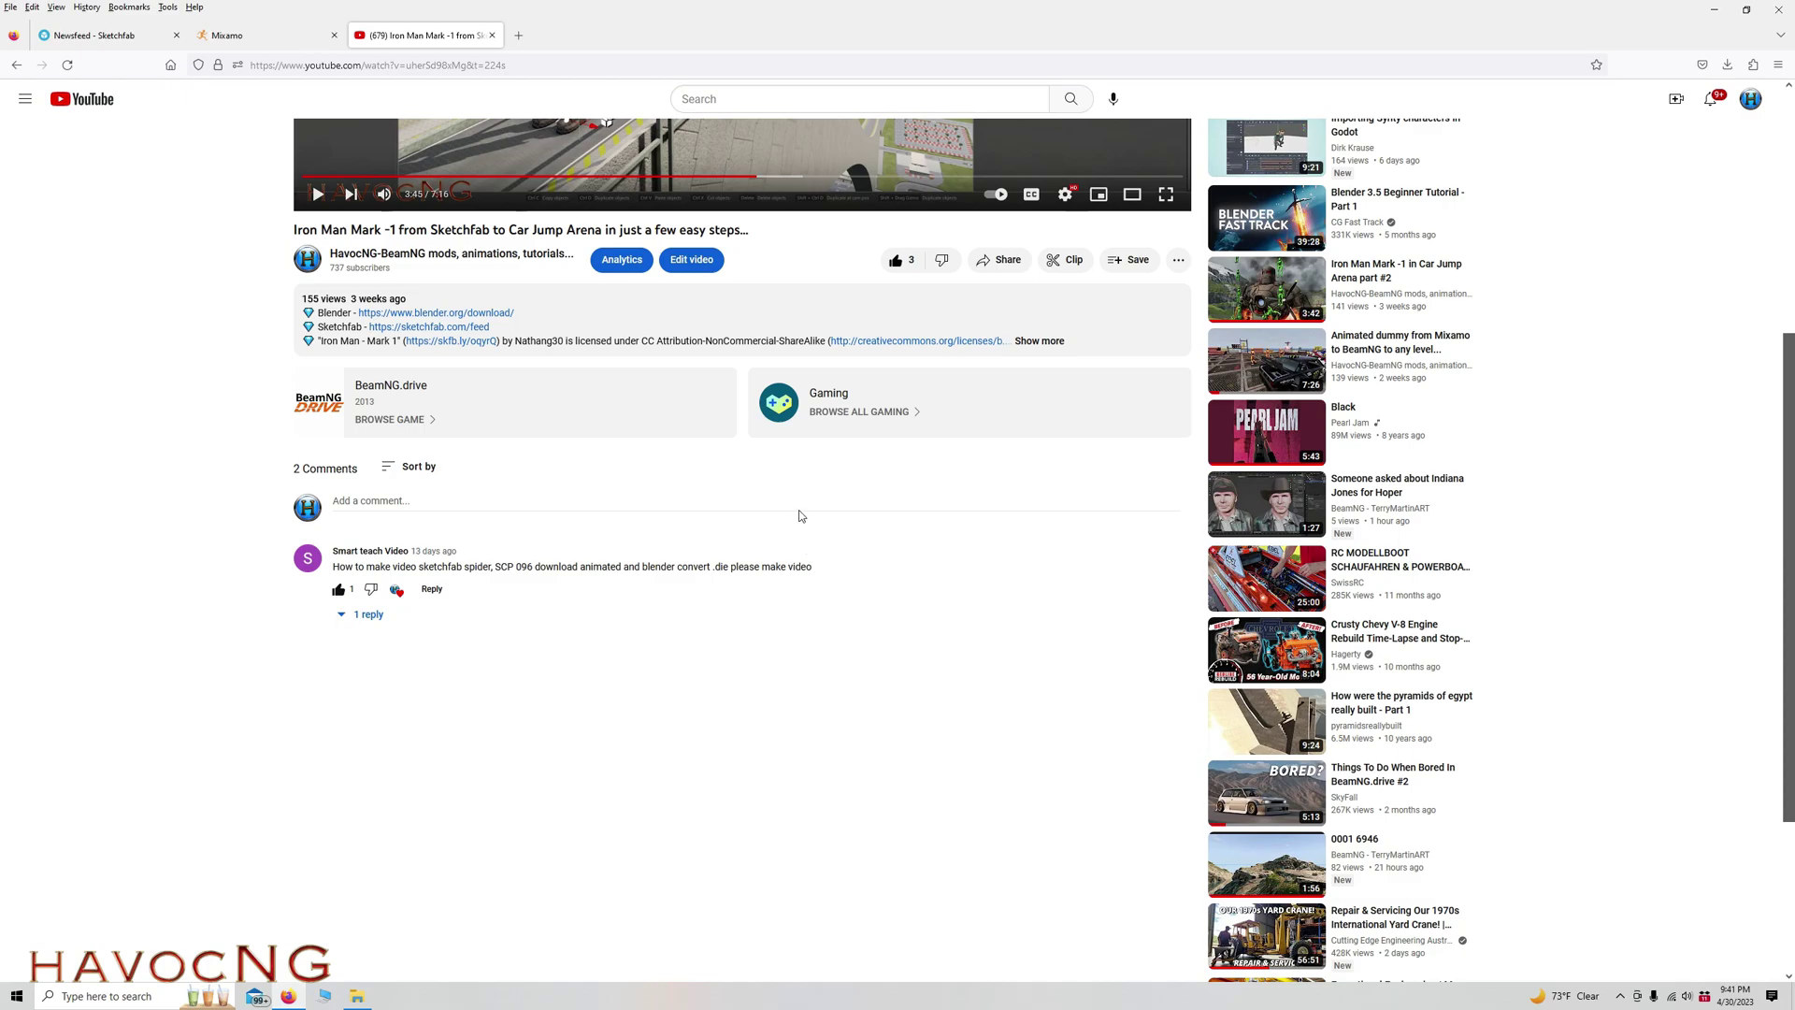
Switch to the Sketchfab search results for SCP 096 and open the SCP-096 Nightmare model page.
{"action": "scroll", "coordinate": [458, 521], "scroll_direction": "up", "scroll_amount": 5}
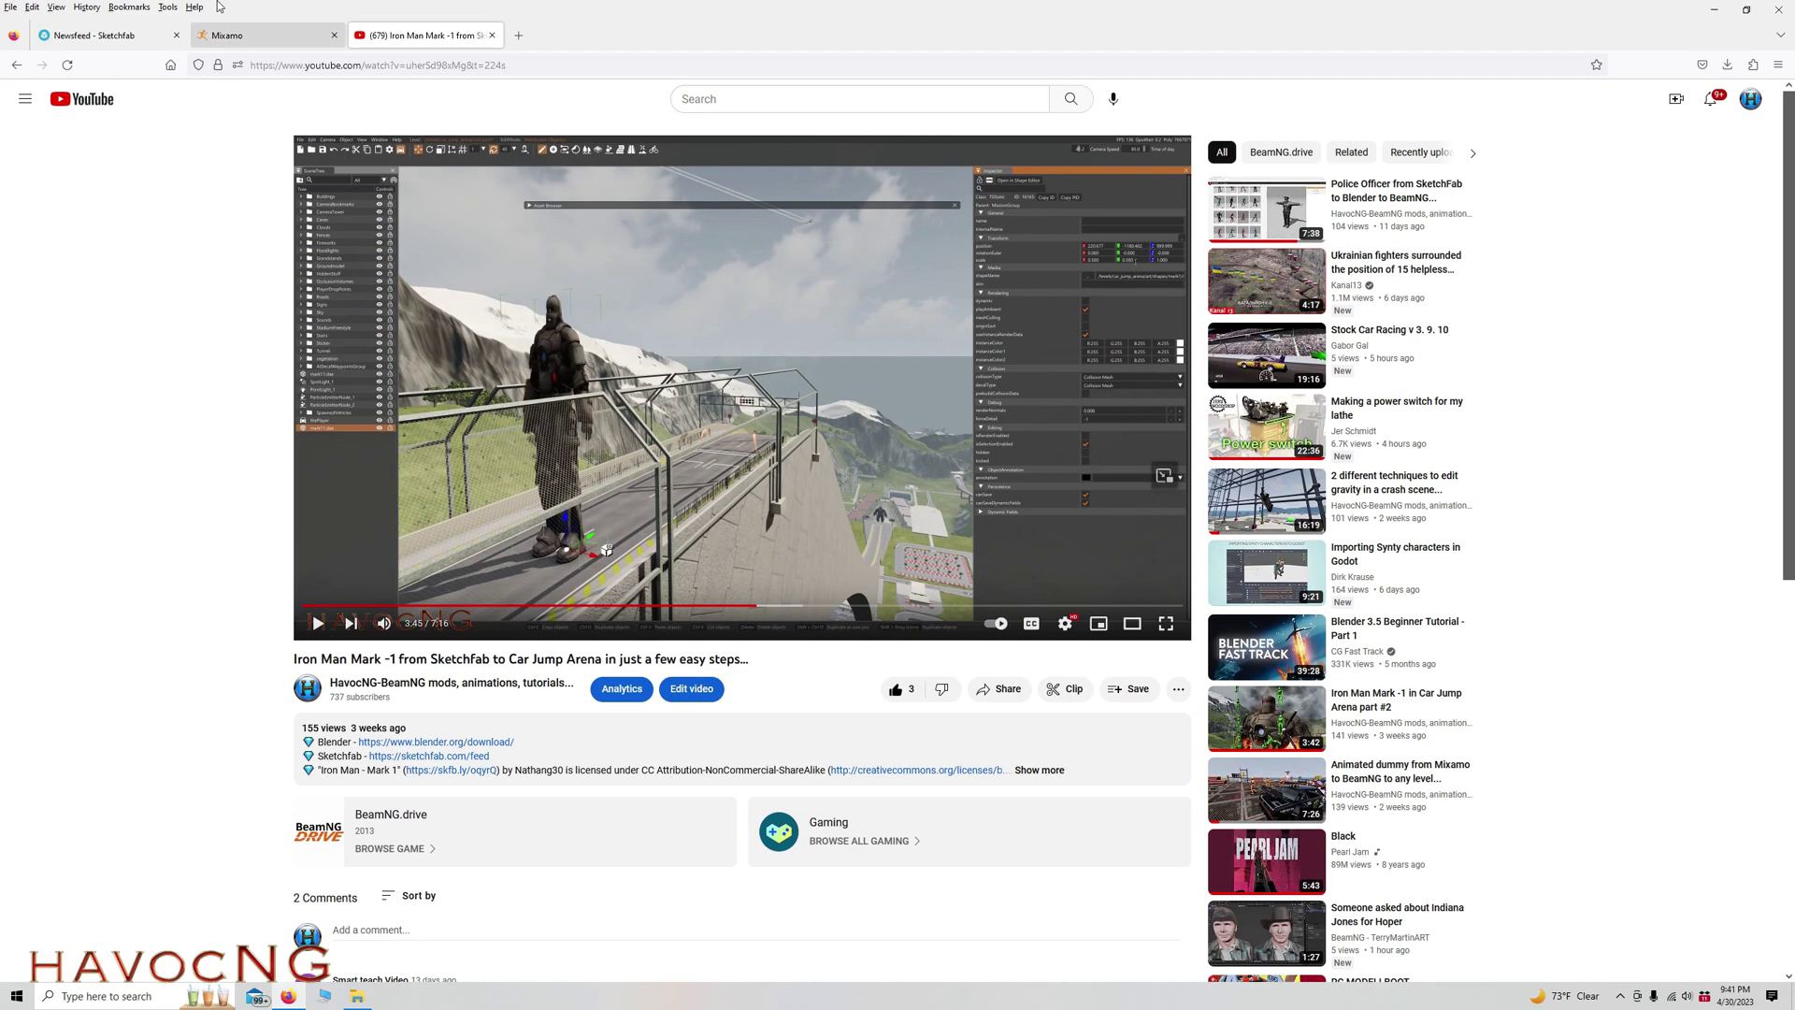
{"action": "left_click", "coordinate": [120, 39]}
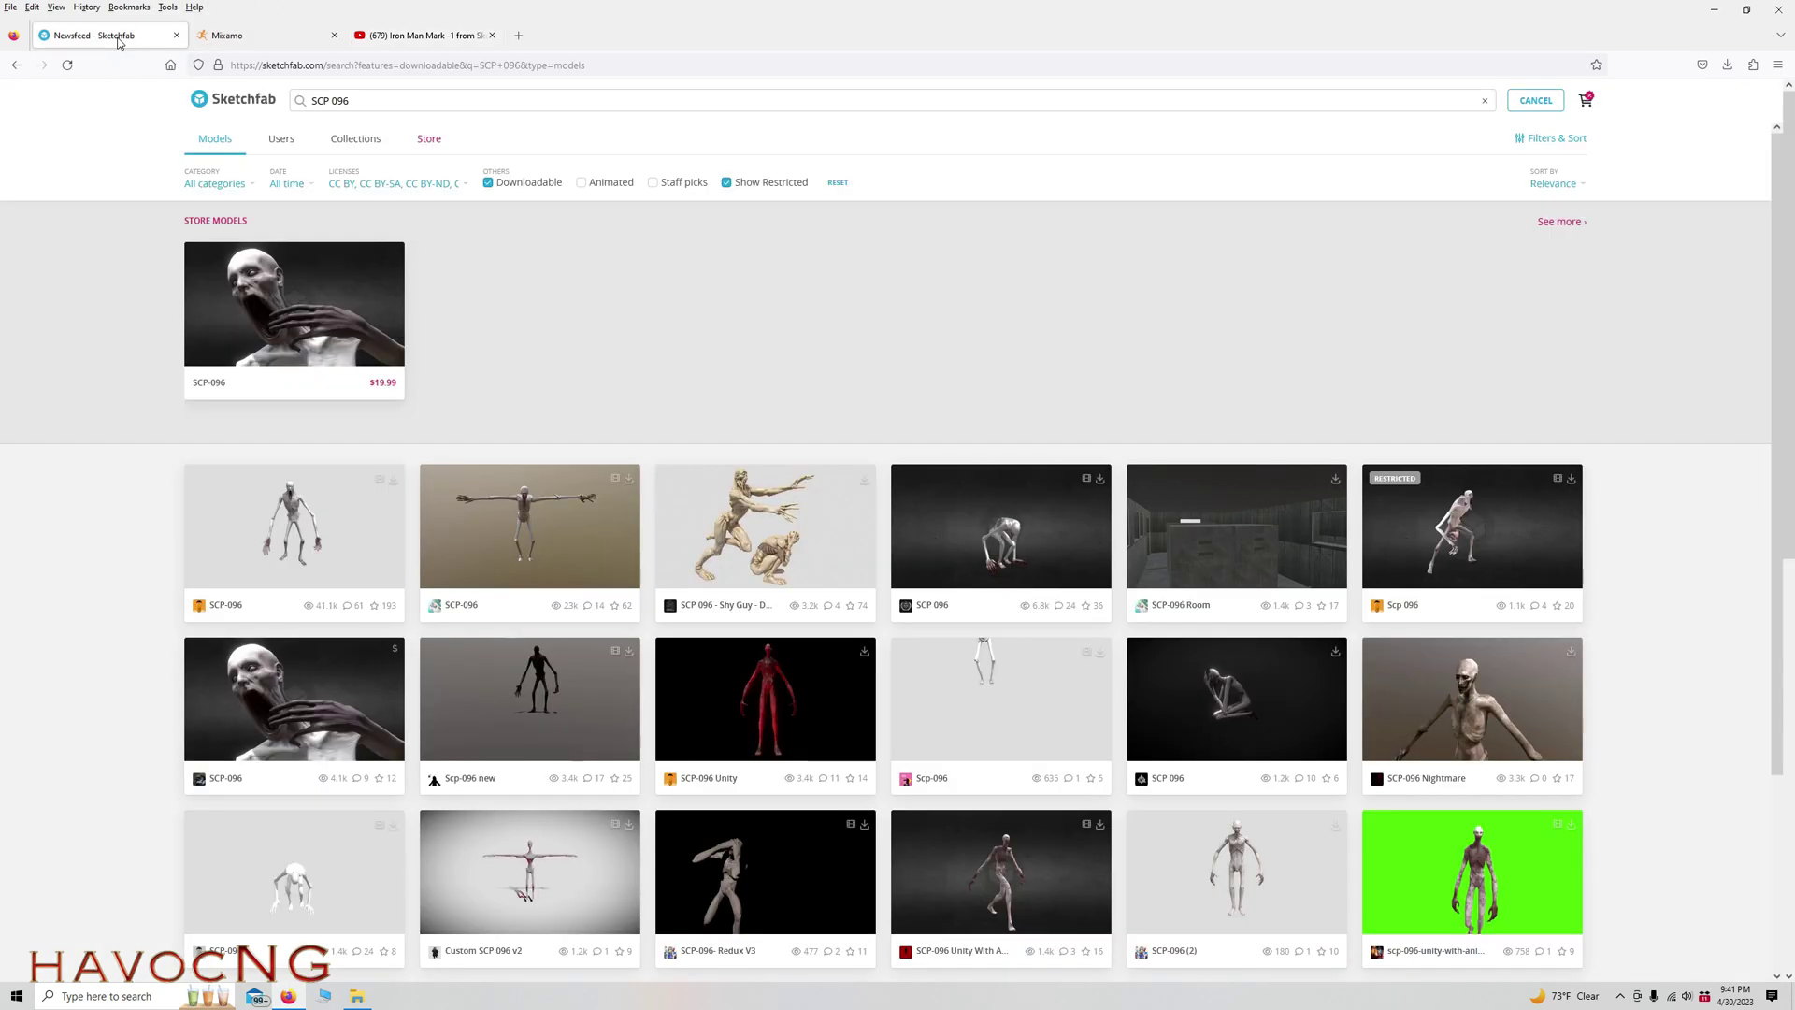
{"action": "scroll", "coordinate": [540, 374], "scroll_direction": "down", "scroll_amount": 5}
{"action": "scroll", "coordinate": [539, 377], "scroll_direction": "up", "scroll_amount": 5}
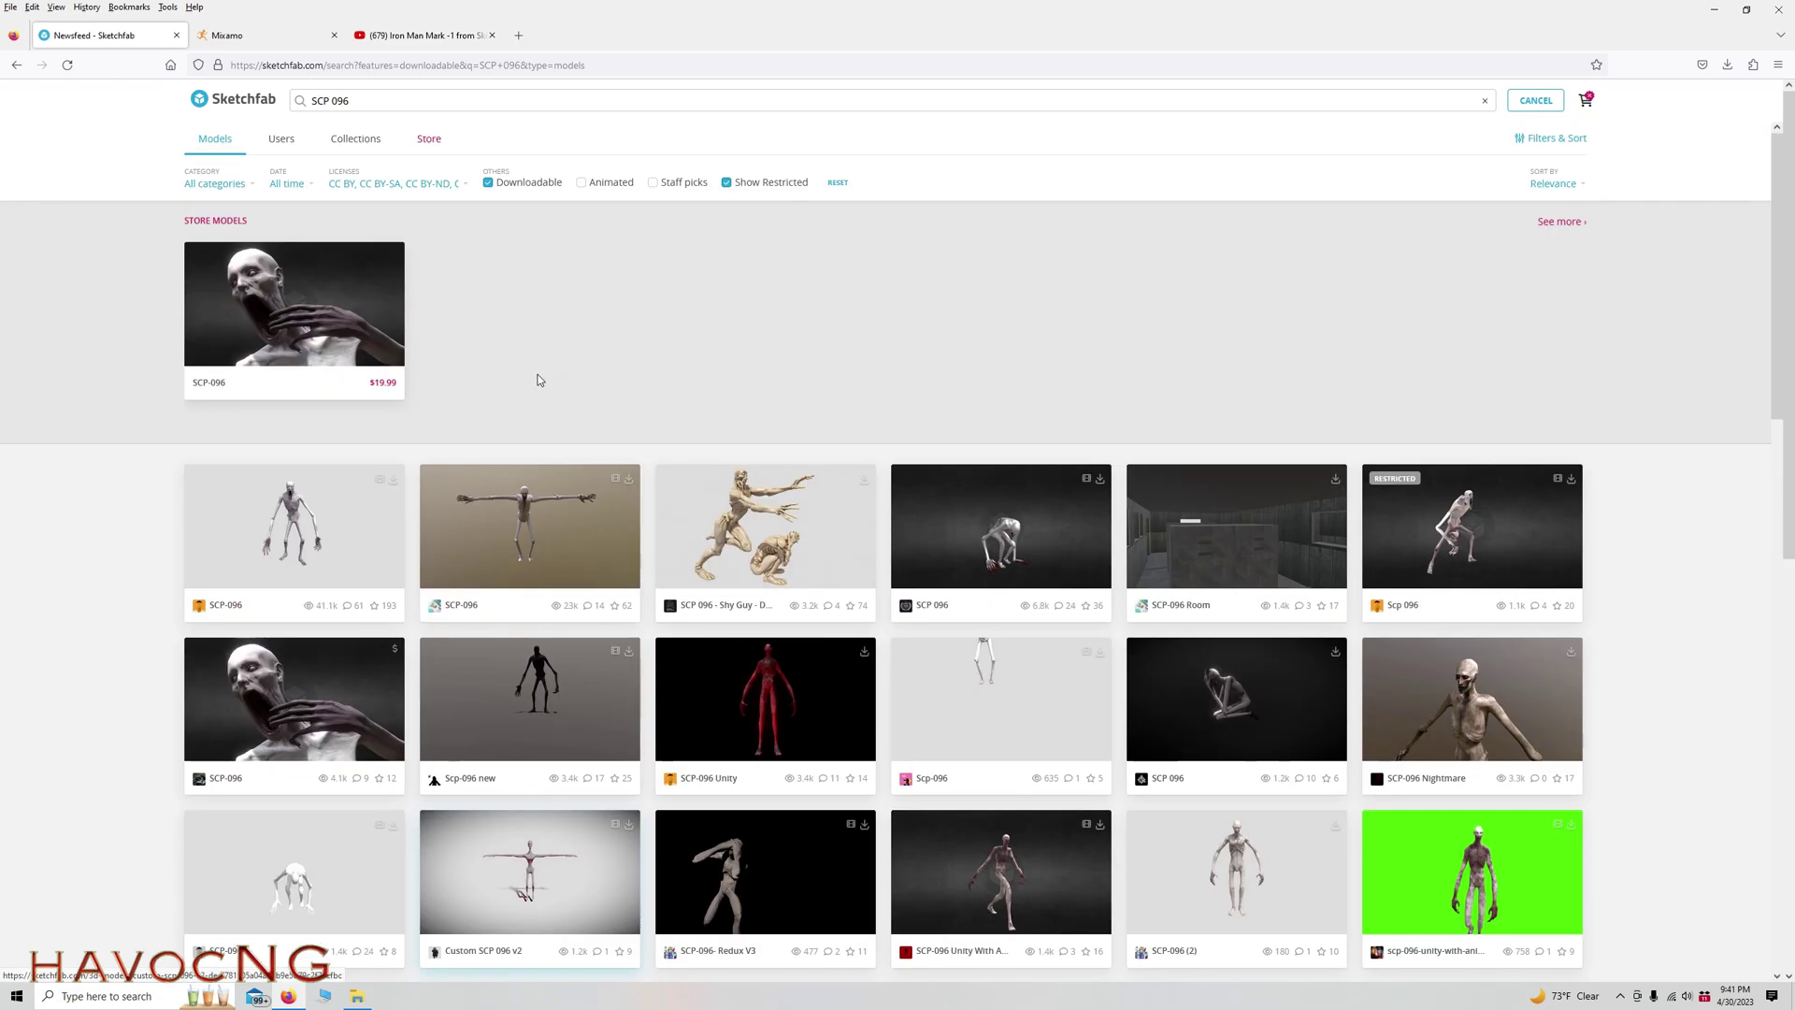
{"action": "left_click", "coordinate": [1461, 690]}
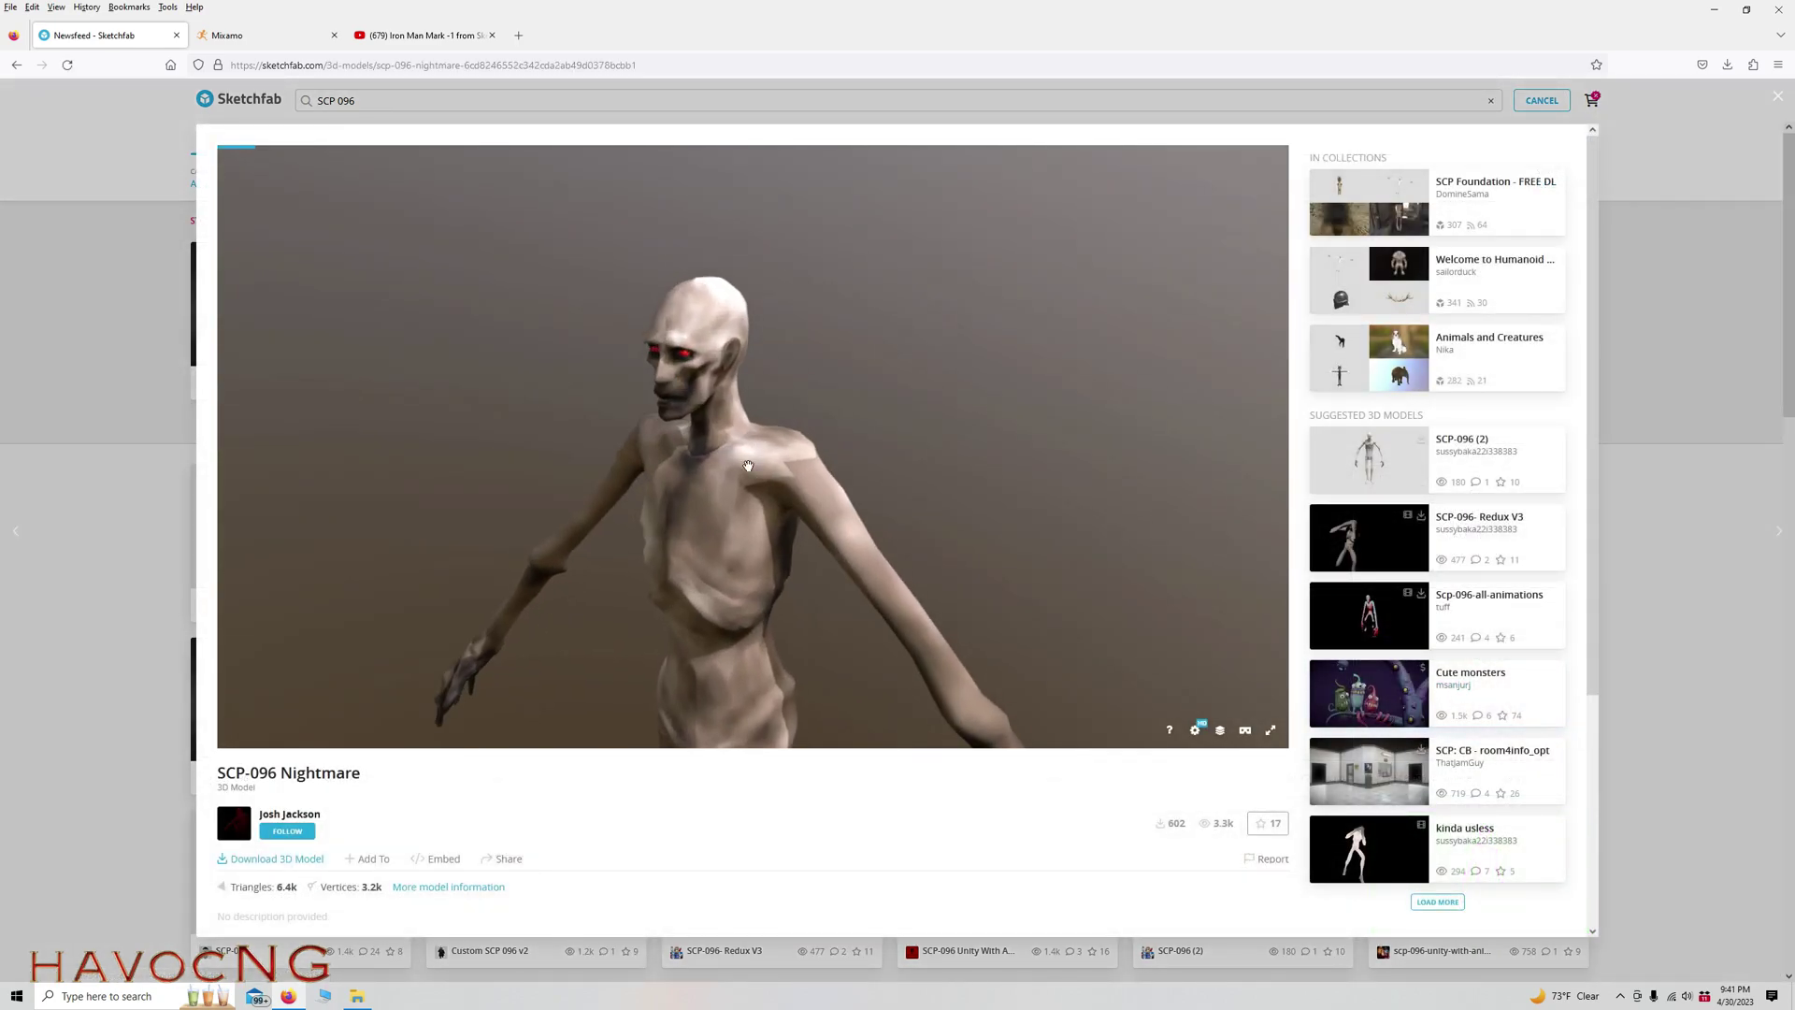
Download the SCP-096 Nightmare model in glTF format and minimise the browser.
{"action": "left_click", "coordinate": [278, 860]}
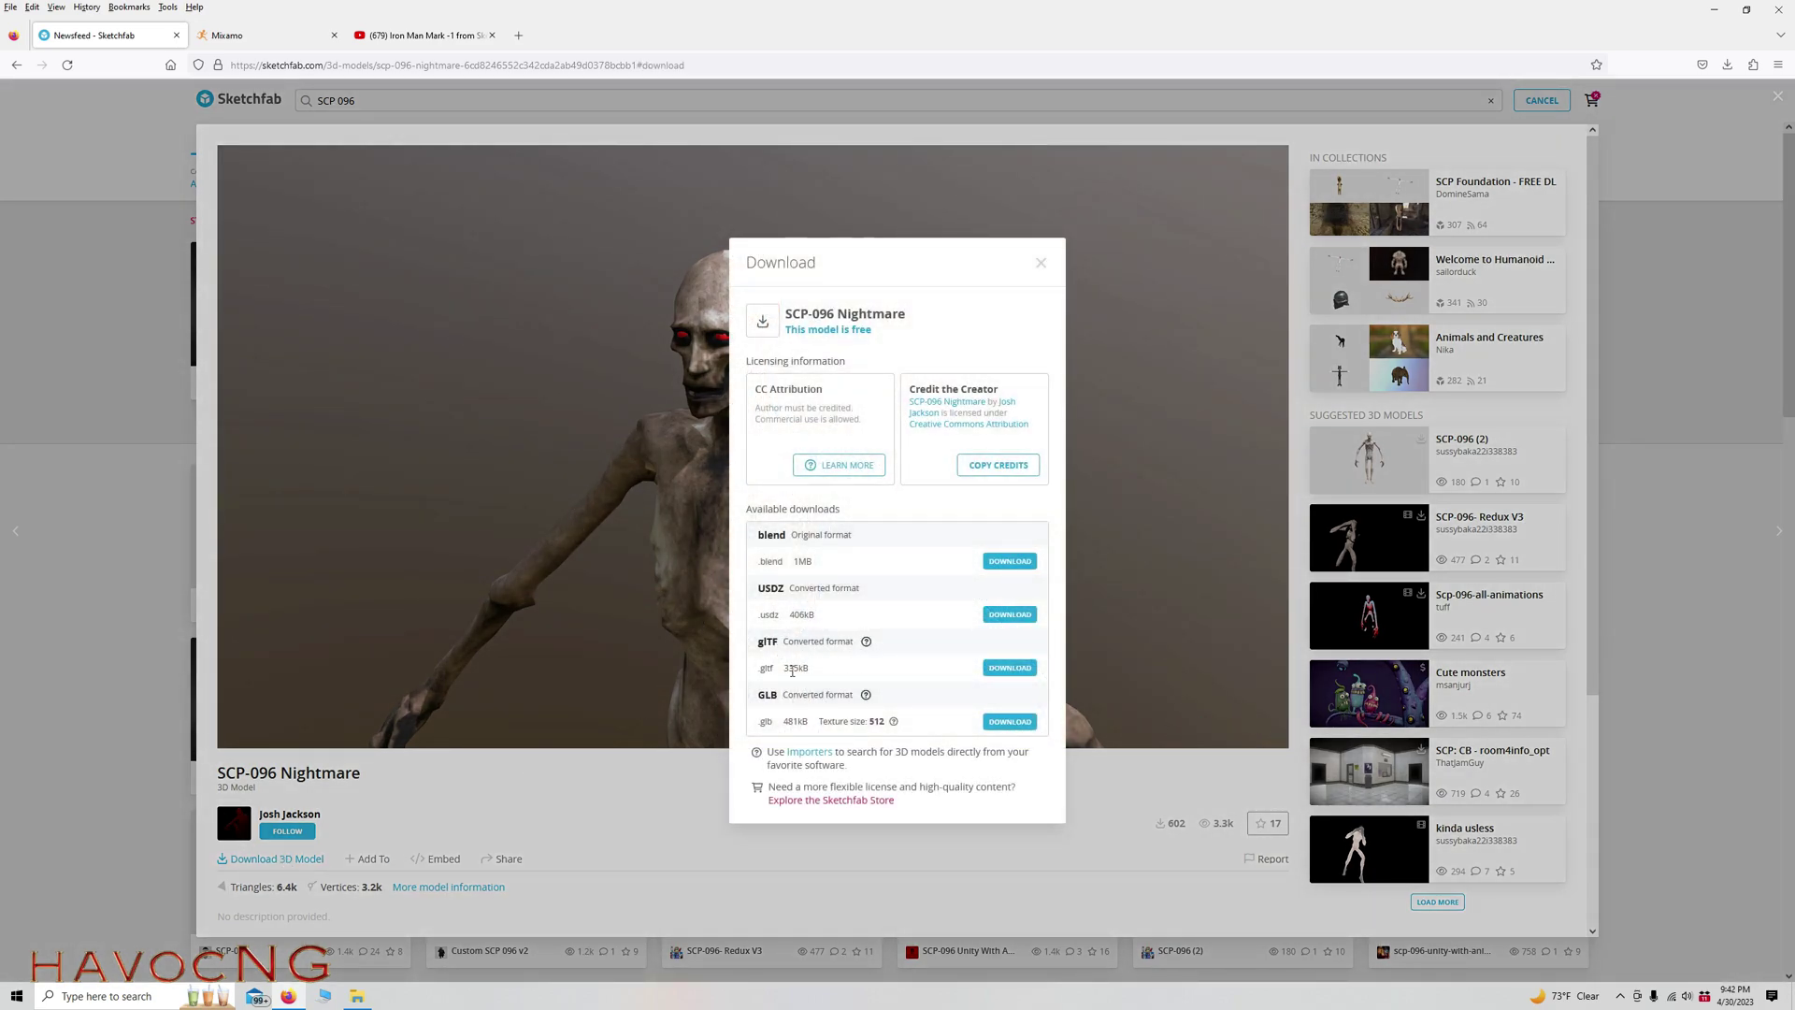
{"action": "left_click", "coordinate": [1010, 668]}
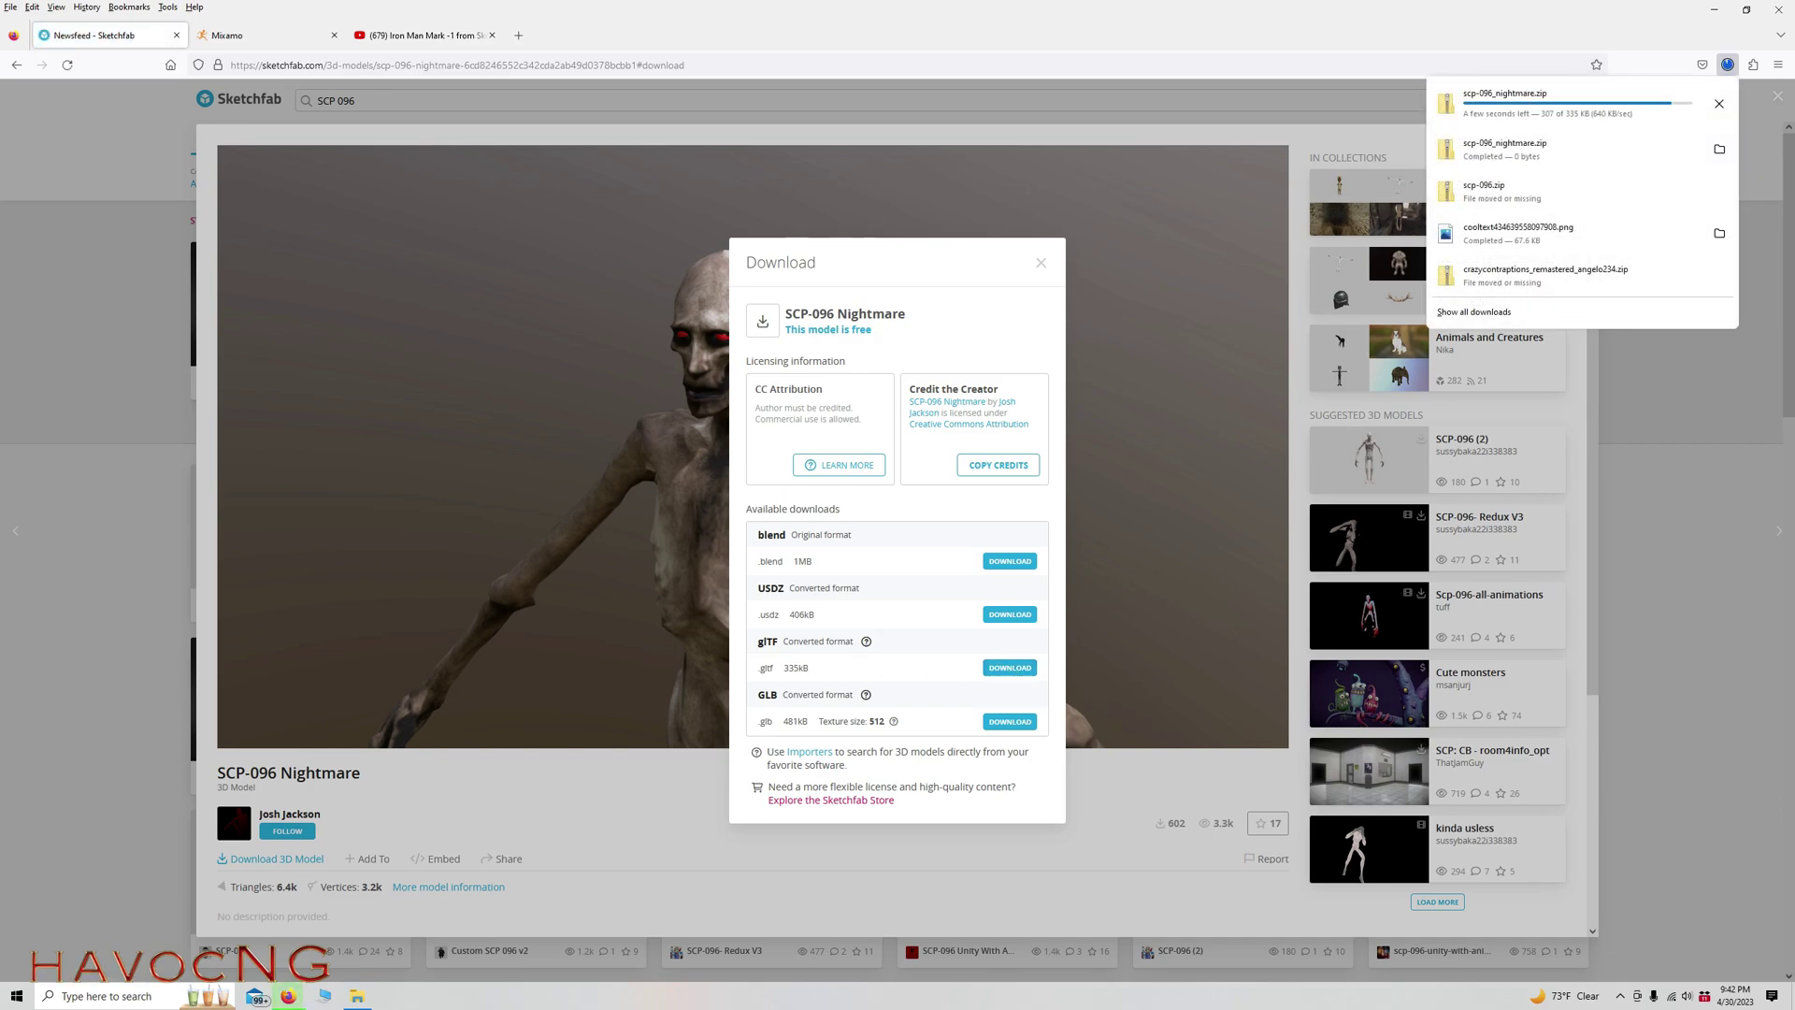
{"action": "left_click", "coordinate": [1716, 11]}
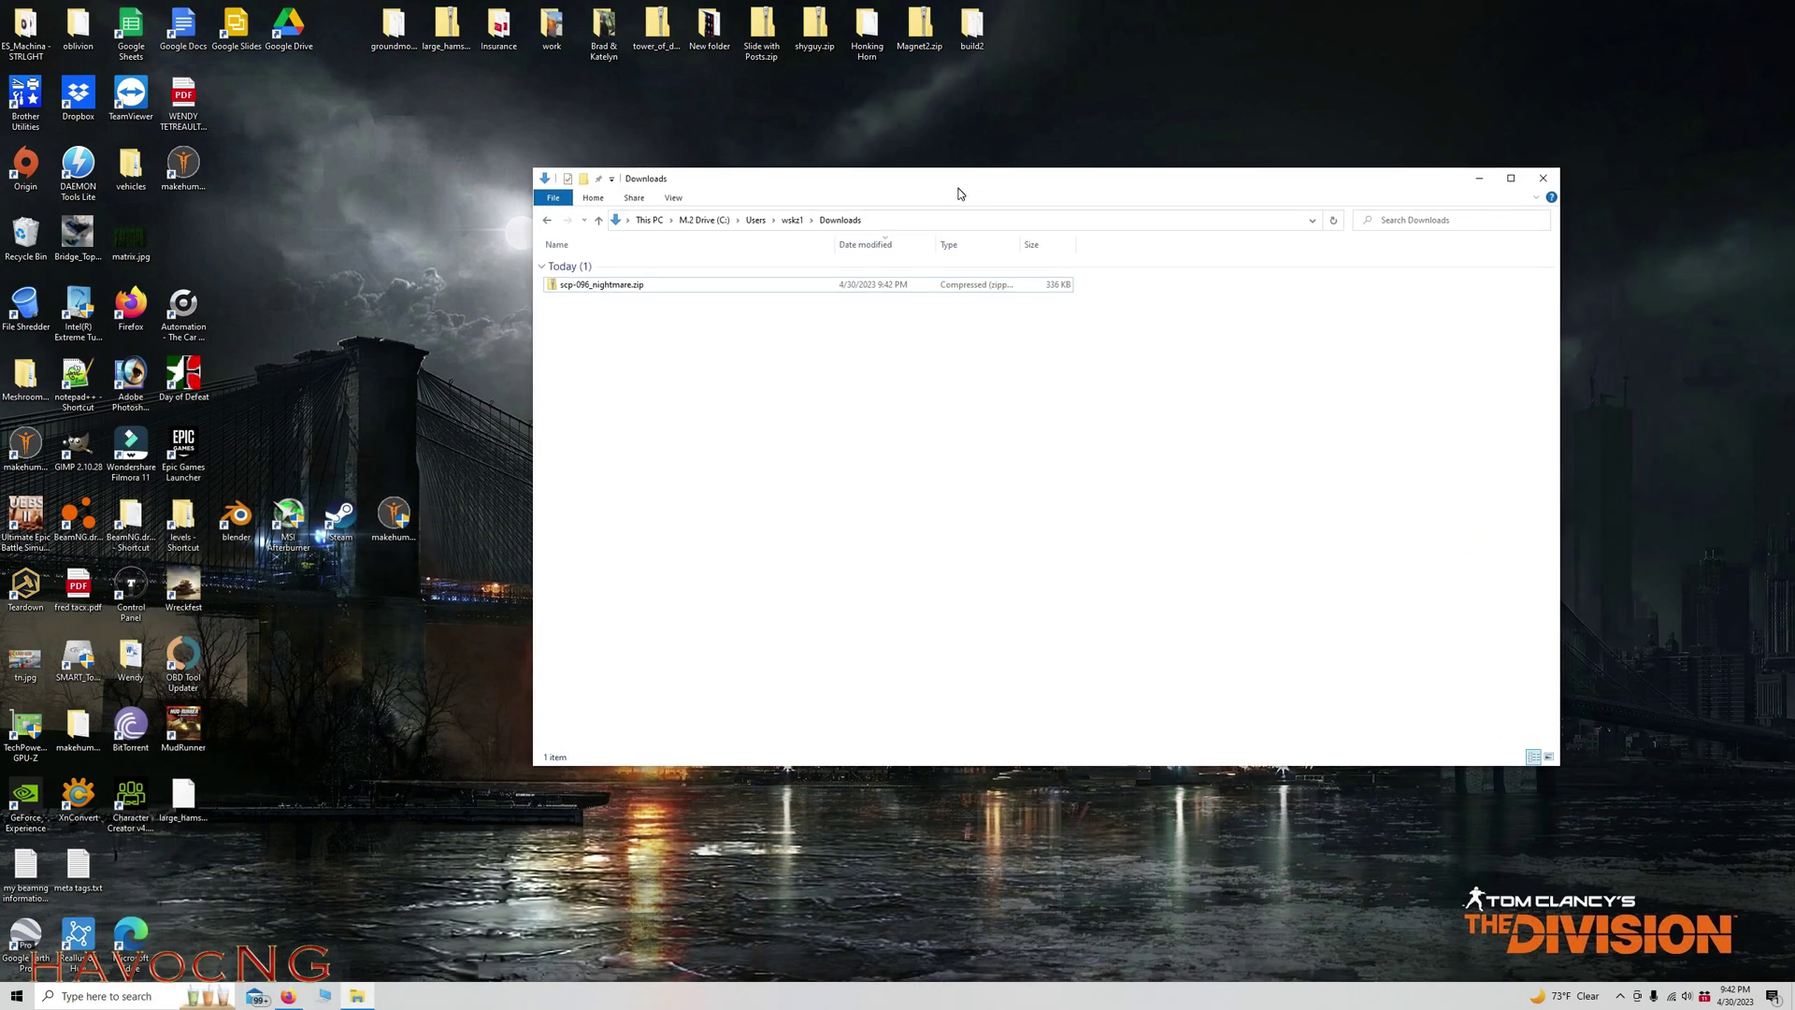
Extract scp-096_nightmare.zip in the Downloads folder to its own scp-096_nightmare folder.
{"action": "left_click", "coordinate": [589, 291]}
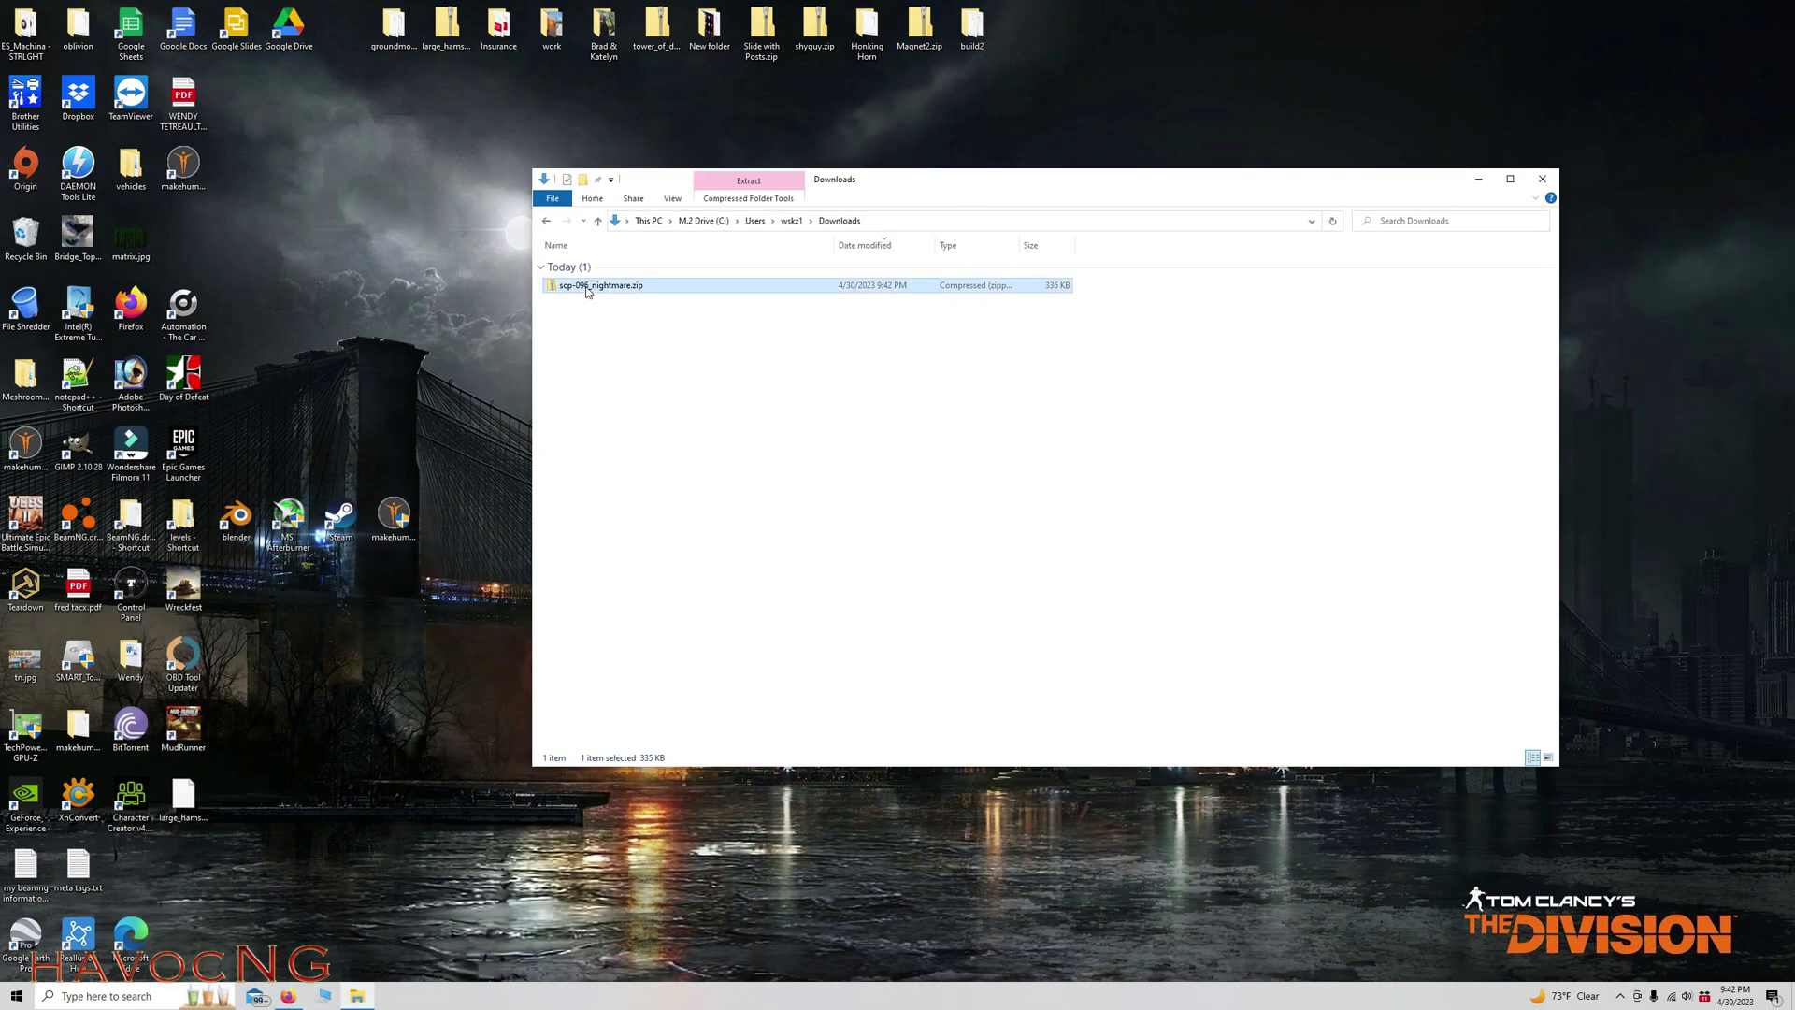
{"action": "right_click", "coordinate": [587, 291]}
{"action": "left_click", "coordinate": [628, 394]}
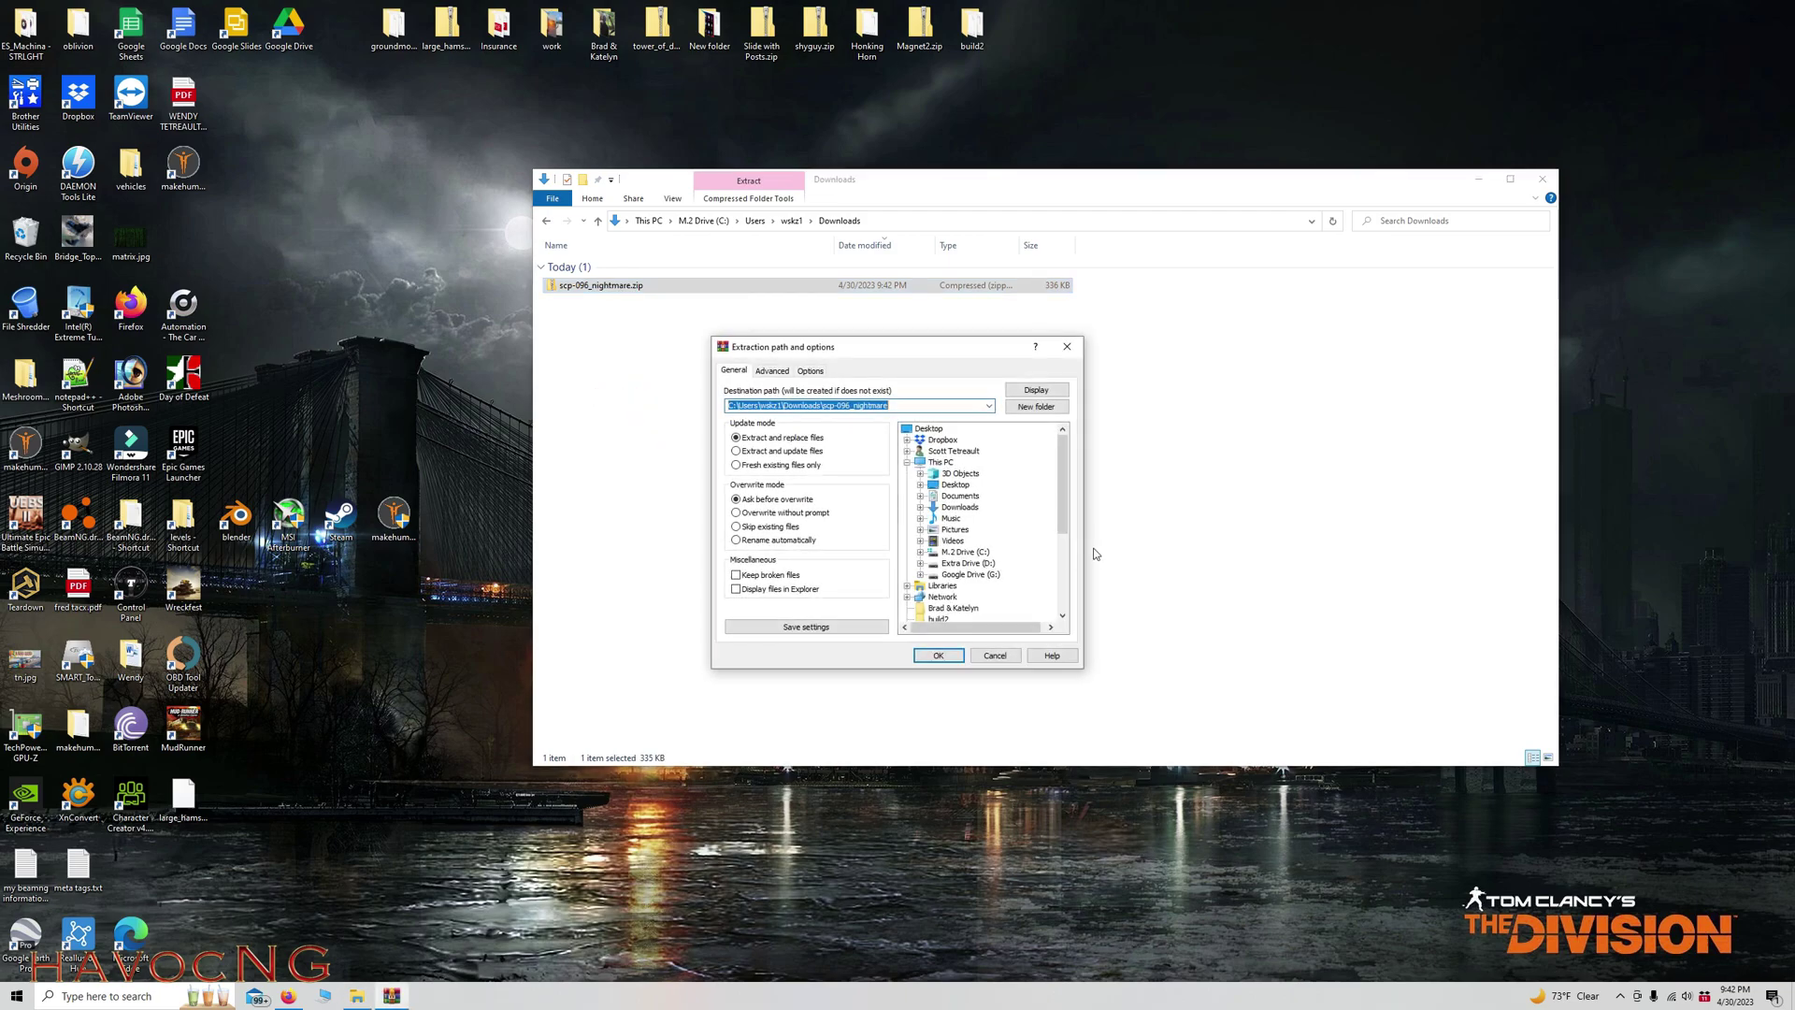
{"action": "left_click", "coordinate": [935, 660]}
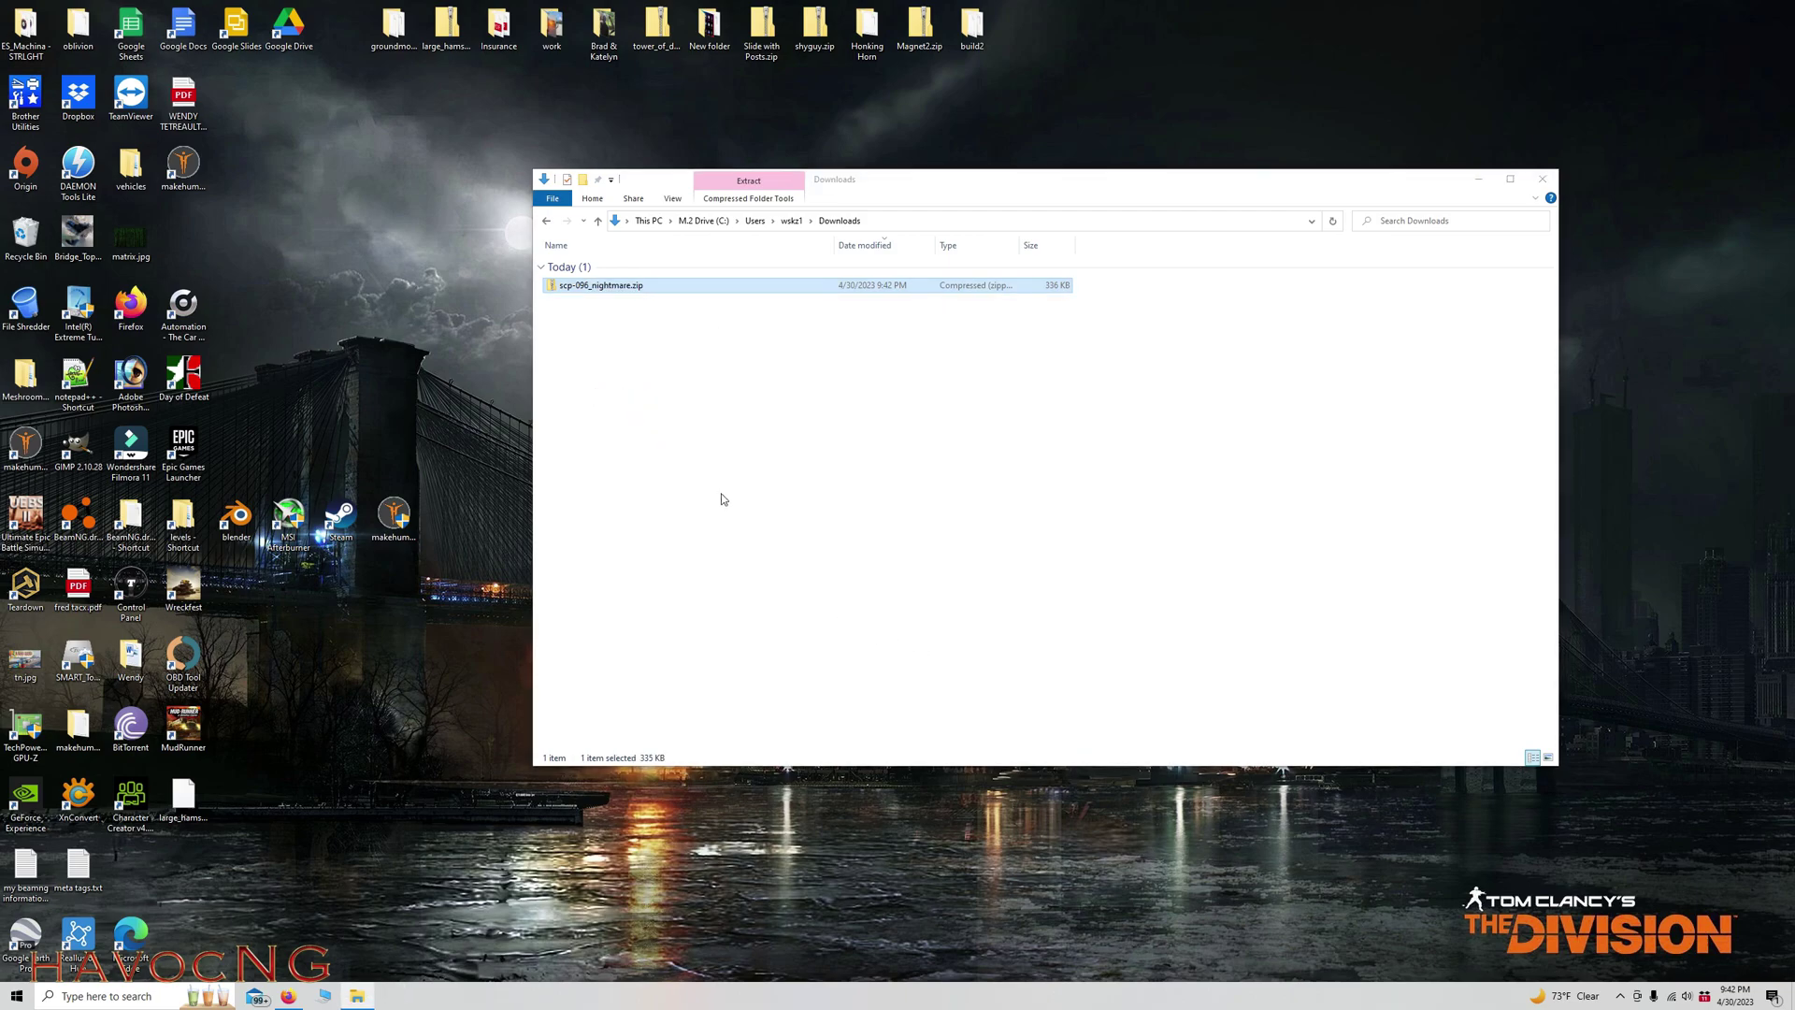
Check the contents of the extracted scp-096_nightmare folder and its textures subfolder, and clear the file window off the desktop.
{"action": "double_click", "coordinate": [577, 299]}
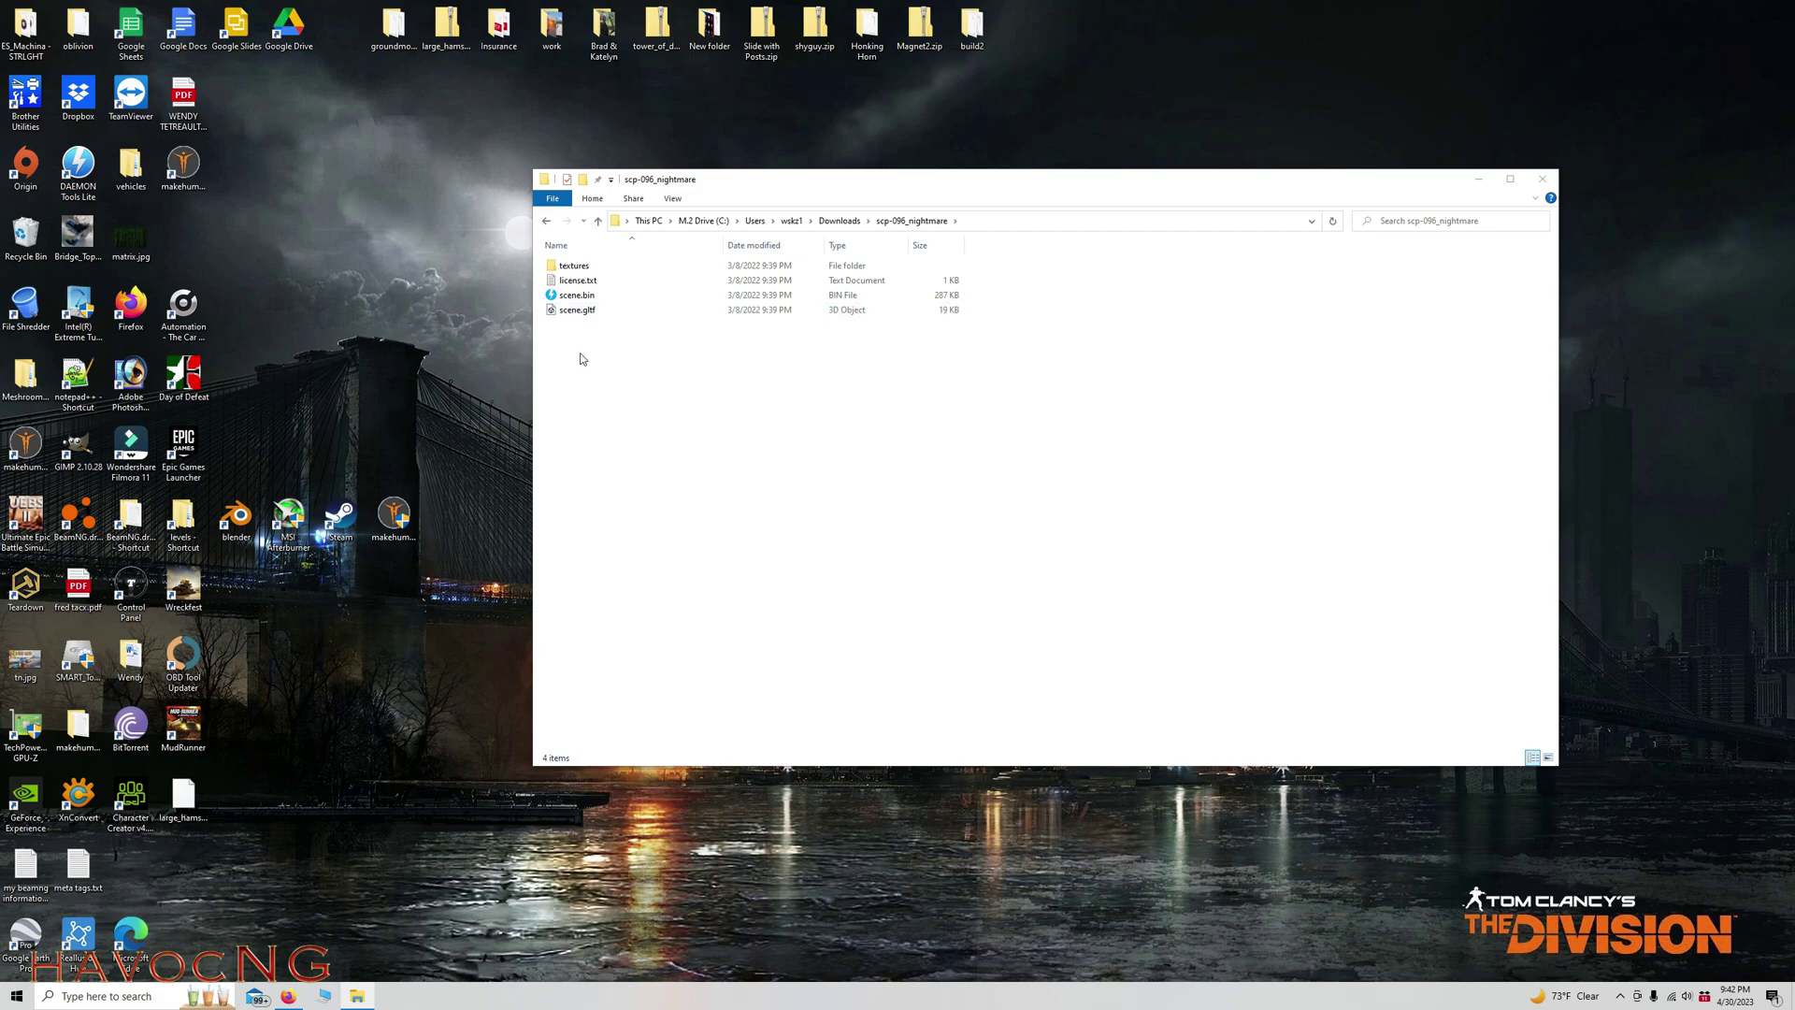
{"action": "double_click", "coordinate": [586, 269]}
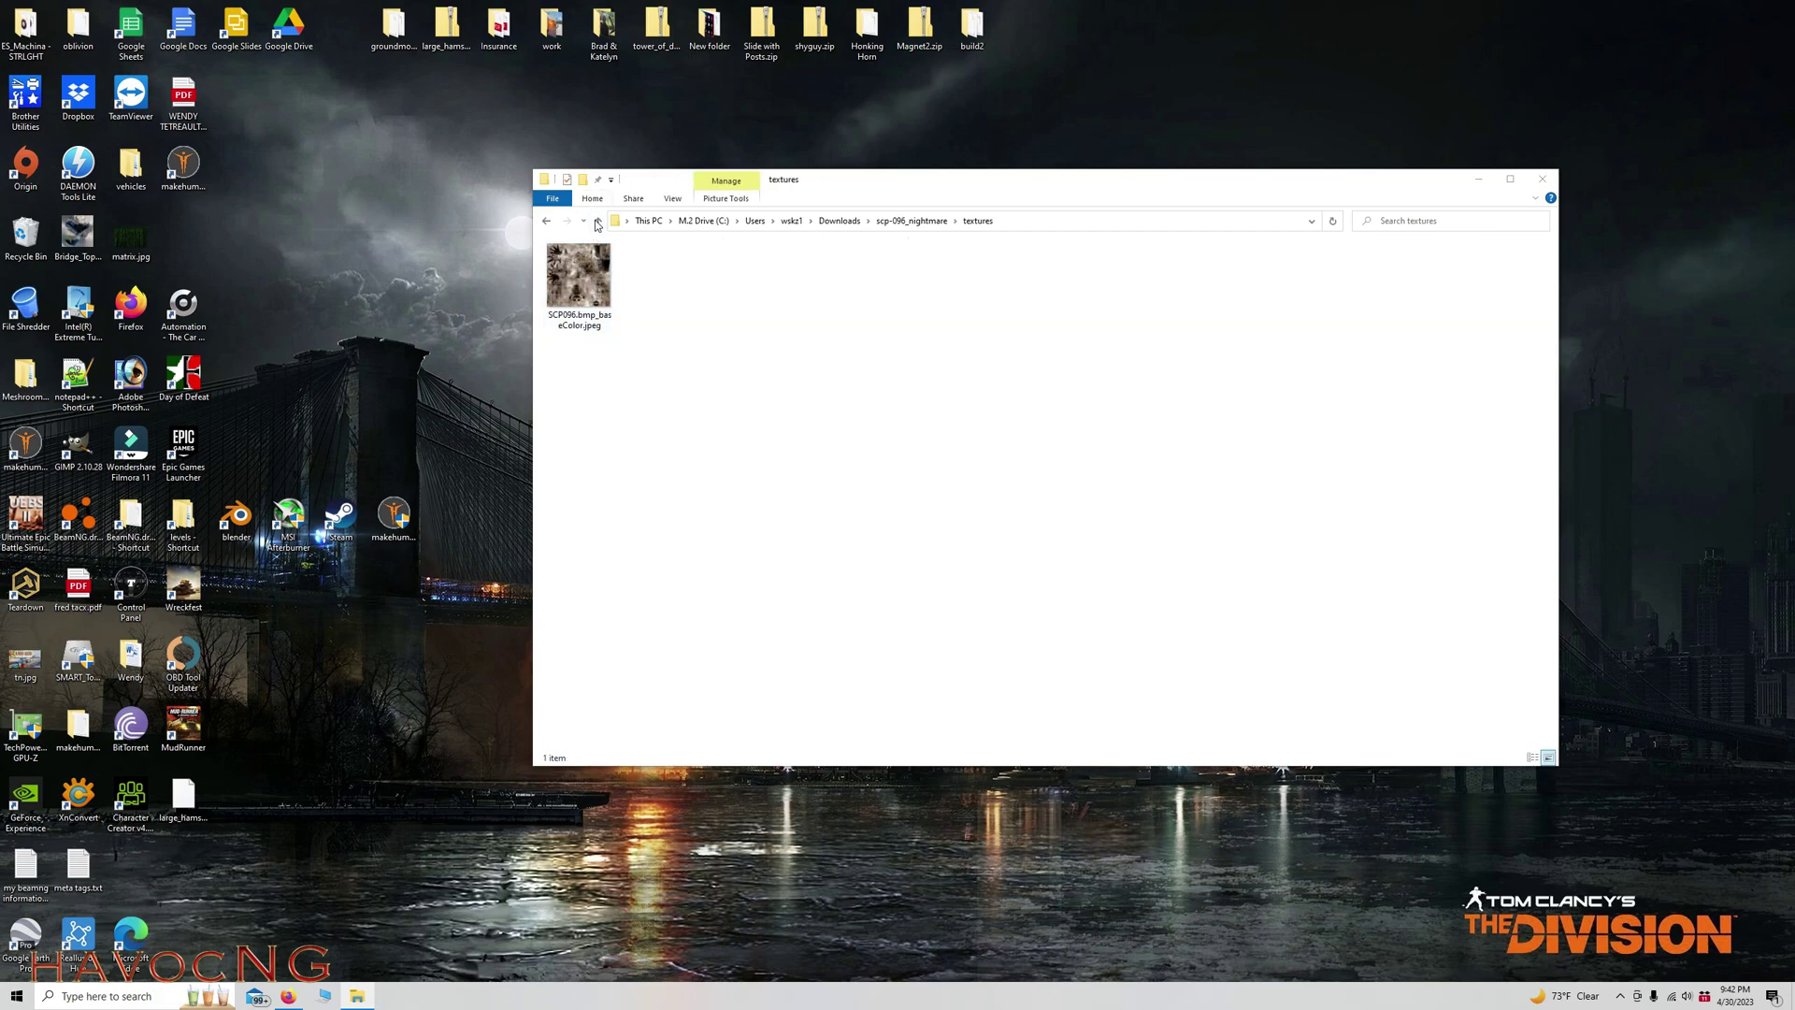
{"action": "left_click", "coordinate": [598, 221]}
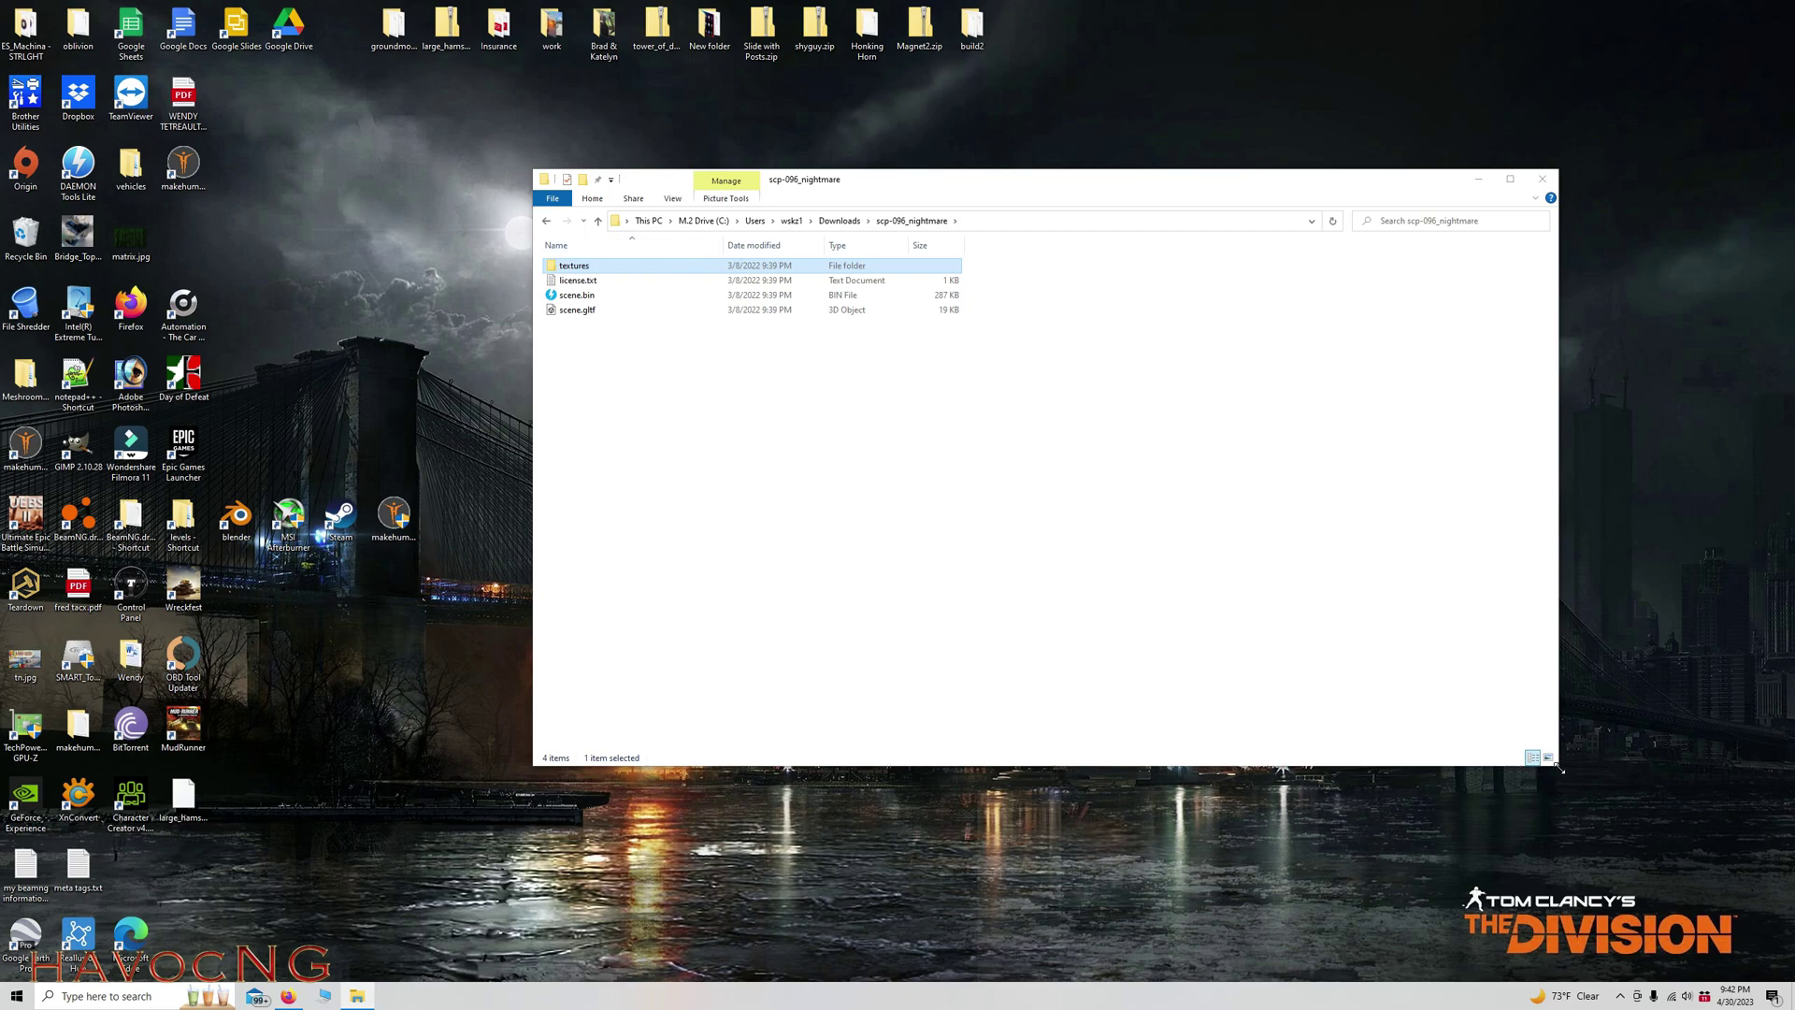
{"action": "left_click_drag", "start_coordinate": [1559, 768], "coordinate": [1122, 748]}
{"action": "left_click_drag", "start_coordinate": [872, 181], "coordinate": [948, 208]}
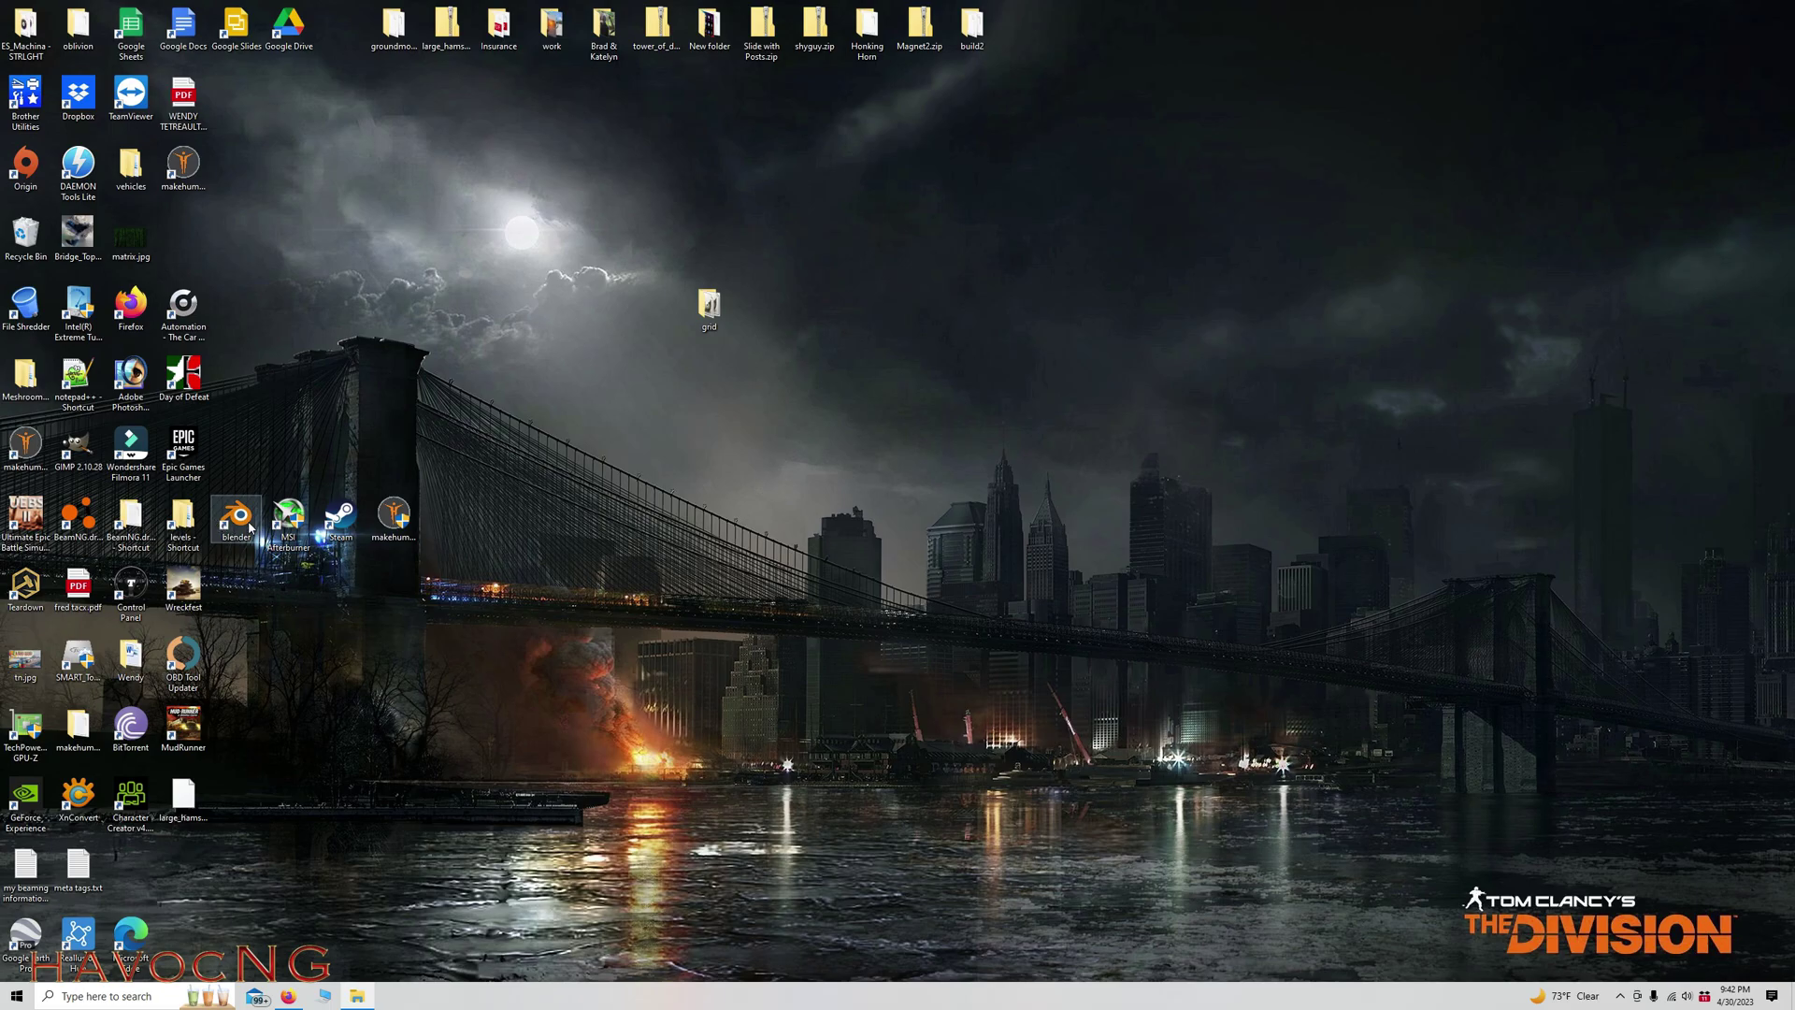
Launch Blender and delete the default cube from the new scene.
{"action": "double_click", "coordinate": [238, 520]}
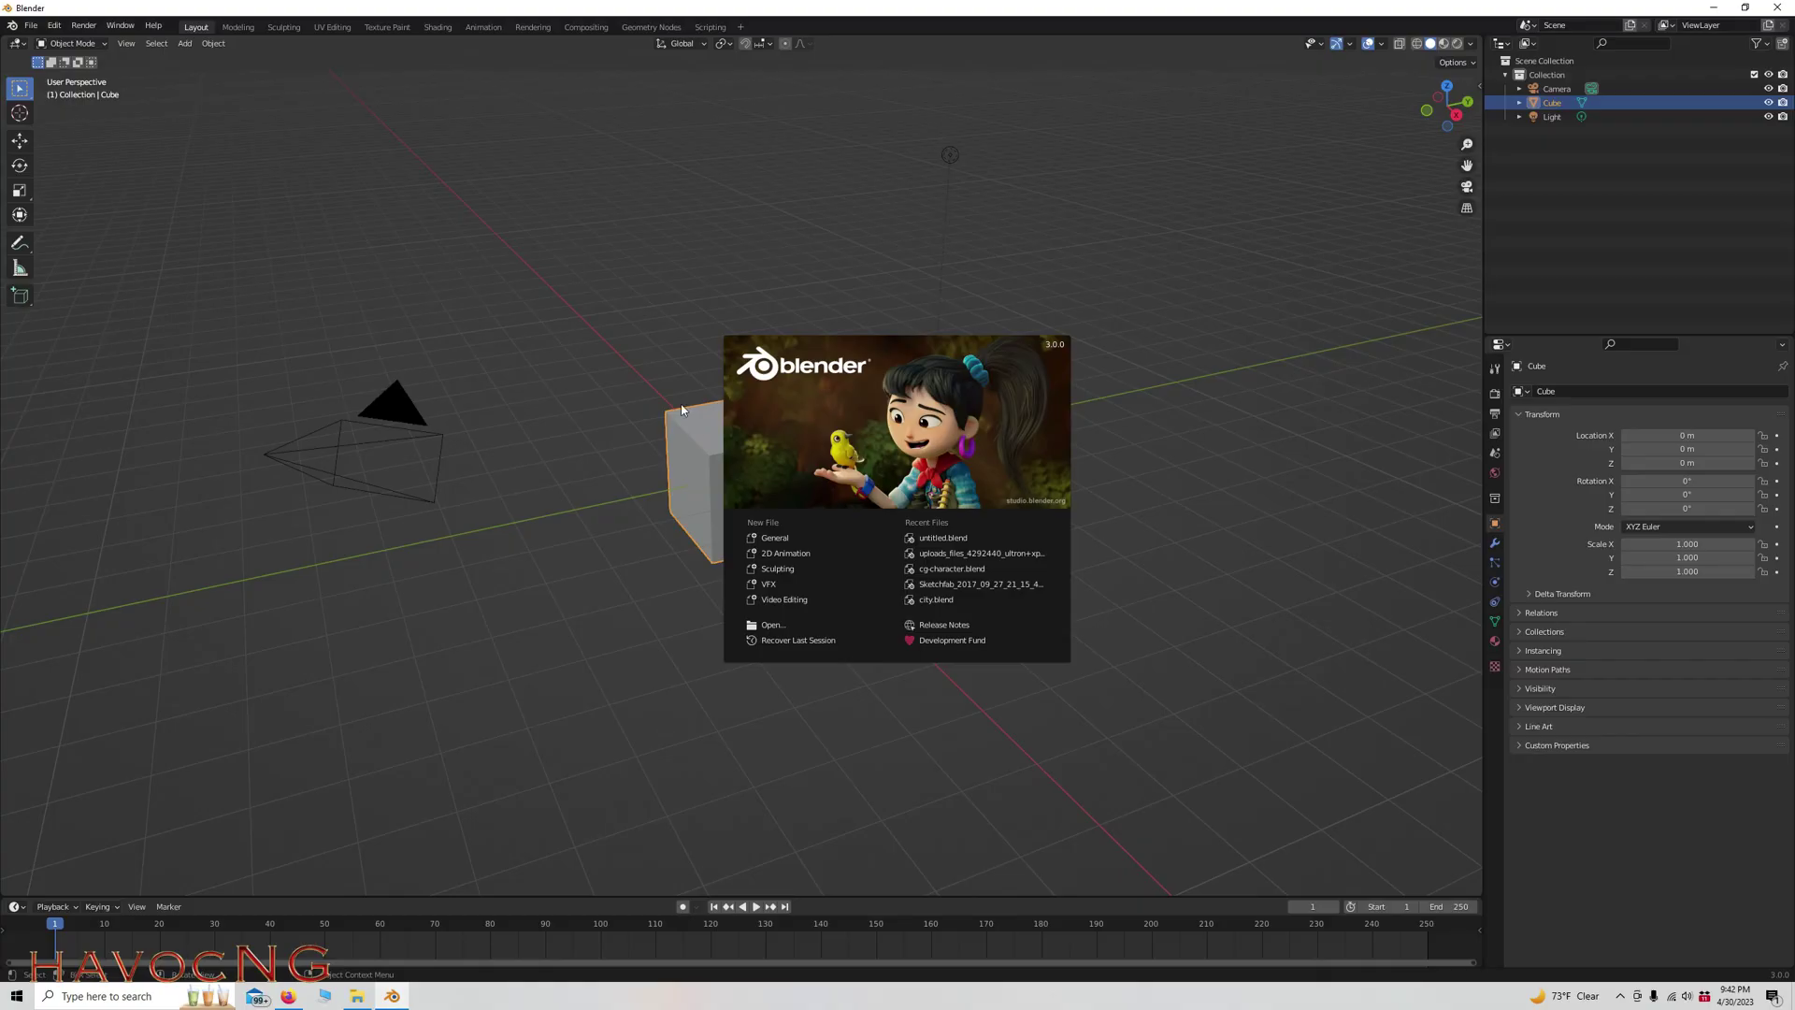
{"action": "left_click", "coordinate": [605, 332]}
{"action": "key", "text": "Delete"}
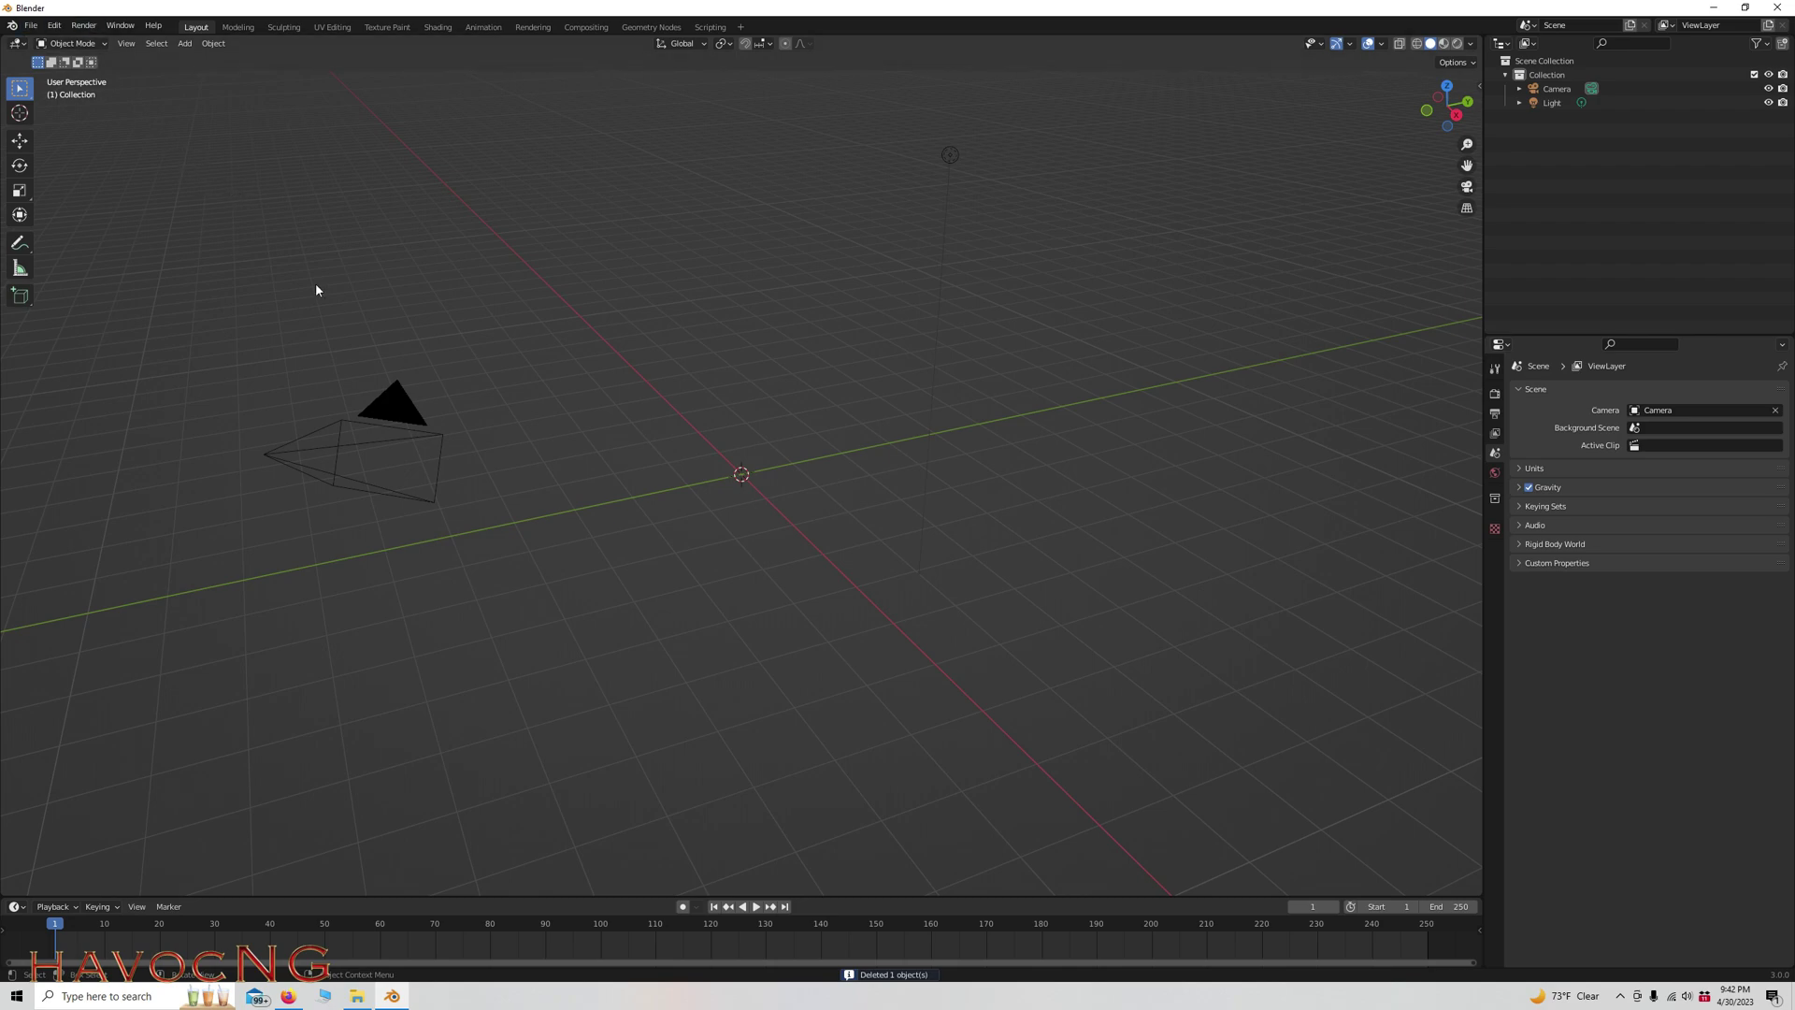
Import scene.gltf from the scp-096_nightmare folder in Downloads as a glTF 2.0 file.
{"action": "left_click", "coordinate": [30, 27]}
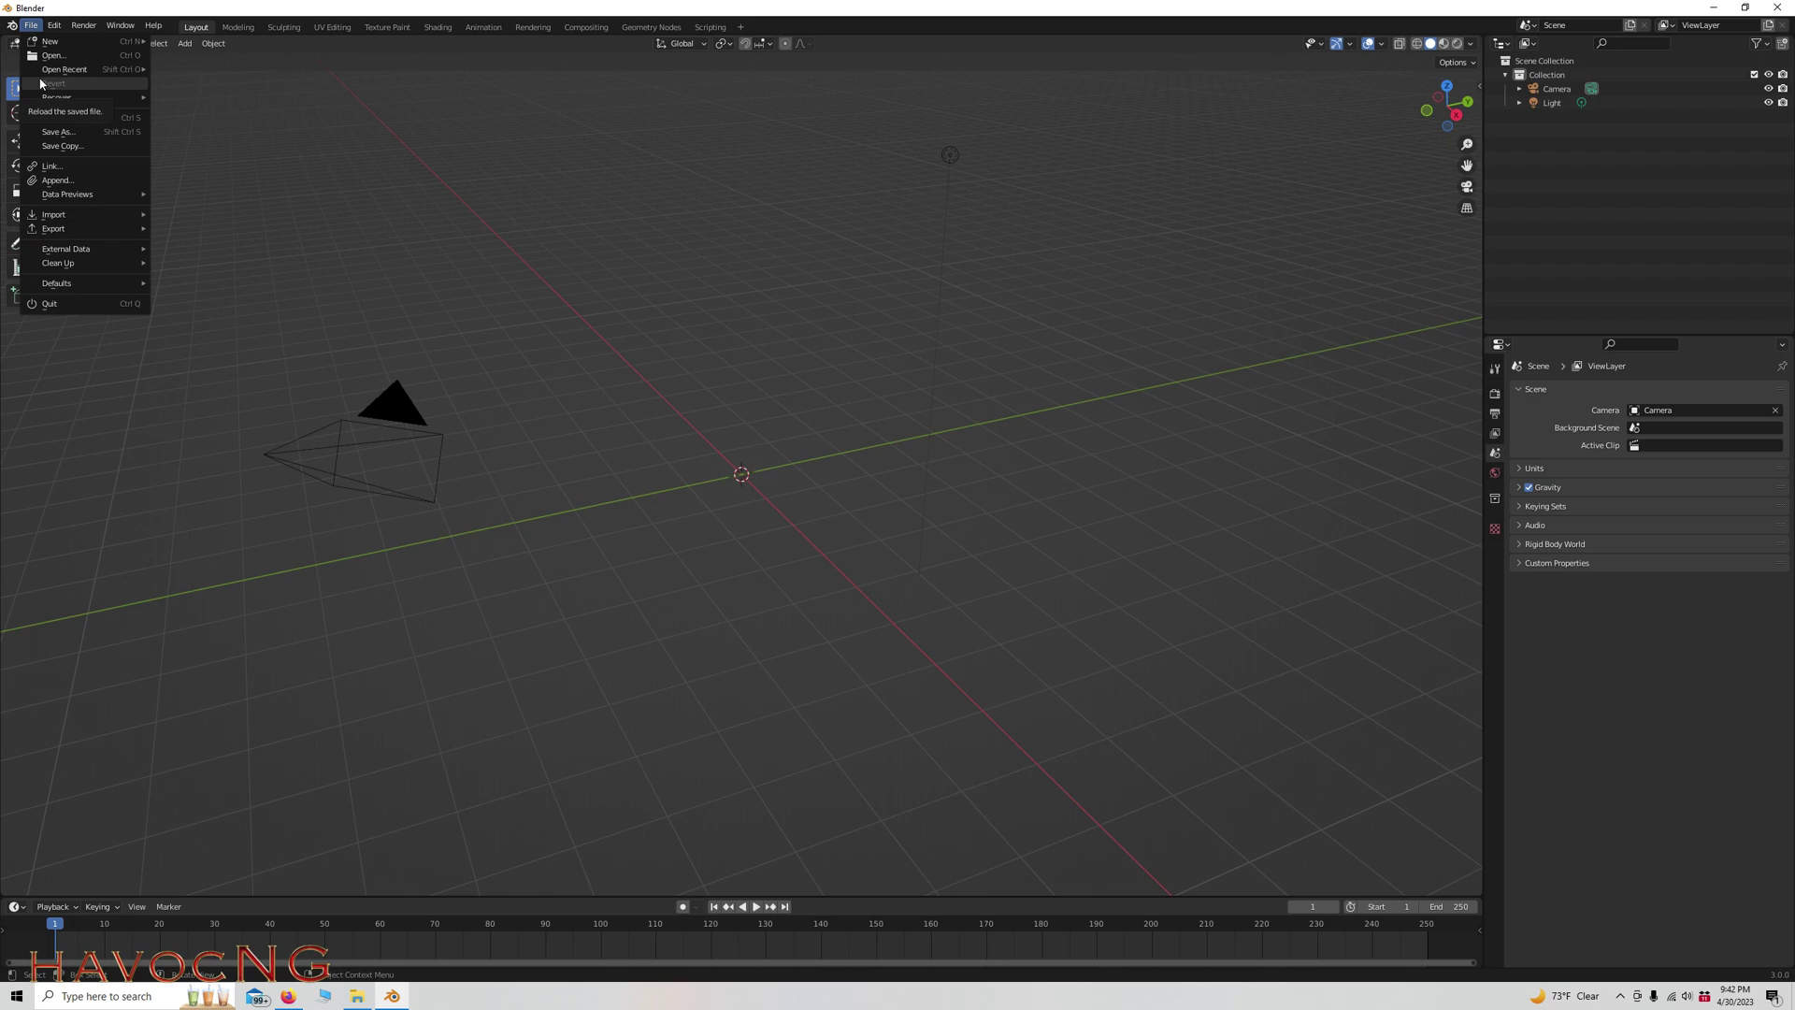
{"action": "mouse_move", "coordinate": [72, 216]}
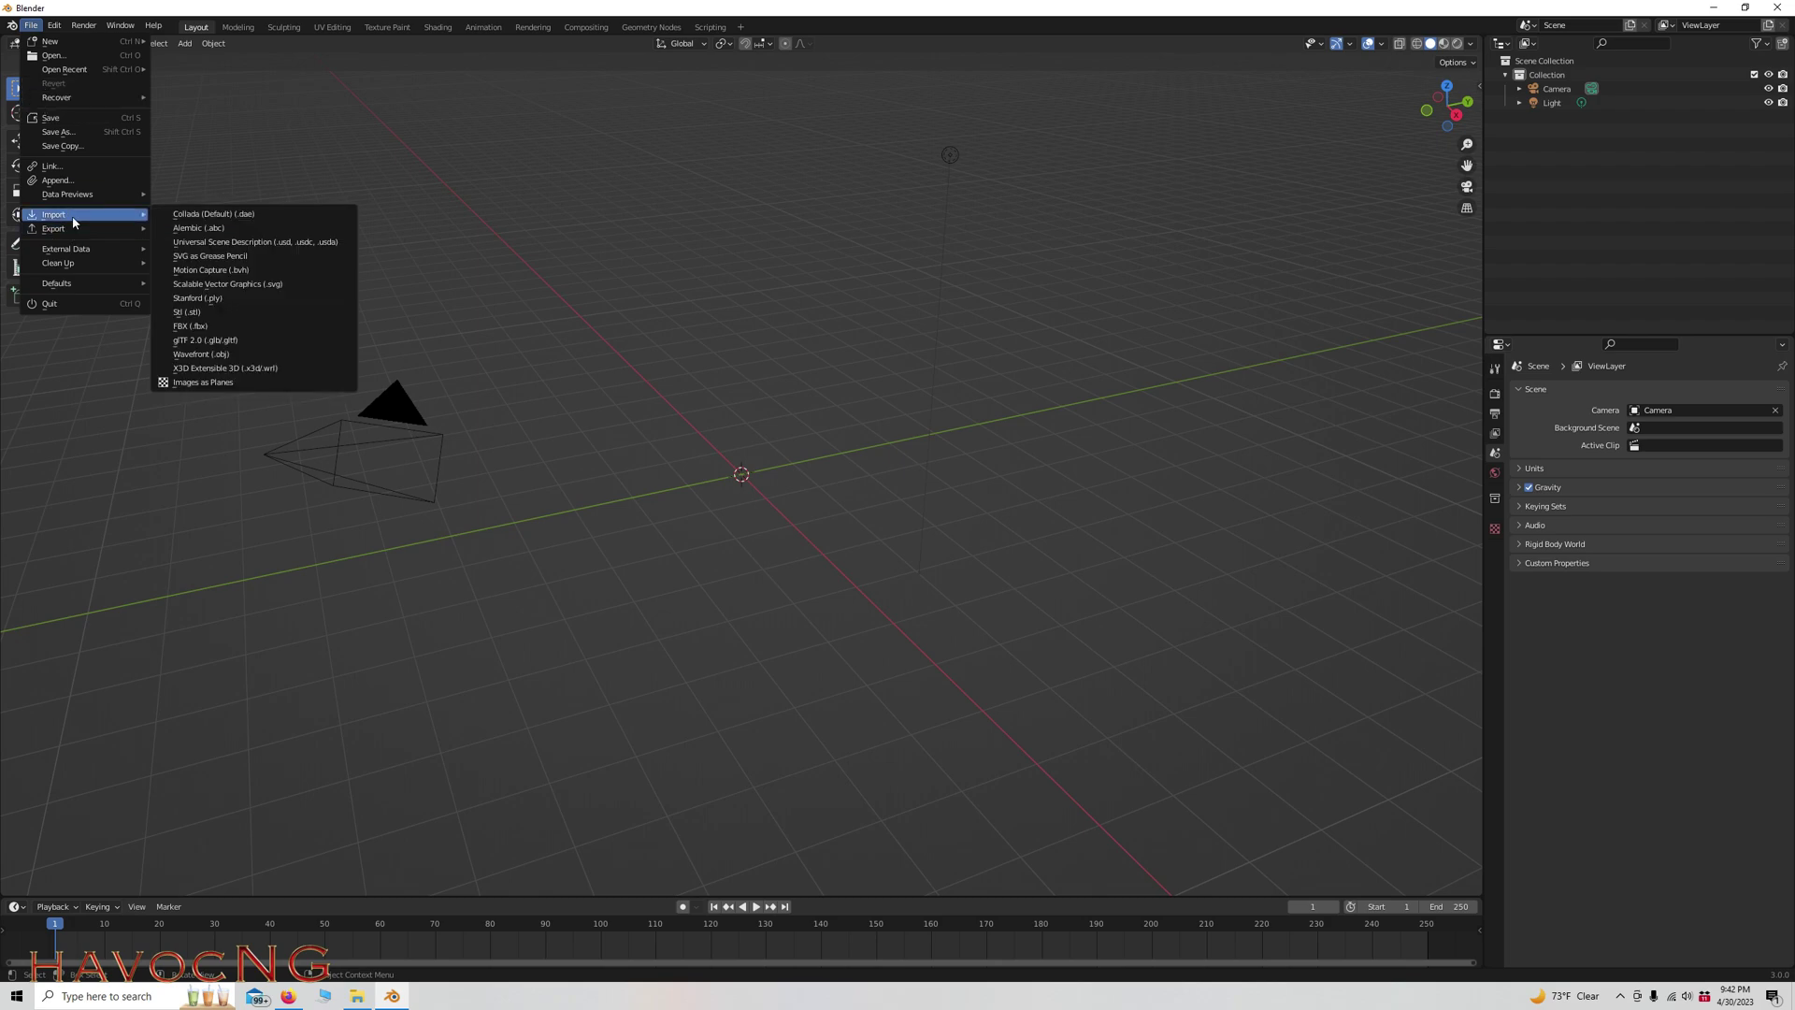
{"action": "left_click", "coordinate": [203, 342]}
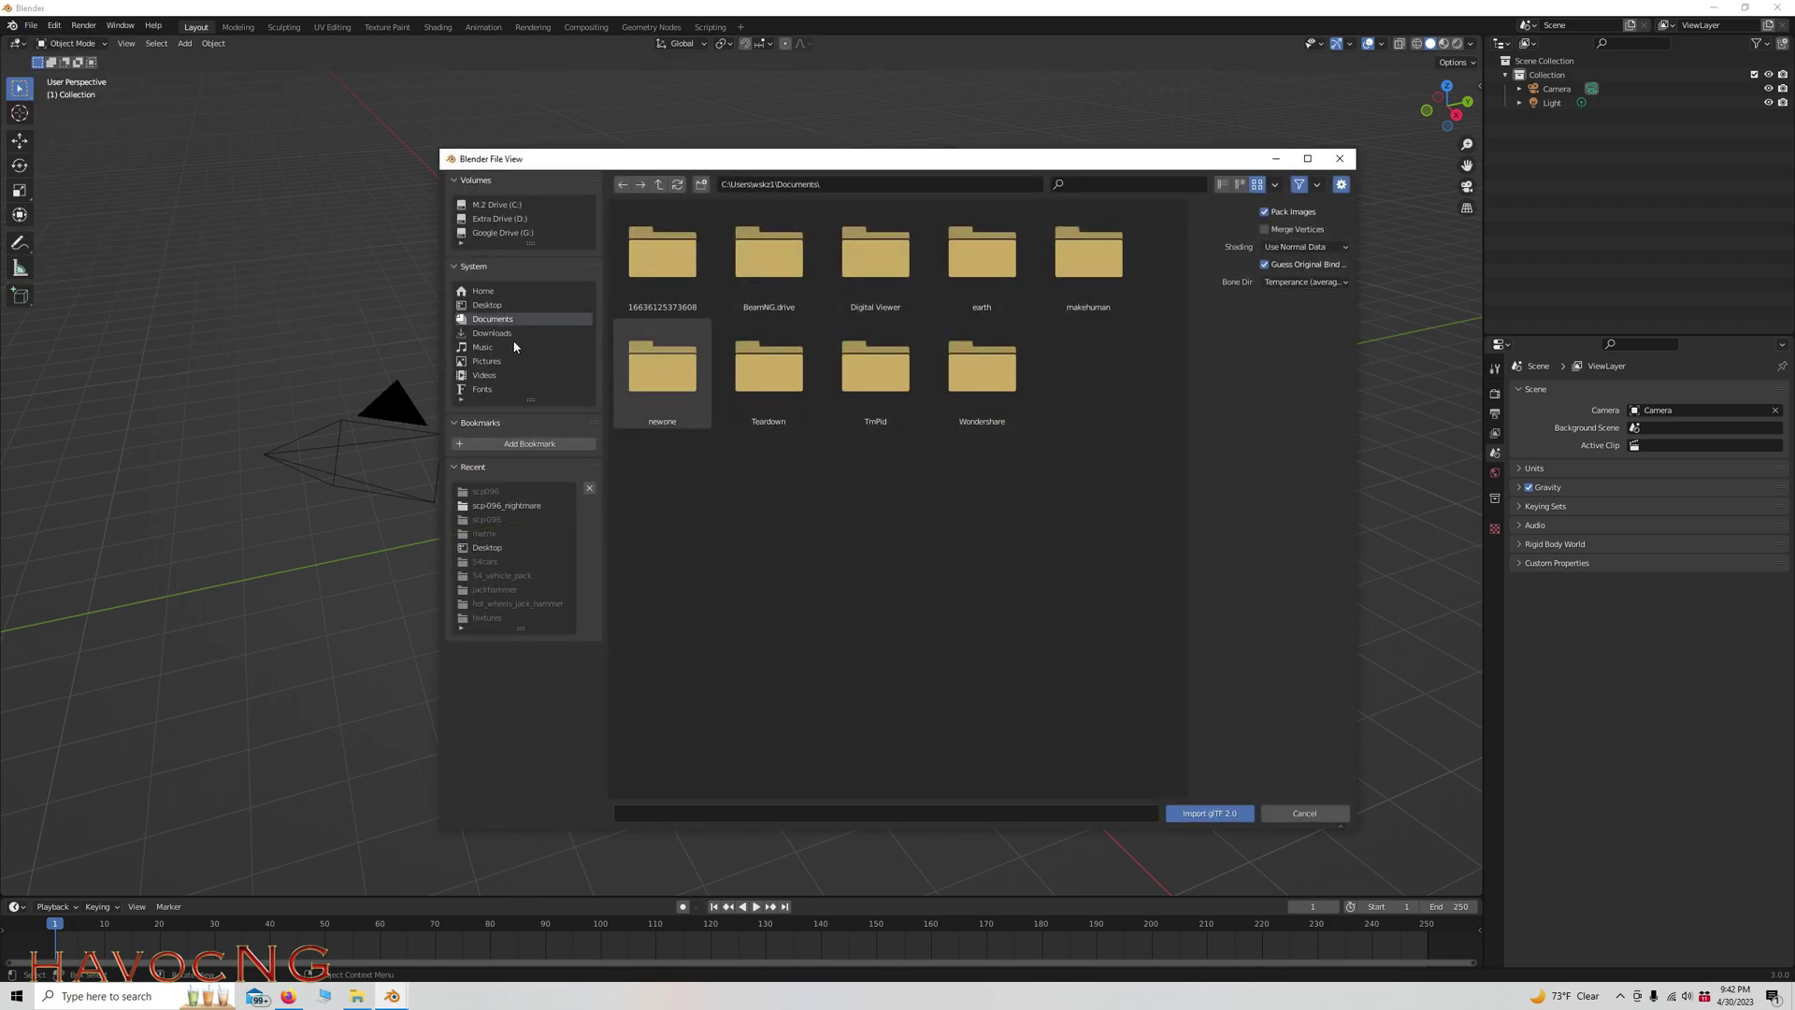
{"action": "left_click", "coordinate": [490, 334]}
{"action": "double_click", "coordinate": [660, 277]}
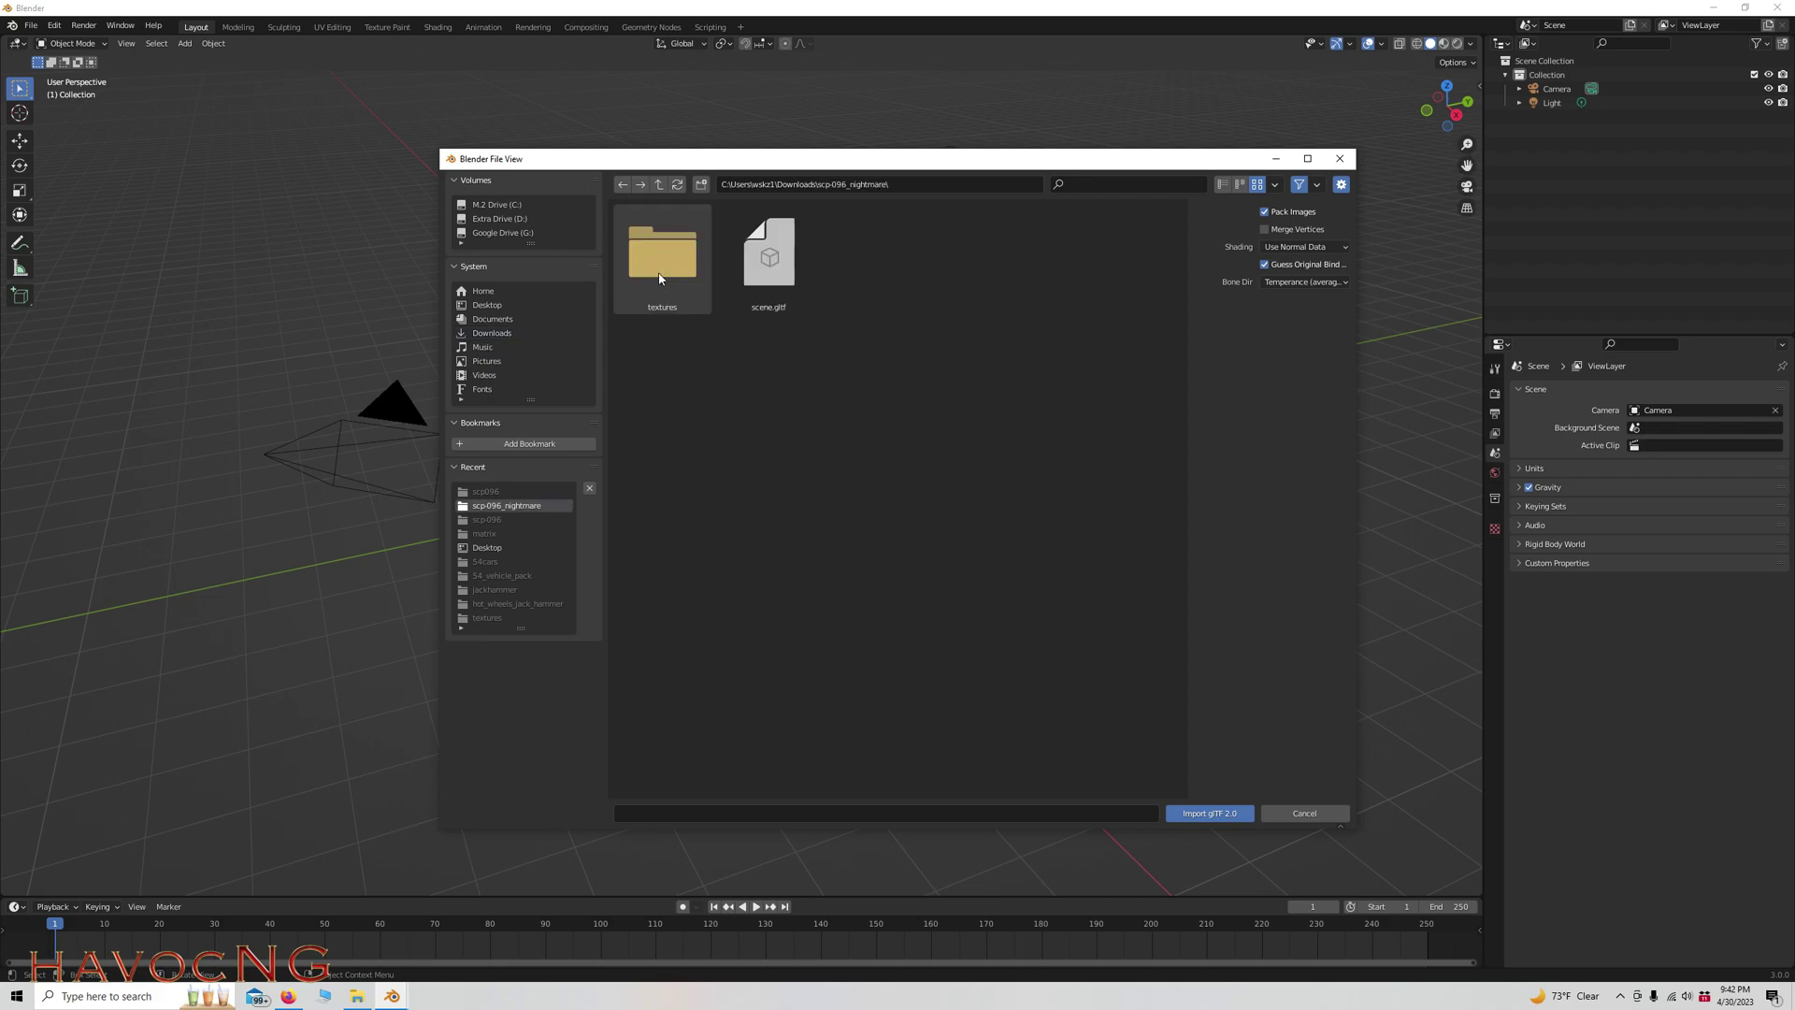
{"action": "double_click", "coordinate": [776, 265]}
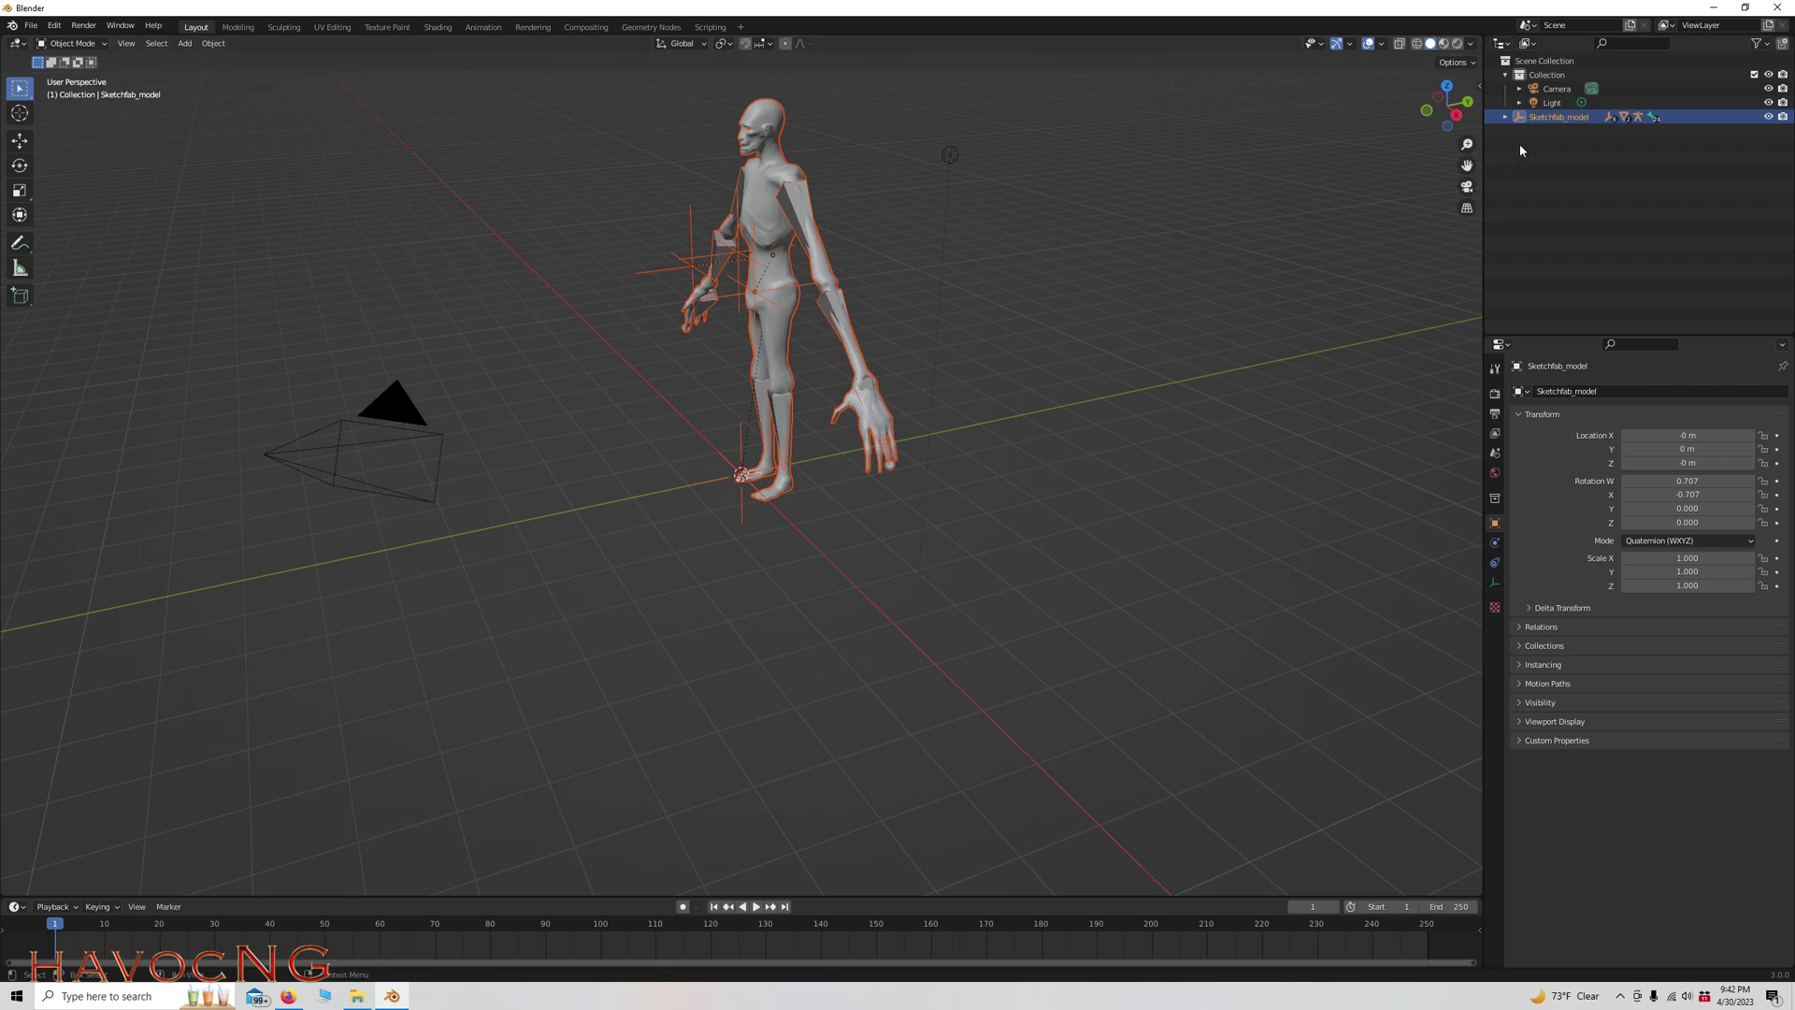
Delete the default camera and light from the scene.
{"action": "left_click", "coordinate": [1554, 88]}
{"action": "key", "text": "Delete"}
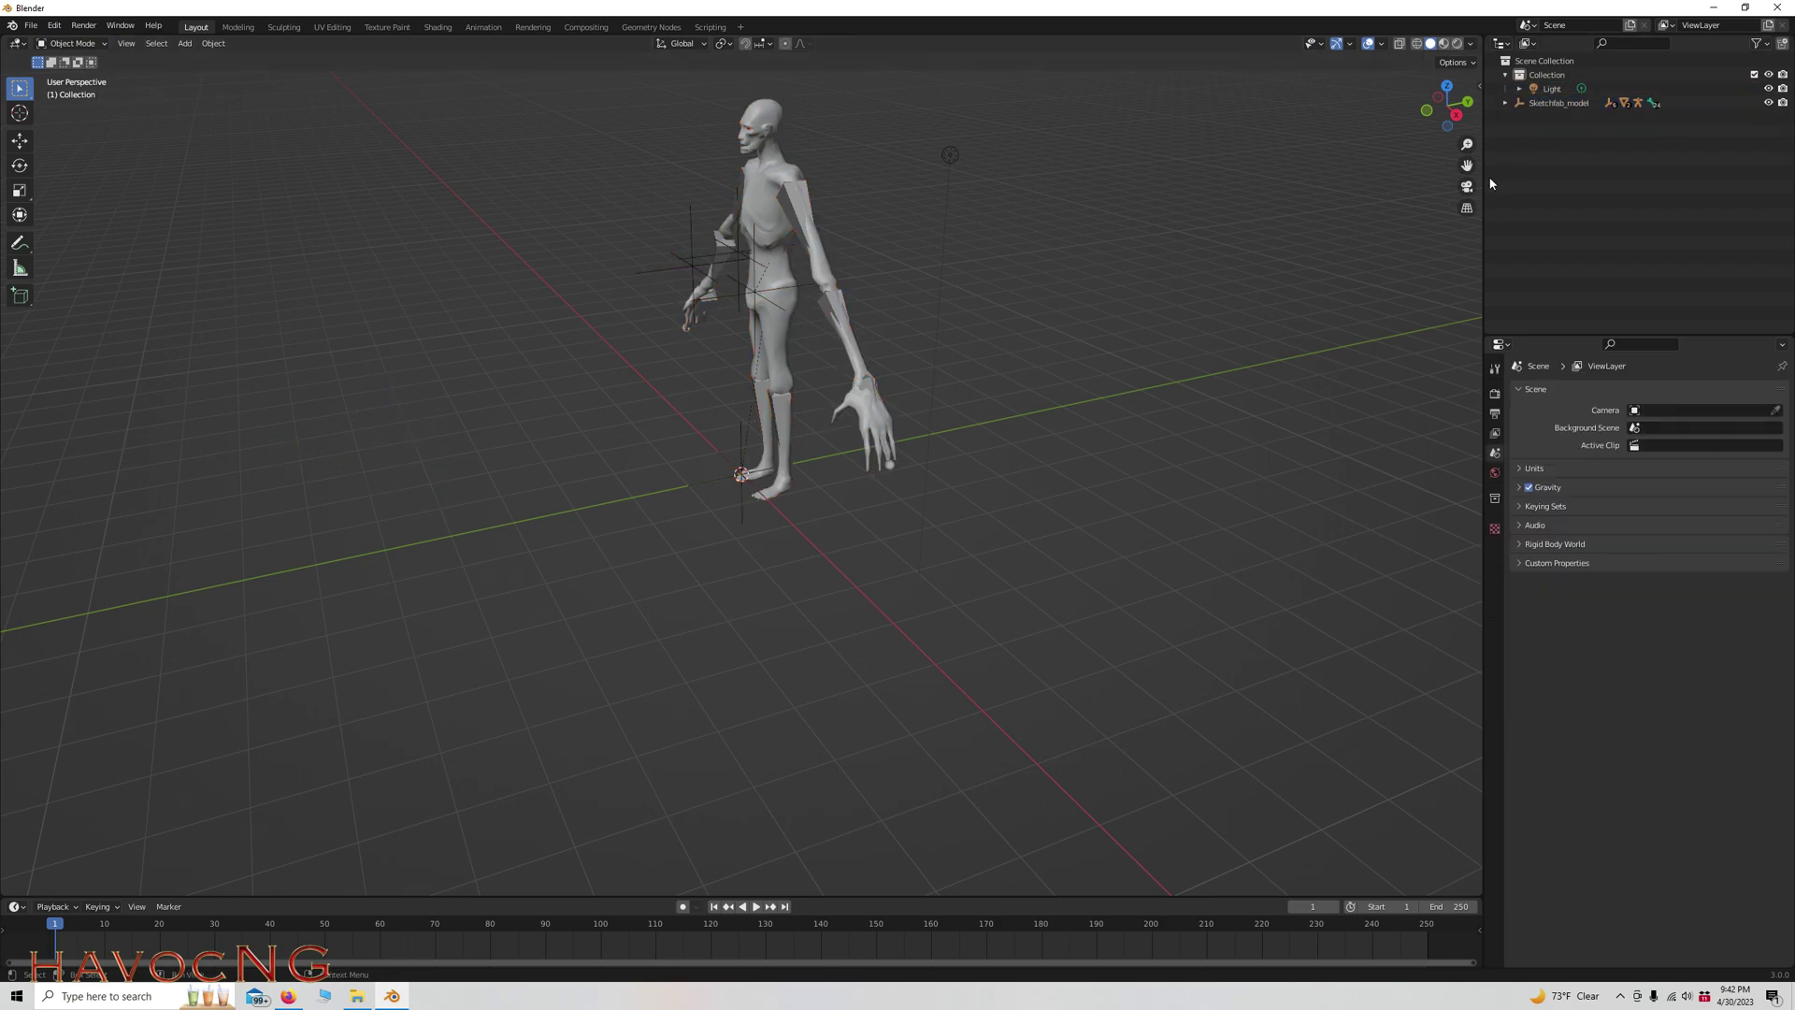
{"action": "left_click", "coordinate": [1552, 88]}
{"action": "key", "text": "Delete"}
Delete the armature nested under Root in the imported Sketchfab_model hierarchy.
{"action": "left_click", "coordinate": [1506, 89]}
{"action": "left_click", "coordinate": [1519, 103]}
{"action": "left_click", "coordinate": [1552, 117]}
{"action": "key", "text": "Delete"}
Select all parts of the model, rotate them upright and raise them until the feet stand on the grid floor.
{"action": "left_click_drag", "start_coordinate": [494, 356], "coordinate": [1262, 693]}
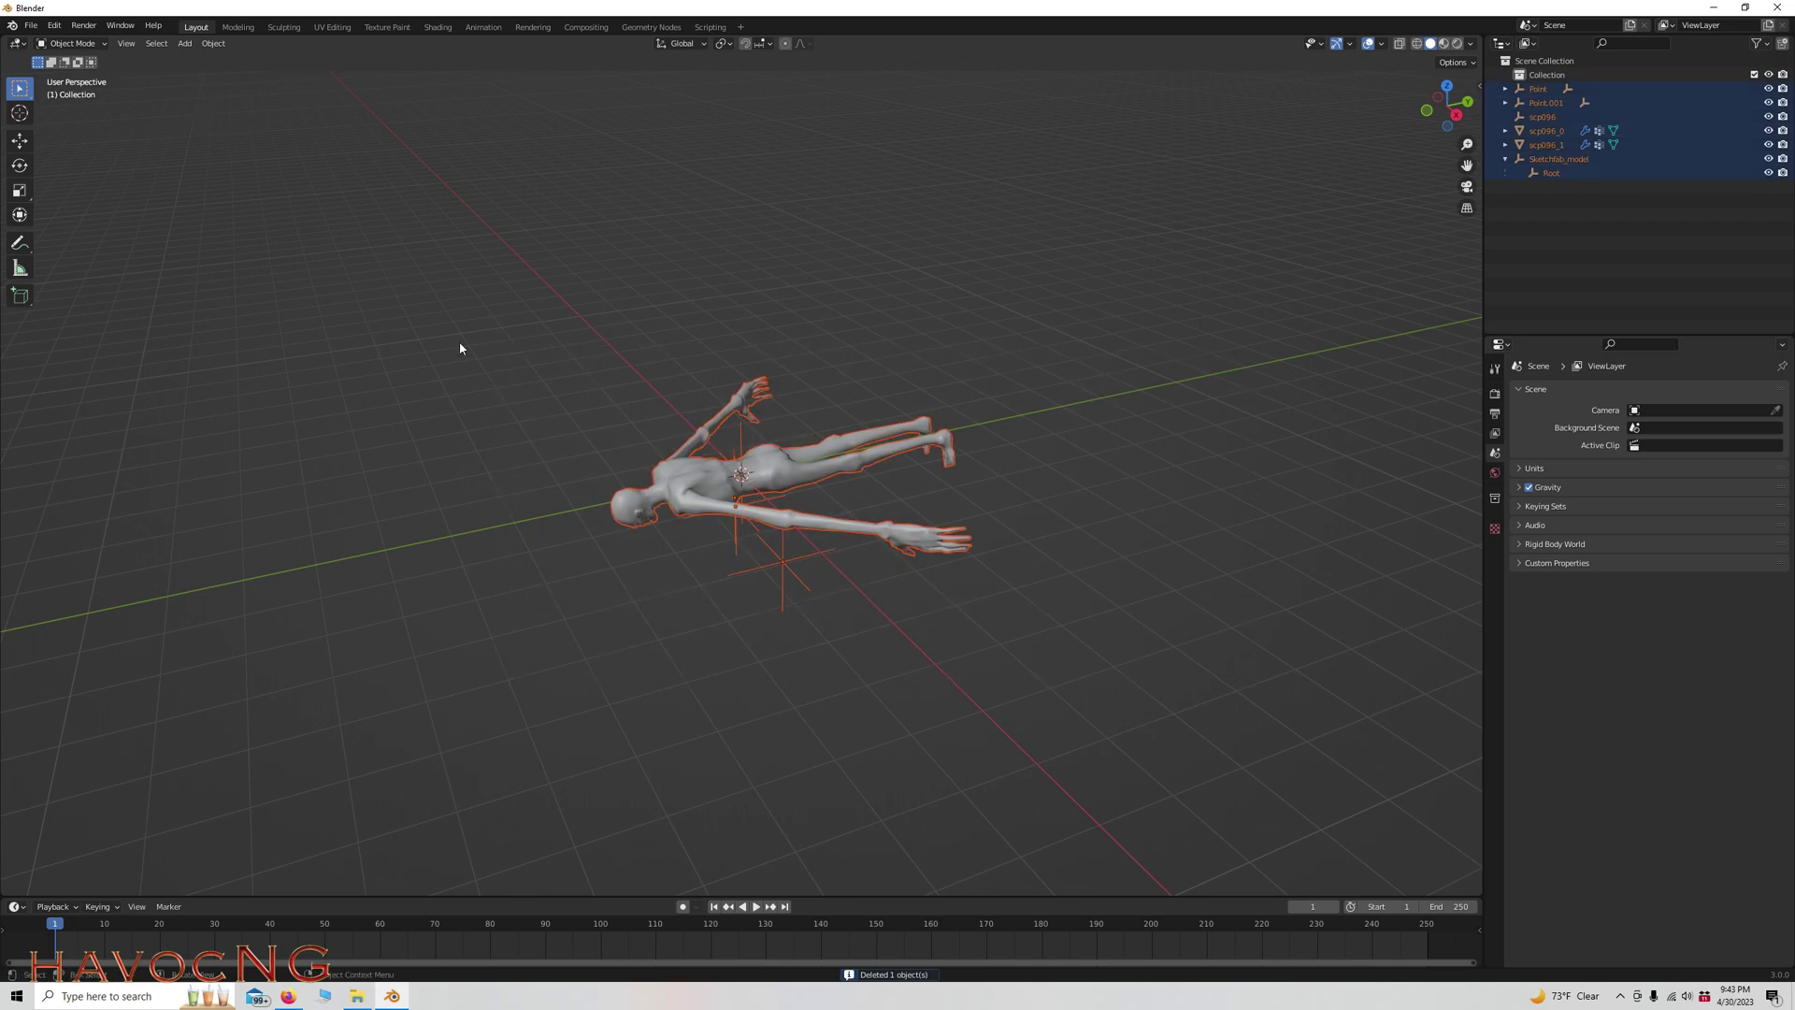
{"action": "left_click", "coordinate": [20, 166]}
{"action": "left_click_drag", "start_coordinate": [723, 484], "coordinate": [790, 439]}
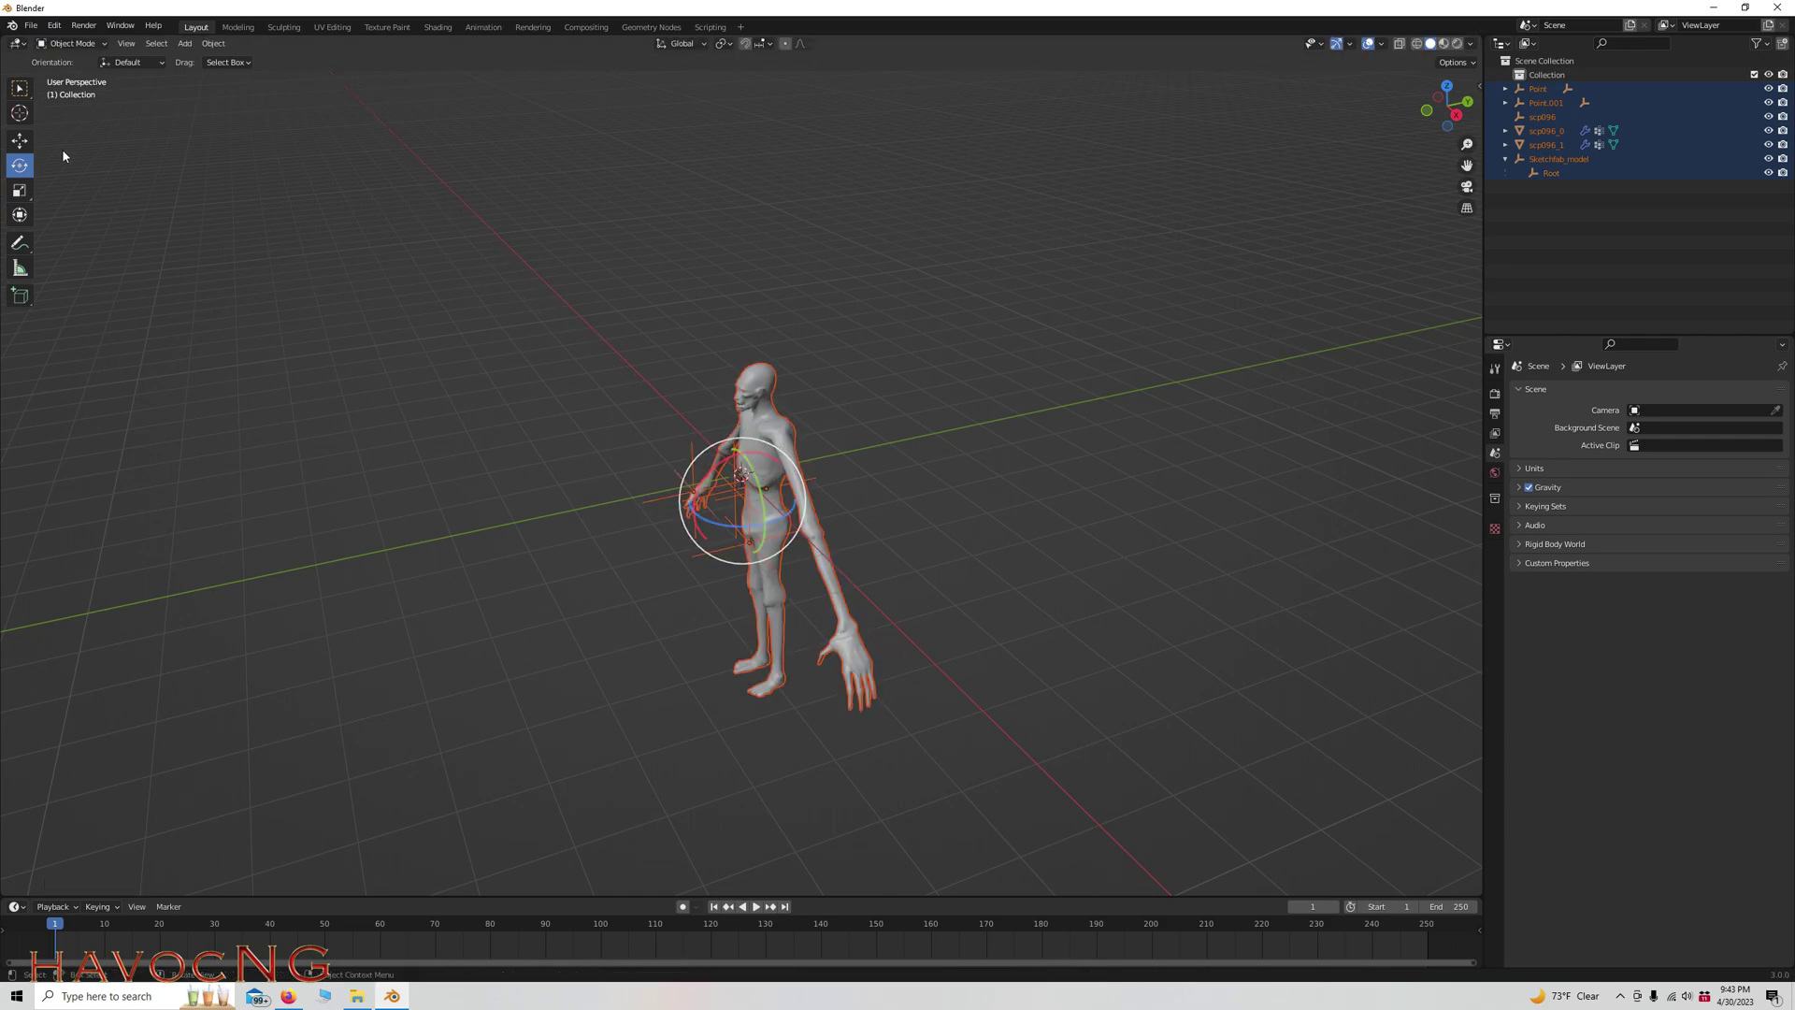
{"action": "left_click", "coordinate": [23, 140]}
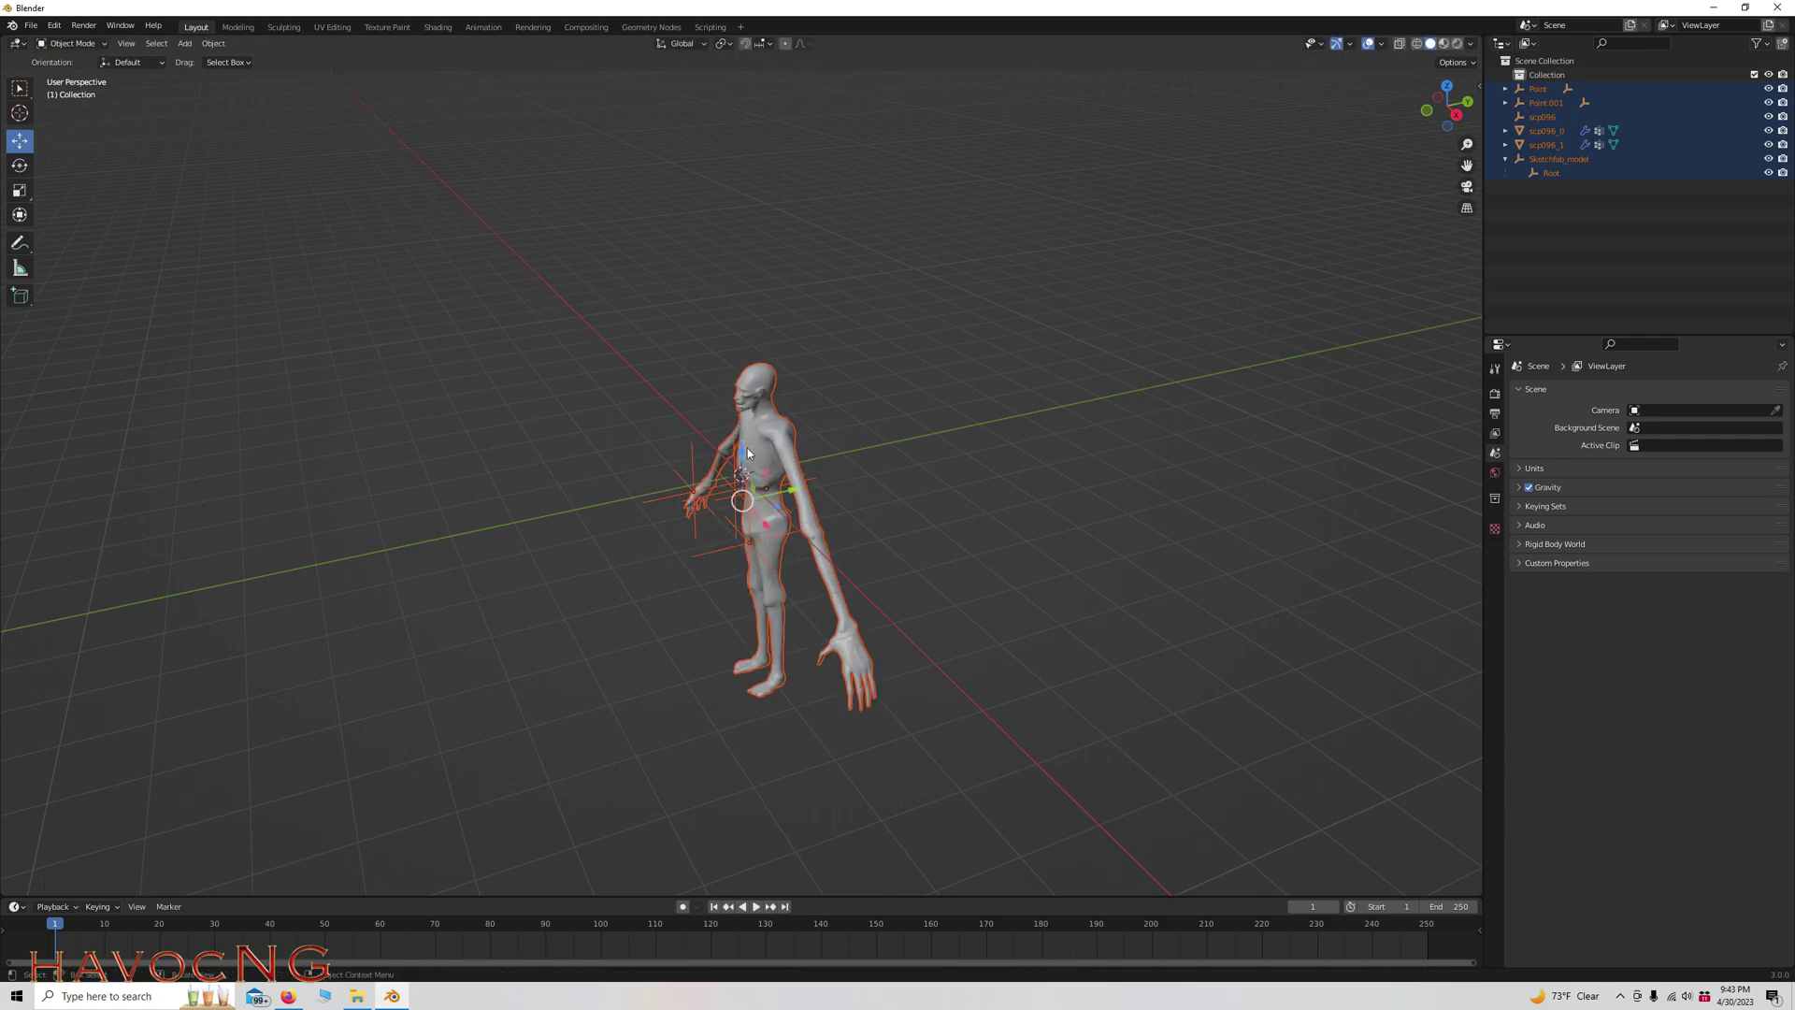
{"action": "left_click_drag", "start_coordinate": [748, 454], "coordinate": [739, 200]}
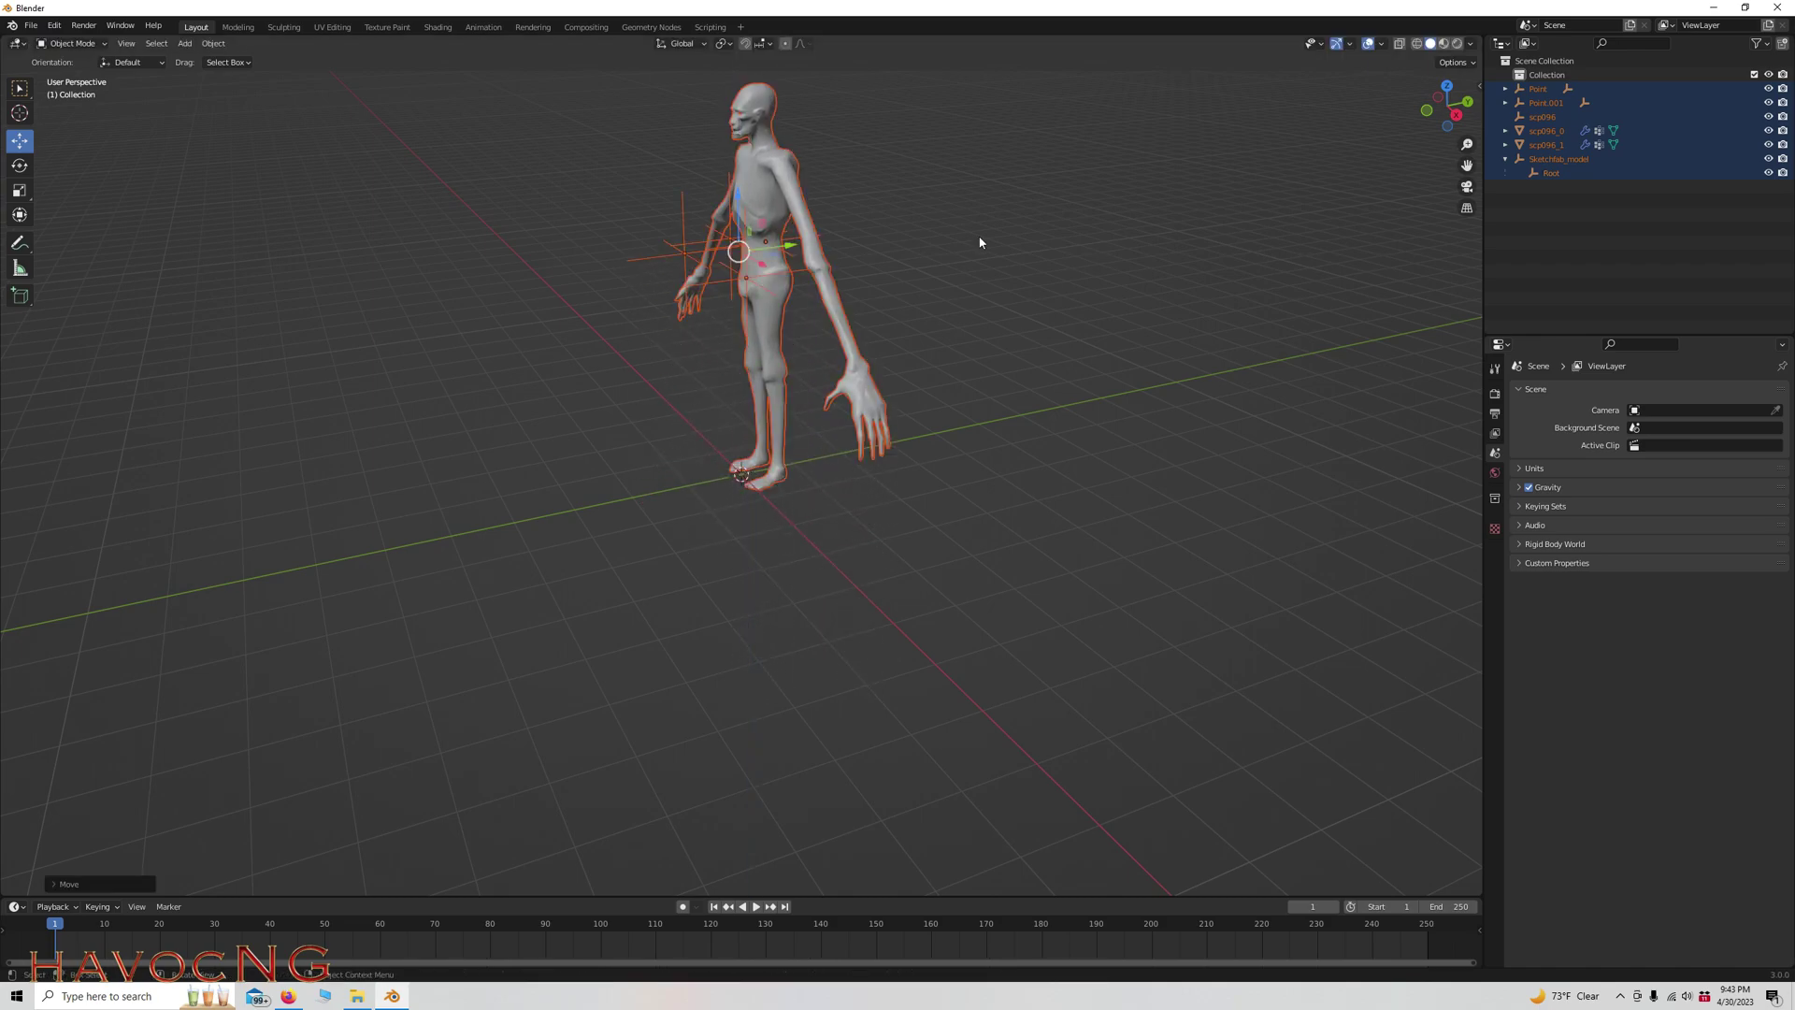
Switch the viewport to Material Preview shading and view the textured model from the front.
{"action": "left_click", "coordinate": [1445, 47]}
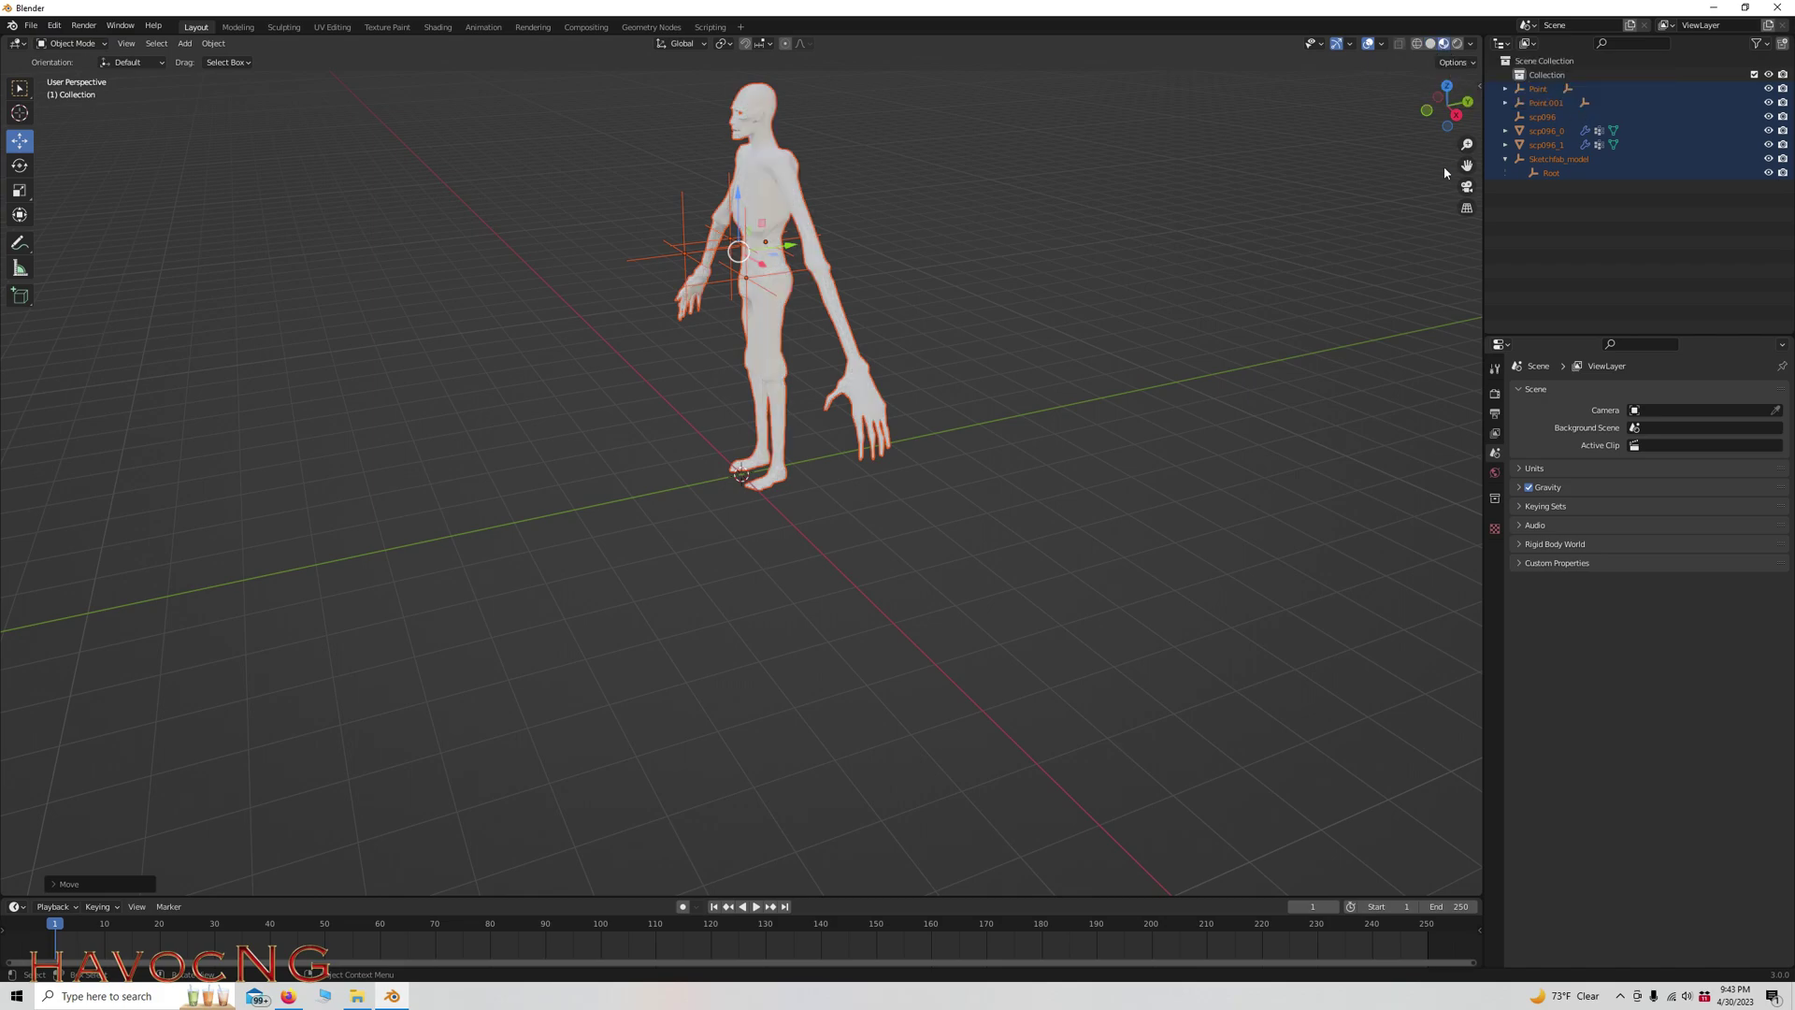
{"action": "left_click_drag", "start_coordinate": [1440, 117], "coordinate": [1464, 265]}
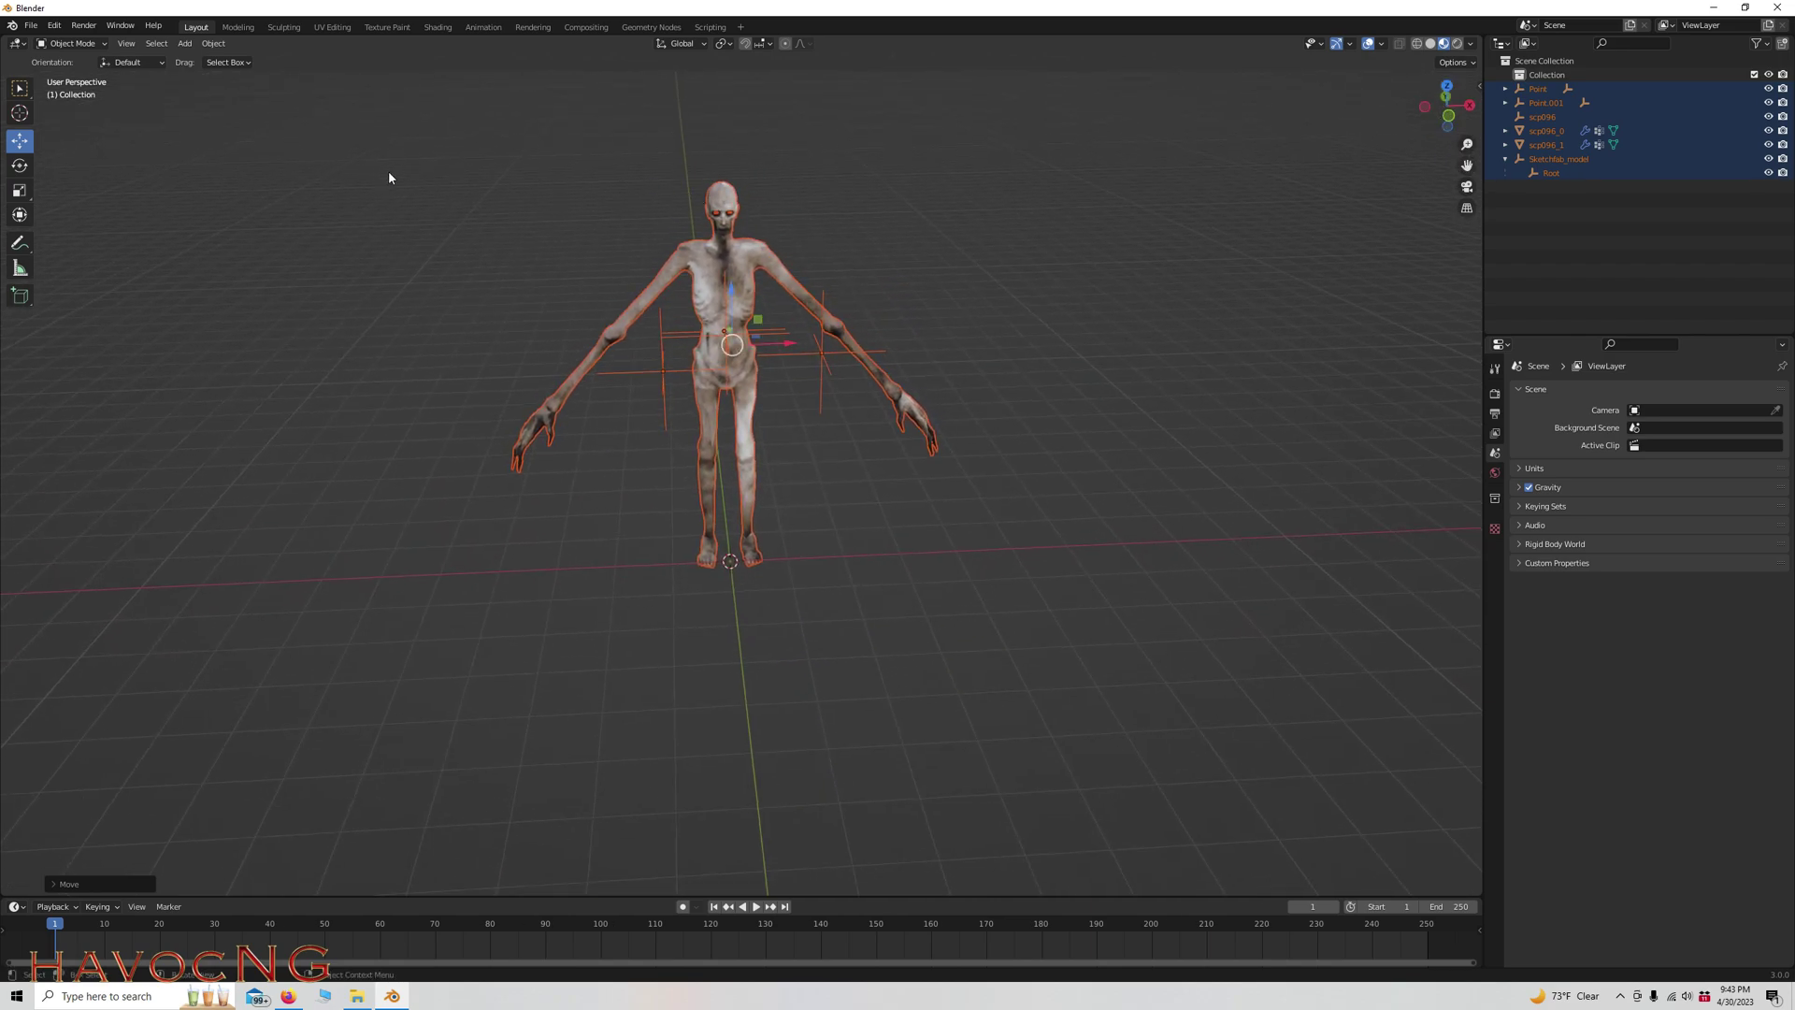
{"action": "mouse_move", "coordinate": [1446, 103]}
{"action": "left_mouse_down"}
{"action": "mouse_move", "coordinate": [1446, 84]}
{"action": "mouse_move", "coordinate": [1447, 117]}
{"action": "left_mouse_up"}
Select the whole model, start an FBX export and create a folder named scp096 in Downloads.
{"action": "left_click", "coordinate": [506, 156]}
{"action": "left_click_drag", "start_coordinate": [506, 160], "coordinate": [1082, 680]}
{"action": "left_click", "coordinate": [31, 26]}
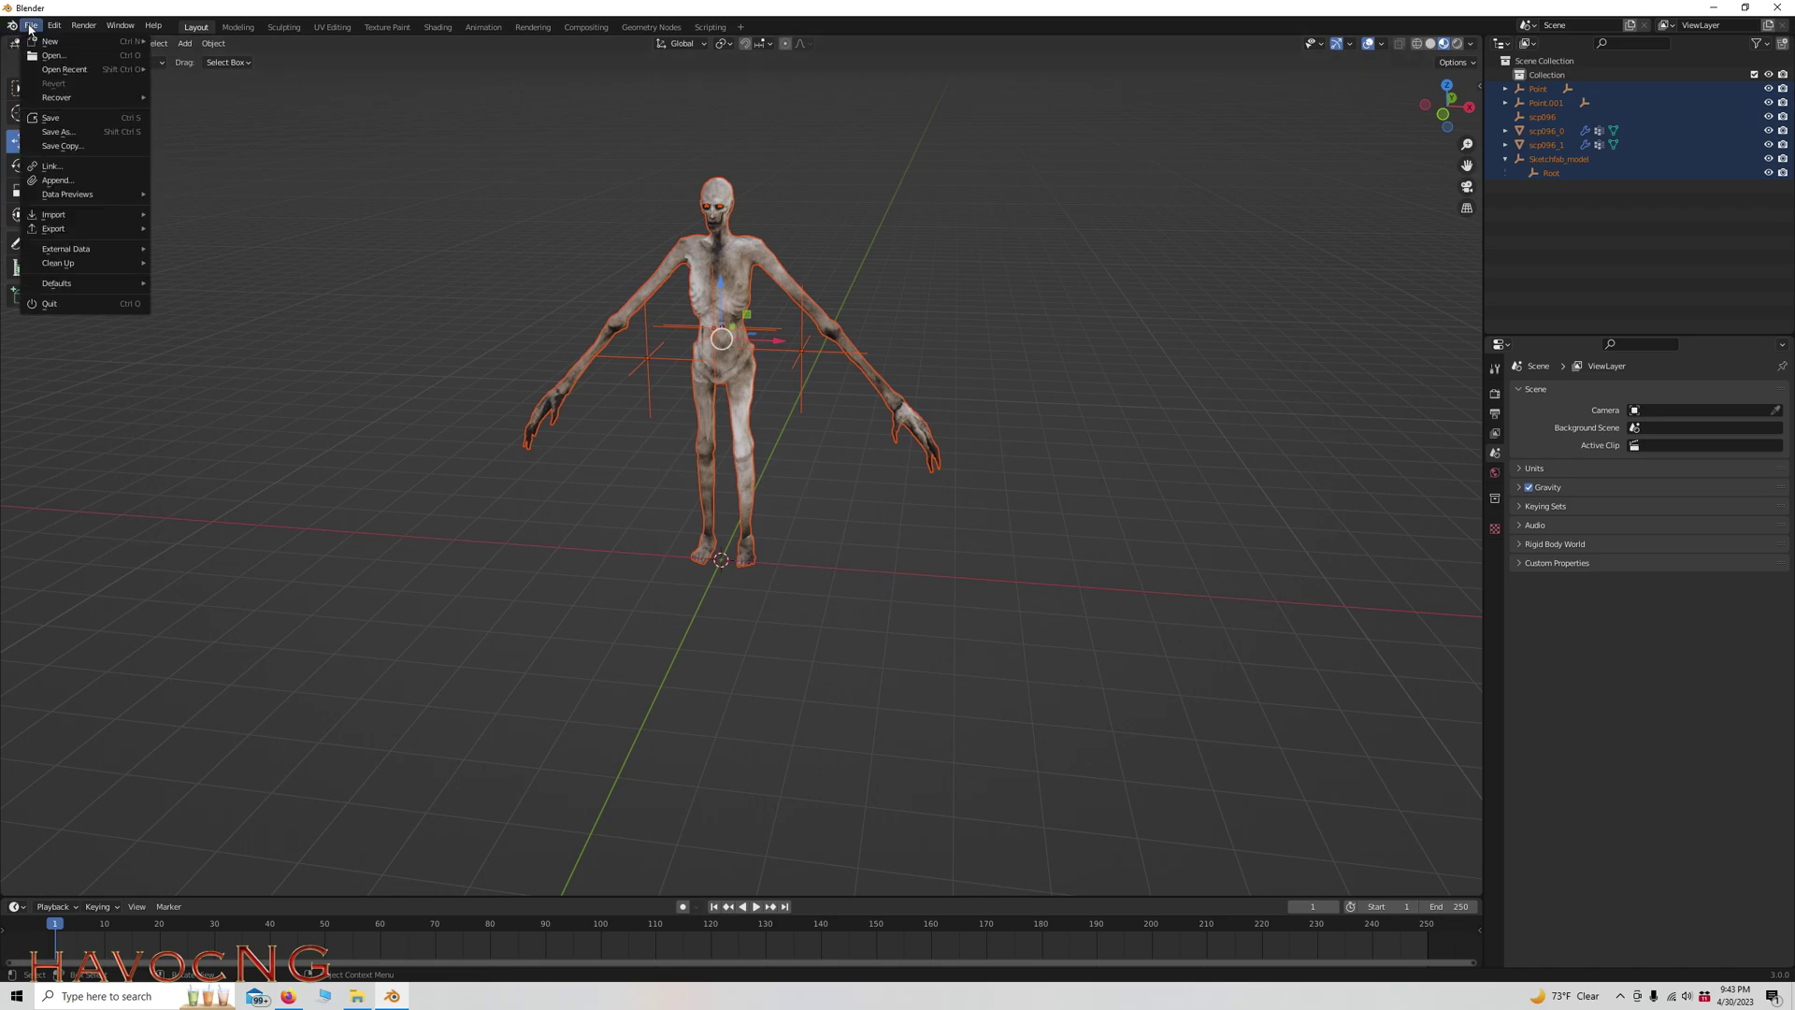
{"action": "mouse_move", "coordinate": [75, 231]}
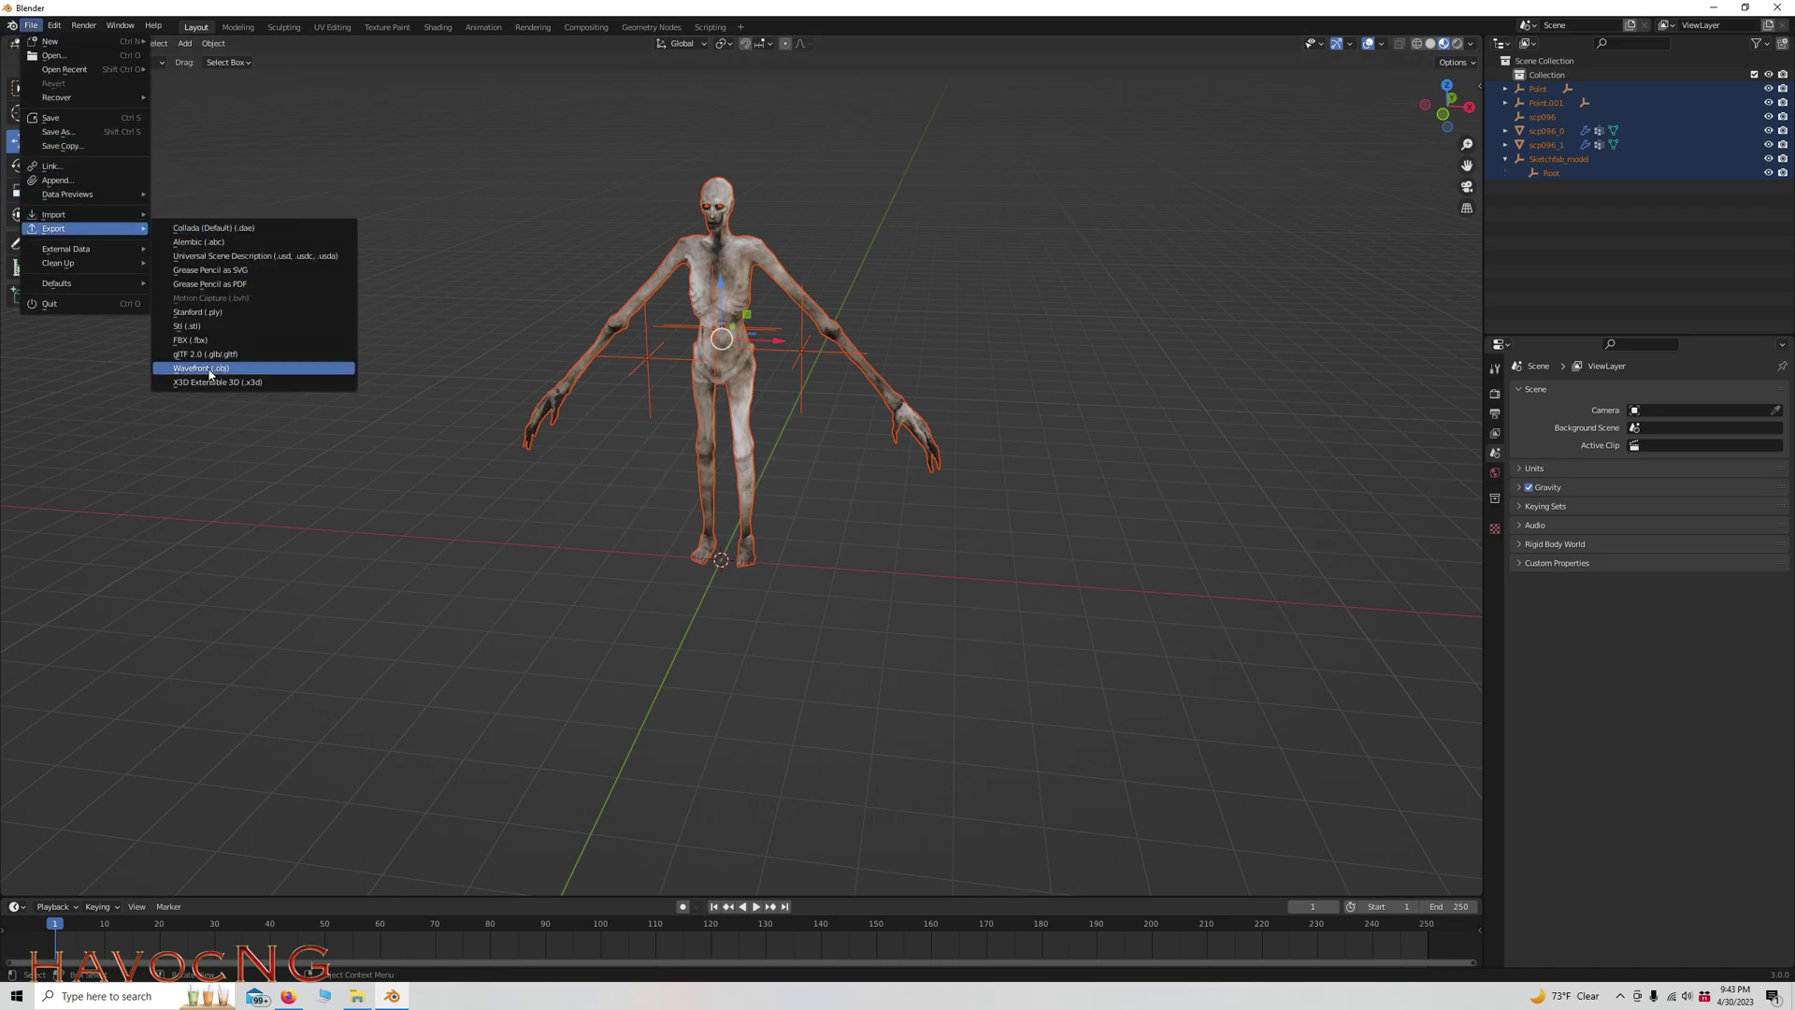
{"action": "left_click", "coordinate": [194, 342]}
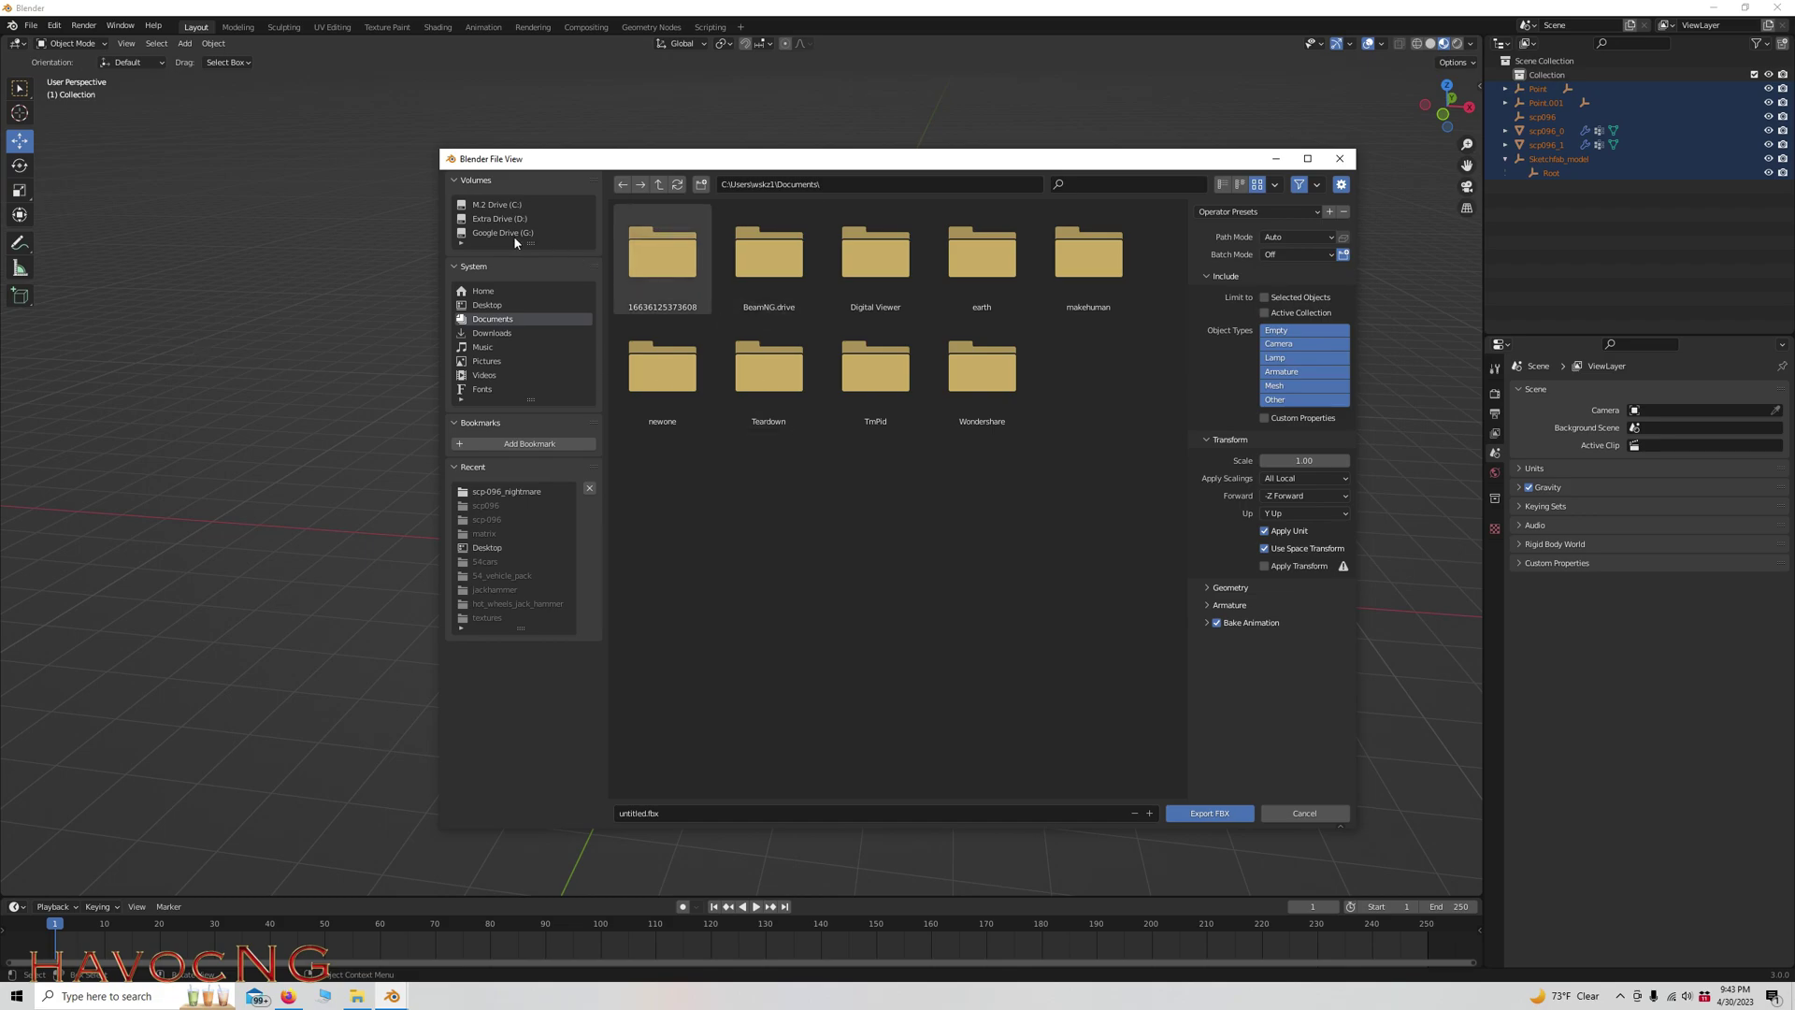
{"action": "left_click", "coordinate": [489, 333]}
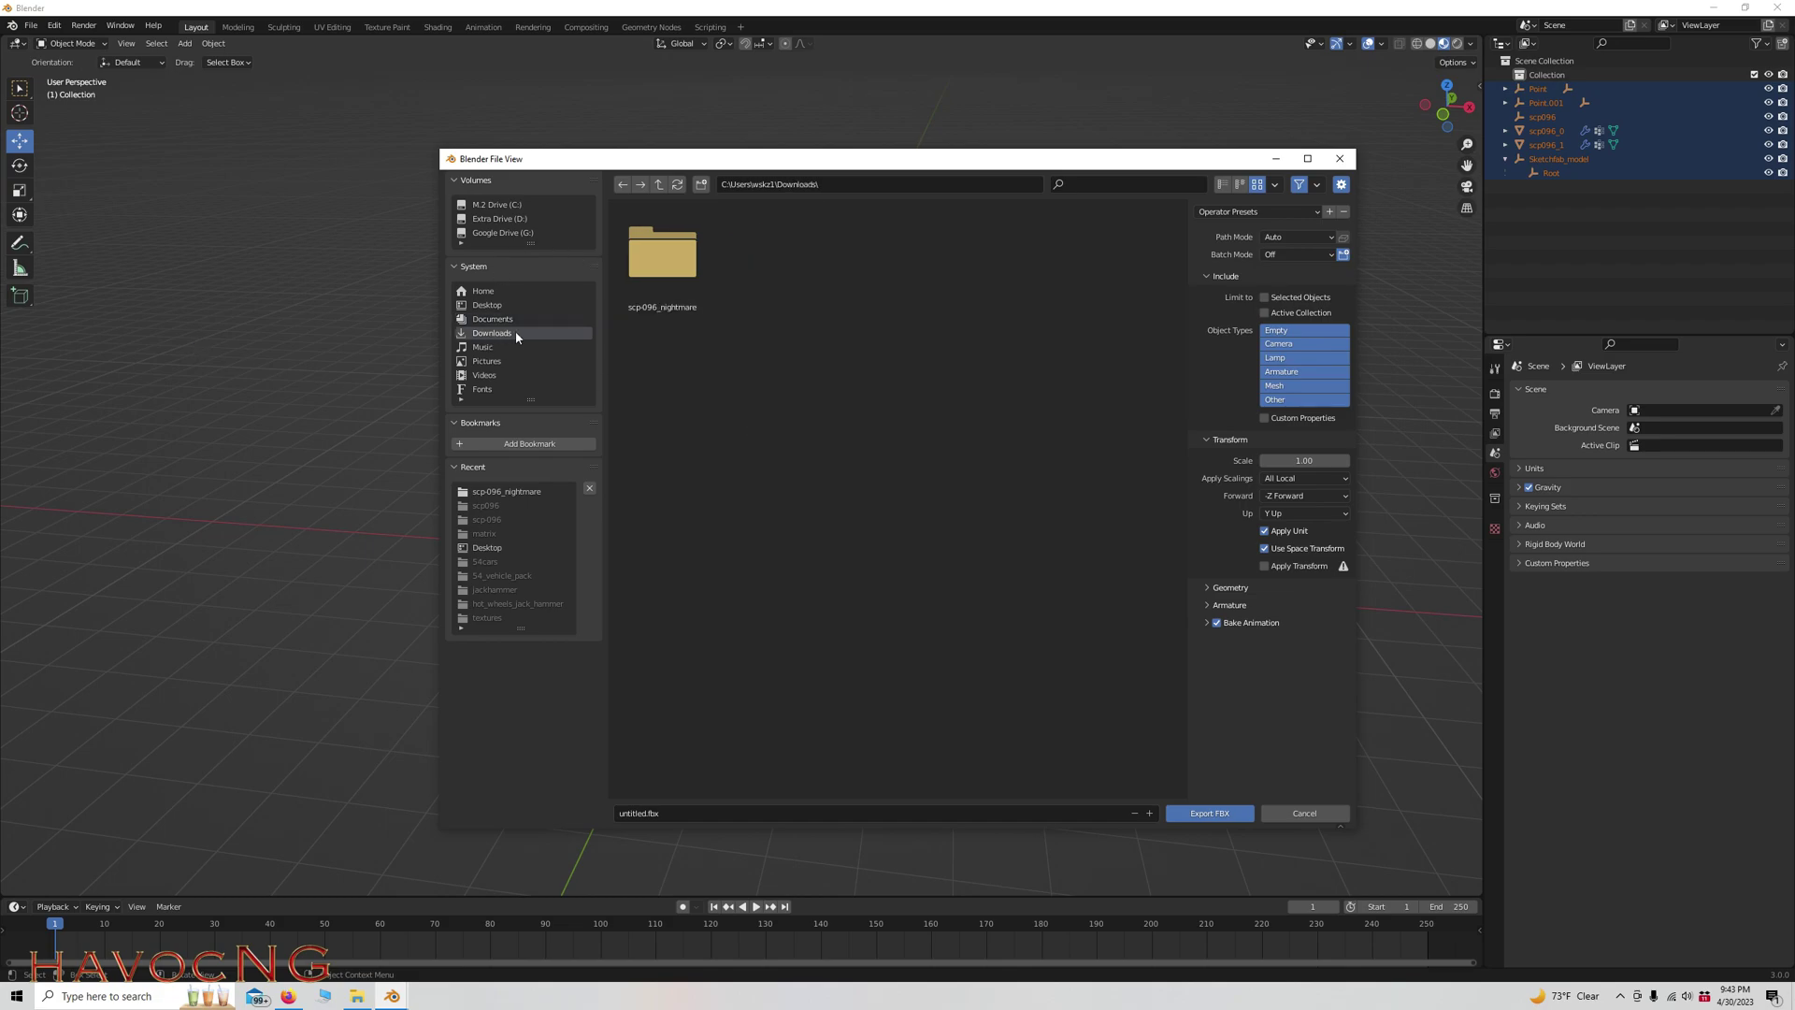
{"action": "left_click", "coordinate": [701, 184]}
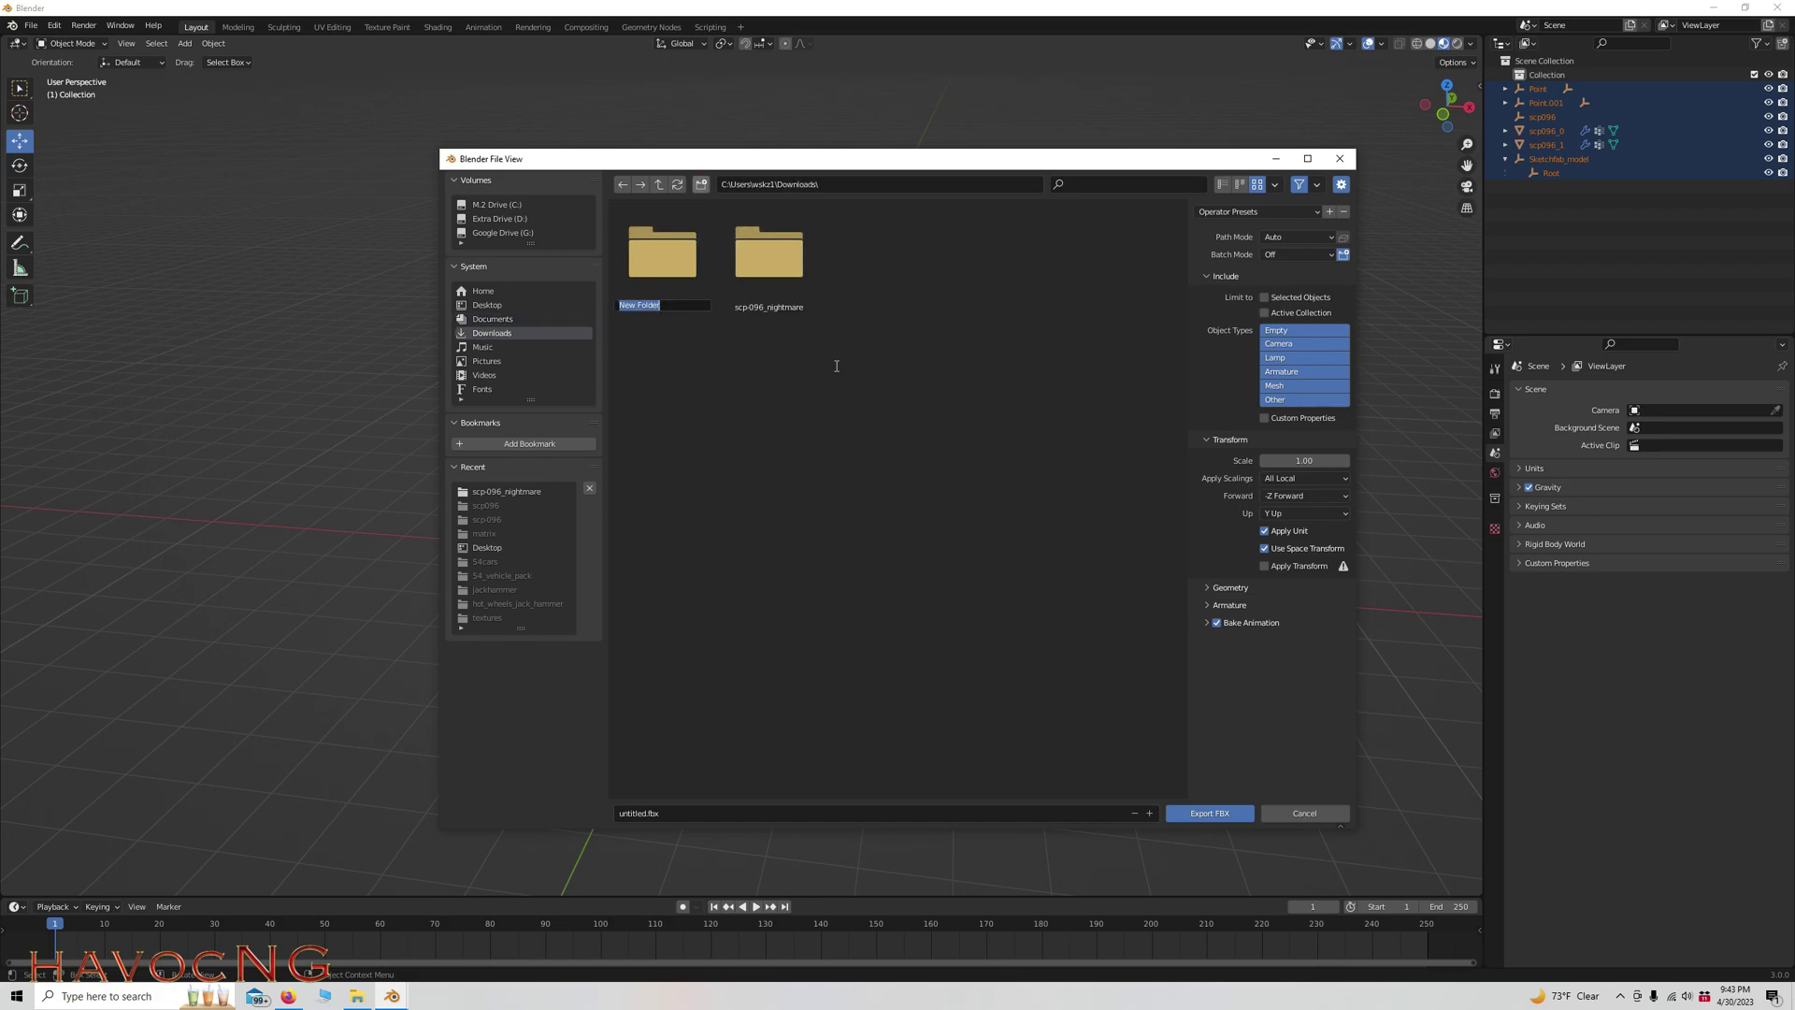
{"action": "type", "text": "scp096"}
{"action": "key", "text": "Return"}
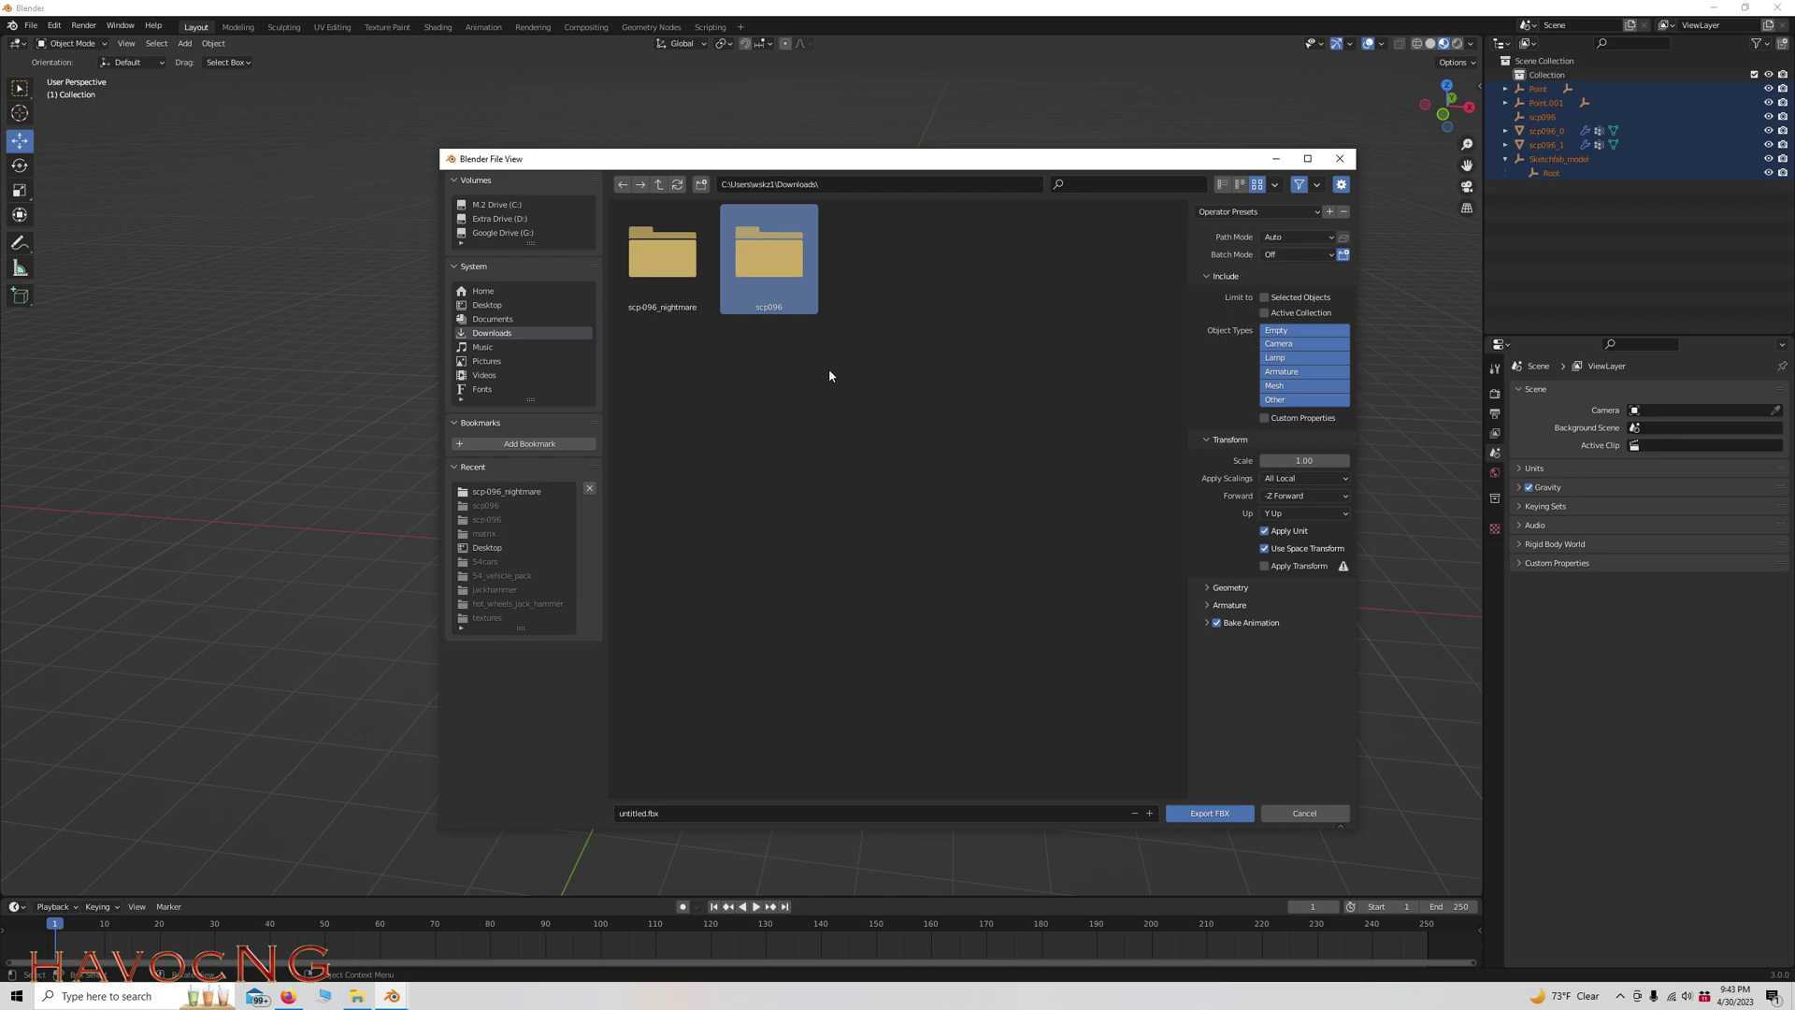
Open the scp096 folder as the export destination and name the export file slenderman.fbx.
{"action": "double_click", "coordinate": [749, 278]}
{"action": "left_click", "coordinate": [668, 813]}
{"action": "type", "text": "sle"}
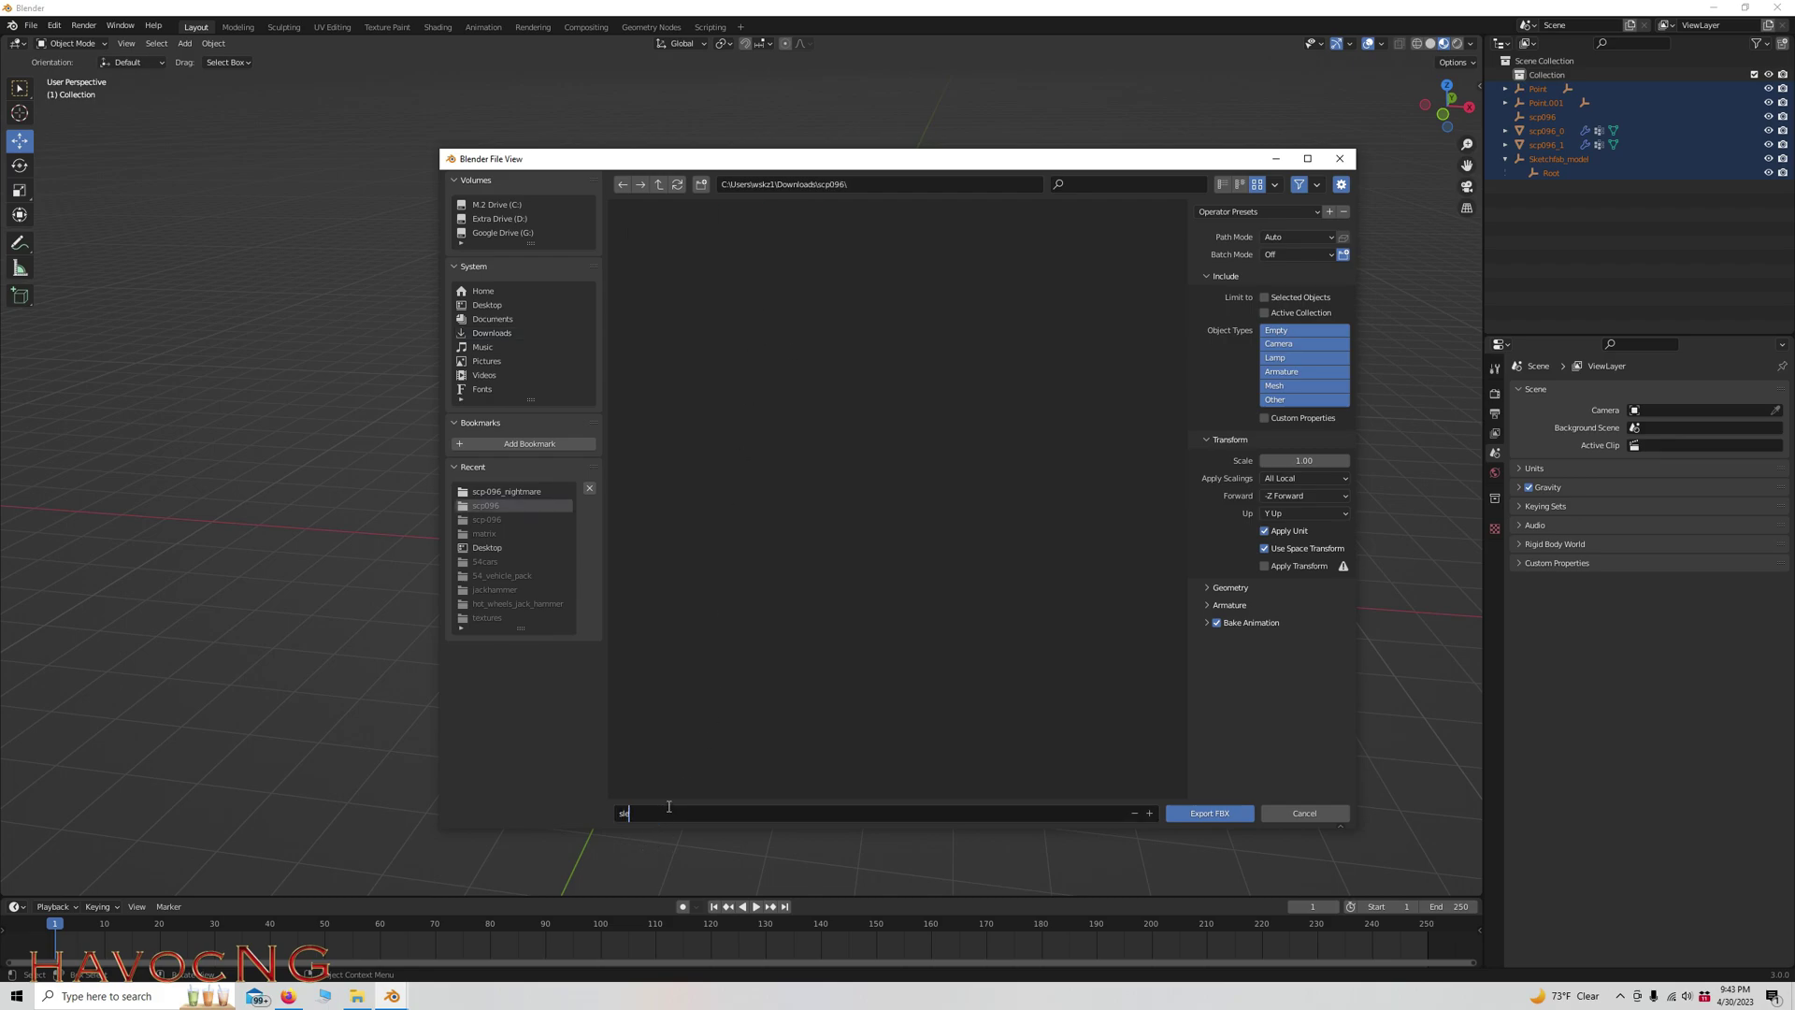
{"action": "type", "text": "nderman"}
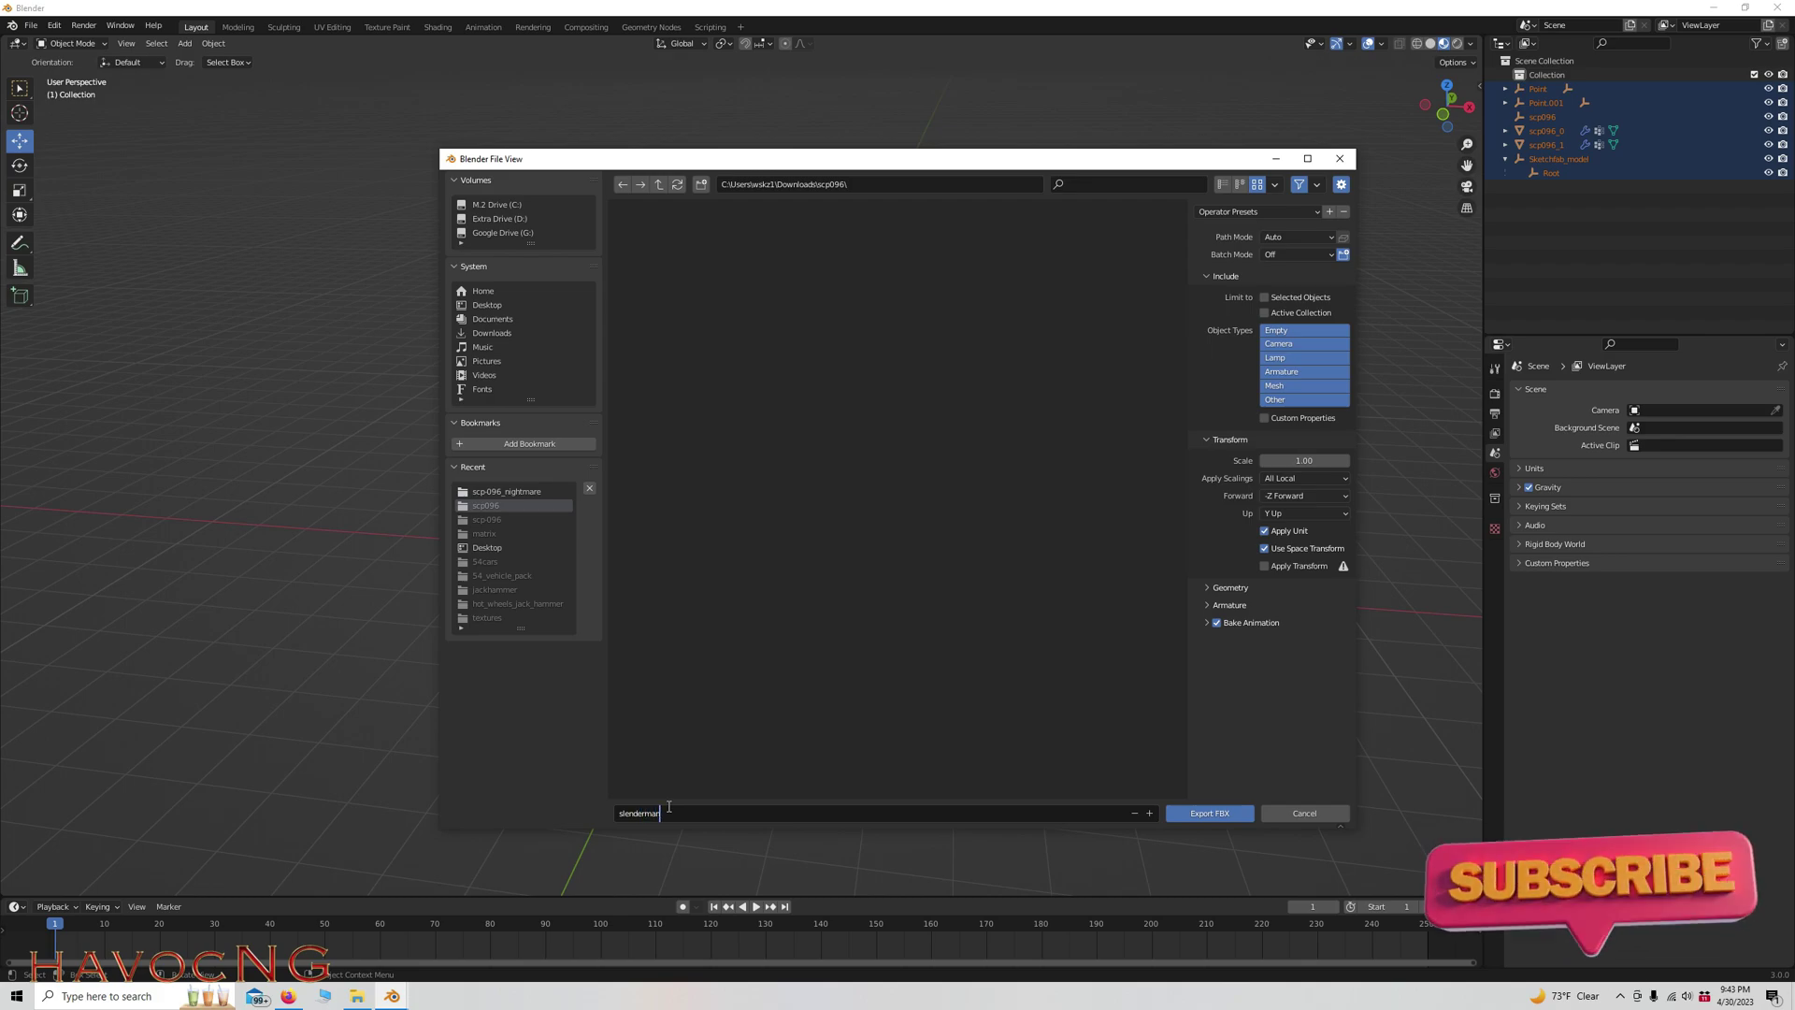
{"action": "type", "text": ".fbx"}
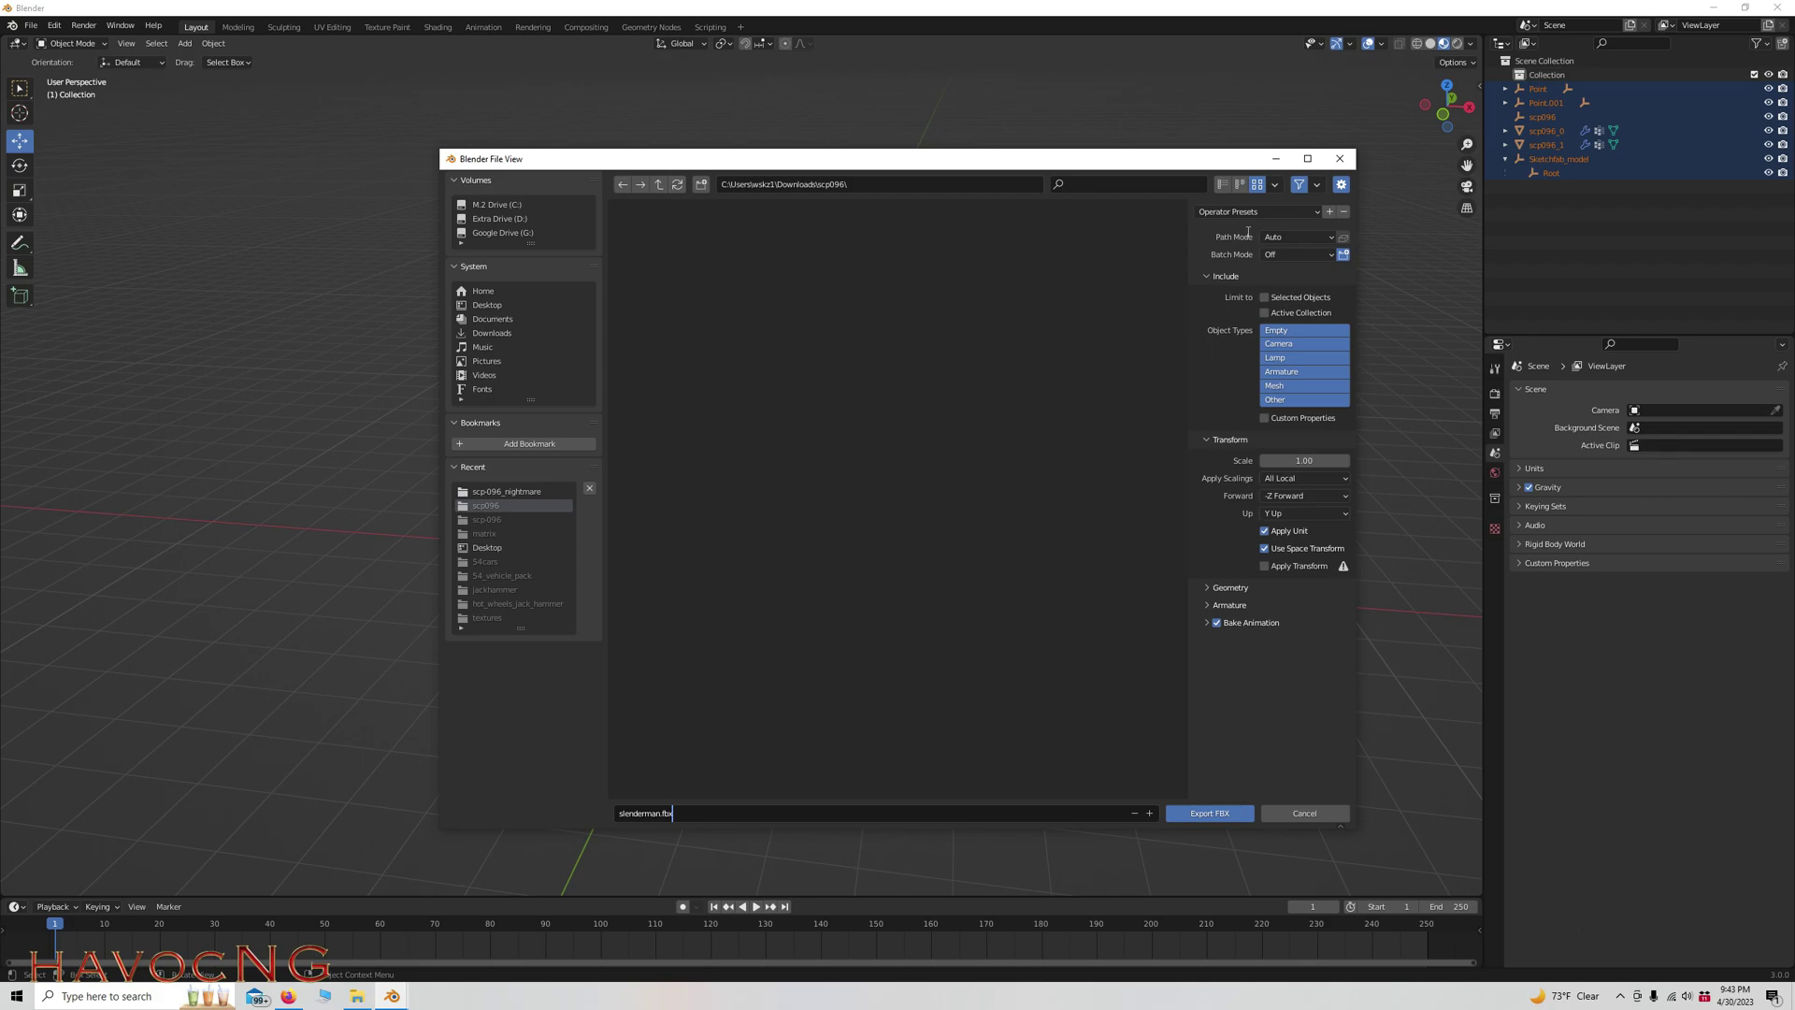
Set the path mode to Copy with embedded textures and export the FBX.
{"action": "left_click", "coordinate": [1331, 236]}
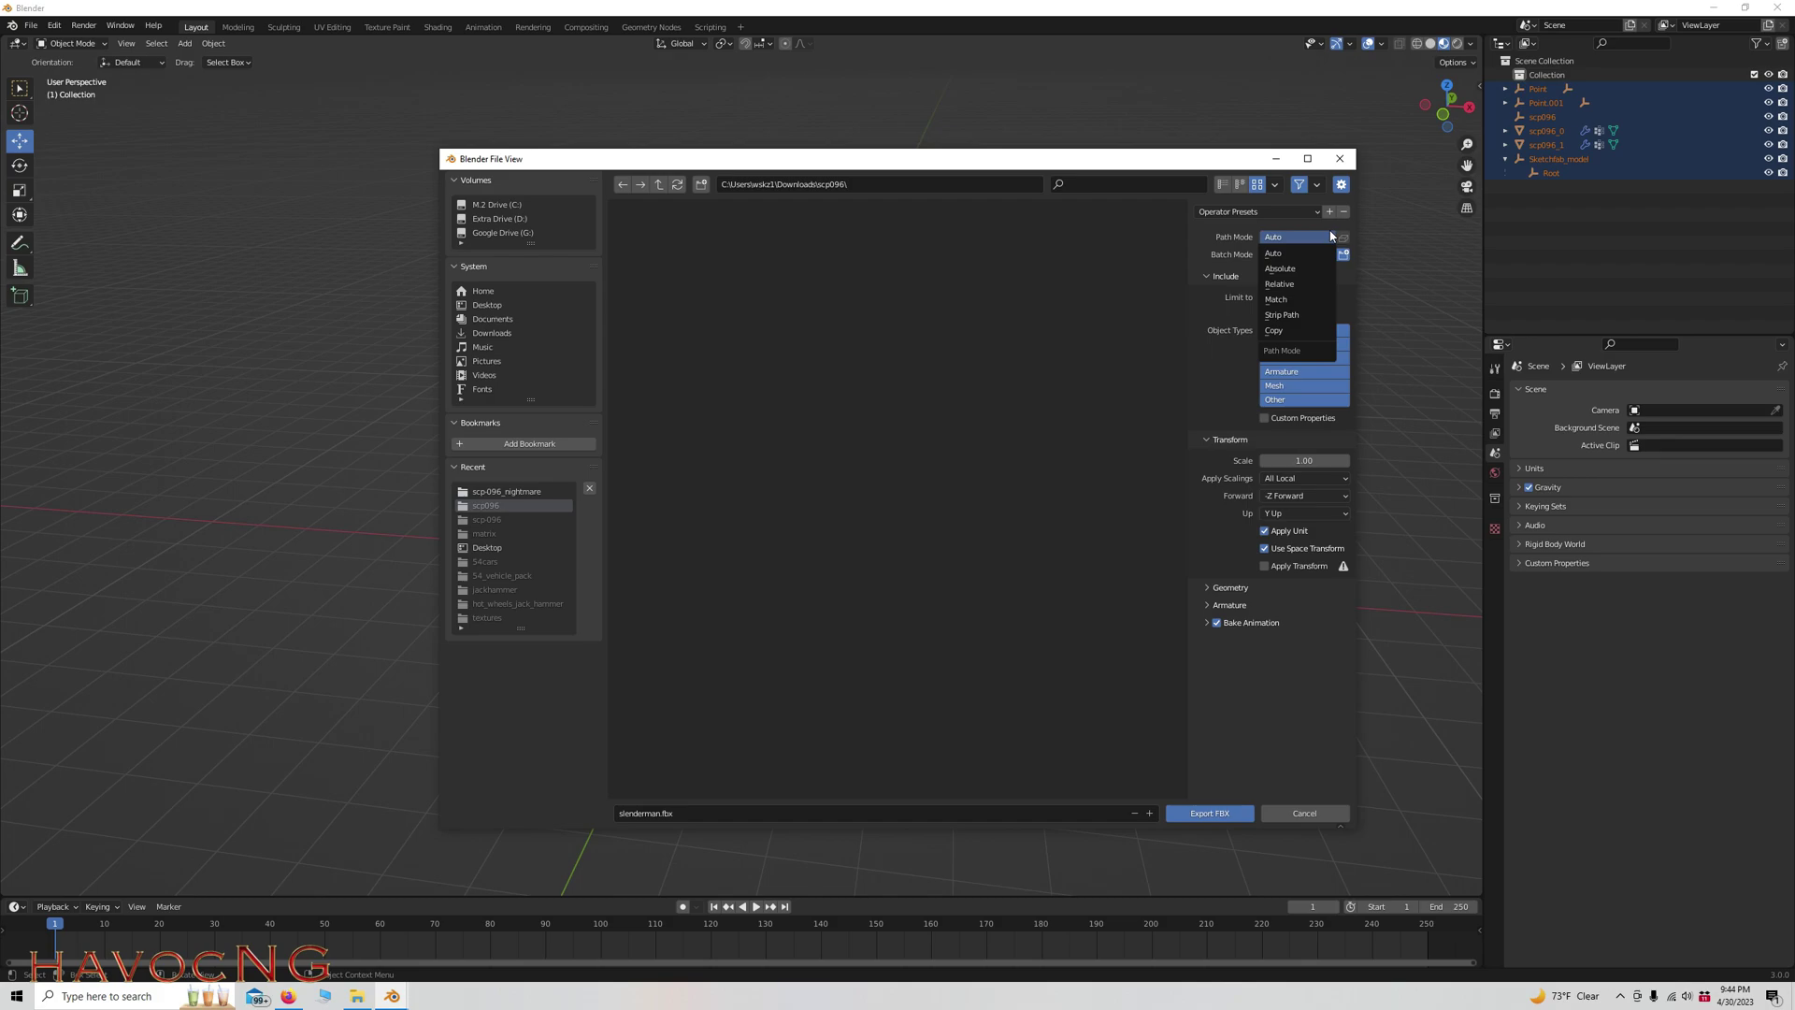
{"action": "left_click", "coordinate": [1277, 332]}
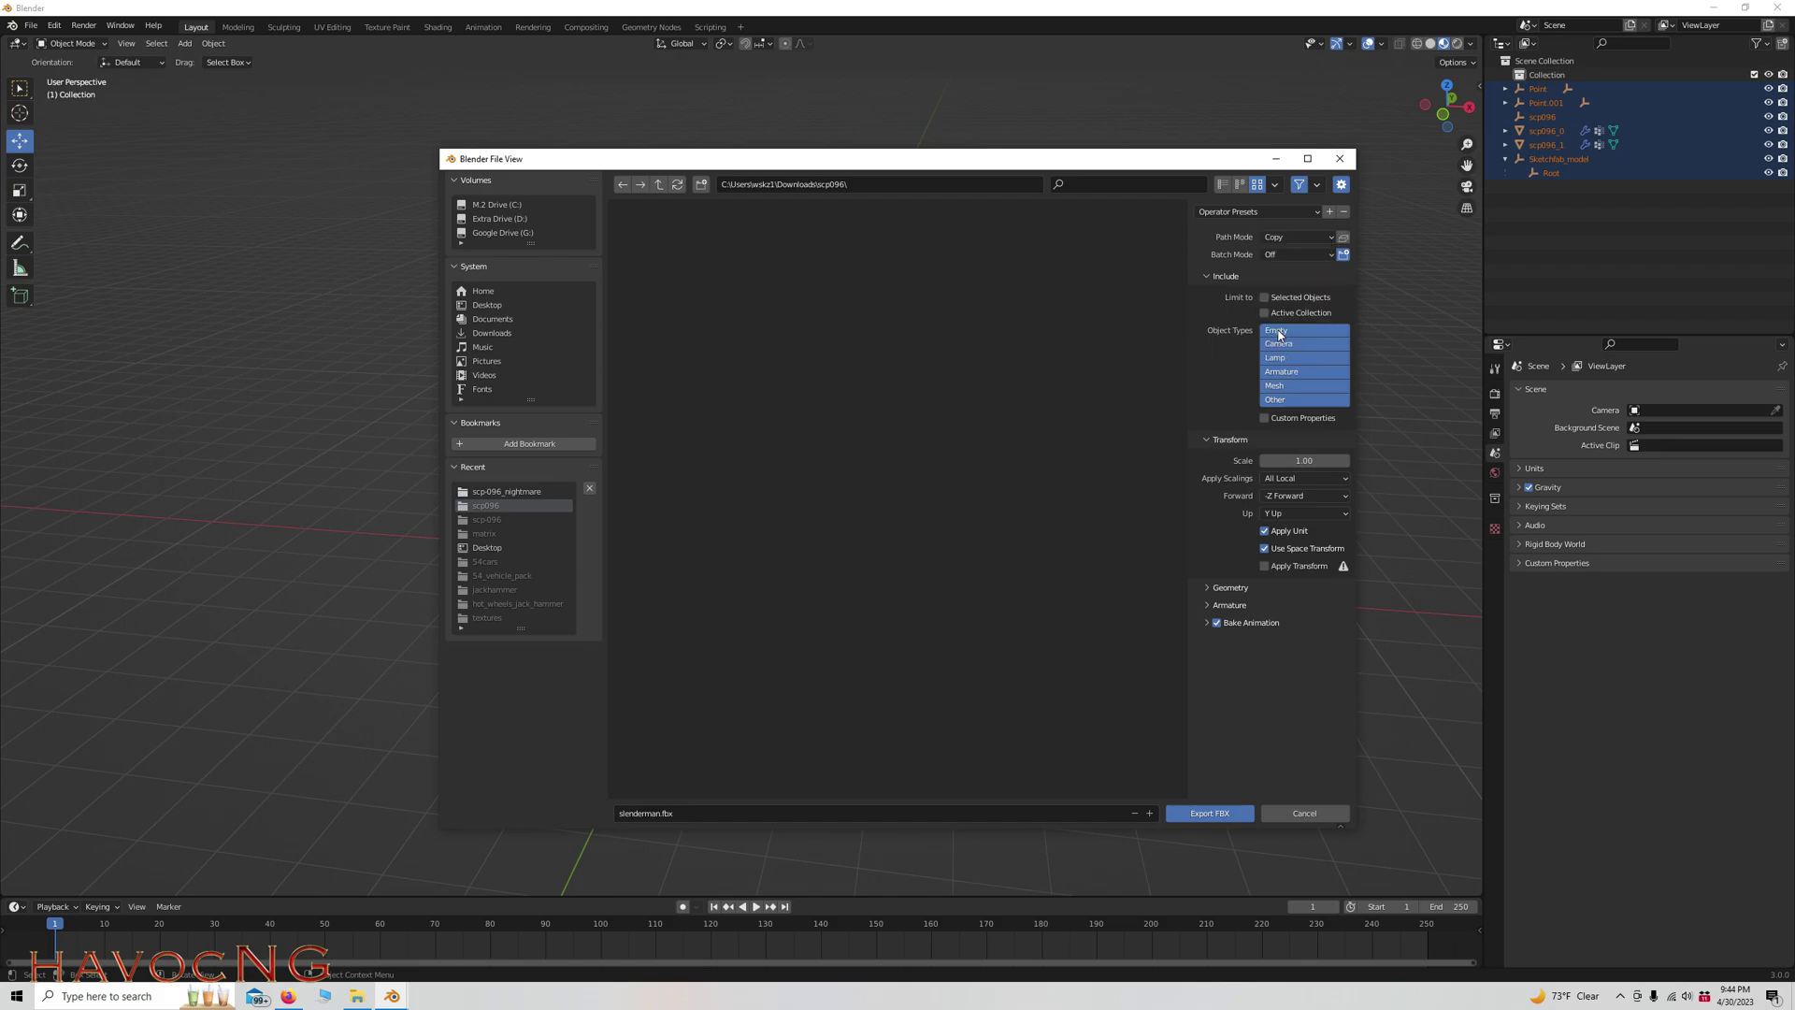
{"action": "left_click", "coordinate": [1345, 240]}
{"action": "left_click", "coordinate": [1205, 815]}
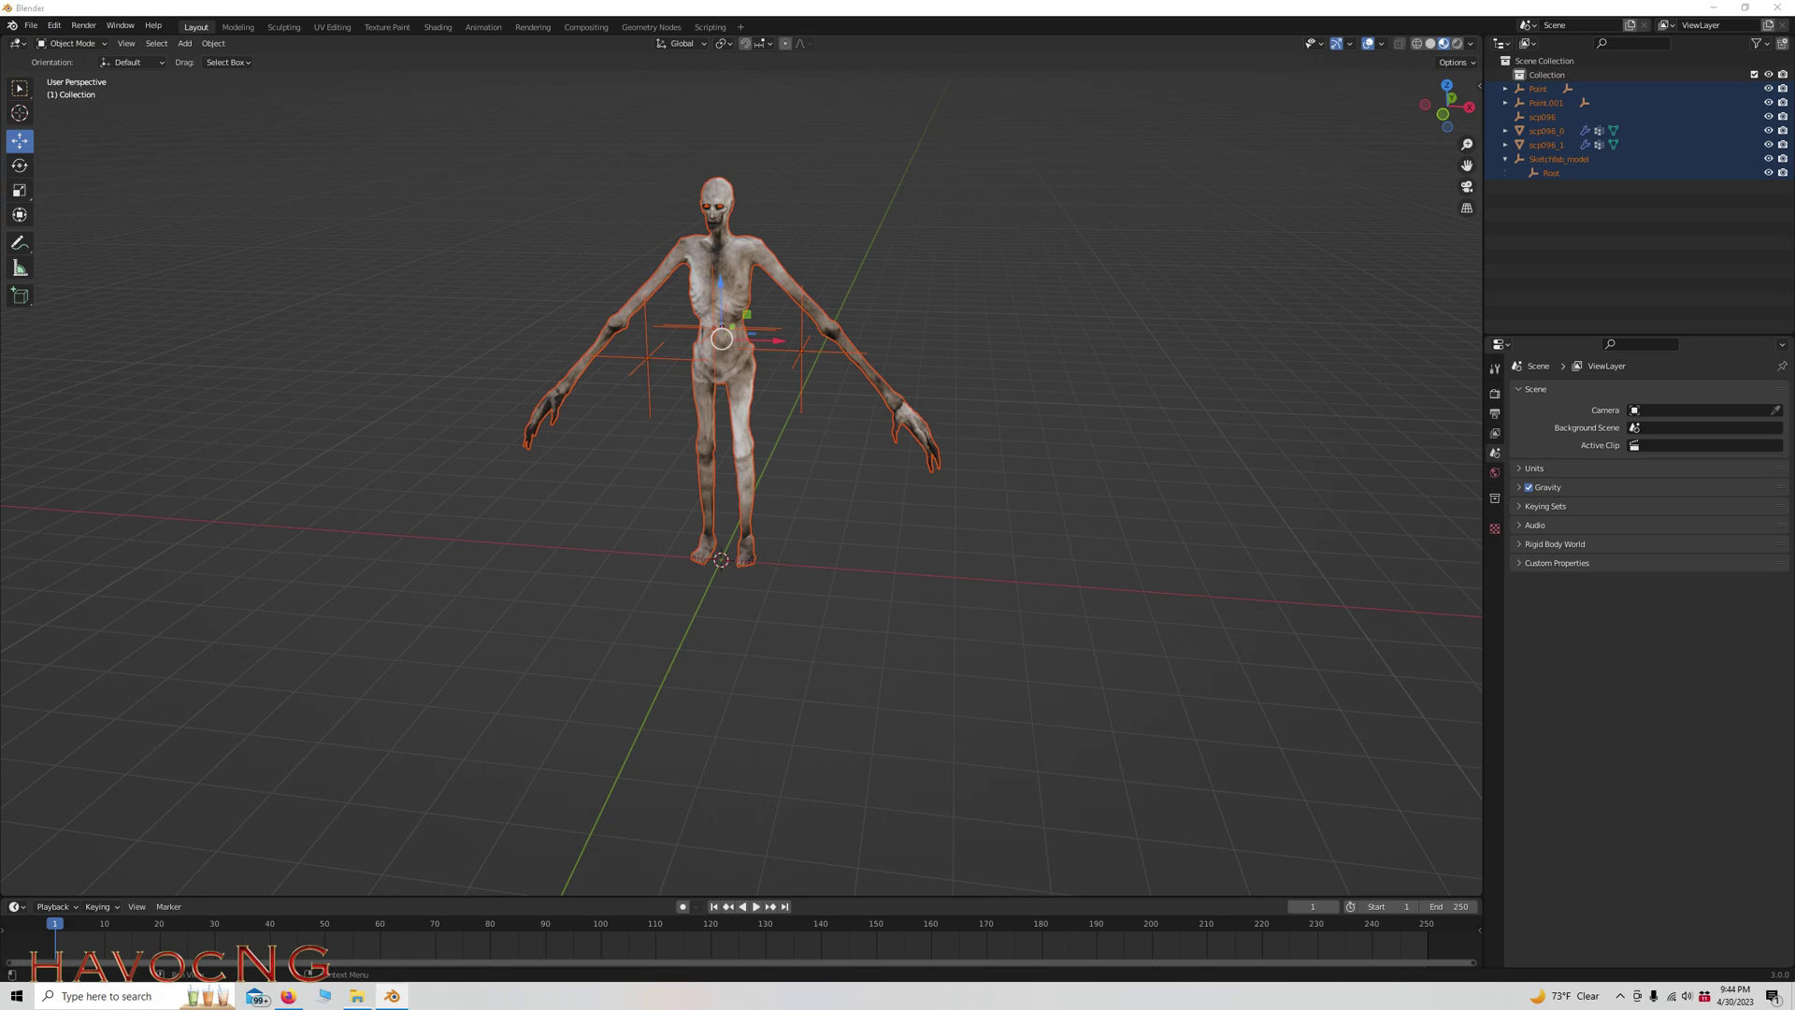
Switch to File Explorer and check the scp096 folder in Downloads for the exported FBX file.
{"action": "left_click", "coordinate": [1714, 10]}
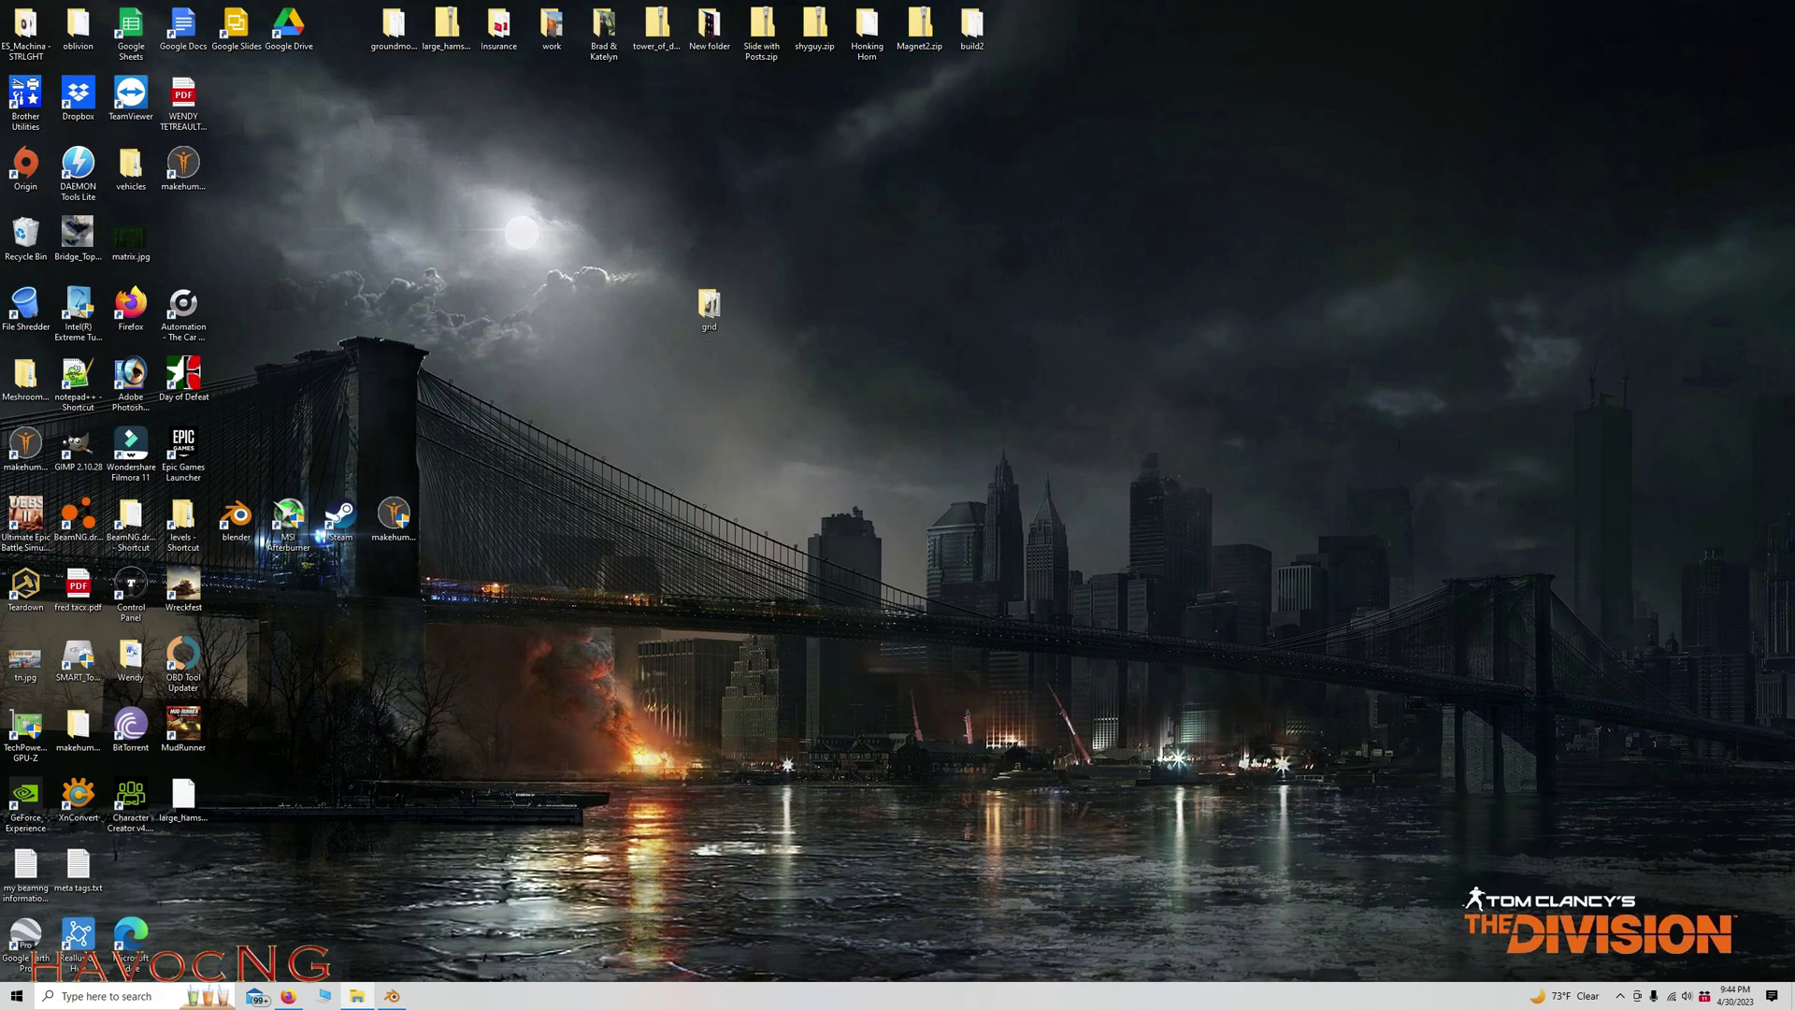
{"action": "left_click_drag", "start_coordinate": [1794, 161], "coordinate": [937, 156]}
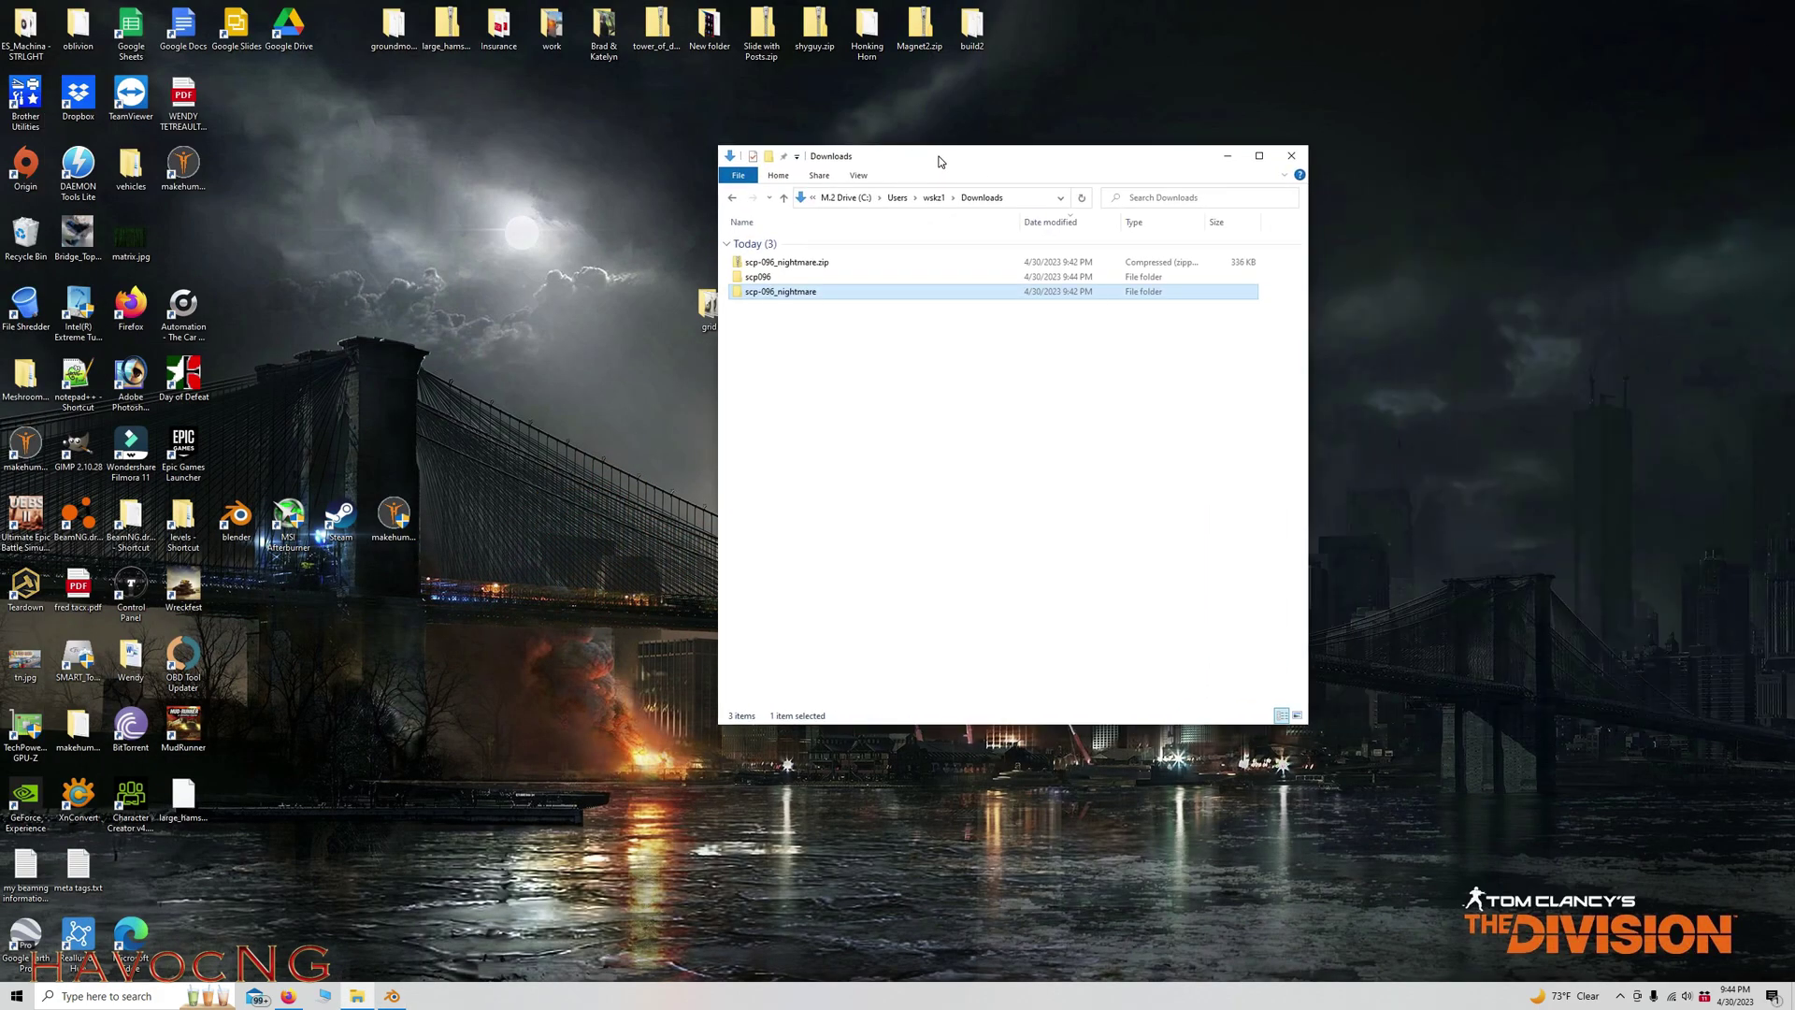
{"action": "double_click", "coordinate": [759, 277]}
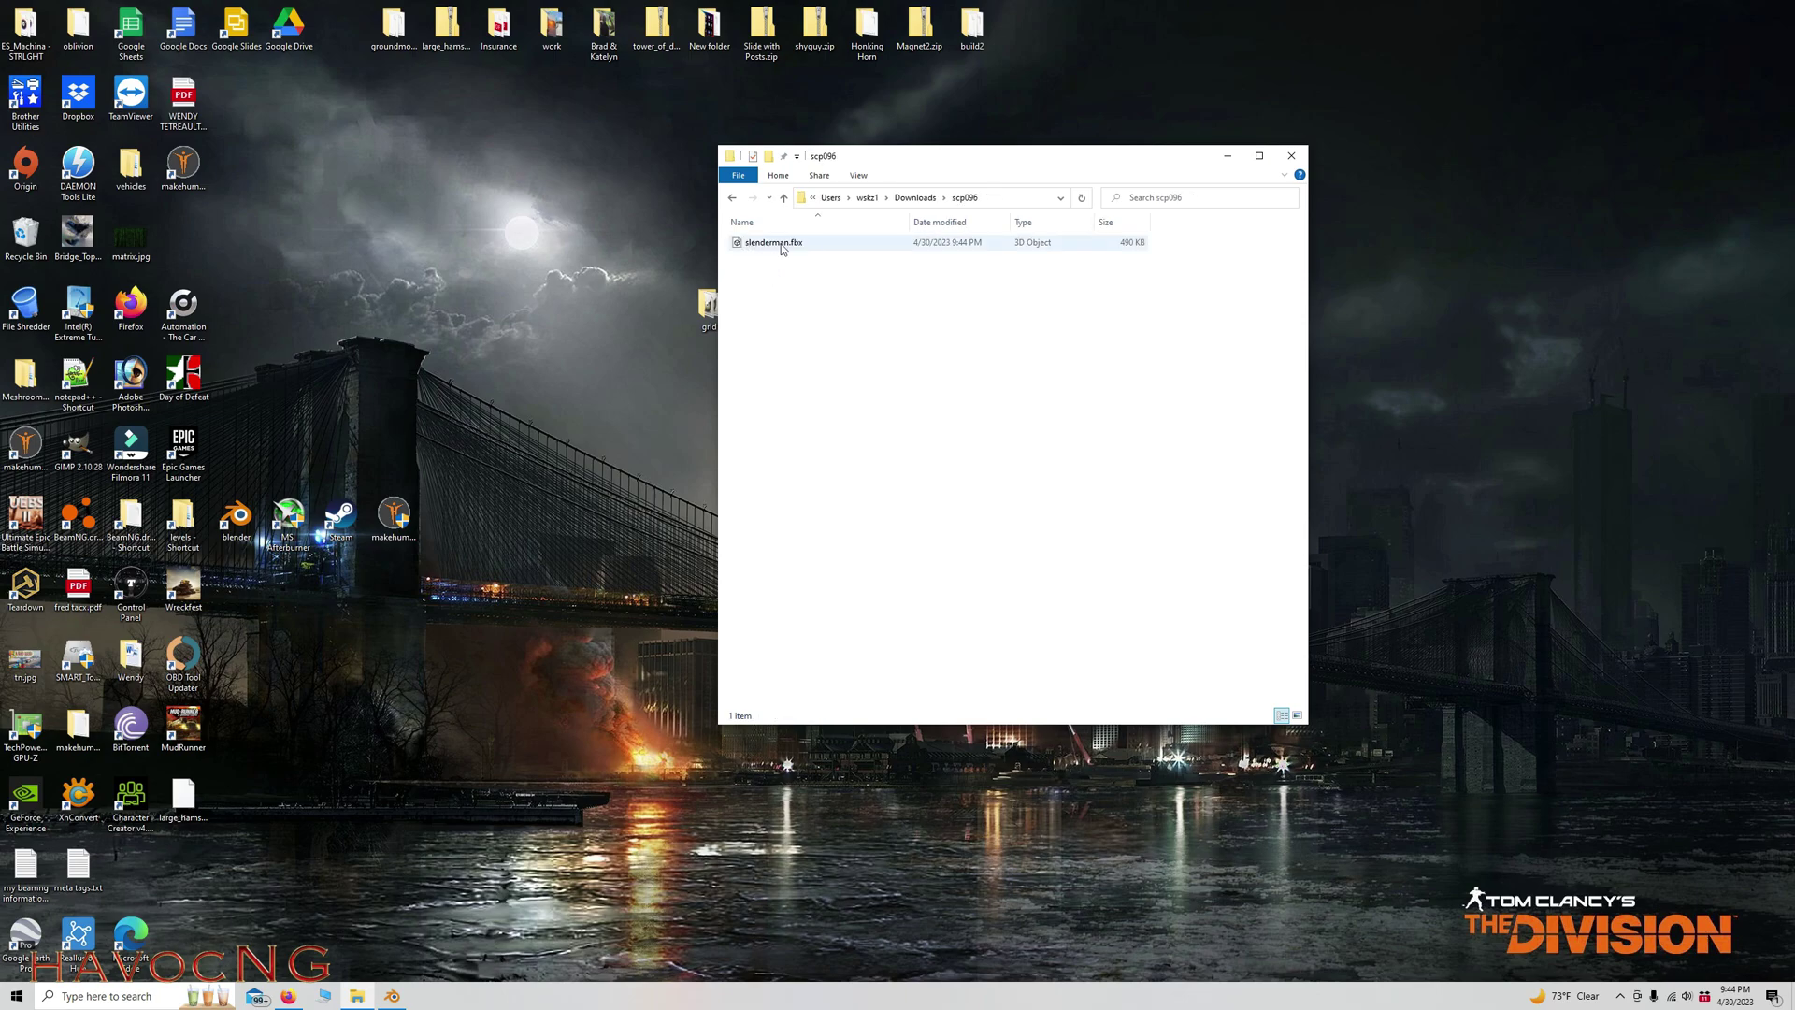
{"action": "left_click", "coordinate": [784, 197]}
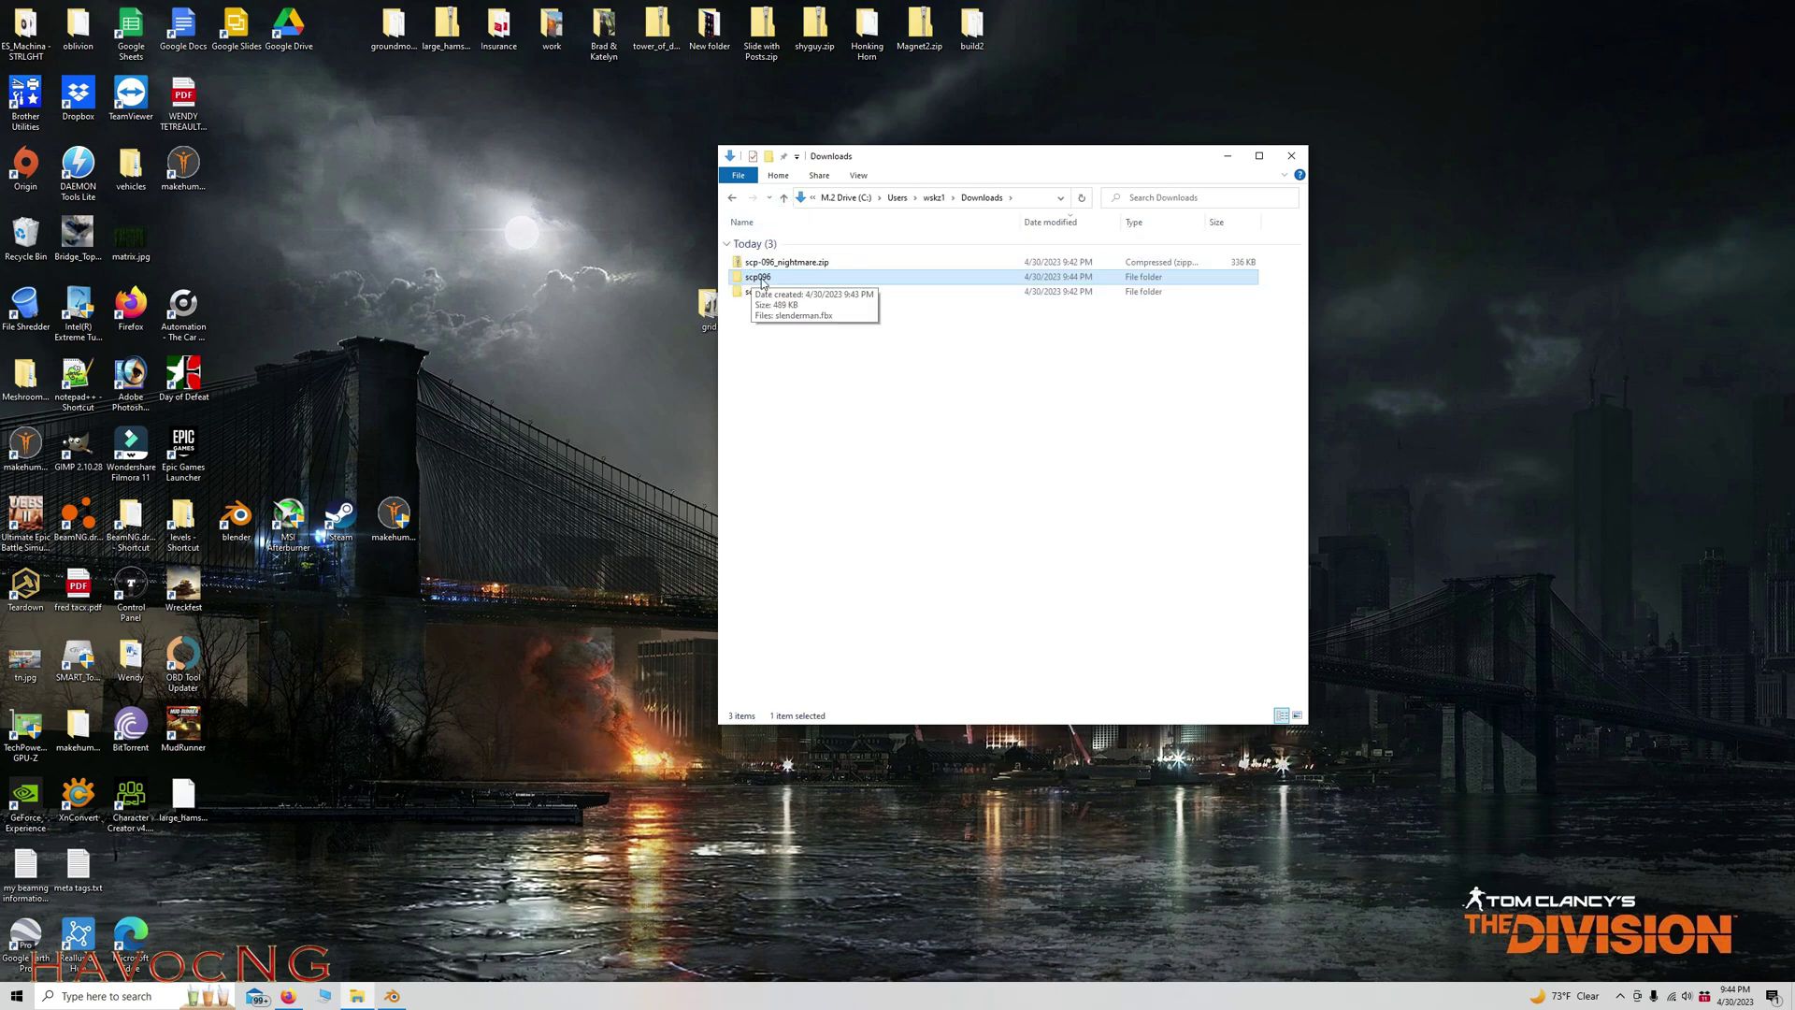
Compress the scp096 folder in Downloads into a zip file and move the Explorer window out of the way.
{"action": "right_click", "coordinate": [761, 278]}
{"action": "mouse_move", "coordinate": [819, 618]}
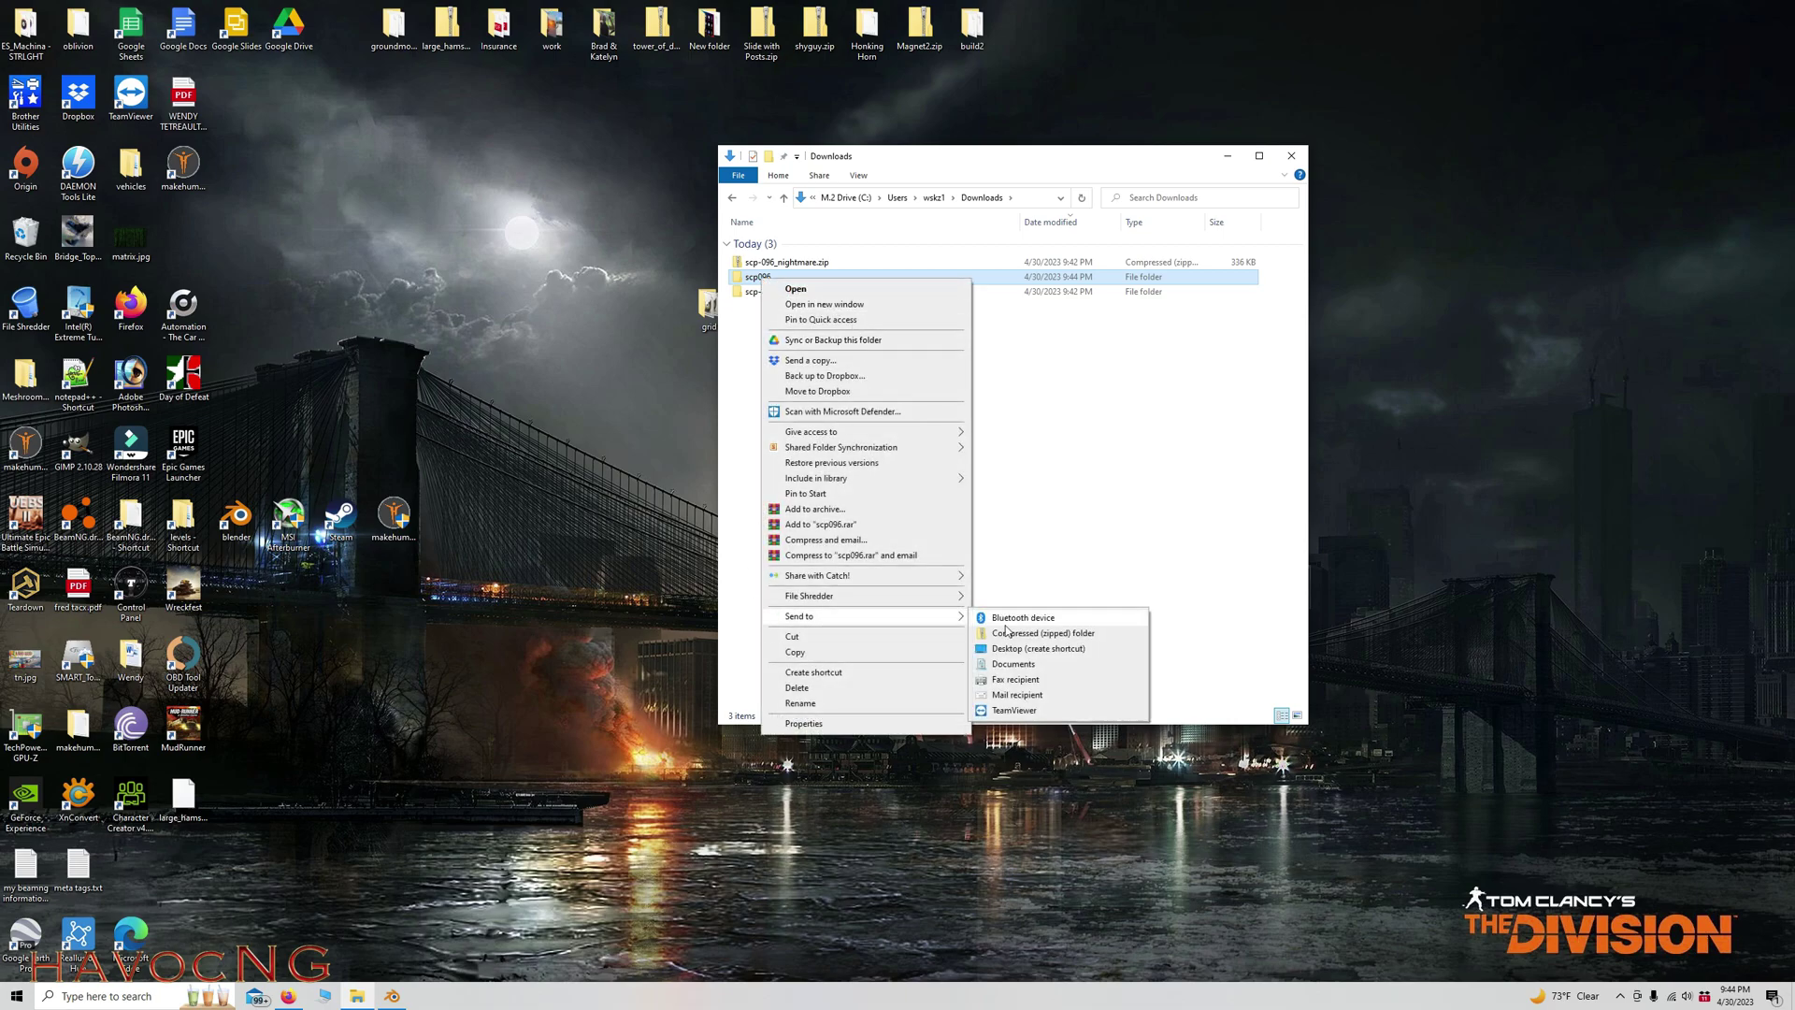
{"action": "left_click", "coordinate": [1015, 636]}
{"action": "left_click", "coordinate": [802, 381]}
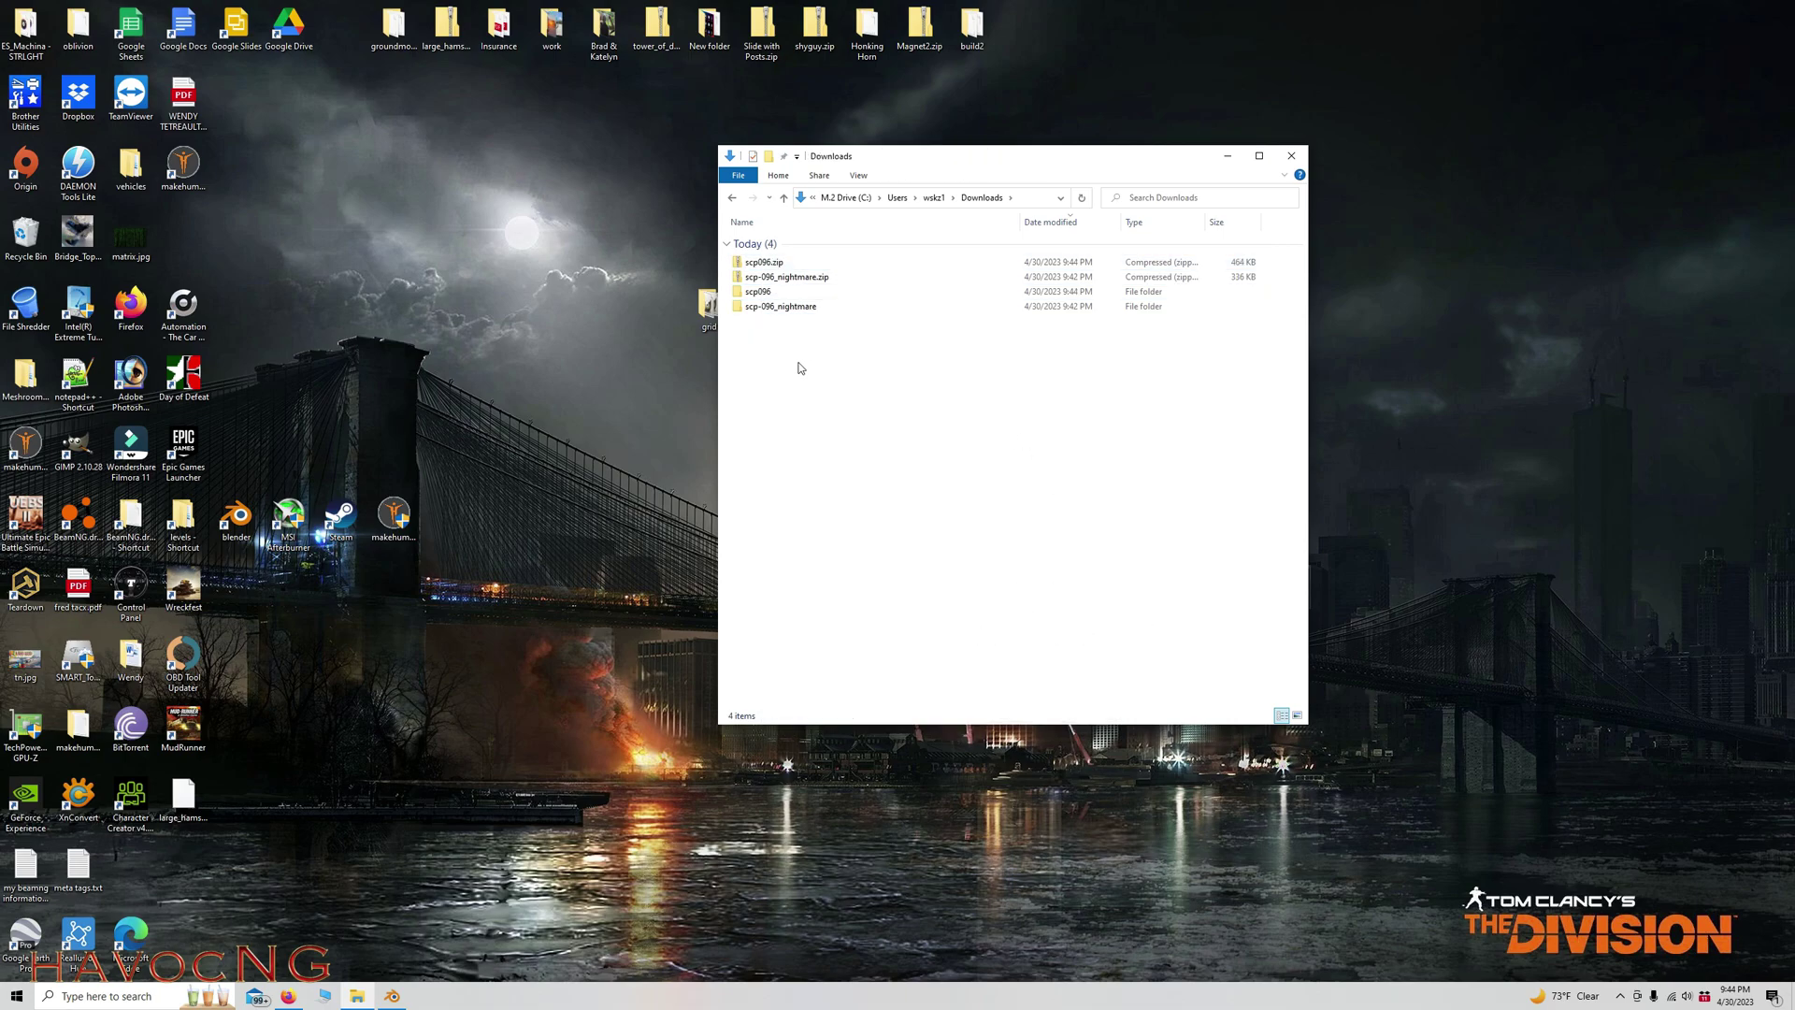
{"action": "left_click_drag", "start_coordinate": [915, 157], "coordinate": [1794, 252]}
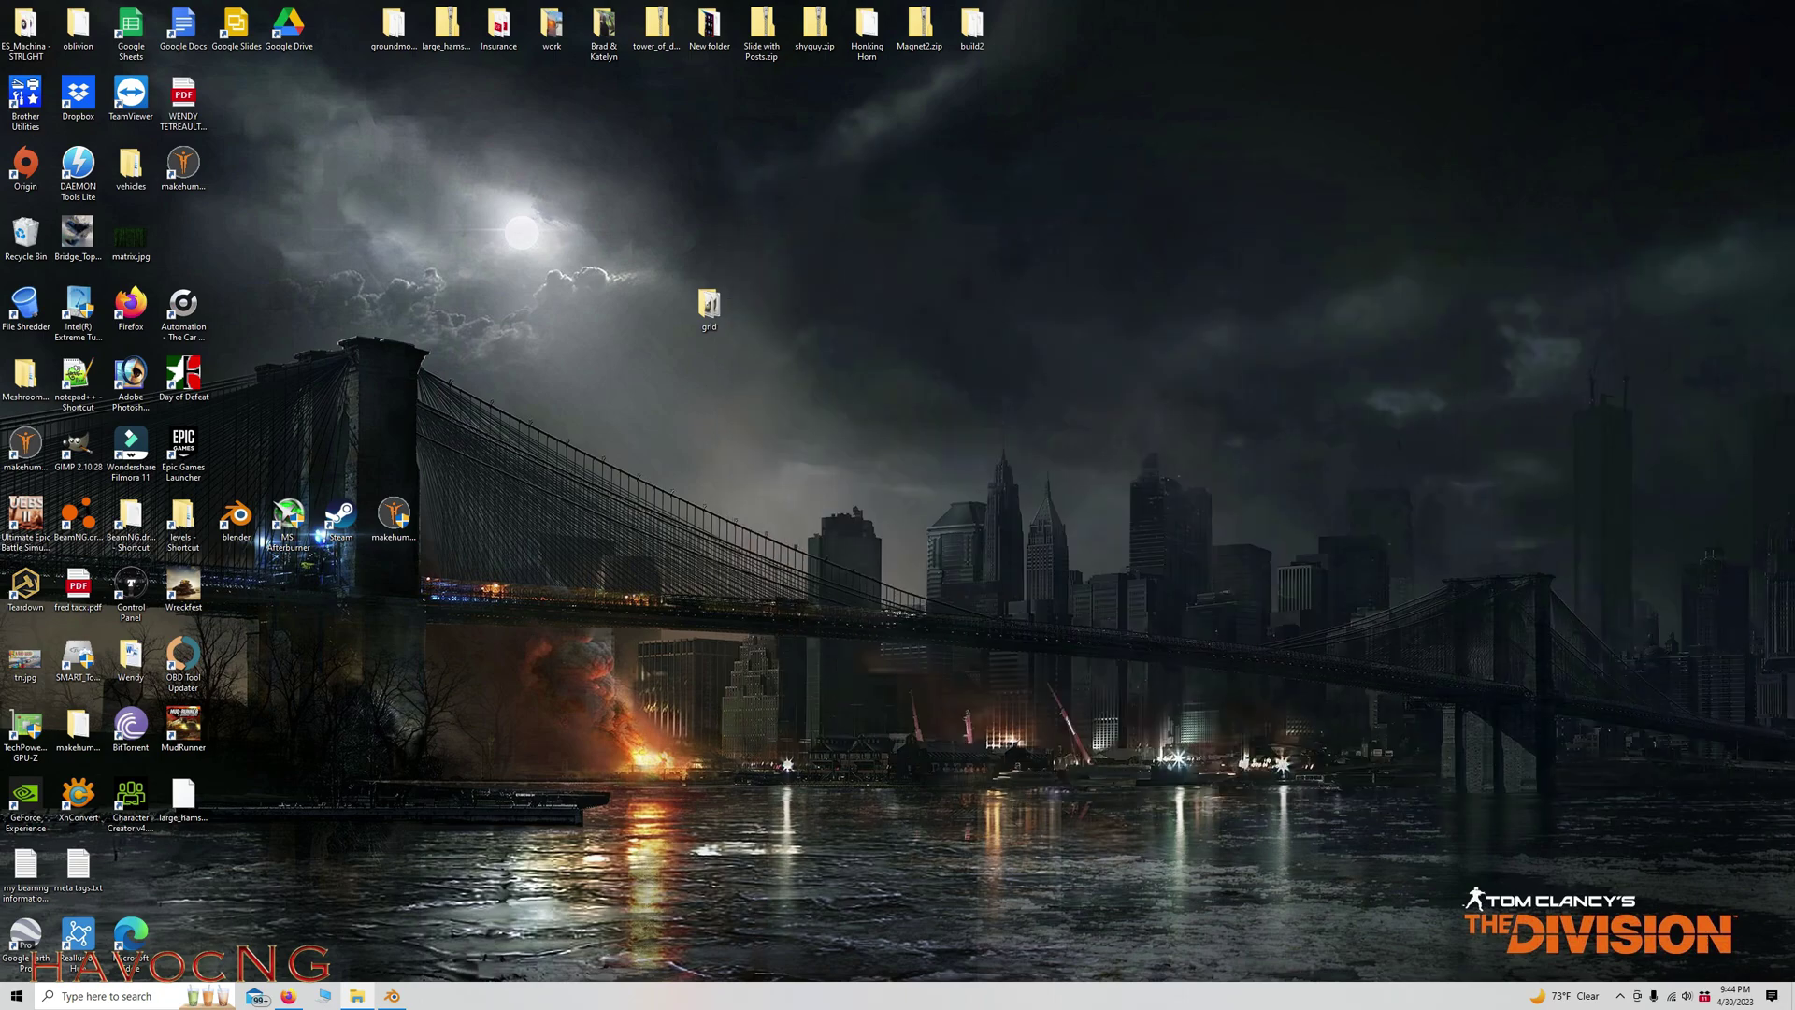
Switch to Mixamo in Firefox and upload scp096.zip as a new character.
{"action": "left_click", "coordinate": [290, 999]}
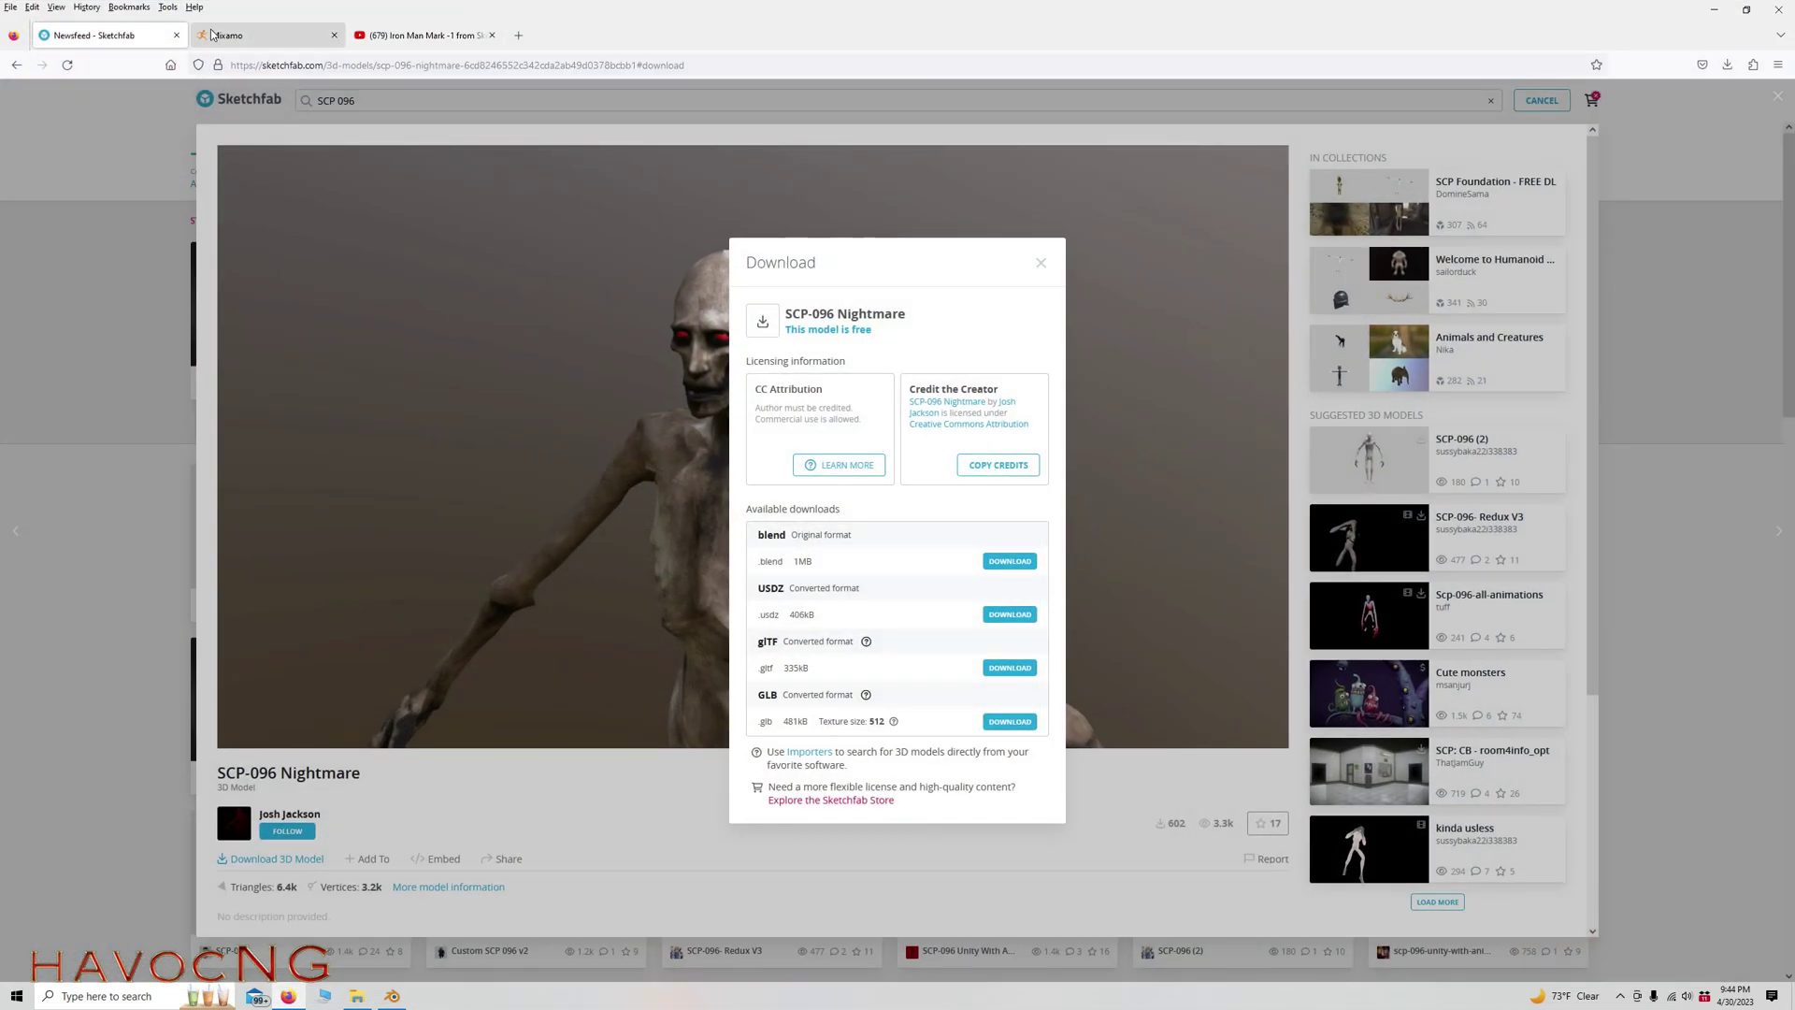
{"action": "left_click", "coordinate": [250, 43]}
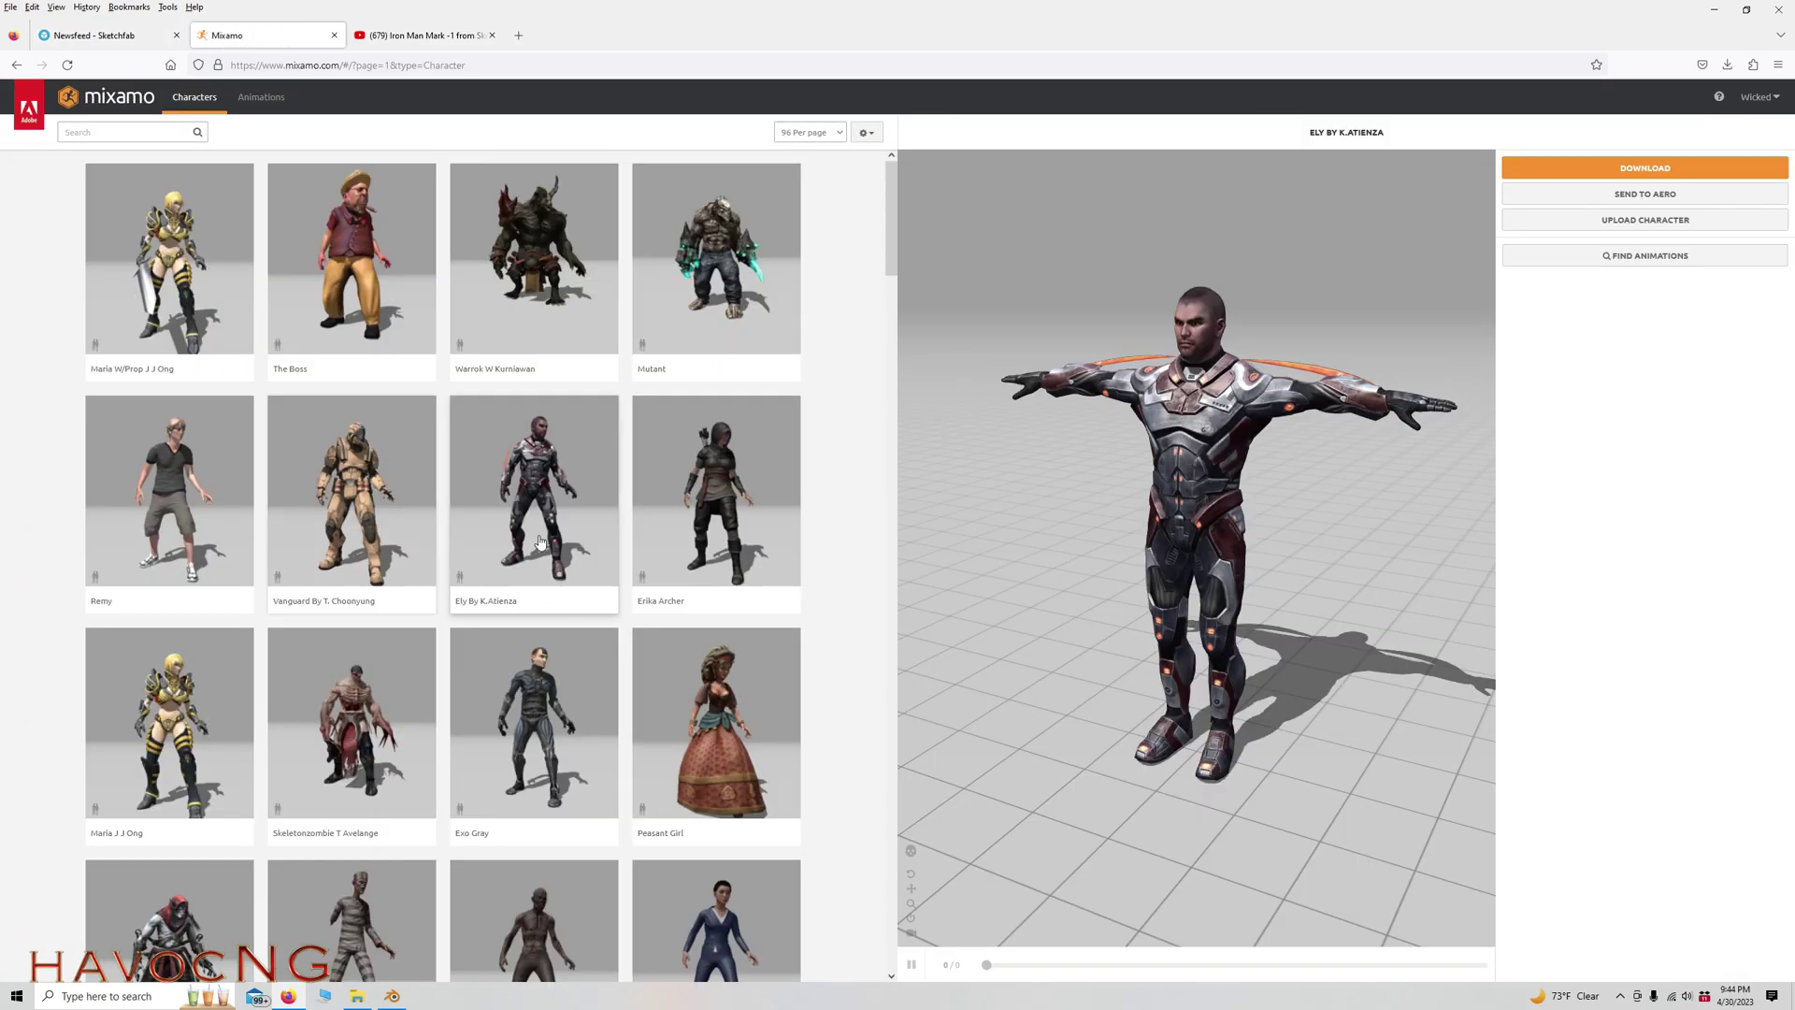
{"action": "left_click", "coordinate": [1635, 223]}
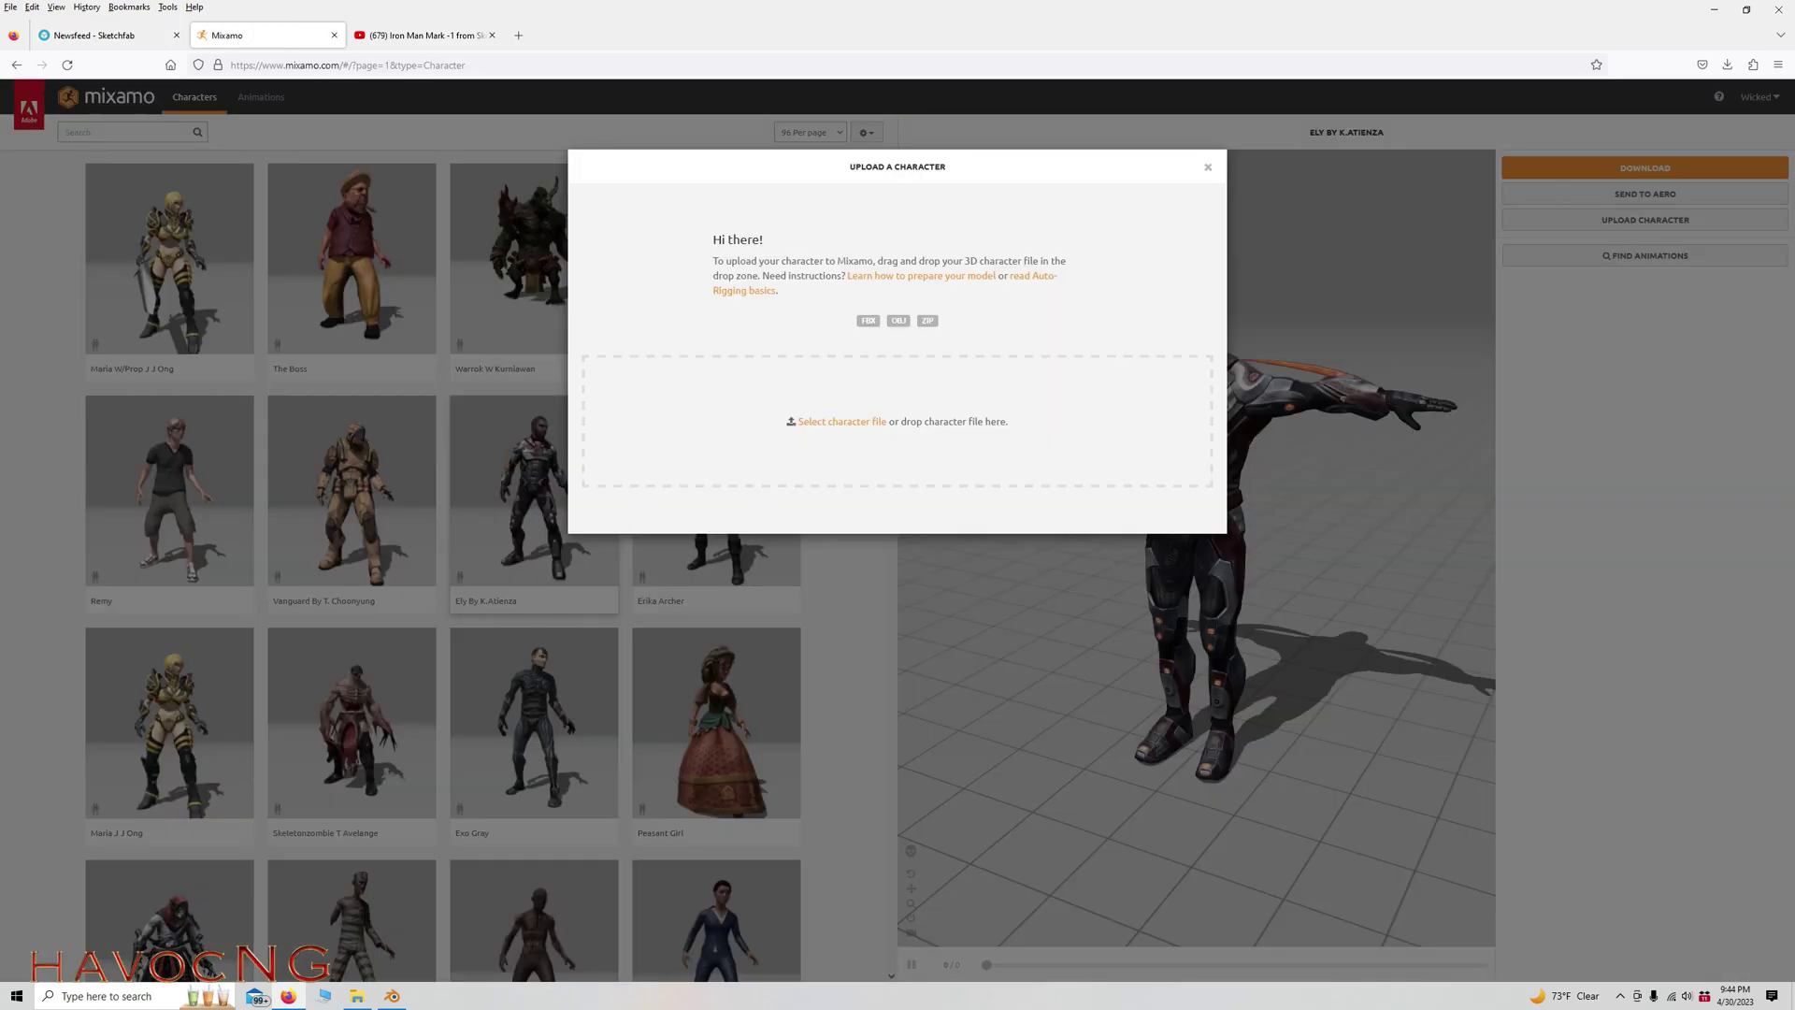
{"action": "left_click", "coordinate": [357, 996]}
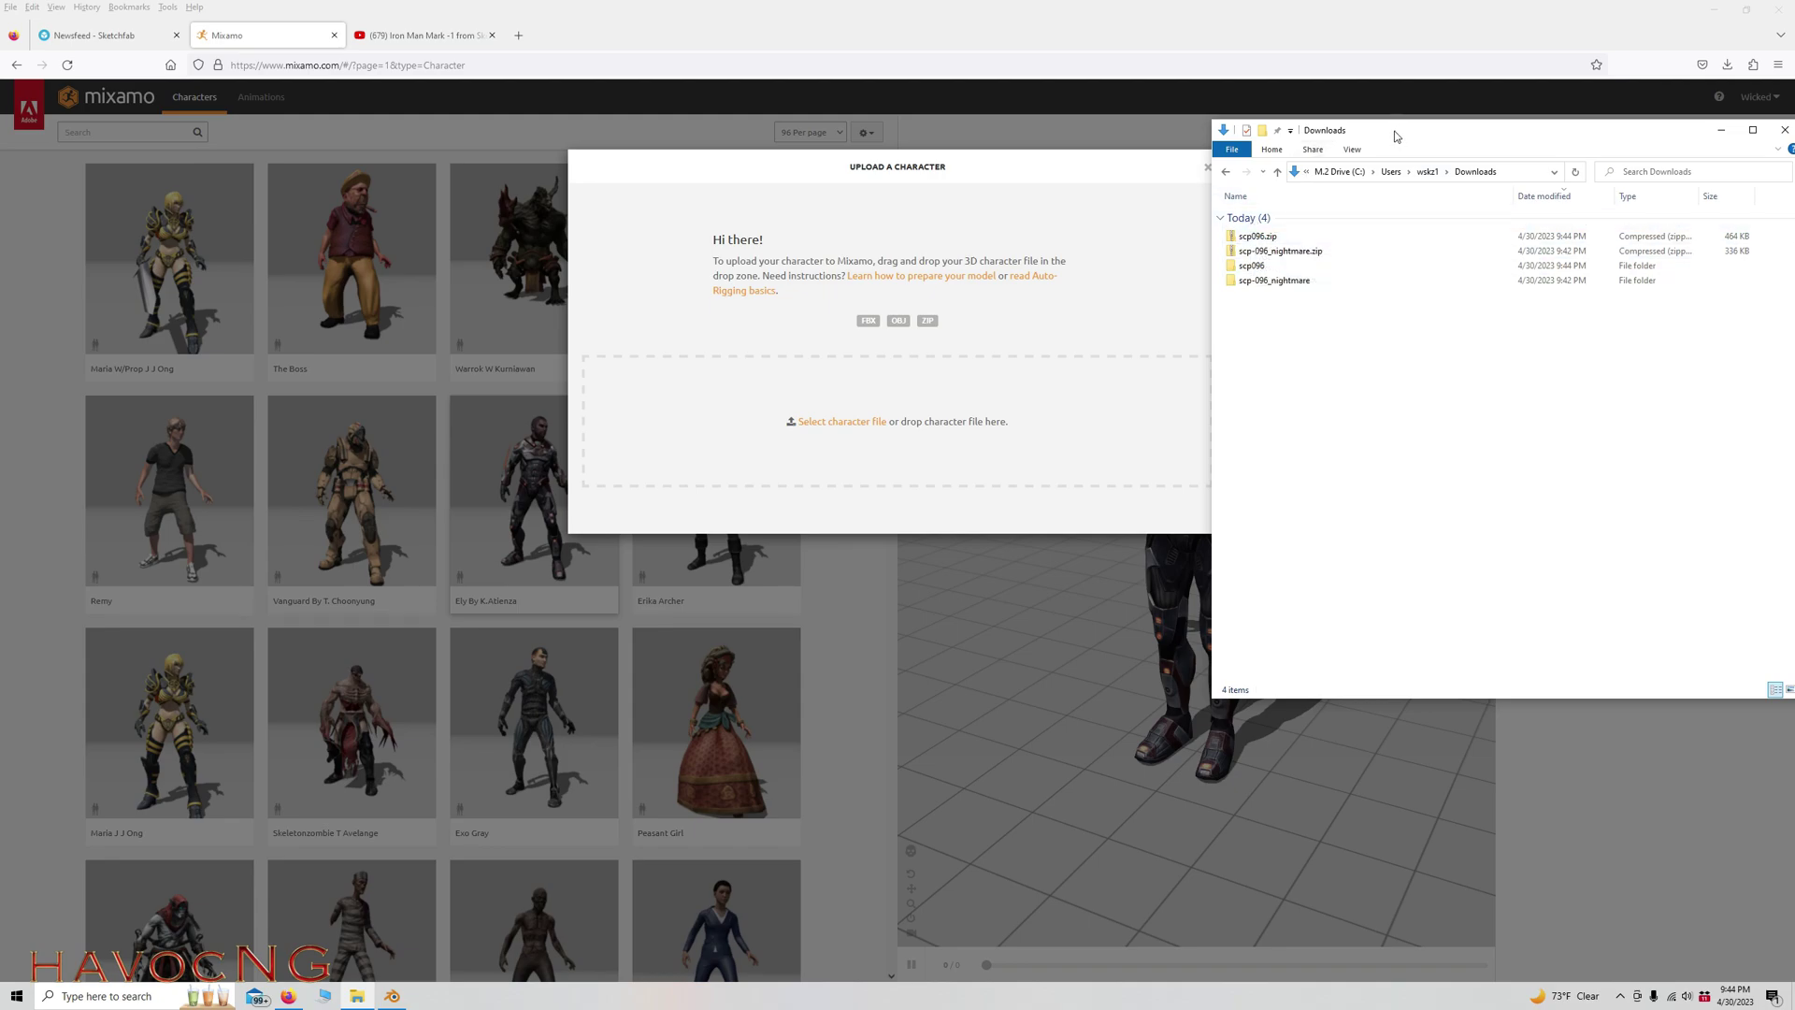
{"action": "left_click", "coordinate": [1721, 130]}
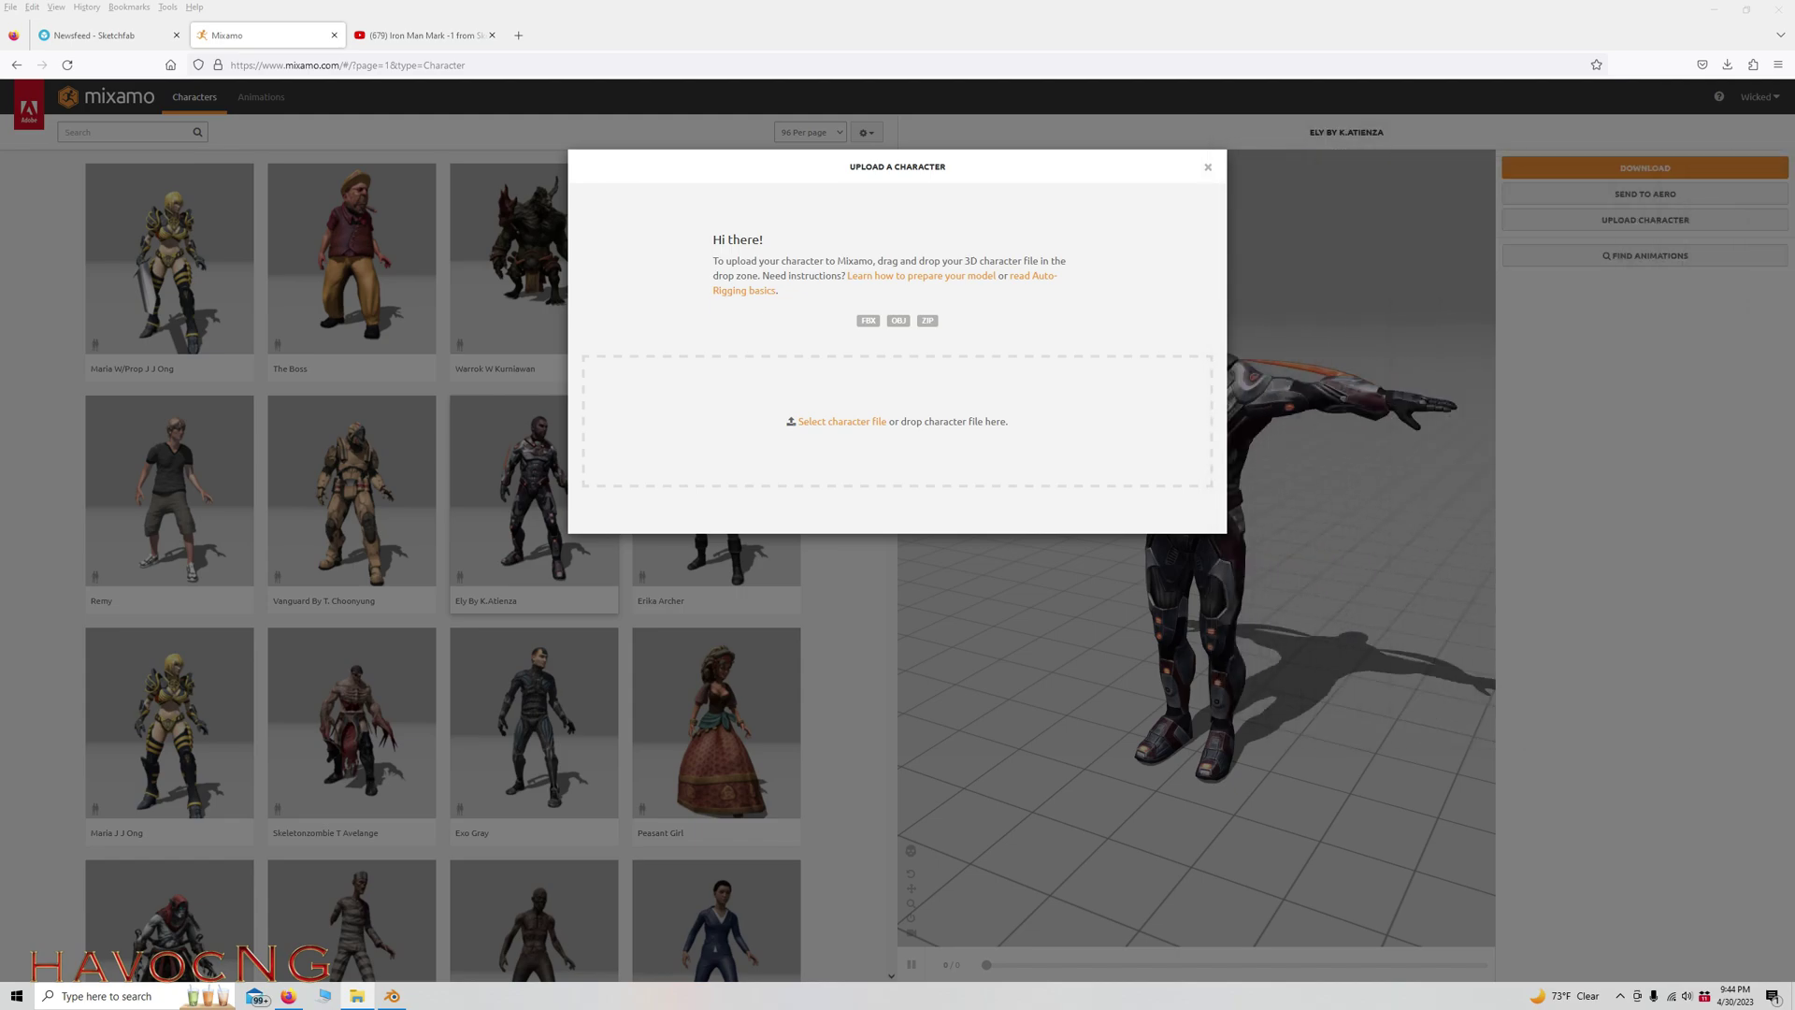
{"action": "left_click_drag", "start_coordinate": [1122, 281], "coordinate": [813, 419]}
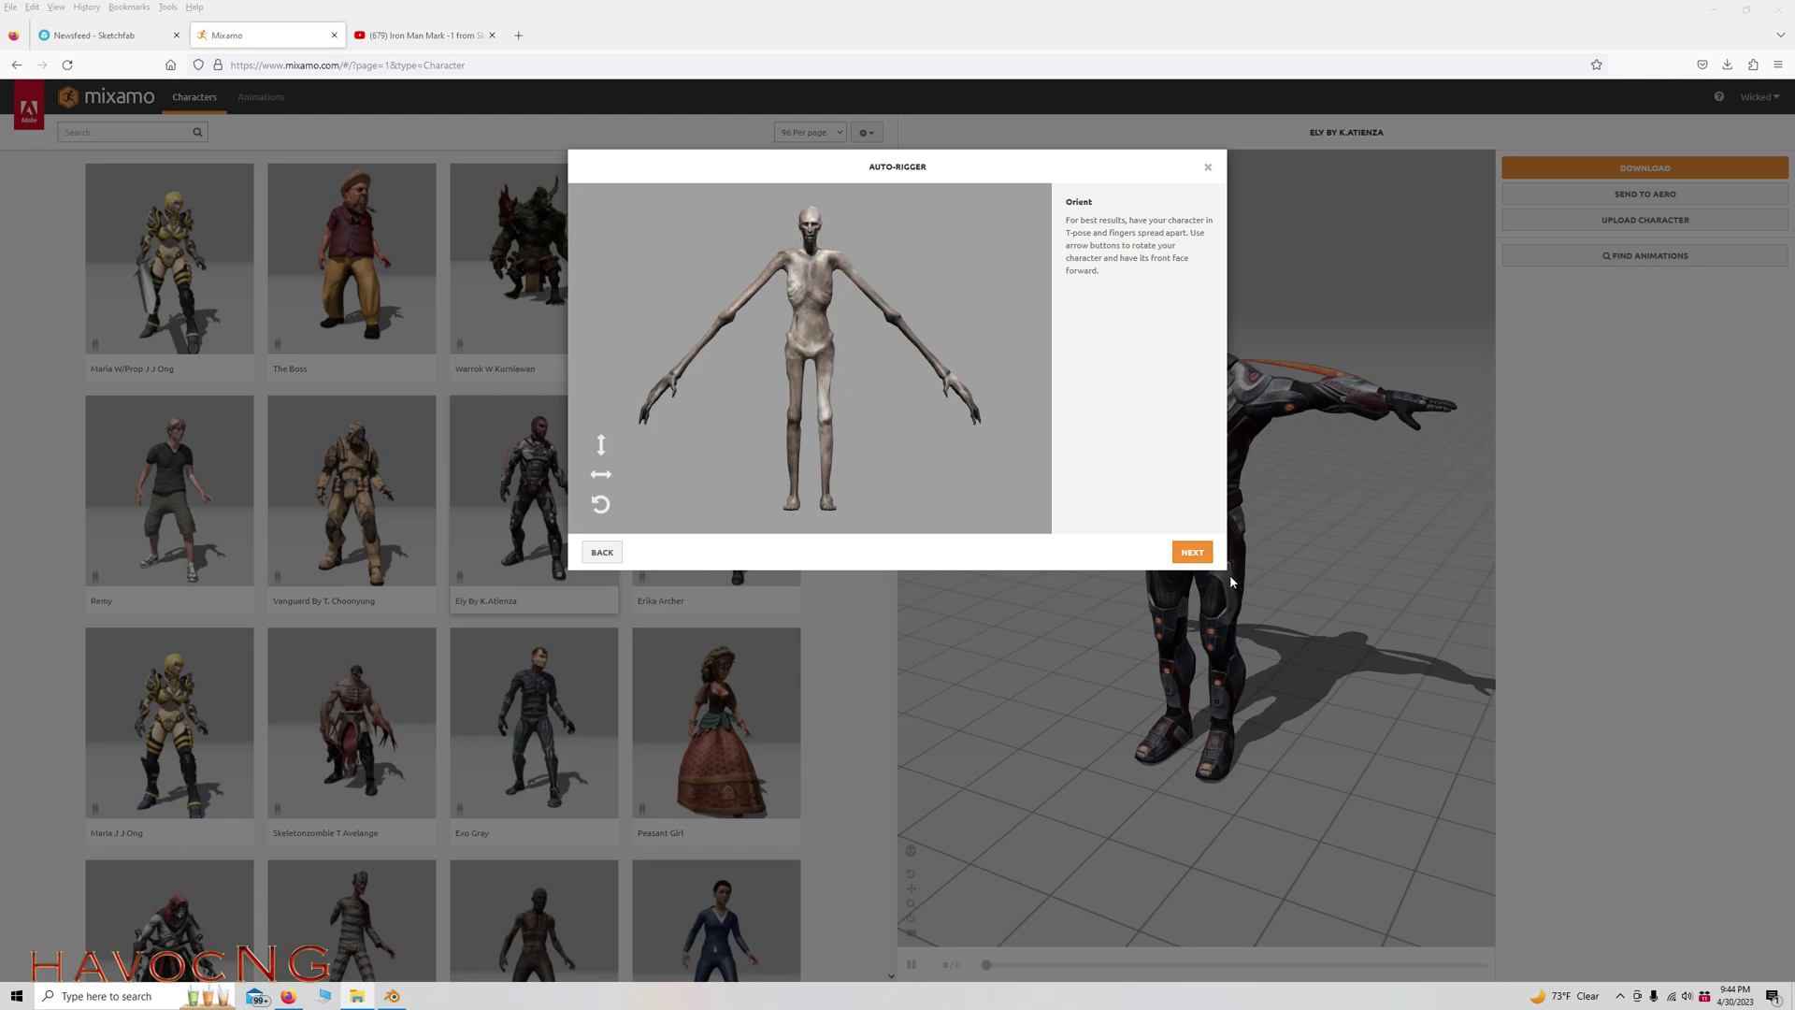
Auto-rig the character with symmetric markers on the chin, wrists, elbows, knees and groin, and accept the rigged result.
{"action": "left_click", "coordinate": [1191, 554]}
{"action": "left_click_drag", "start_coordinate": [643, 361], "coordinate": [812, 246]}
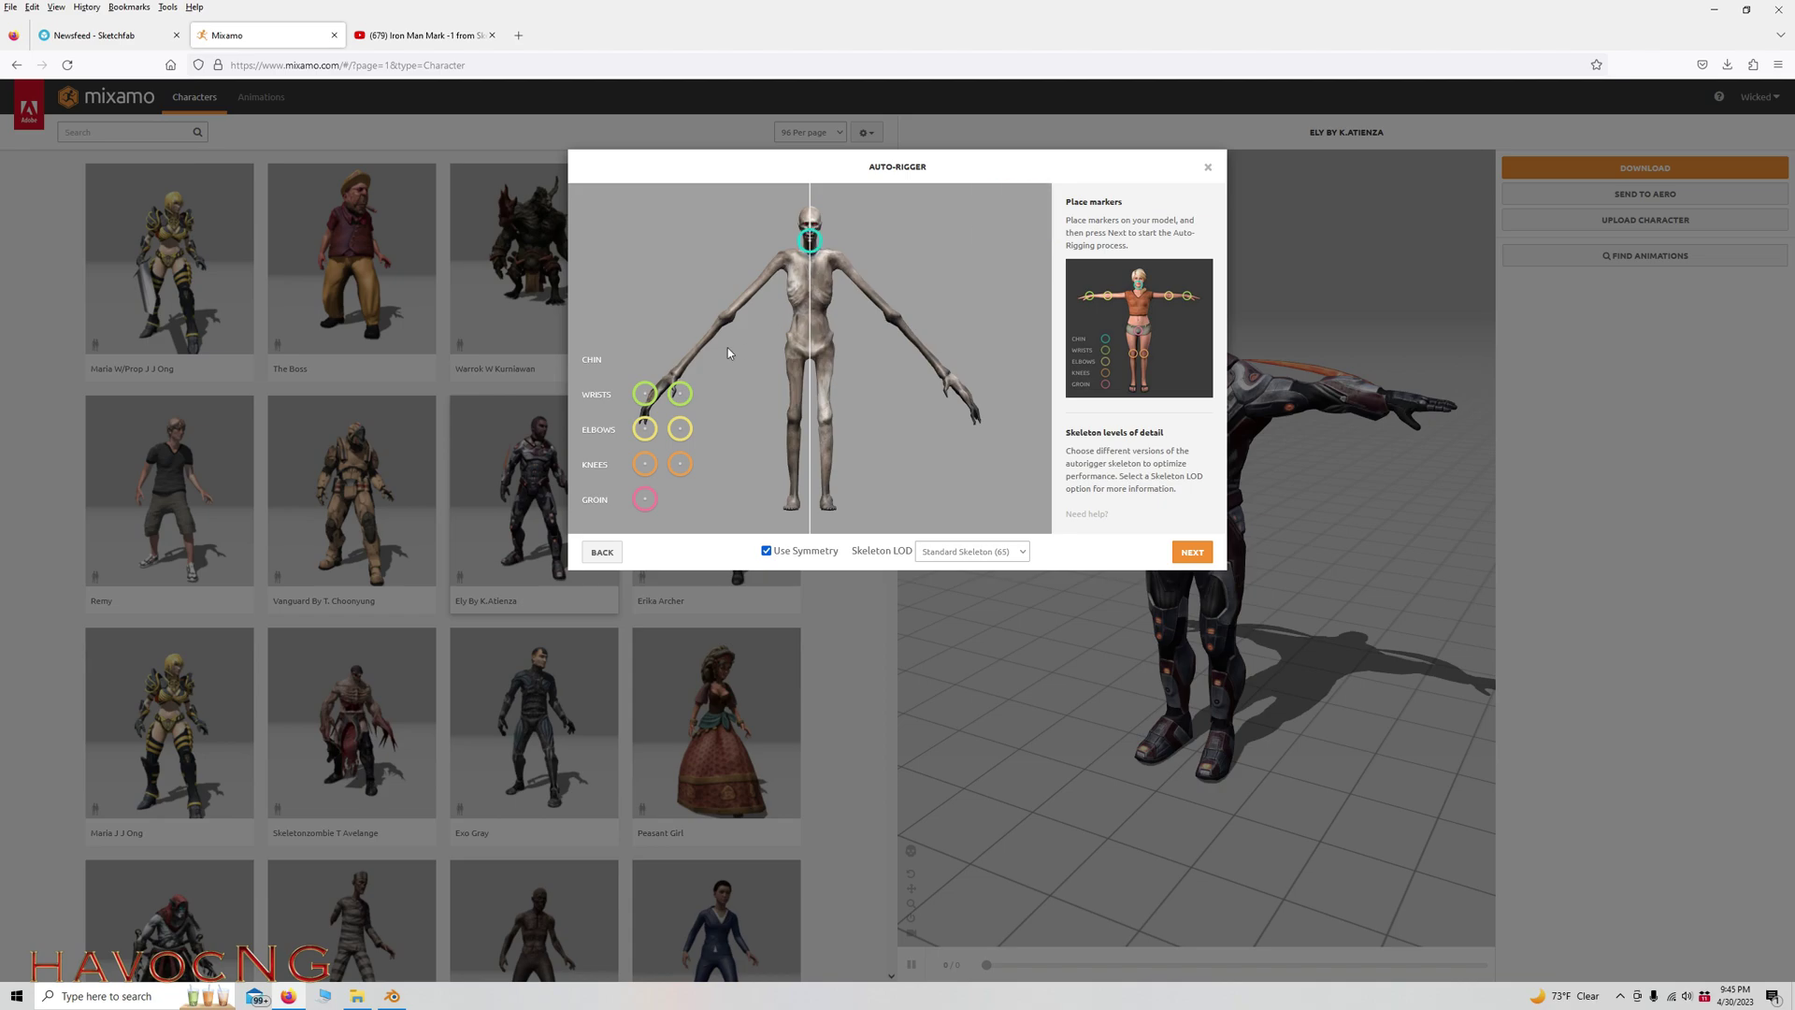
{"action": "mouse_move", "coordinate": [650, 396]}
{"action": "left_mouse_down"}
{"action": "mouse_move", "coordinate": [673, 375]}
{"action": "mouse_move", "coordinate": [682, 426]}
{"action": "mouse_move", "coordinate": [725, 326]}
{"action": "left_mouse_up"}
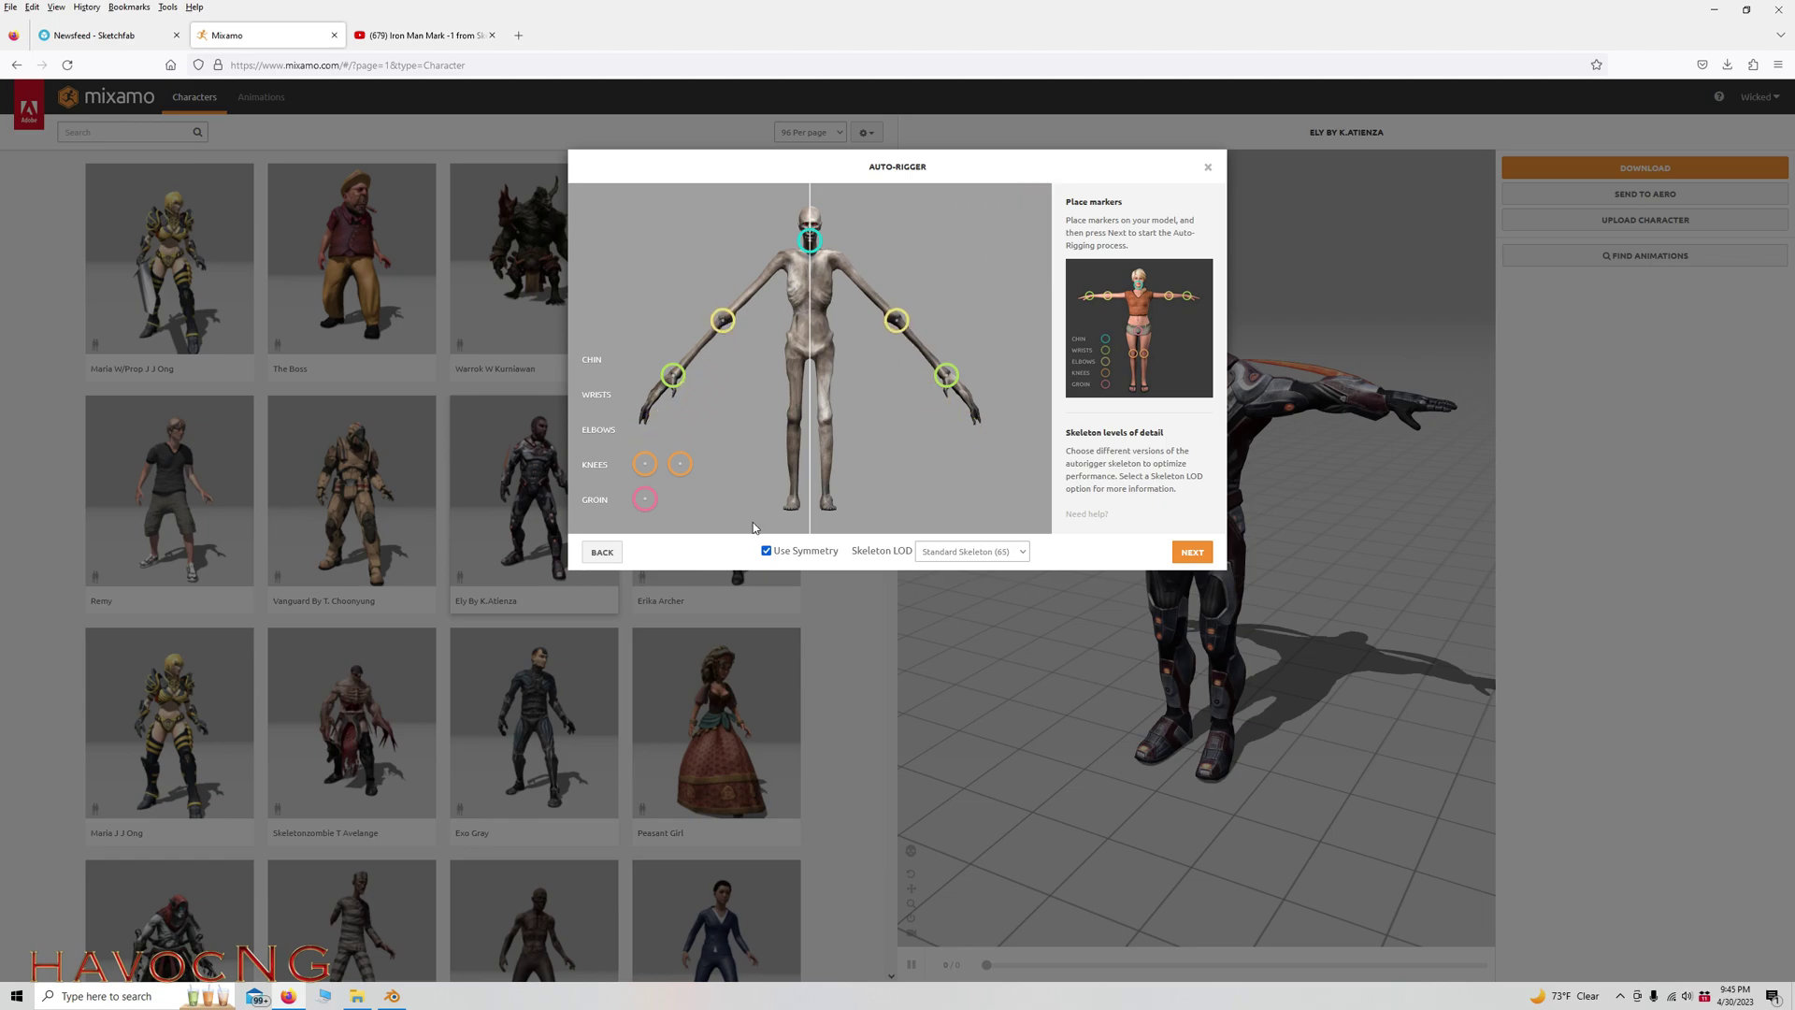
{"action": "left_click_drag", "start_coordinate": [648, 464], "coordinate": [794, 427]}
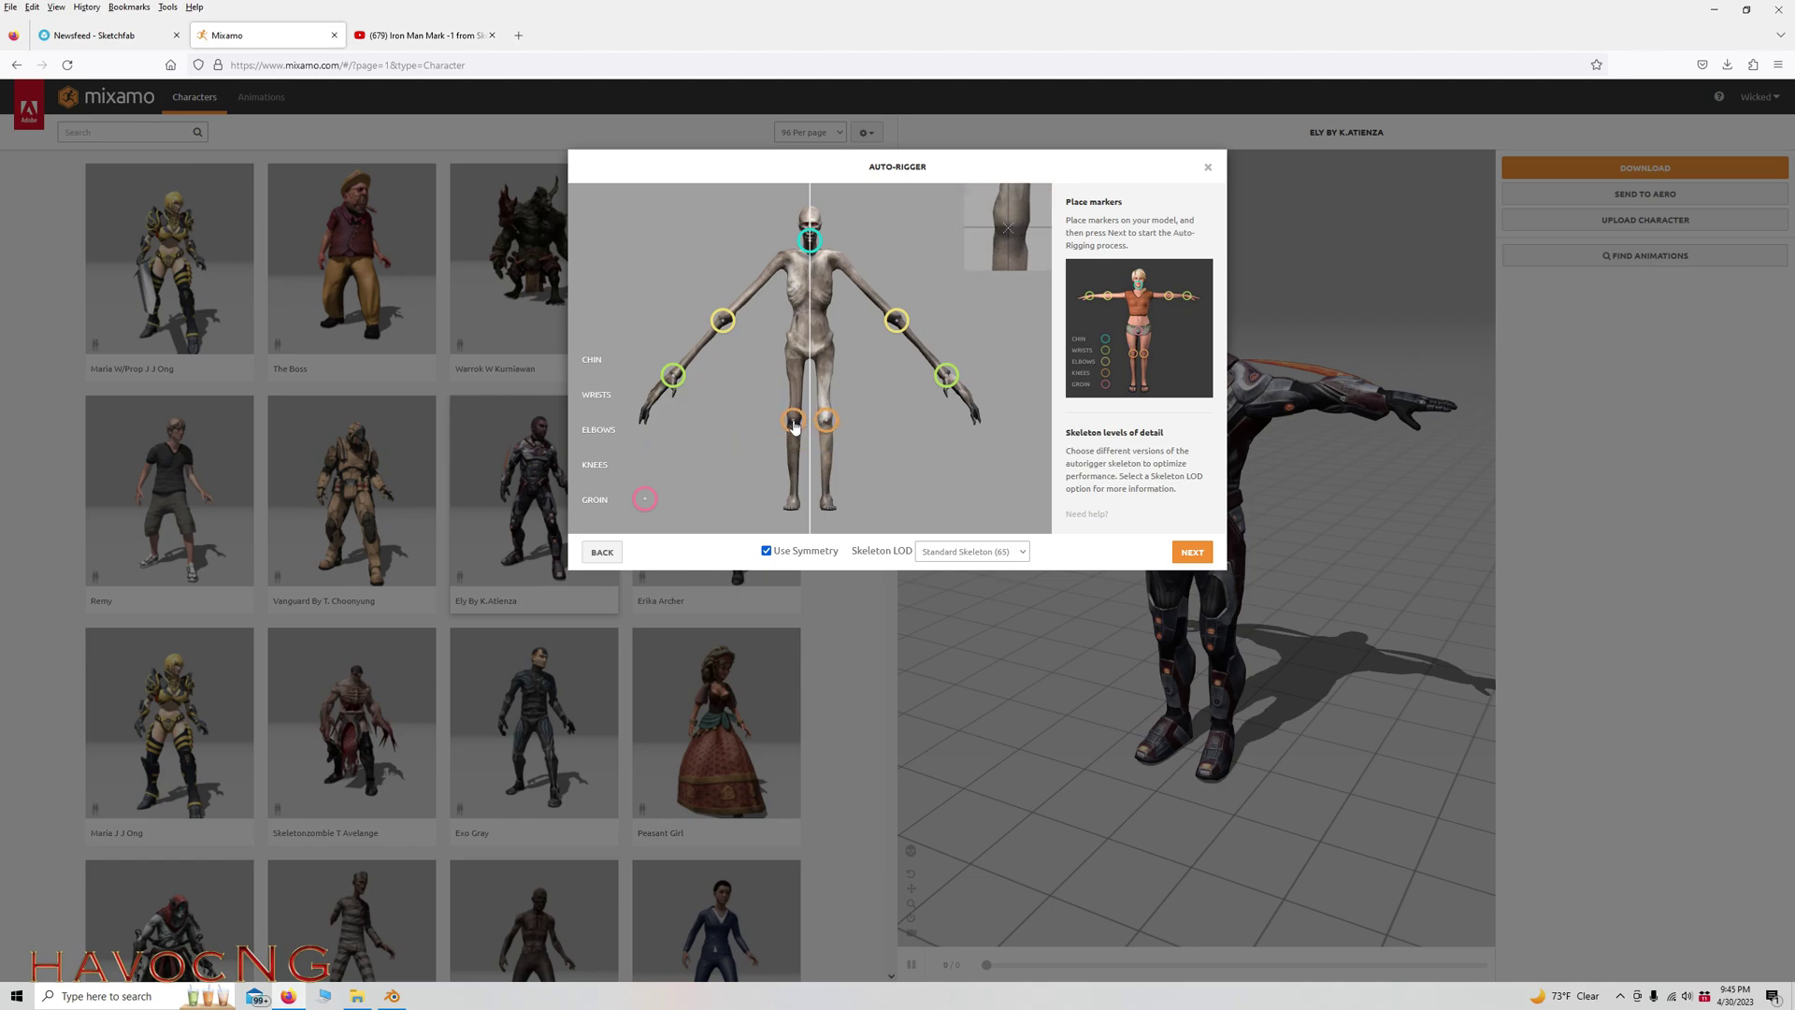
{"action": "mouse_move", "coordinate": [644, 502]}
{"action": "left_mouse_down"}
{"action": "mouse_move", "coordinate": [704, 465]}
{"action": "mouse_move", "coordinate": [783, 365]}
{"action": "mouse_move", "coordinate": [810, 363]}
{"action": "left_mouse_up"}
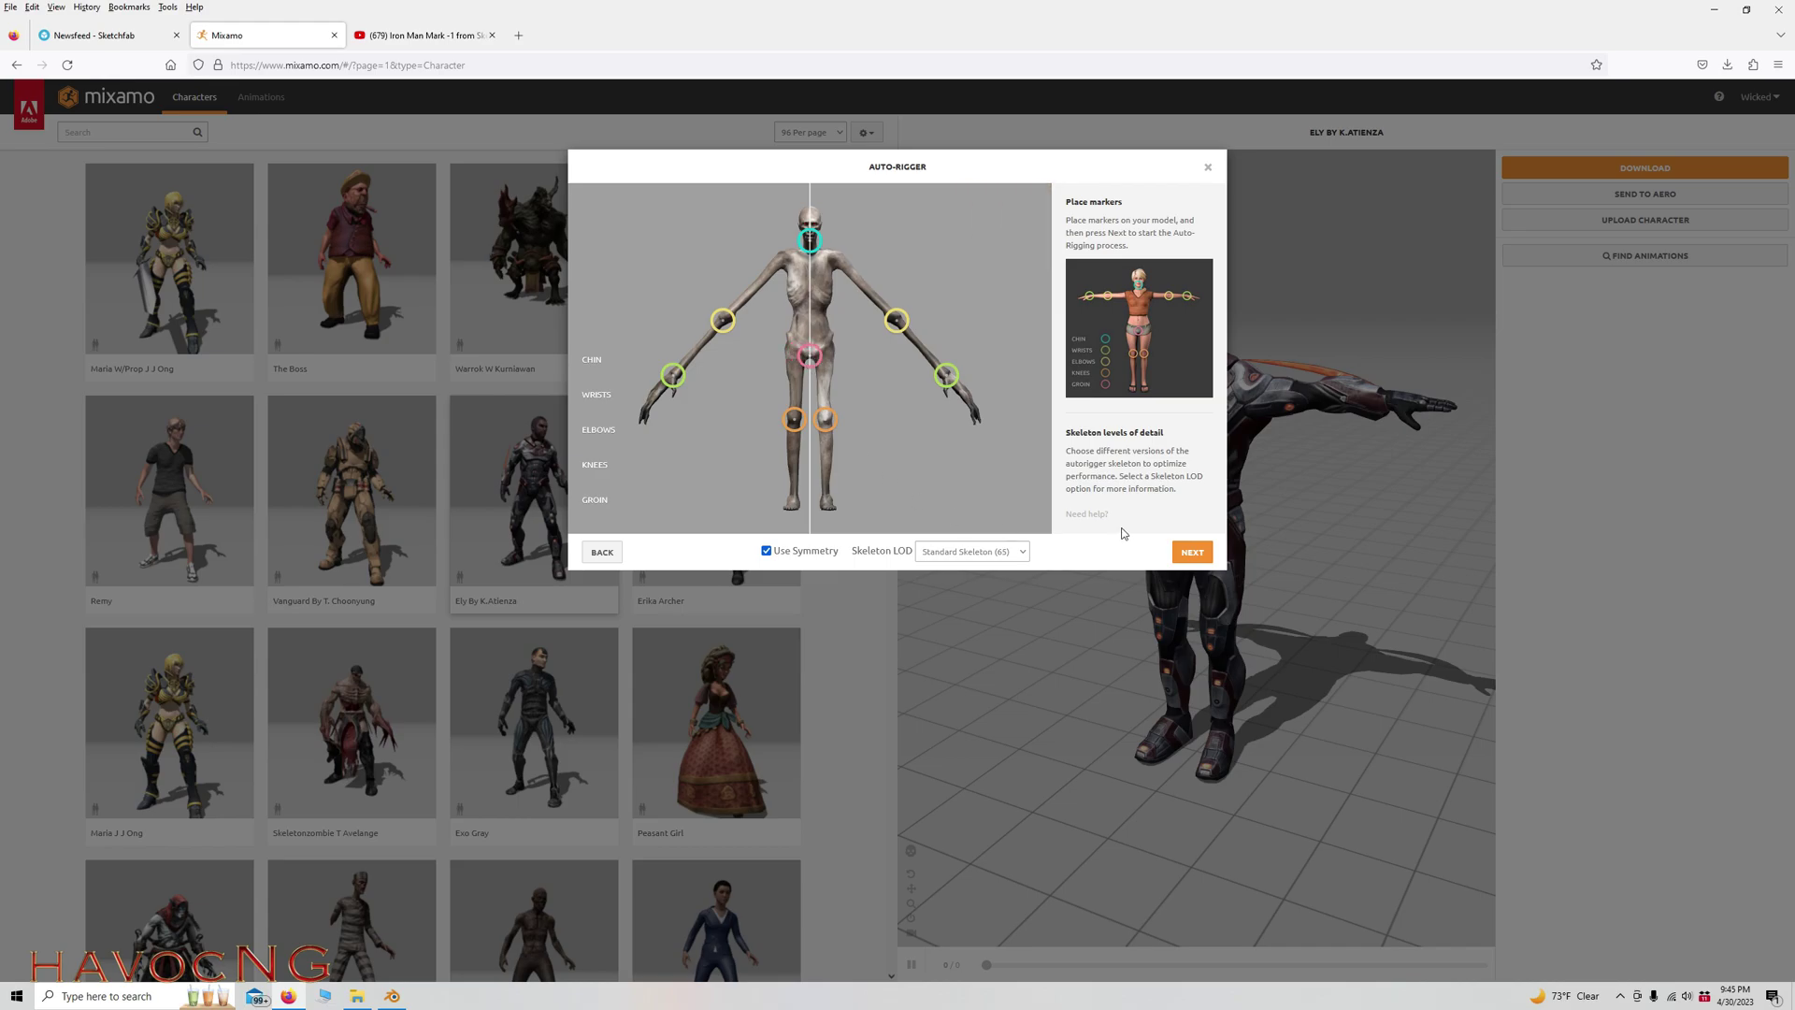
{"action": "left_click", "coordinate": [1193, 554]}
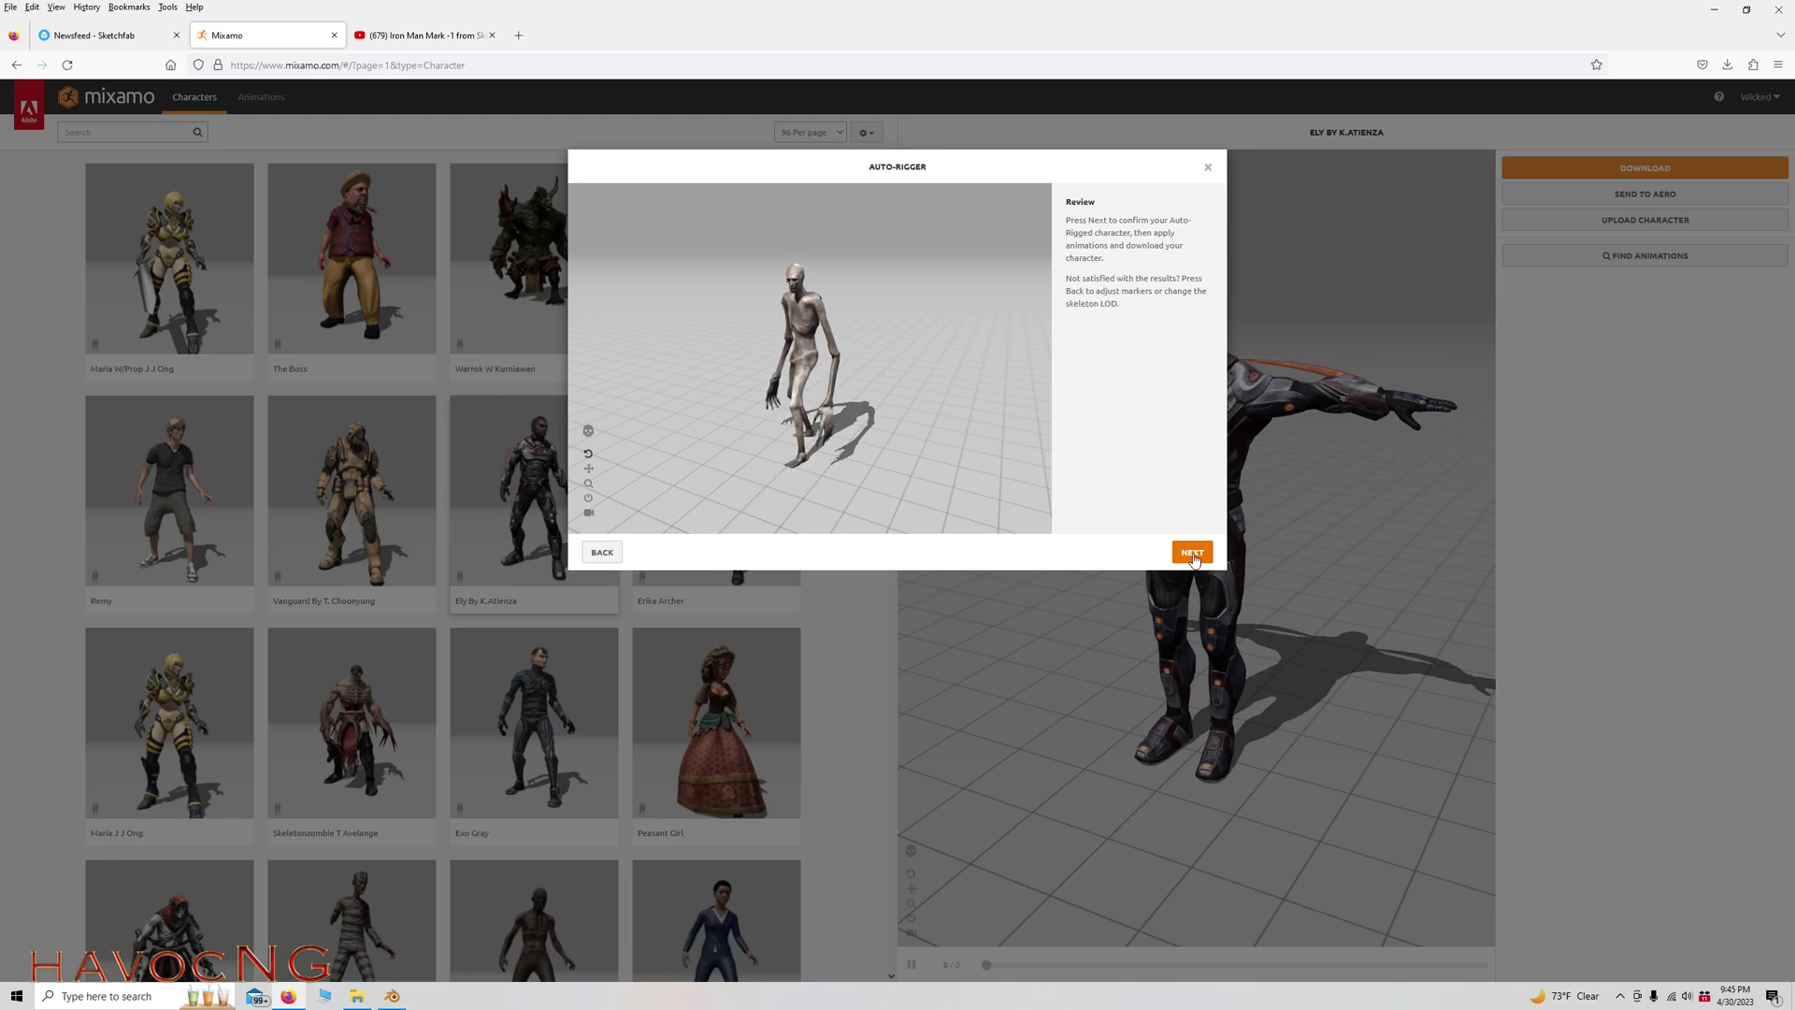
{"action": "left_click", "coordinate": [1193, 553]}
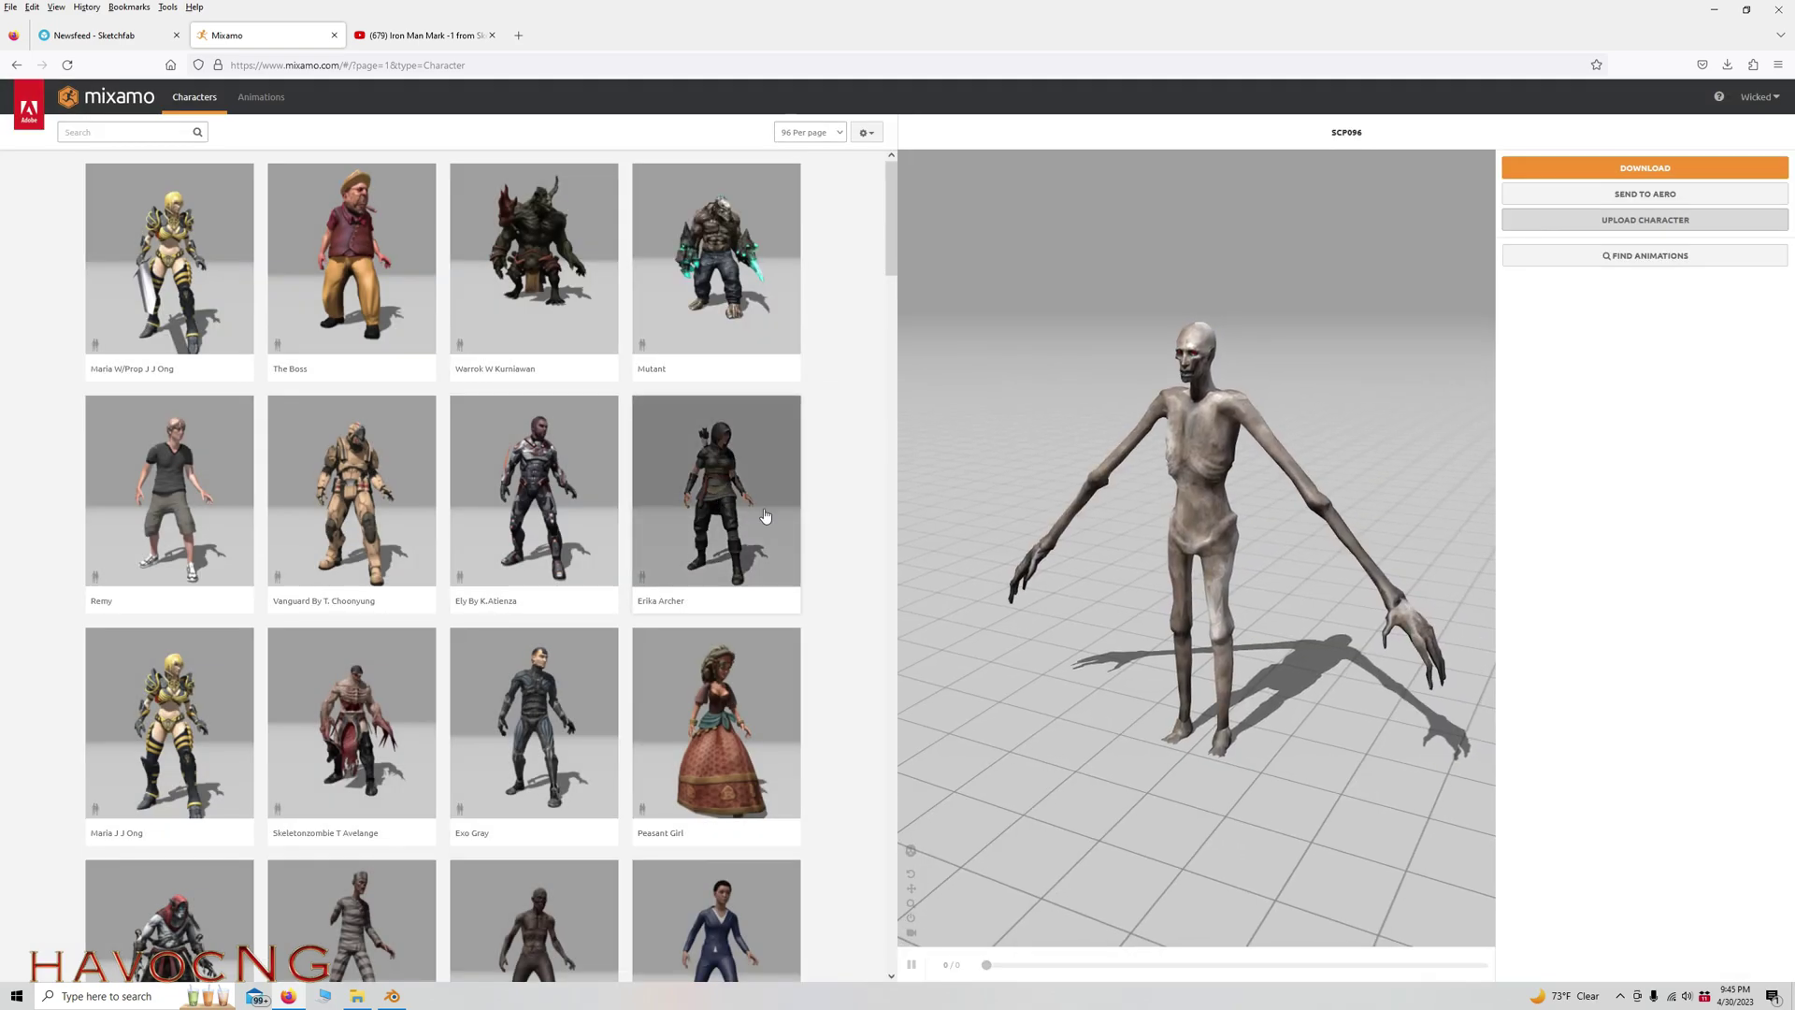
Search the animations for "running" and apply the Running animation in the first row to the character.
{"action": "left_click", "coordinate": [157, 136]}
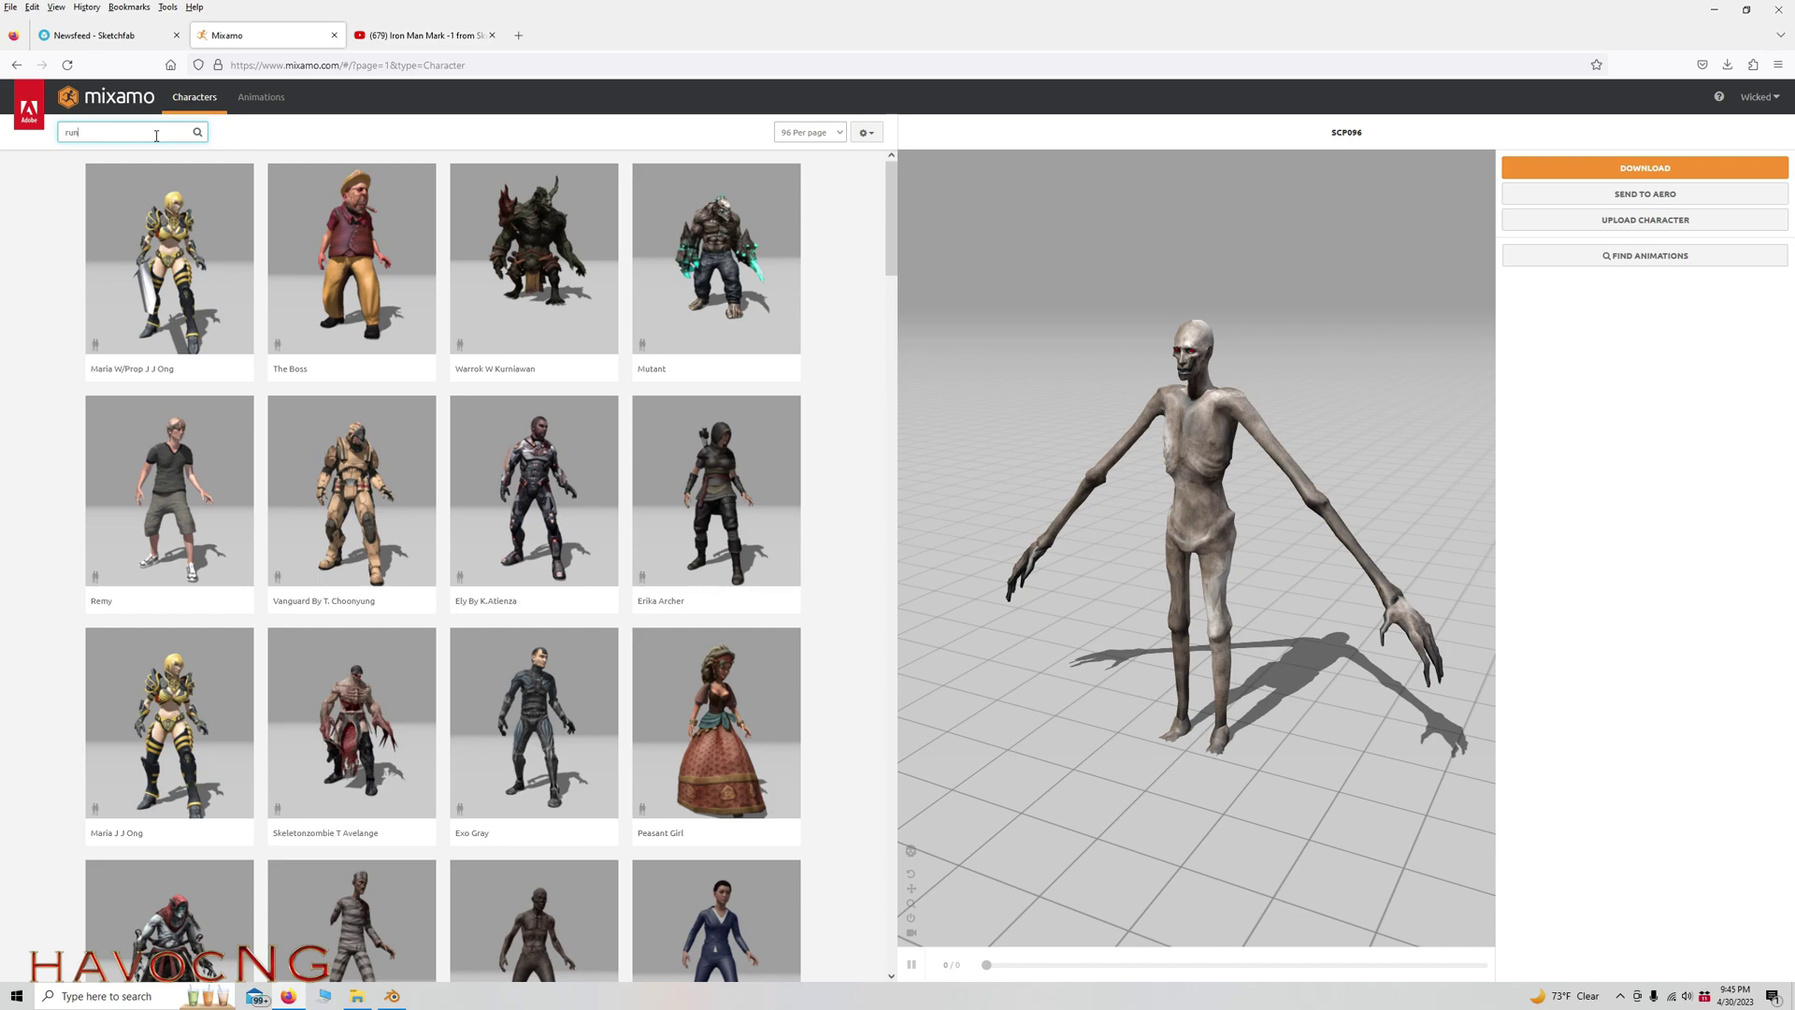
{"action": "key", "text": "Return"}
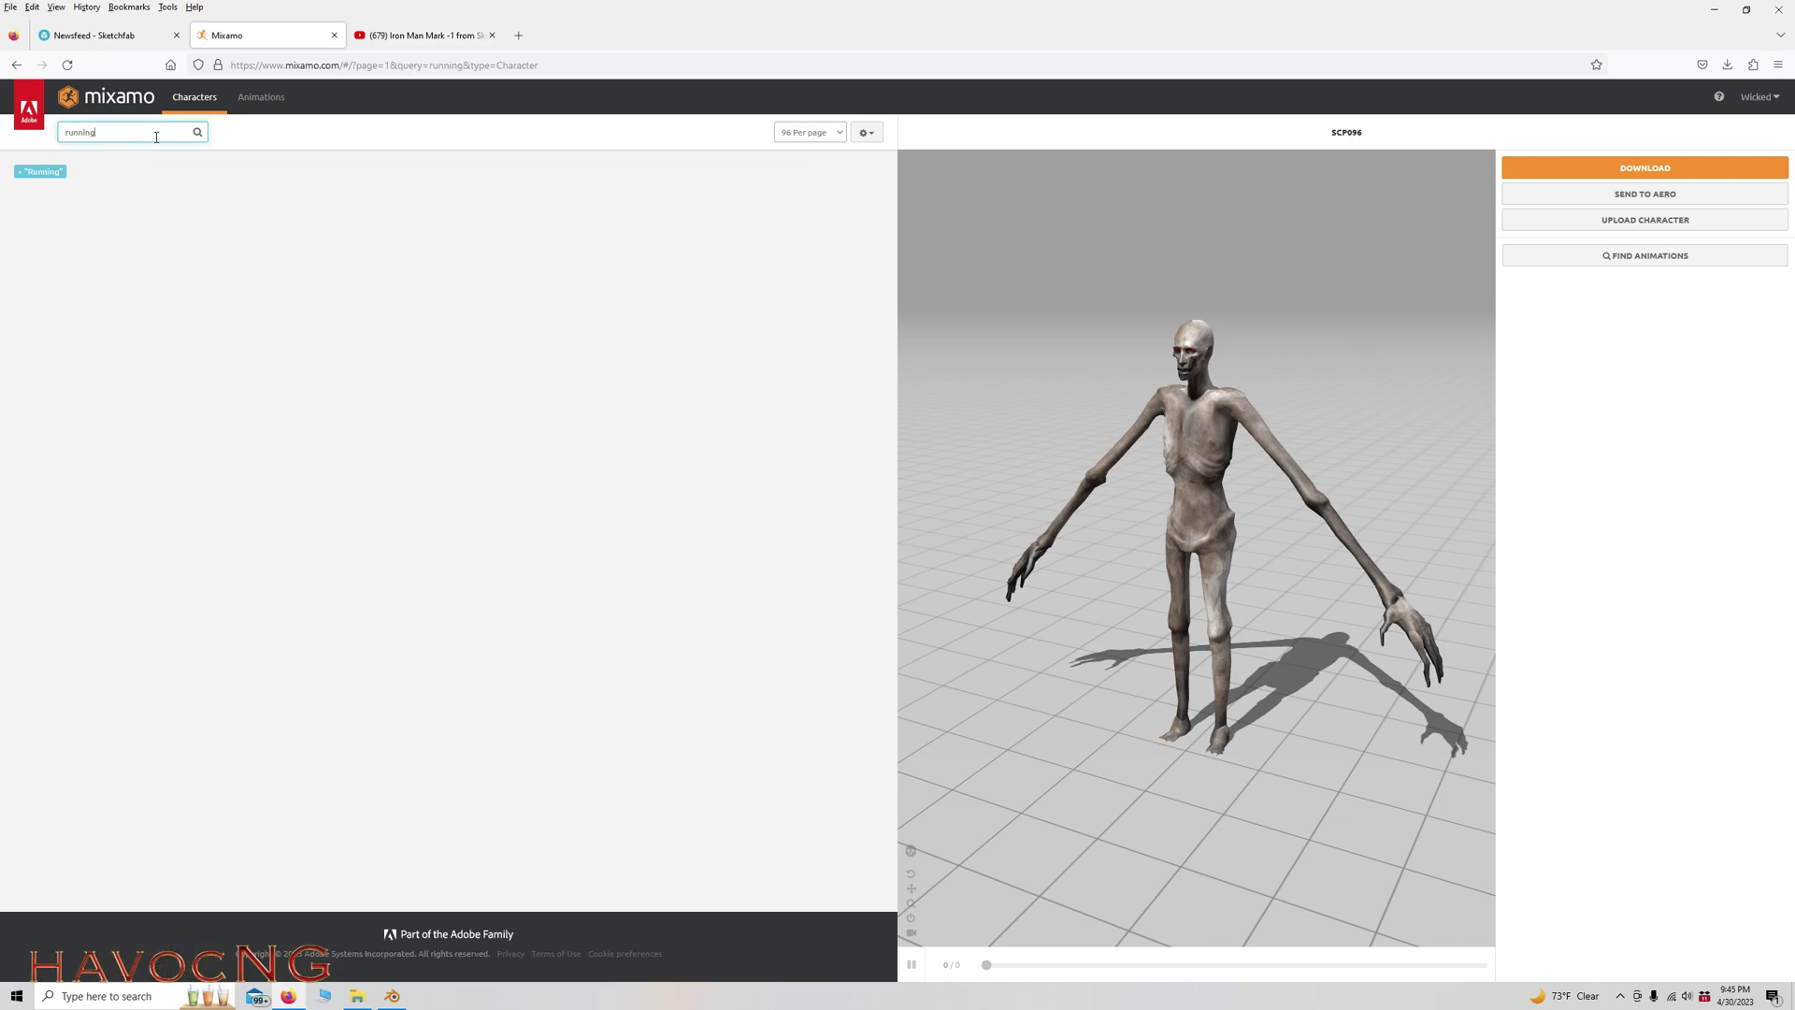
{"action": "left_click", "coordinate": [273, 101]}
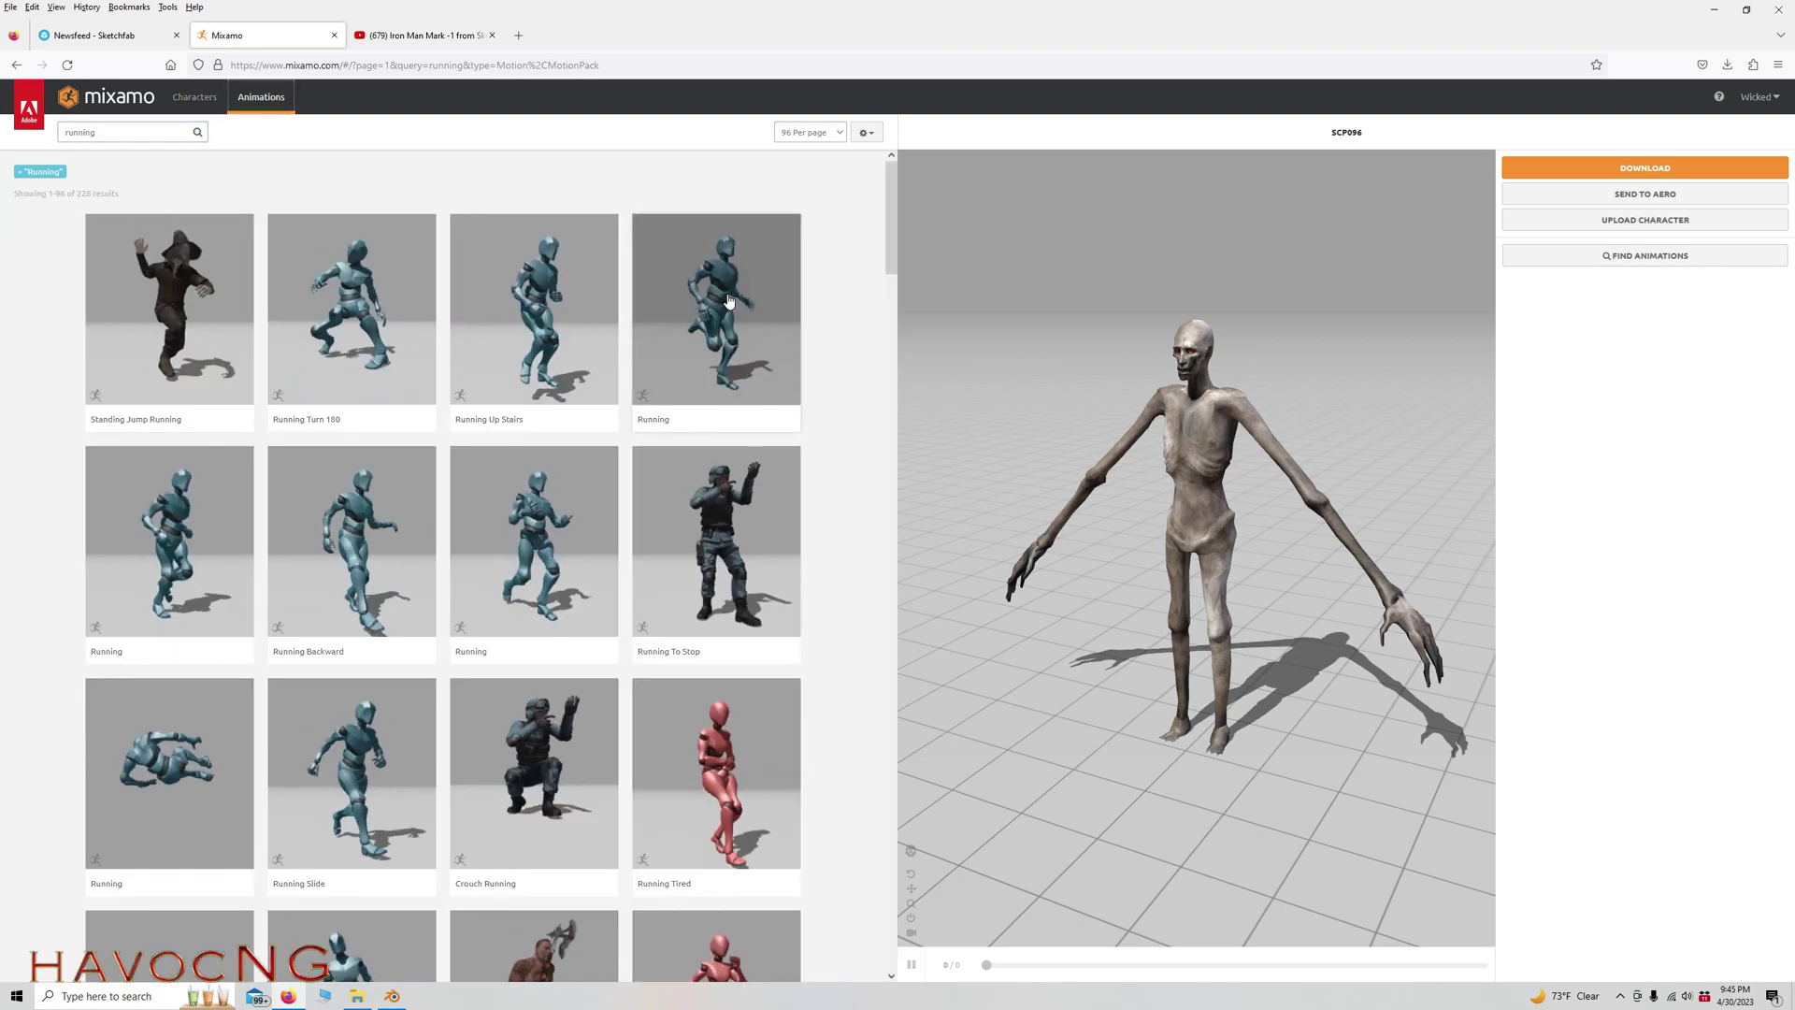
{"action": "left_click", "coordinate": [730, 301]}
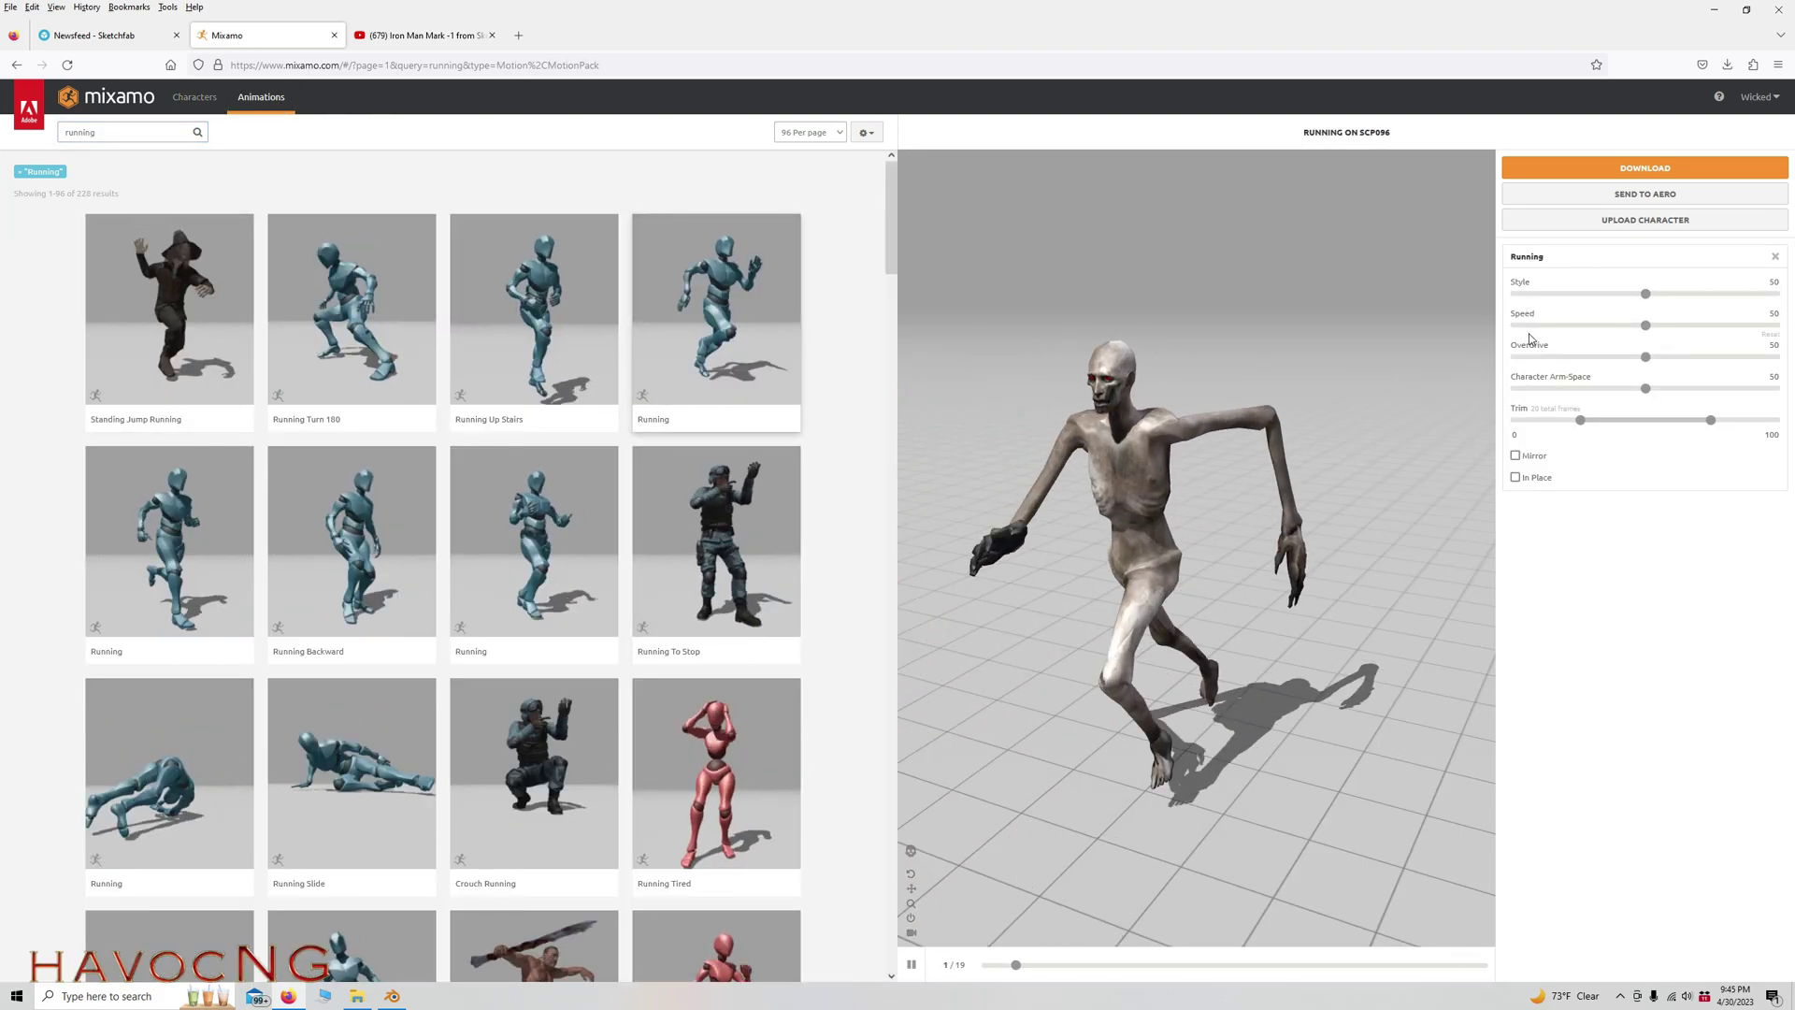
Make the Running animation play in place, with speed 25, character arm-space 55 and trim from -50 to 150.
{"action": "left_click", "coordinate": [1516, 477]}
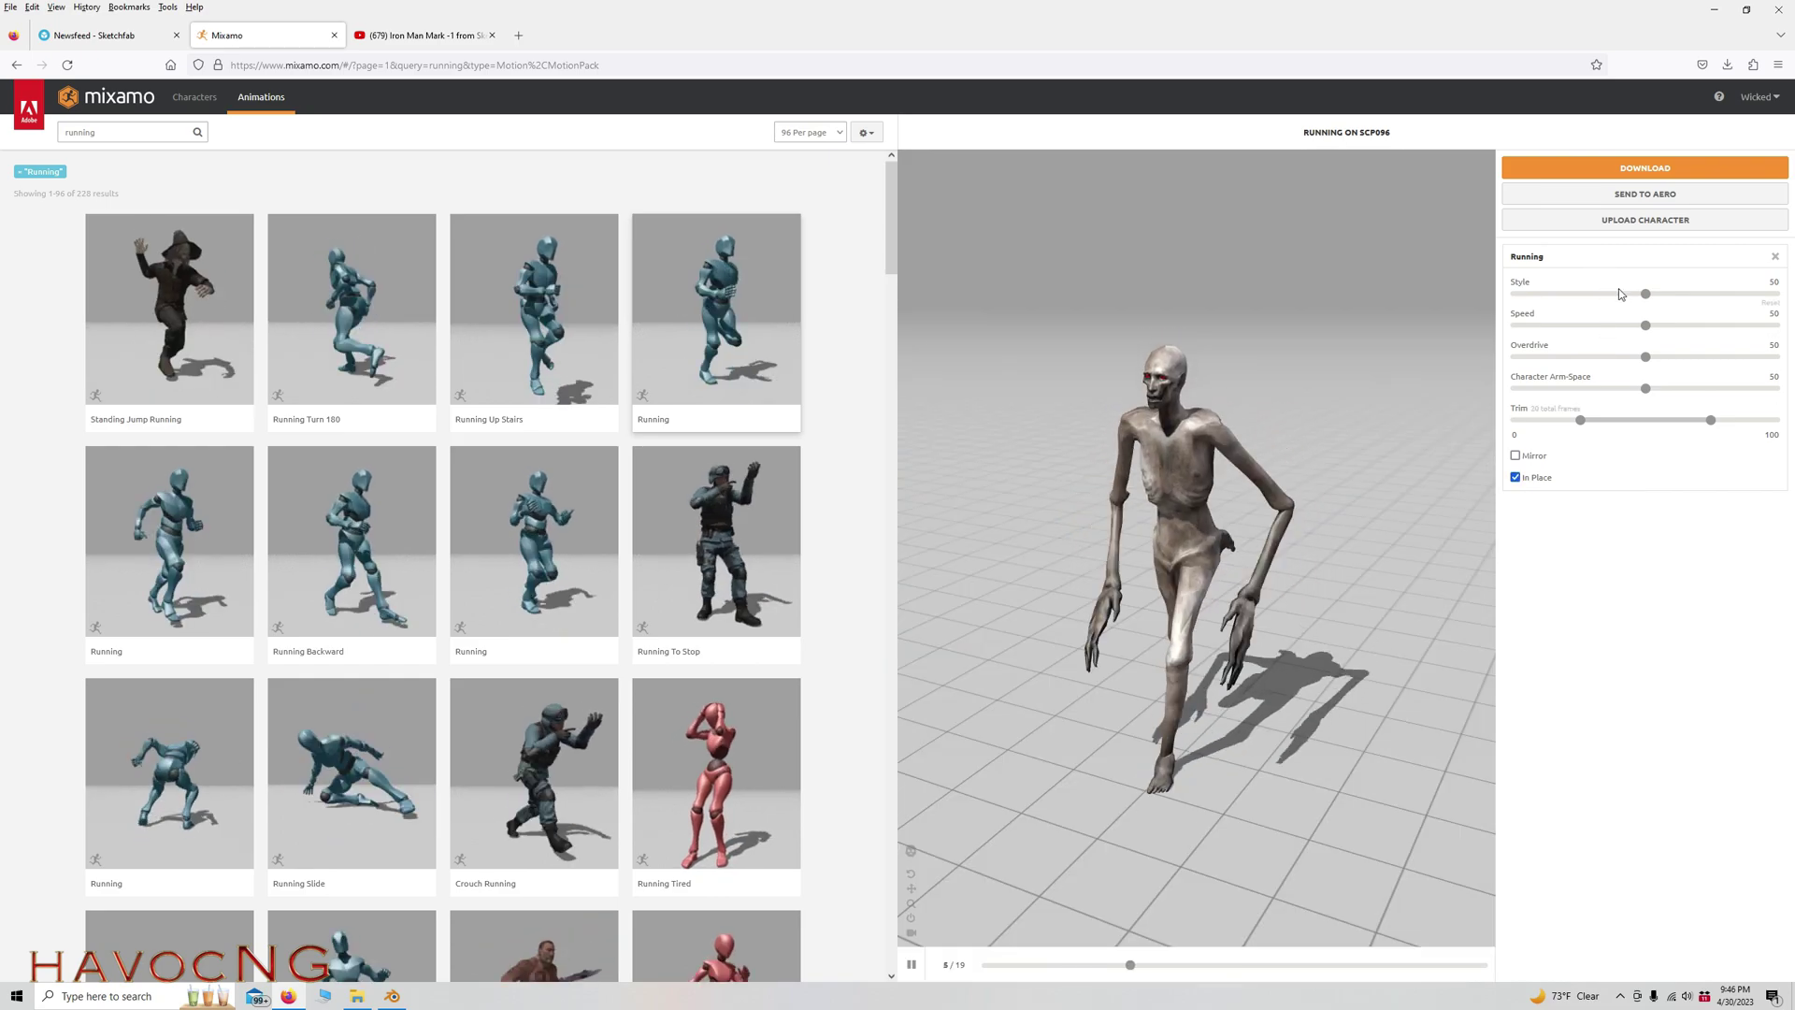
{"action": "left_click_drag", "start_coordinate": [1645, 325], "coordinate": [1580, 325]}
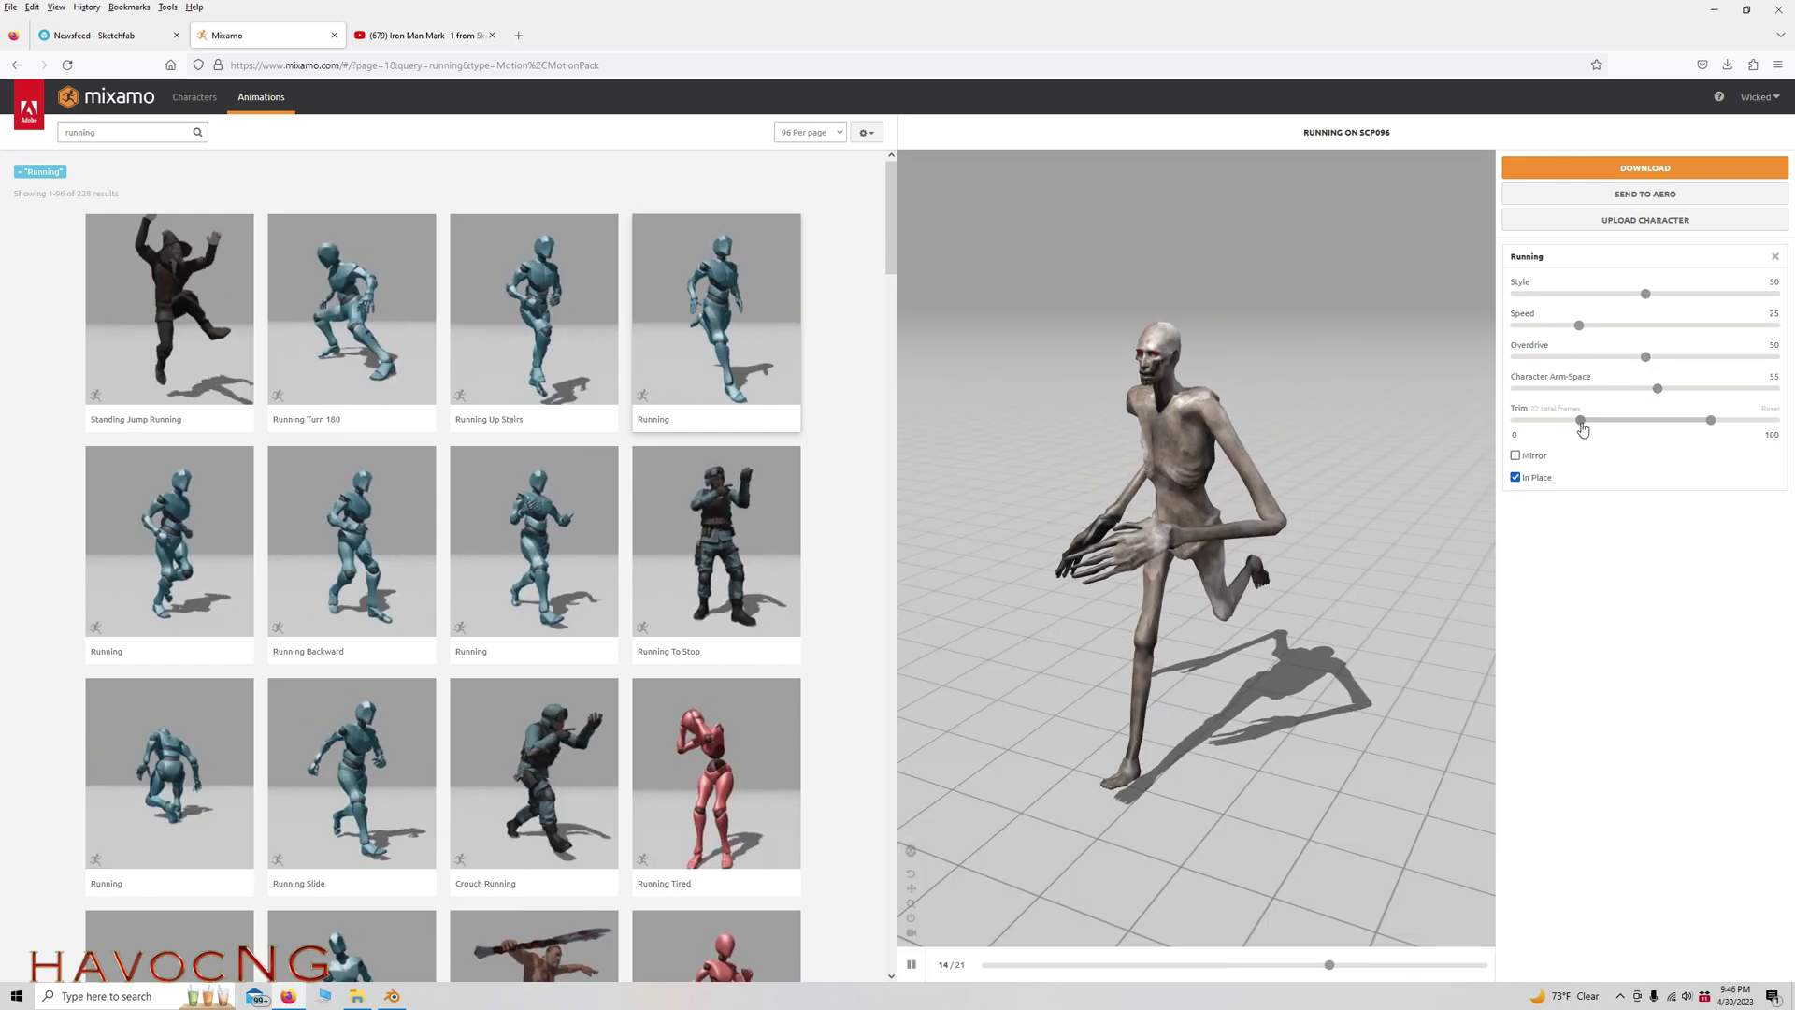
{"action": "left_click_drag", "start_coordinate": [1580, 420], "coordinate": [1516, 420]}
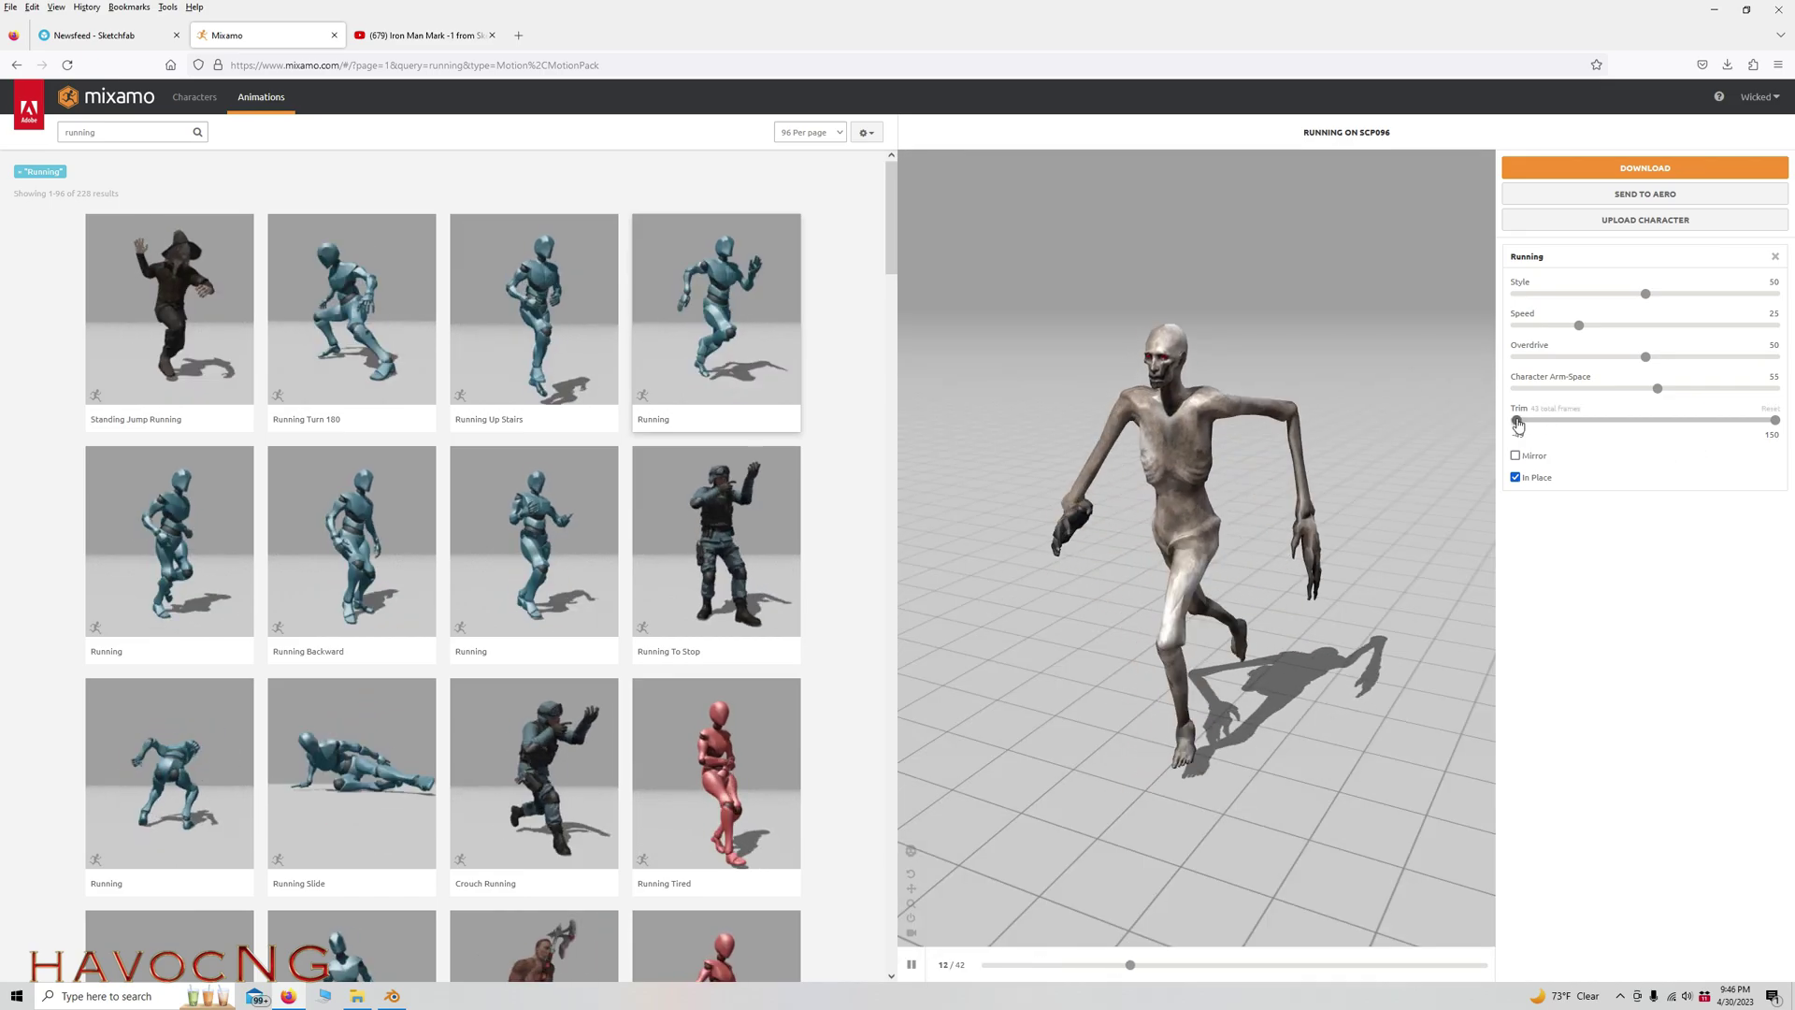
{"action": "left_click_drag", "start_coordinate": [1517, 420], "coordinate": [1513, 419]}
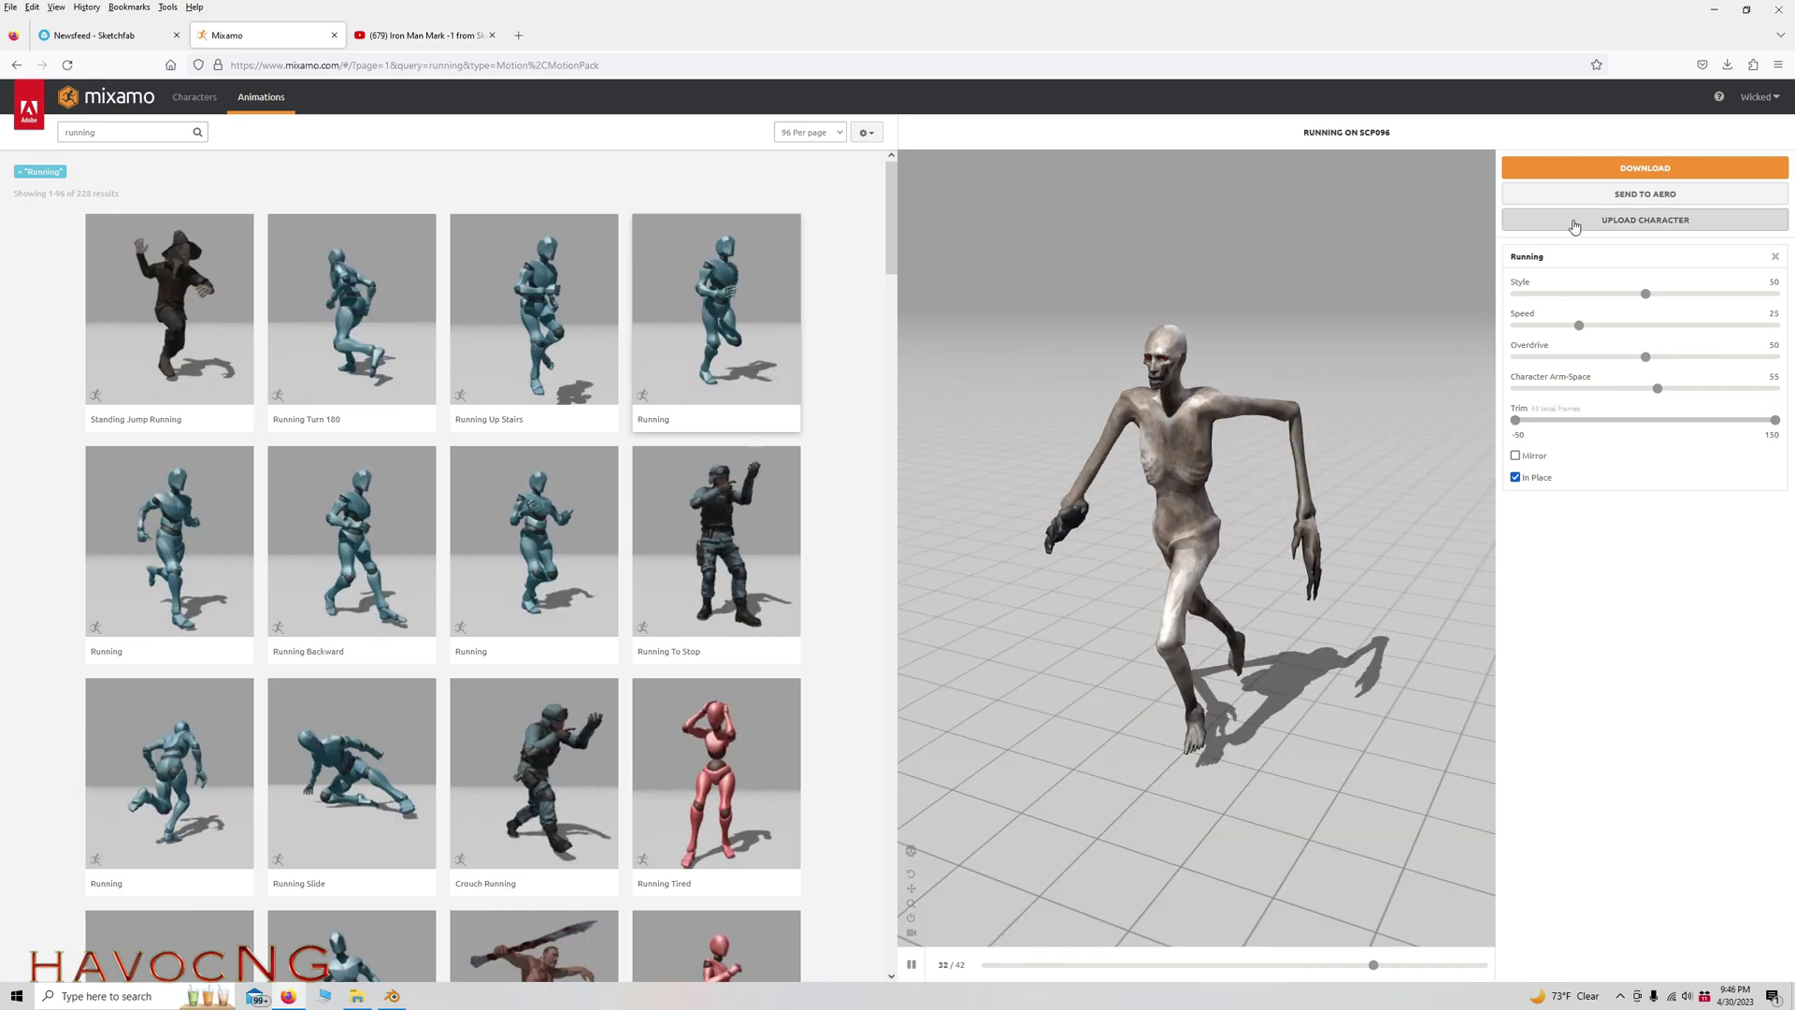
Download the character with its Running animation in Collada (.dae) format, keeping the skin and no keyframe reduction.
{"action": "left_click", "coordinate": [1625, 170]}
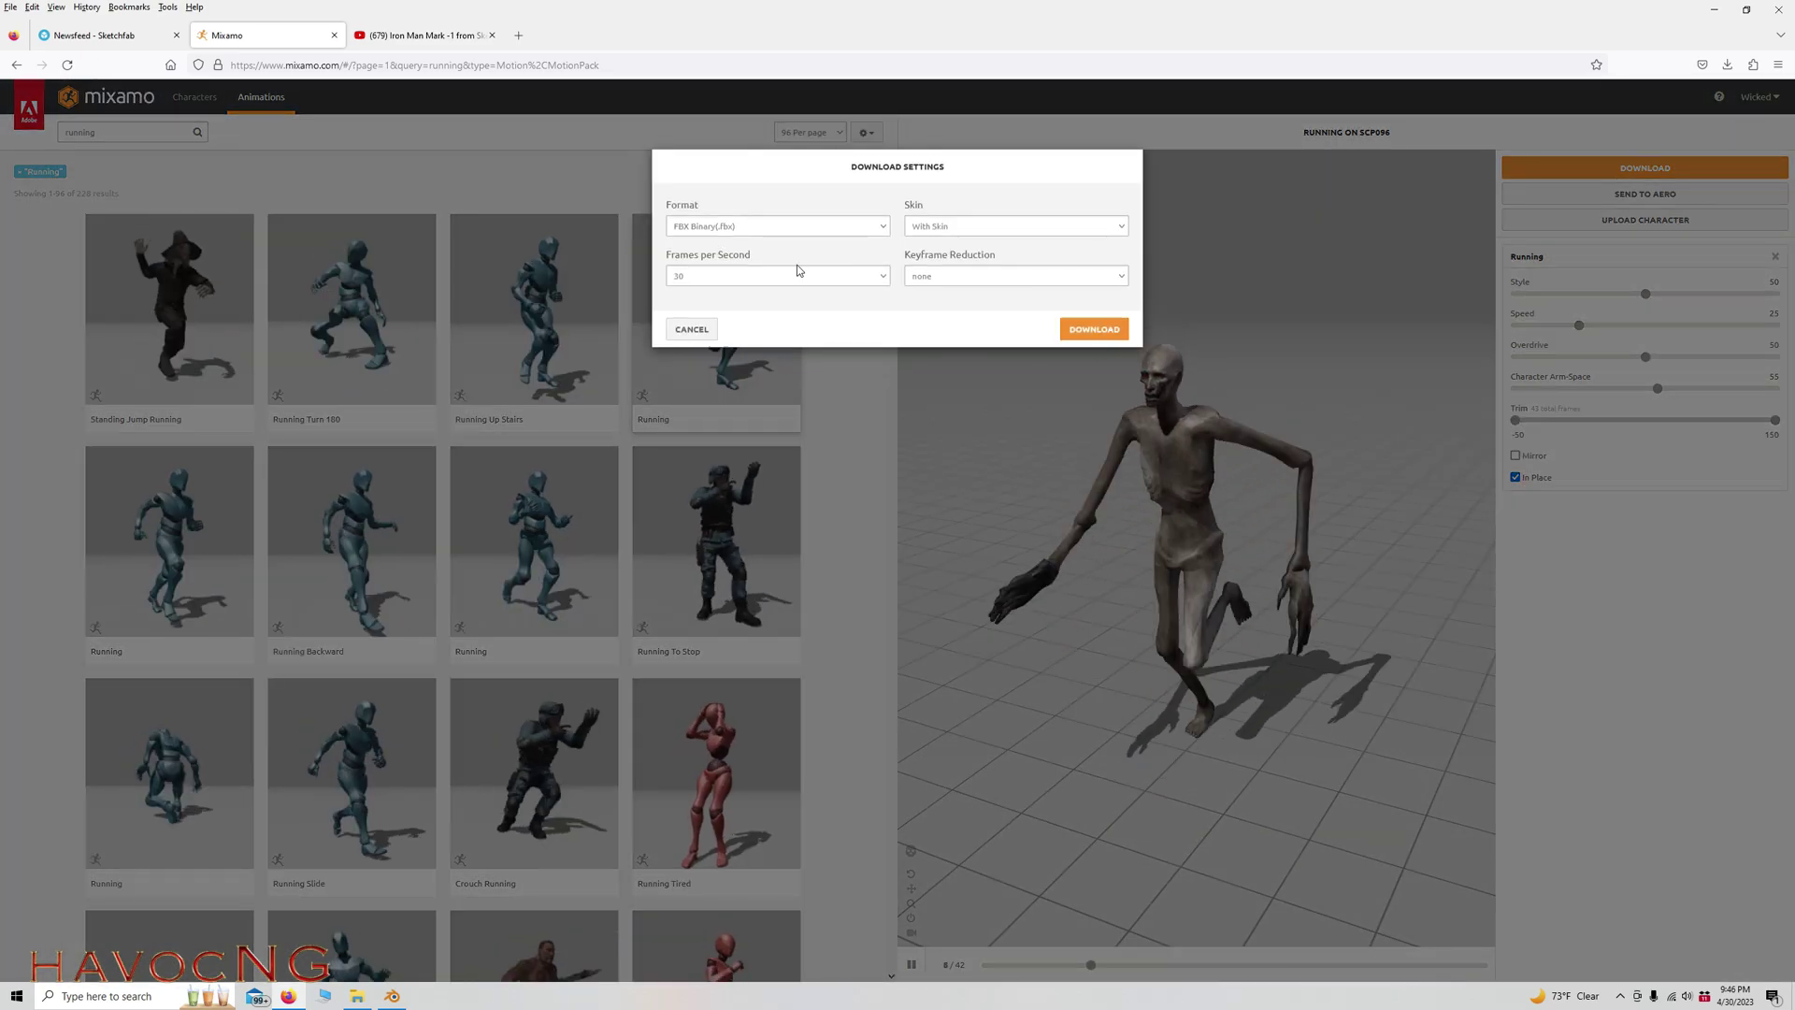
{"action": "left_click", "coordinate": [747, 228]}
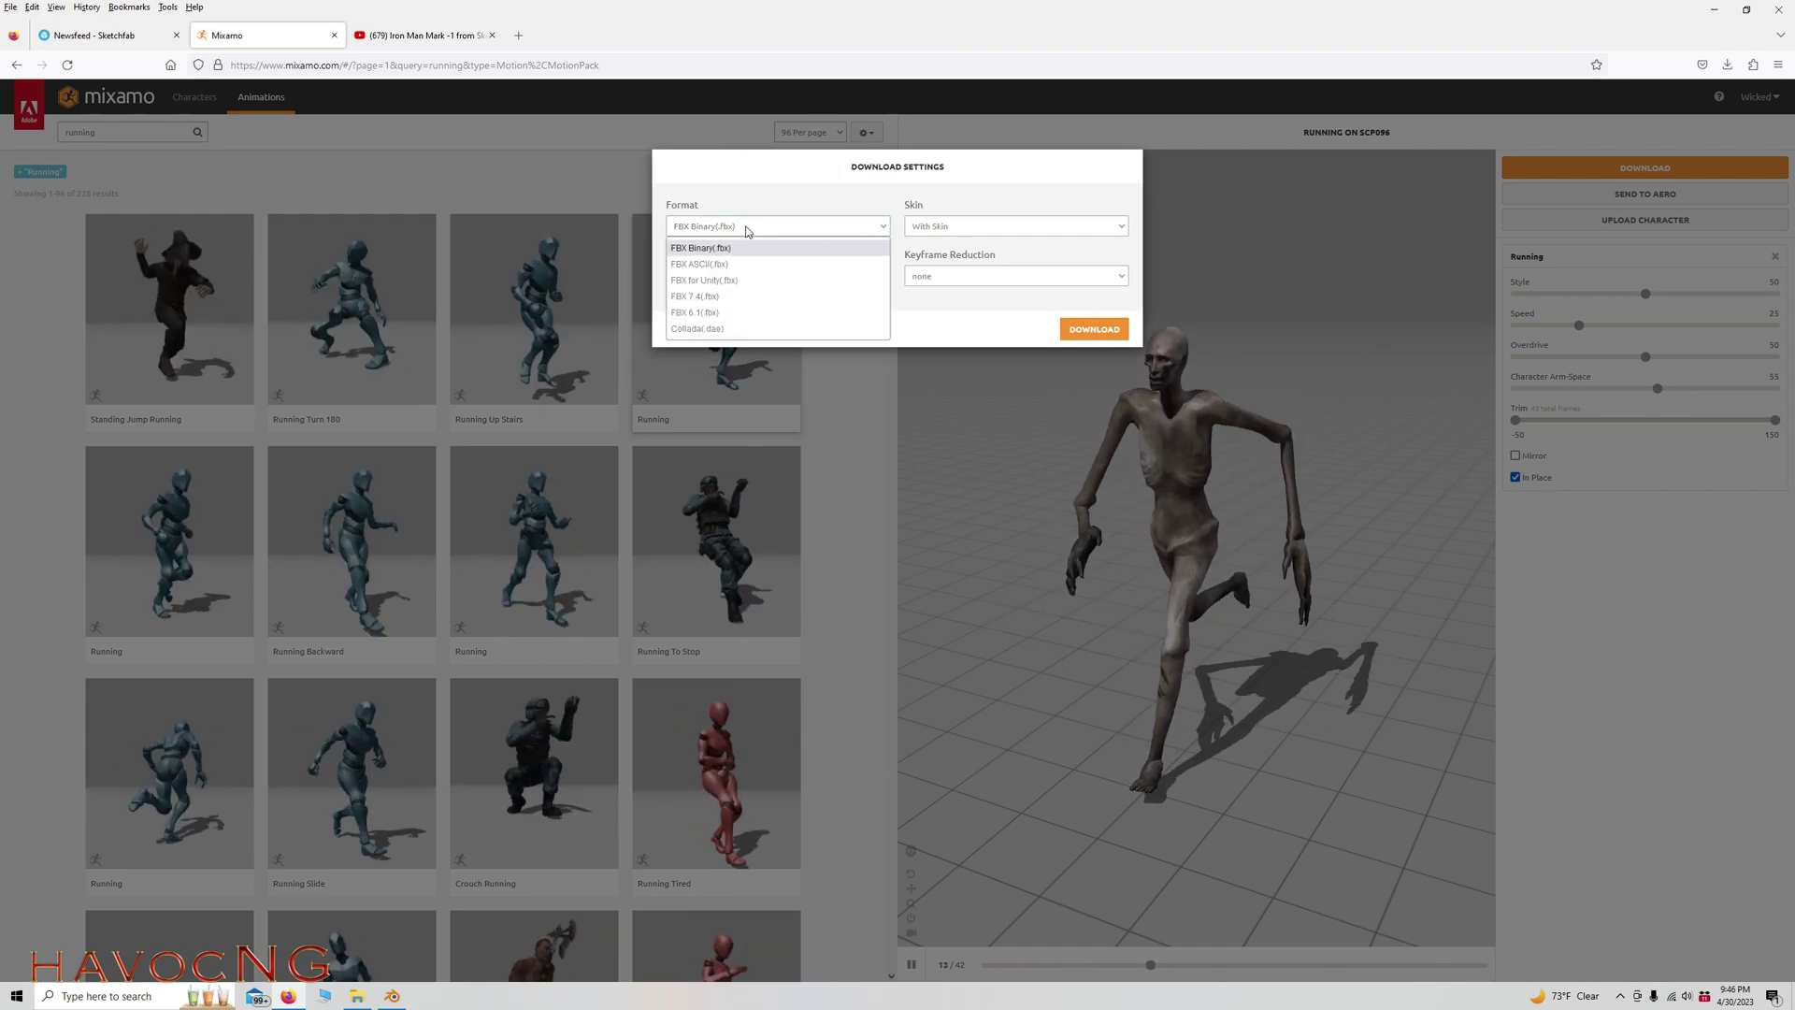
{"action": "left_click", "coordinate": [713, 329]}
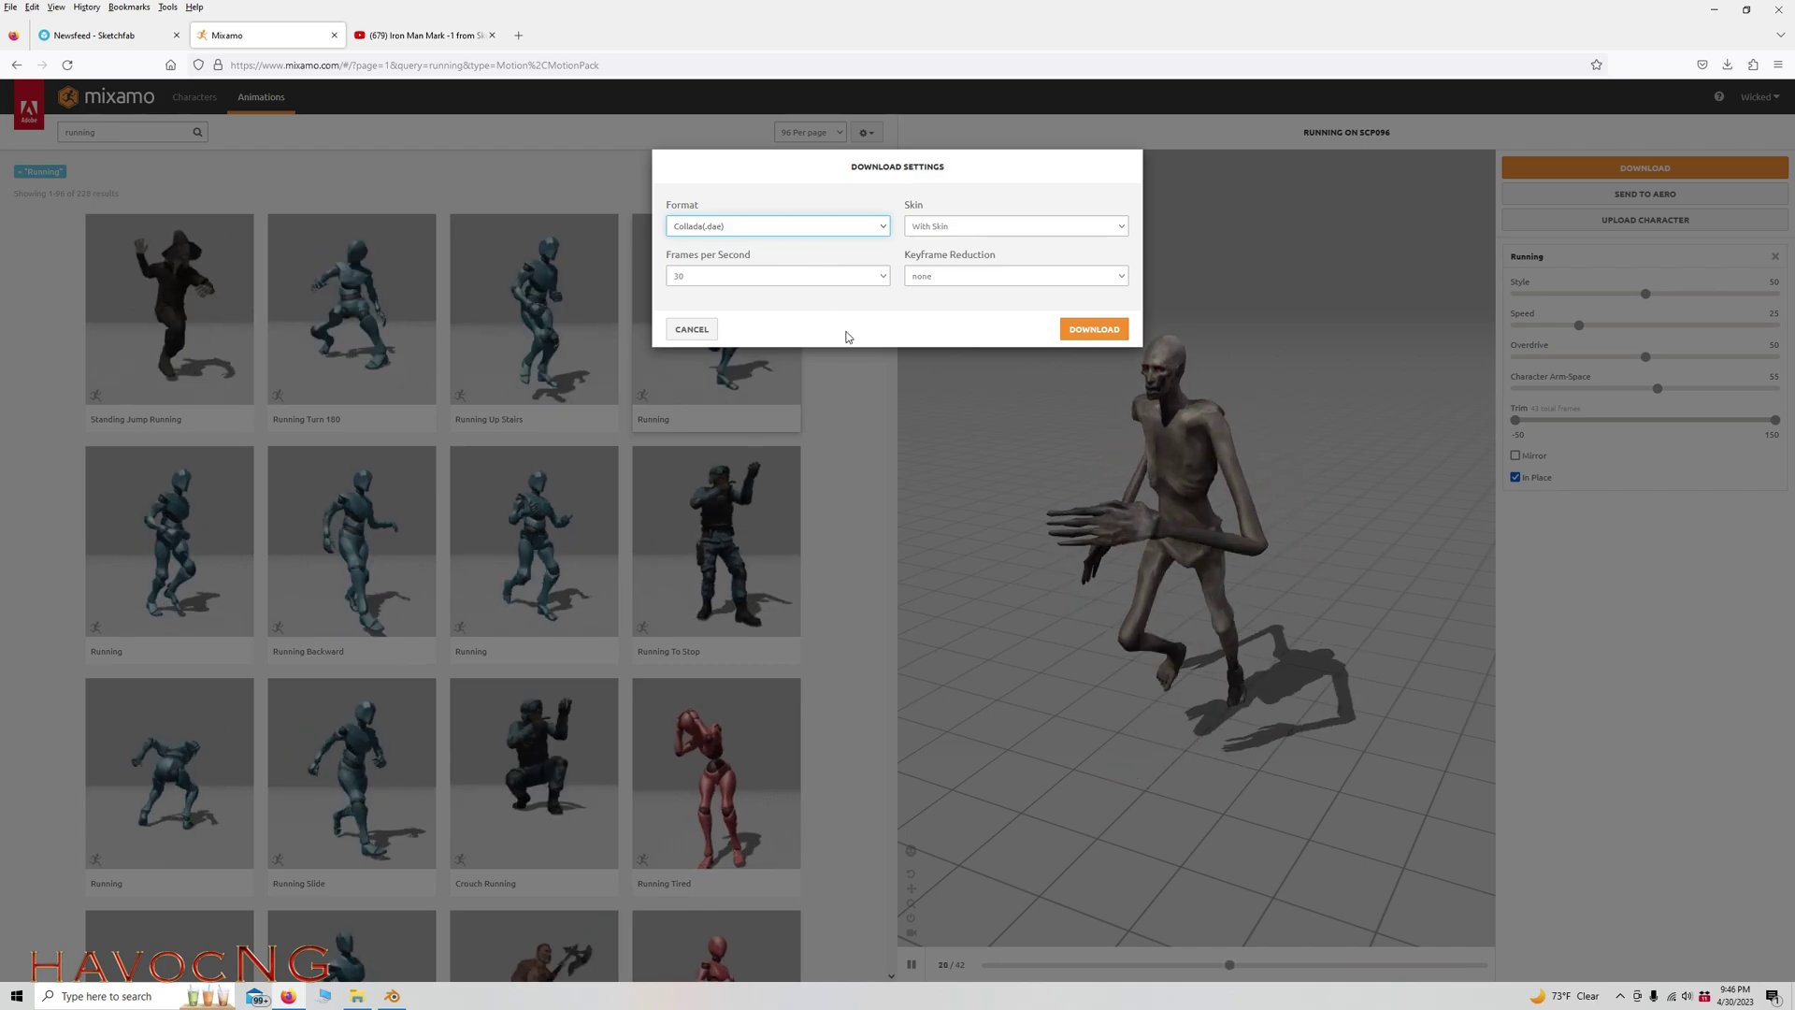
{"action": "left_click", "coordinate": [1088, 334]}
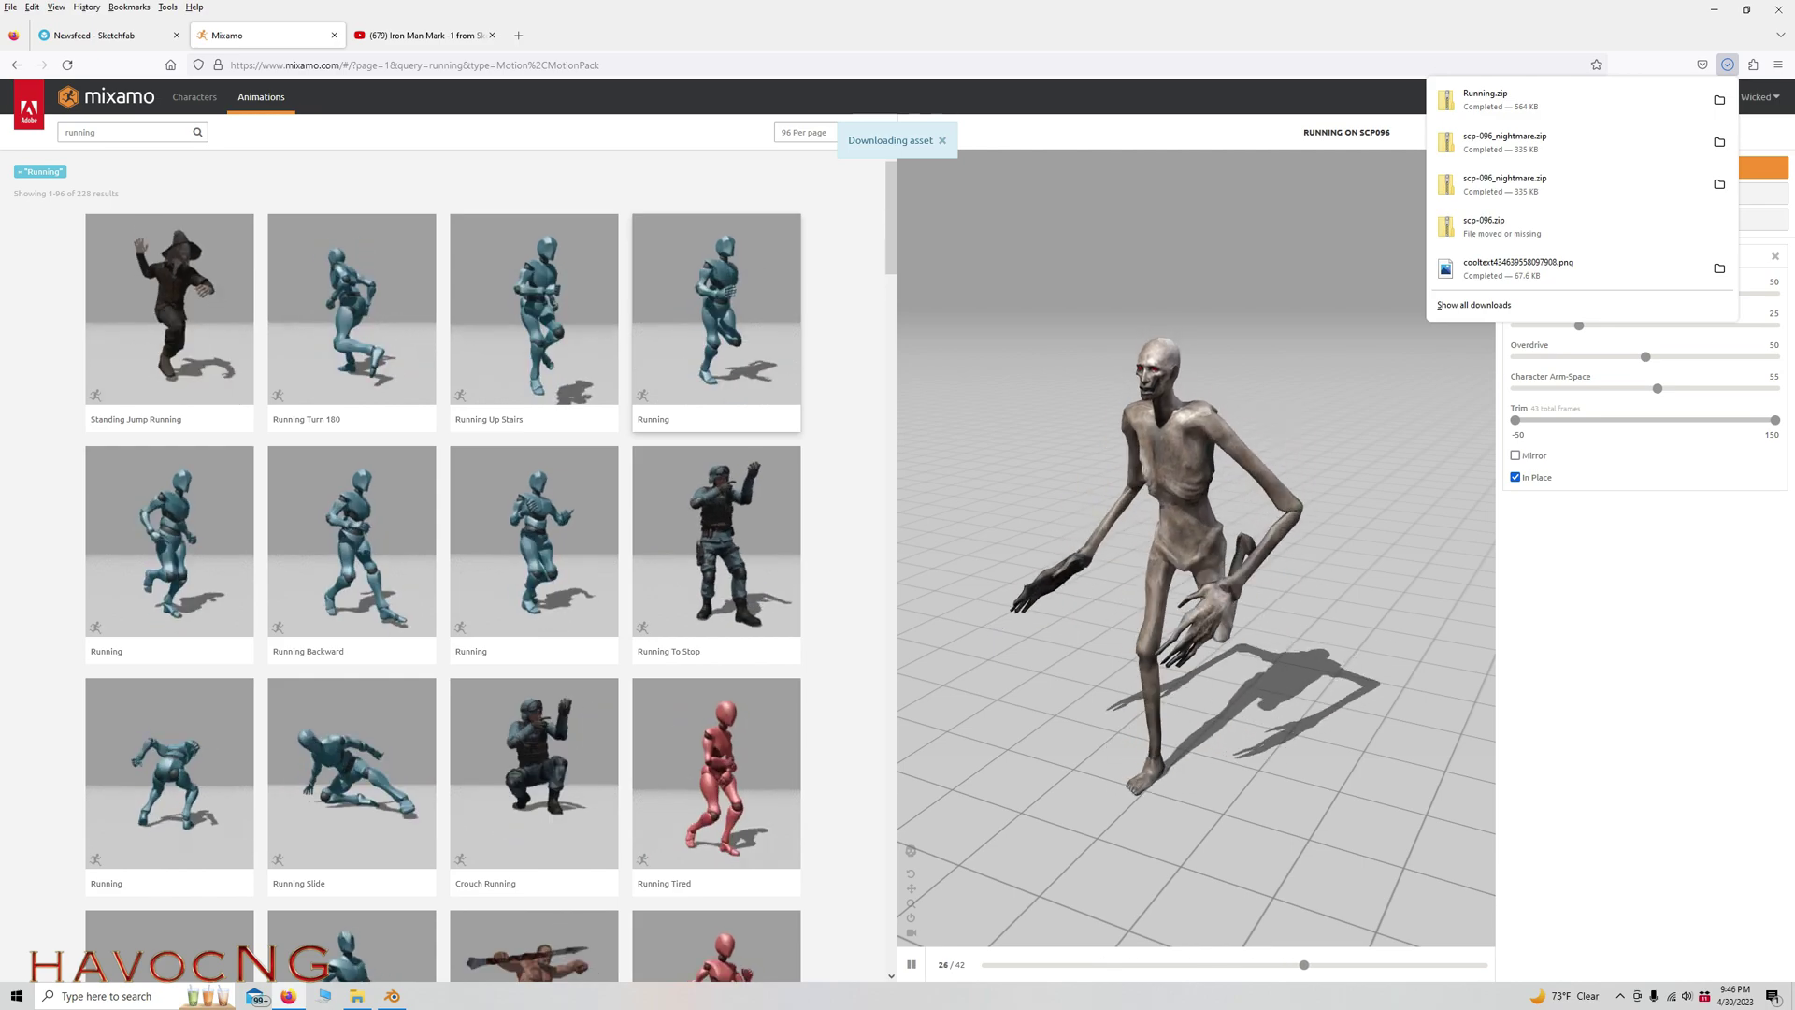
Extract Running.zip into a Running folder in Downloads and check its contents, including the textures subfolder.
{"action": "left_click_drag", "start_coordinate": [1794, 187], "coordinate": [974, 178]}
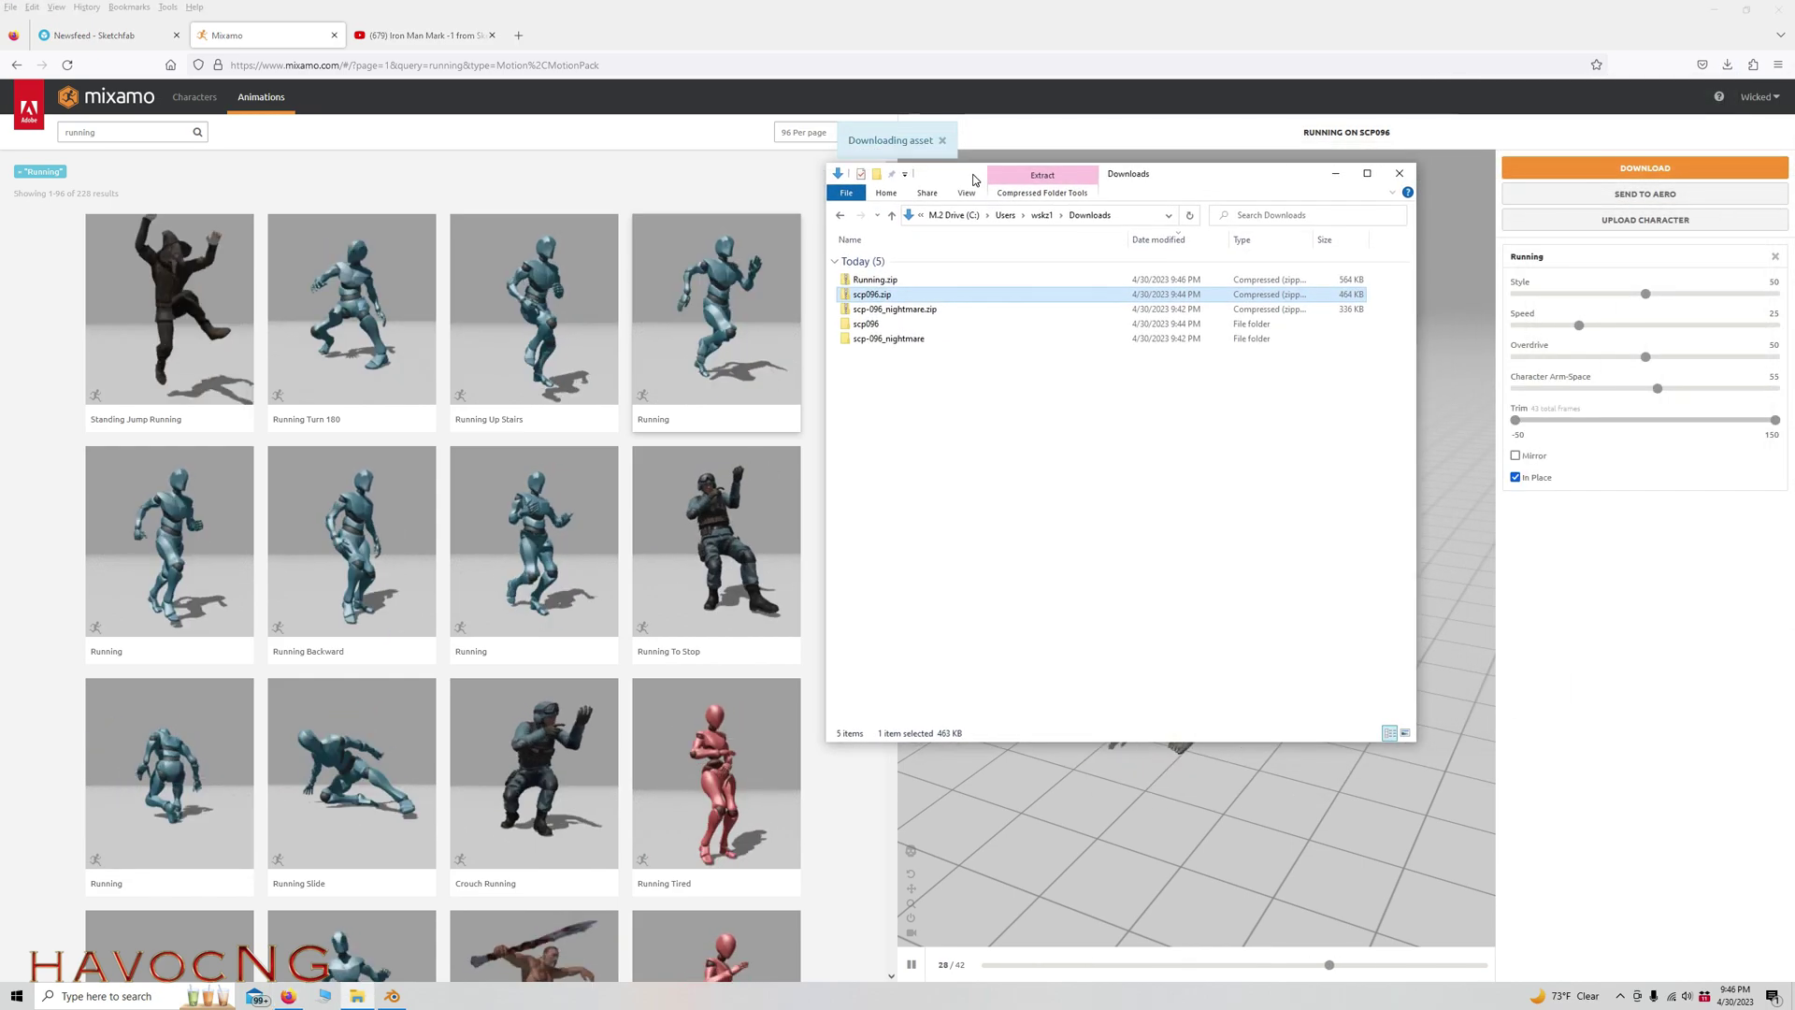
{"action": "right_click", "coordinate": [873, 282]}
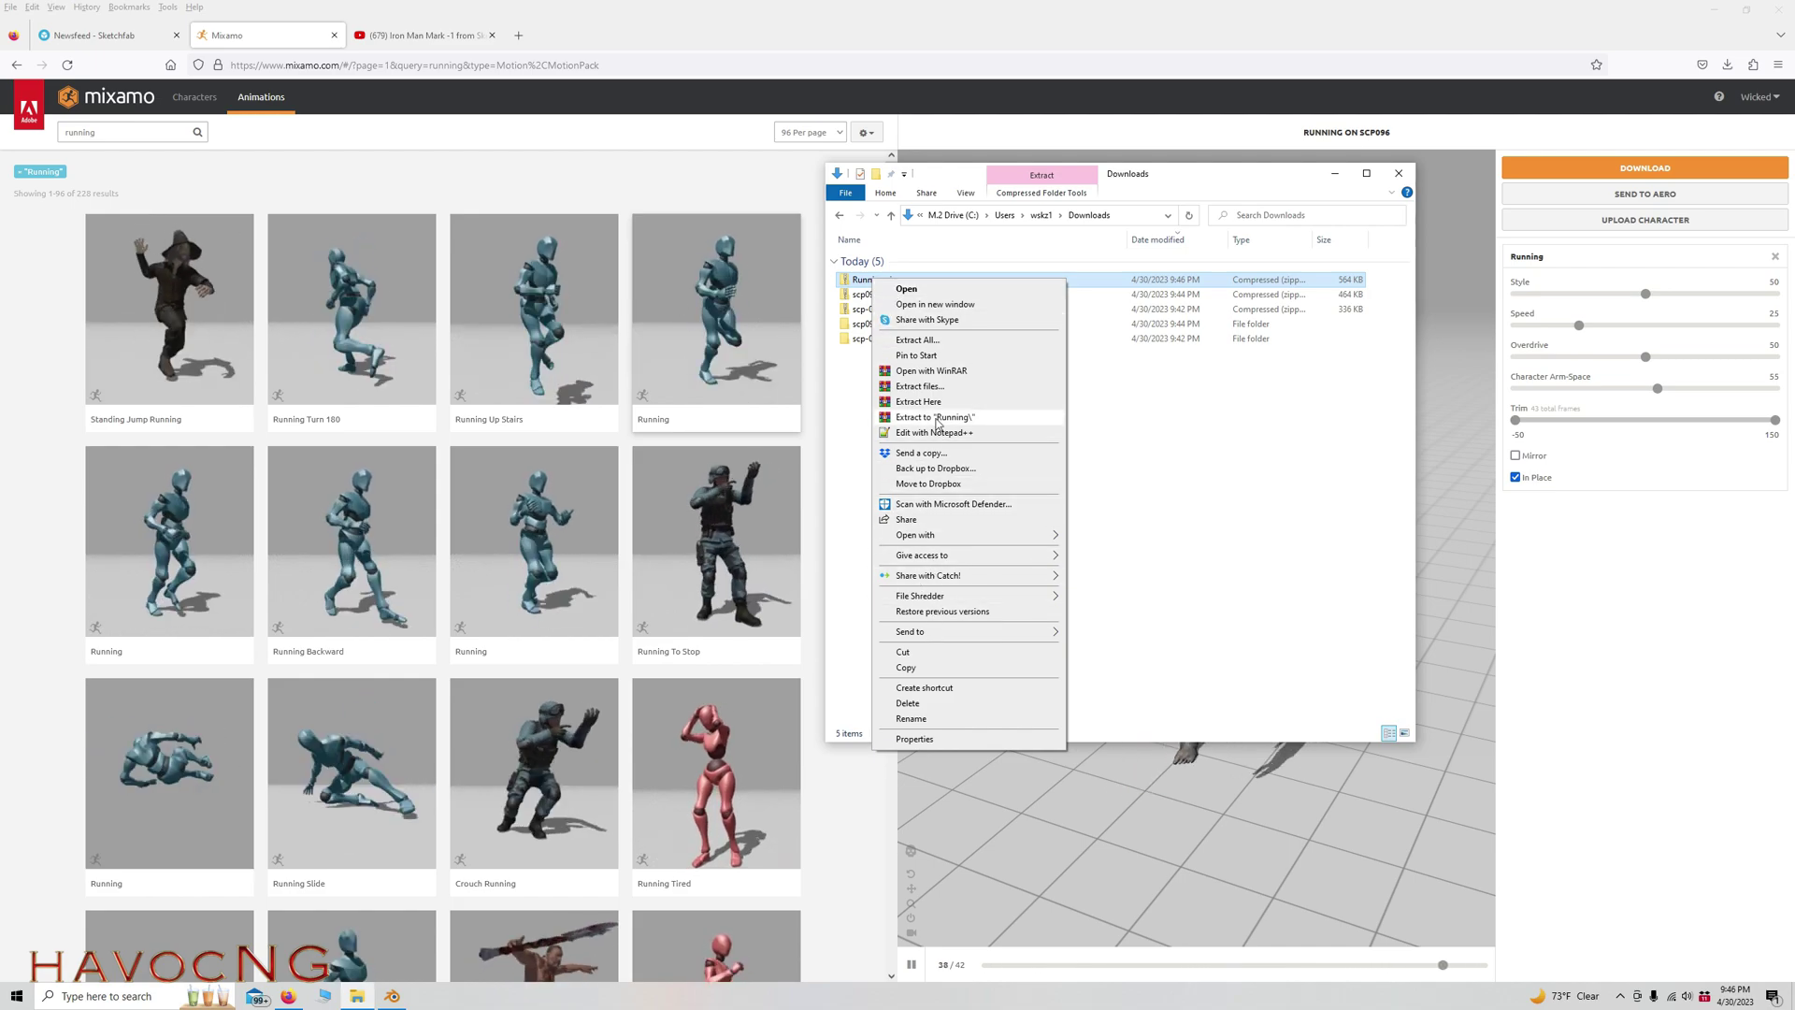
{"action": "left_click", "coordinate": [923, 386]}
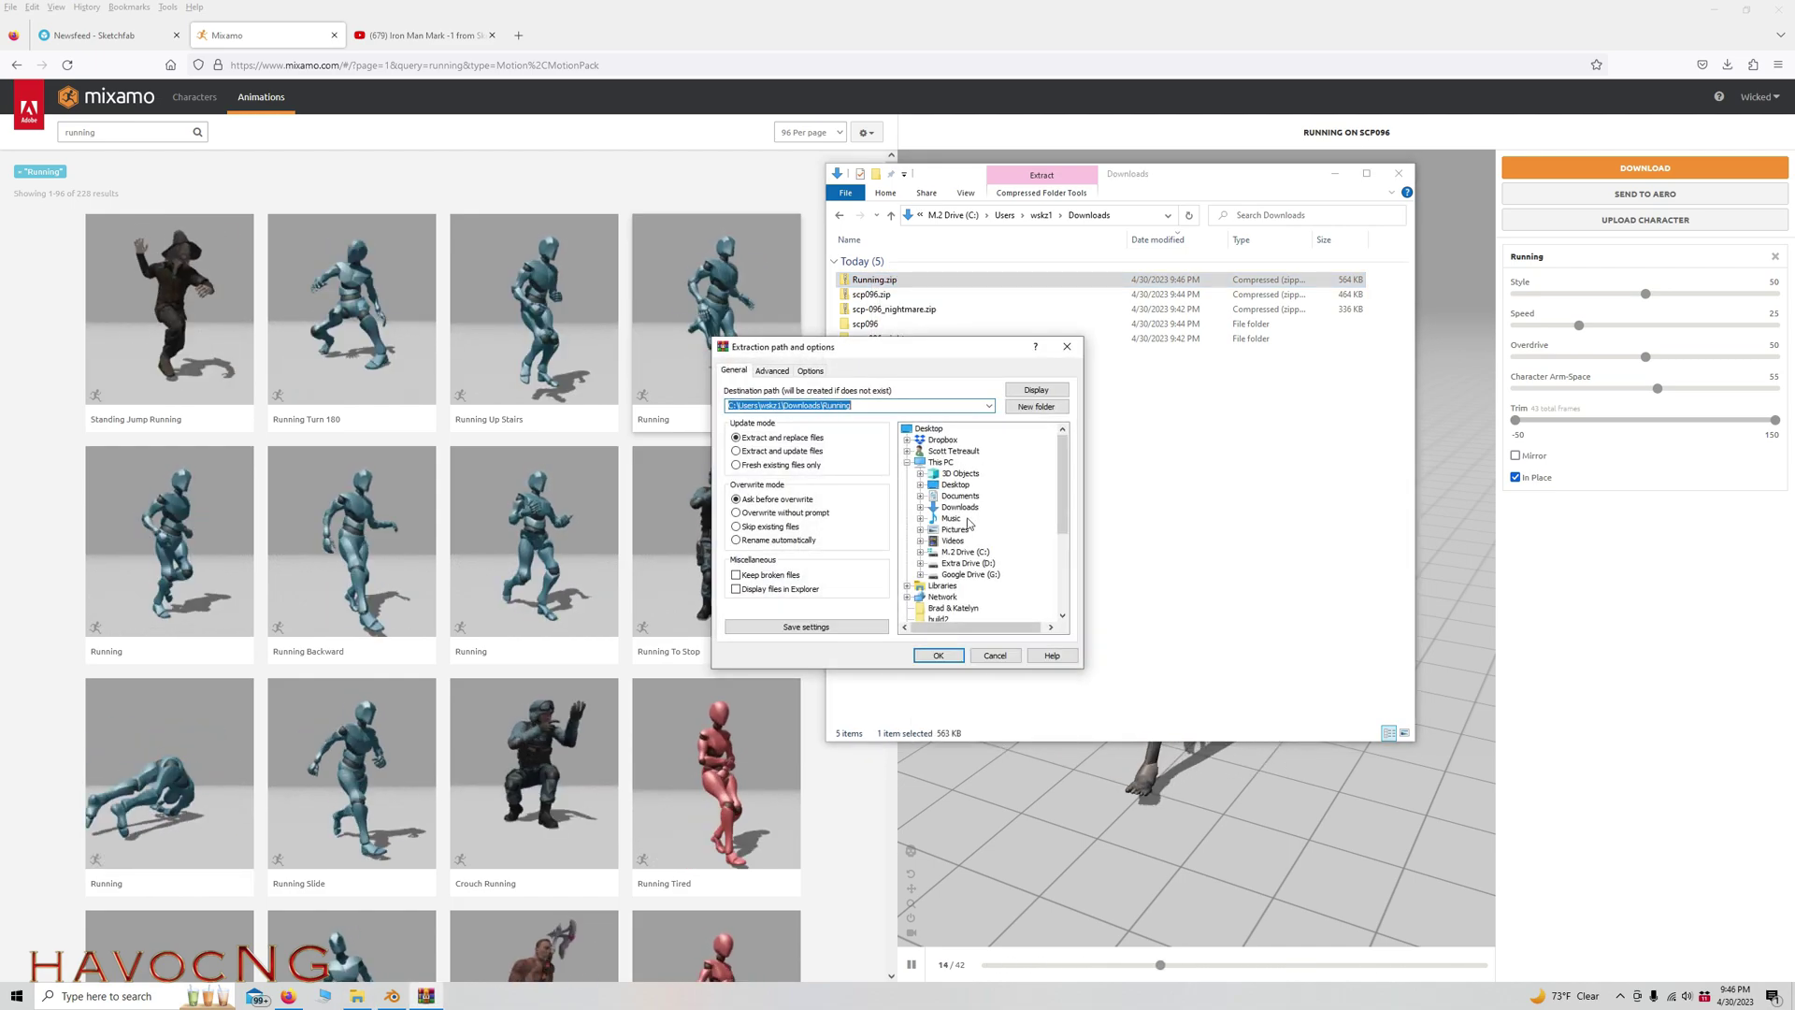
{"action": "left_click", "coordinate": [942, 656]}
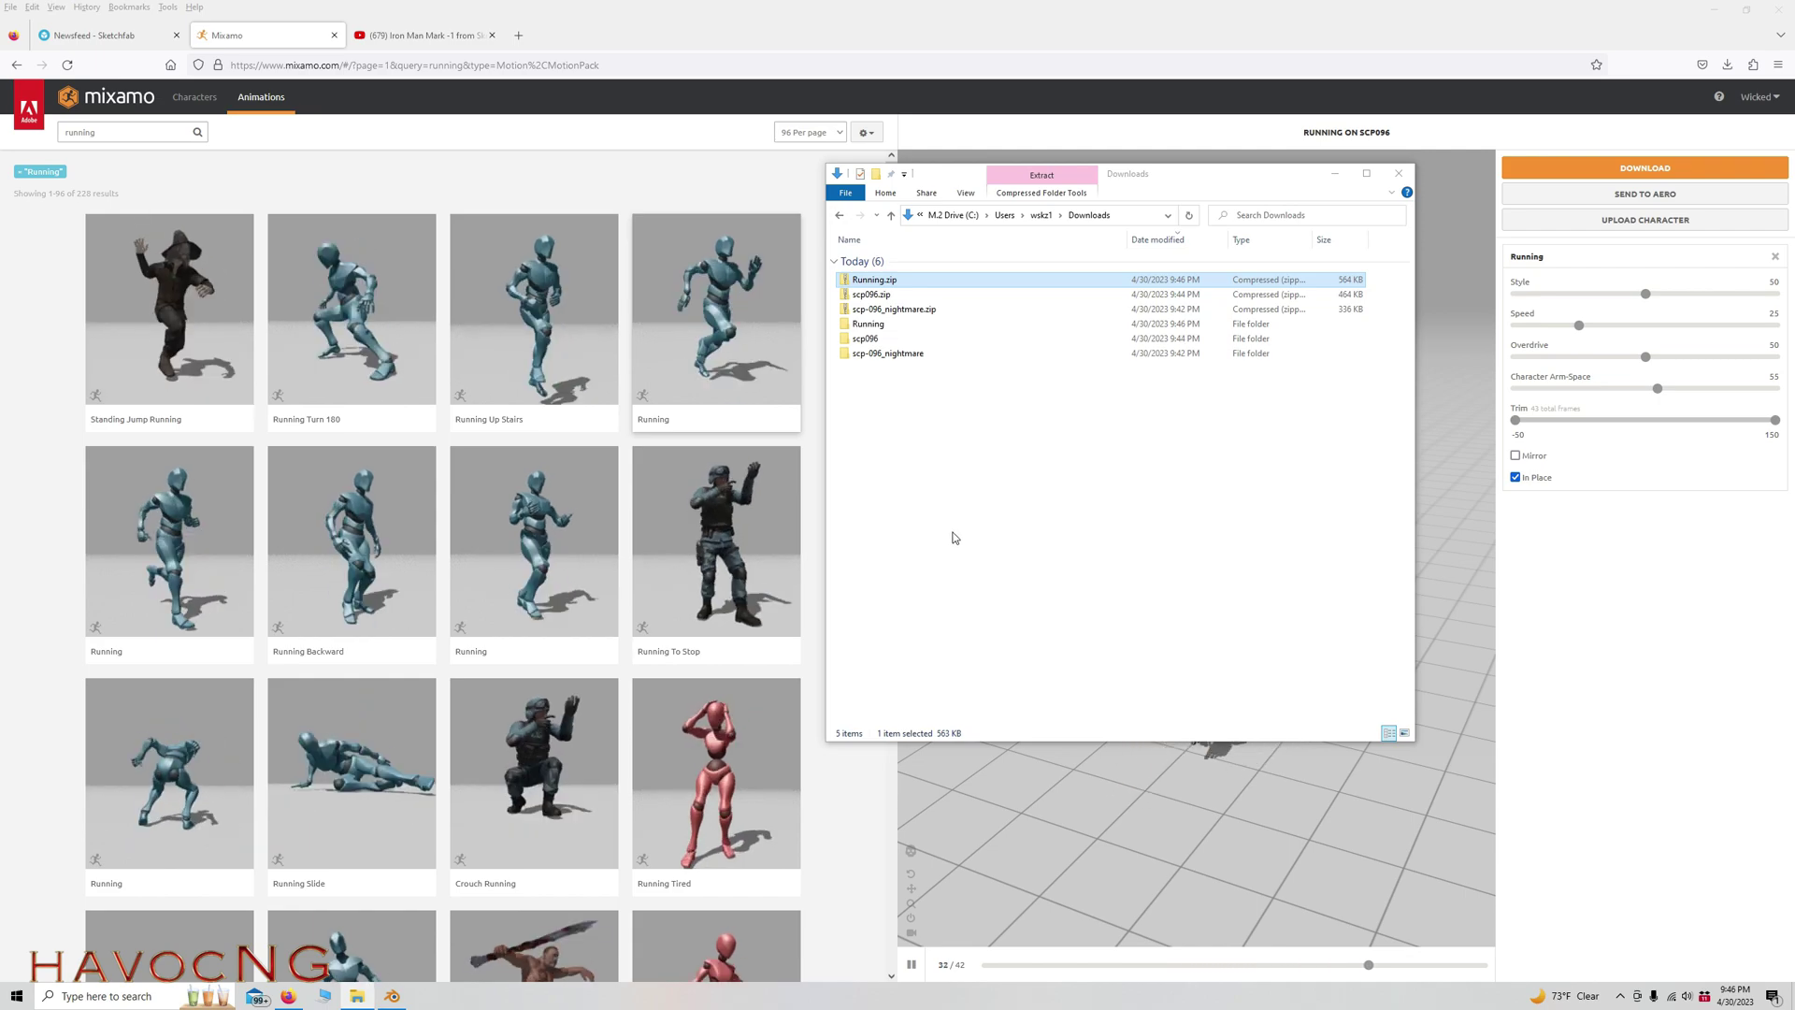
{"action": "double_click", "coordinate": [878, 327]}
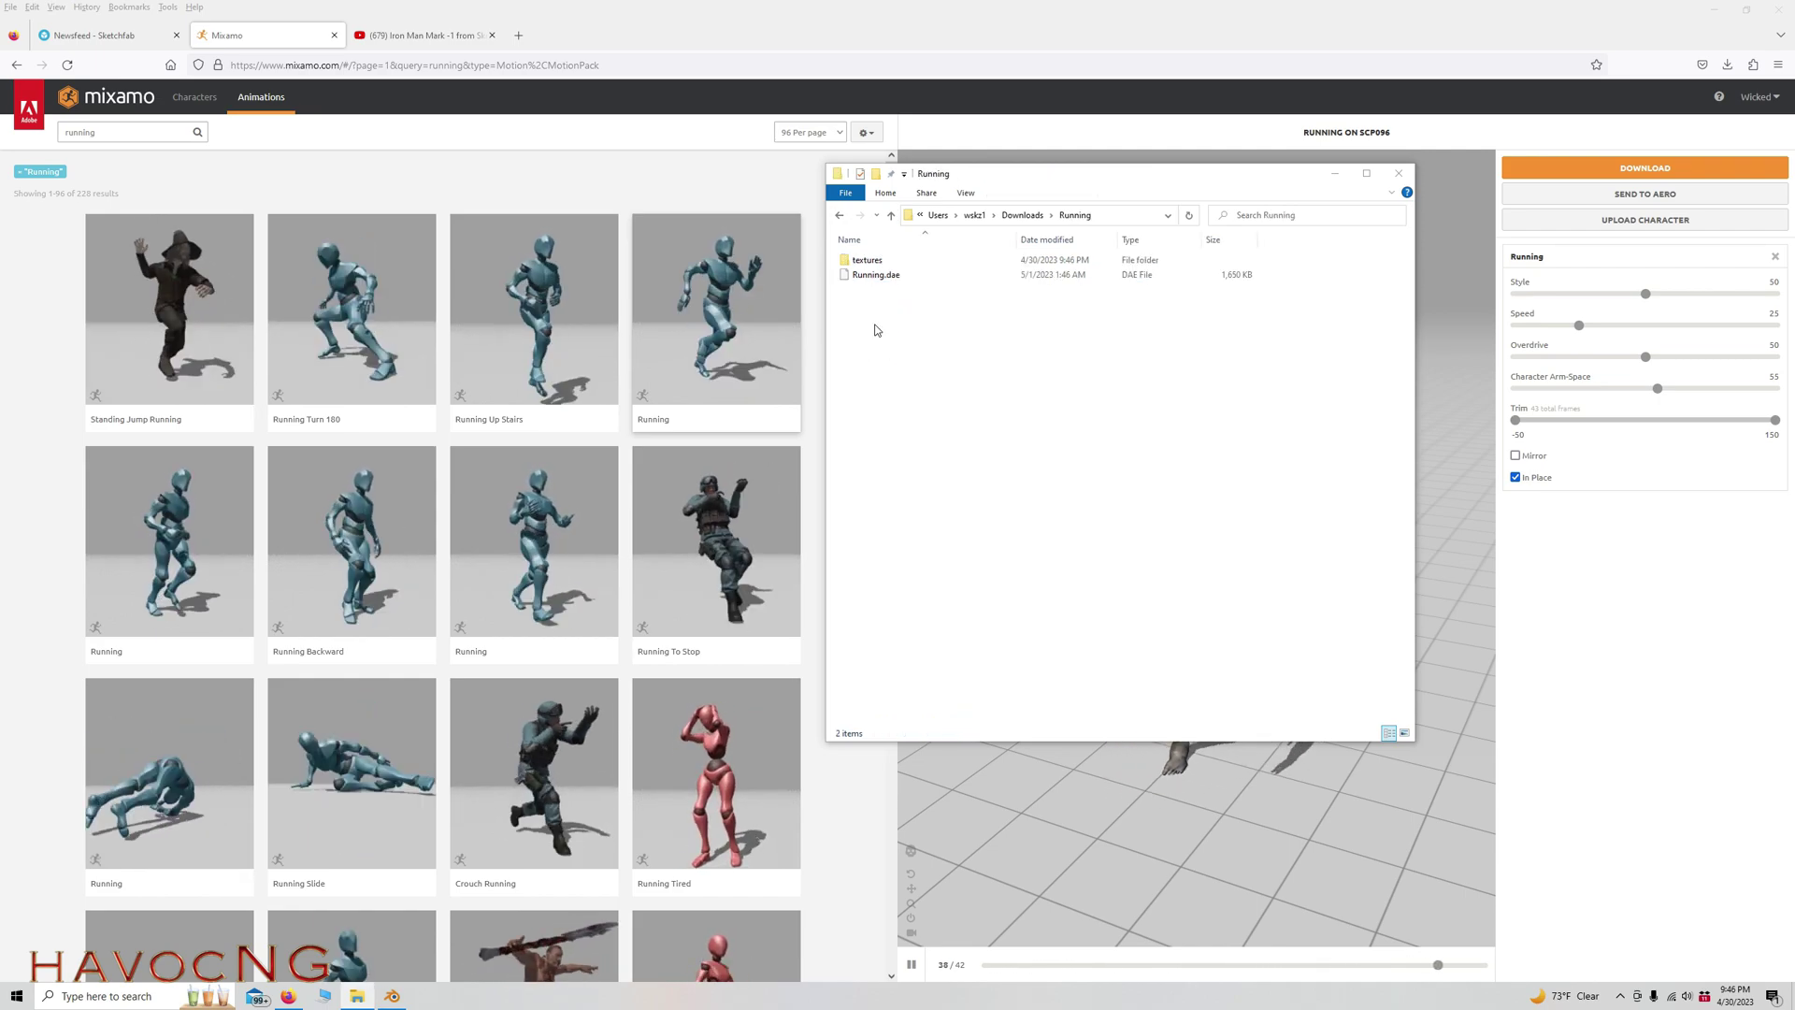
{"action": "double_click", "coordinate": [858, 262]}
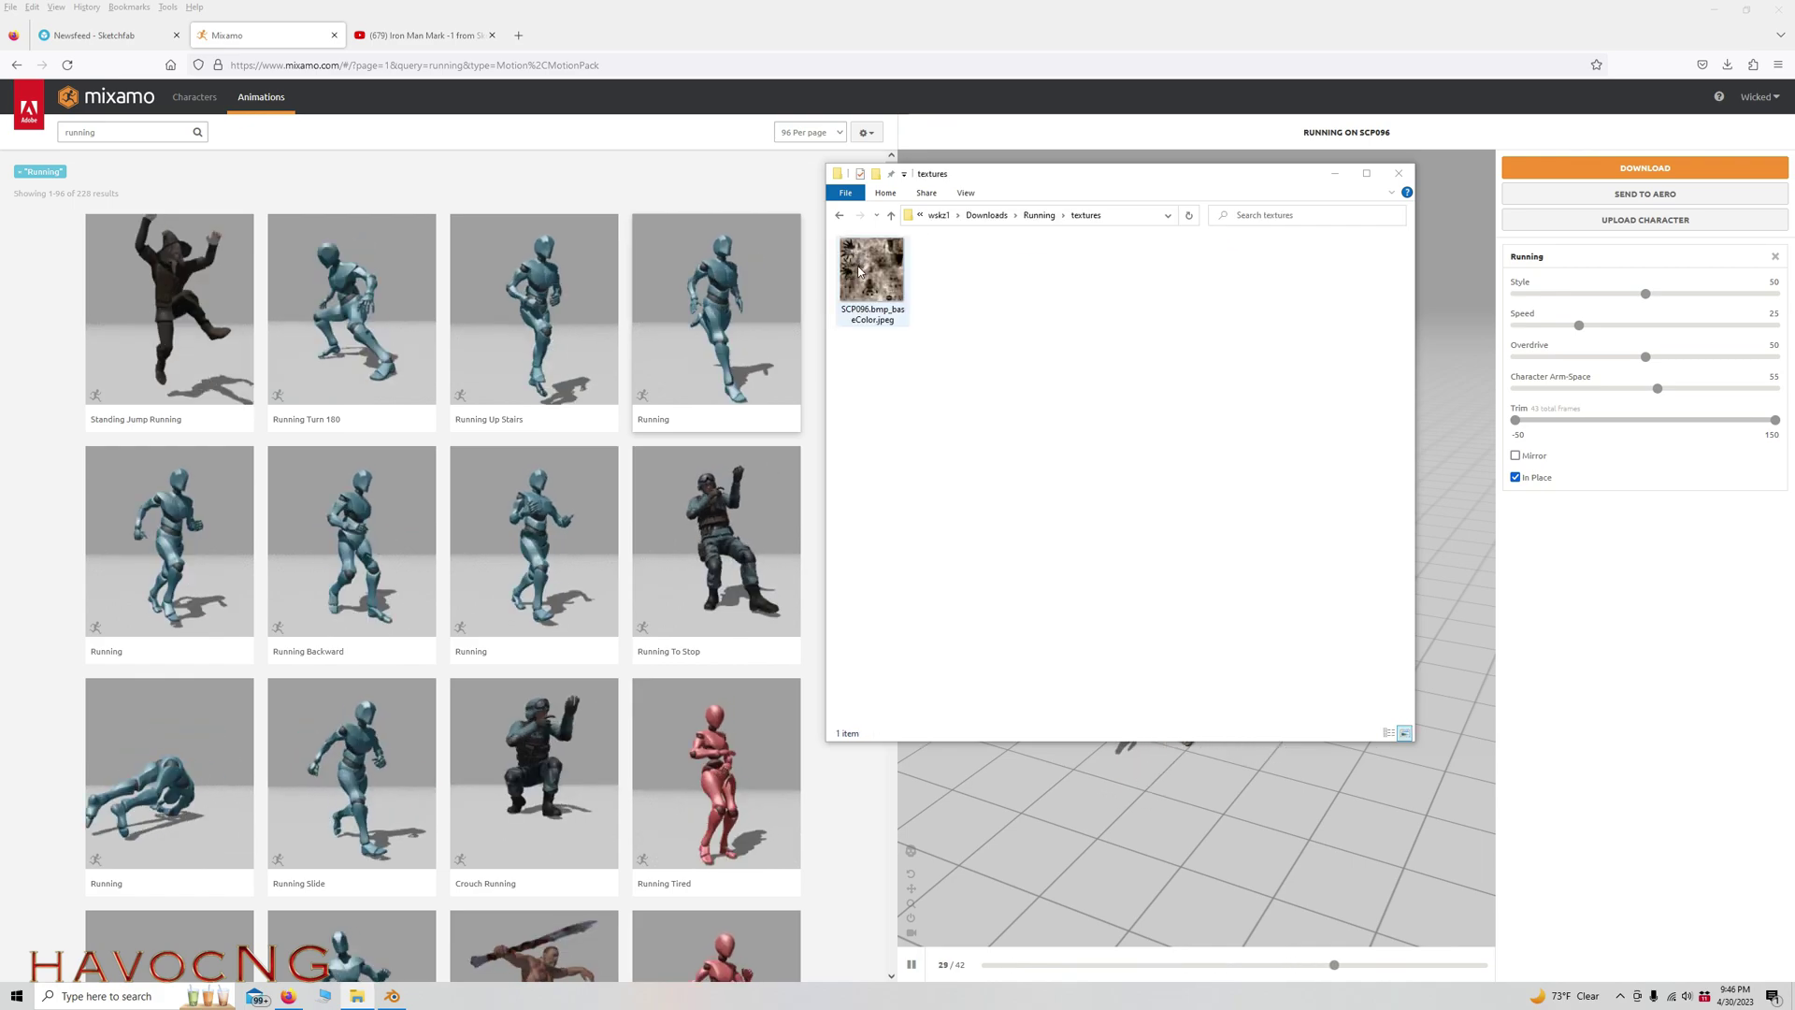
{"action": "left_click", "coordinate": [891, 216]}
{"action": "left_click", "coordinate": [891, 216]}
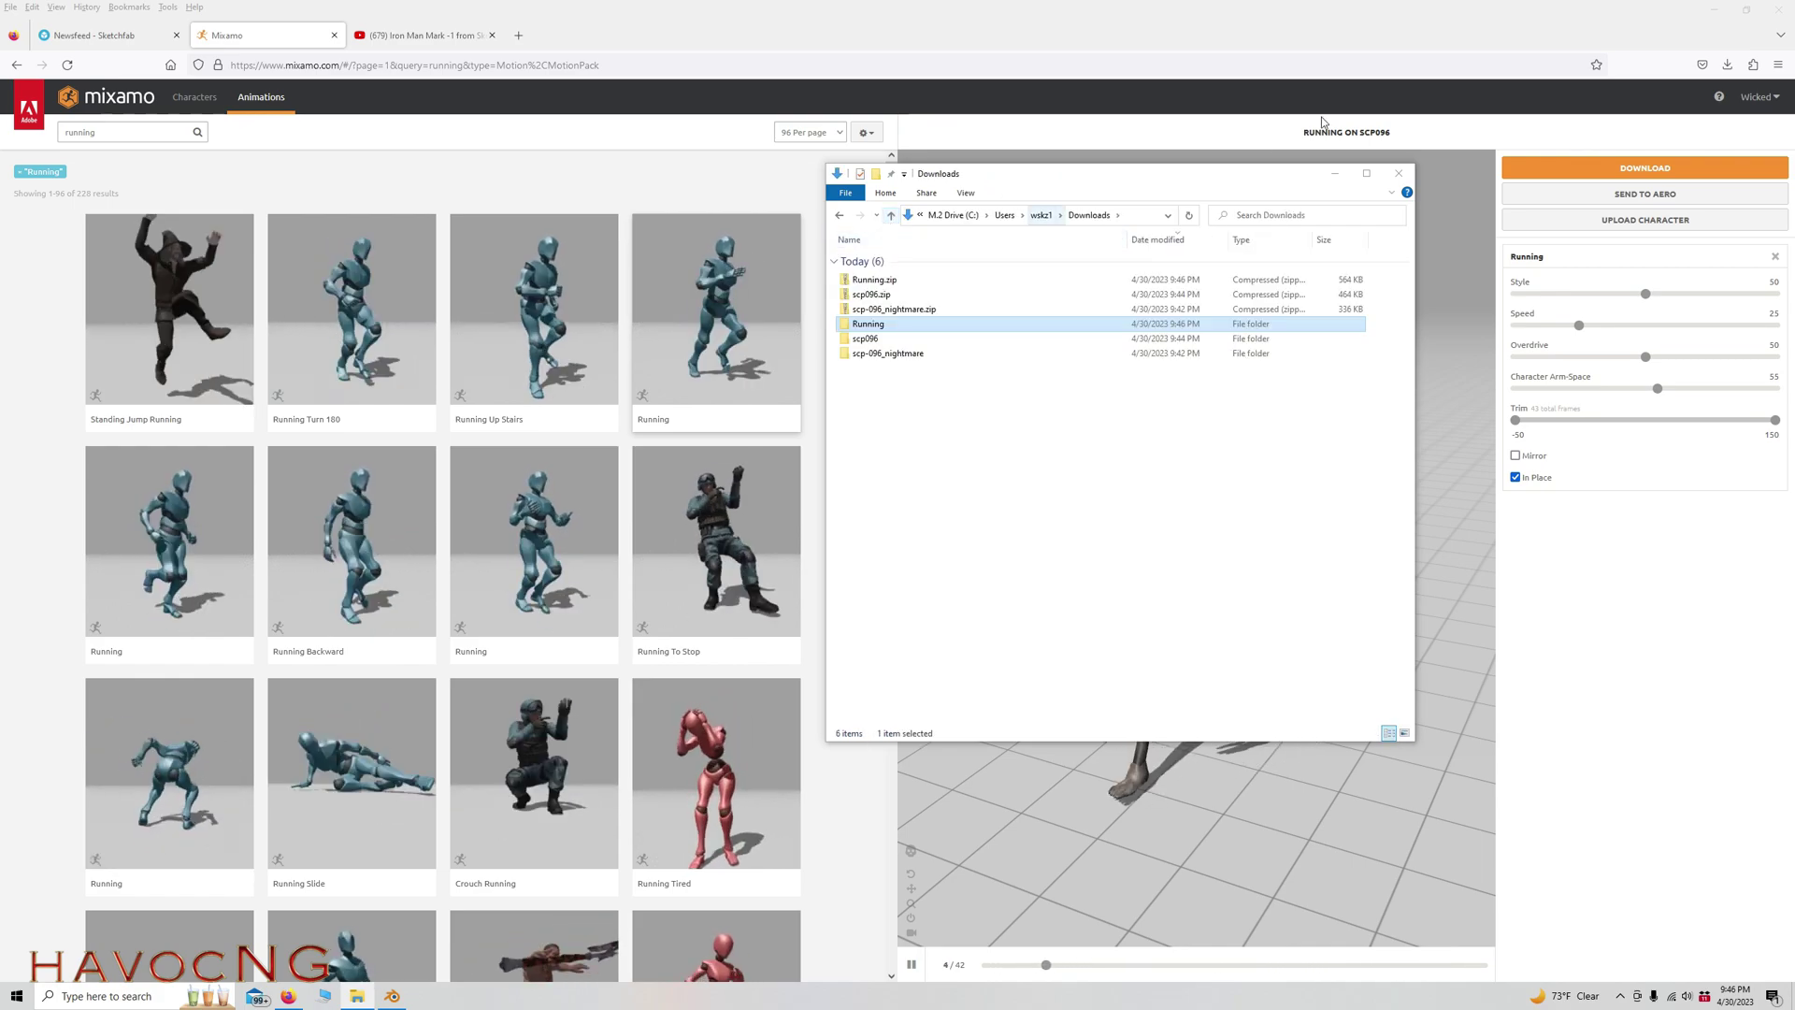
Minimize Firefox and close Blender without saving the untitled scene.
{"action": "left_click", "coordinate": [1718, 14]}
{"action": "left_click", "coordinate": [393, 996]}
{"action": "left_click", "coordinate": [1778, 8]}
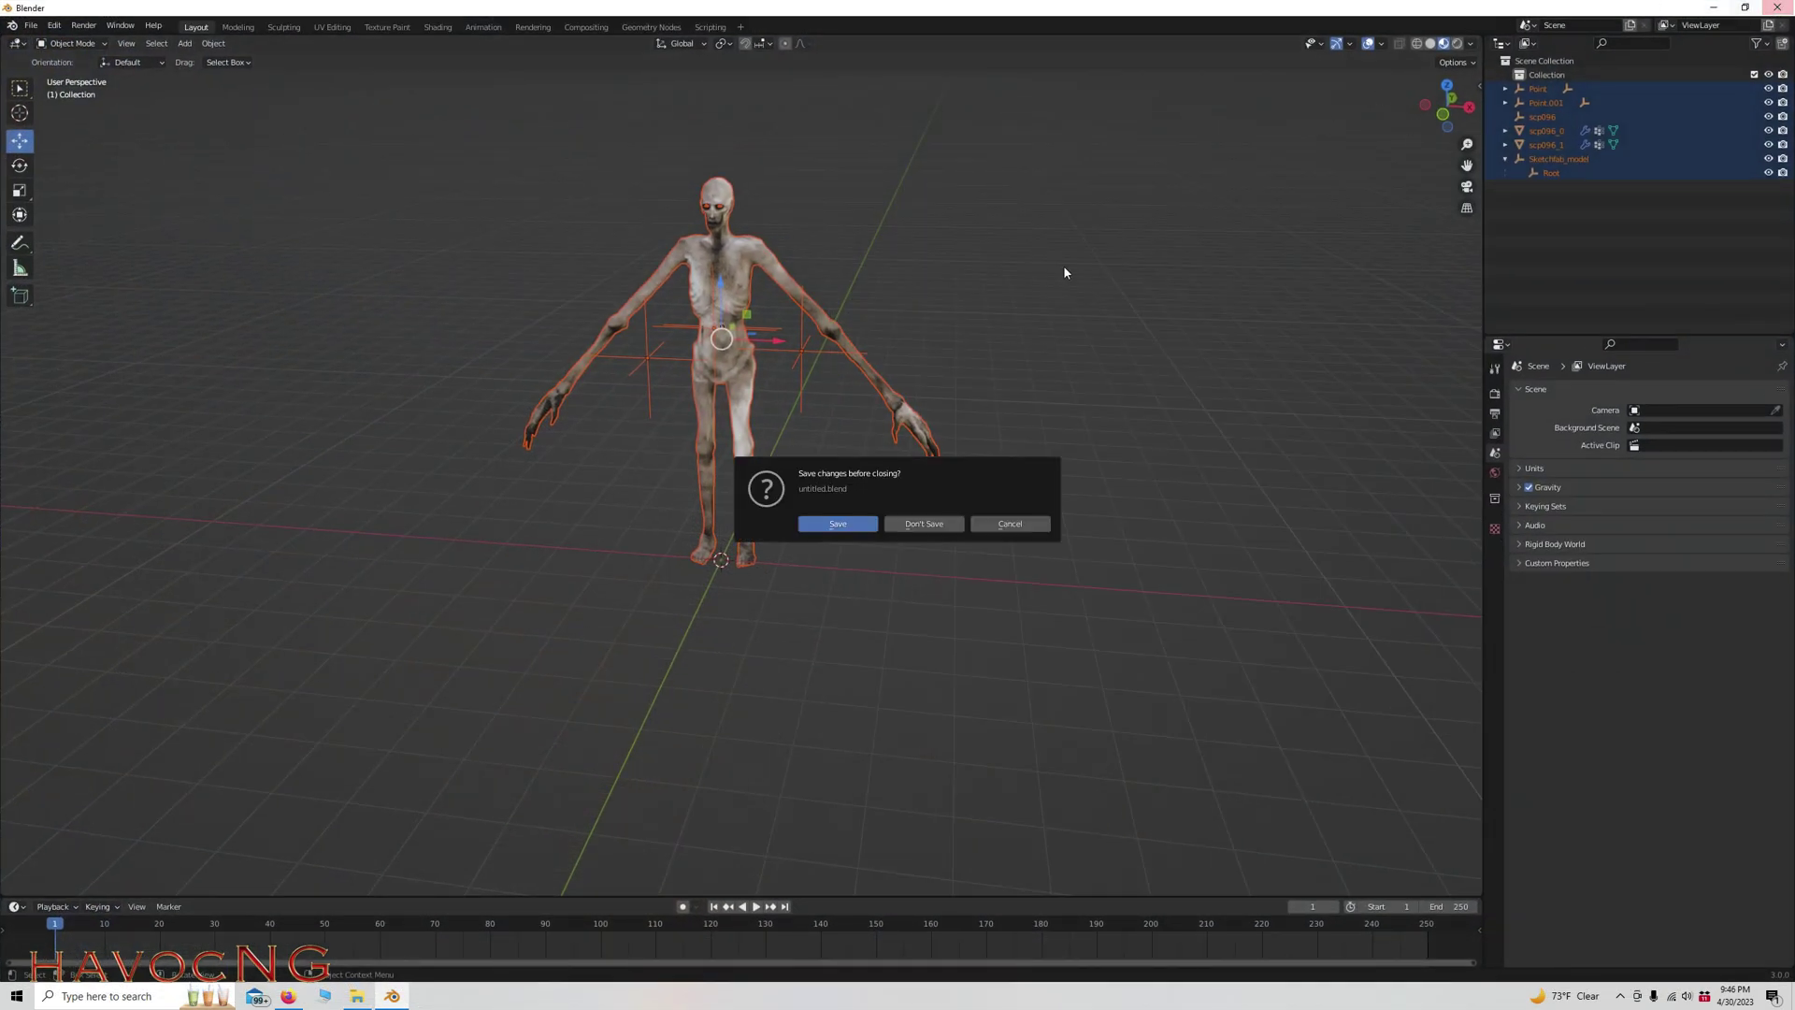
{"action": "left_click", "coordinate": [936, 525]}
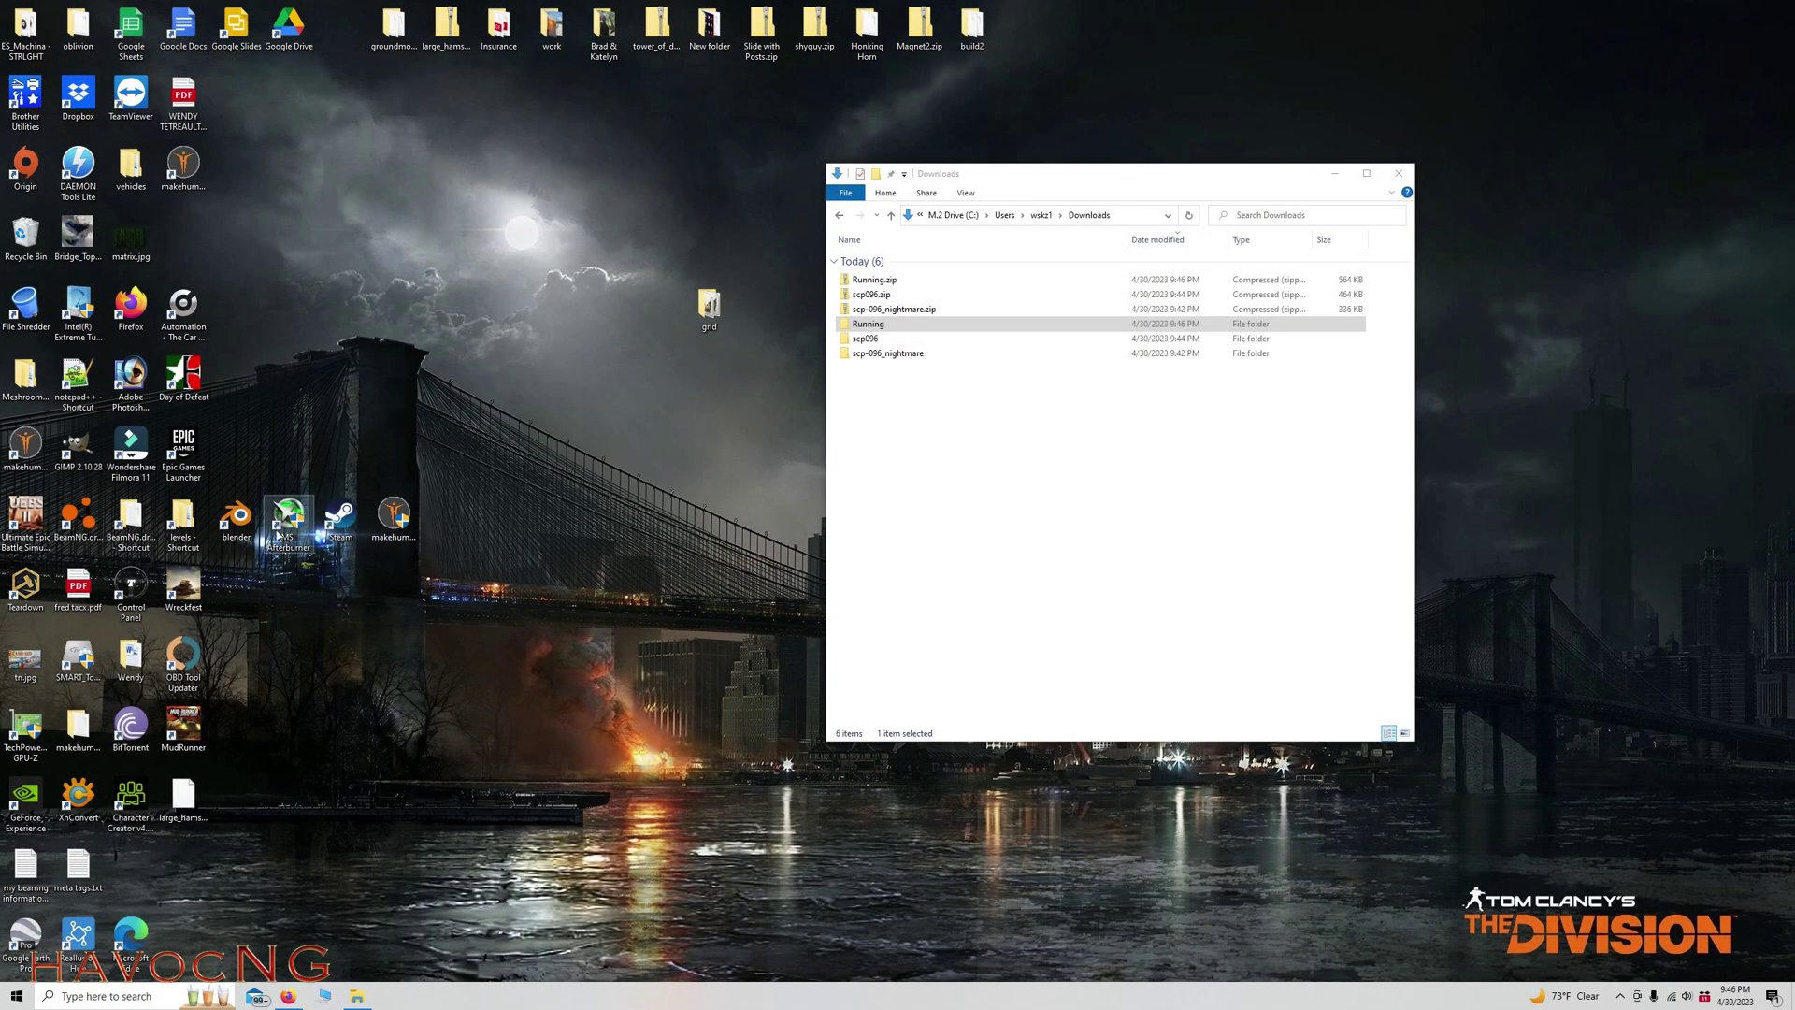
Open the BeamNG.drive 0.28 mods folder and go to levels/Altitude/art/shapes inside Altitude.zip.
{"action": "double_click", "coordinate": [125, 520]}
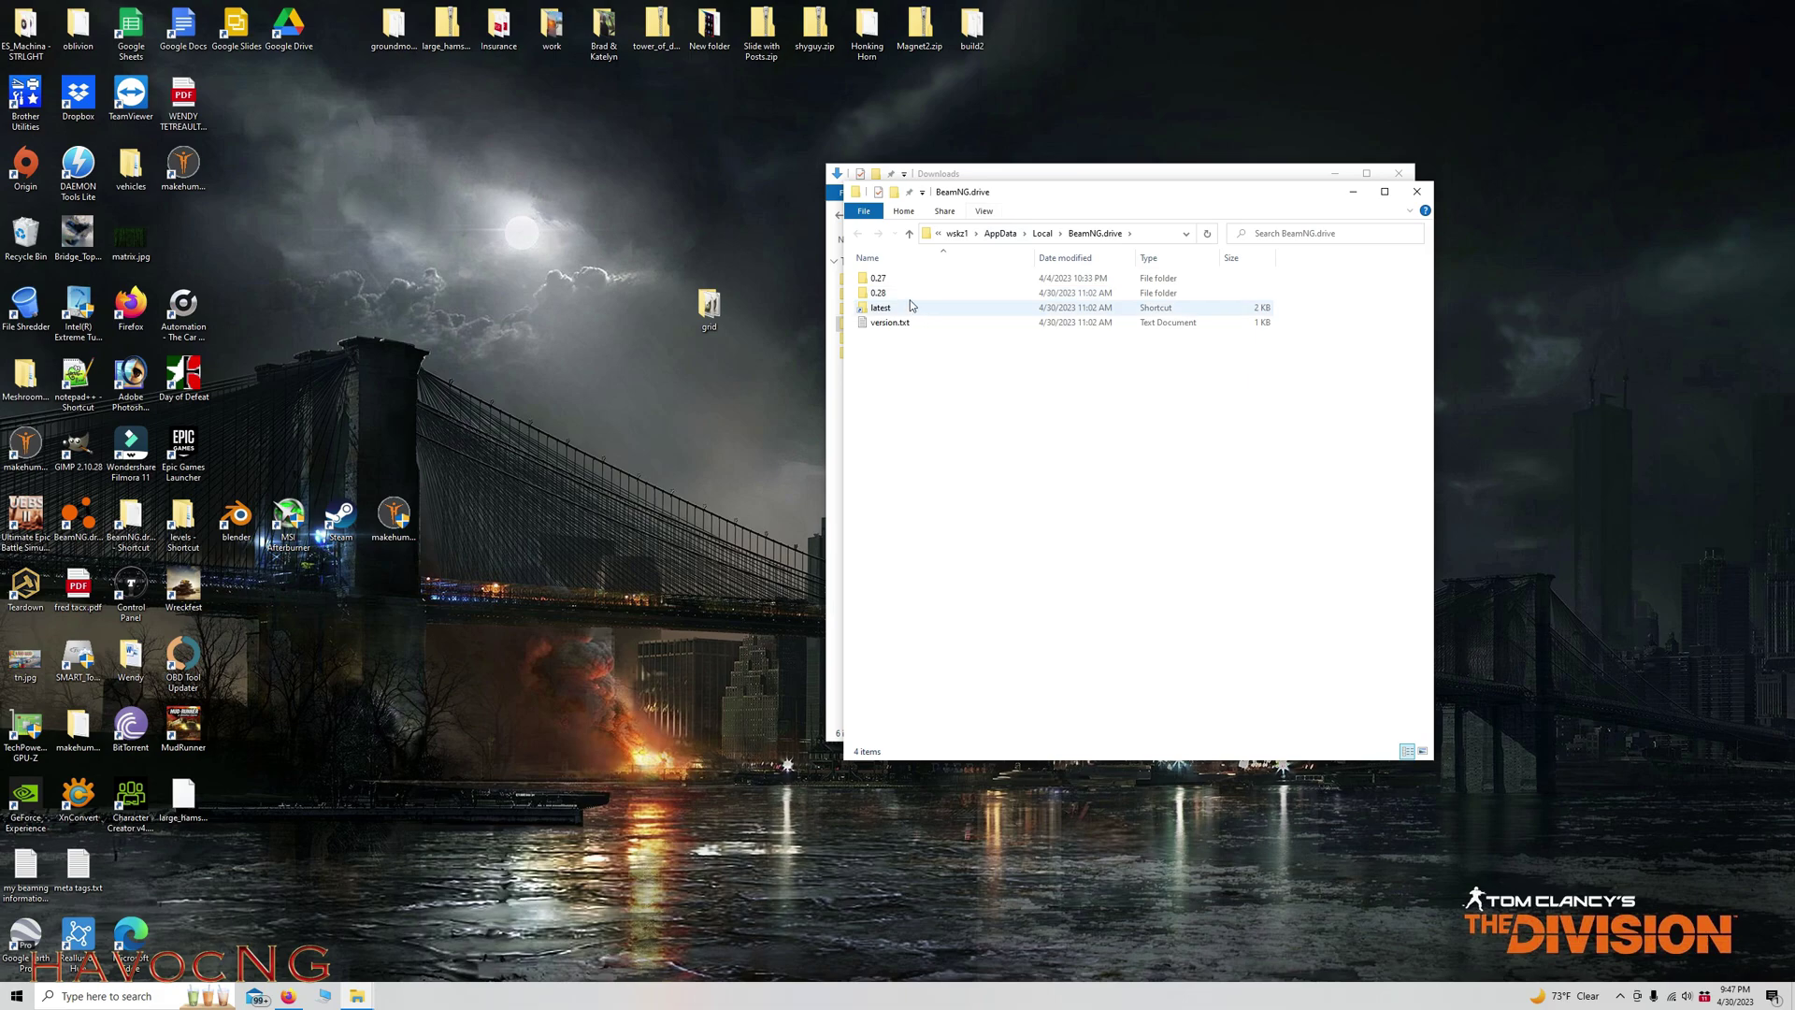
{"action": "double_click", "coordinate": [883, 292]}
{"action": "left_click_drag", "start_coordinate": [1045, 196], "coordinate": [339, 204]}
{"action": "double_click", "coordinate": [201, 330]}
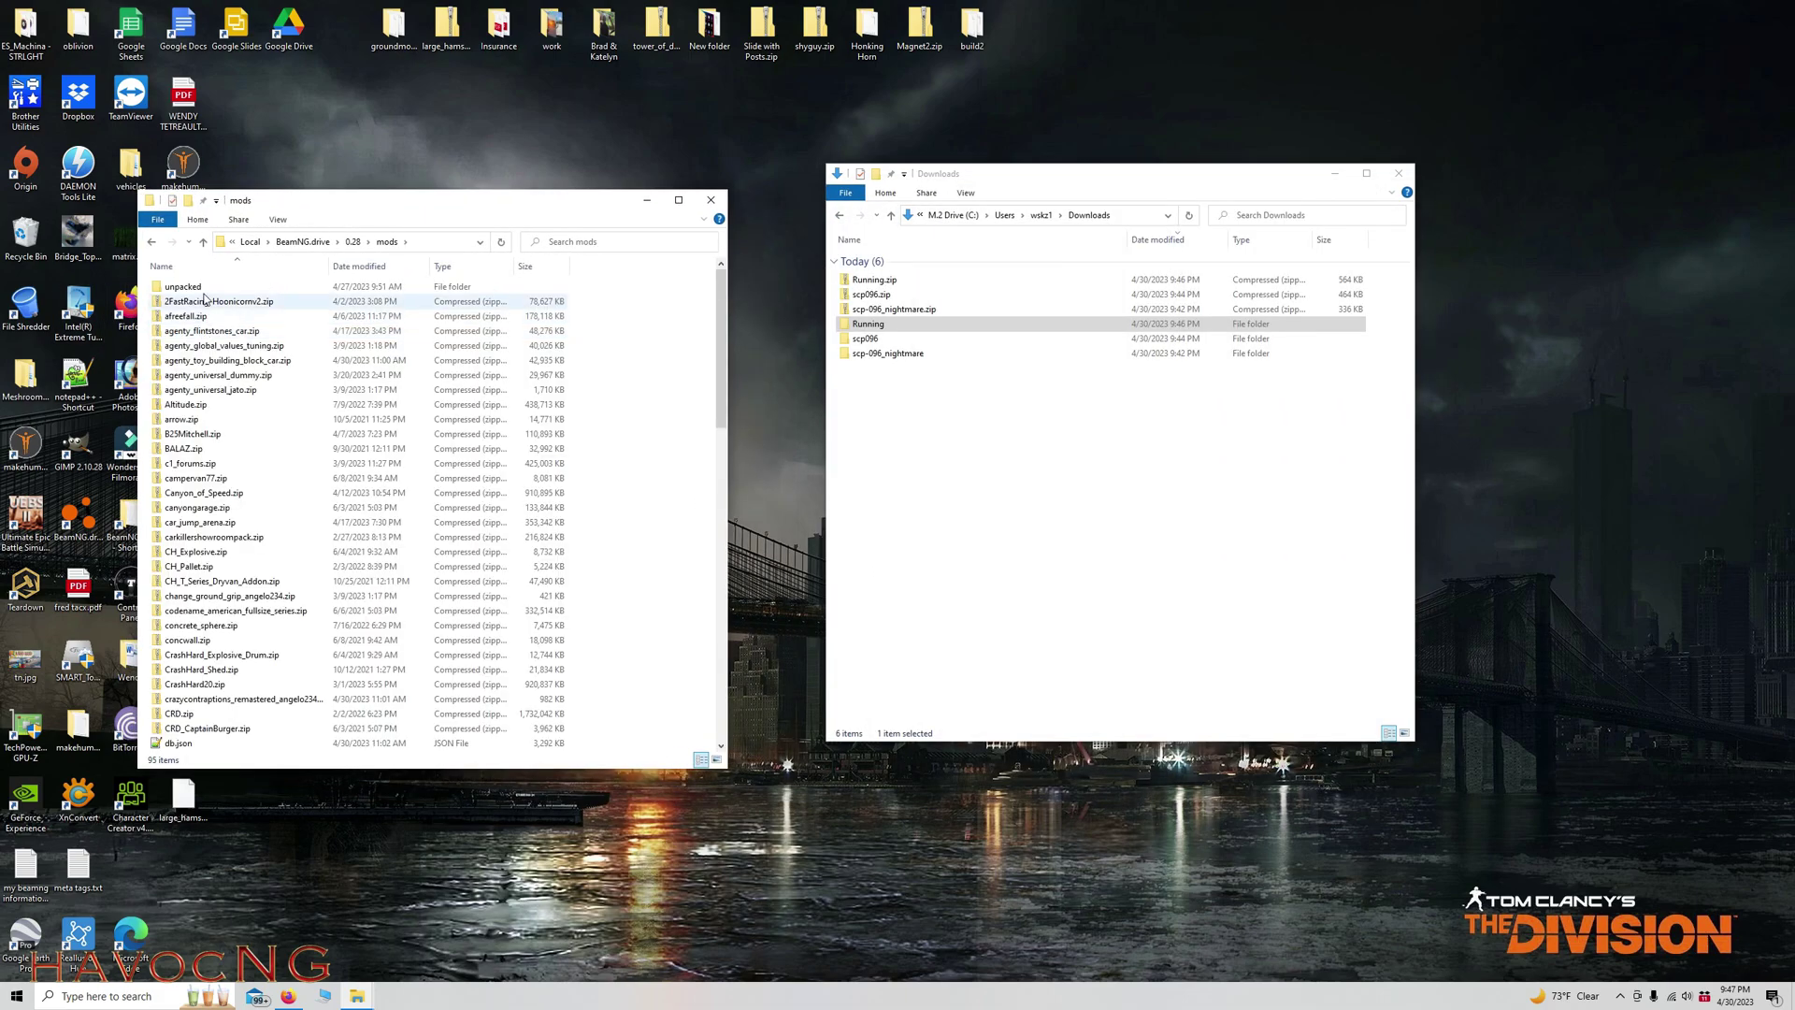
{"action": "double_click", "coordinate": [199, 405]}
{"action": "double_click", "coordinate": [196, 290]}
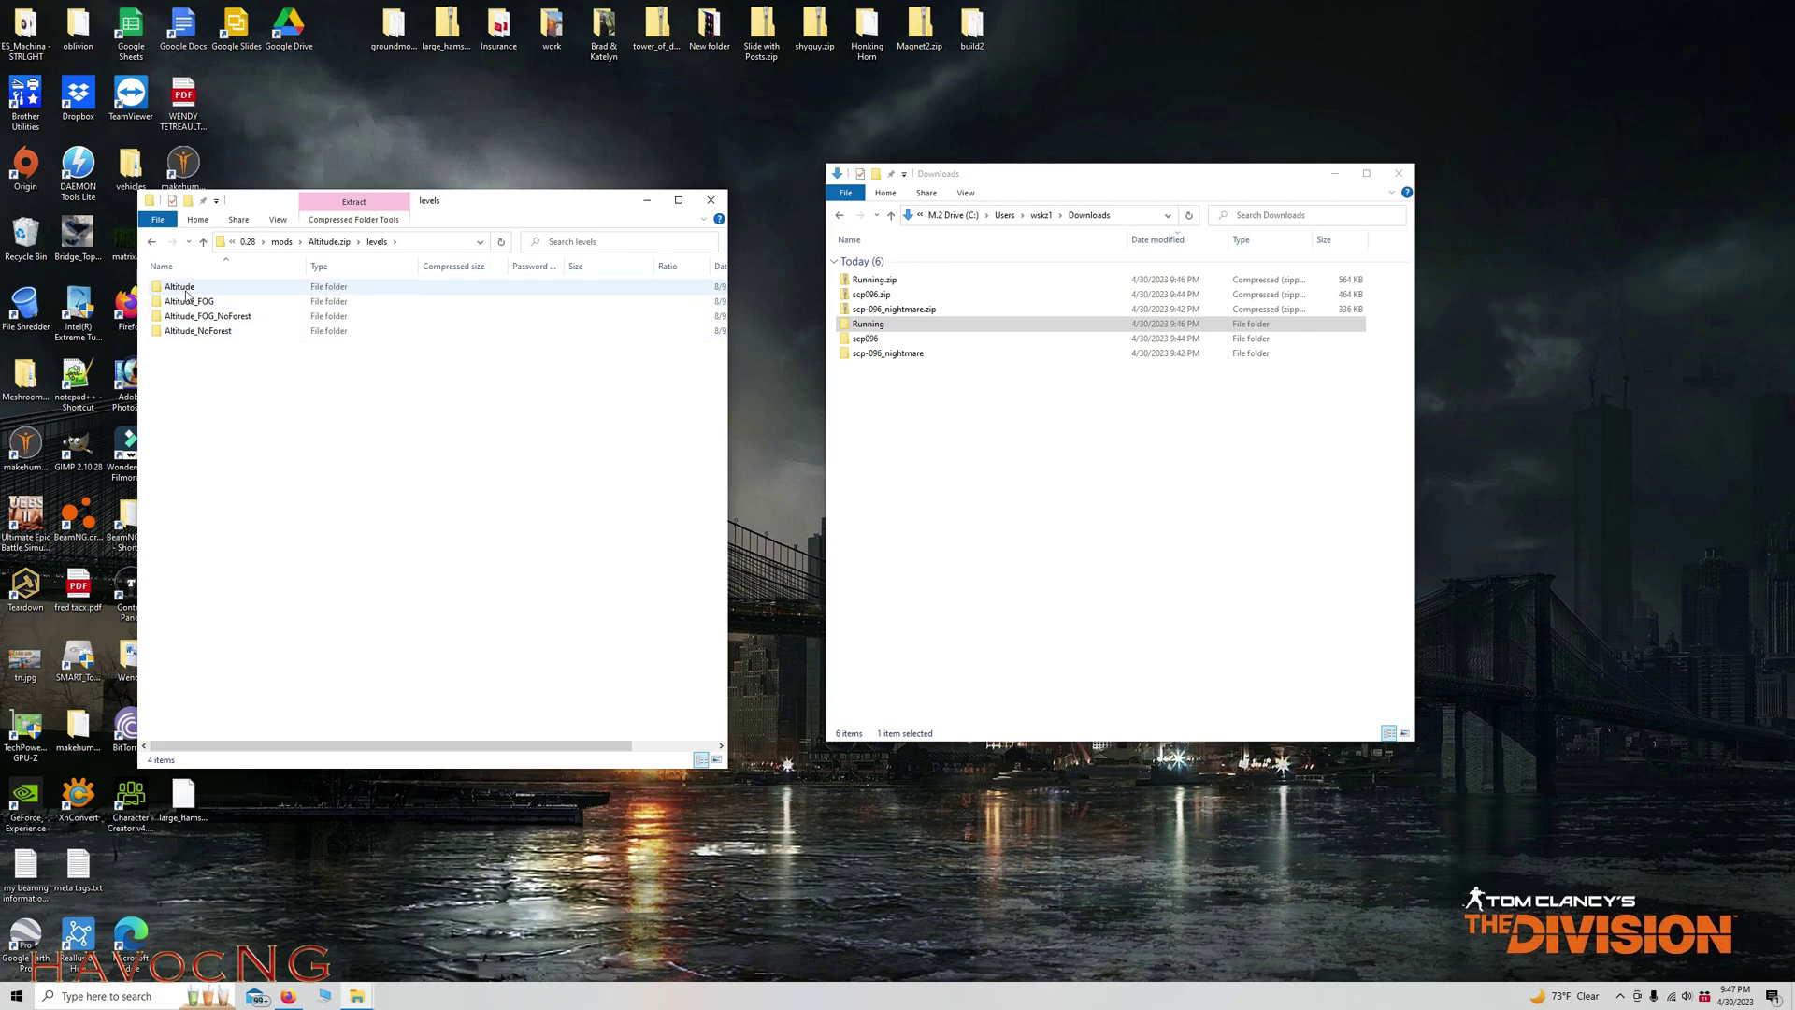
{"action": "double_click", "coordinate": [186, 291]}
{"action": "double_click", "coordinate": [188, 291]}
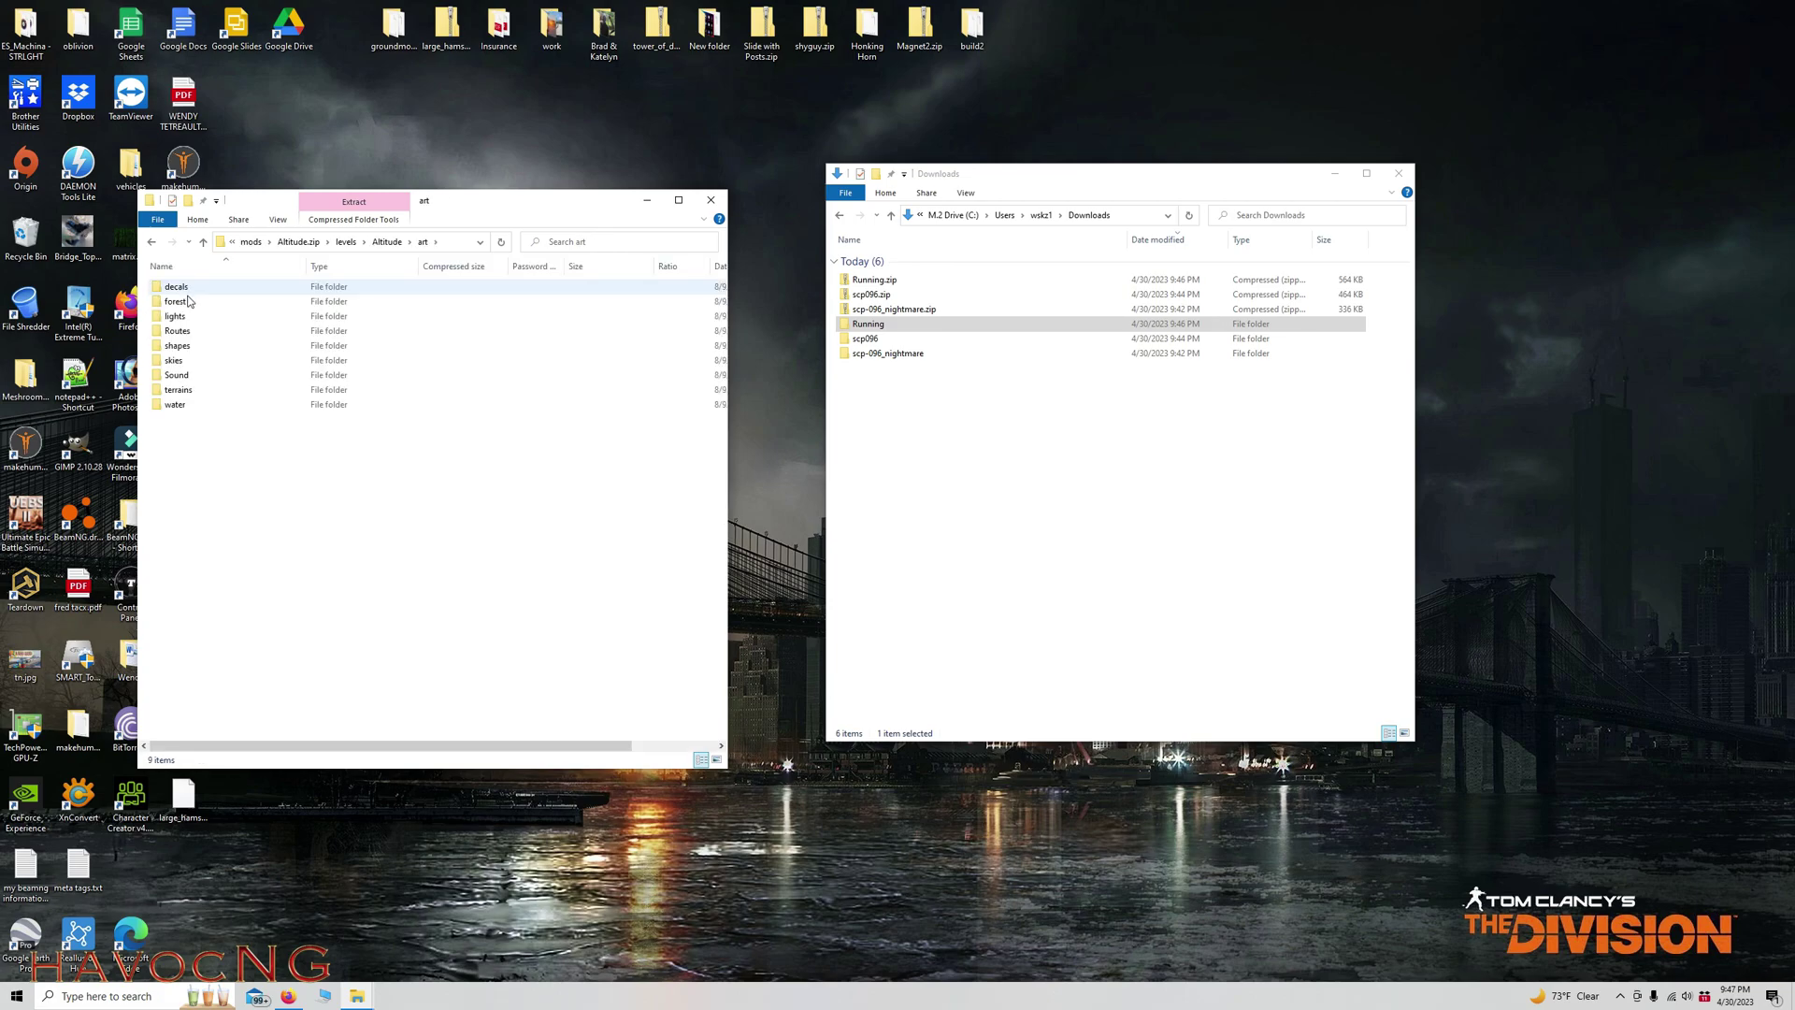
{"action": "double_click", "coordinate": [178, 346]}
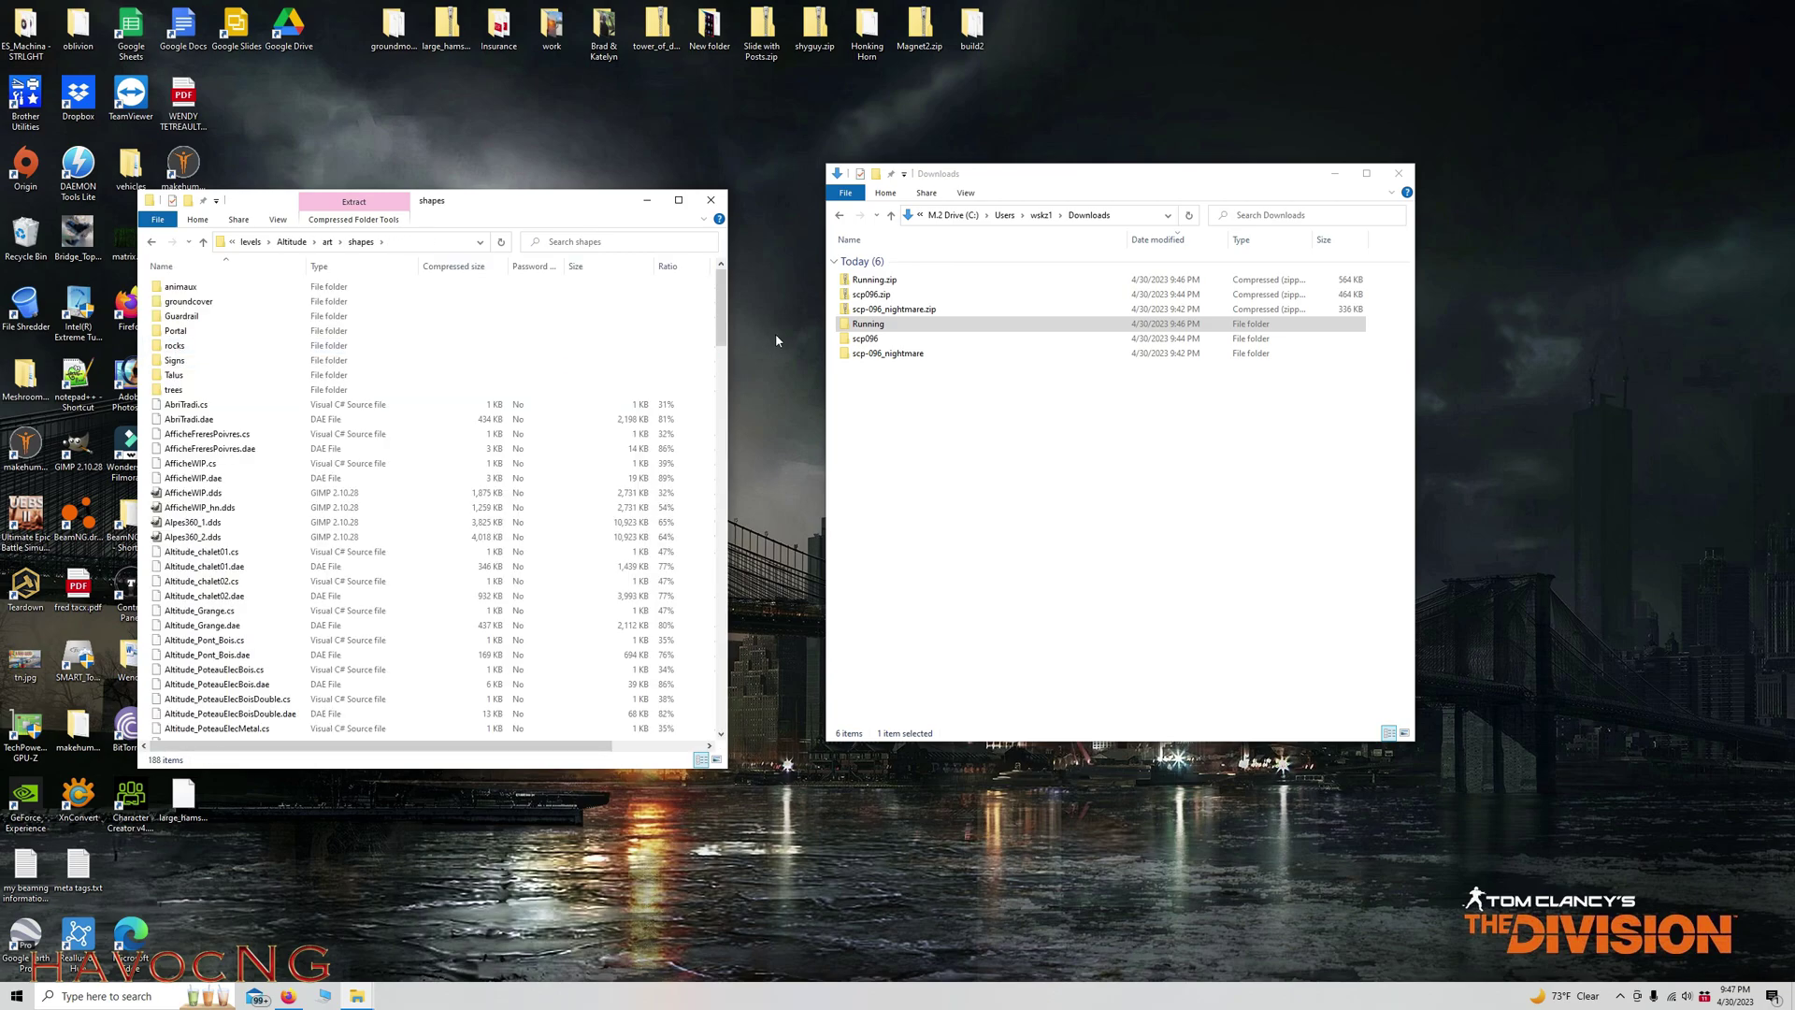
Copy the Running folder from Downloads into the shapes folder of Altitude.zip and open the copy.
{"action": "left_click", "coordinate": [861, 328]}
{"action": "left_click_drag", "start_coordinate": [895, 330], "coordinate": [582, 479]}
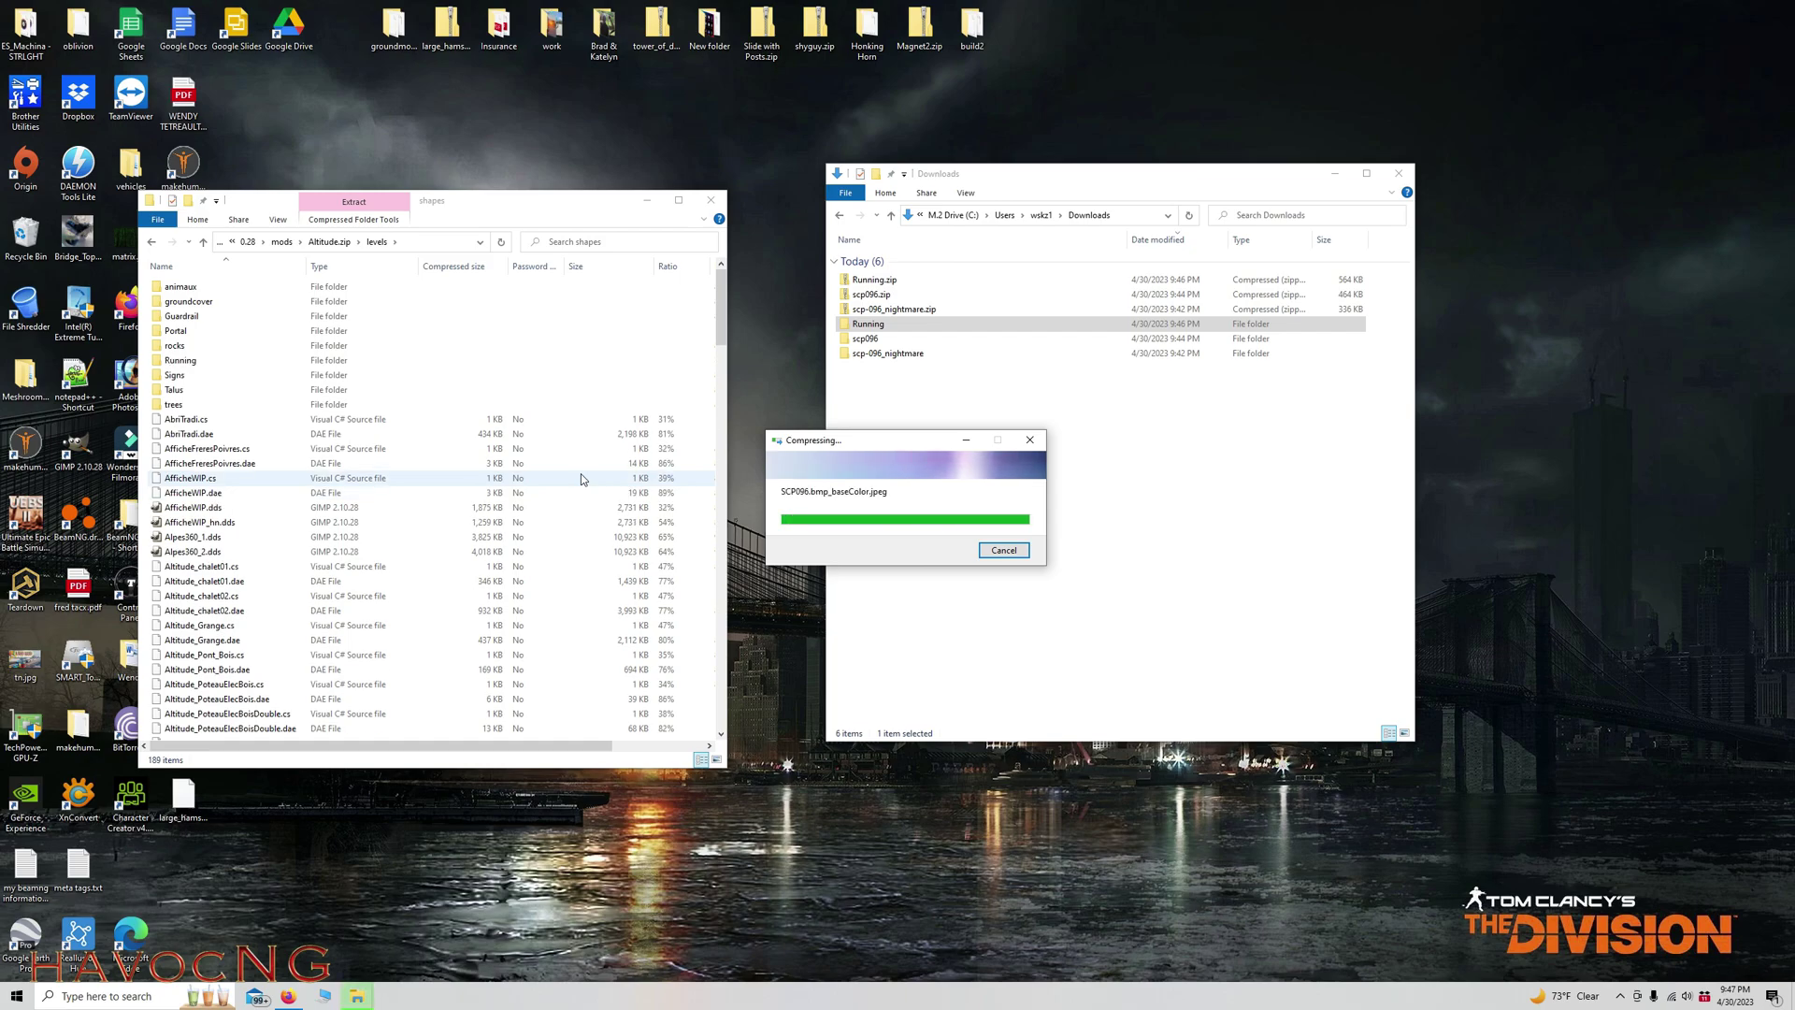
{"action": "double_click", "coordinate": [181, 359]}
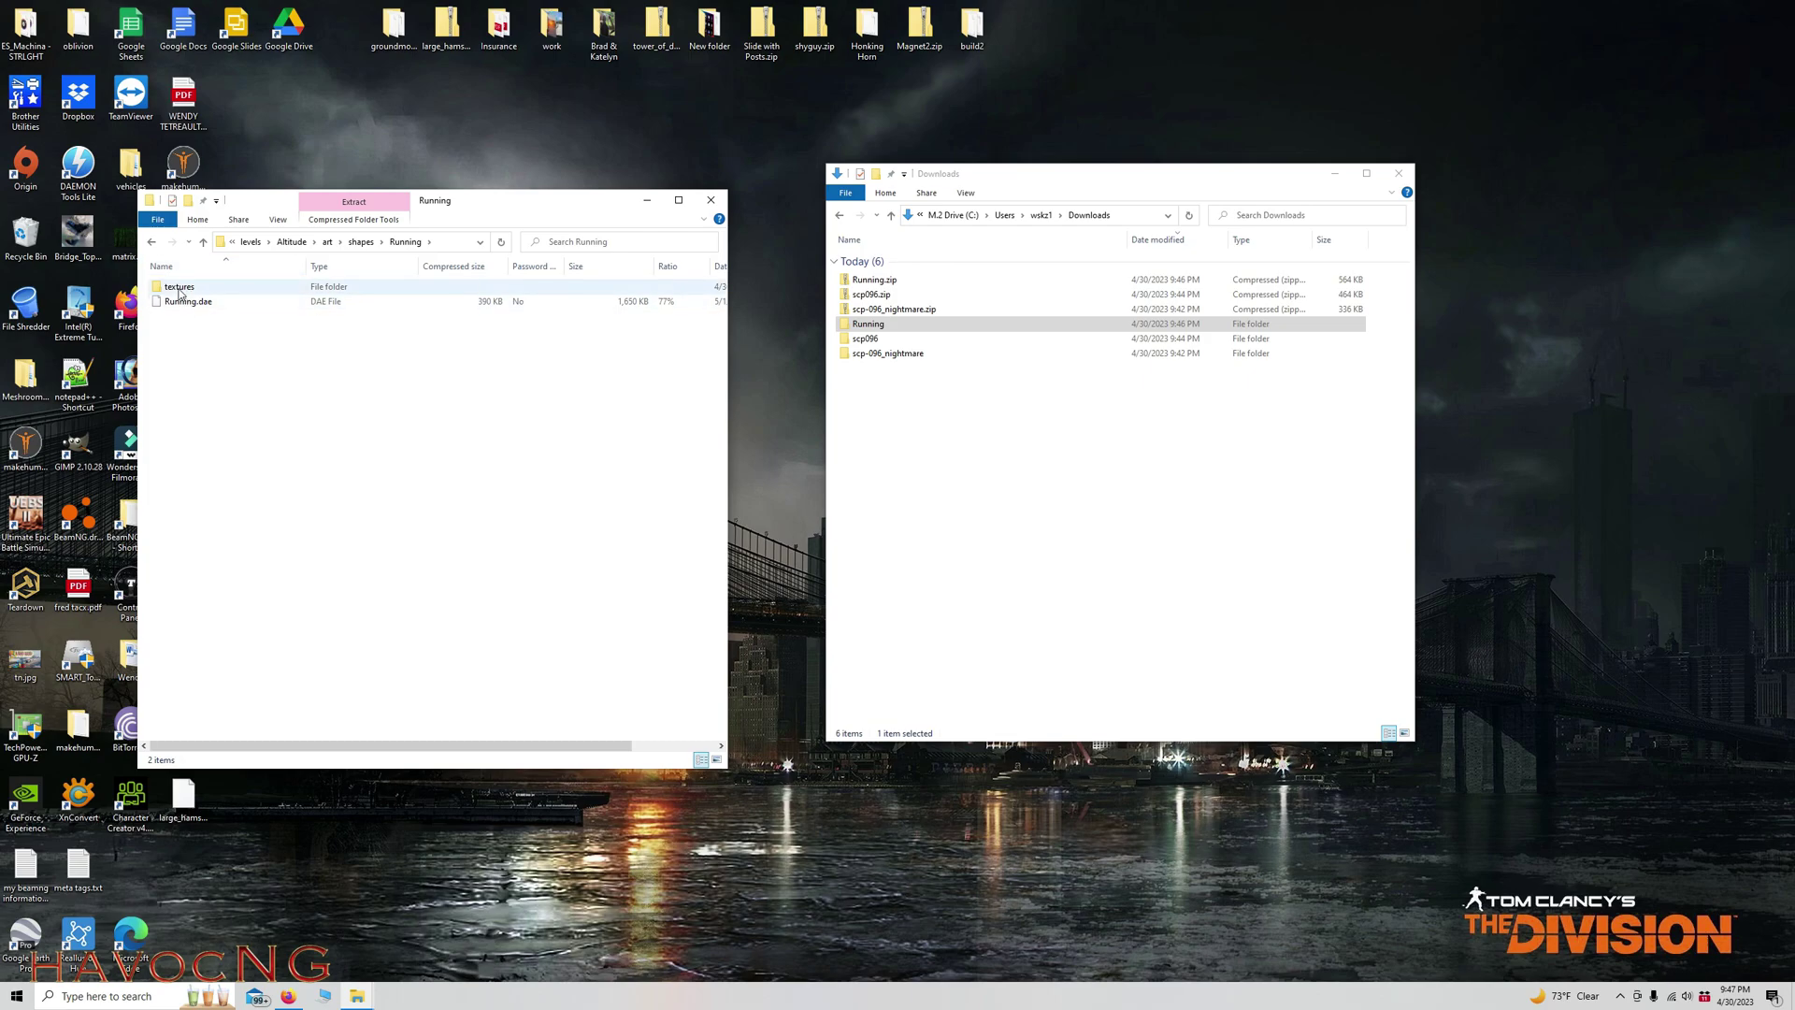
Close both folder windows and launch BeamNG.drive.
{"action": "left_click", "coordinate": [724, 201]}
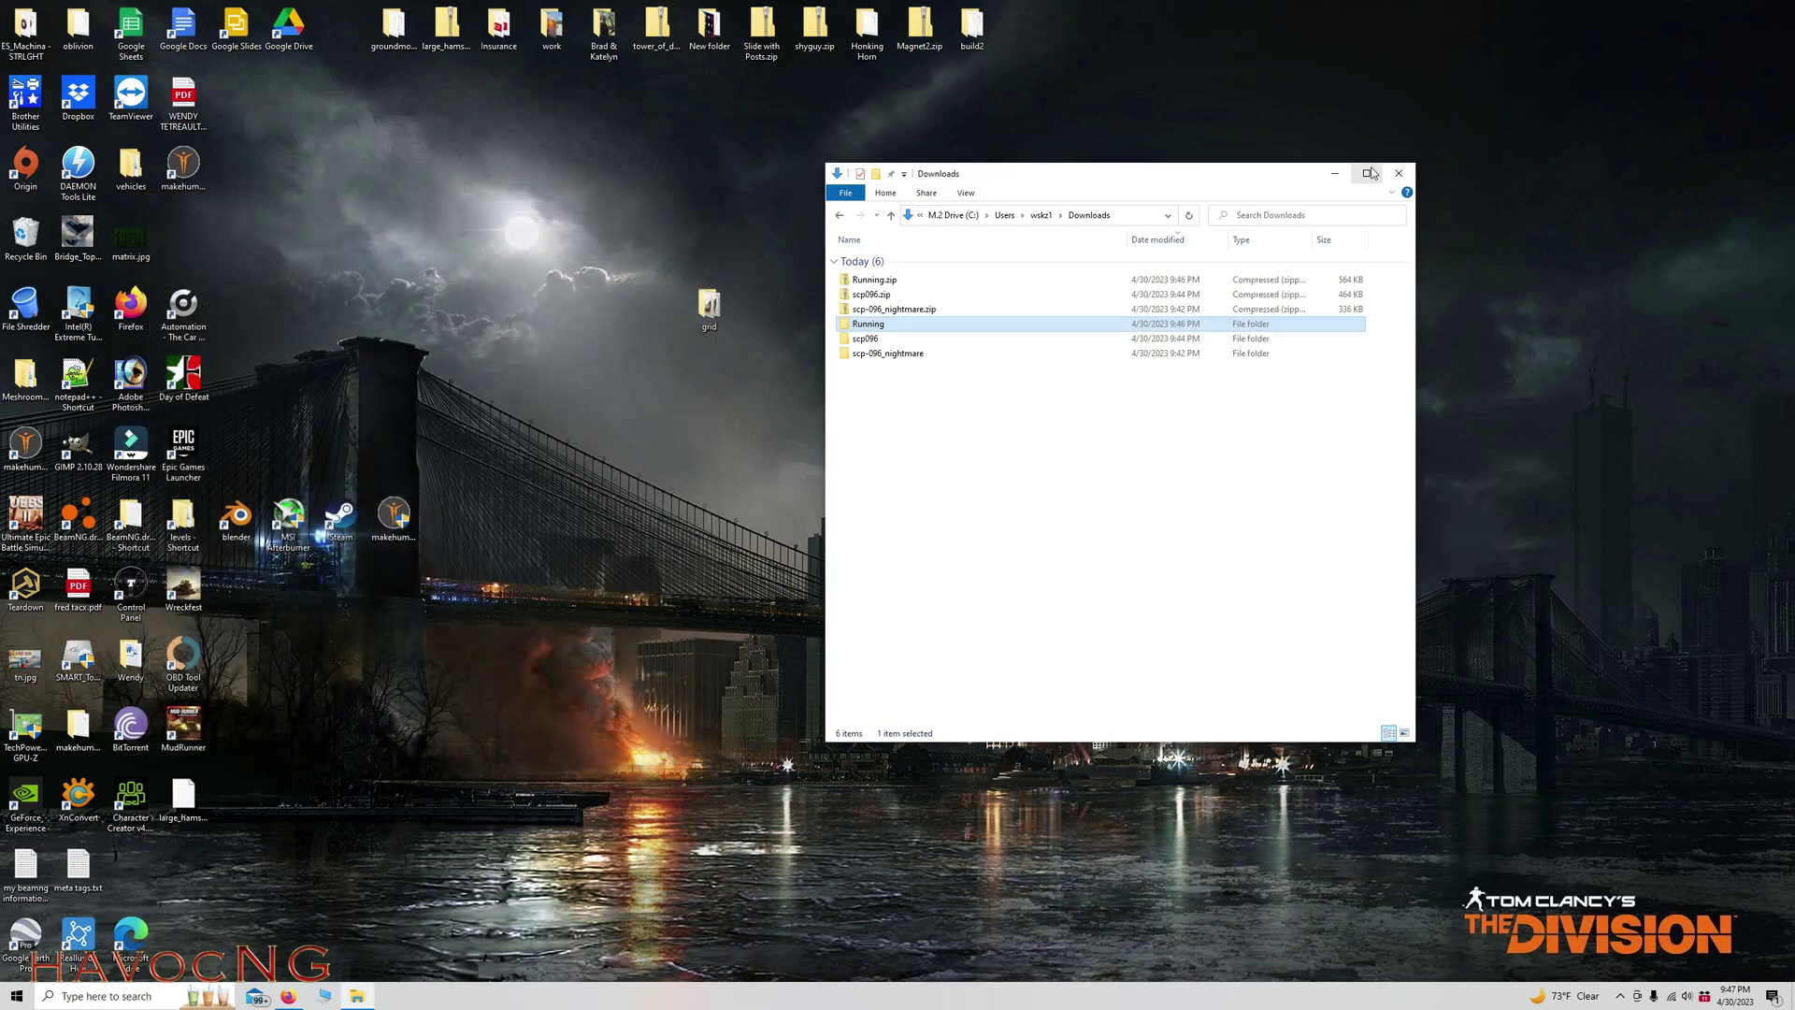
{"action": "left_click", "coordinate": [1398, 174]}
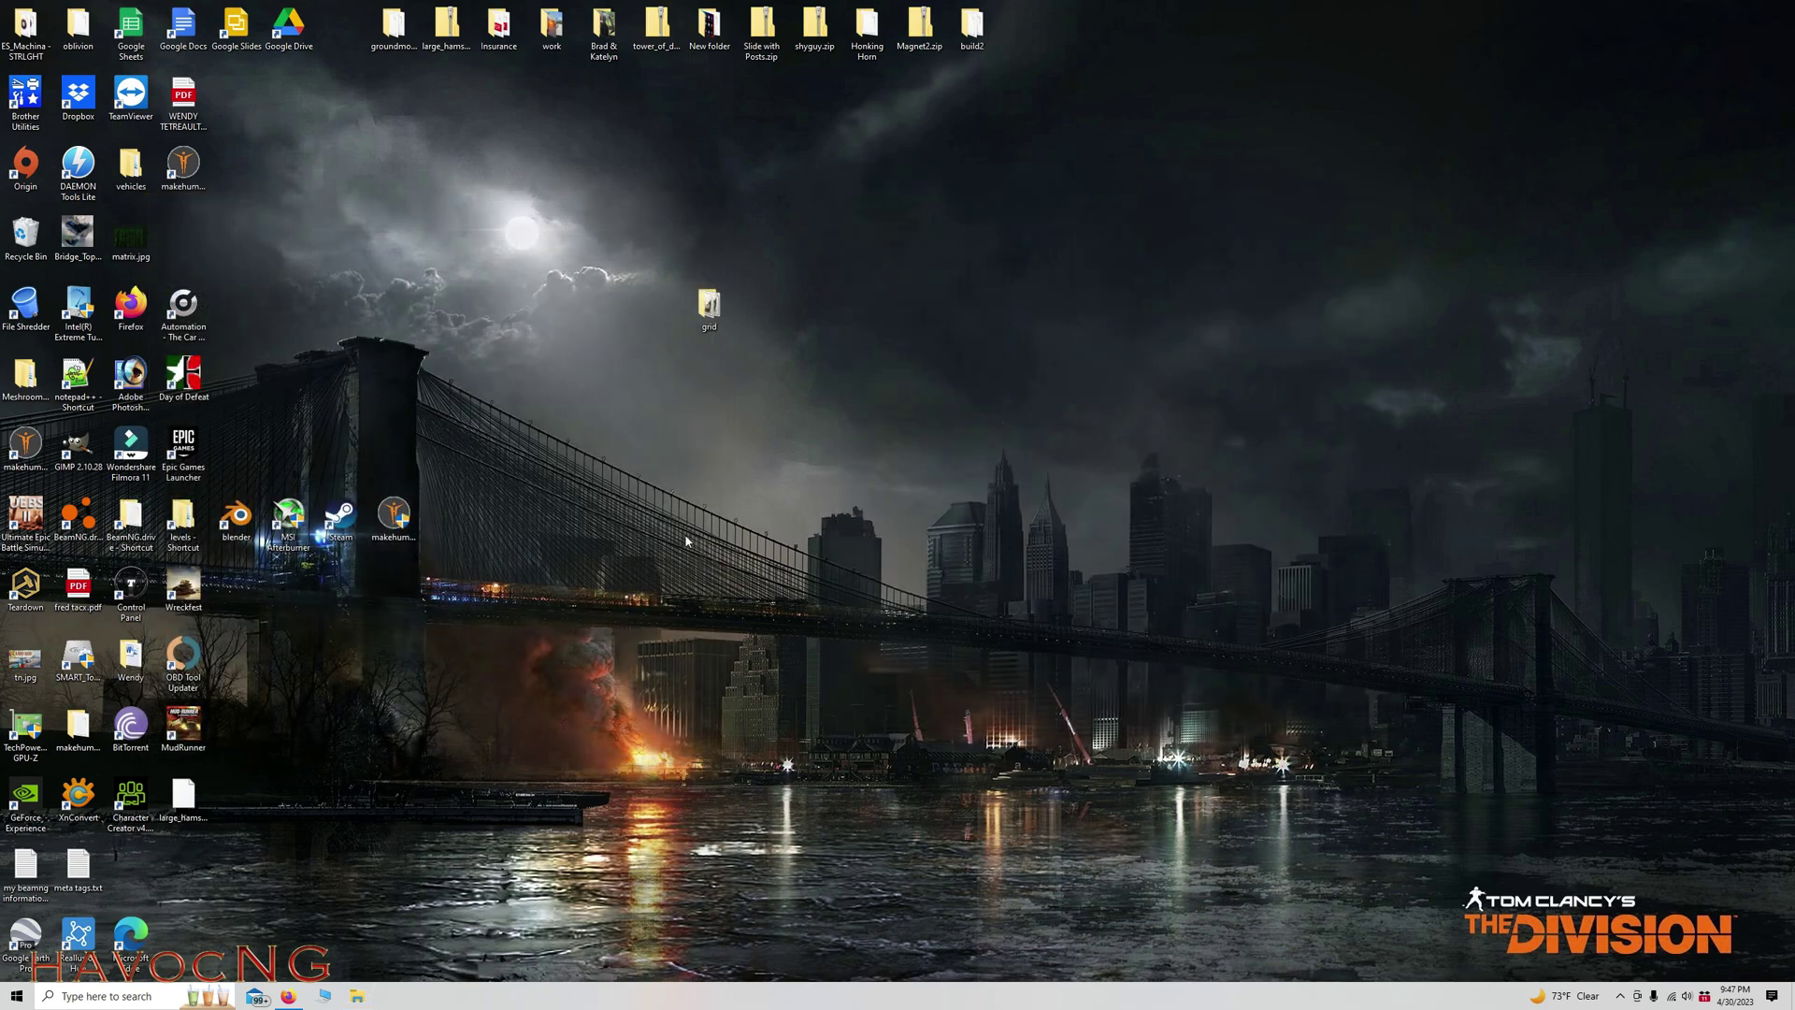
{"action": "double_click", "coordinate": [77, 519]}
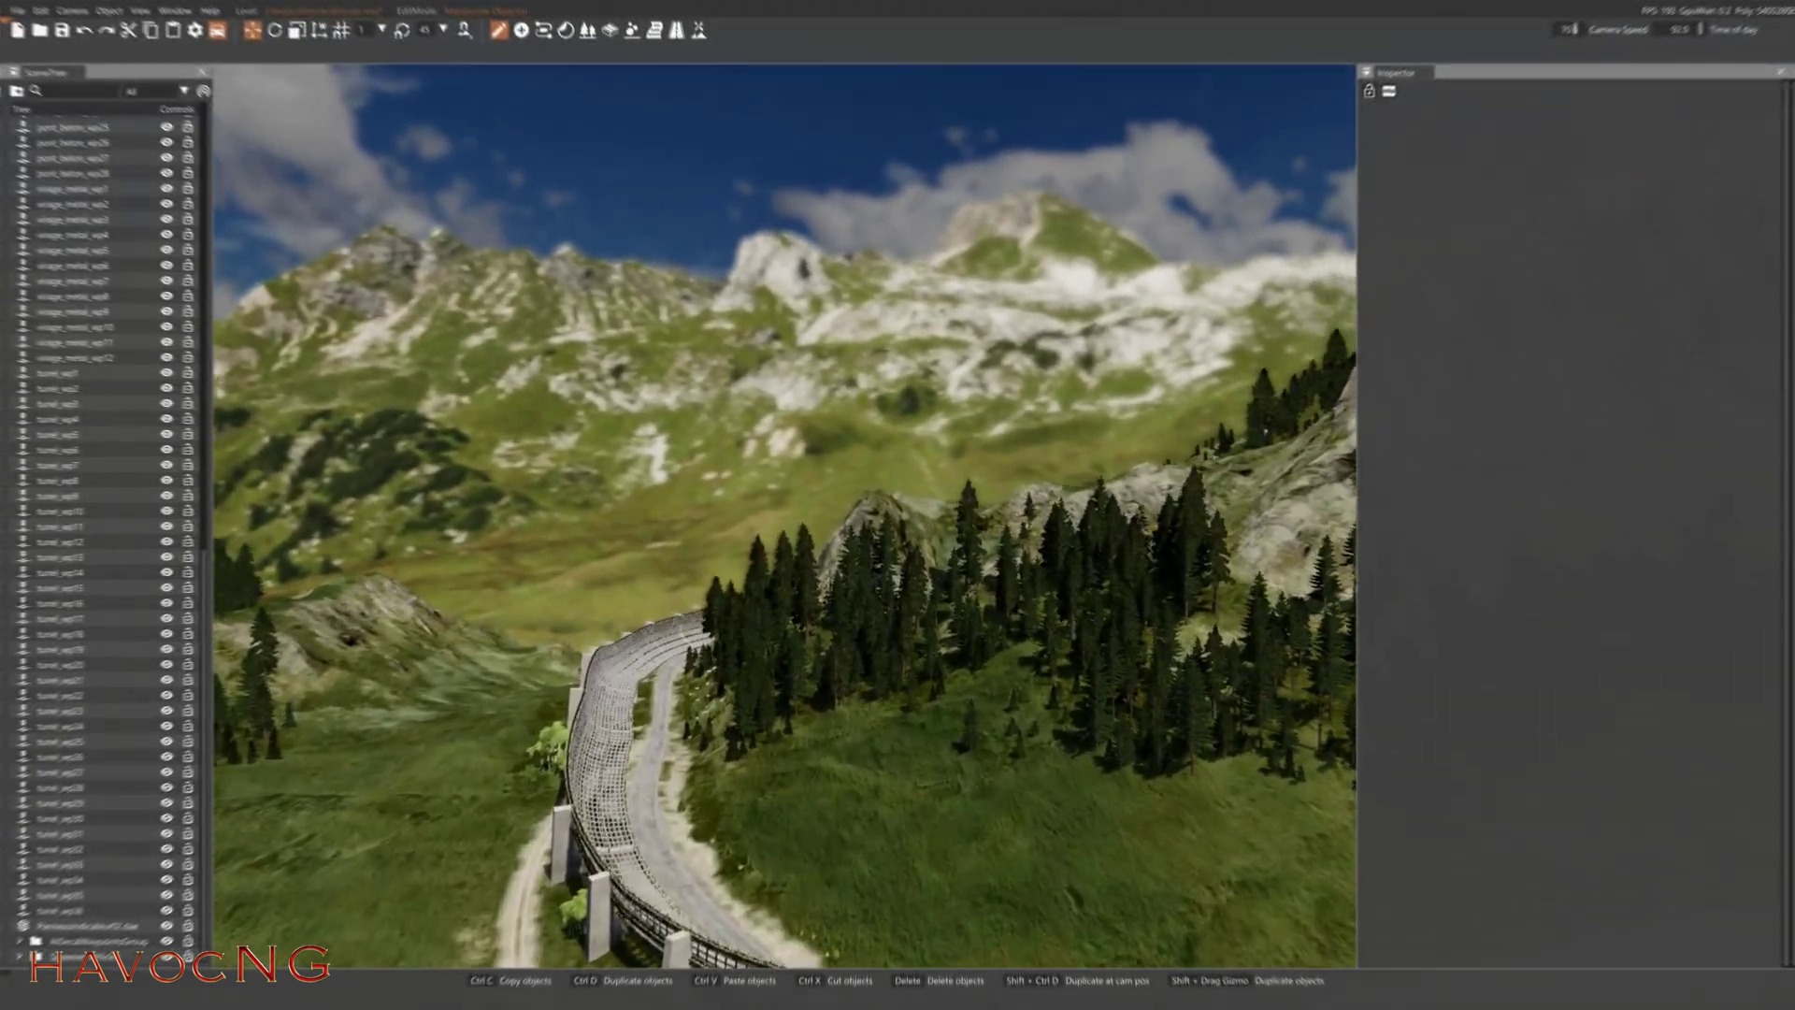
Select the WaterVortex.dae object under the lake and raise it straight up to a Z position of about 259.
{"action": "key", "text": "w"}
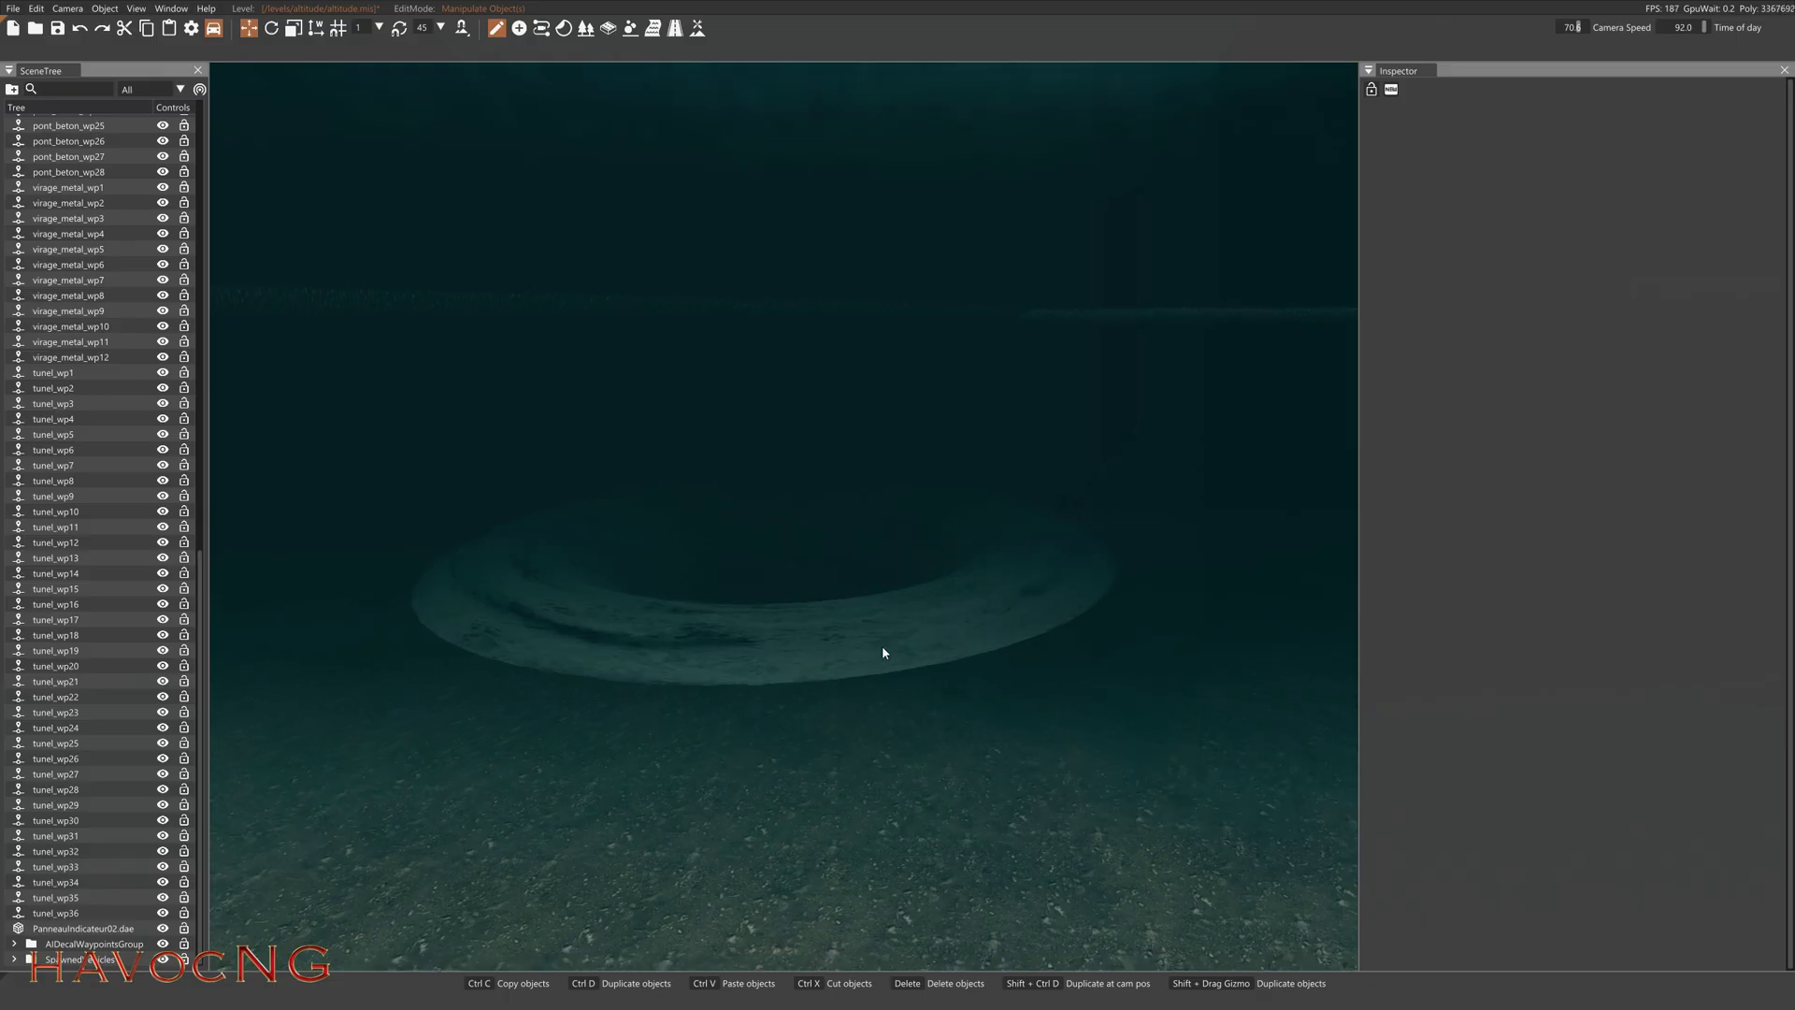
{"action": "left_click", "coordinate": [876, 635]}
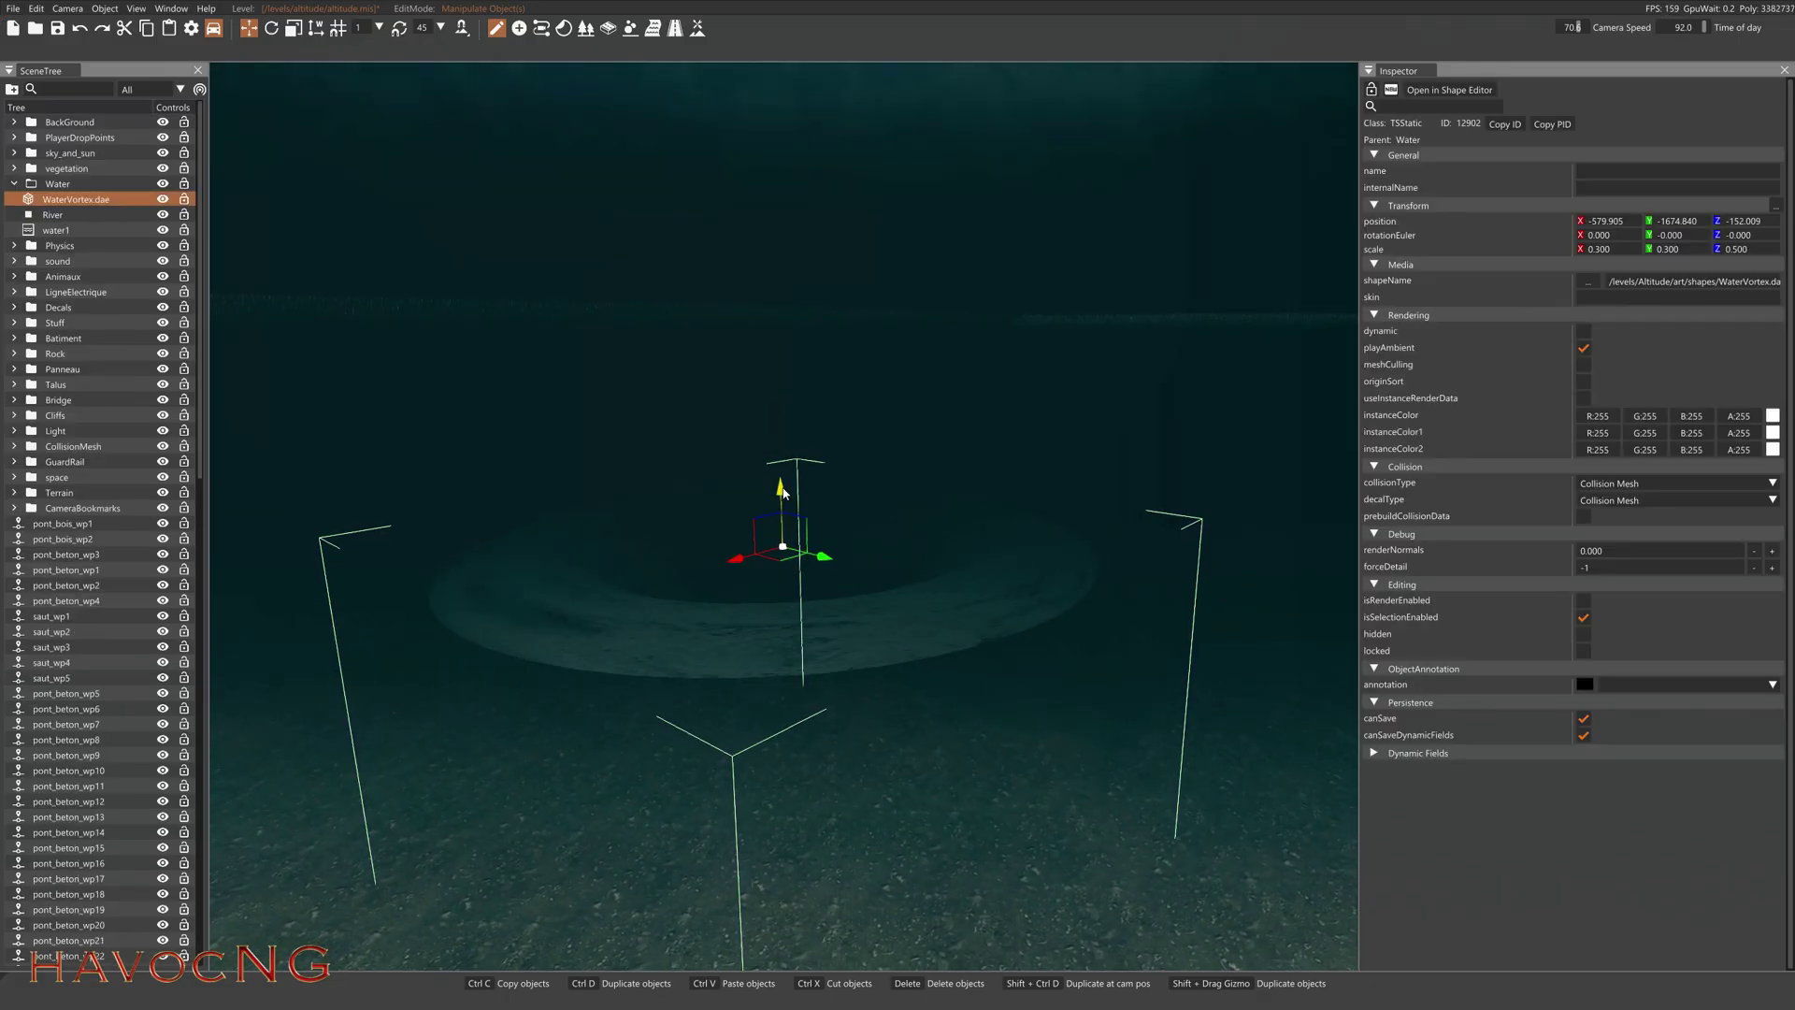
{"action": "left_click_drag", "start_coordinate": [783, 493], "coordinate": [837, 126]}
{"action": "key", "text": "s"}
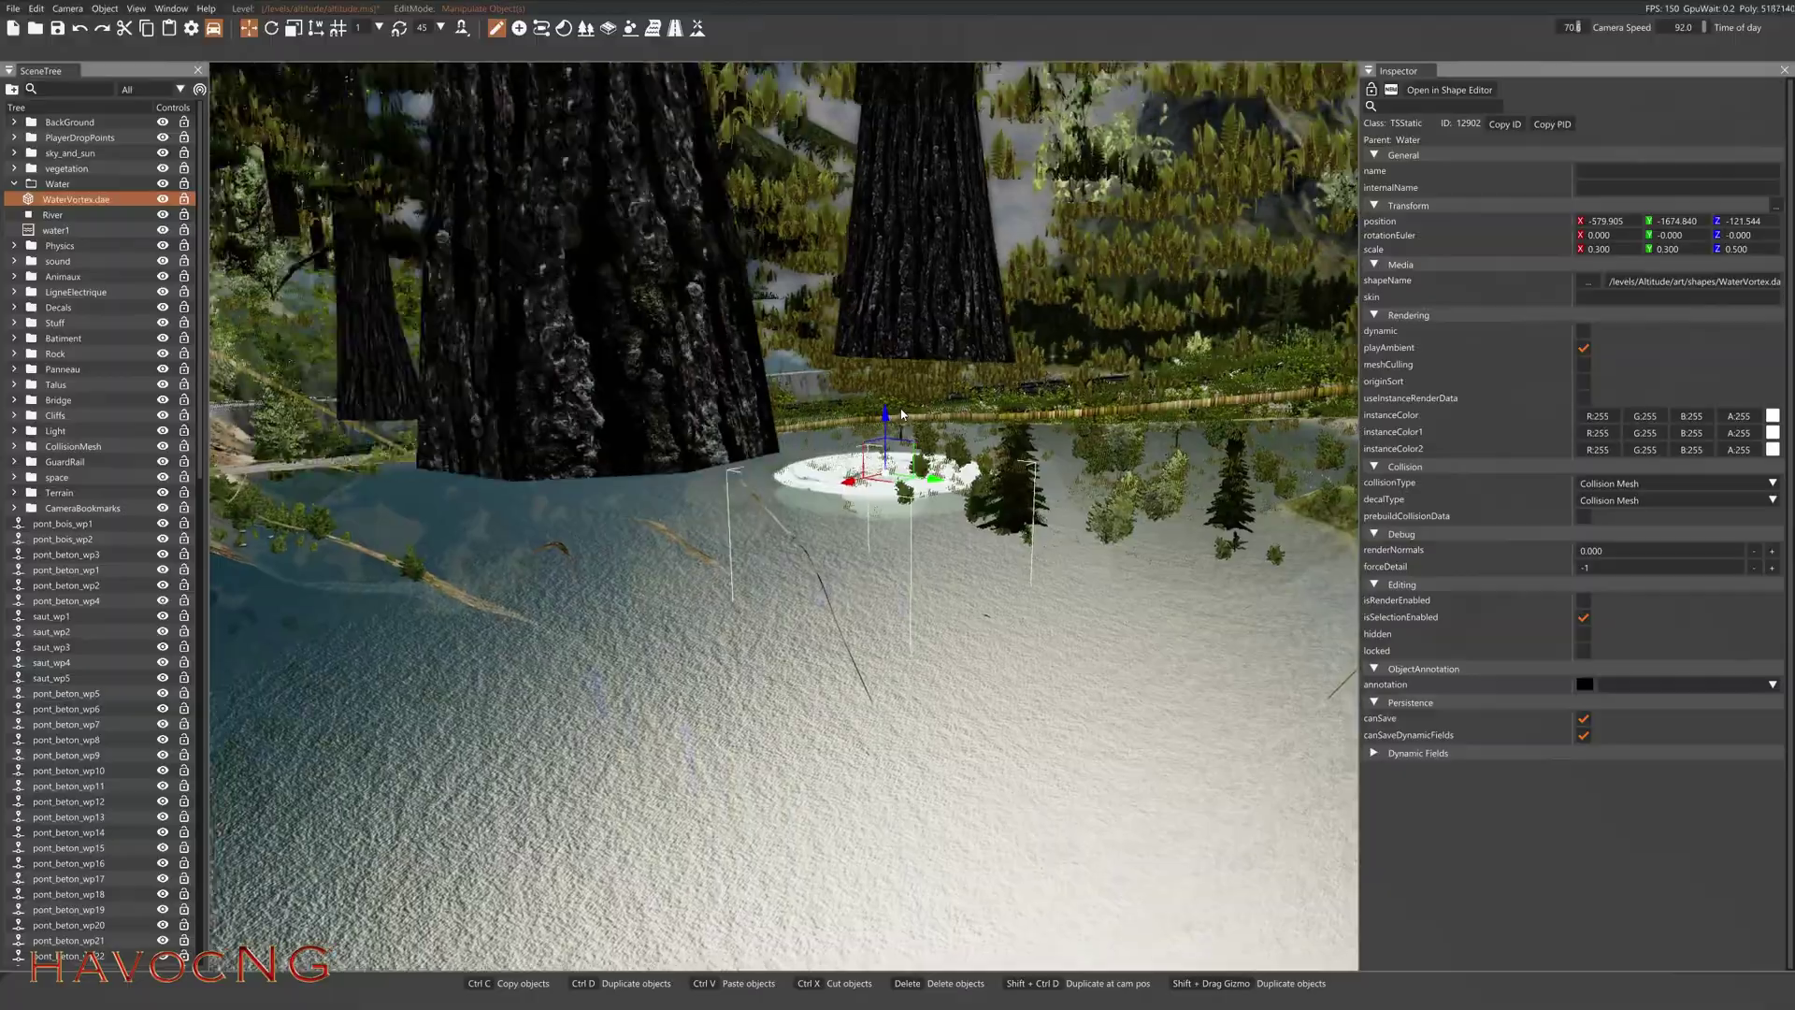
{"action": "left_click_drag", "start_coordinate": [902, 414], "coordinate": [957, 6]}
{"action": "key", "text": "s"}
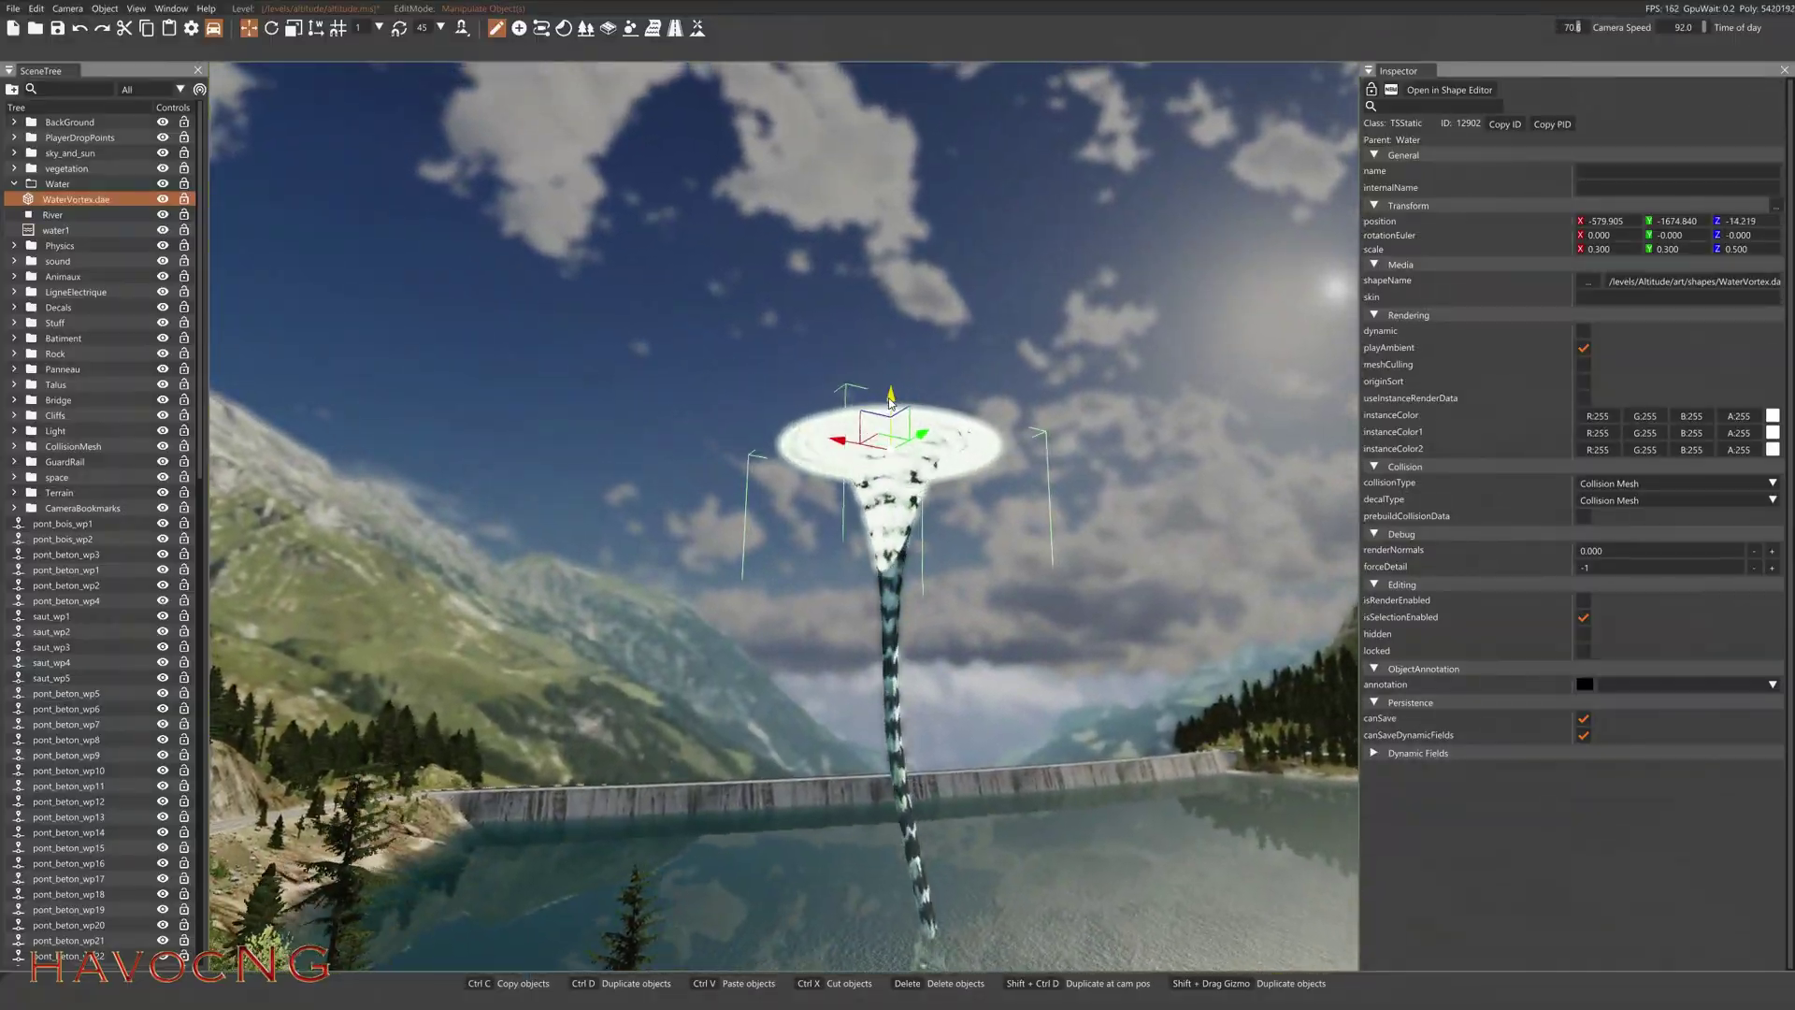
{"action": "left_click_drag", "start_coordinate": [884, 369], "coordinate": [858, 149]}
{"action": "right_click_drag", "start_coordinate": [1035, 577], "coordinate": [1042, 521]}
{"action": "left_click_drag", "start_coordinate": [892, 365], "coordinate": [888, 19]}
Select the TrouDeVerre.dae cylinder under the lake and raise it straight up to a Z position of about 1072.5.
{"action": "right_click_drag", "start_coordinate": [921, 655], "coordinate": [939, 767]}
{"action": "key", "text": "w"}
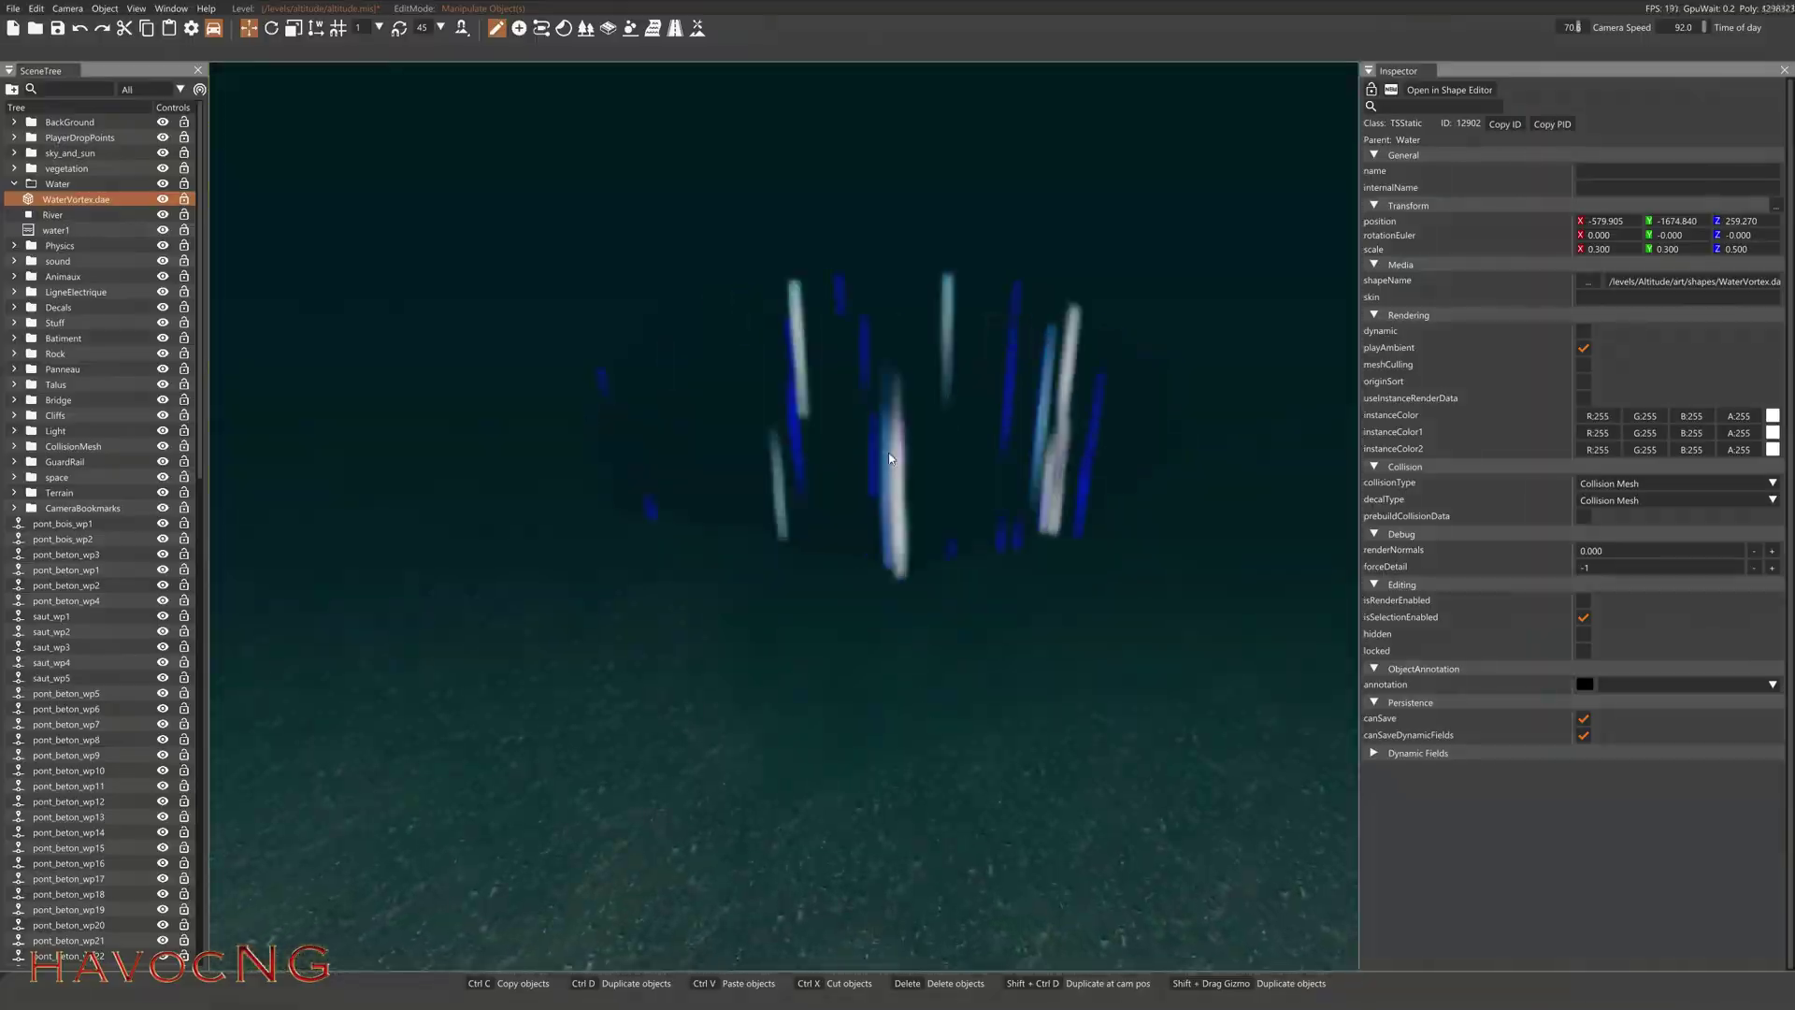
{"action": "left_click", "coordinate": [891, 345]}
{"action": "key", "text": "s"}
{"action": "right_click_drag", "start_coordinate": [927, 608], "coordinate": [929, 544]}
{"action": "key", "text": "s"}
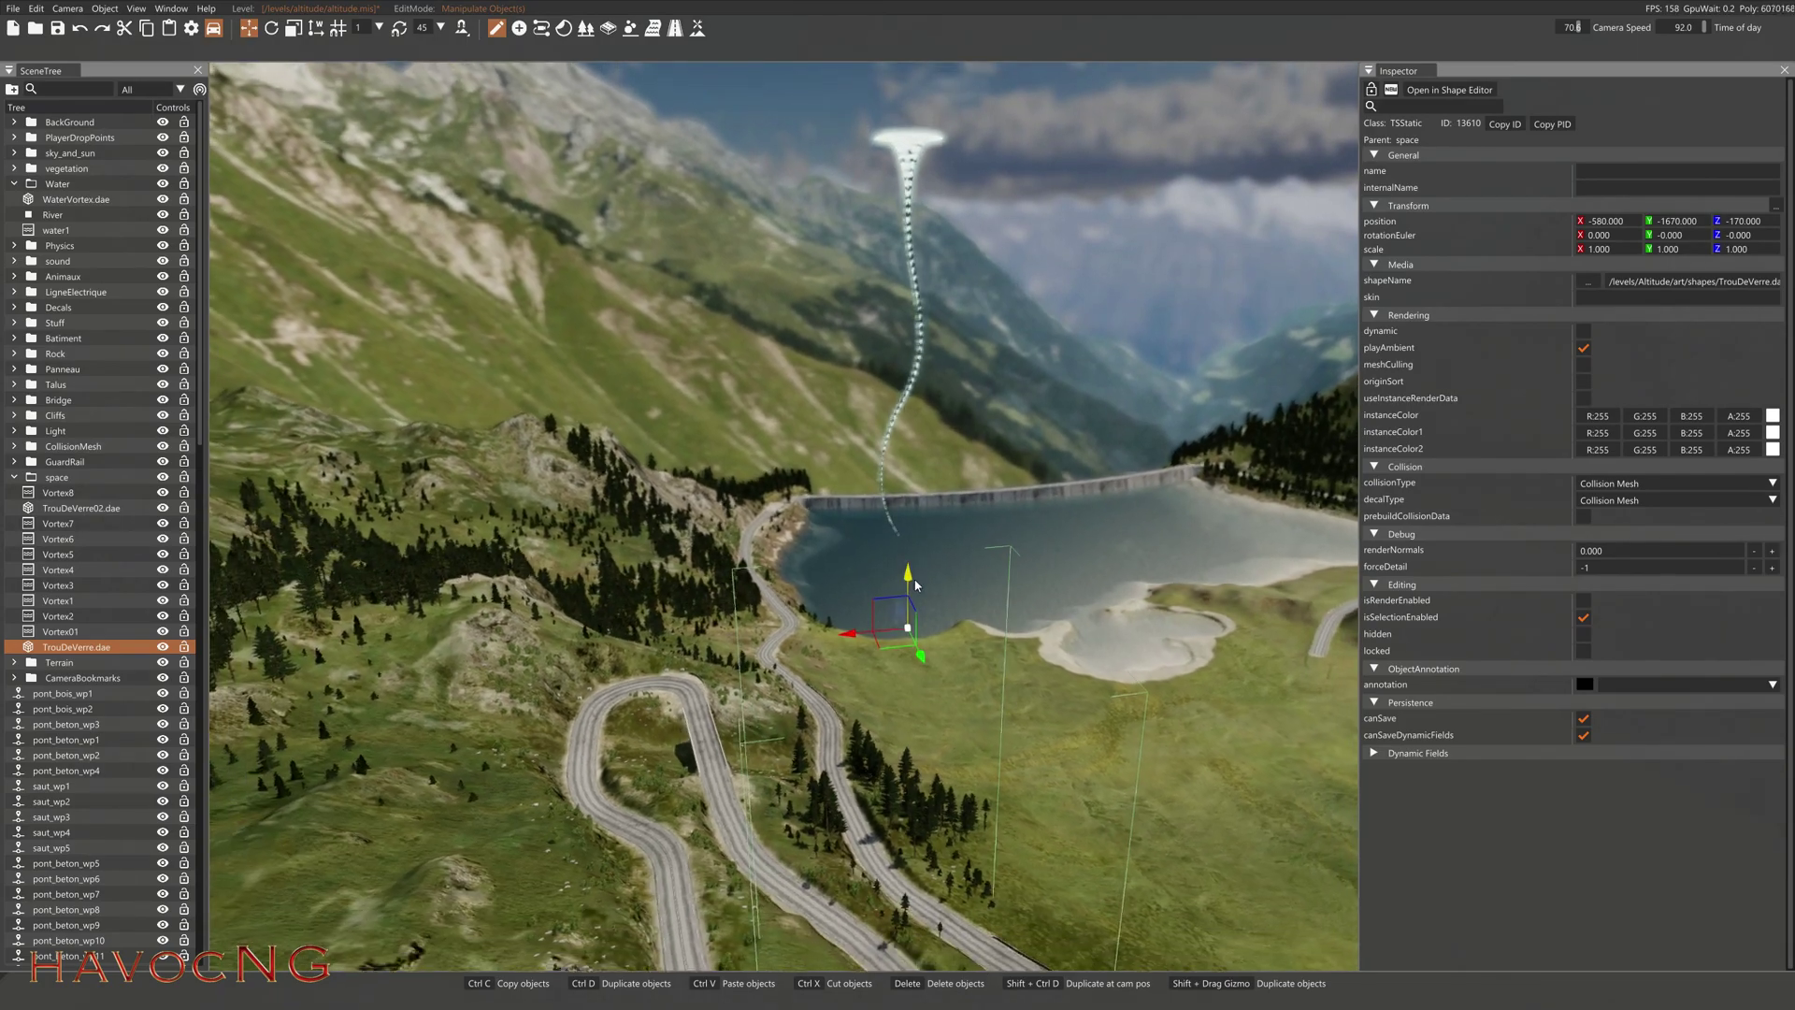
{"action": "left_click_drag", "start_coordinate": [909, 581], "coordinate": [968, 79]}
{"action": "key", "text": "s"}
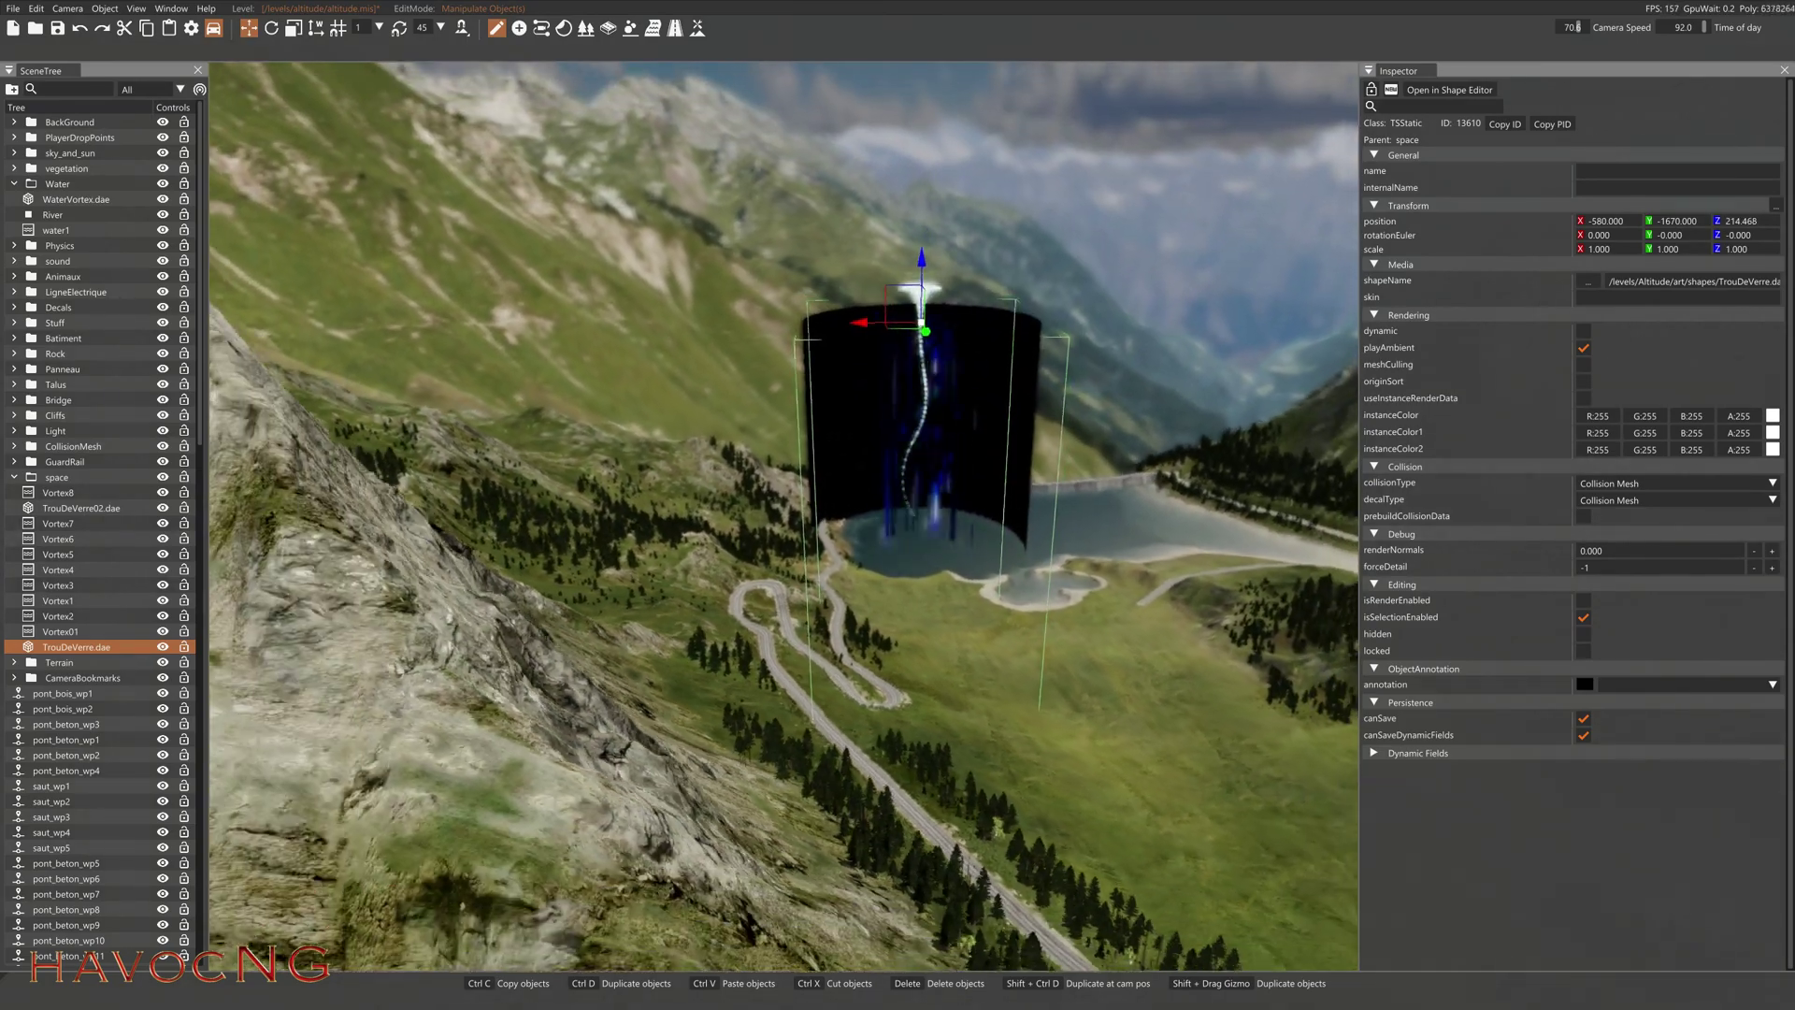
{"action": "key", "text": "d"}
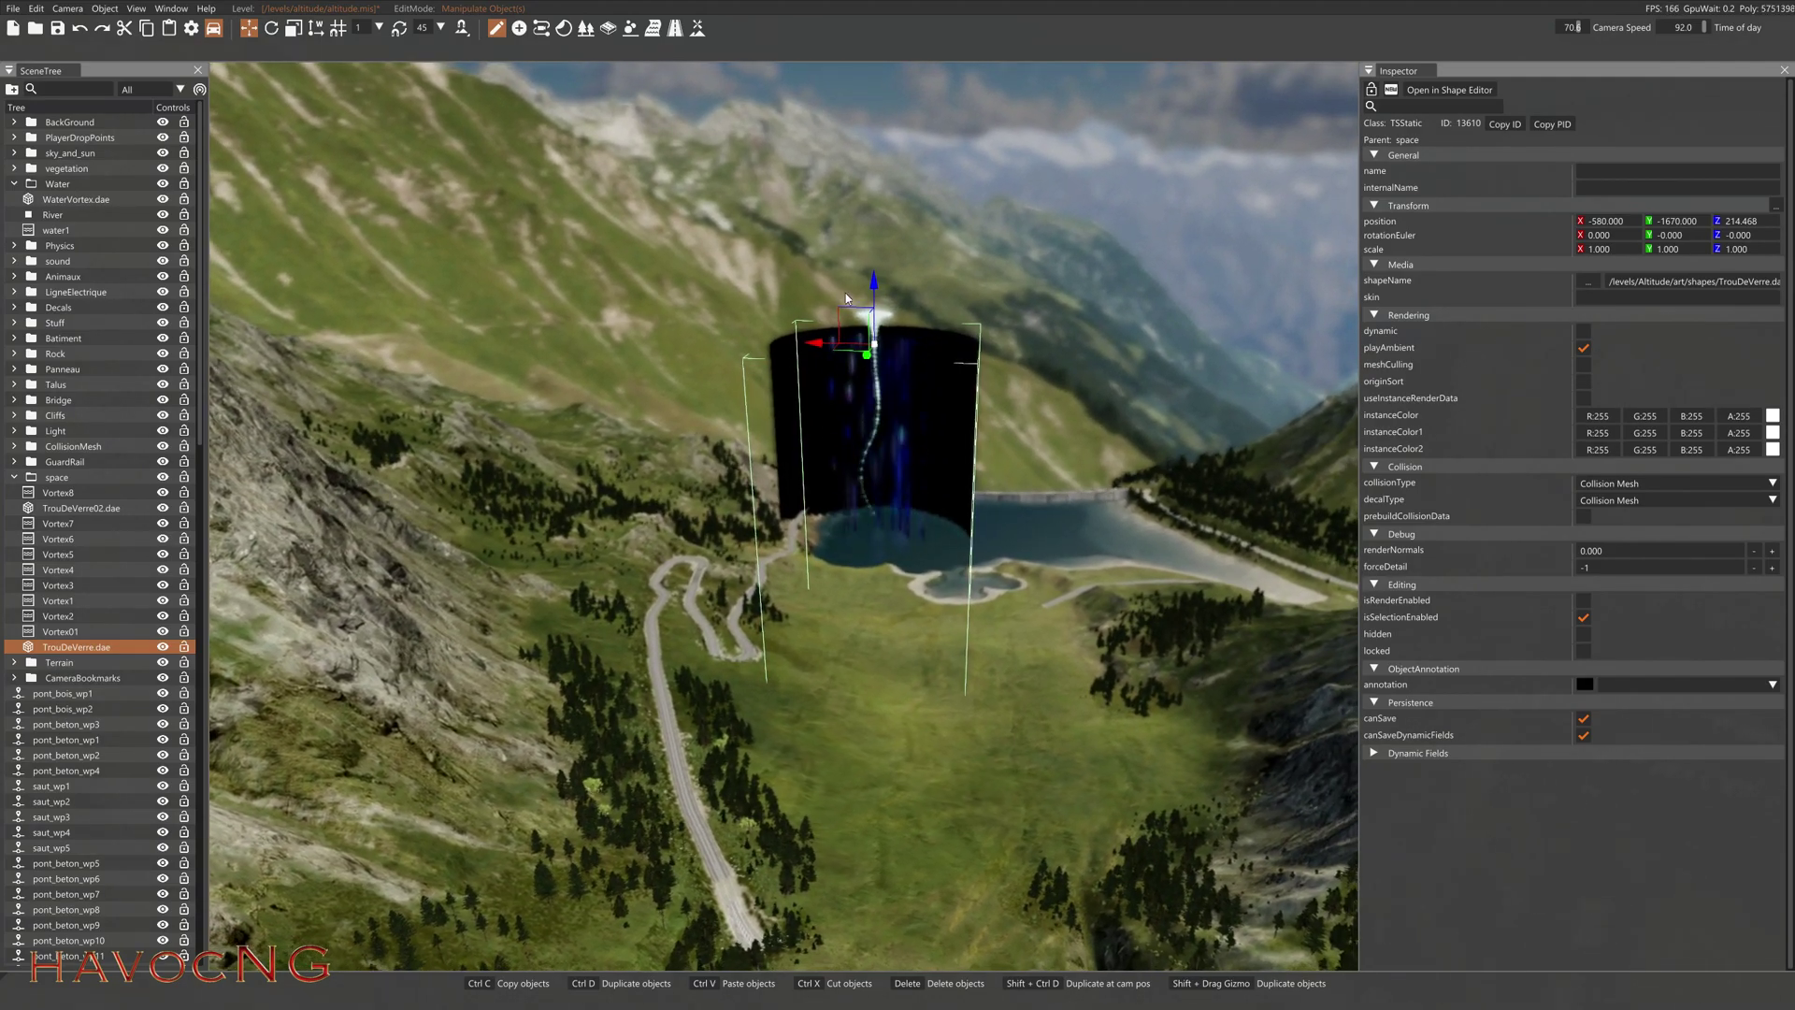
{"action": "left_click_drag", "start_coordinate": [875, 291], "coordinate": [852, 78]}
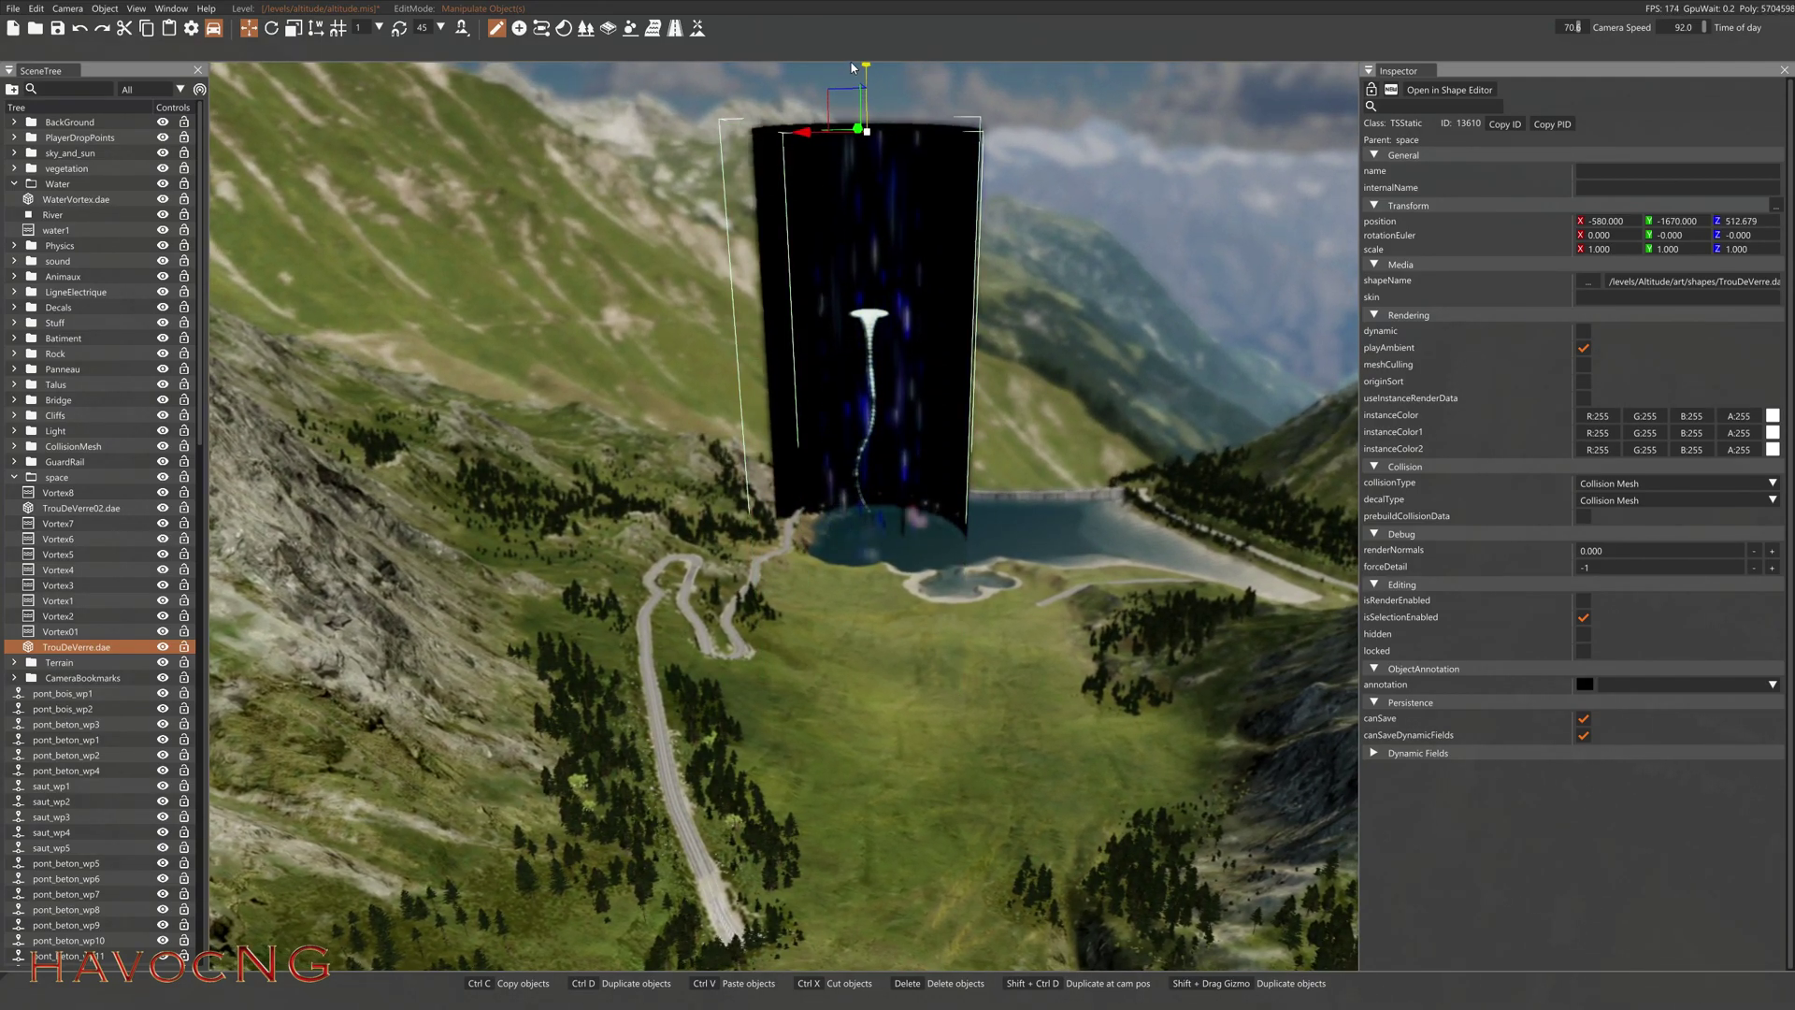
{"action": "key", "text": "s"}
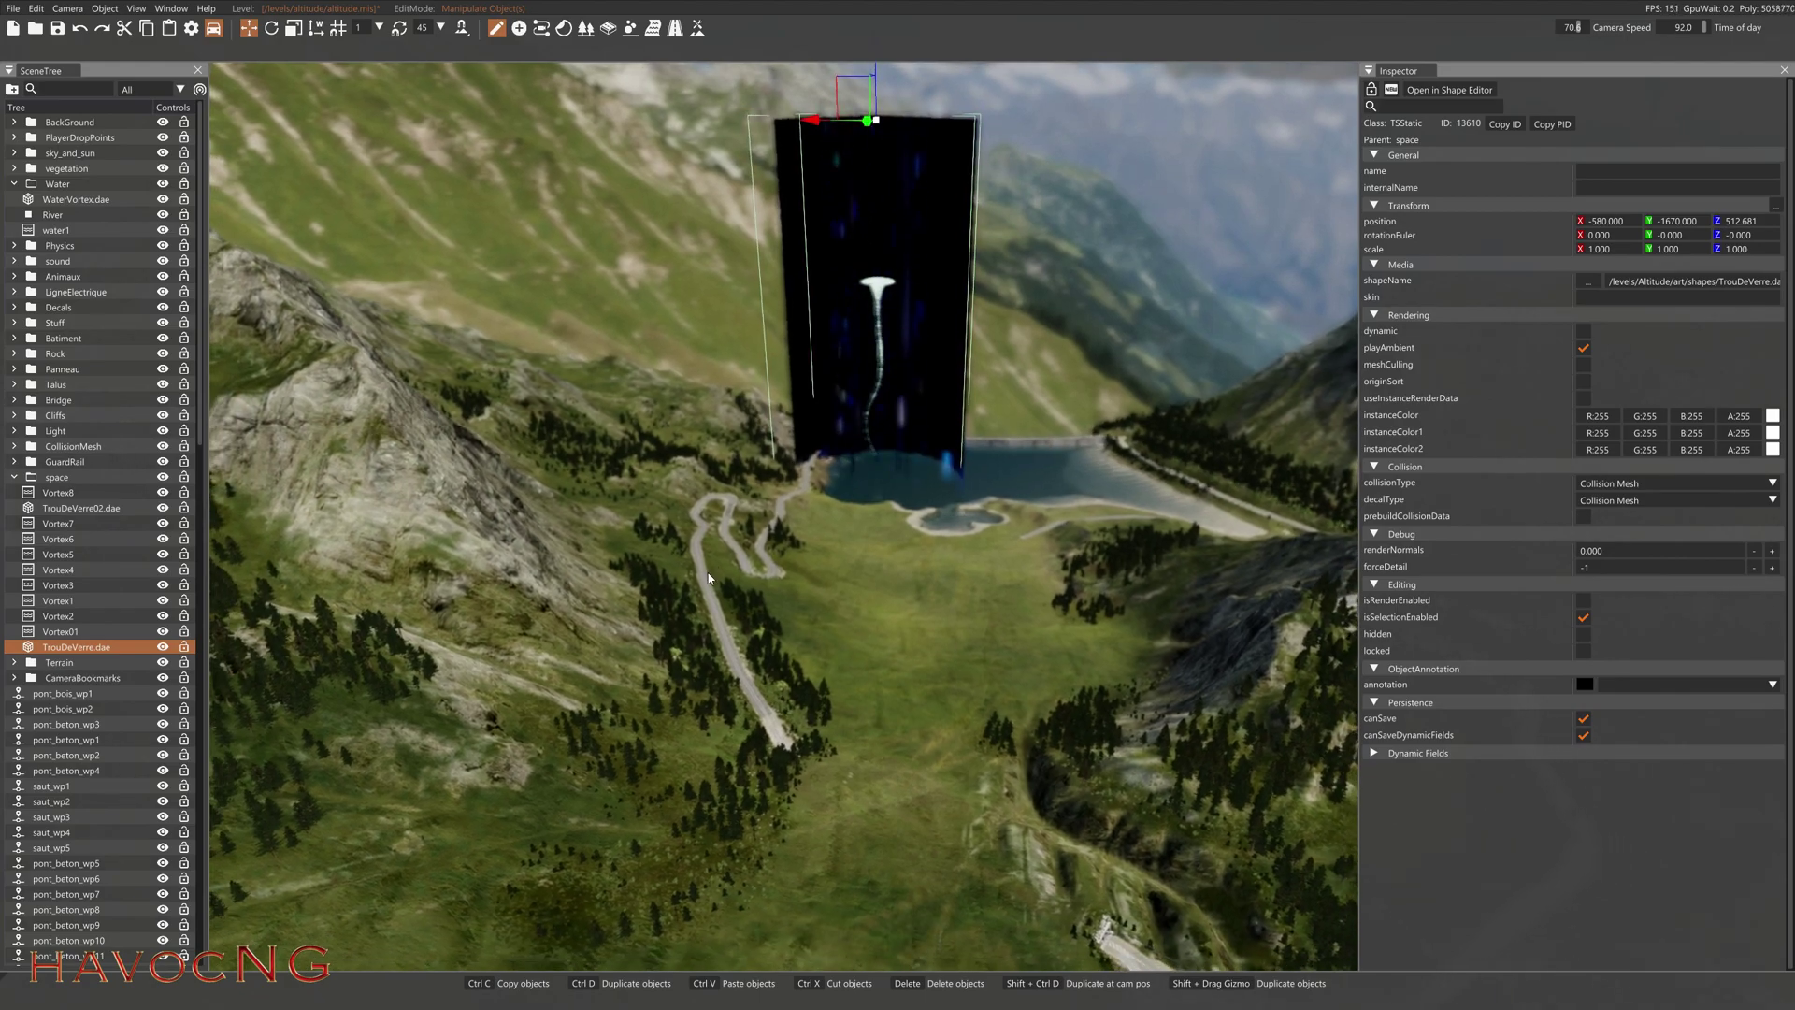
{"action": "key", "text": "s"}
{"action": "right_click_drag", "start_coordinate": [861, 96], "coordinate": [850, 307]}
{"action": "left_click_drag", "start_coordinate": [861, 288], "coordinate": [827, 7]}
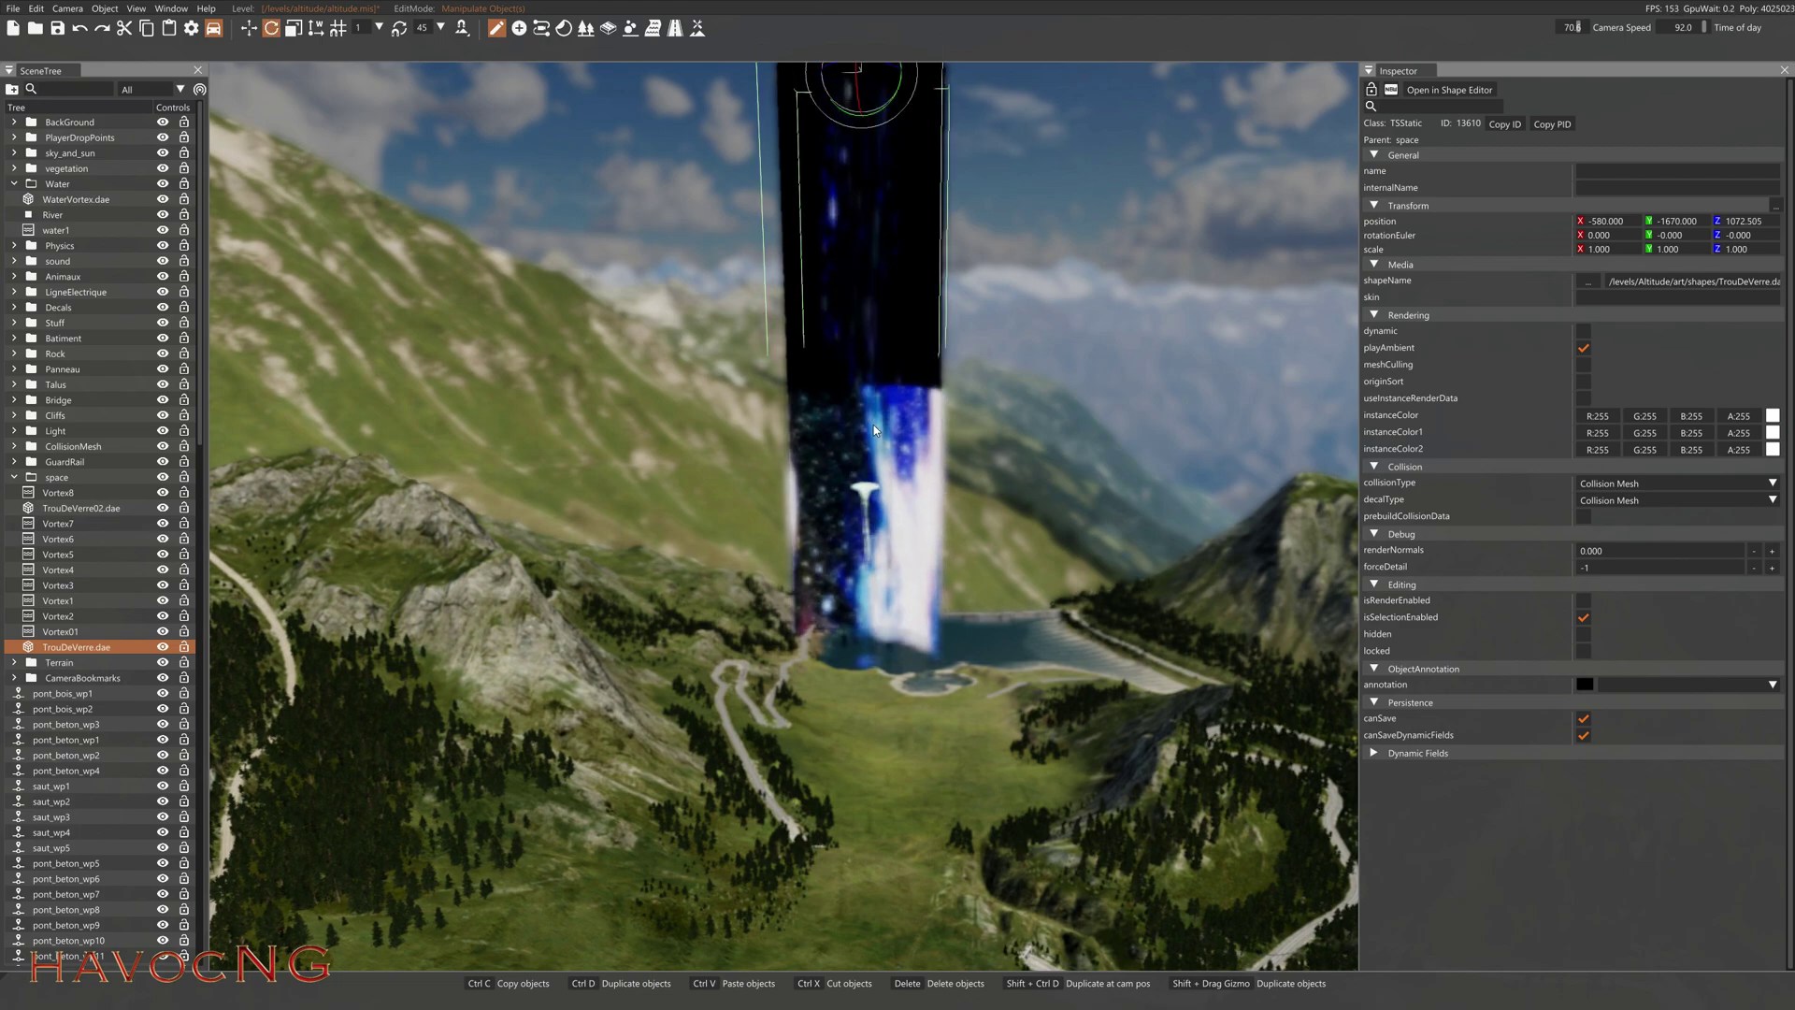
Rotate the TrouDeVerre.dae cylinder to -90 degrees about the Y axis so it lies horizontally.
{"action": "right_click_drag", "start_coordinate": [380, 66], "coordinate": [652, 281]}
{"action": "left_click_drag", "start_coordinate": [785, 235], "coordinate": [856, 232]}
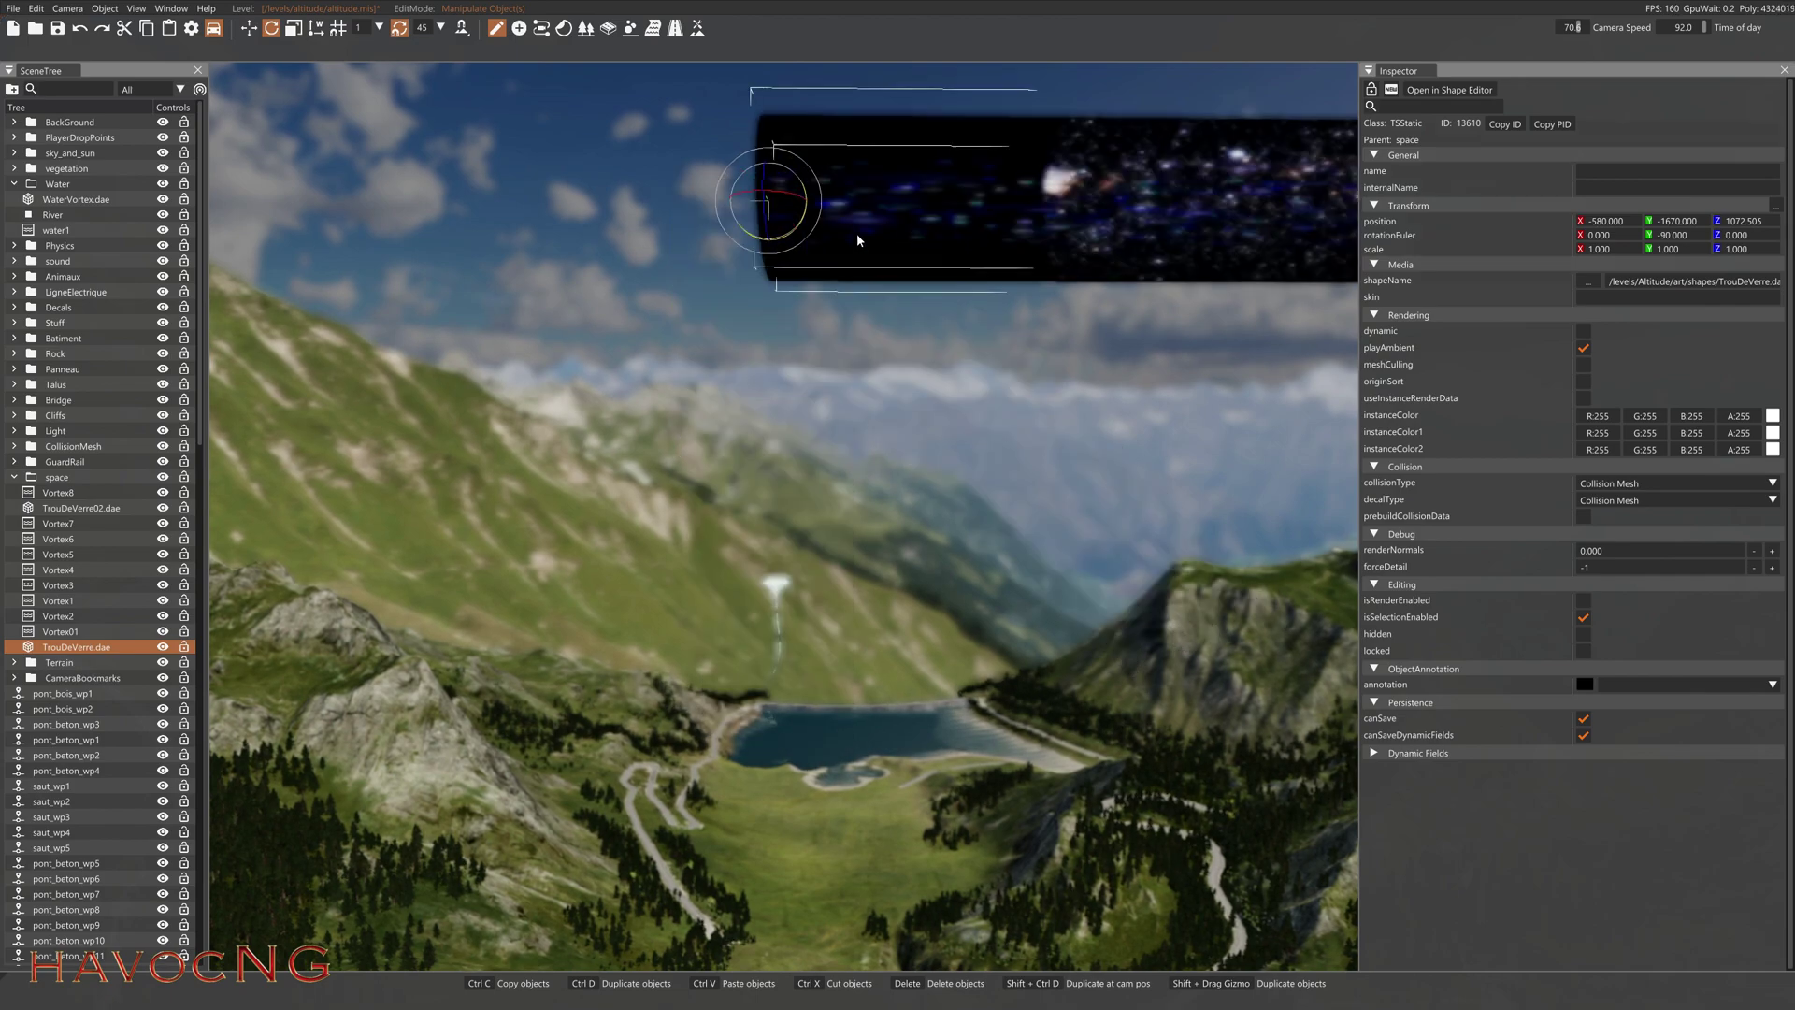
Move the TrouDeVerre.dae cylinder over the mountainside to a position of about X 600.7, Y -969.5, Z 640.
{"action": "key", "text": "1"}
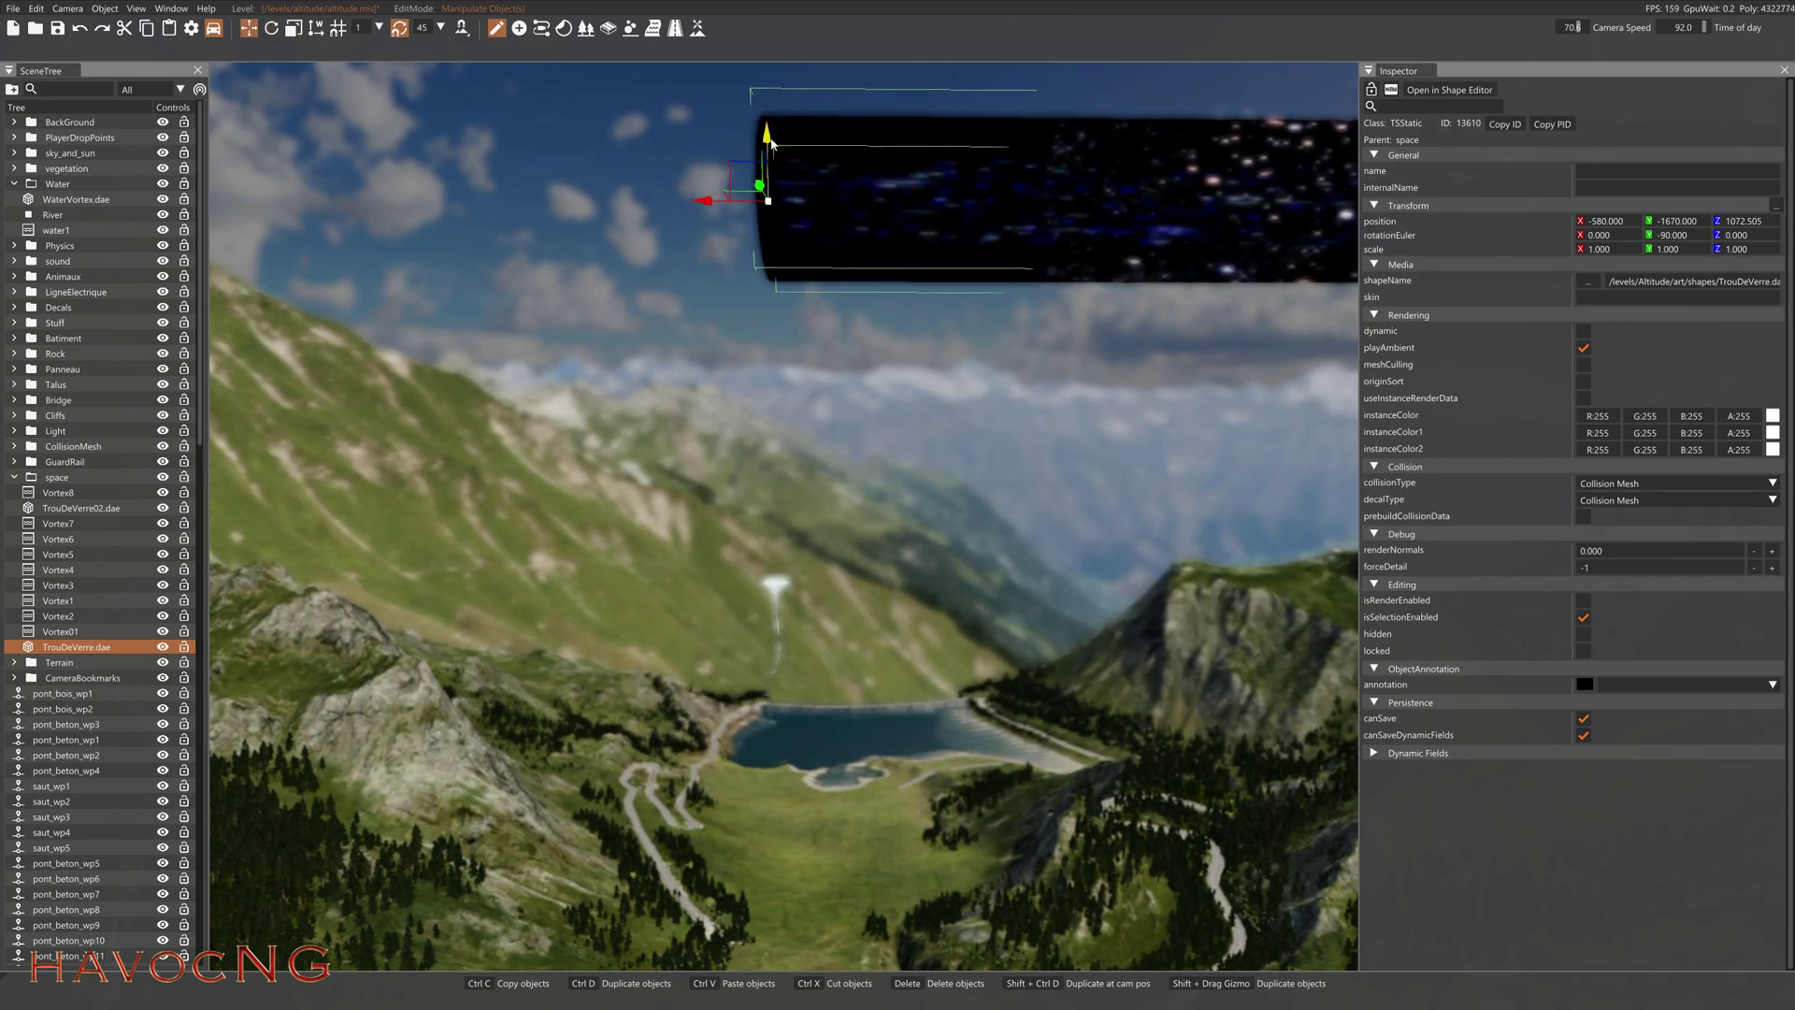
{"action": "left_click_drag", "start_coordinate": [773, 142], "coordinate": [790, 514]}
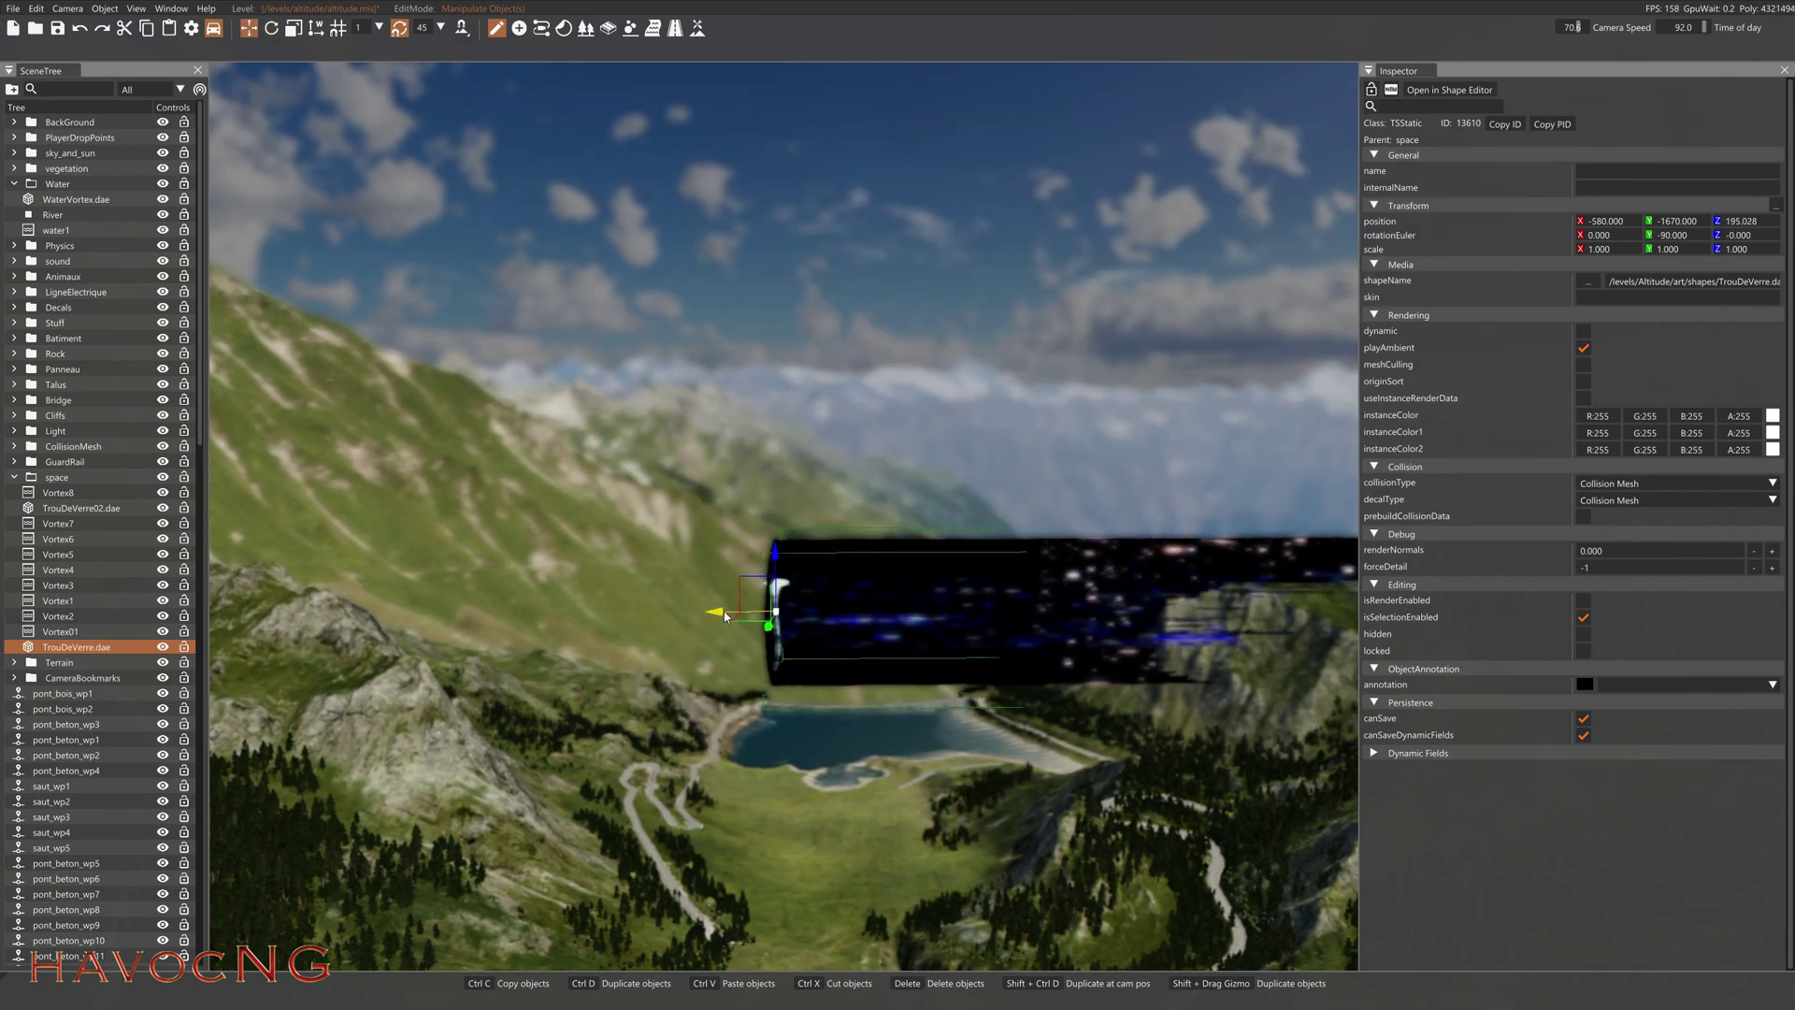
{"action": "key", "text": "w"}
{"action": "right_click_drag", "start_coordinate": [568, 692], "coordinate": [669, 571]}
{"action": "key", "text": "d"}
{"action": "key", "text": "s"}
{"action": "key", "text": "a"}
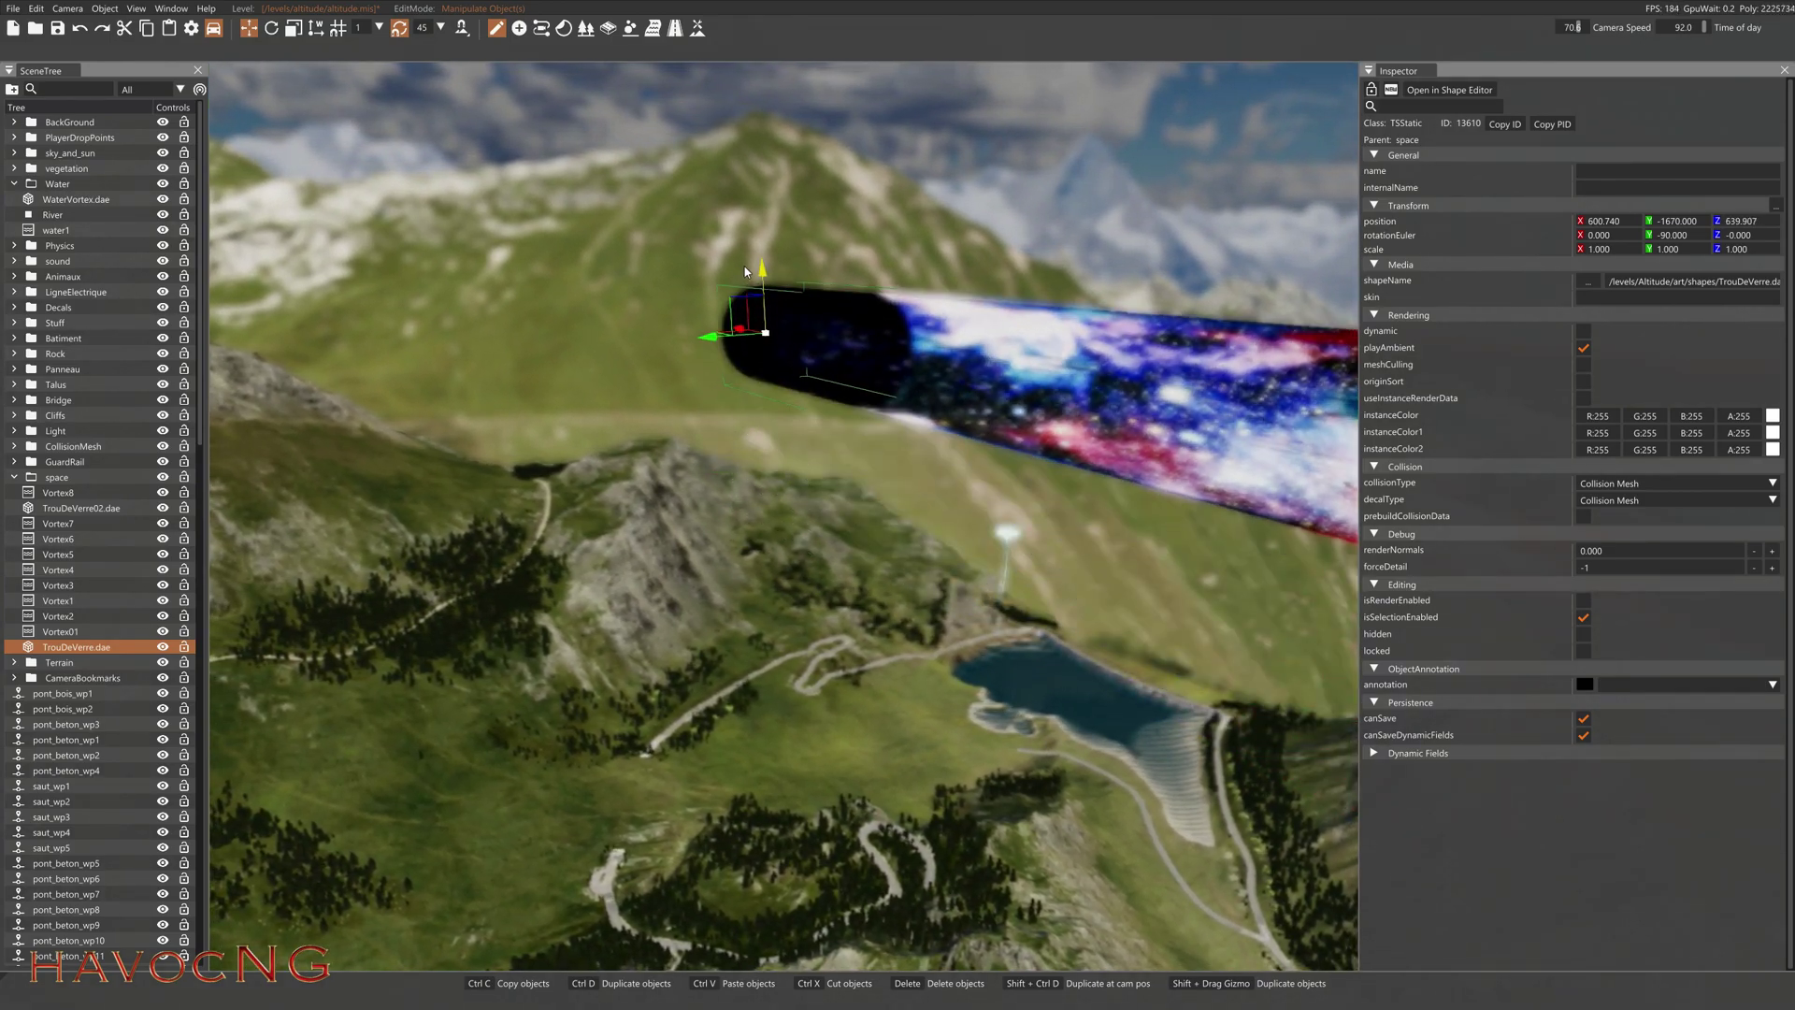
{"action": "left_click_drag", "start_coordinate": [690, 351], "coordinate": [449, 385]}
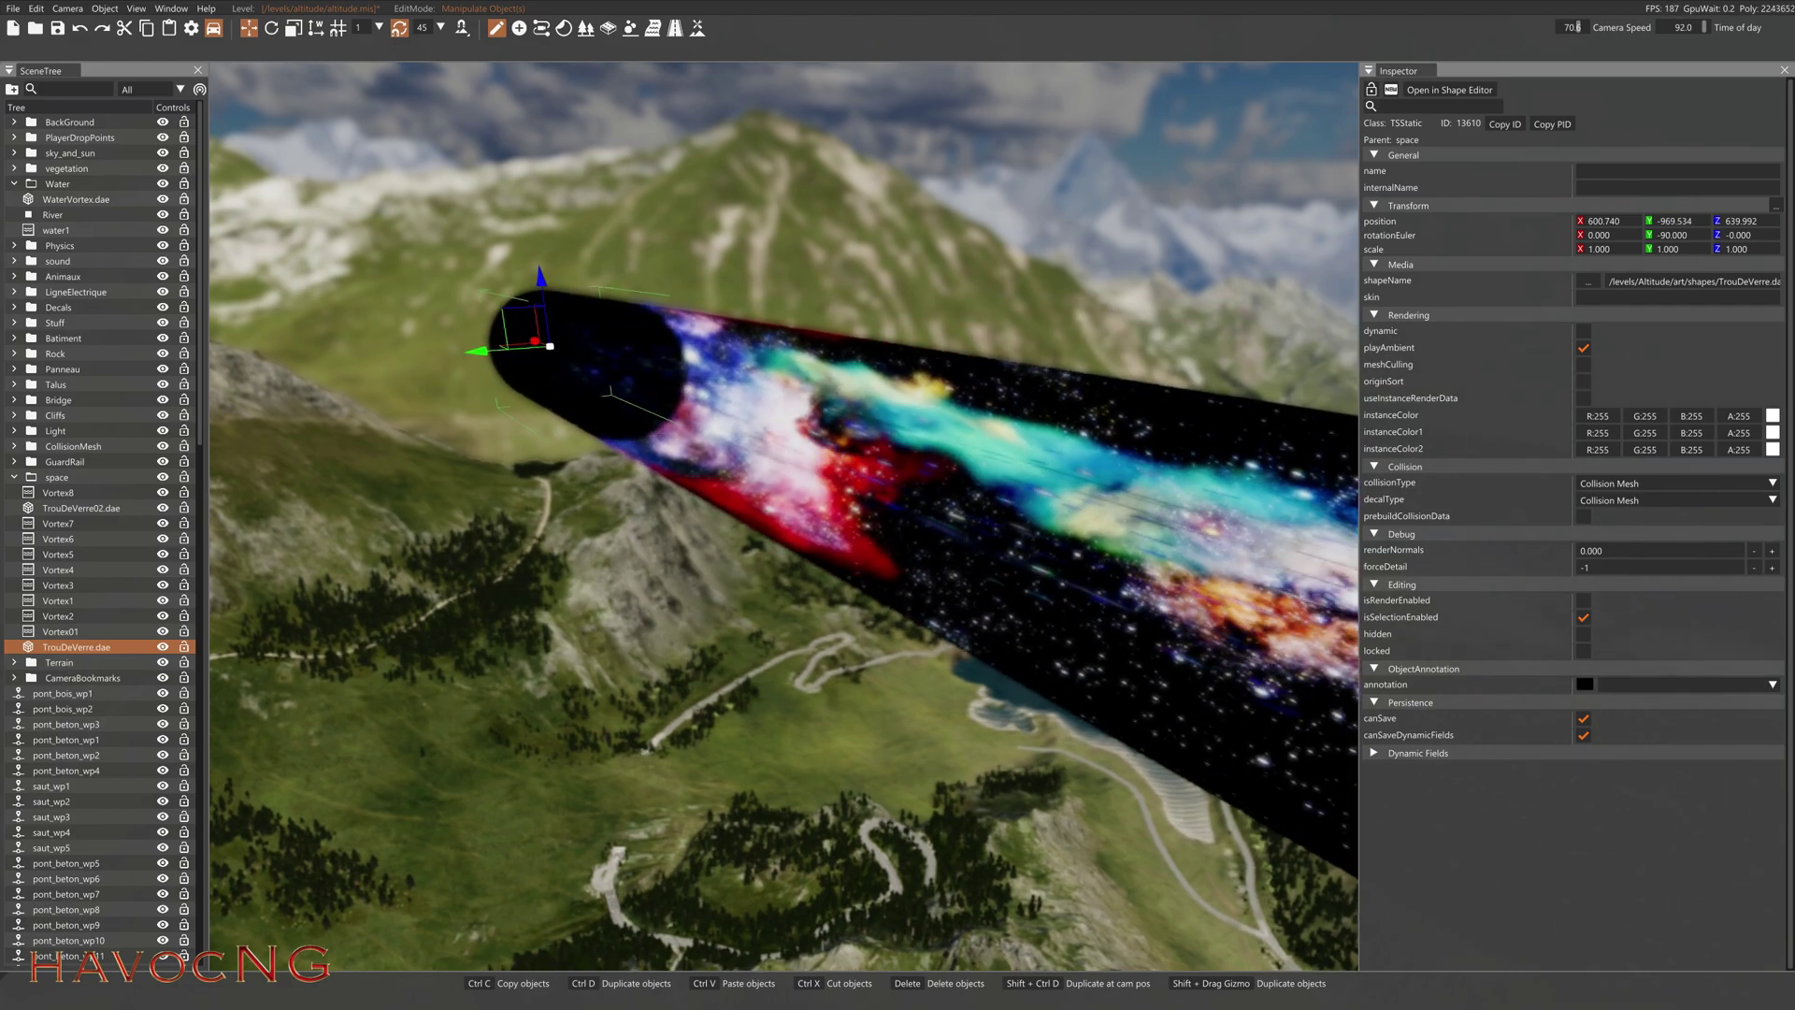
Place Running.dae from the level's art/shapes/Running folder on the grassy slope and collapse the Asset Browser.
{"action": "key", "text": "w"}
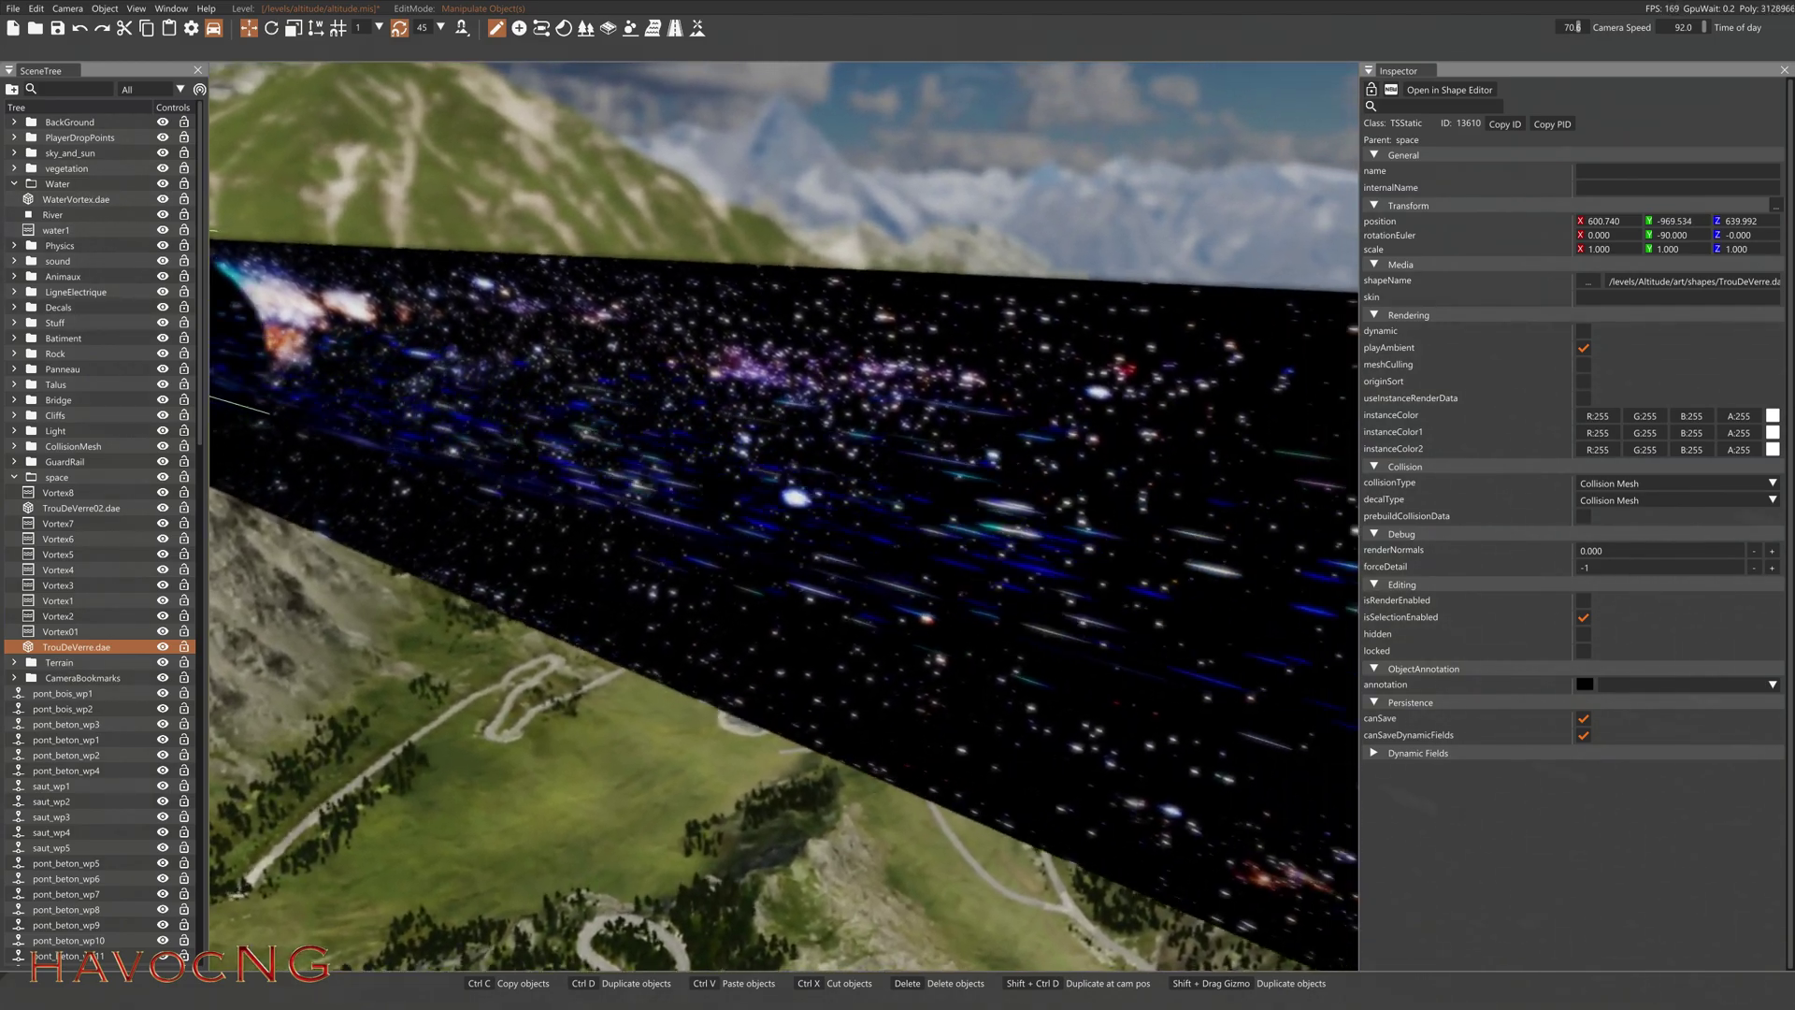
{"action": "key", "text": "w"}
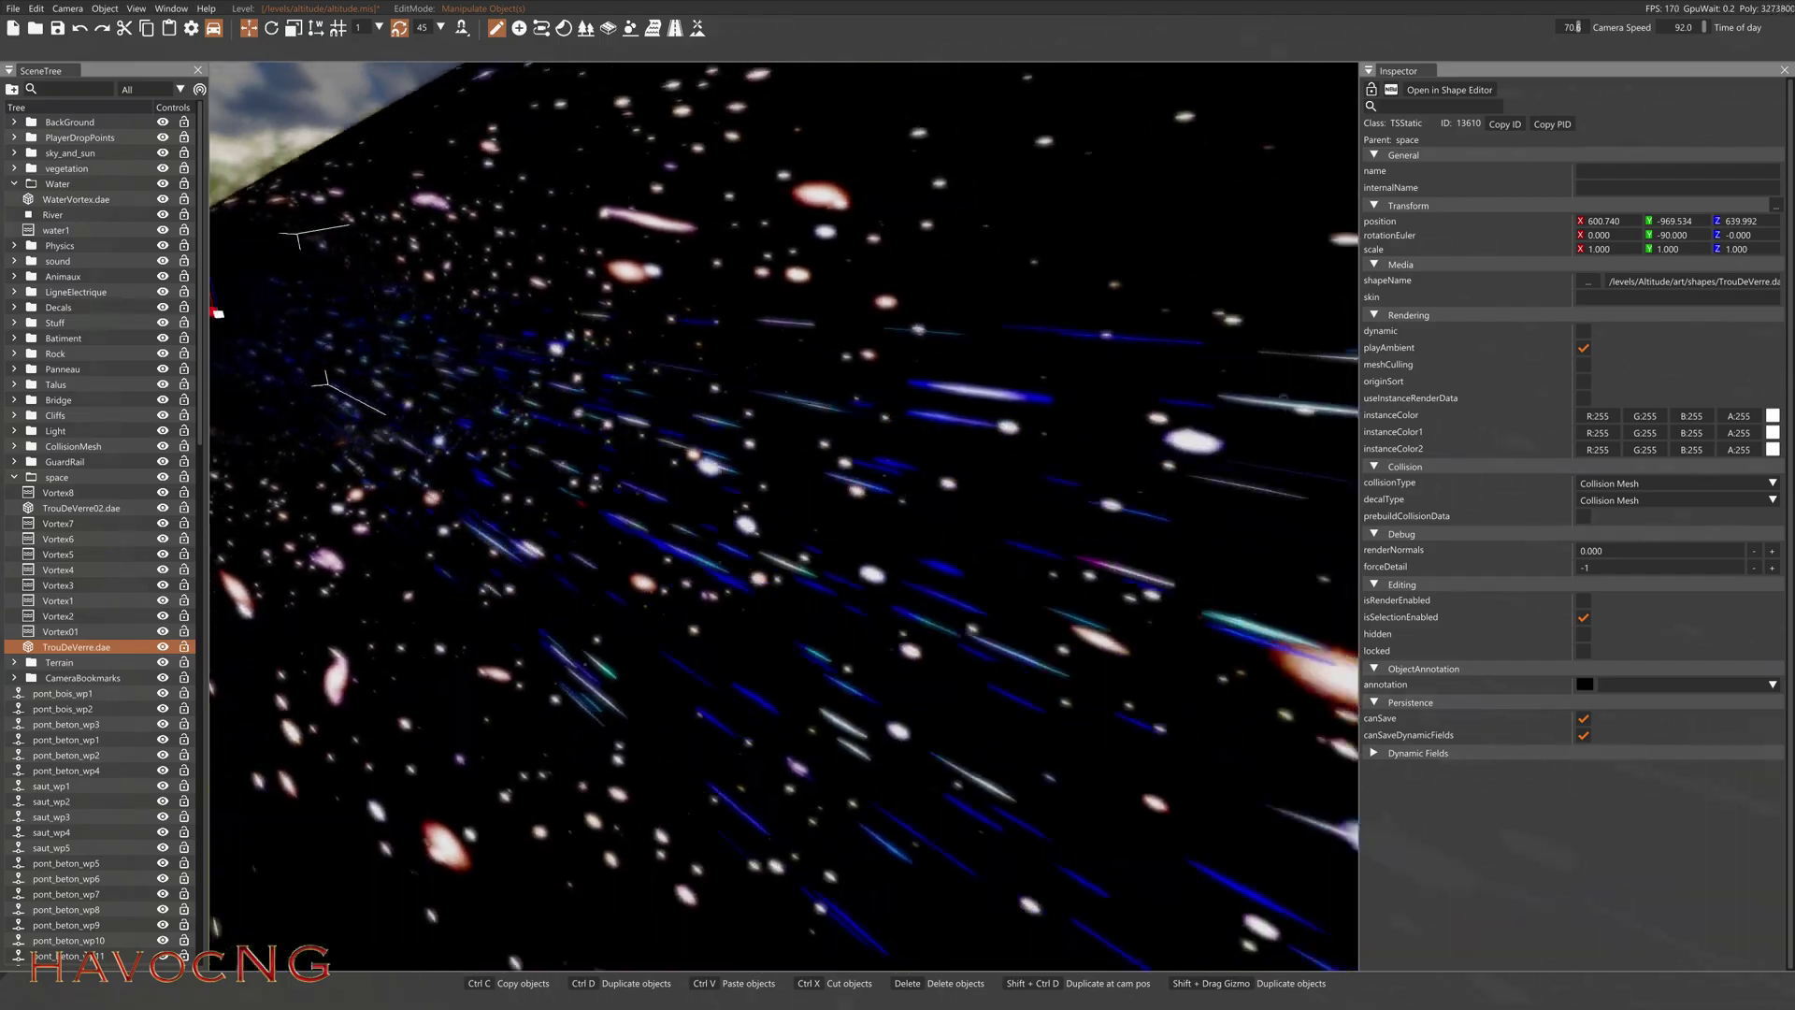
{"action": "key", "text": "w"}
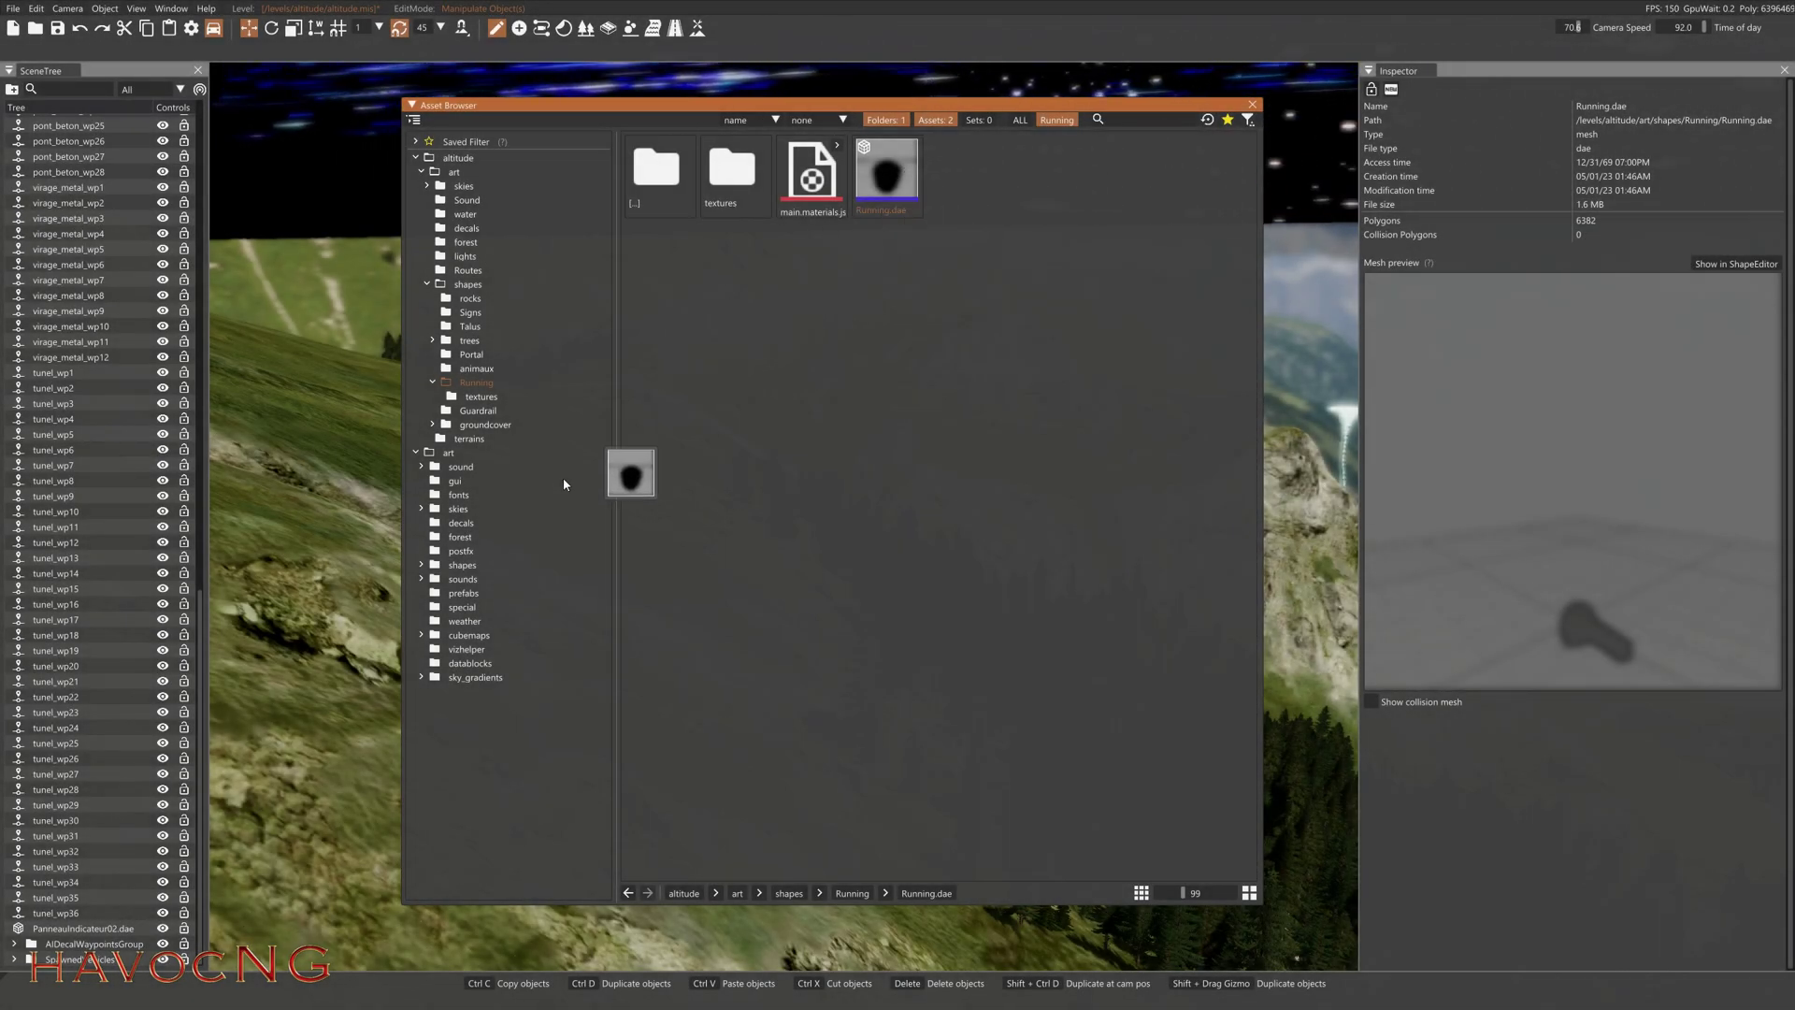
{"action": "left_click_drag", "start_coordinate": [354, 689], "coordinate": [353, 689]}
{"action": "left_click", "coordinate": [411, 105]}
{"action": "key", "text": "w"}
{"action": "key", "text": "w"}
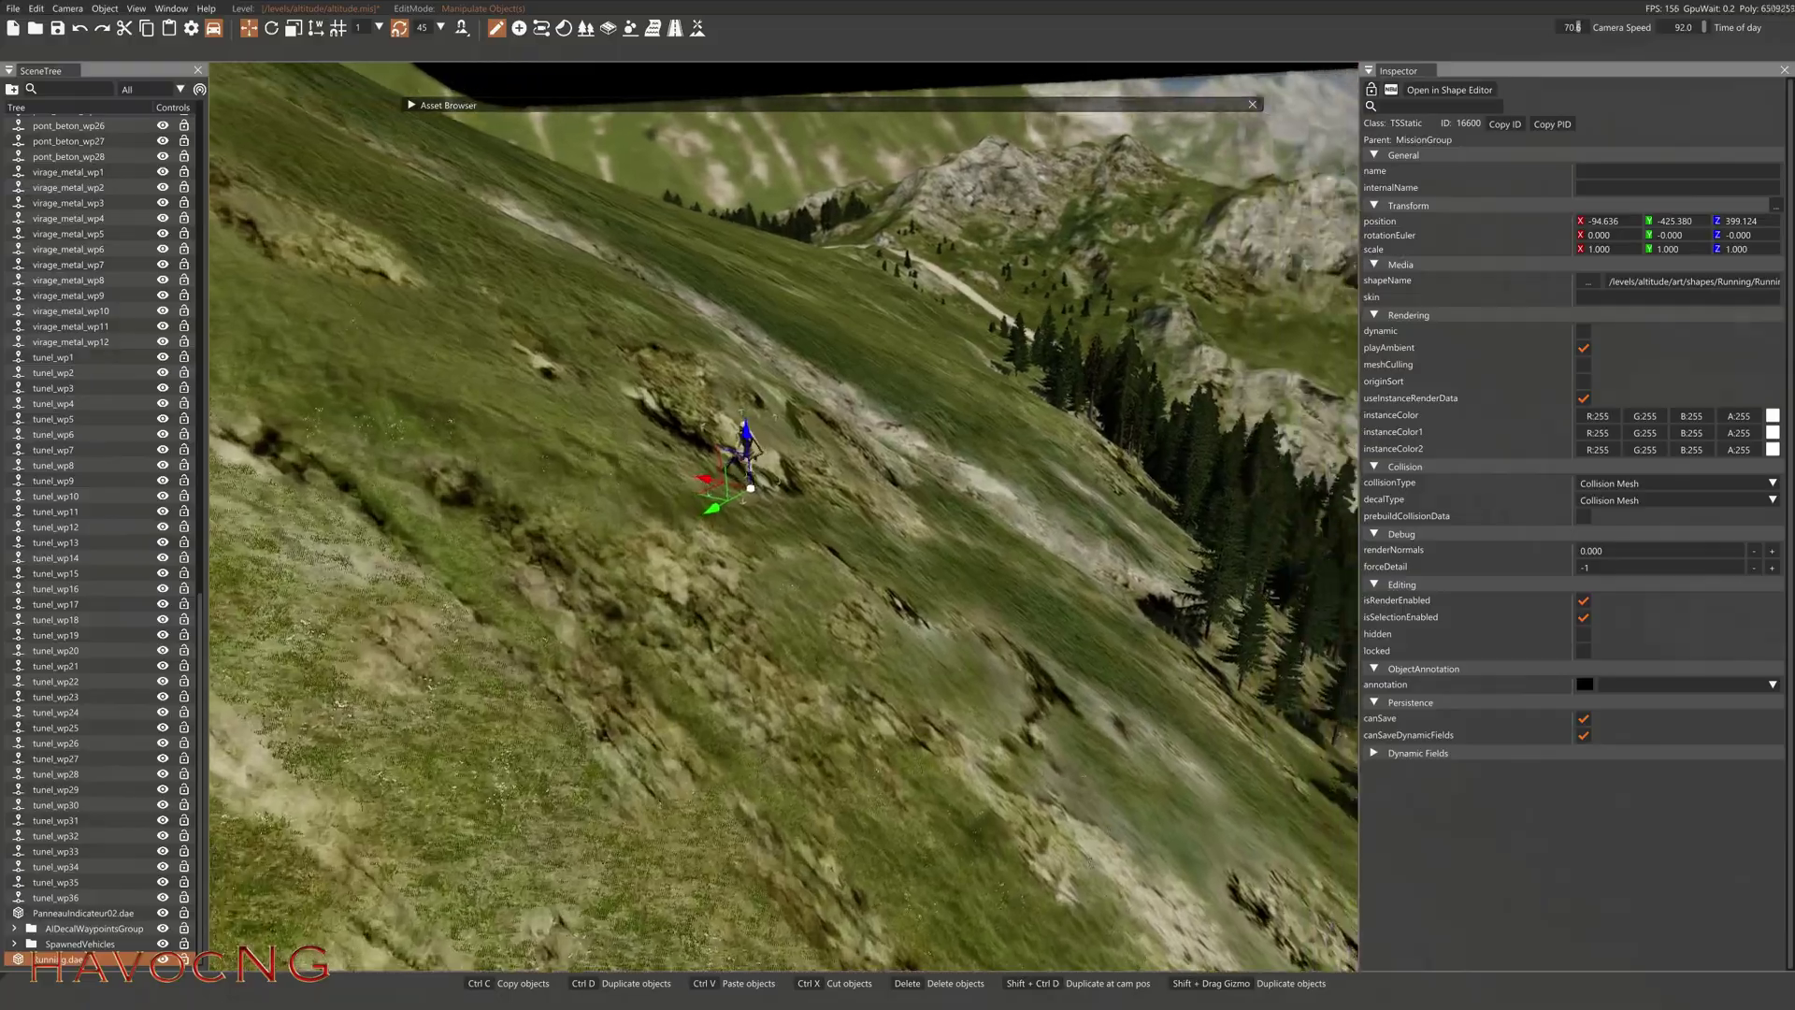
Move the Running.dae model off the slope to a Y position of about -723.2 and a Z of about 467.6.
{"action": "key", "text": "s"}
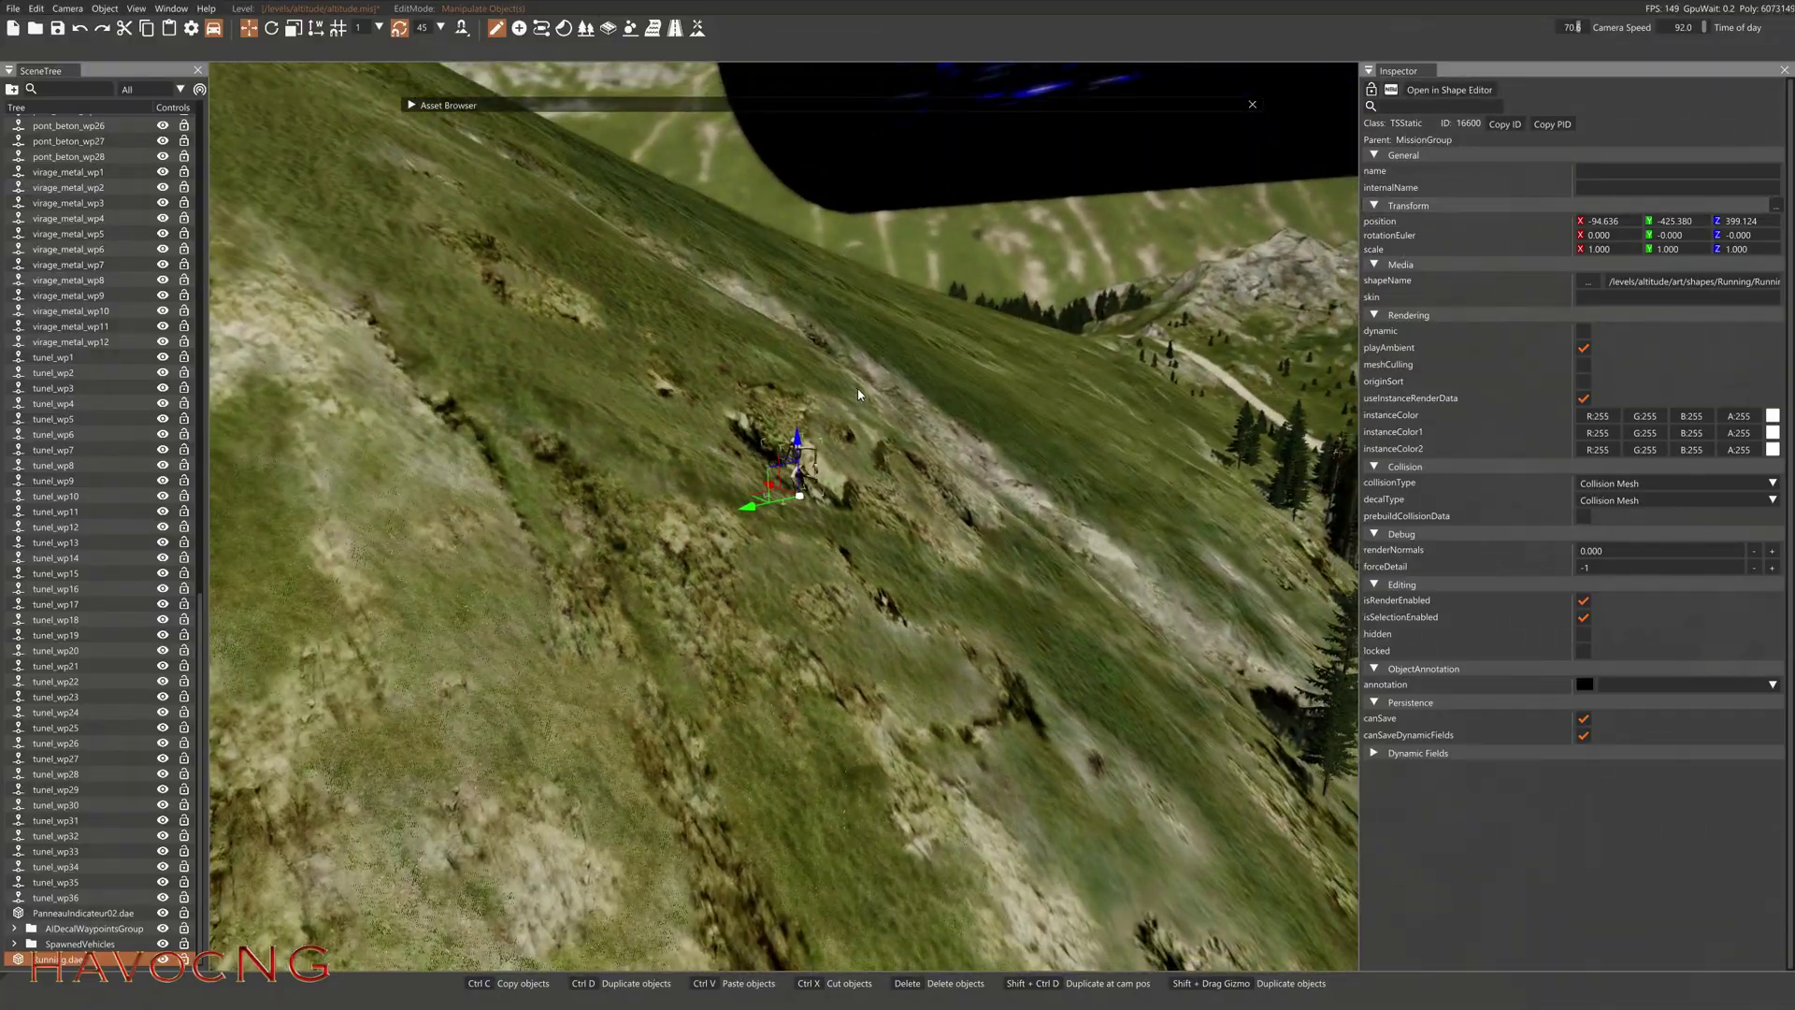
{"action": "right_click_drag", "start_coordinate": [857, 393], "coordinate": [776, 406]}
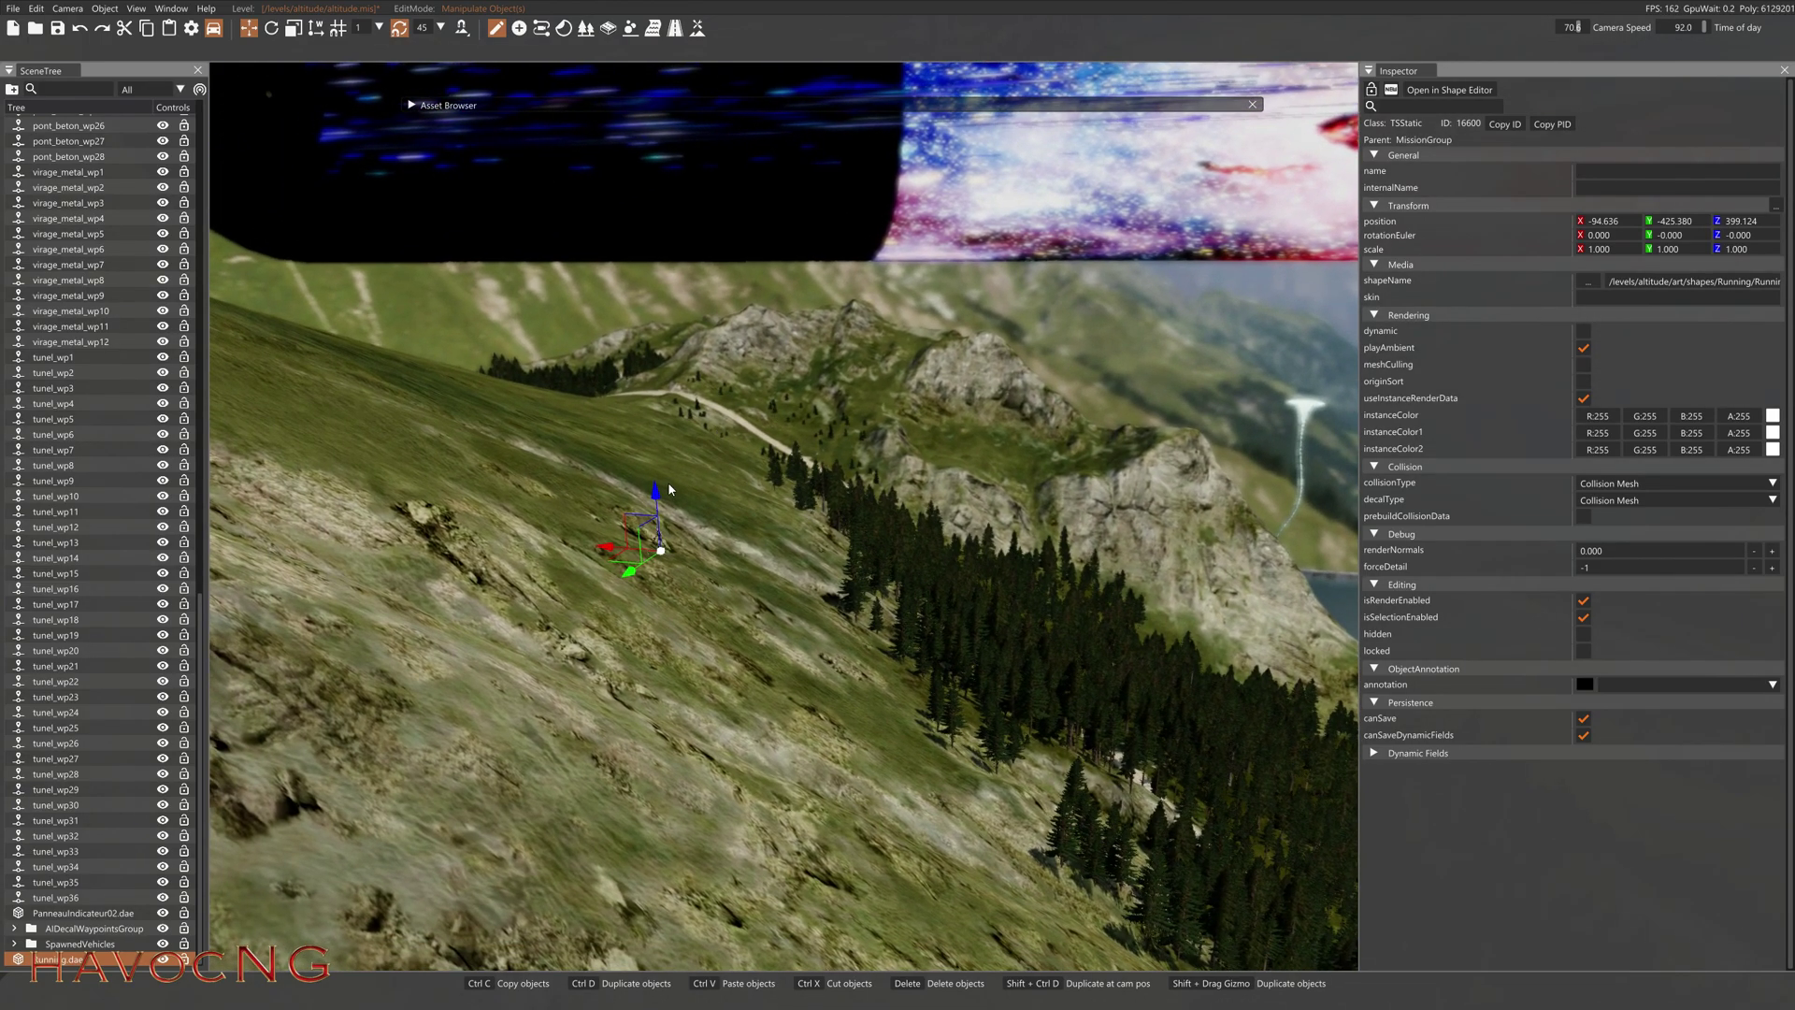
{"action": "right_click_drag", "start_coordinate": [688, 239], "coordinate": [717, 339]}
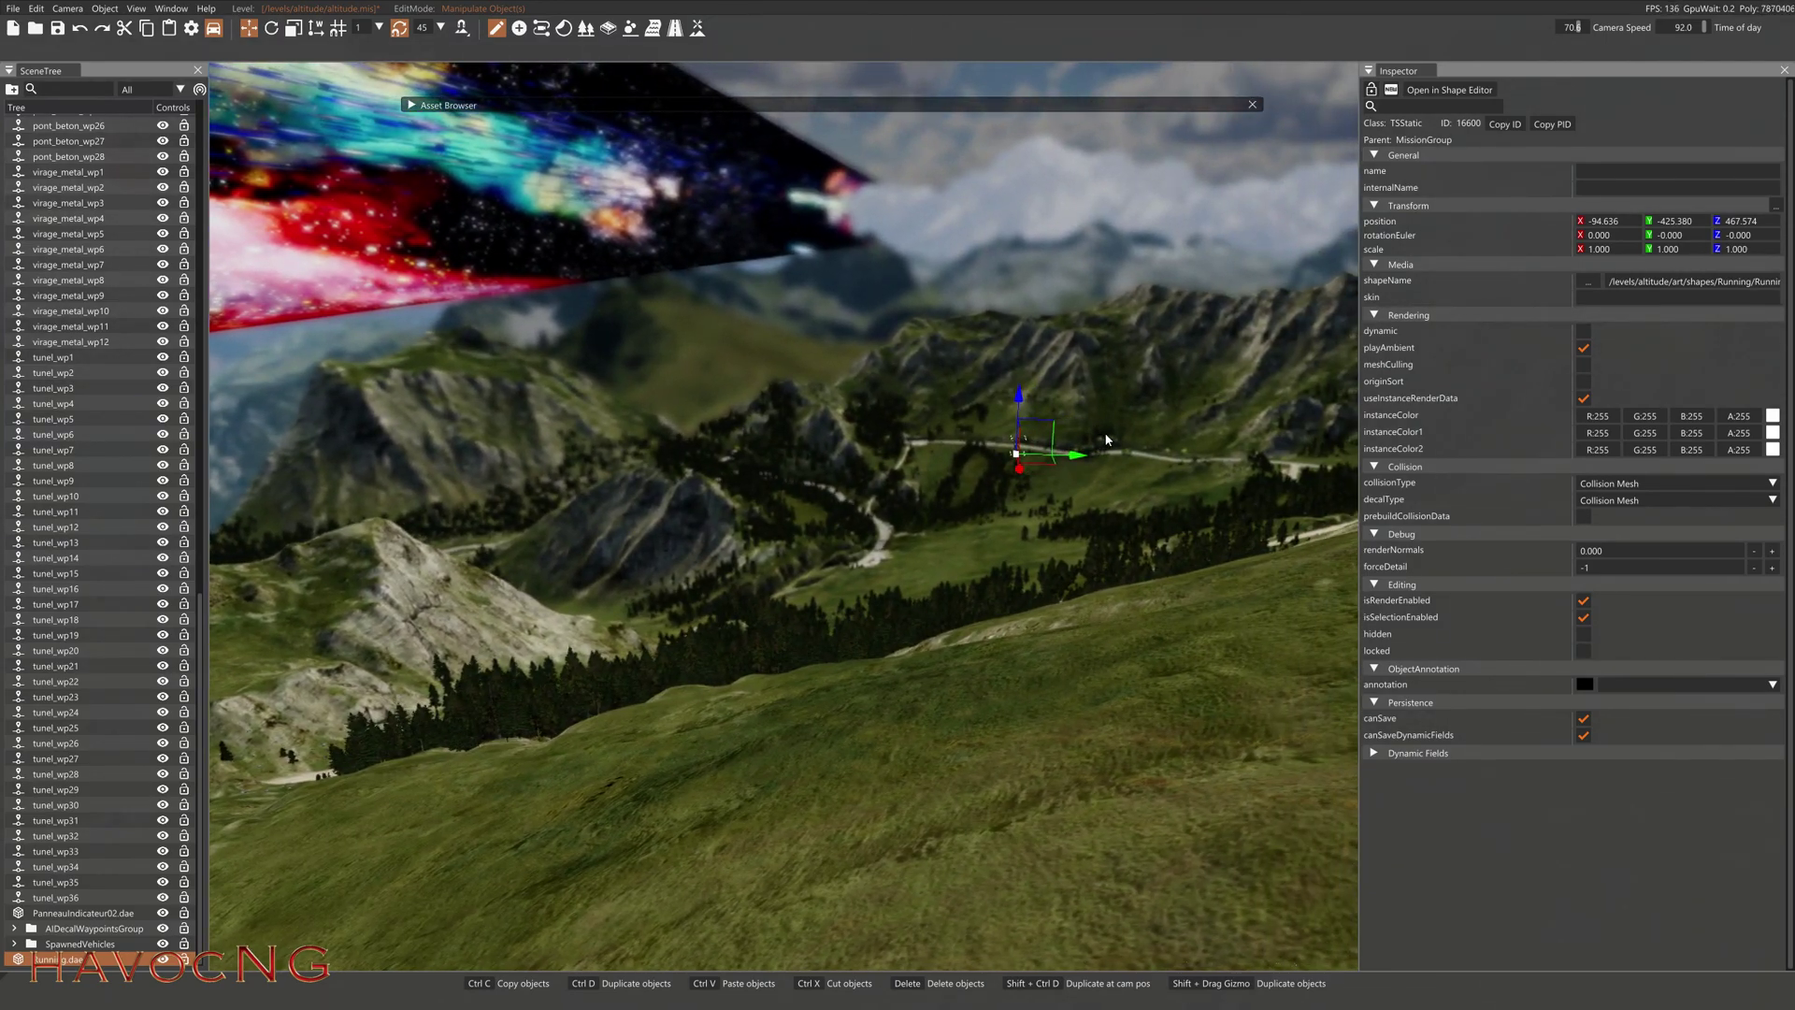
{"action": "right_click_drag", "start_coordinate": [302, 462], "coordinate": [215, 443]}
{"action": "key", "text": "f"}
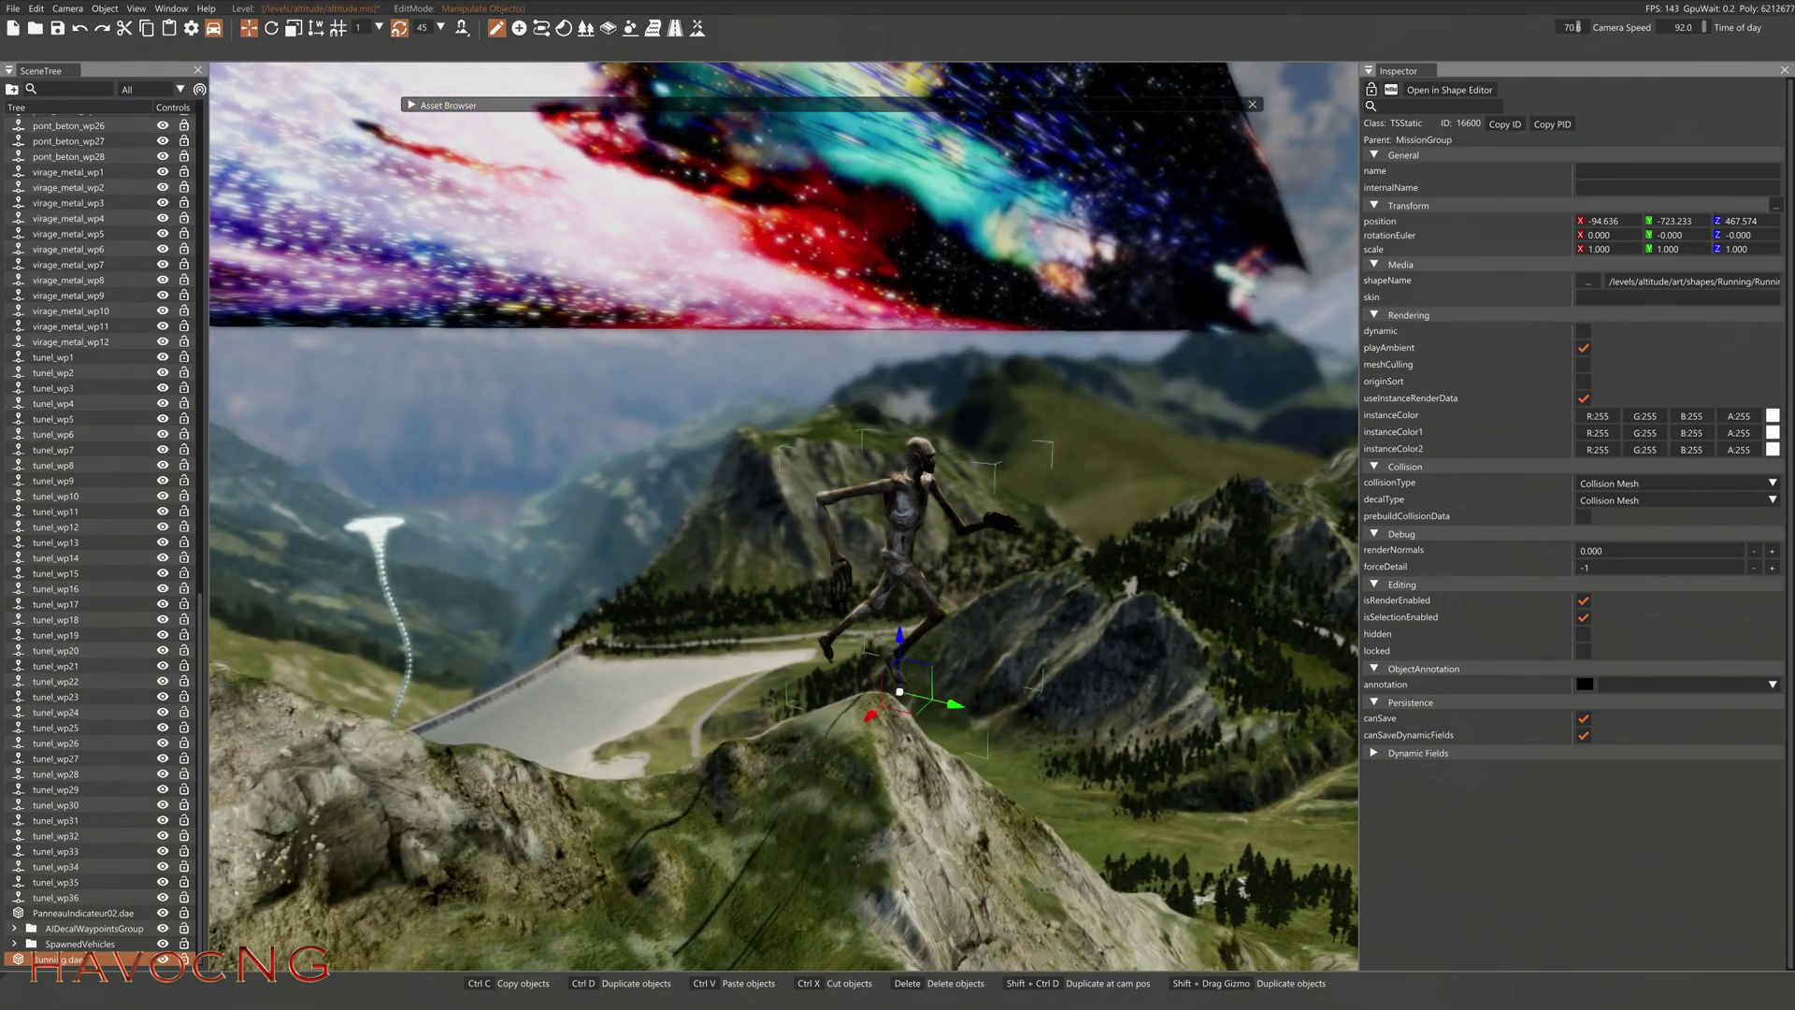
Rotate the Running.dae model to 90 degrees about Z and lower it onto the grass at about Y -806.9, Z 345.6.
{"action": "key", "text": "s"}
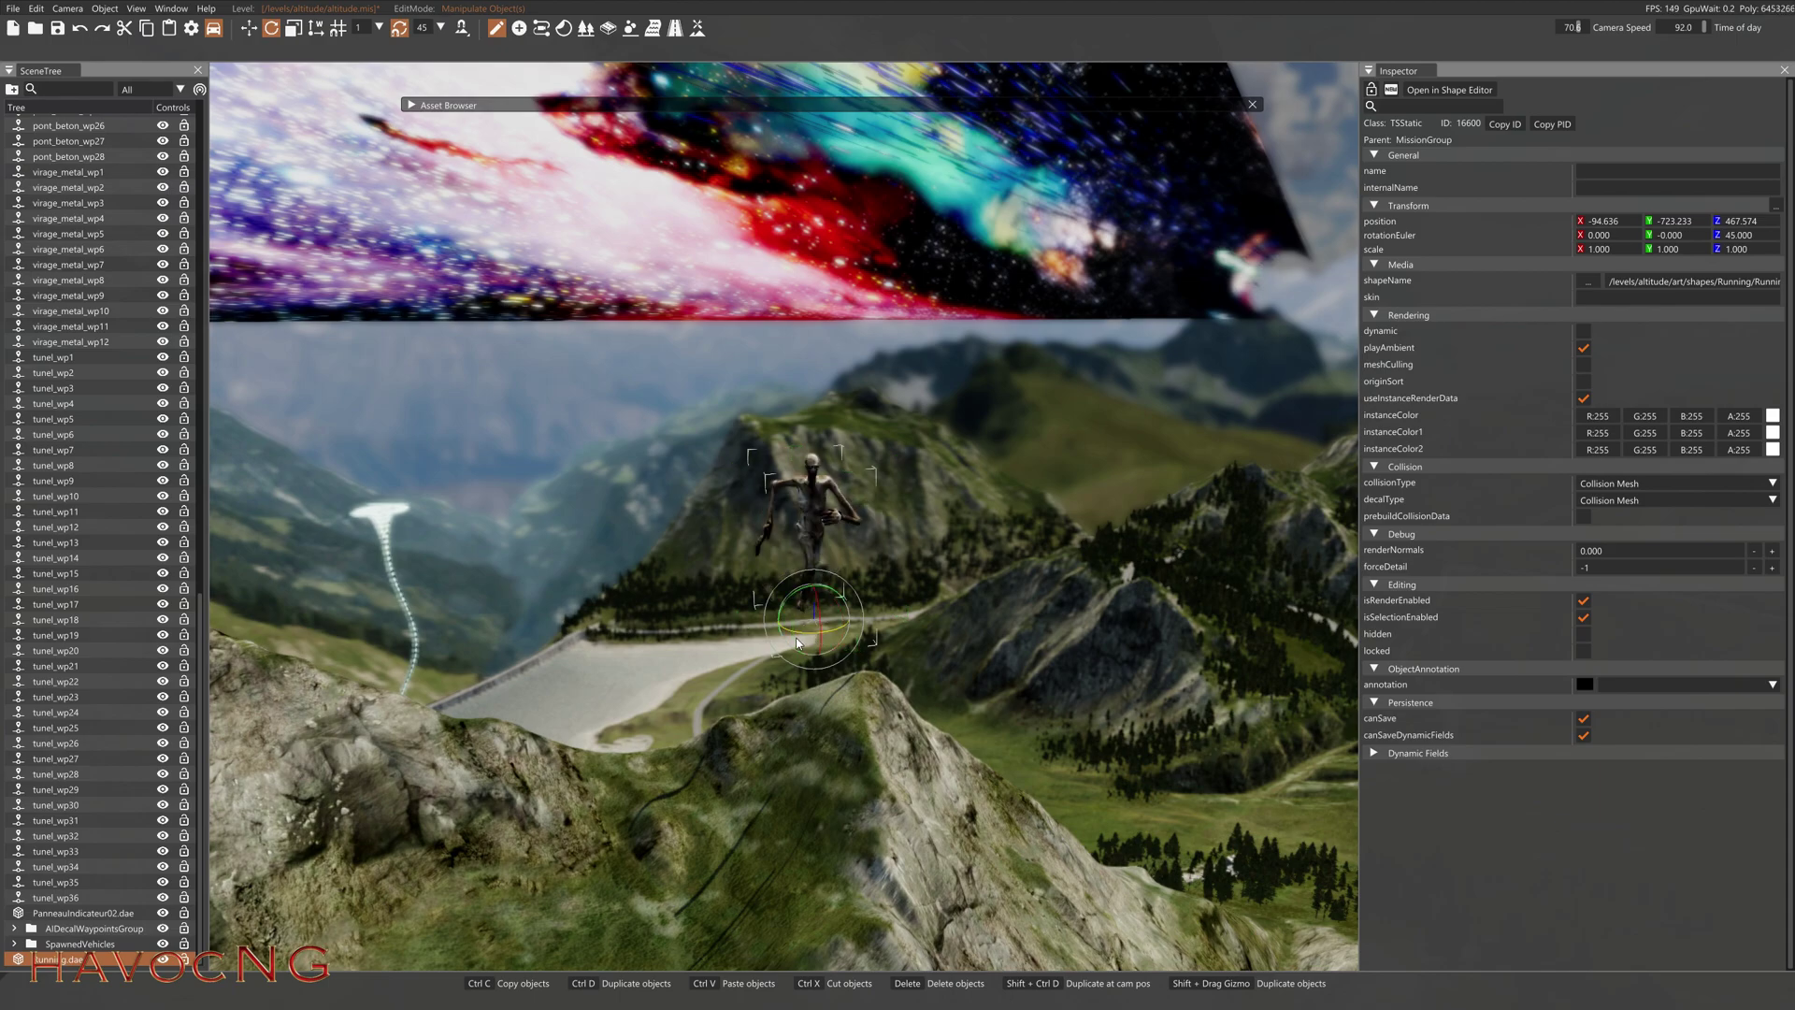
{"action": "left_click_drag", "start_coordinate": [769, 649], "coordinate": [761, 647]}
{"action": "key", "text": "1"}
{"action": "key", "text": "s"}
{"action": "right_click_drag", "start_coordinate": [703, 645], "coordinate": [867, 323]}
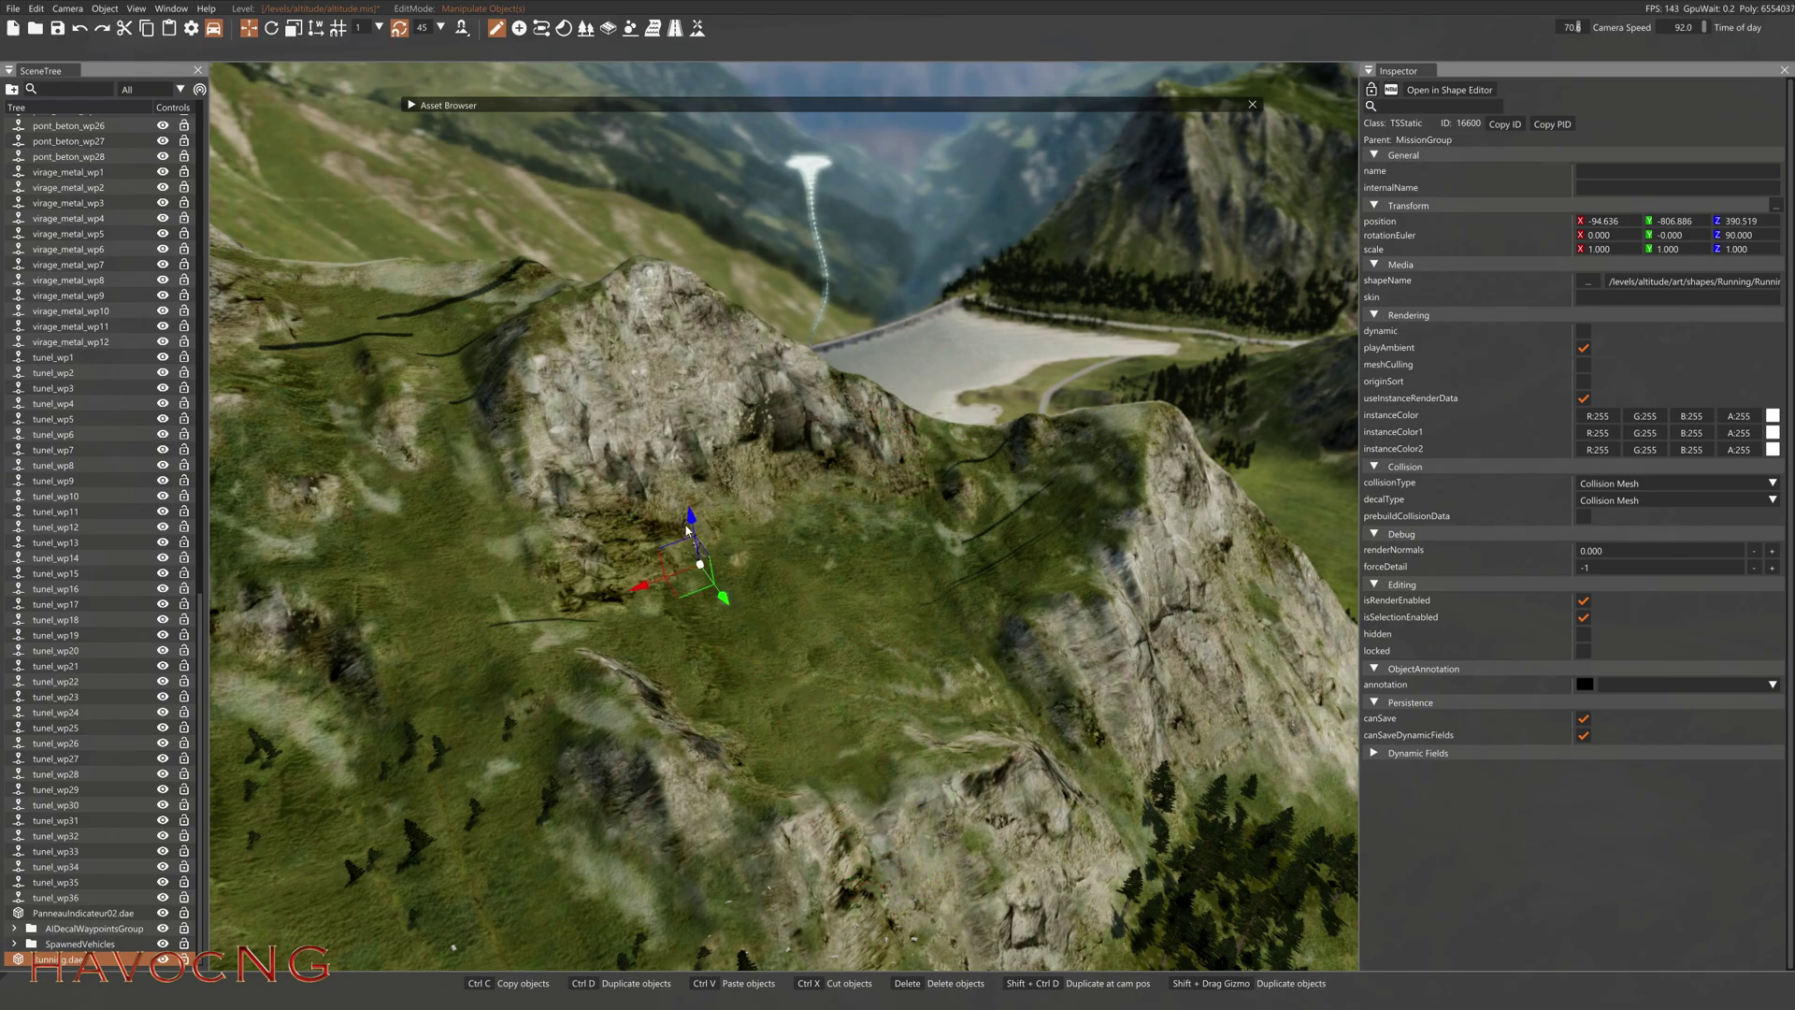
{"action": "key", "text": "w"}
{"action": "right_click_drag", "start_coordinate": [739, 714], "coordinate": [847, 738]}
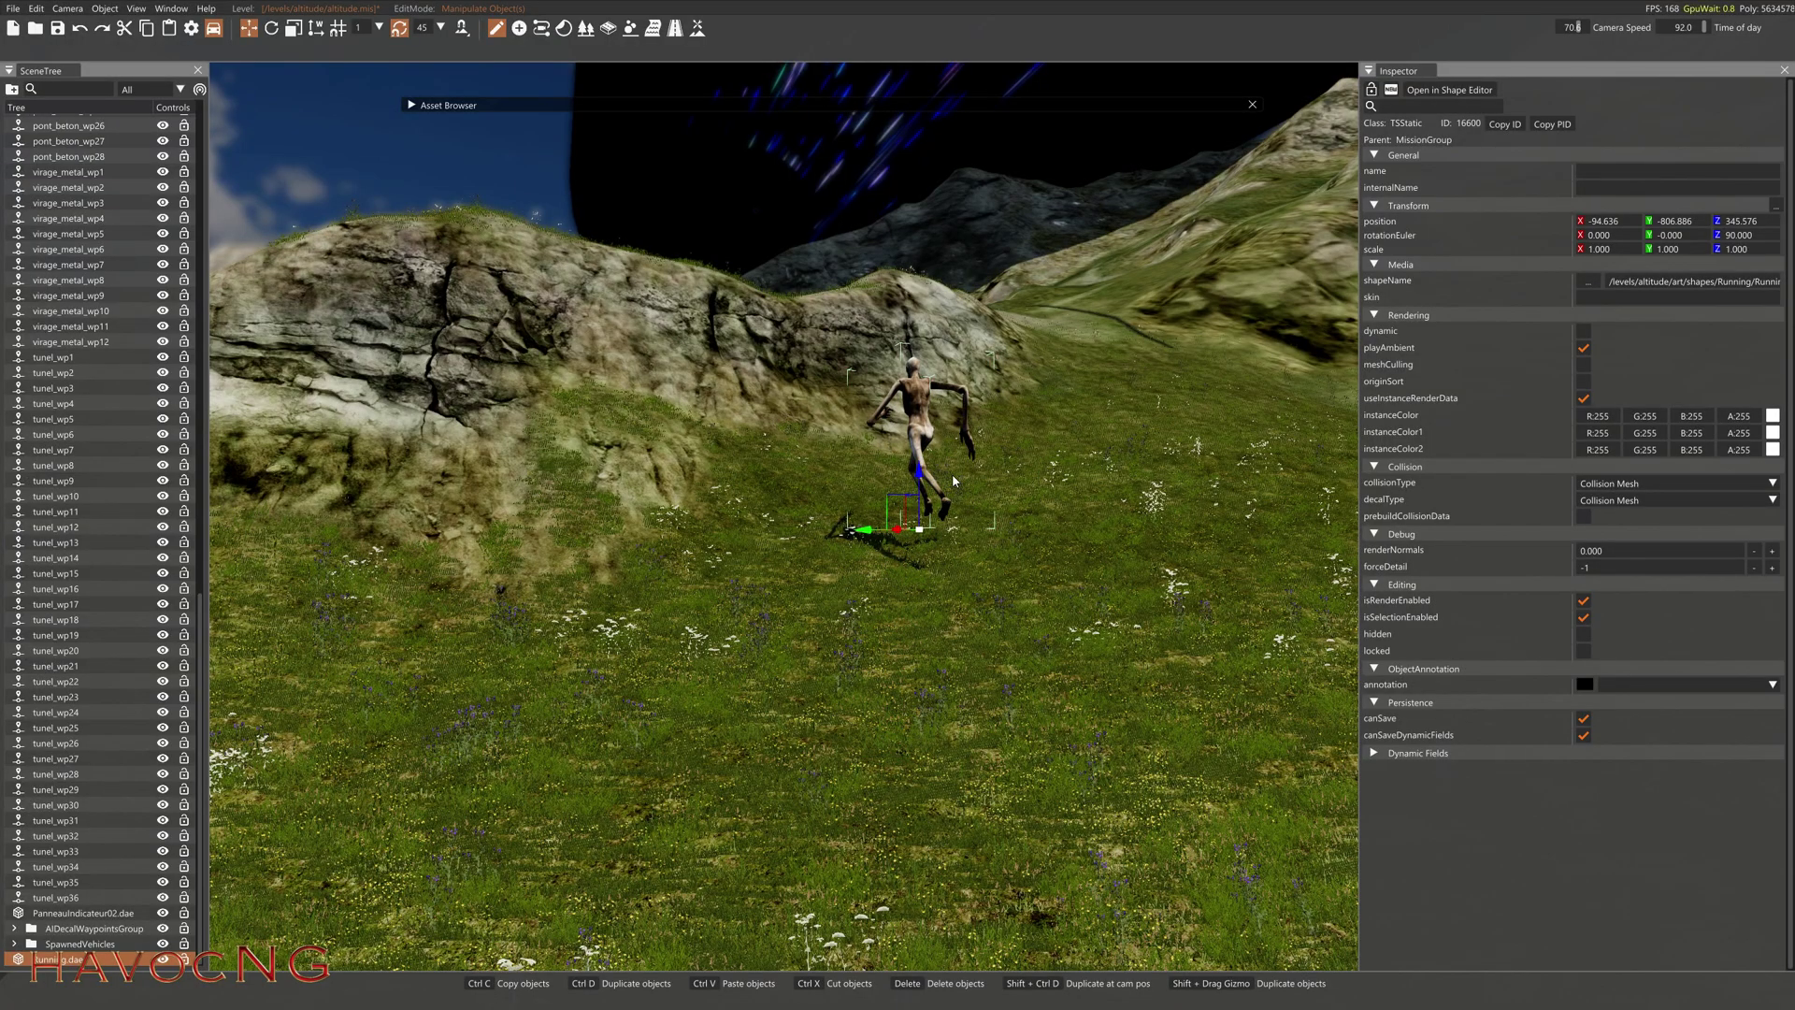
Leave the world editor and spawn a new Bruckell Bastion Street Tuned (A) near the running model.
{"action": "key", "text": "F11"}
{"action": "key", "text": "w"}
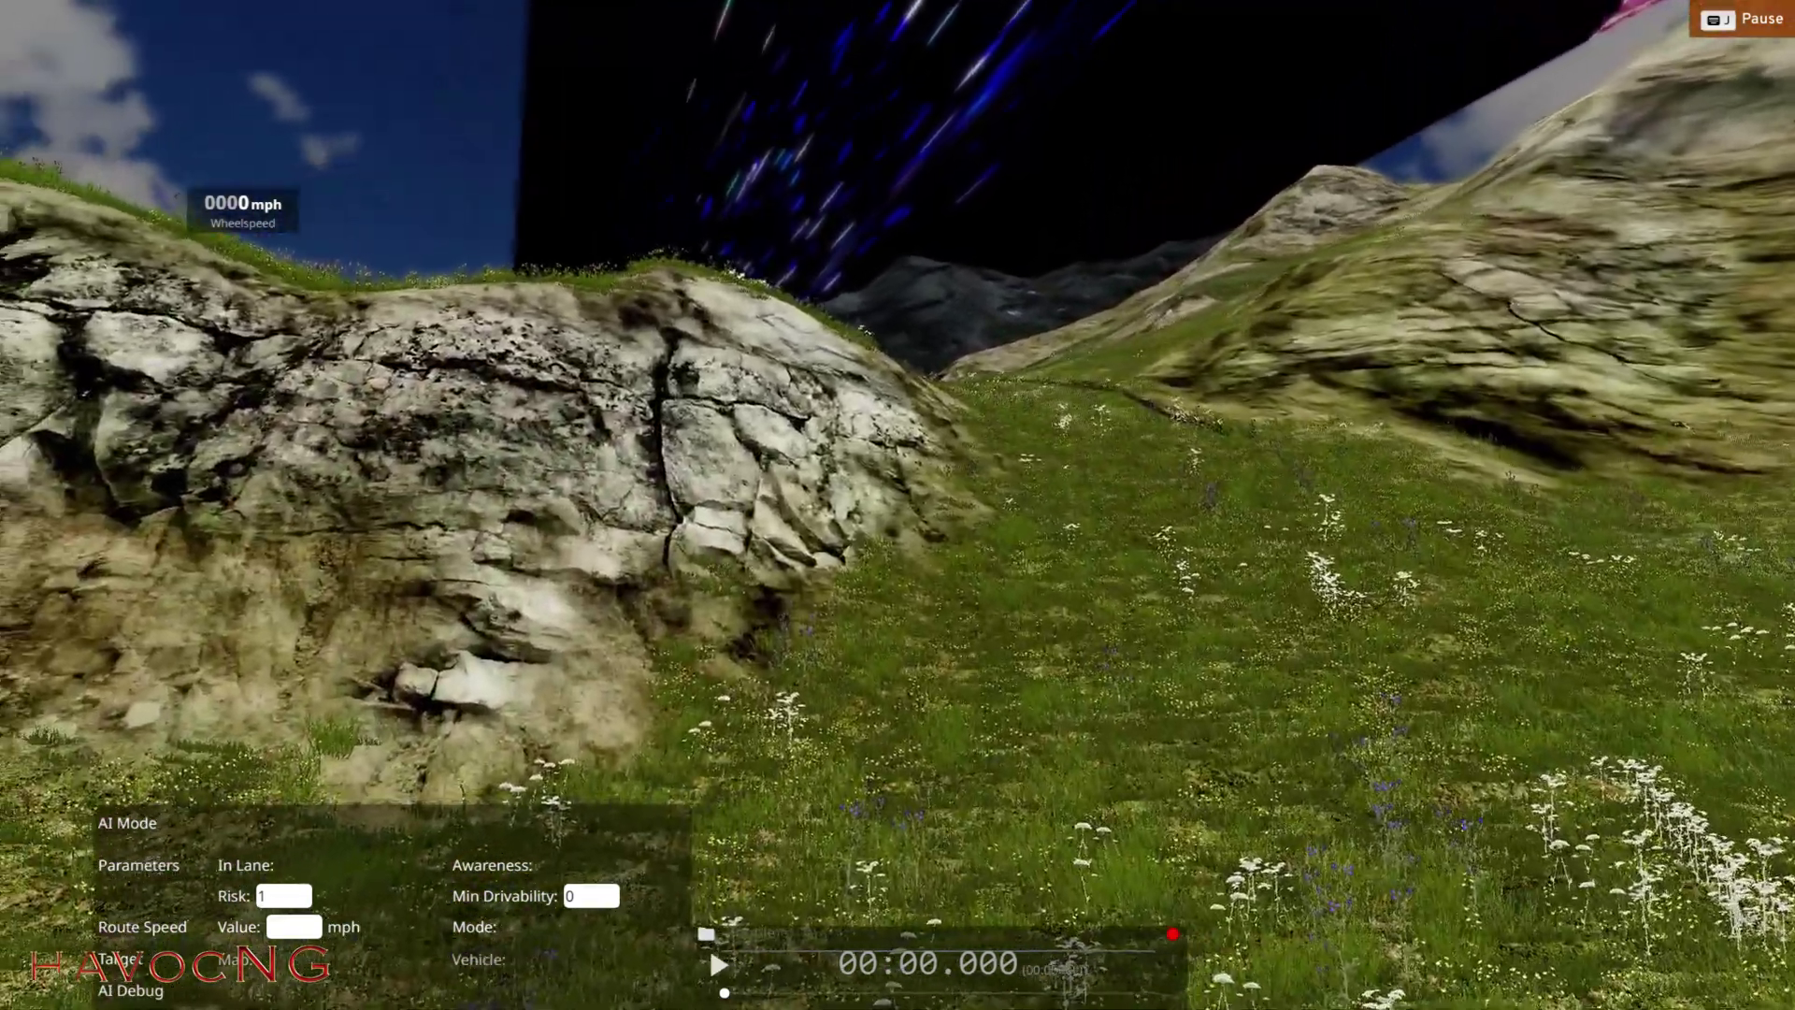
{"action": "key", "text": "Escape"}
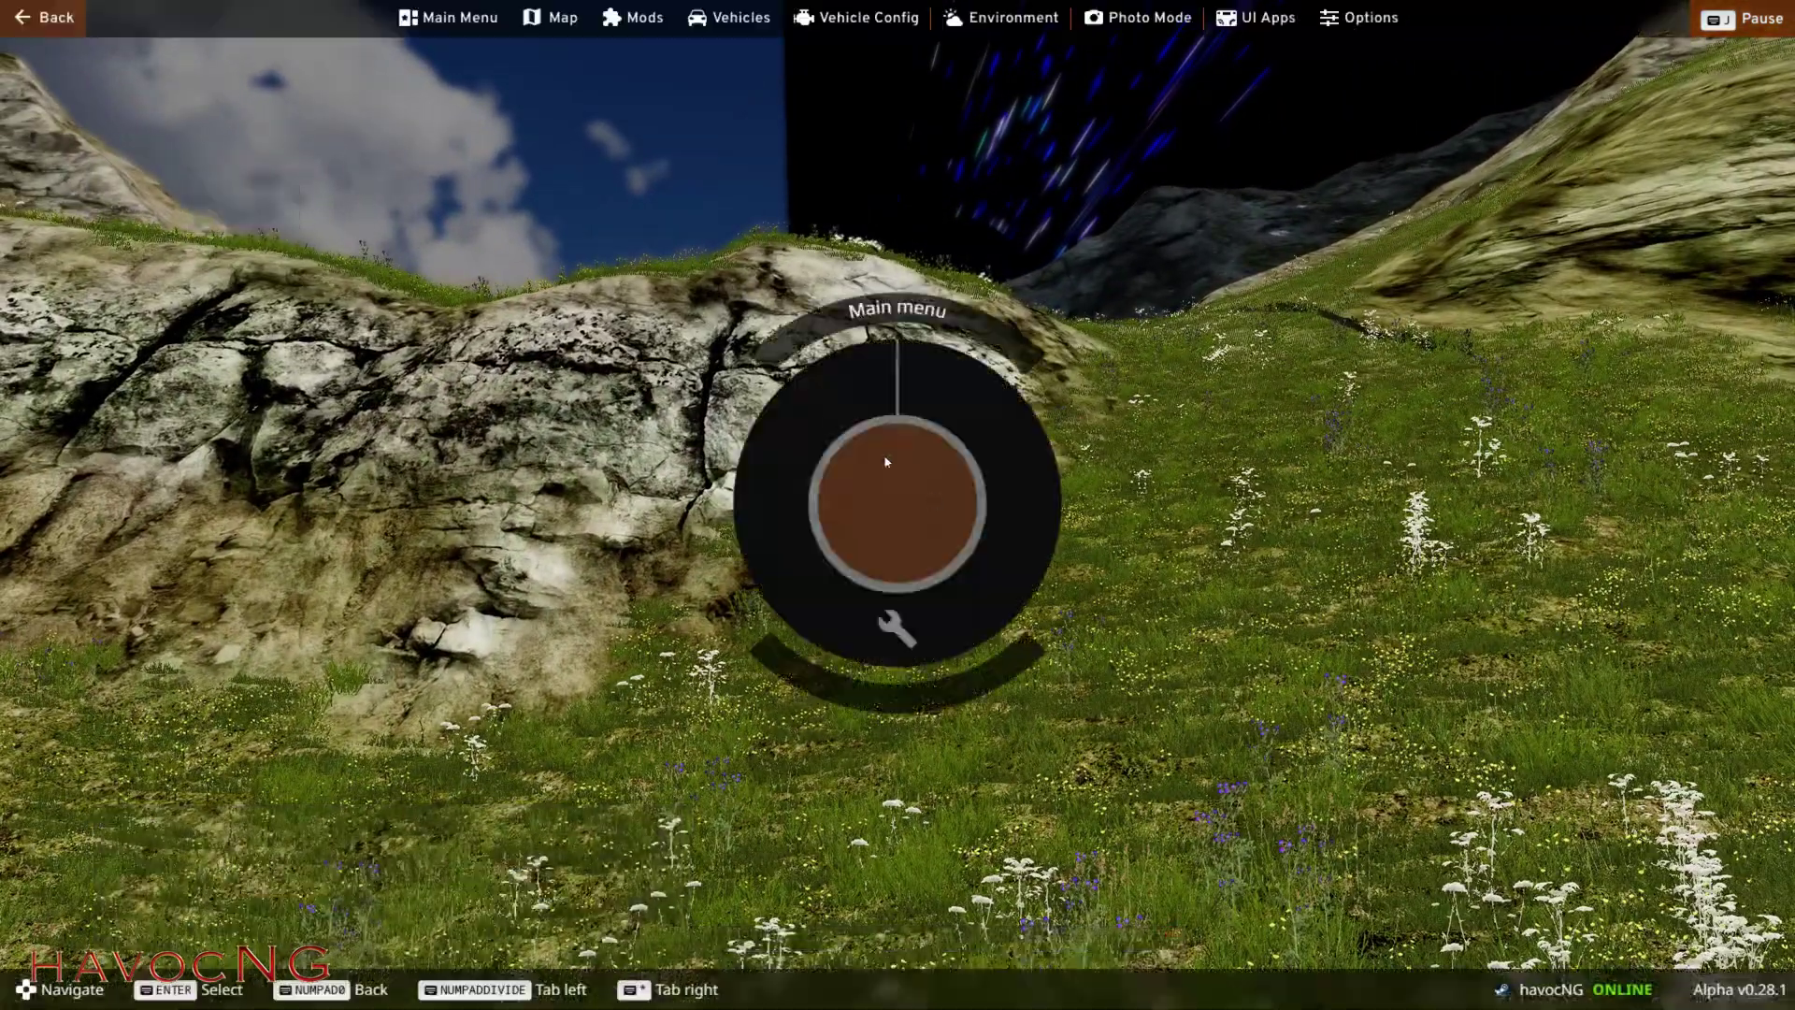
{"action": "left_click", "coordinate": [743, 19]}
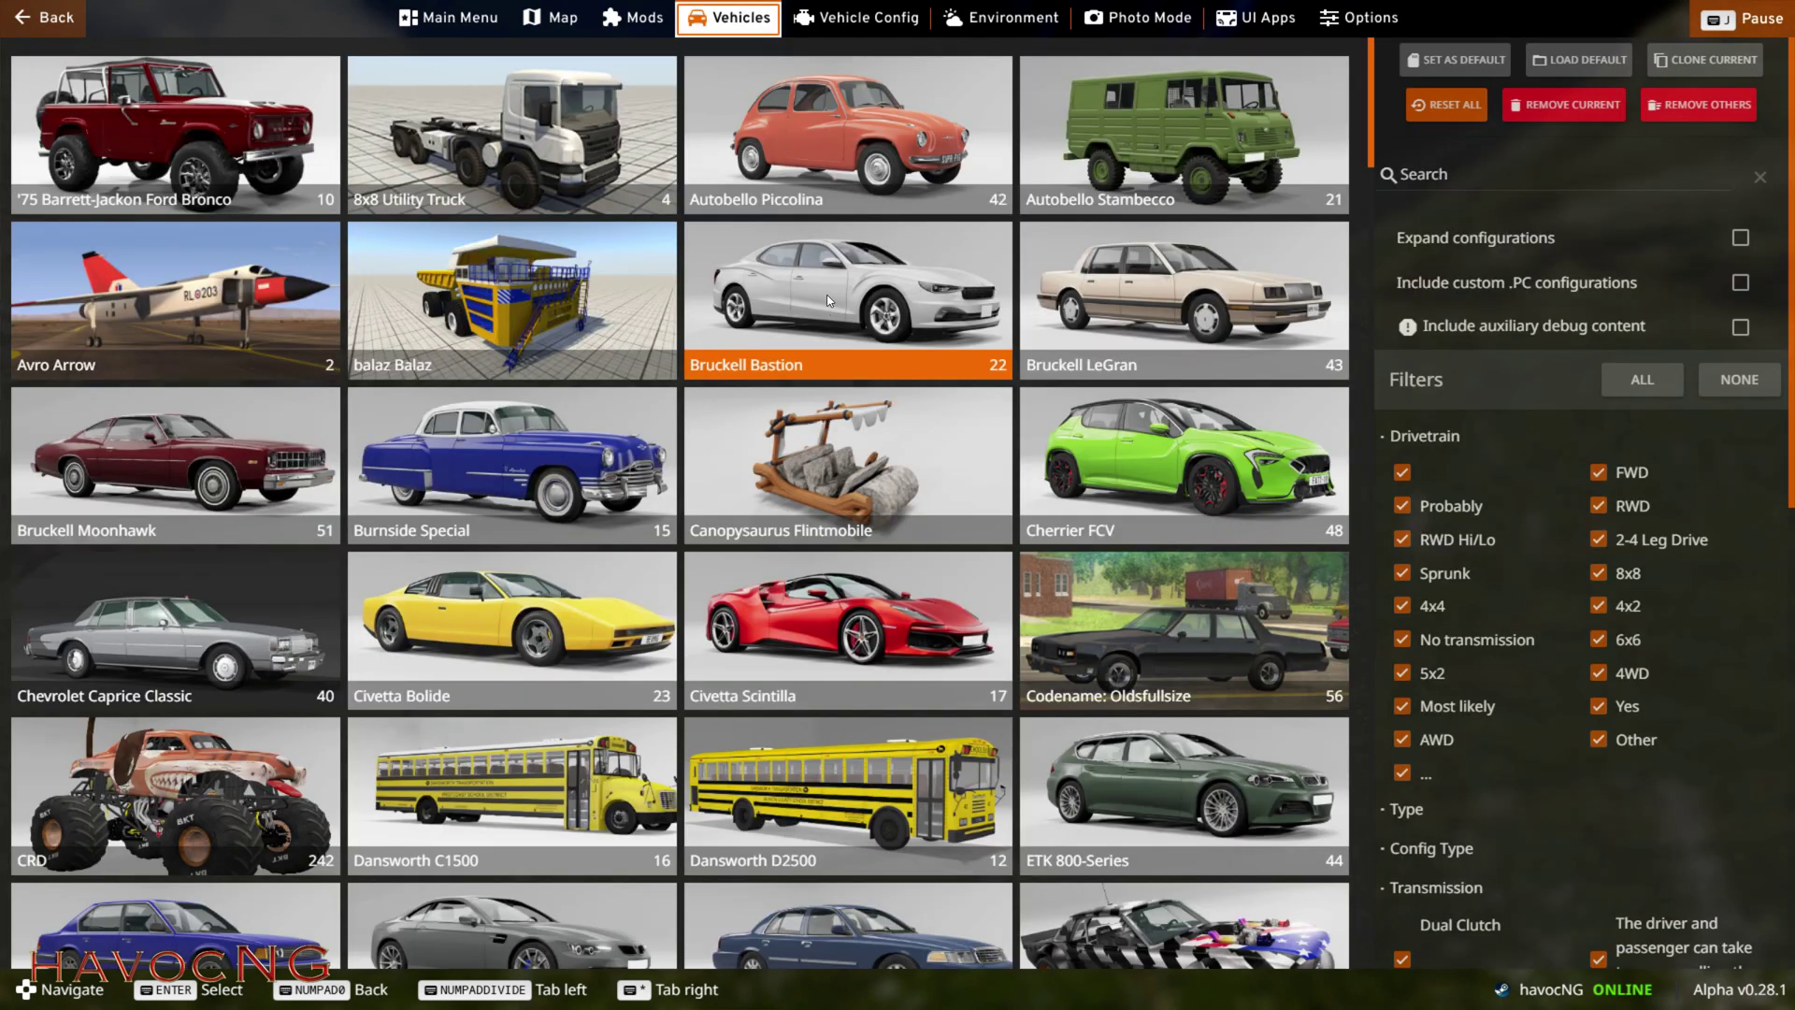
{"action": "left_click", "coordinate": [827, 300]}
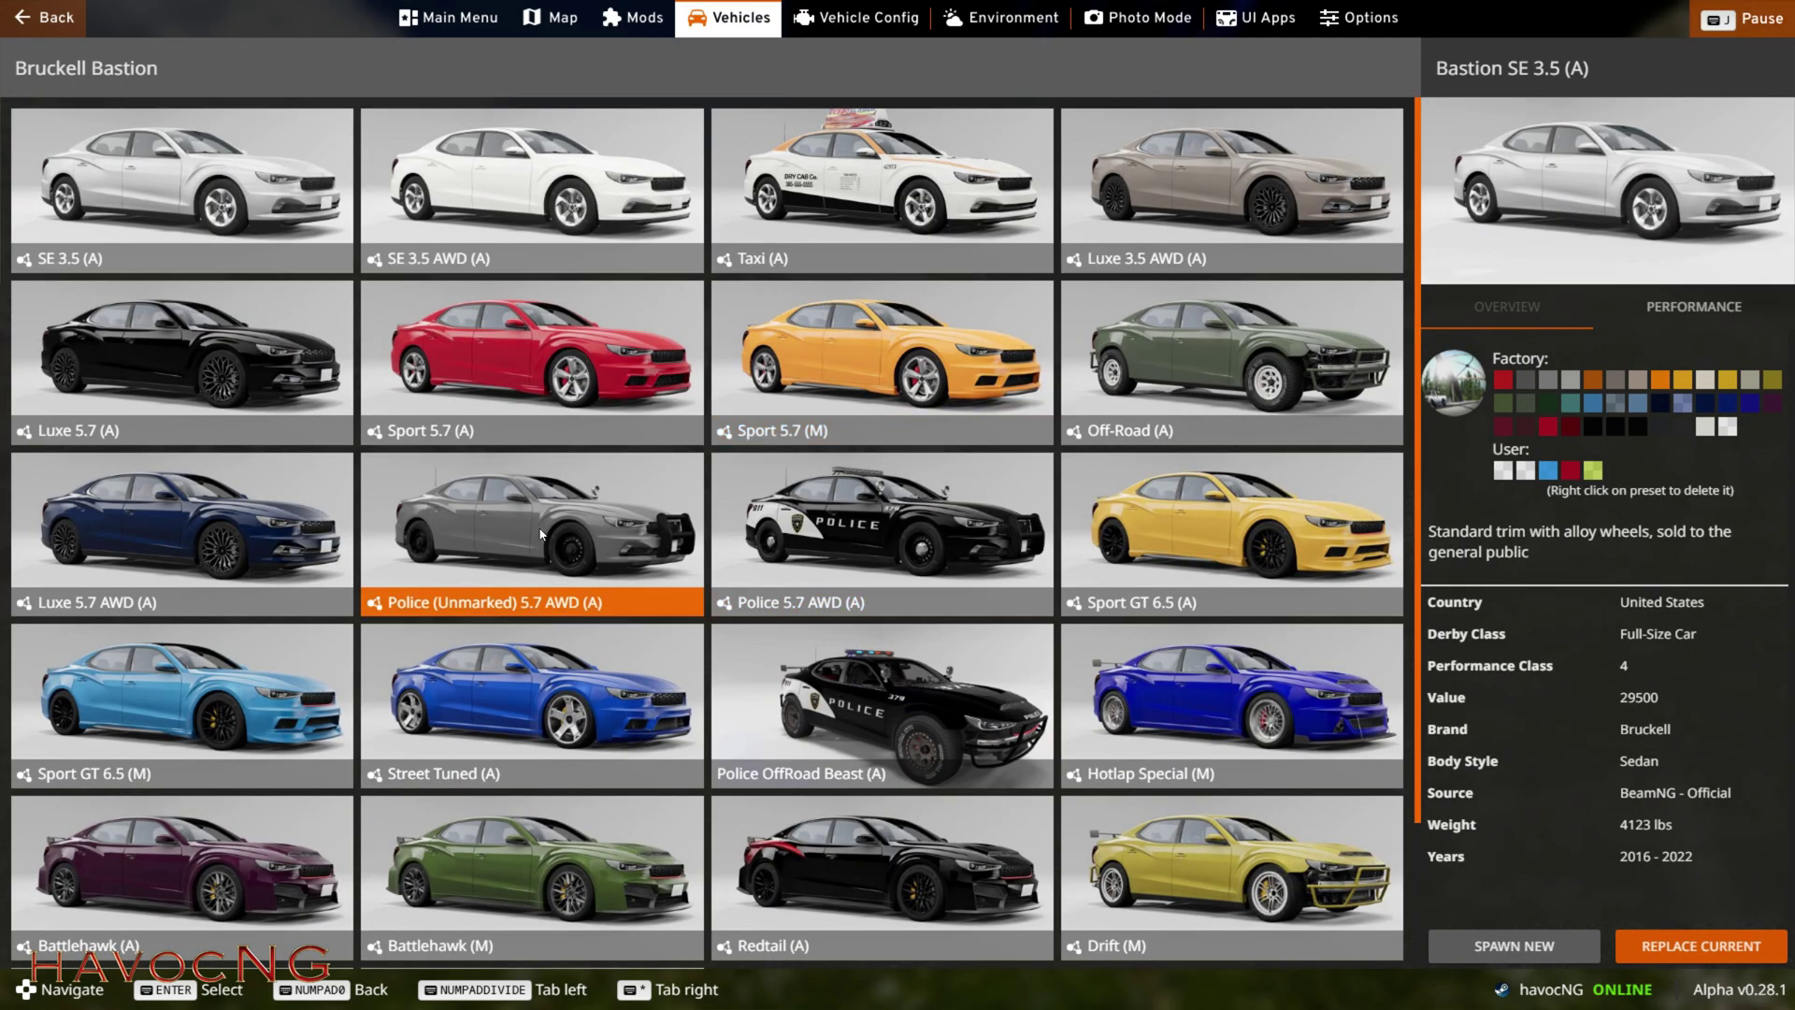
{"action": "left_click", "coordinate": [614, 706]}
{"action": "left_click", "coordinate": [1530, 947]}
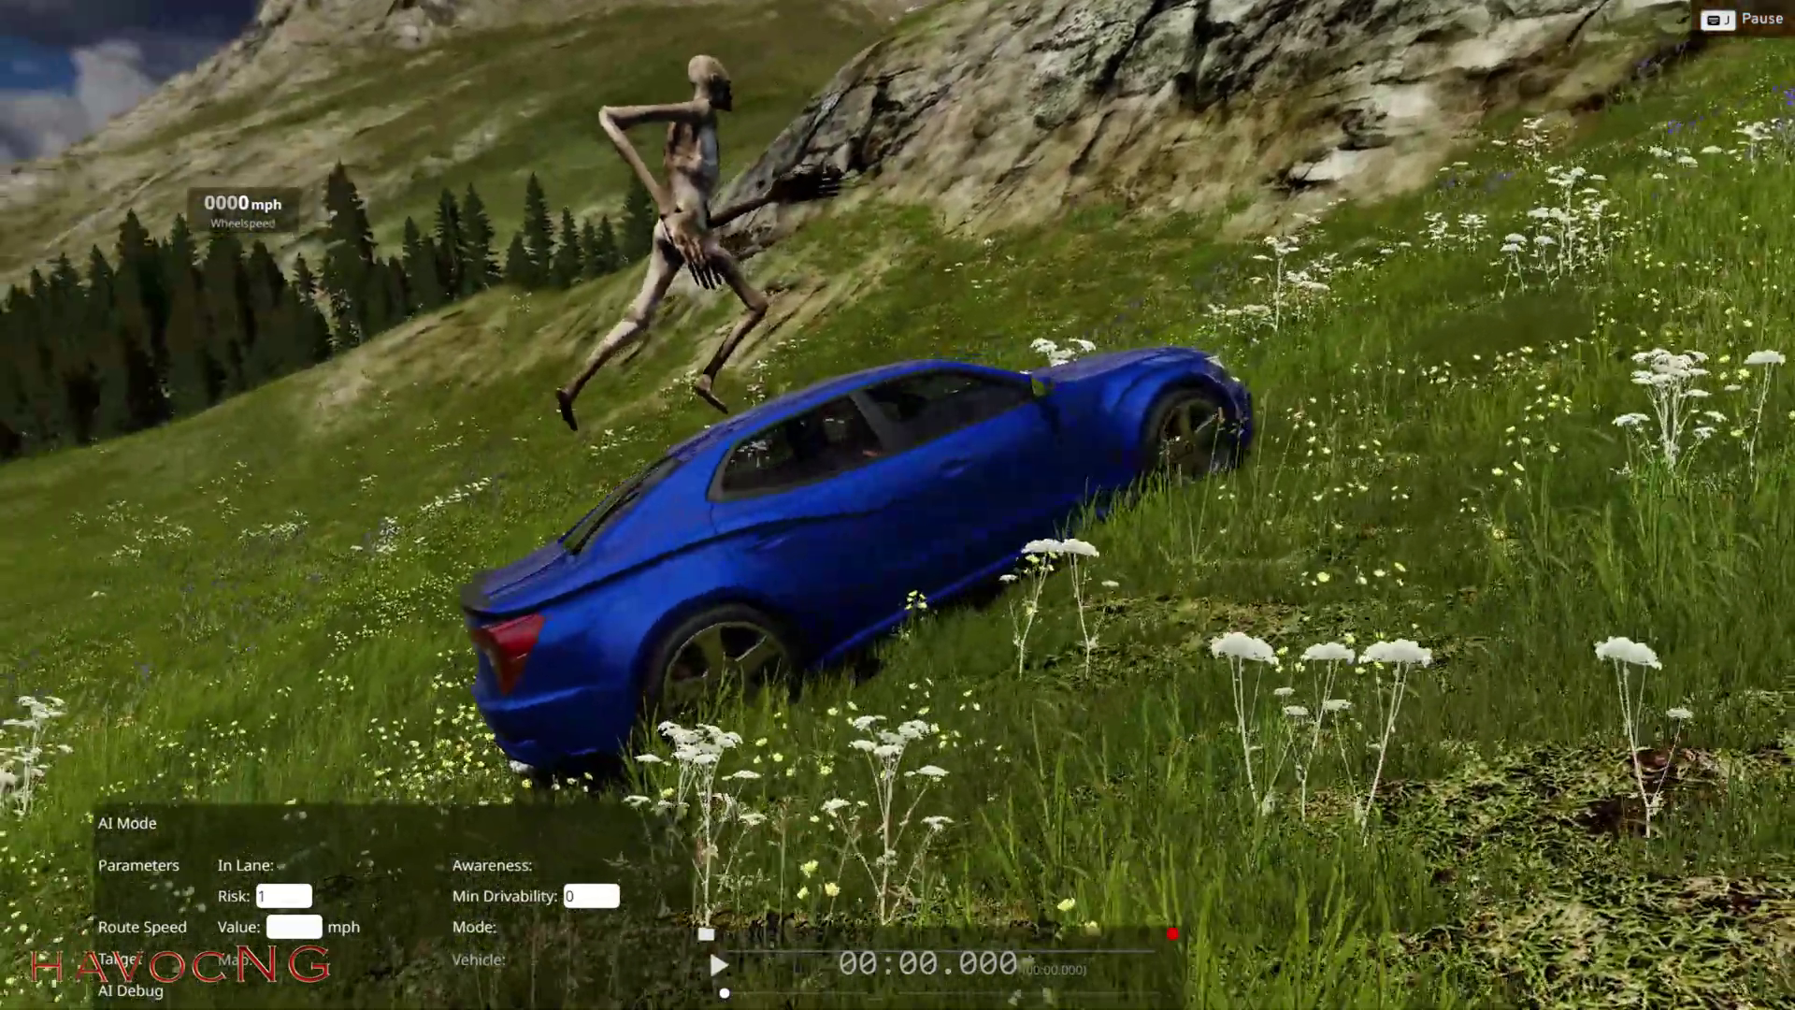
Compare the running model with the car, return to the world editor and delete the spawned Bastion.
{"action": "right_click_drag", "start_coordinate": [823, 629], "coordinate": [773, 696]}
{"action": "key", "text": "s"}
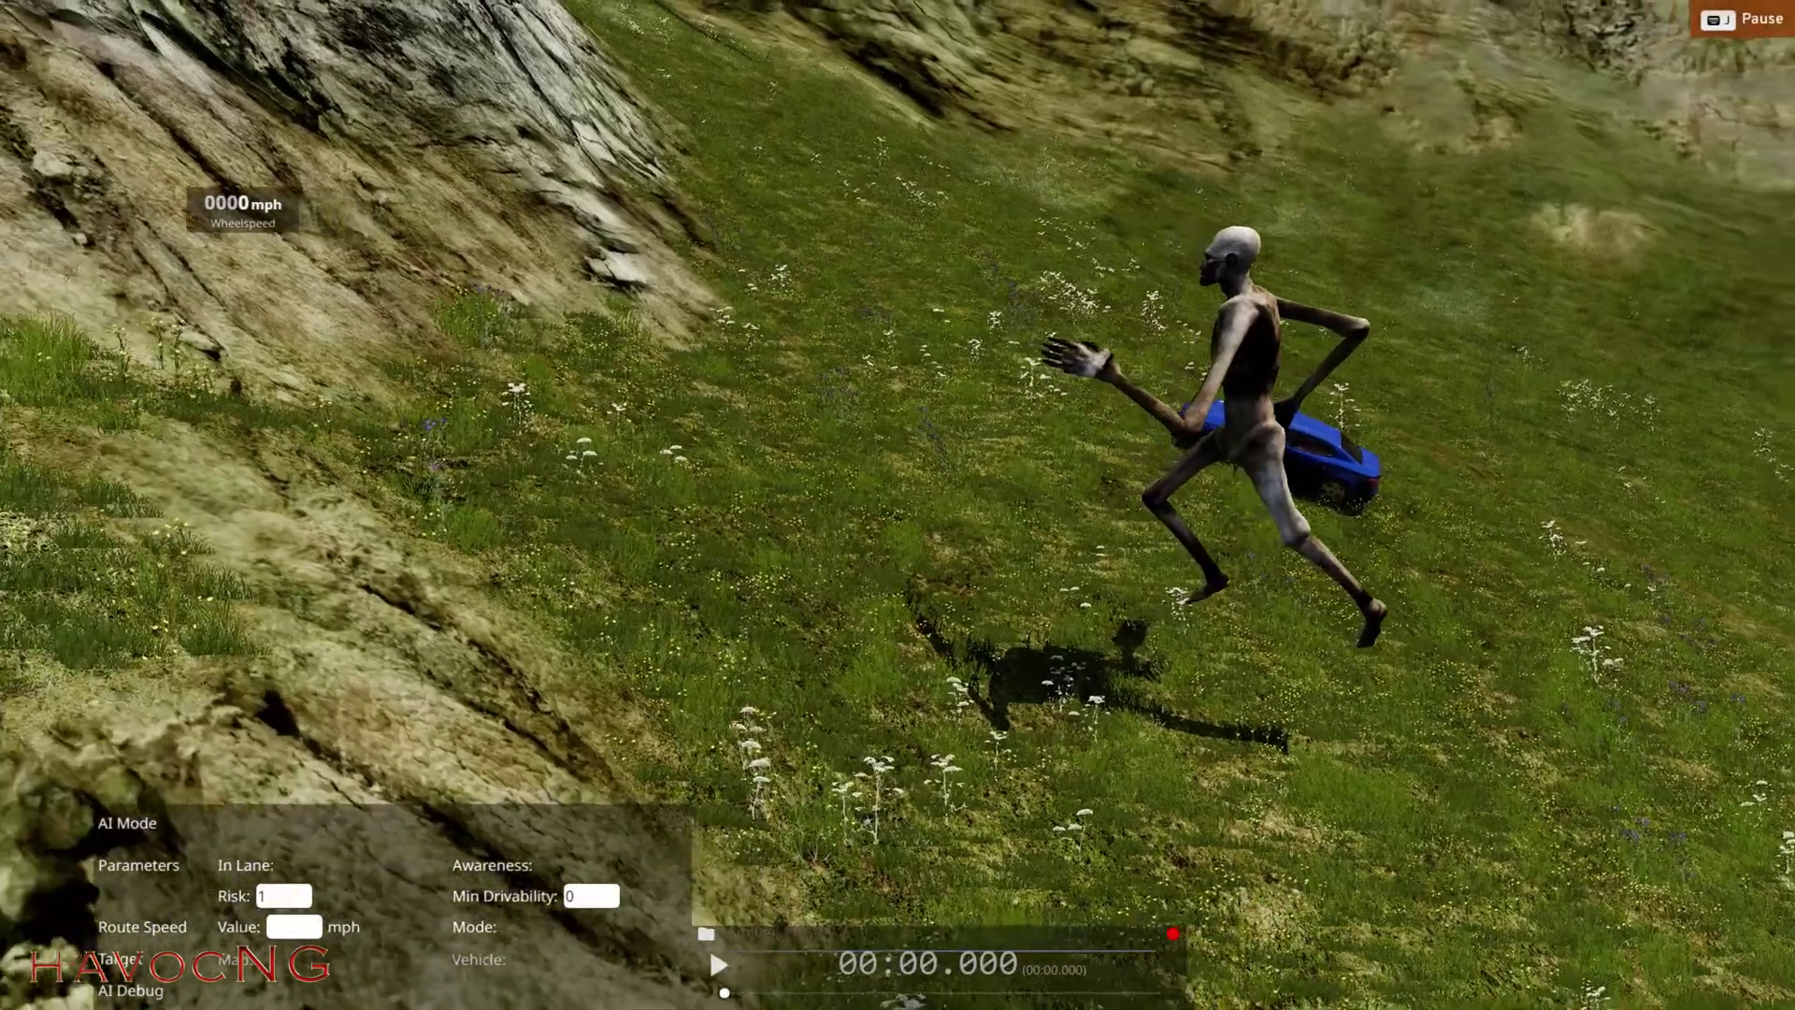
{"action": "key", "text": "F11"}
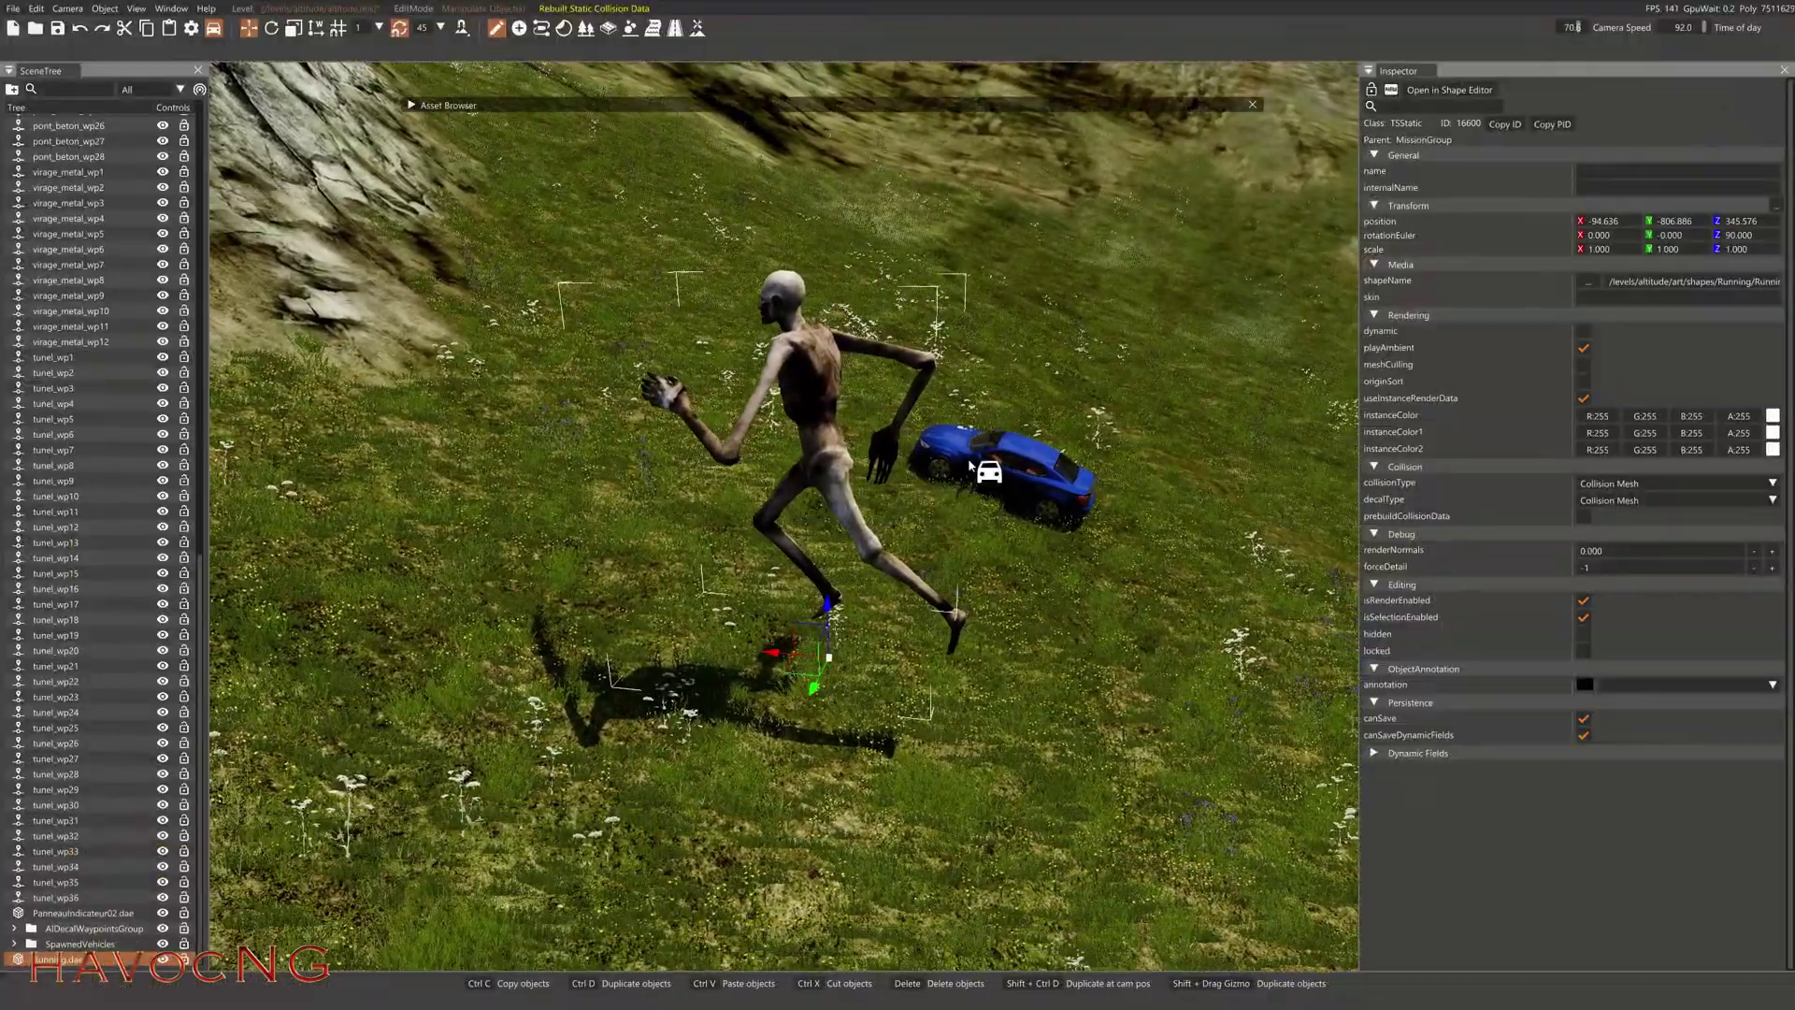
{"action": "left_click", "coordinate": [993, 477]}
{"action": "key", "text": "Delete"}
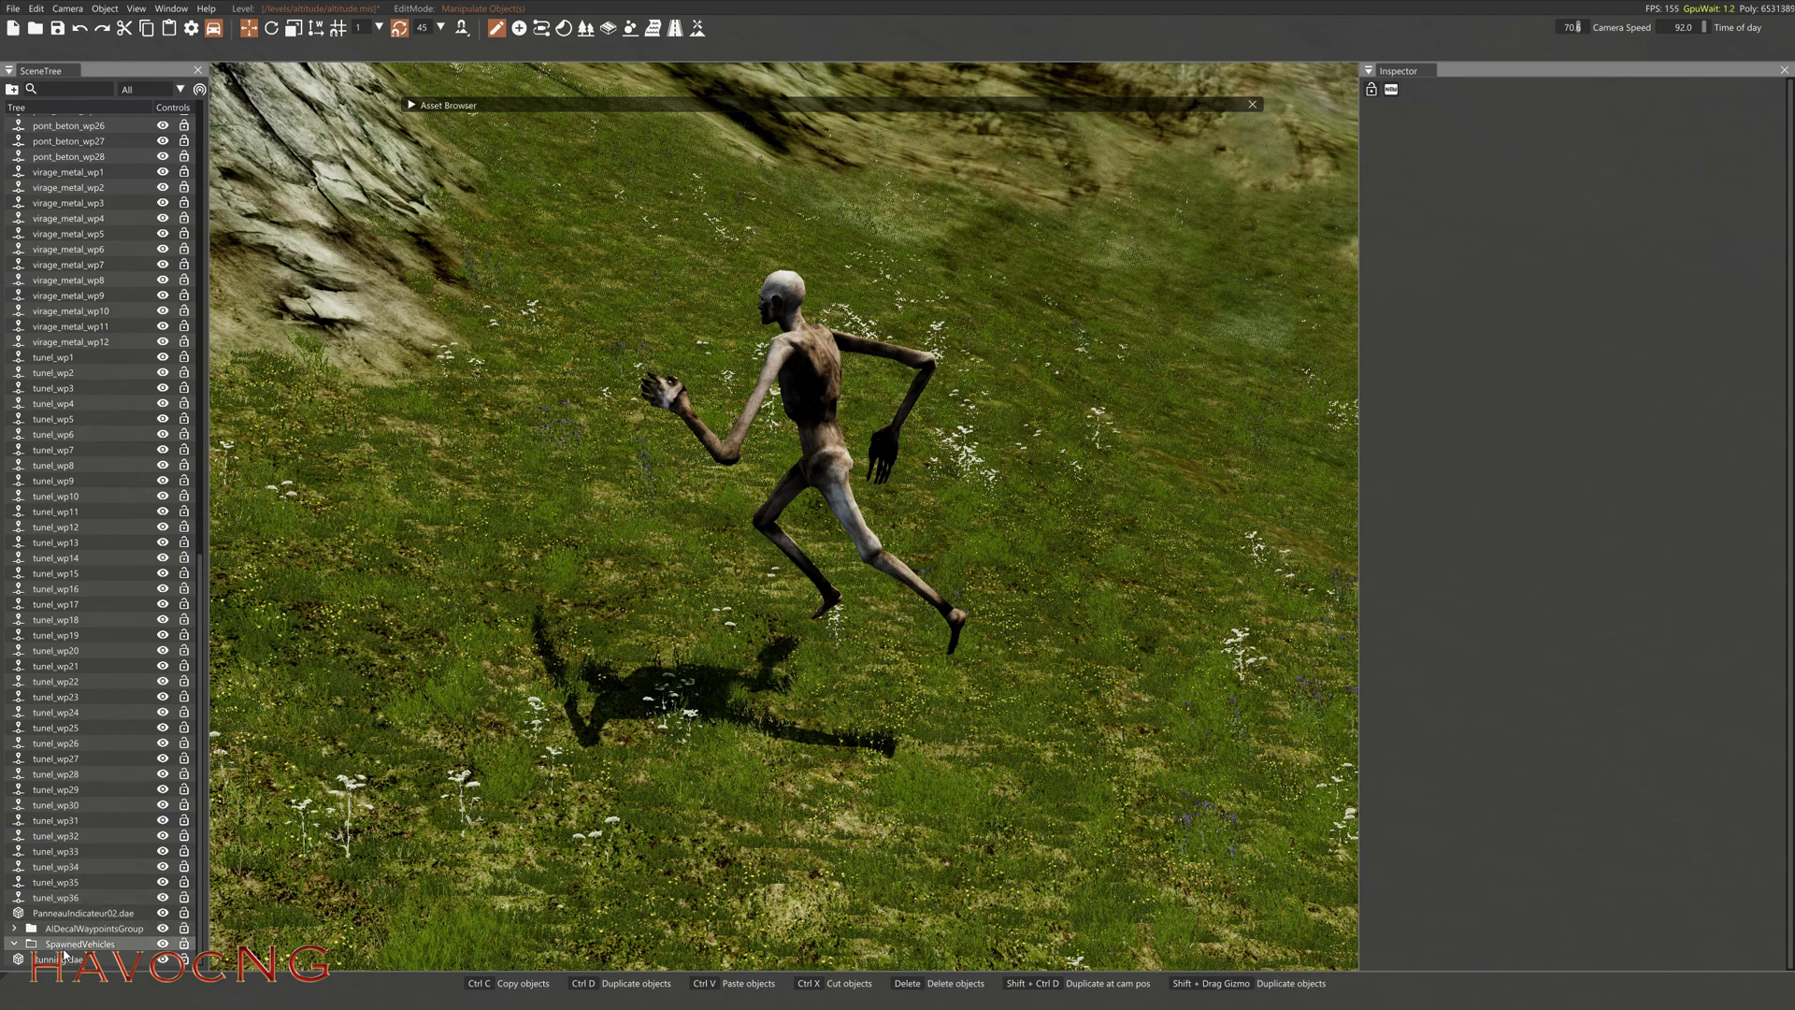
Select the Running.dae object at the end of the scene tree.
{"action": "left_click", "coordinate": [794, 358]}
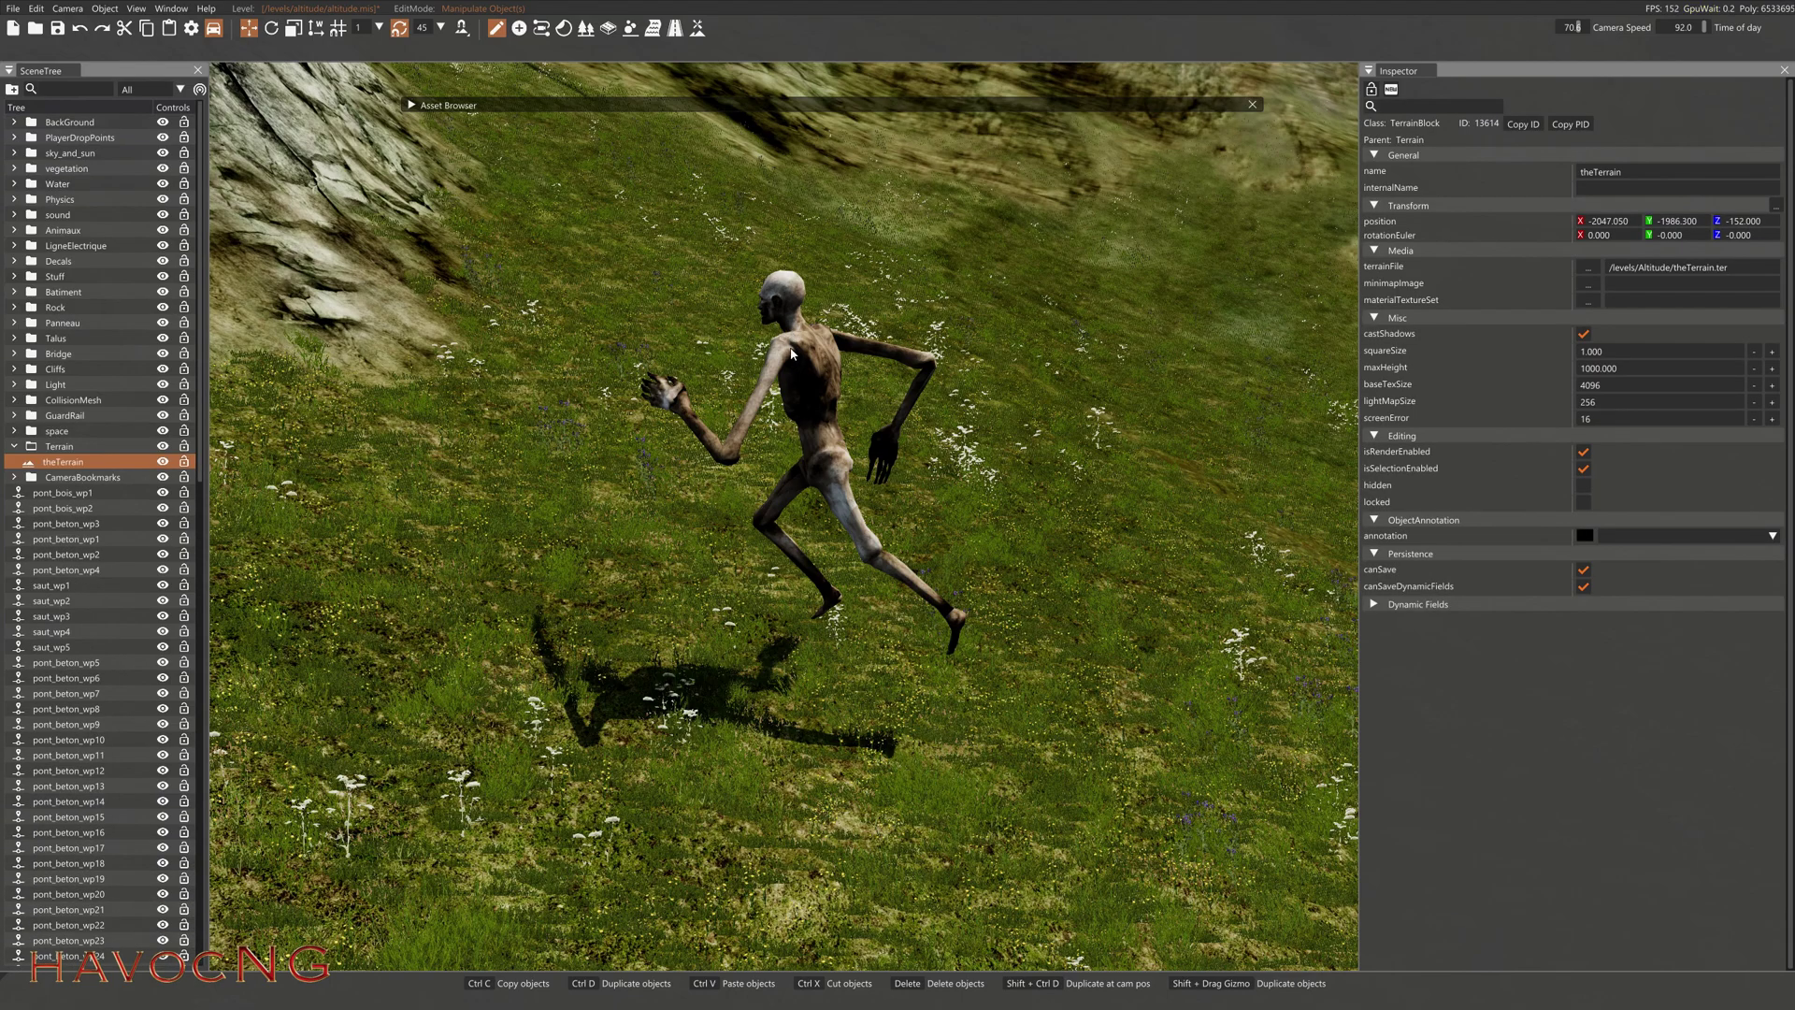
{"action": "left_click_drag", "start_coordinate": [199, 448], "coordinate": [183, 941]}
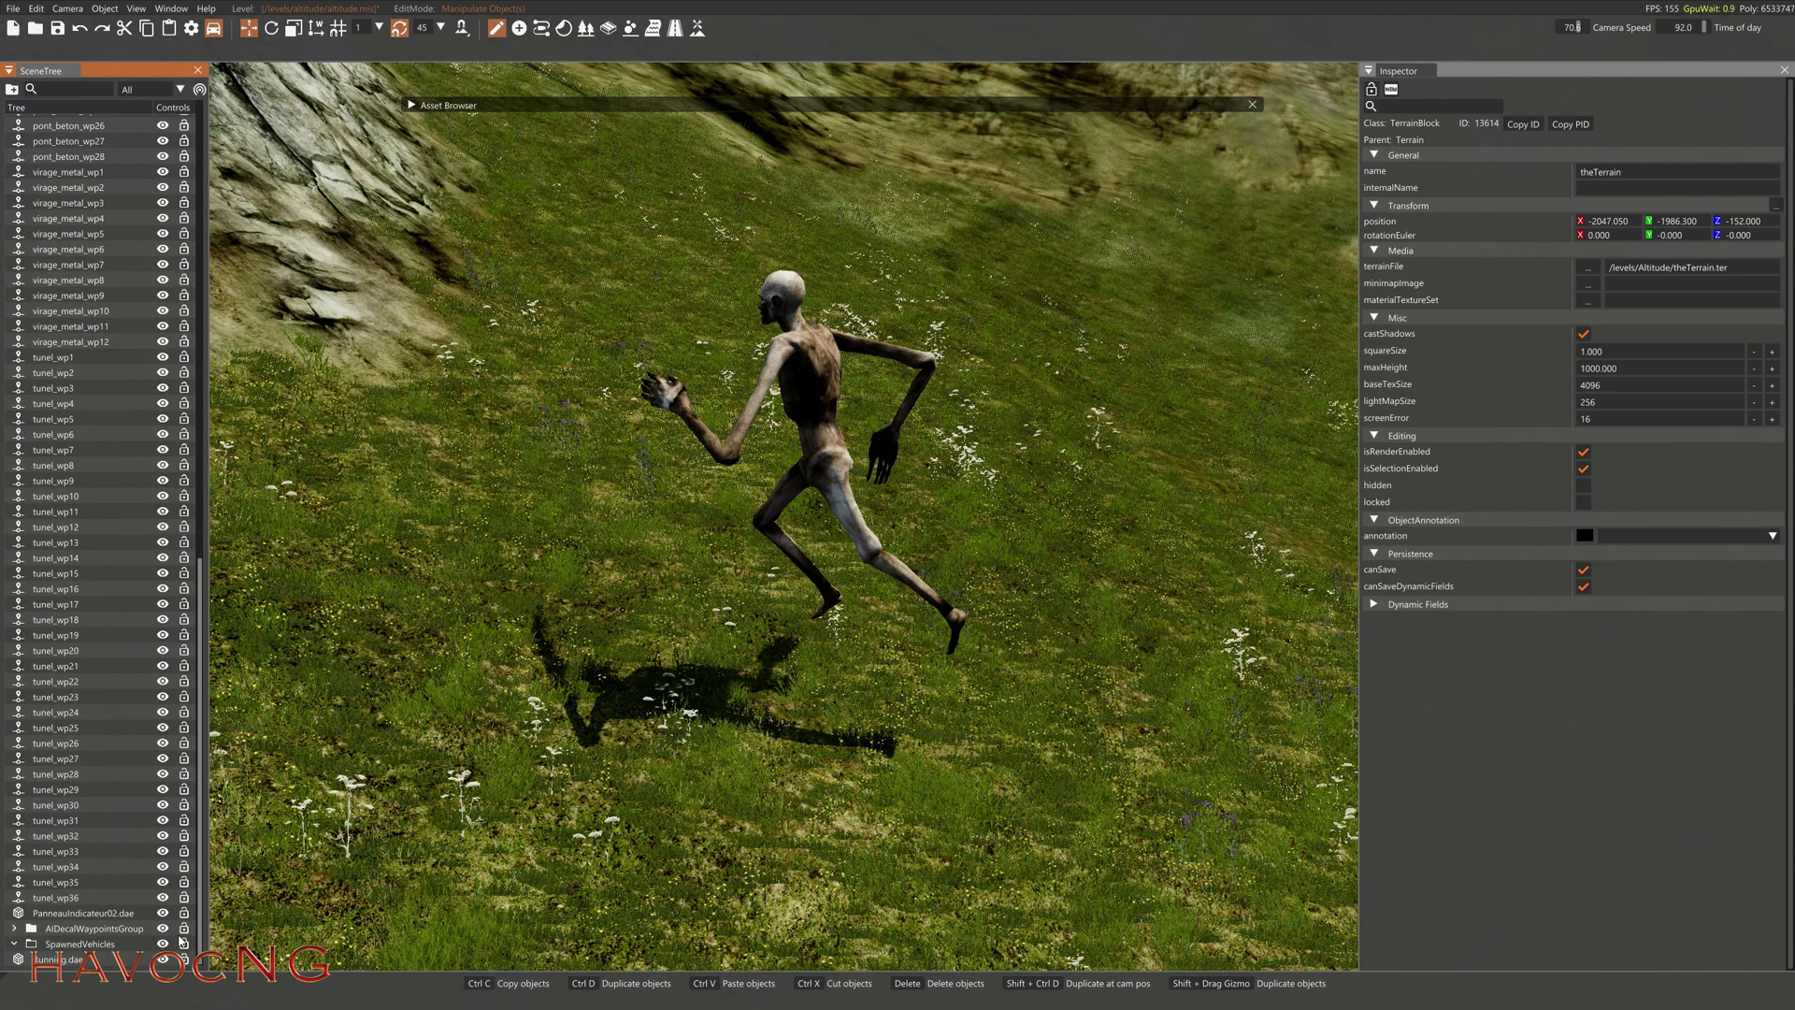
{"action": "left_click", "coordinate": [73, 959]}
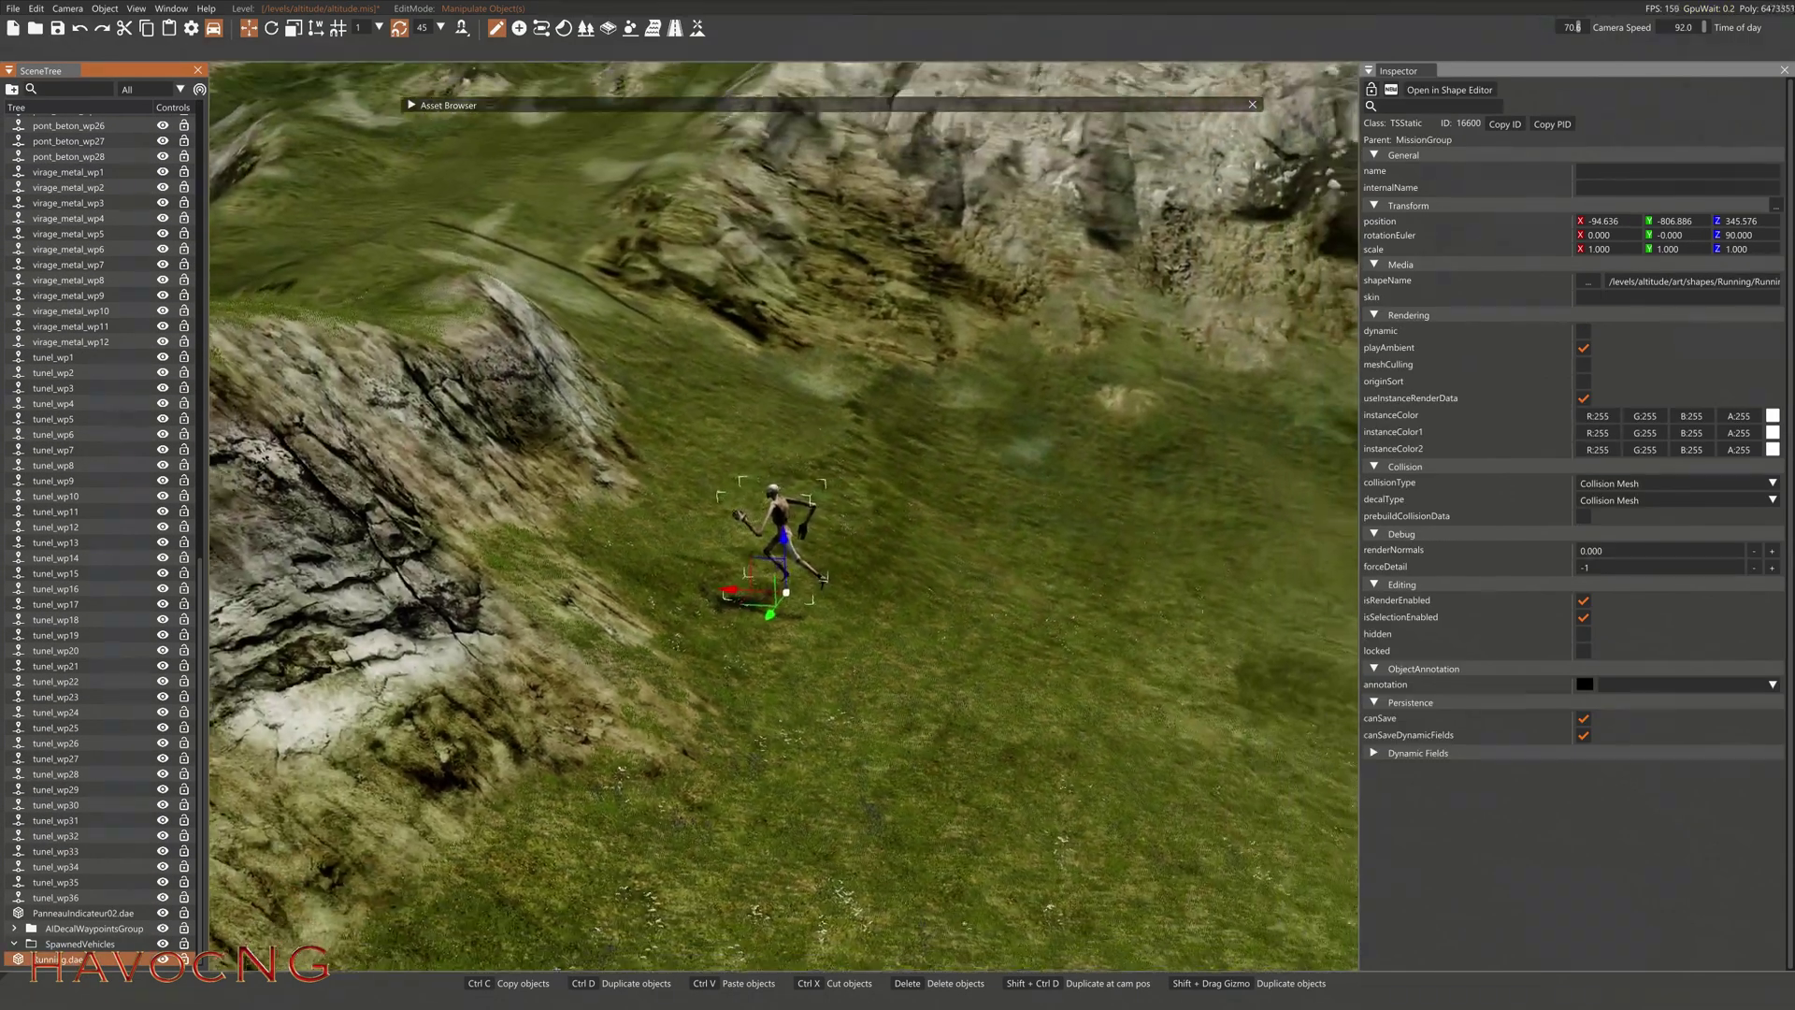
View the running model on the slope in Photo Mode and return to the world editor.
{"action": "right_click_drag", "start_coordinate": [786, 517], "coordinate": [893, 428]}
{"action": "mouse_move", "coordinate": [738, 559]}
{"action": "right_mouse_down"}
{"action": "mouse_move", "coordinate": [701, 574]}
{"action": "mouse_move", "coordinate": [721, 578]}
{"action": "right_mouse_up"}
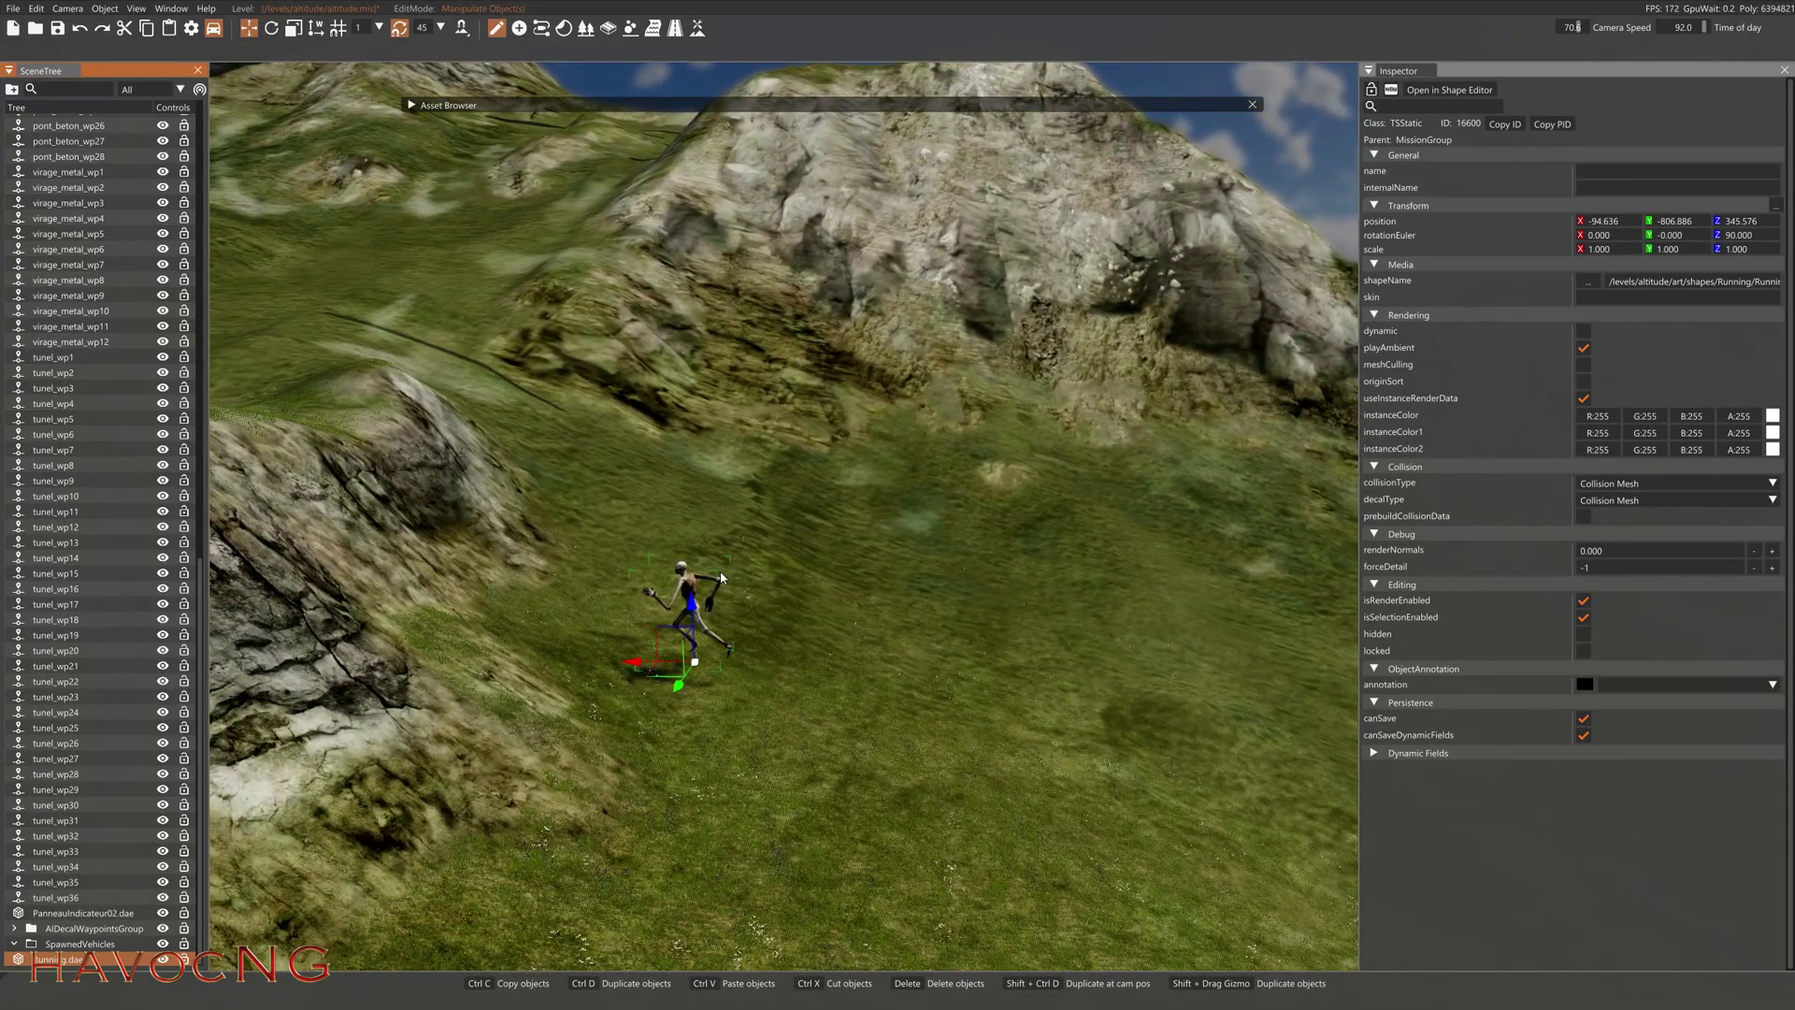
{"action": "key", "text": "F11"}
{"action": "key", "text": "Escape"}
{"action": "left_click", "coordinate": [1102, 16]}
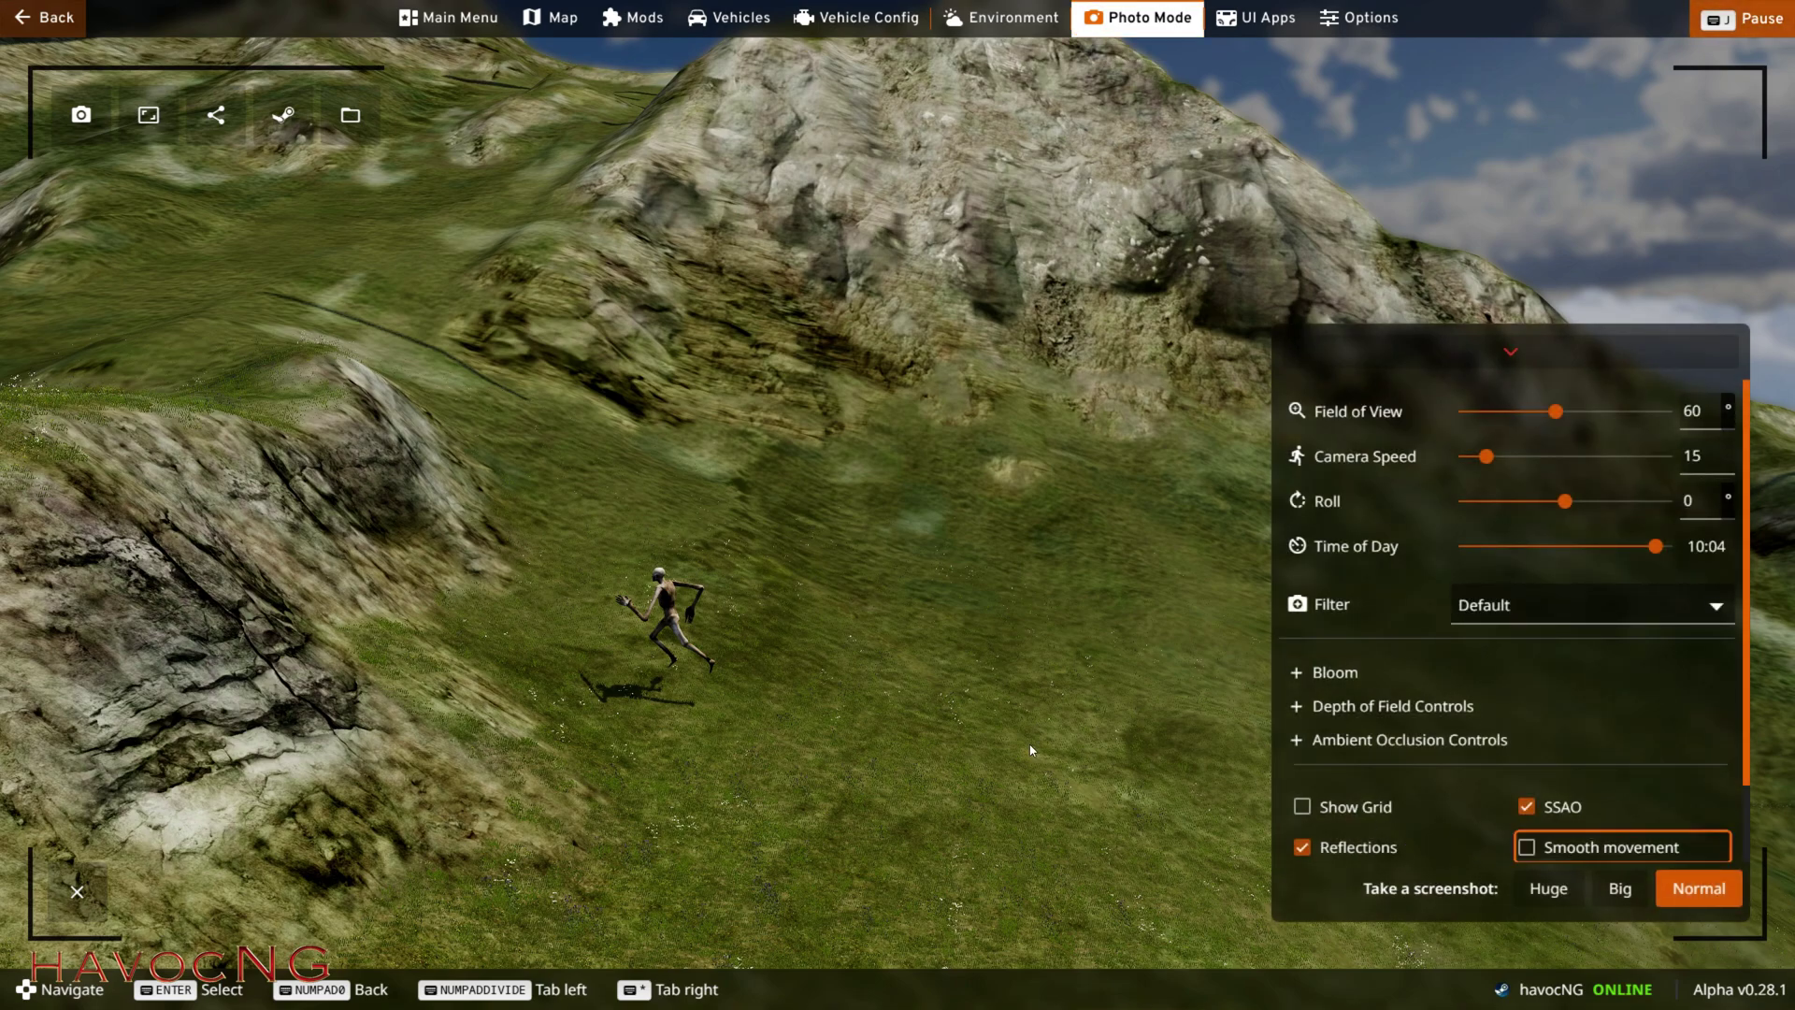
{"action": "key", "text": "Escape"}
{"action": "key", "text": "F11"}
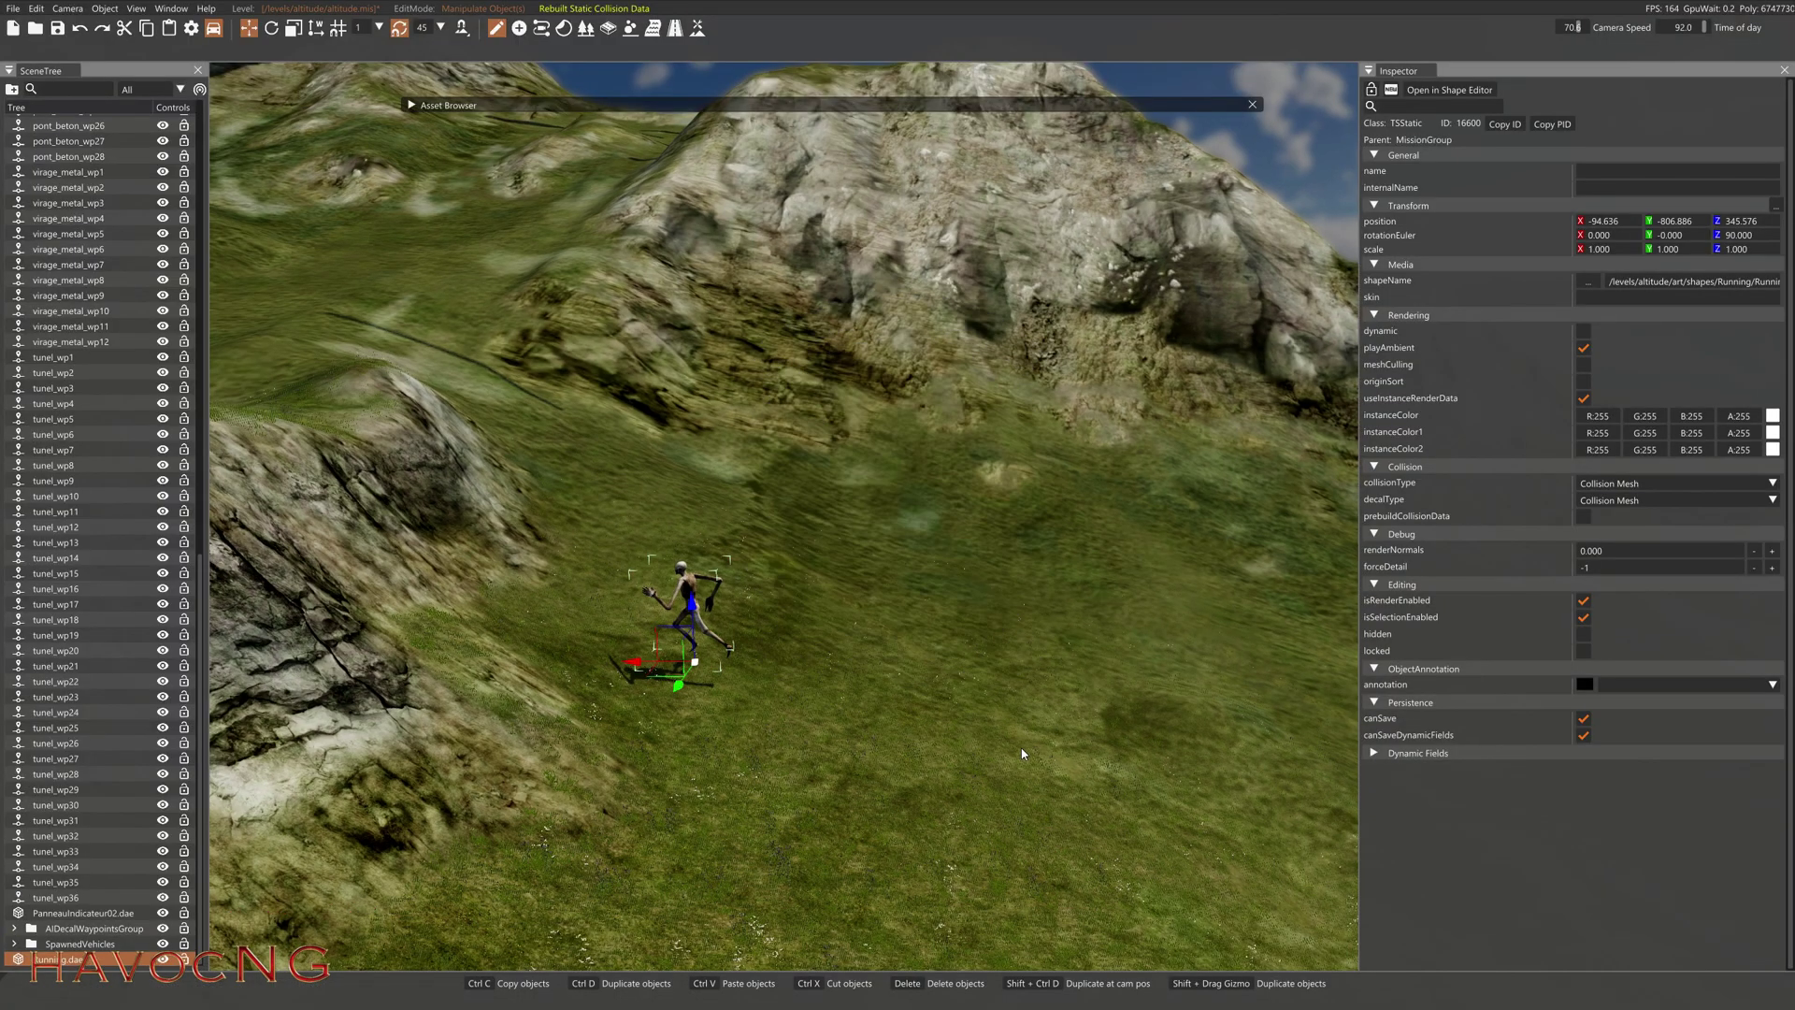
Raise the Running.dae model above the mountain to a Z of about 467.9 and set its scale to 2 on all axes.
{"action": "right_click_drag", "start_coordinate": [952, 725], "coordinate": [952, 726]}
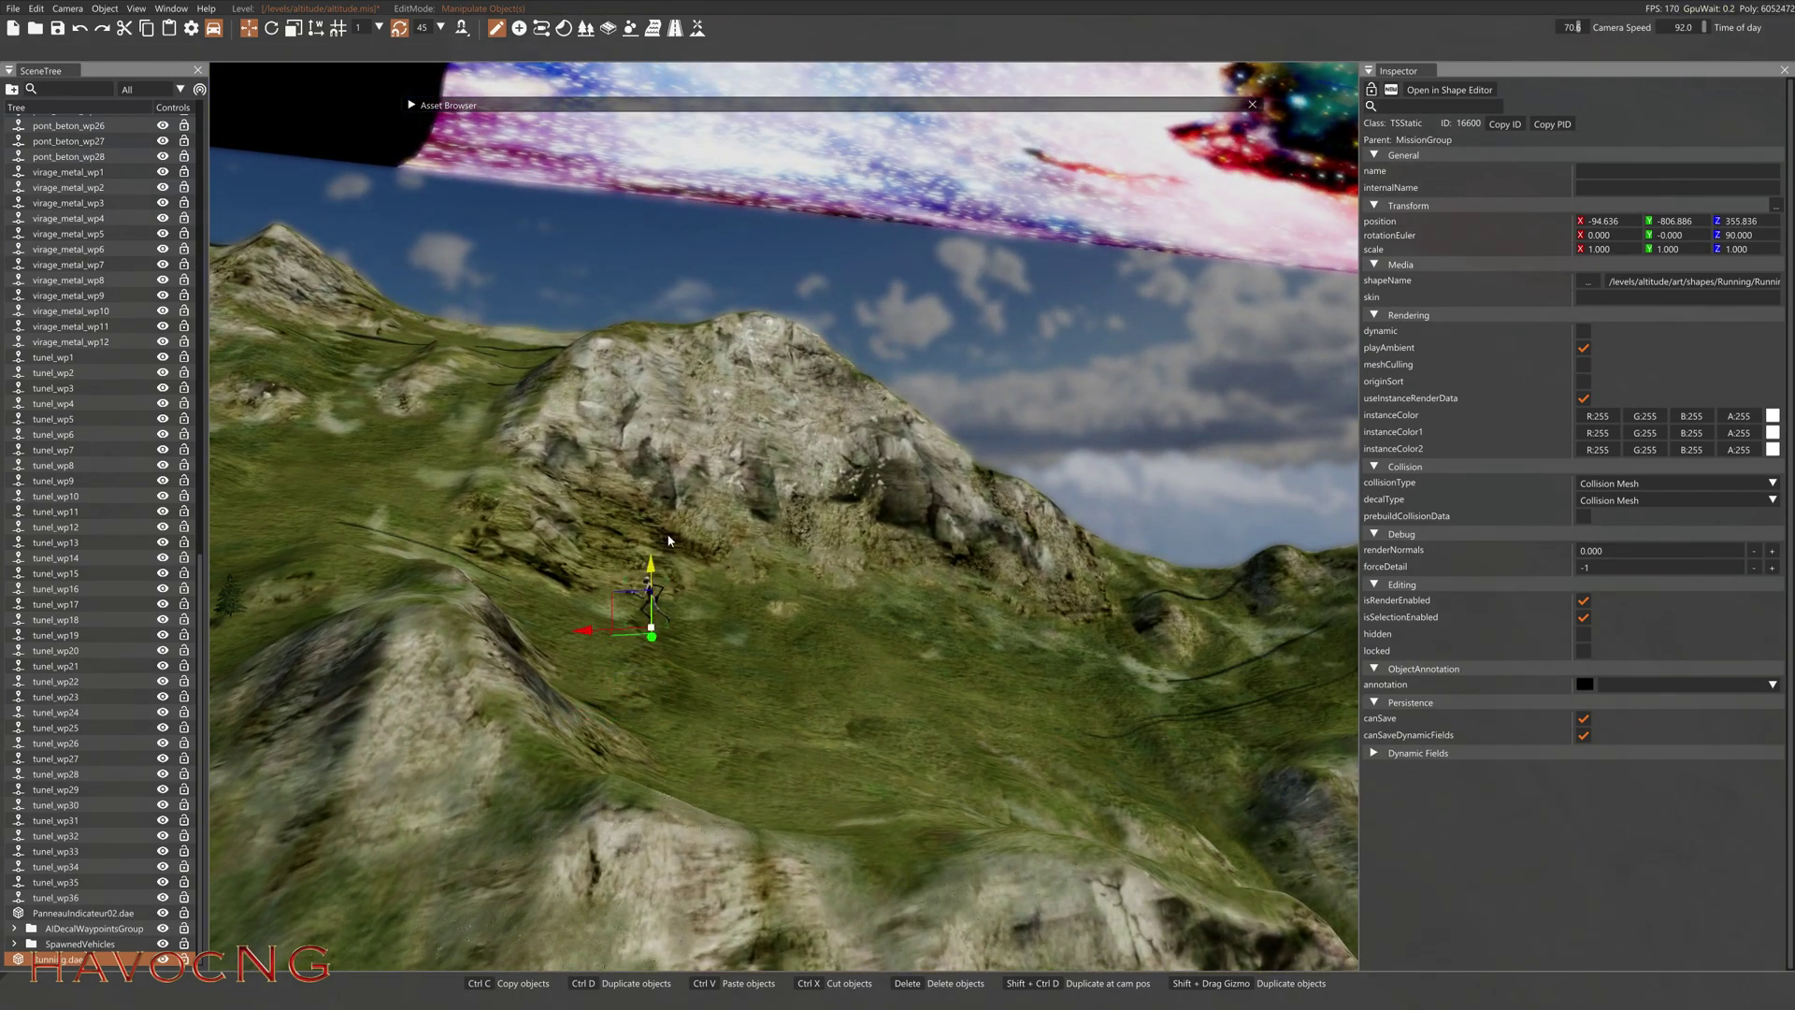
{"action": "key", "text": "f"}
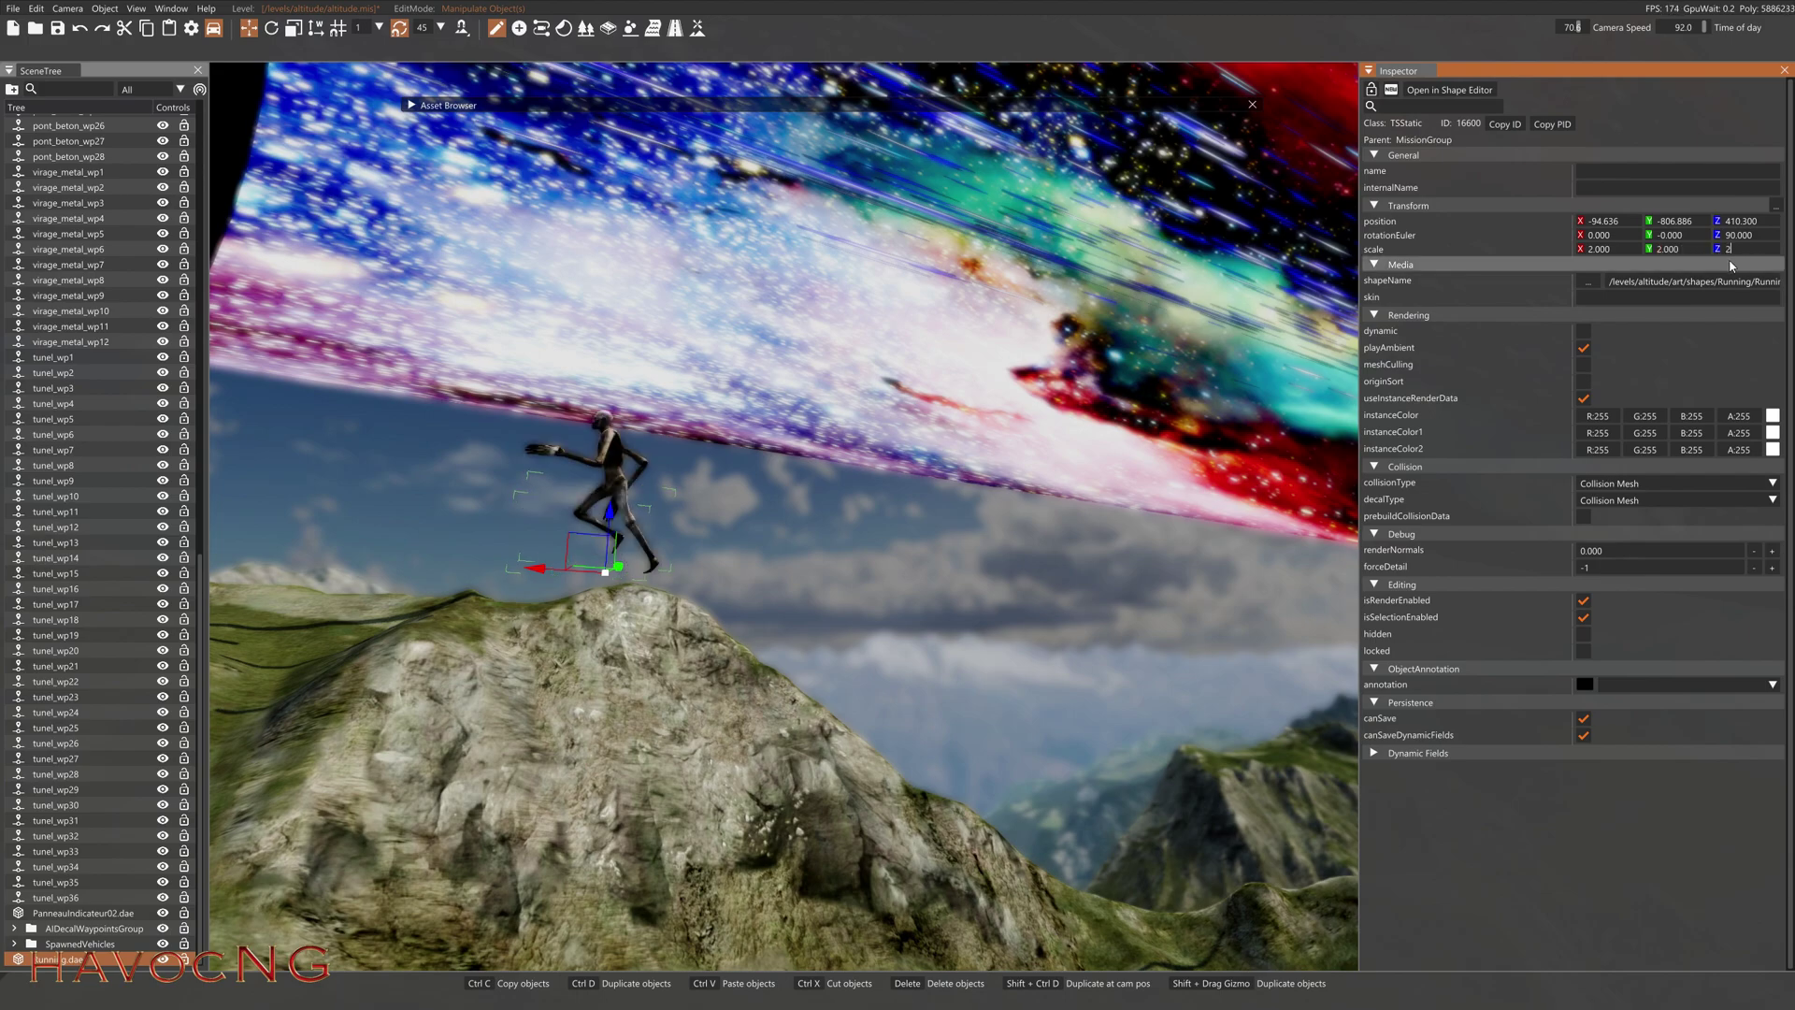
{"action": "mouse_move", "coordinate": [581, 629]}
{"action": "right_mouse_down"}
{"action": "mouse_move", "coordinate": [529, 579]}
{"action": "mouse_move", "coordinate": [598, 701]}
{"action": "mouse_move", "coordinate": [608, 608]}
{"action": "right_mouse_up"}
{"action": "right_click_drag", "start_coordinate": [643, 720], "coordinate": [636, 697]}
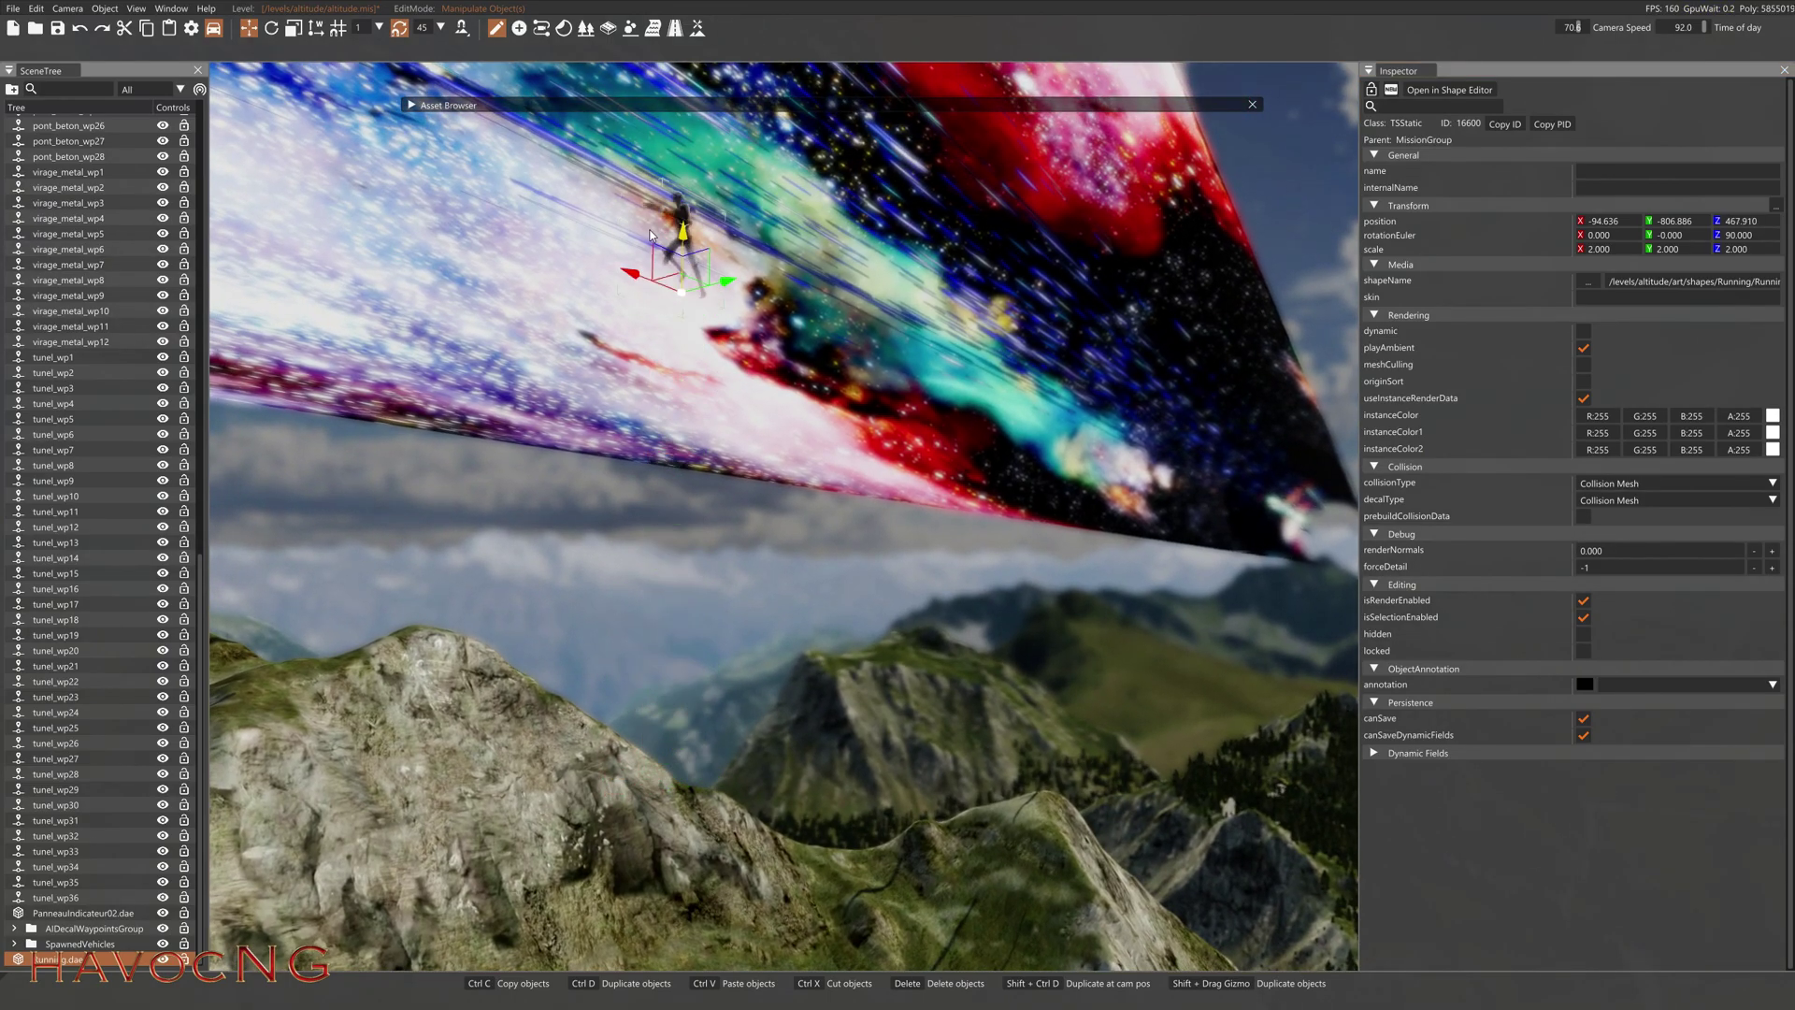
Move the Running.dae model inside the TrouDeVerre.dae cylinder to about X -725.3, Y -930.4, Z 641.9.
{"action": "right_click_drag", "start_coordinate": [672, 119], "coordinate": [604, 620]}
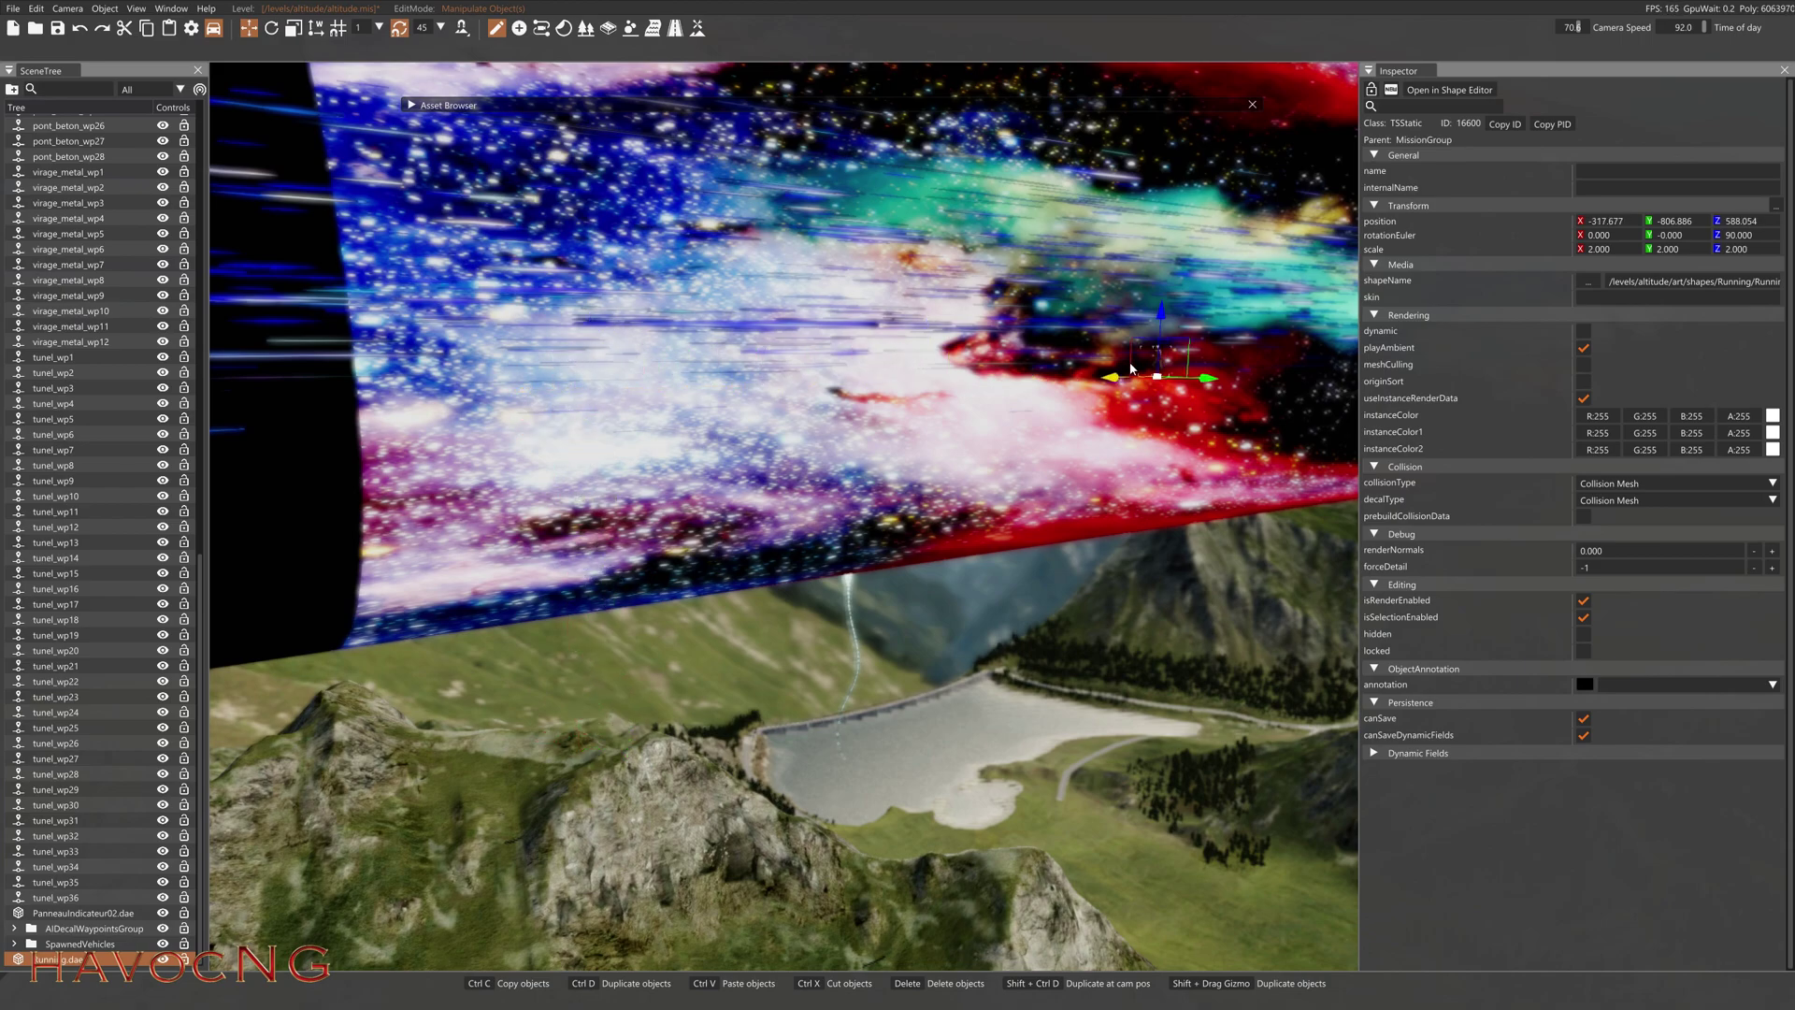
{"action": "key", "text": "d"}
{"action": "mouse_move", "coordinate": [628, 340]}
{"action": "right_mouse_down"}
{"action": "mouse_move", "coordinate": [738, 351]}
{"action": "mouse_move", "coordinate": [628, 341]}
{"action": "right_mouse_up"}
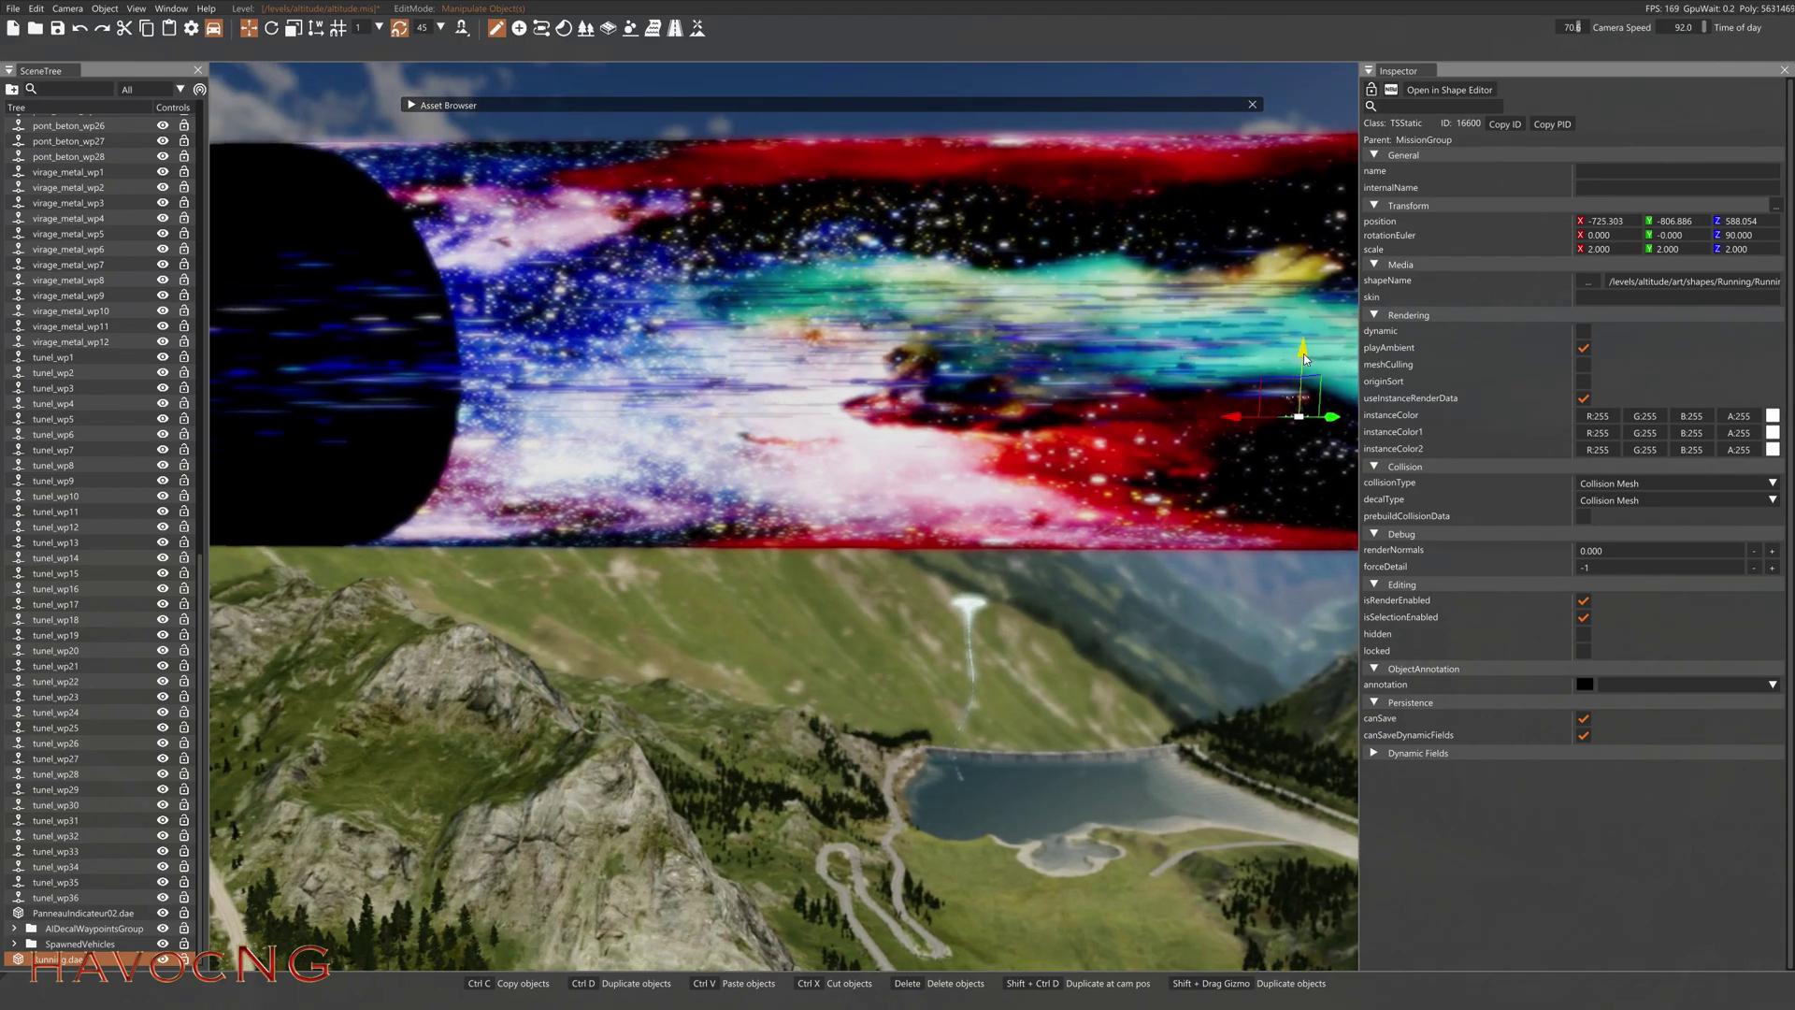
{"action": "right_click_drag", "start_coordinate": [1158, 520], "coordinate": [1403, 495]}
{"action": "key", "text": "w"}
{"action": "right_click_drag", "start_coordinate": [1206, 451], "coordinate": [468, 485]}
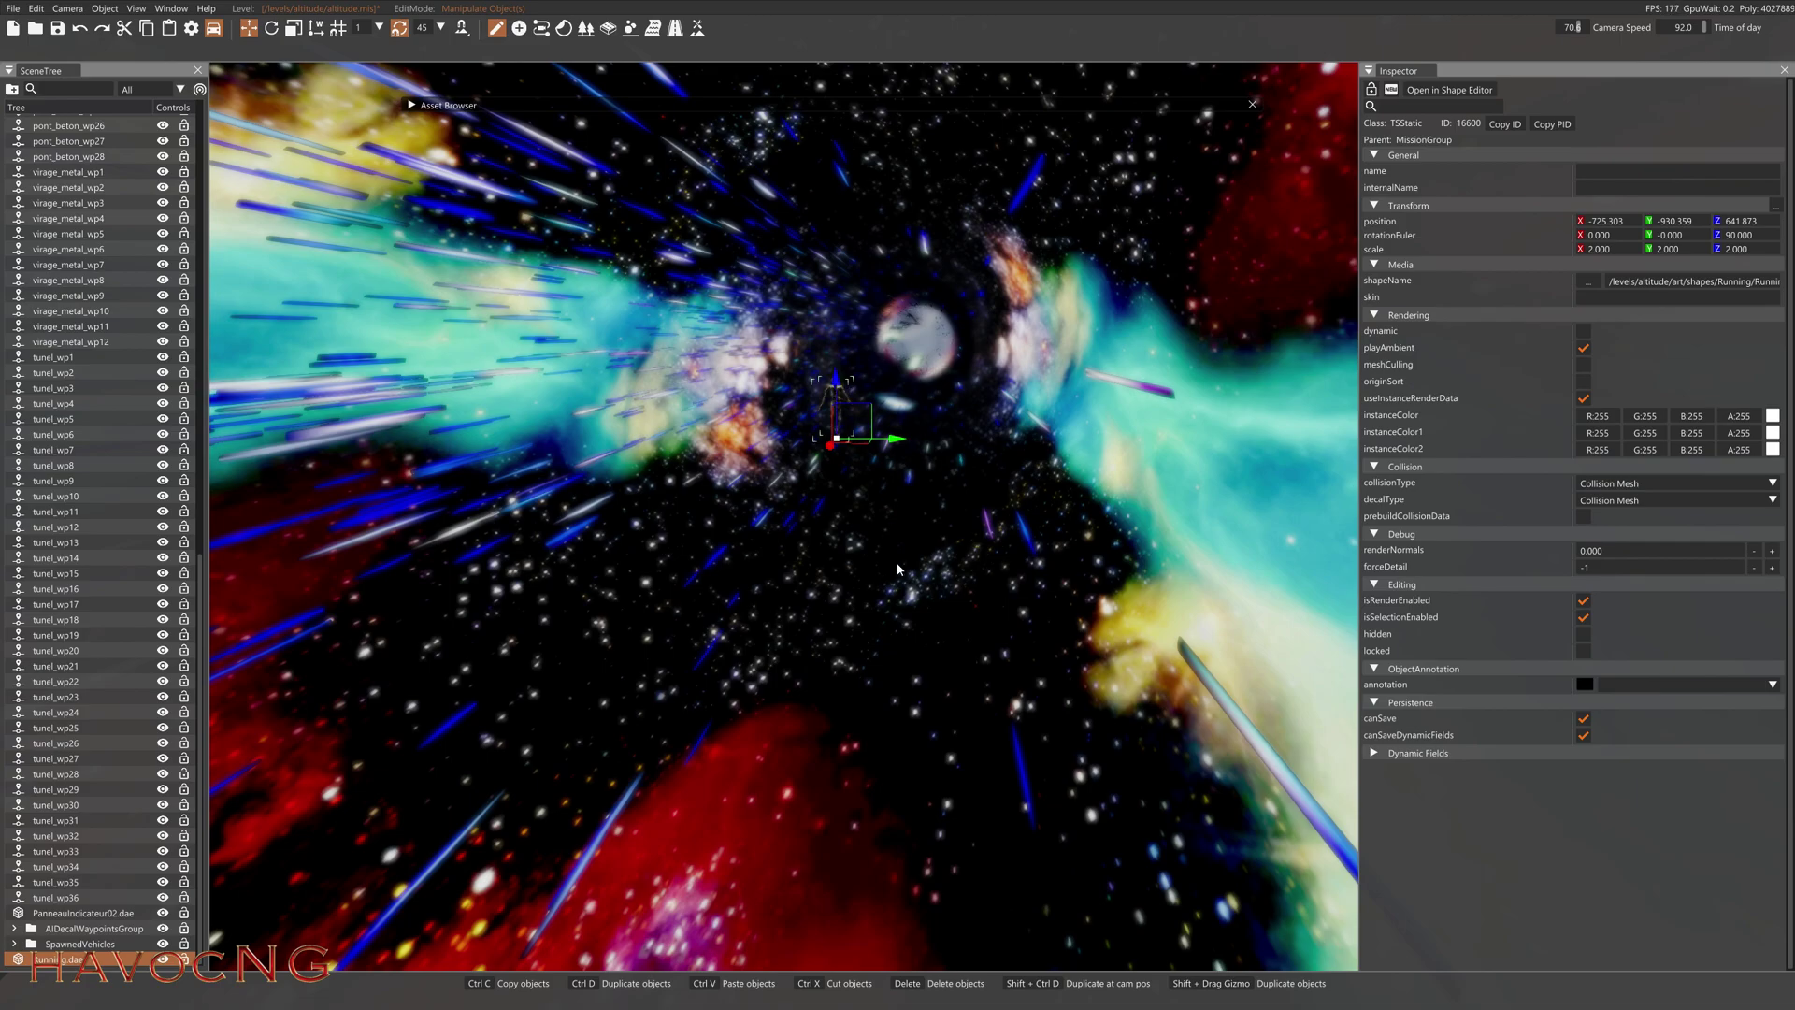
View the space tunnel from inside in the game view and return to the world editor.
{"action": "key", "text": "F11"}
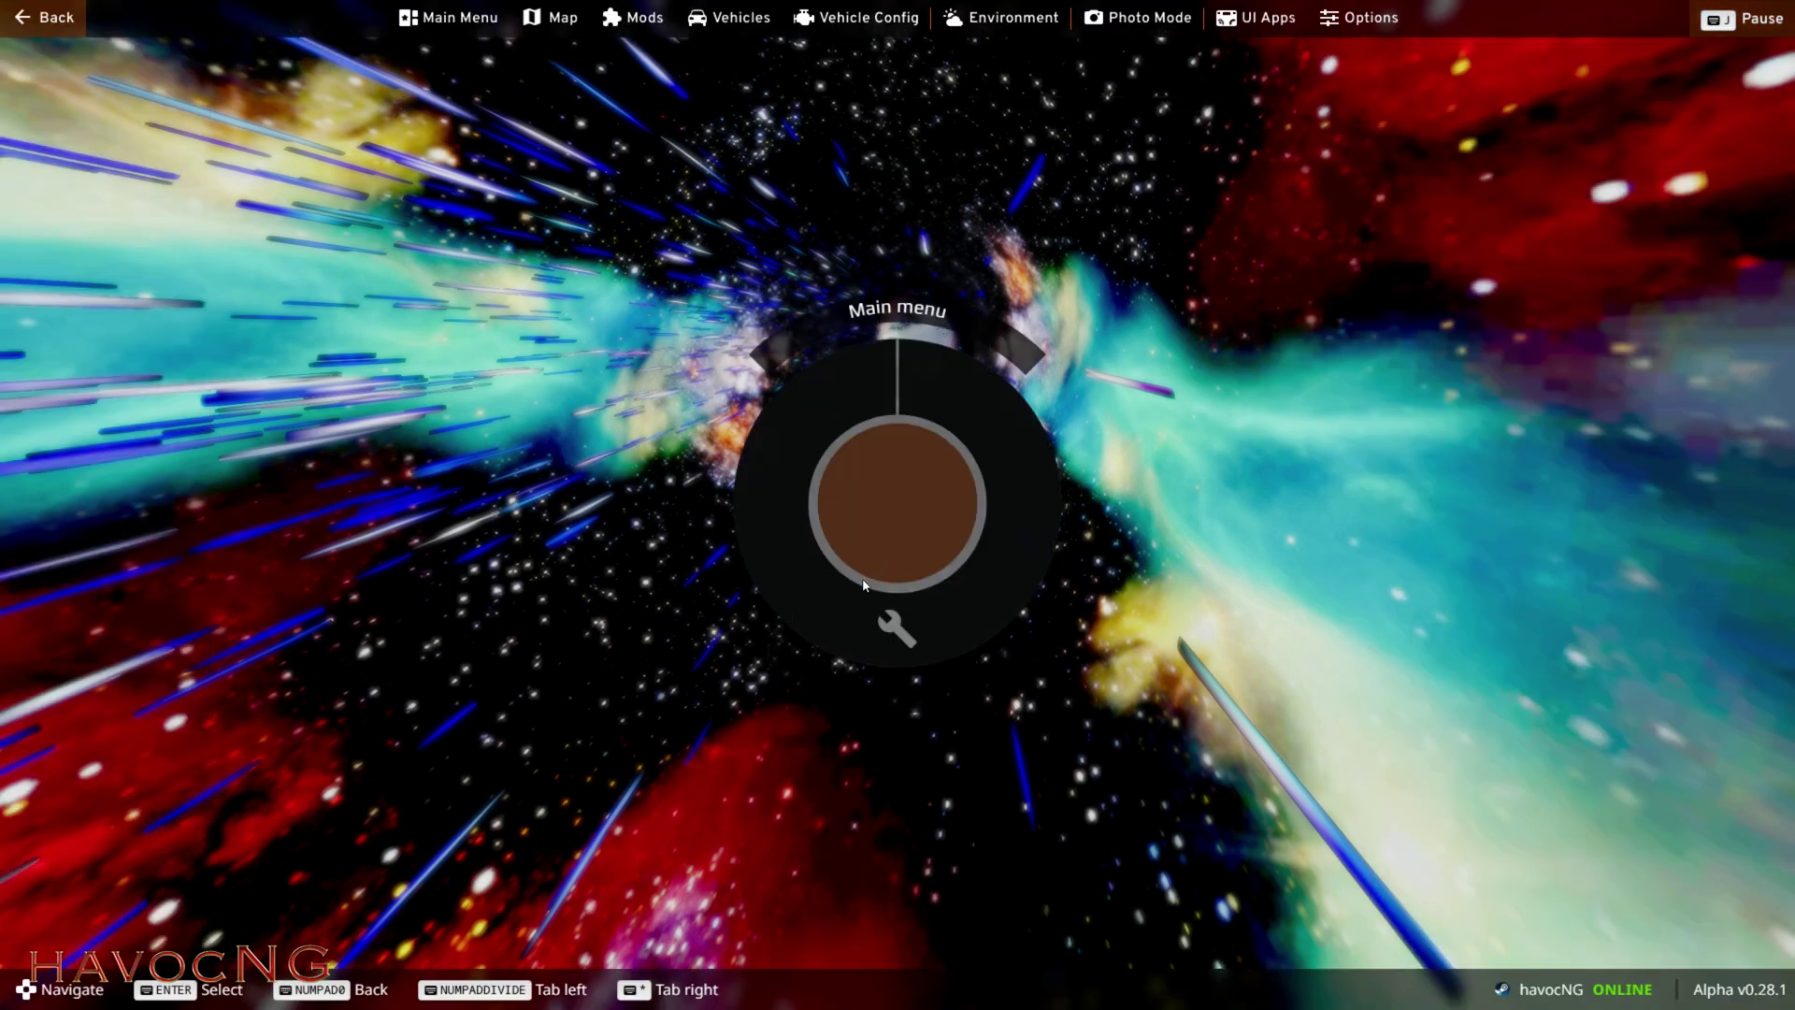
{"action": "key", "text": "Escape"}
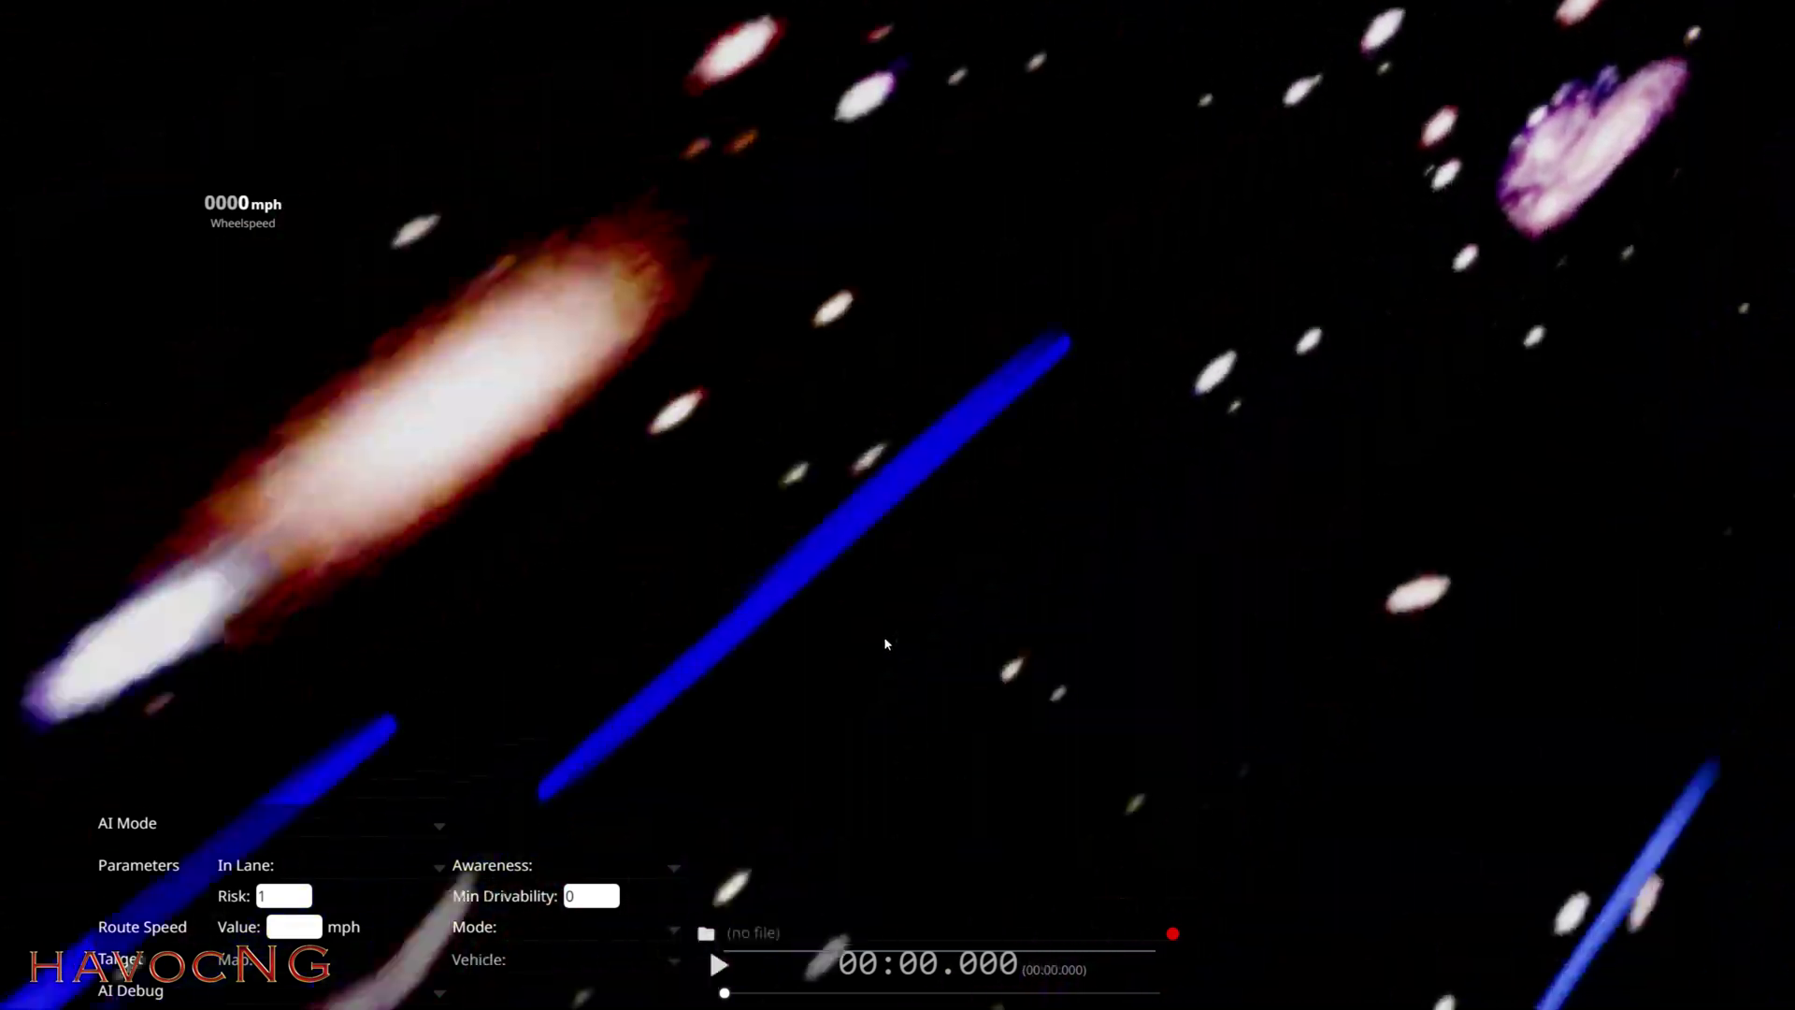
{"action": "key", "text": "F11"}
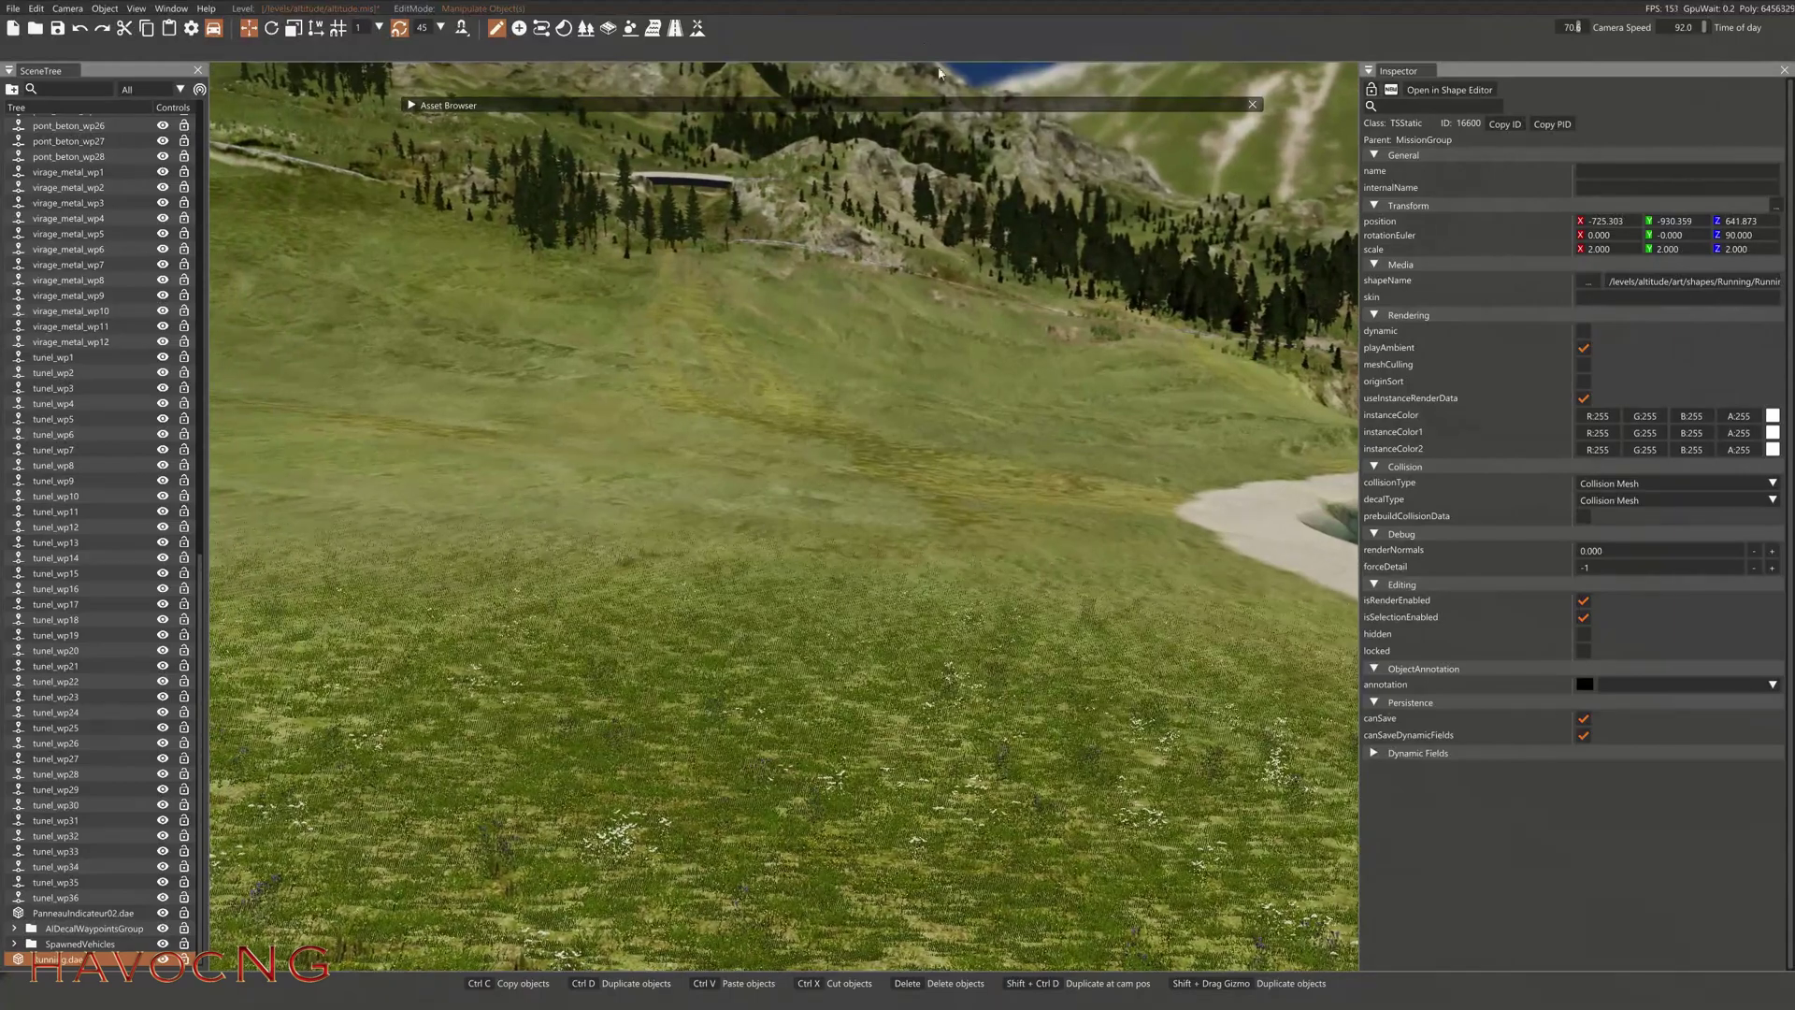
Create a two-node mesh road on the grassy slope with the default width of 10 and depth of 5.
{"action": "left_click", "coordinate": [607, 28]}
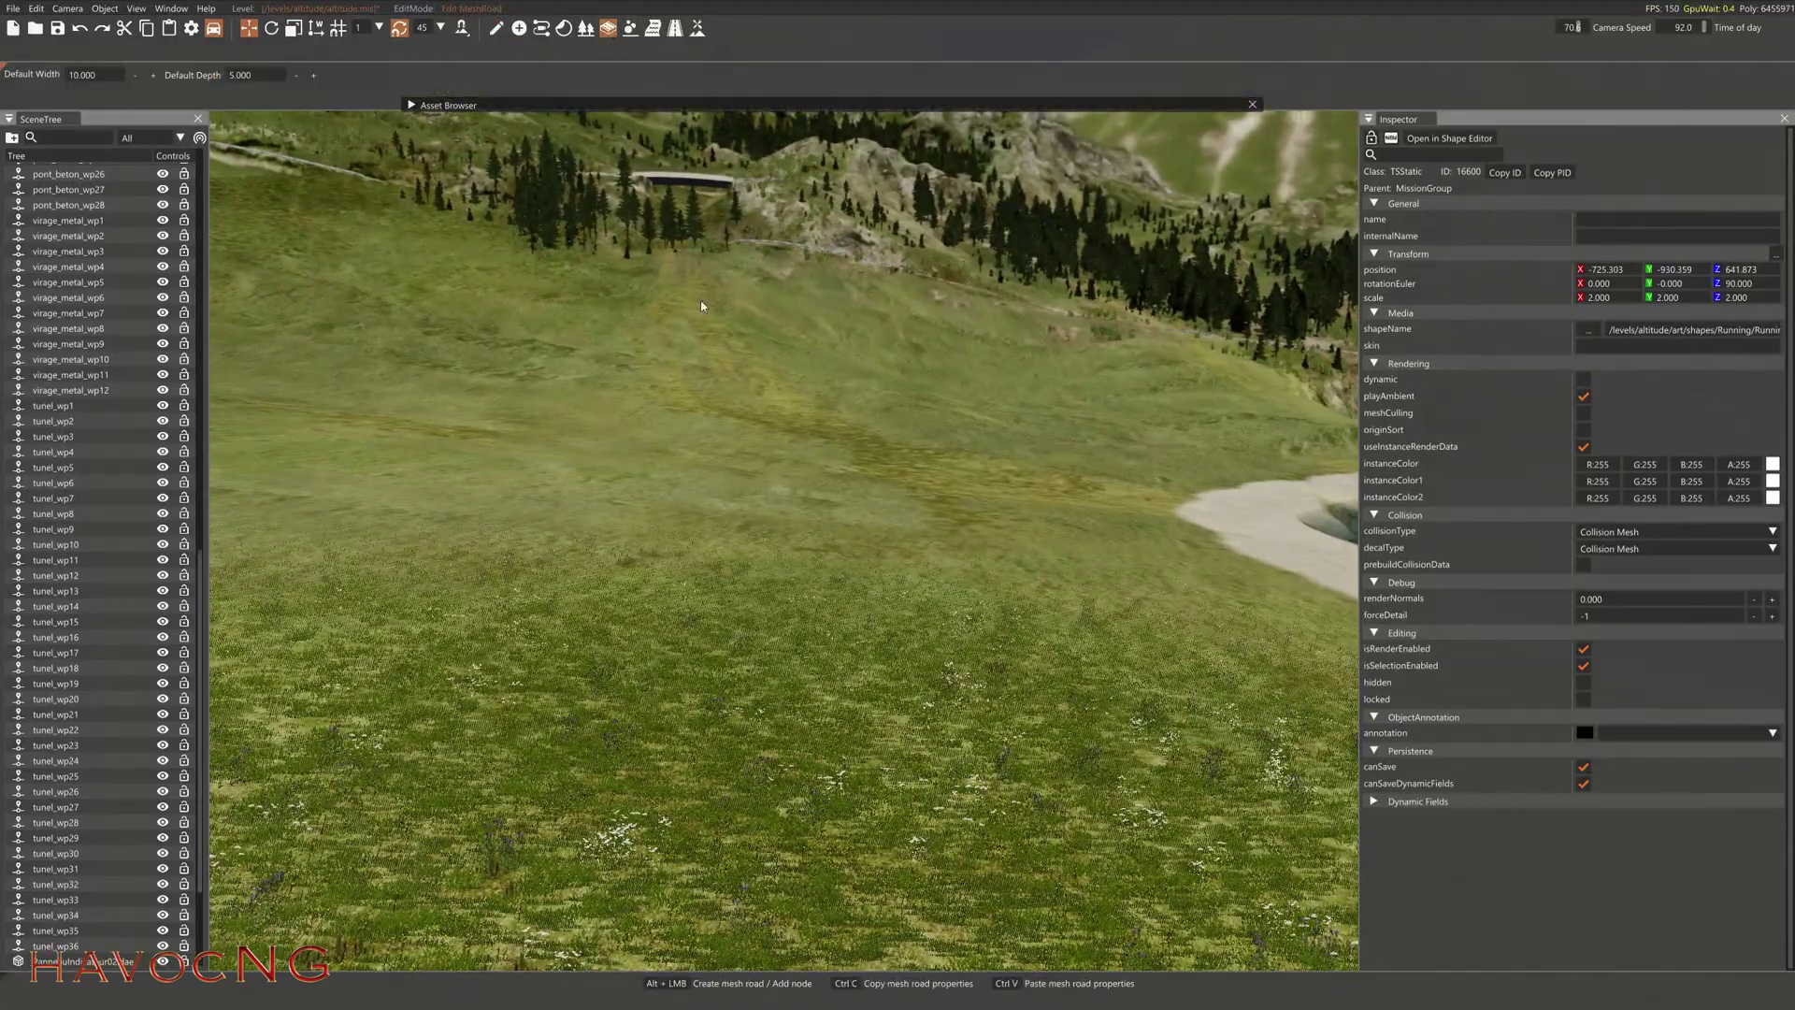
{"action": "left_click", "coordinate": [808, 565], "text": "alt"}
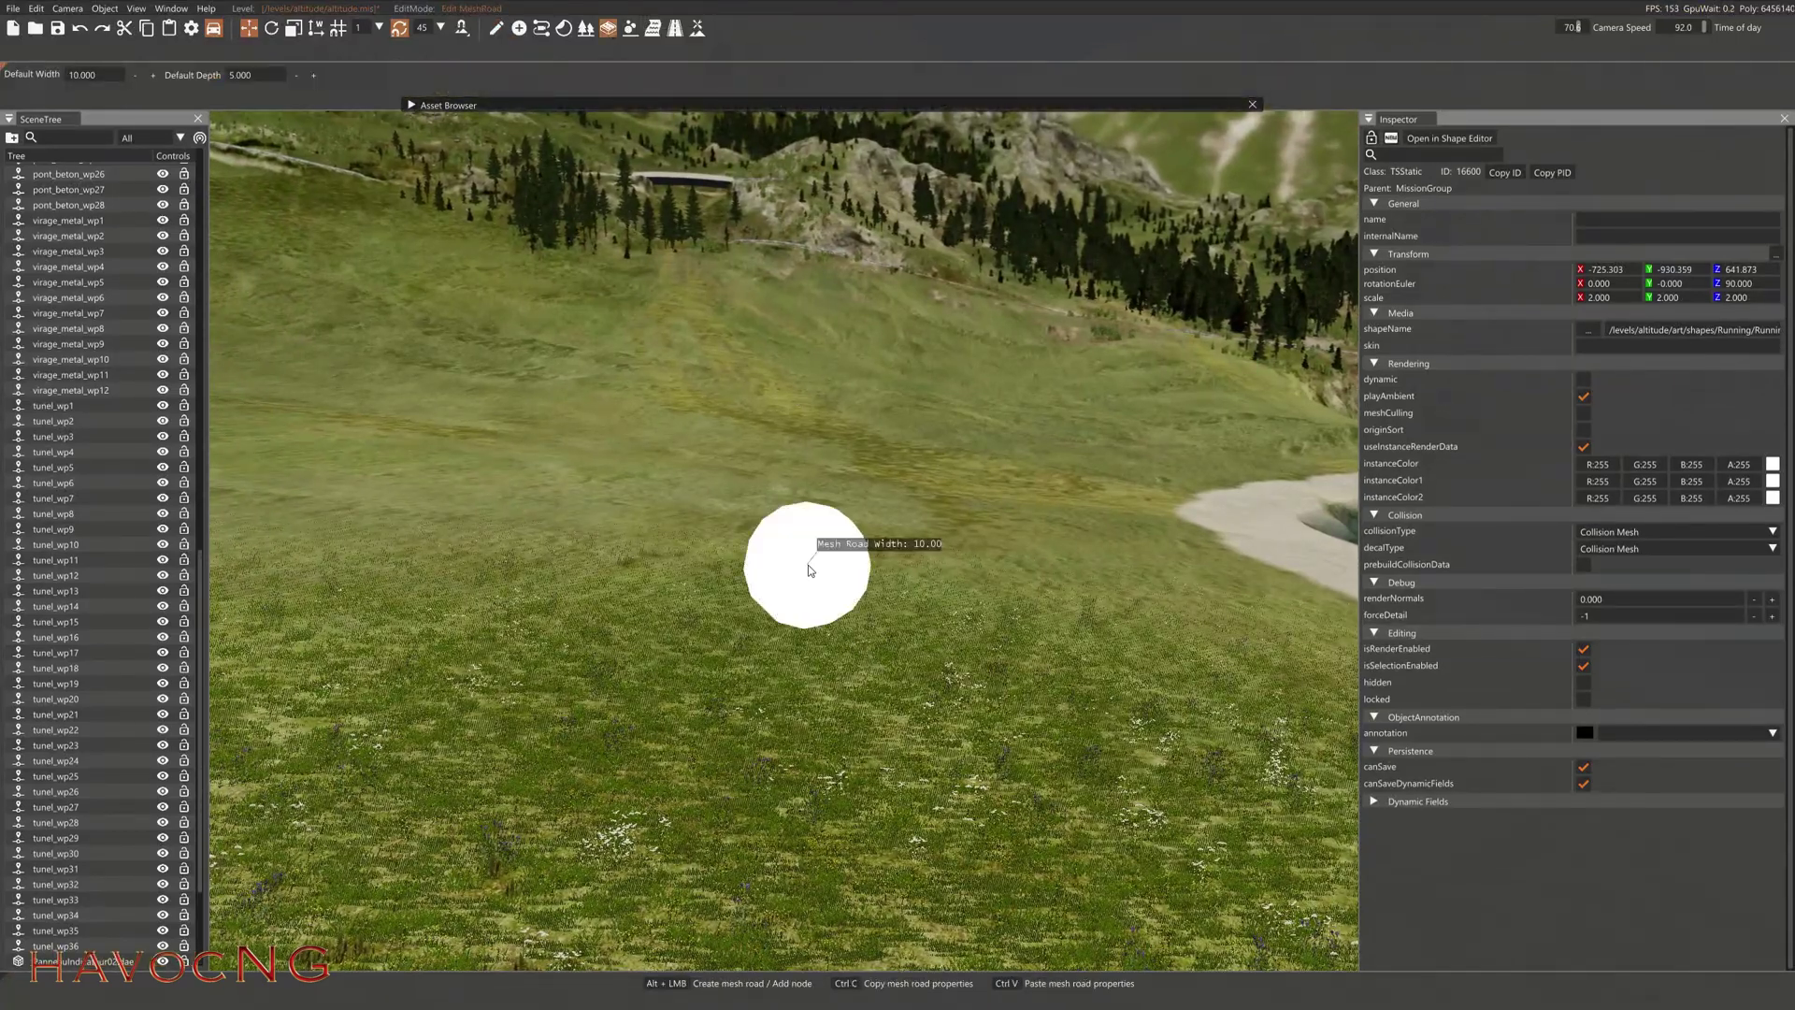
{"action": "left_click", "coordinate": [815, 659]}
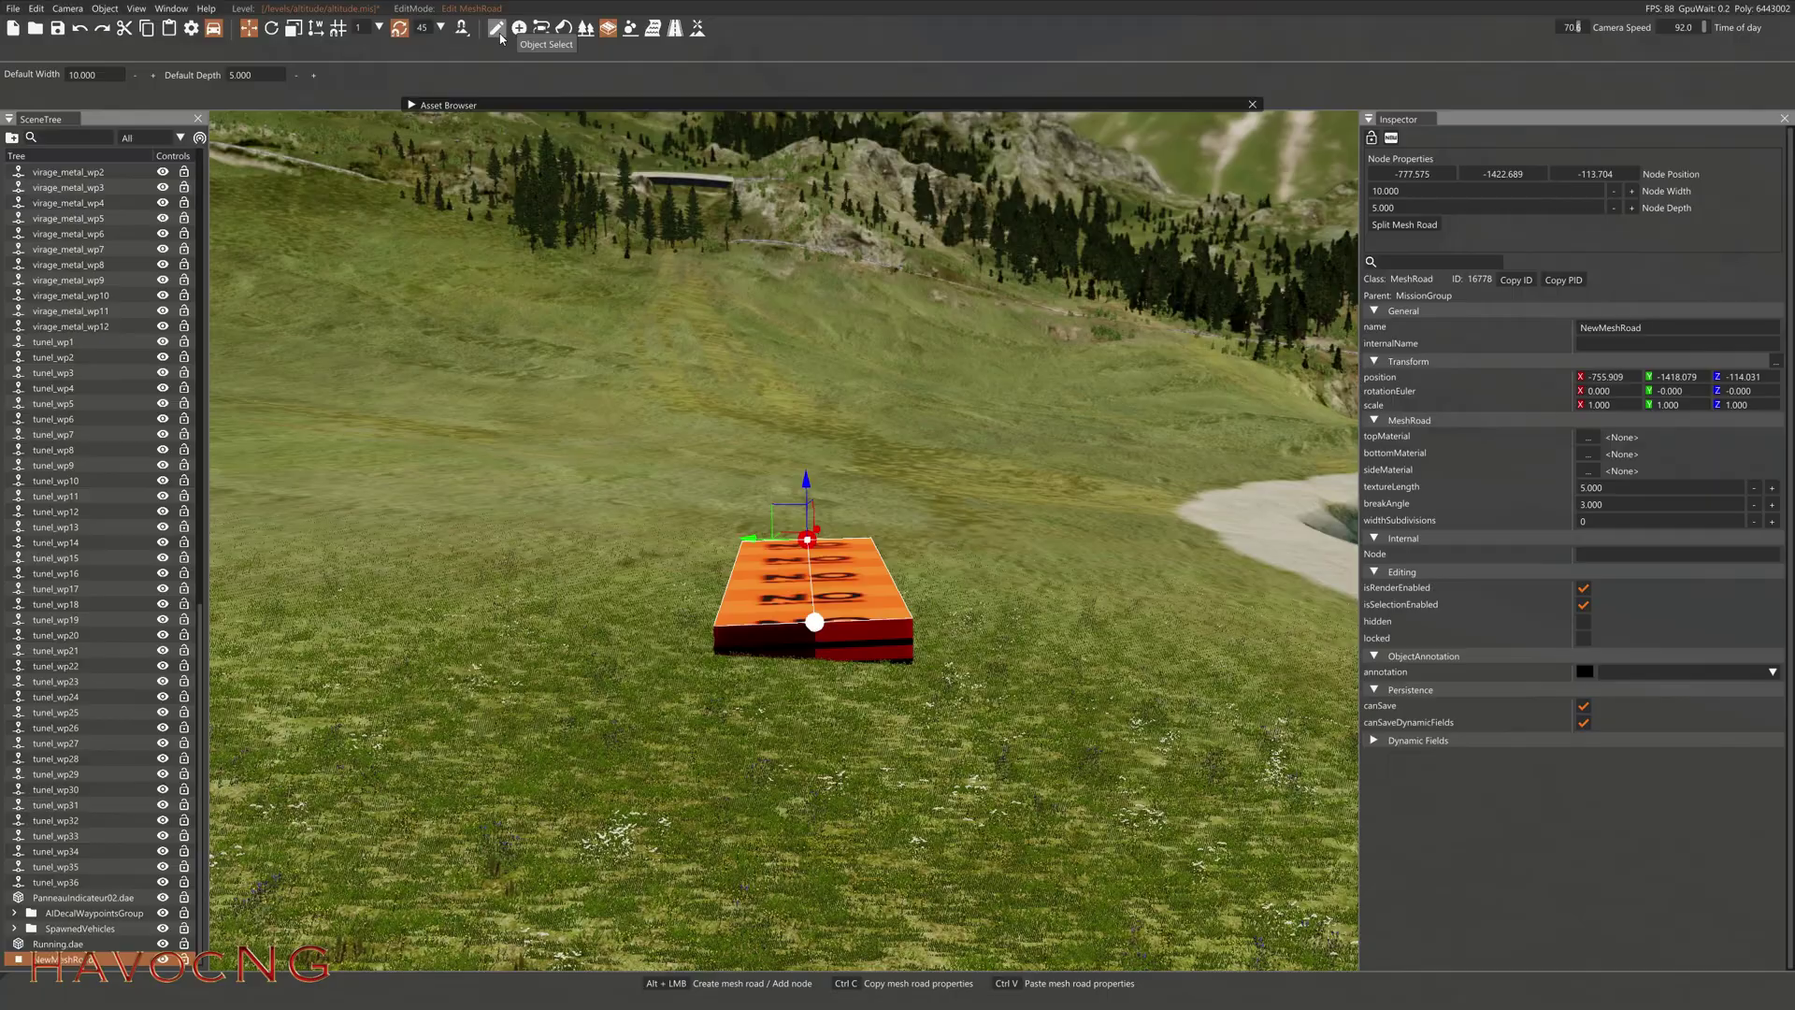
{"action": "right_click_drag", "start_coordinate": [830, 604], "coordinate": [767, 523]}
{"action": "key", "text": "d"}
{"action": "right_click_drag", "start_coordinate": [884, 659], "coordinate": [861, 625]}
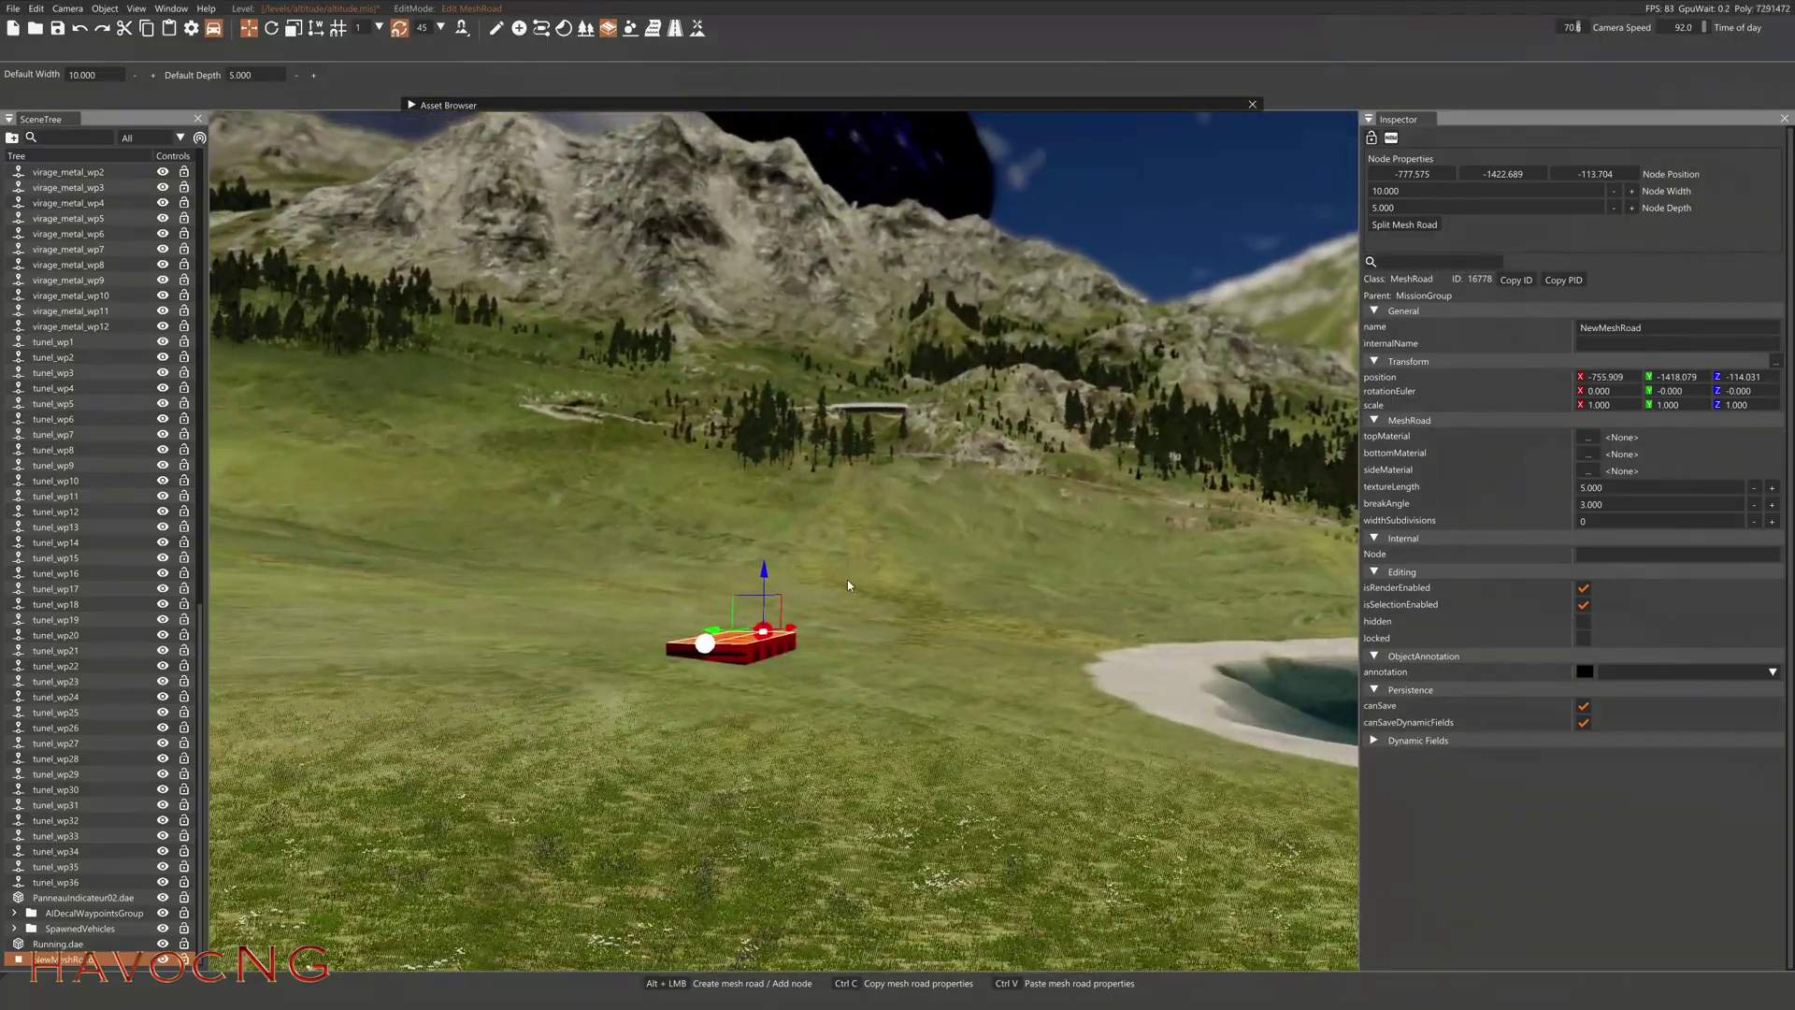
Level the mesh road by setting the Z position of both end nodes to -113.
{"action": "key", "text": "w"}
{"action": "key", "text": "d"}
{"action": "right_click_drag", "start_coordinate": [889, 514], "coordinate": [861, 525]}
{"action": "left_click_drag", "start_coordinate": [1004, 532], "coordinate": [1002, 528]}
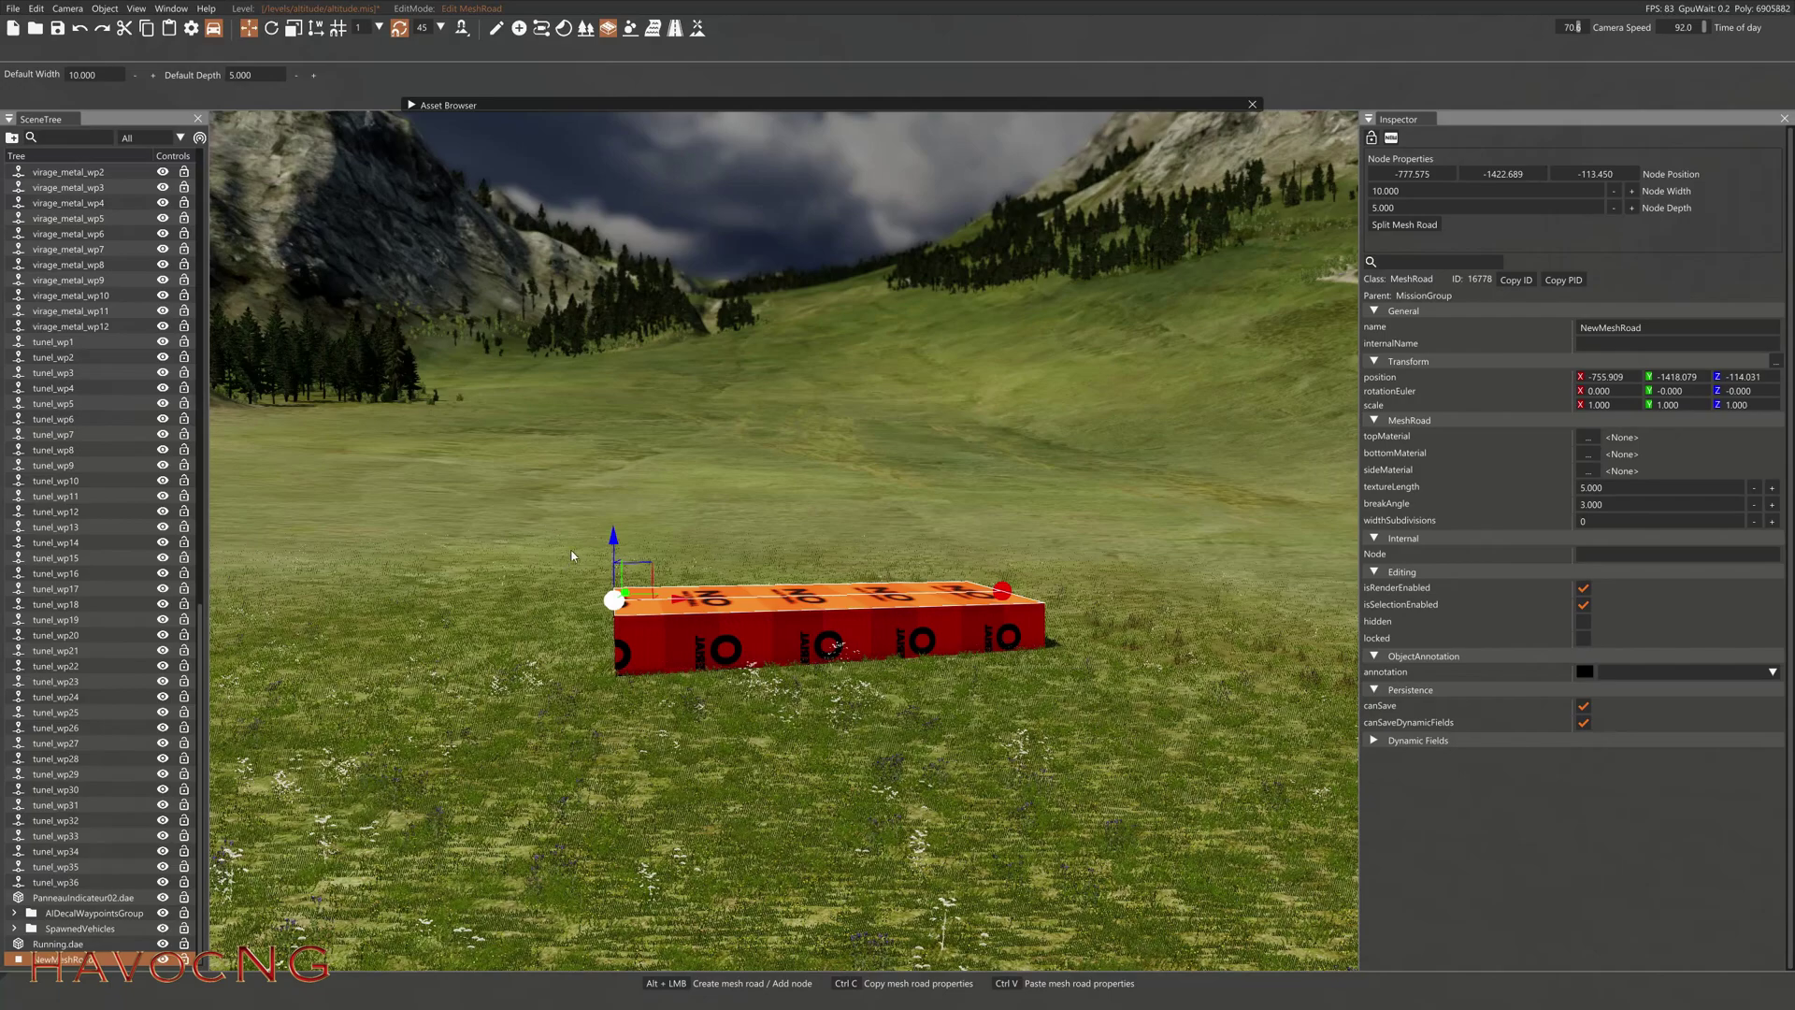
{"action": "left_click_drag", "start_coordinate": [616, 531], "coordinate": [614, 533]}
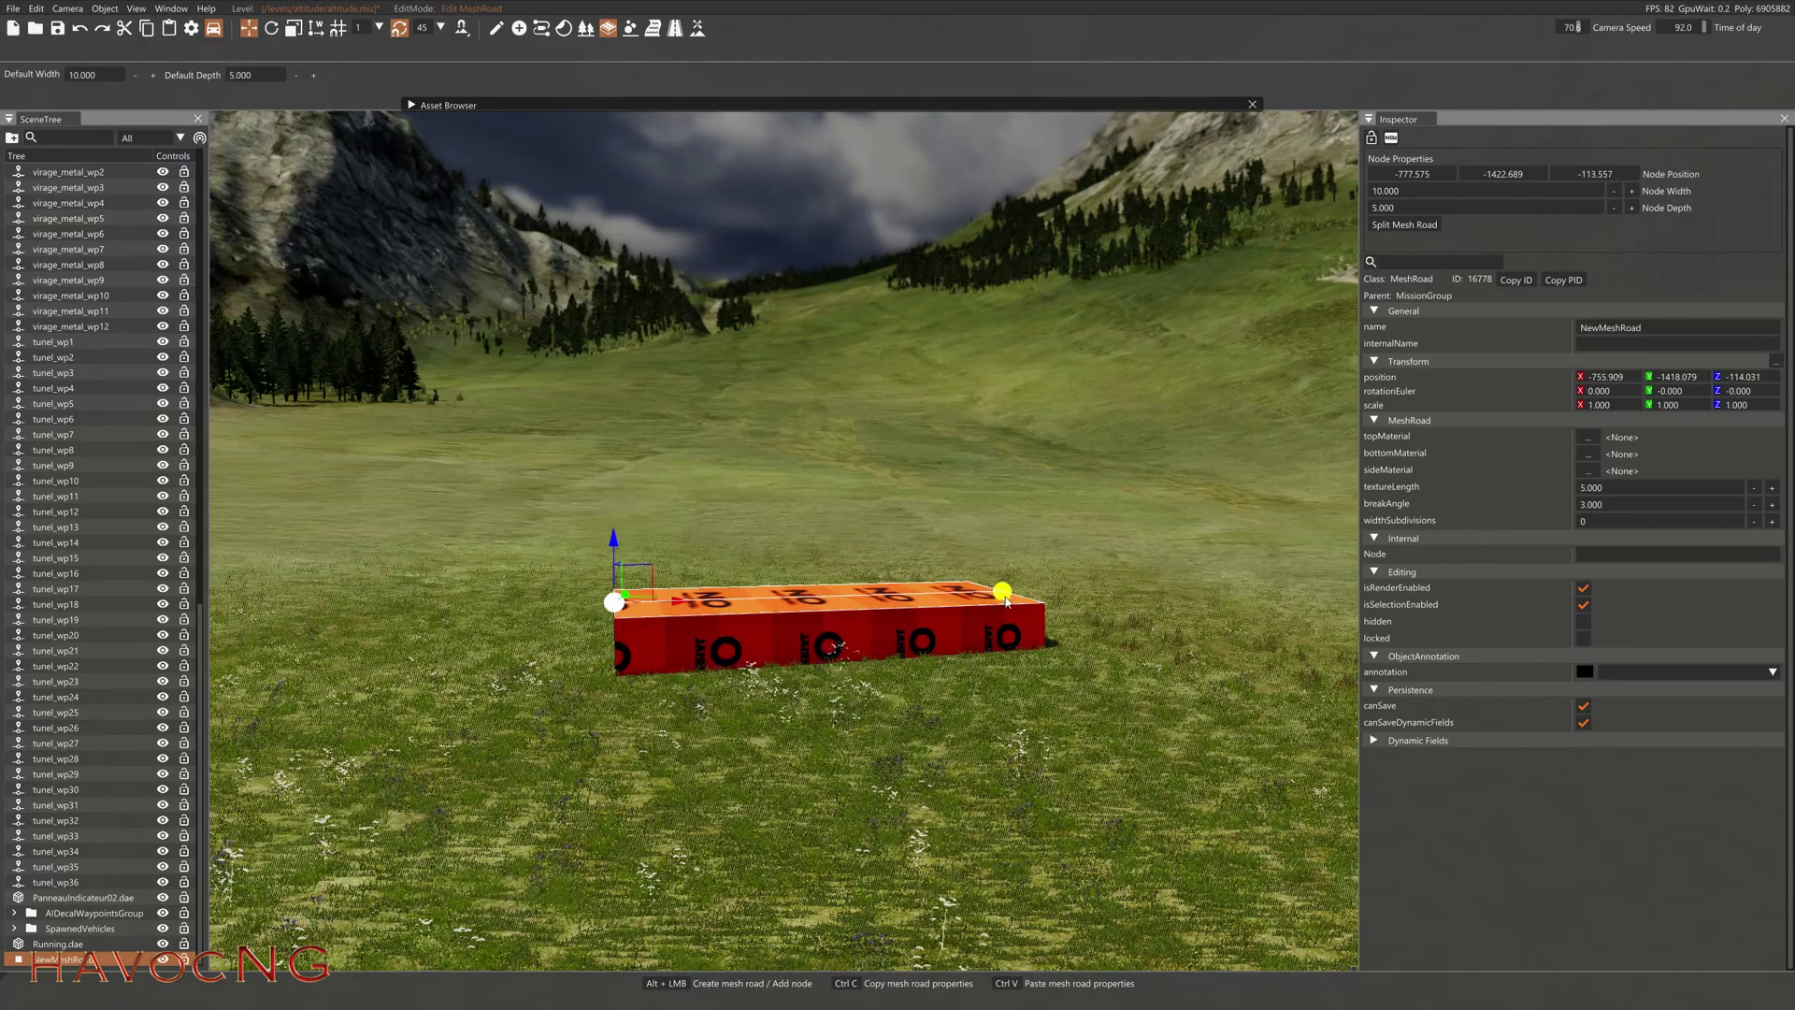
{"action": "left_click_drag", "start_coordinate": [1000, 534], "coordinate": [1003, 529]}
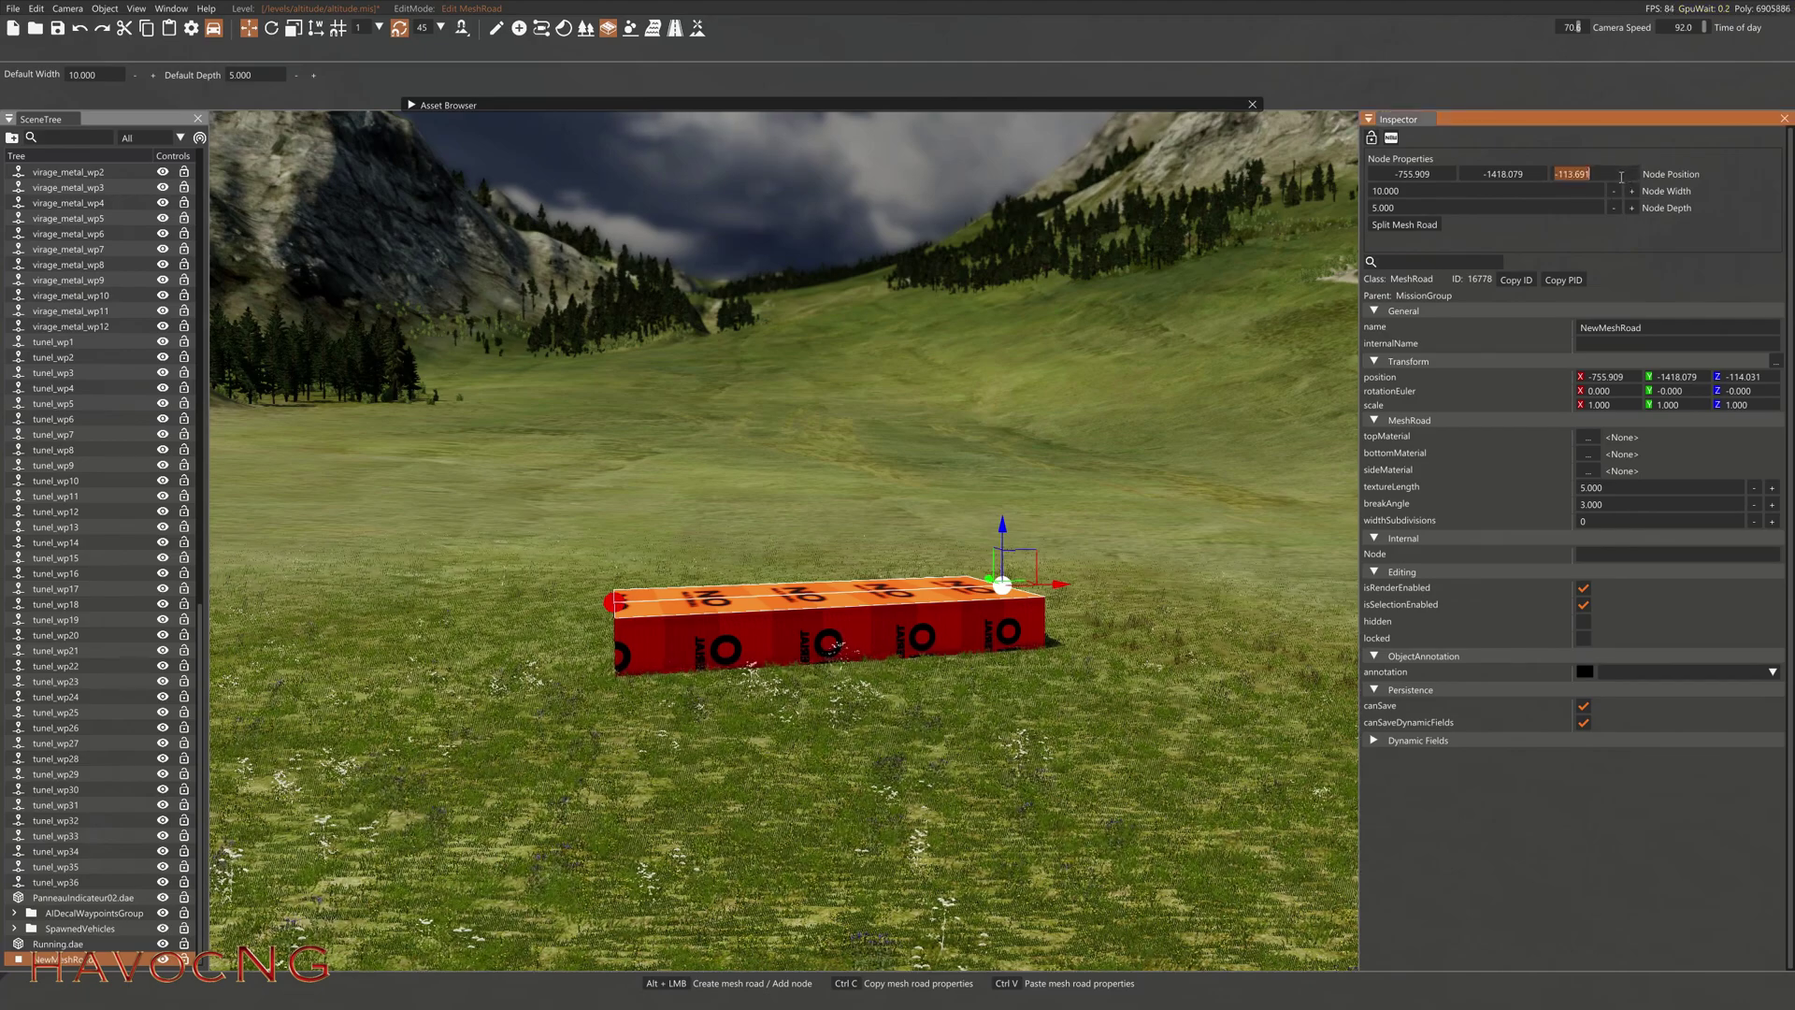
{"action": "left_click", "coordinate": [1622, 177]}
{"action": "type", "text": "-113"}
{"action": "key", "text": "Return"}
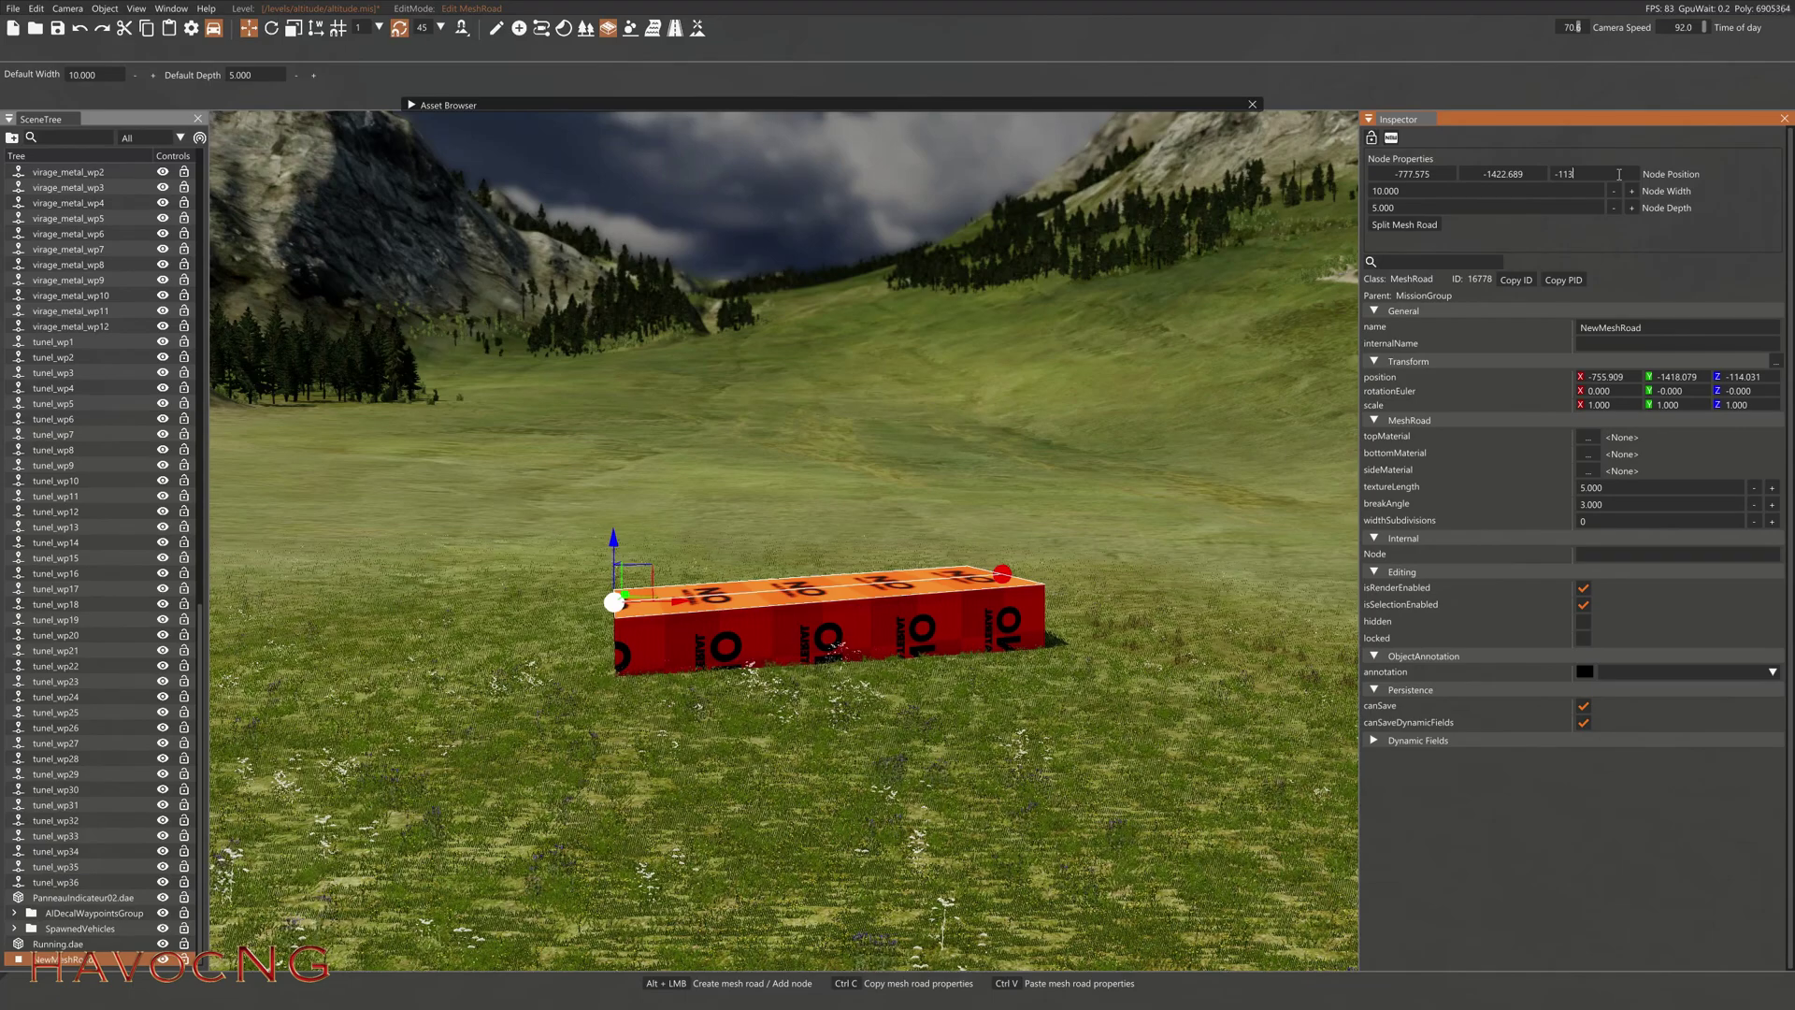
{"action": "key", "text": "Return"}
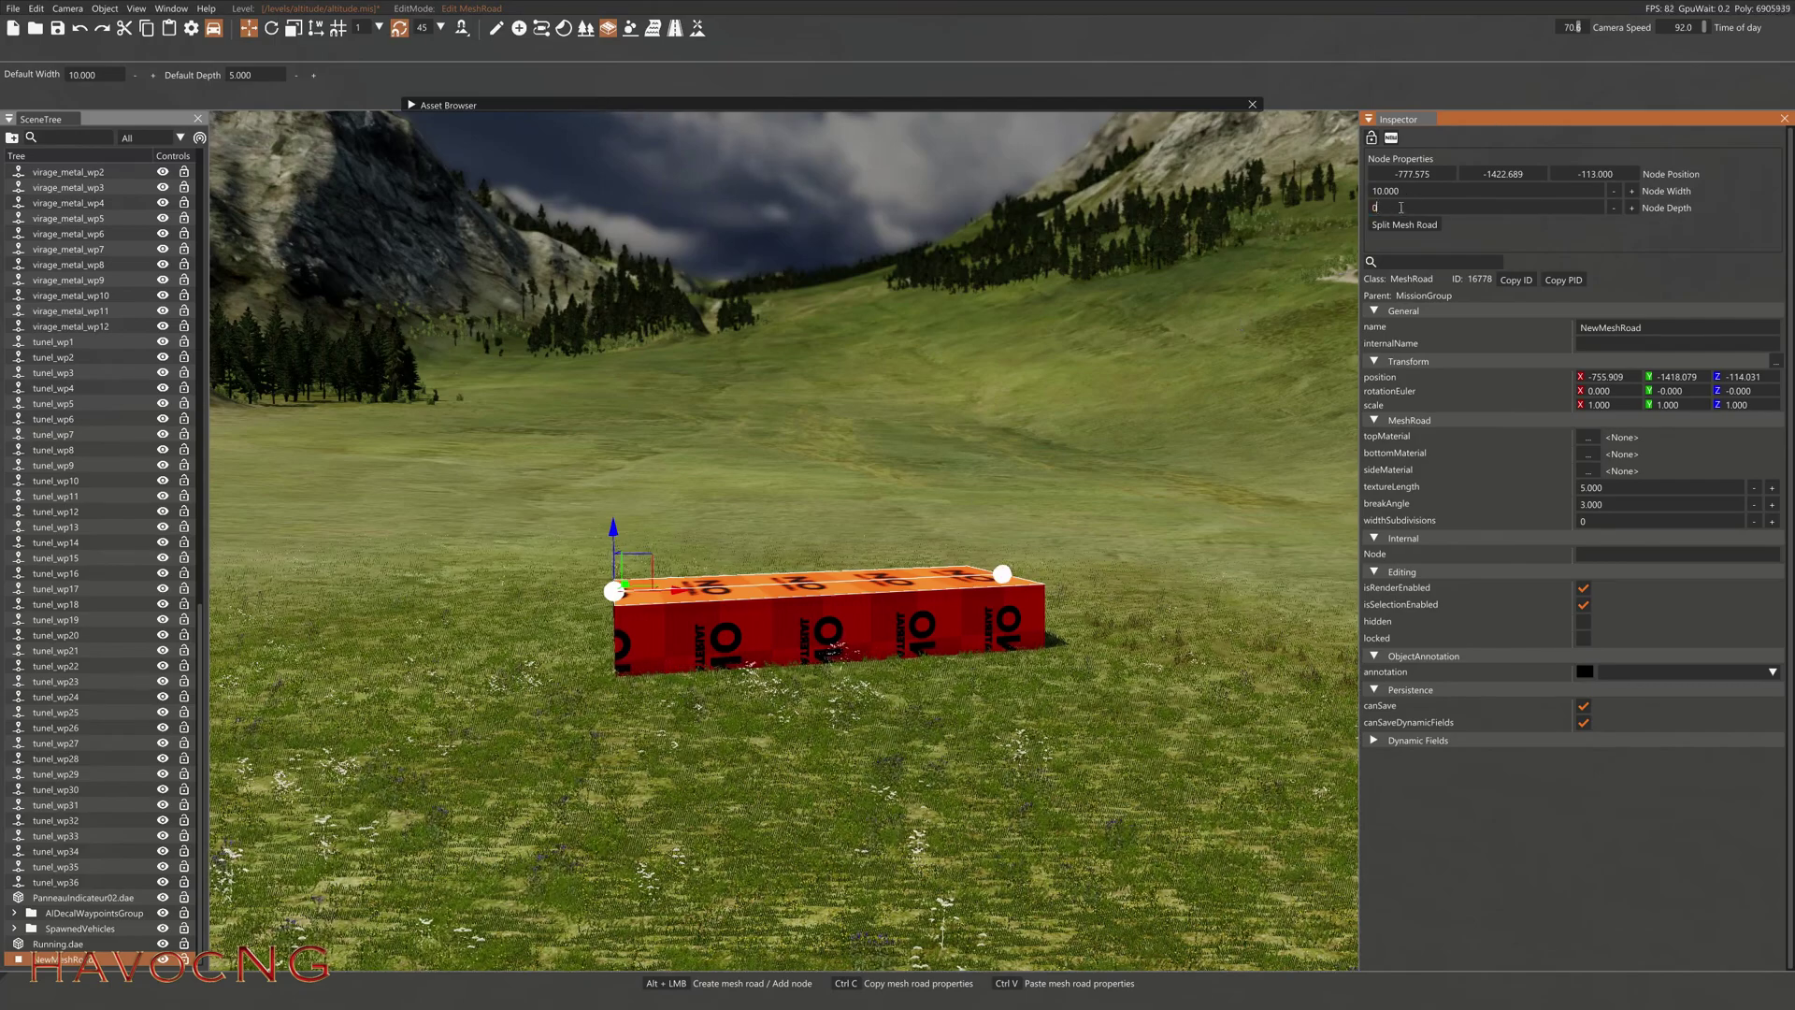
Set the mesh road nodes to width 6 and depth 1, and shorten the road by moving one end node to X about -764.9.
{"action": "key", "text": "Return"}
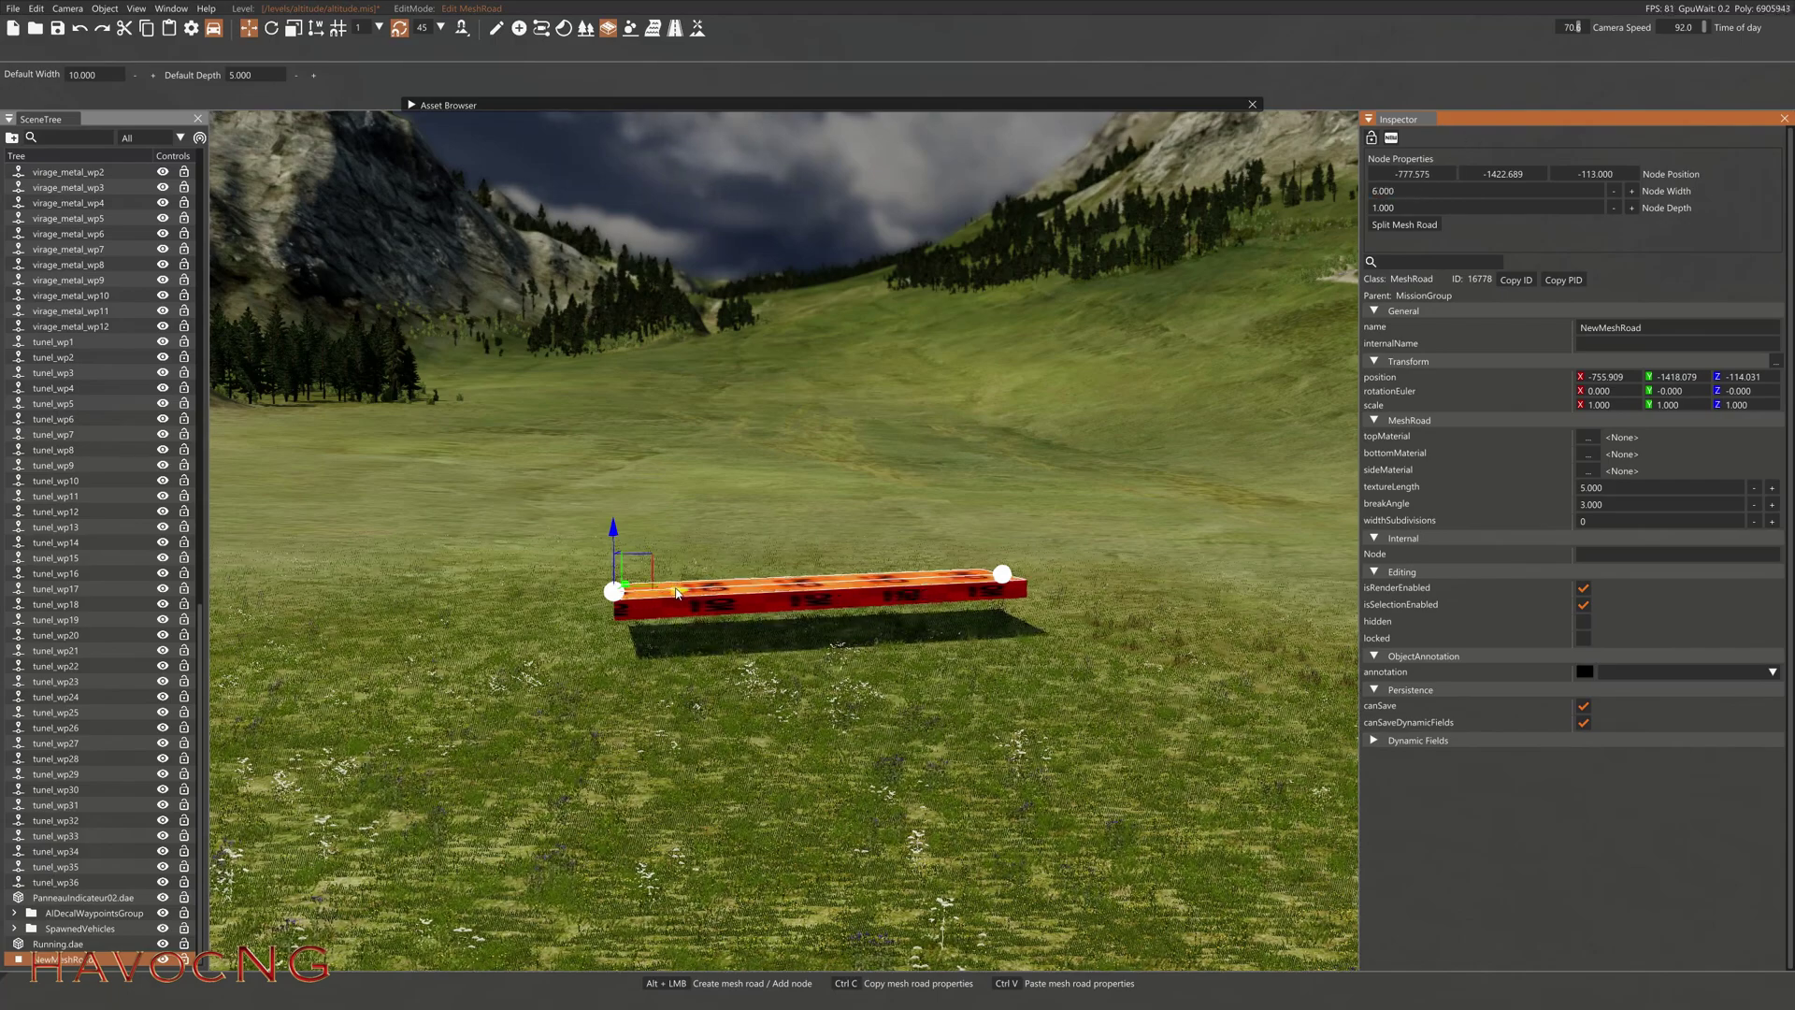
{"action": "left_click_drag", "start_coordinate": [703, 600], "coordinate": [745, 602]}
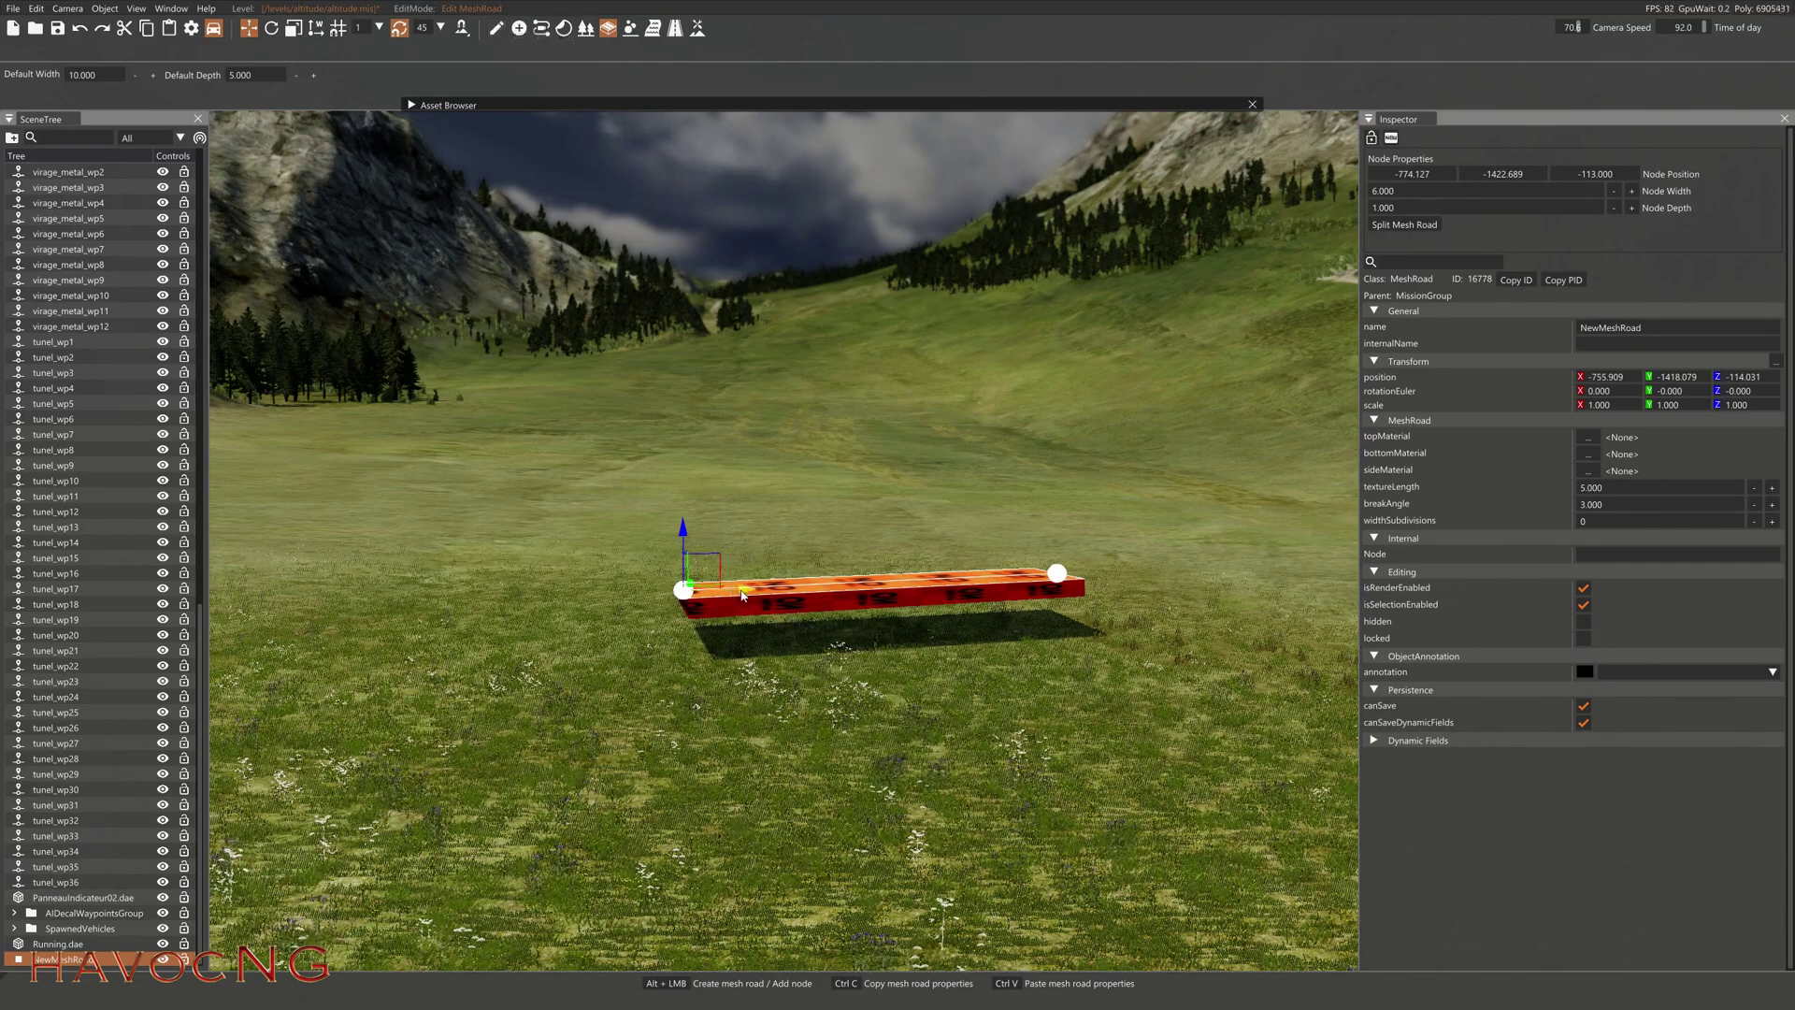
{"action": "left_click", "coordinate": [708, 639]}
{"action": "left_click", "coordinate": [694, 597]}
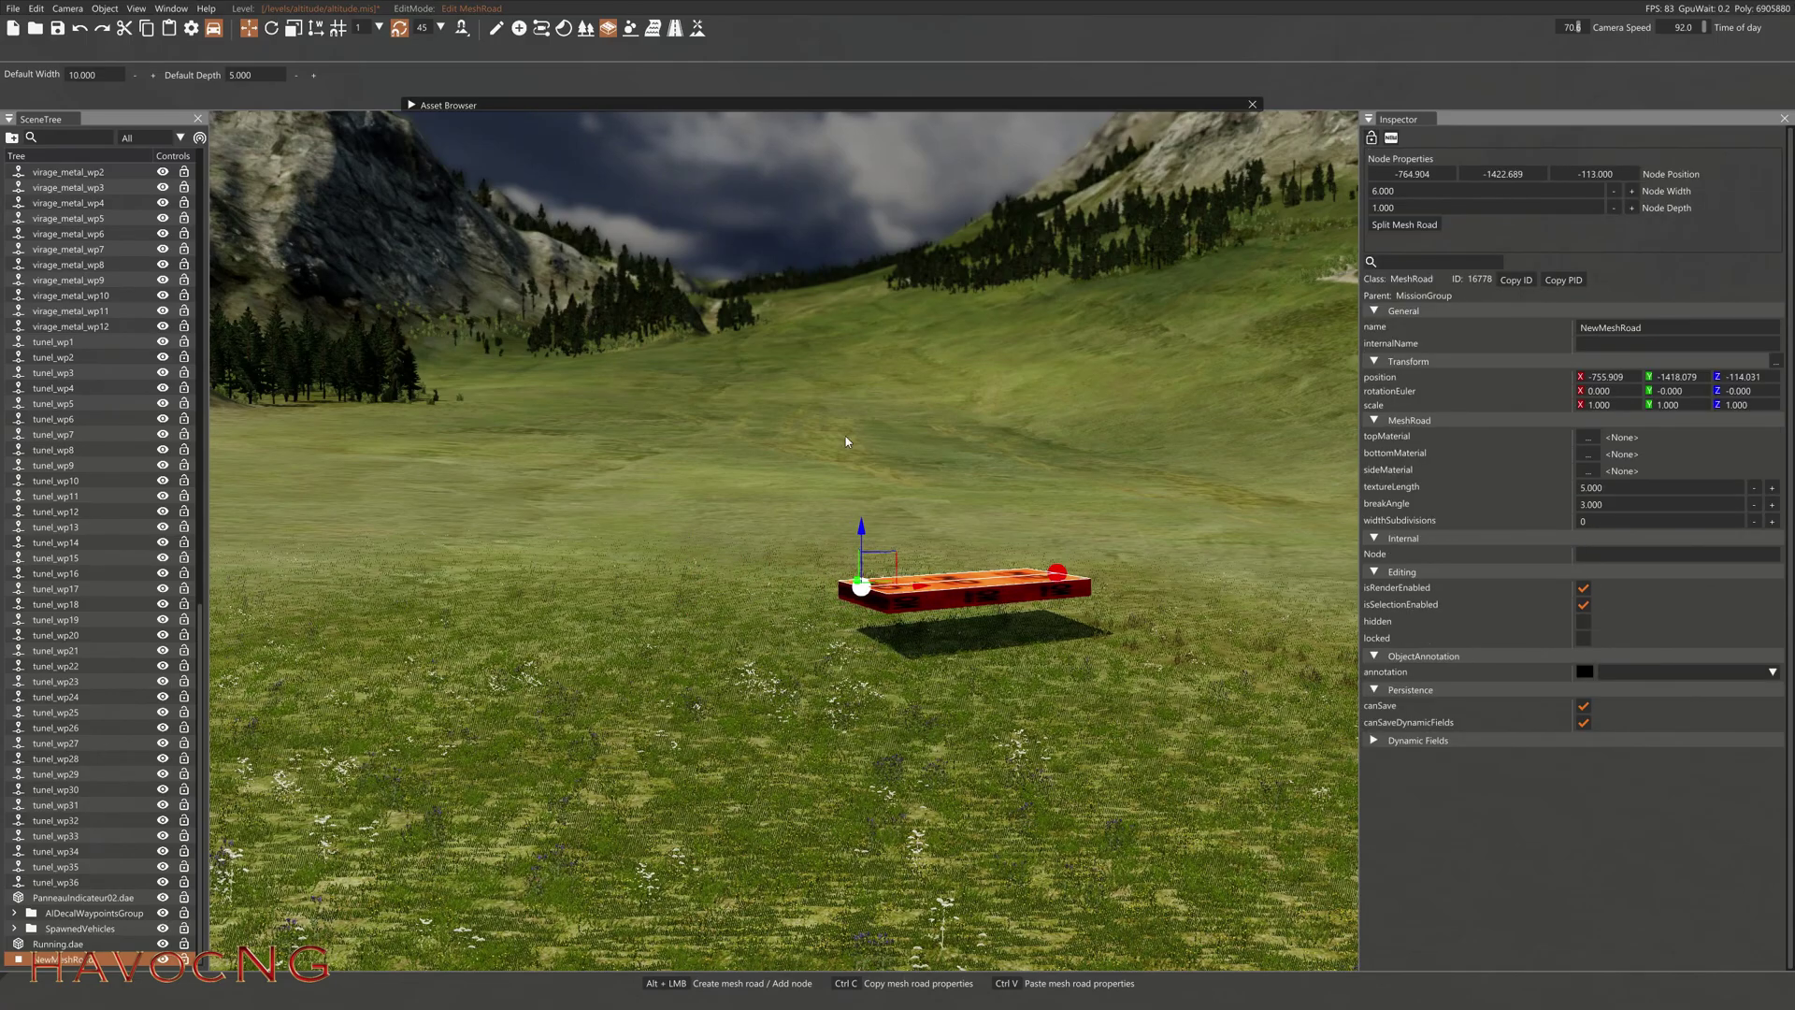
Select the mesh road as an object and raise it above the slope to a Z of about 256.3.
{"action": "left_click", "coordinate": [501, 37]}
{"action": "key", "text": "s"}
{"action": "right_click_drag", "start_coordinate": [570, 458], "coordinate": [600, 514]}
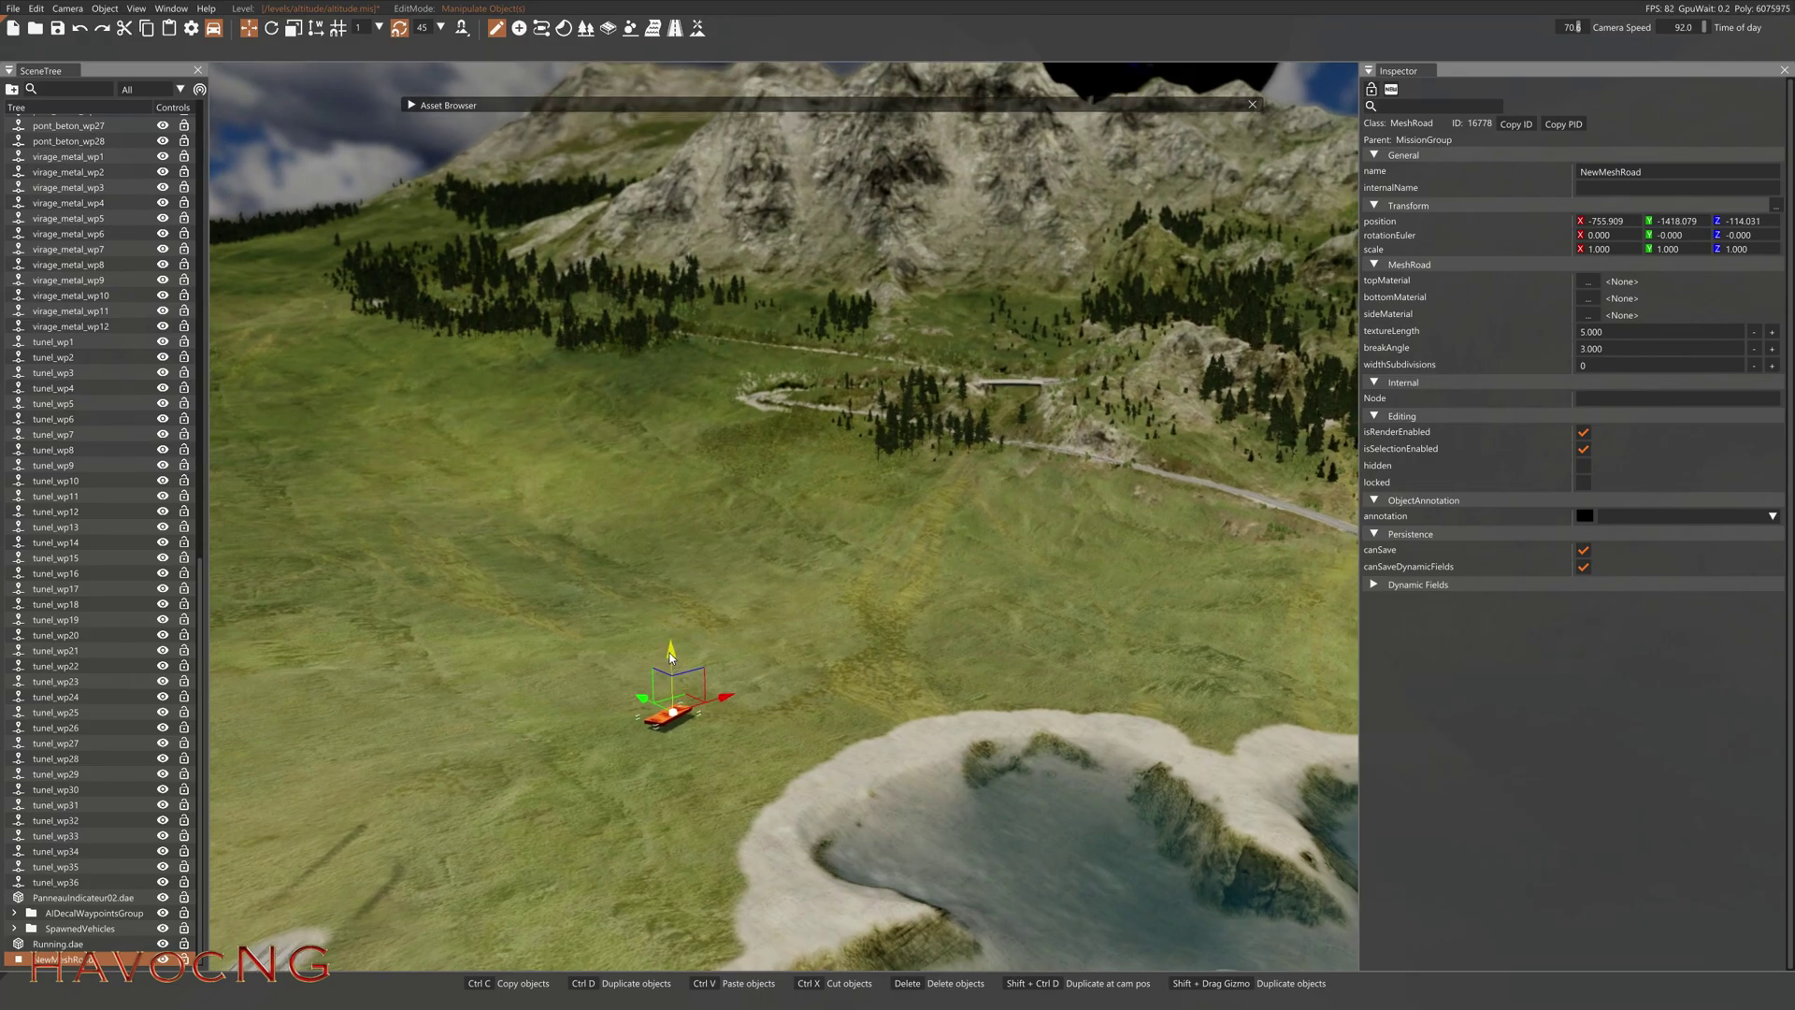
{"action": "right_click_drag", "start_coordinate": [680, 62], "coordinate": [697, 648]}
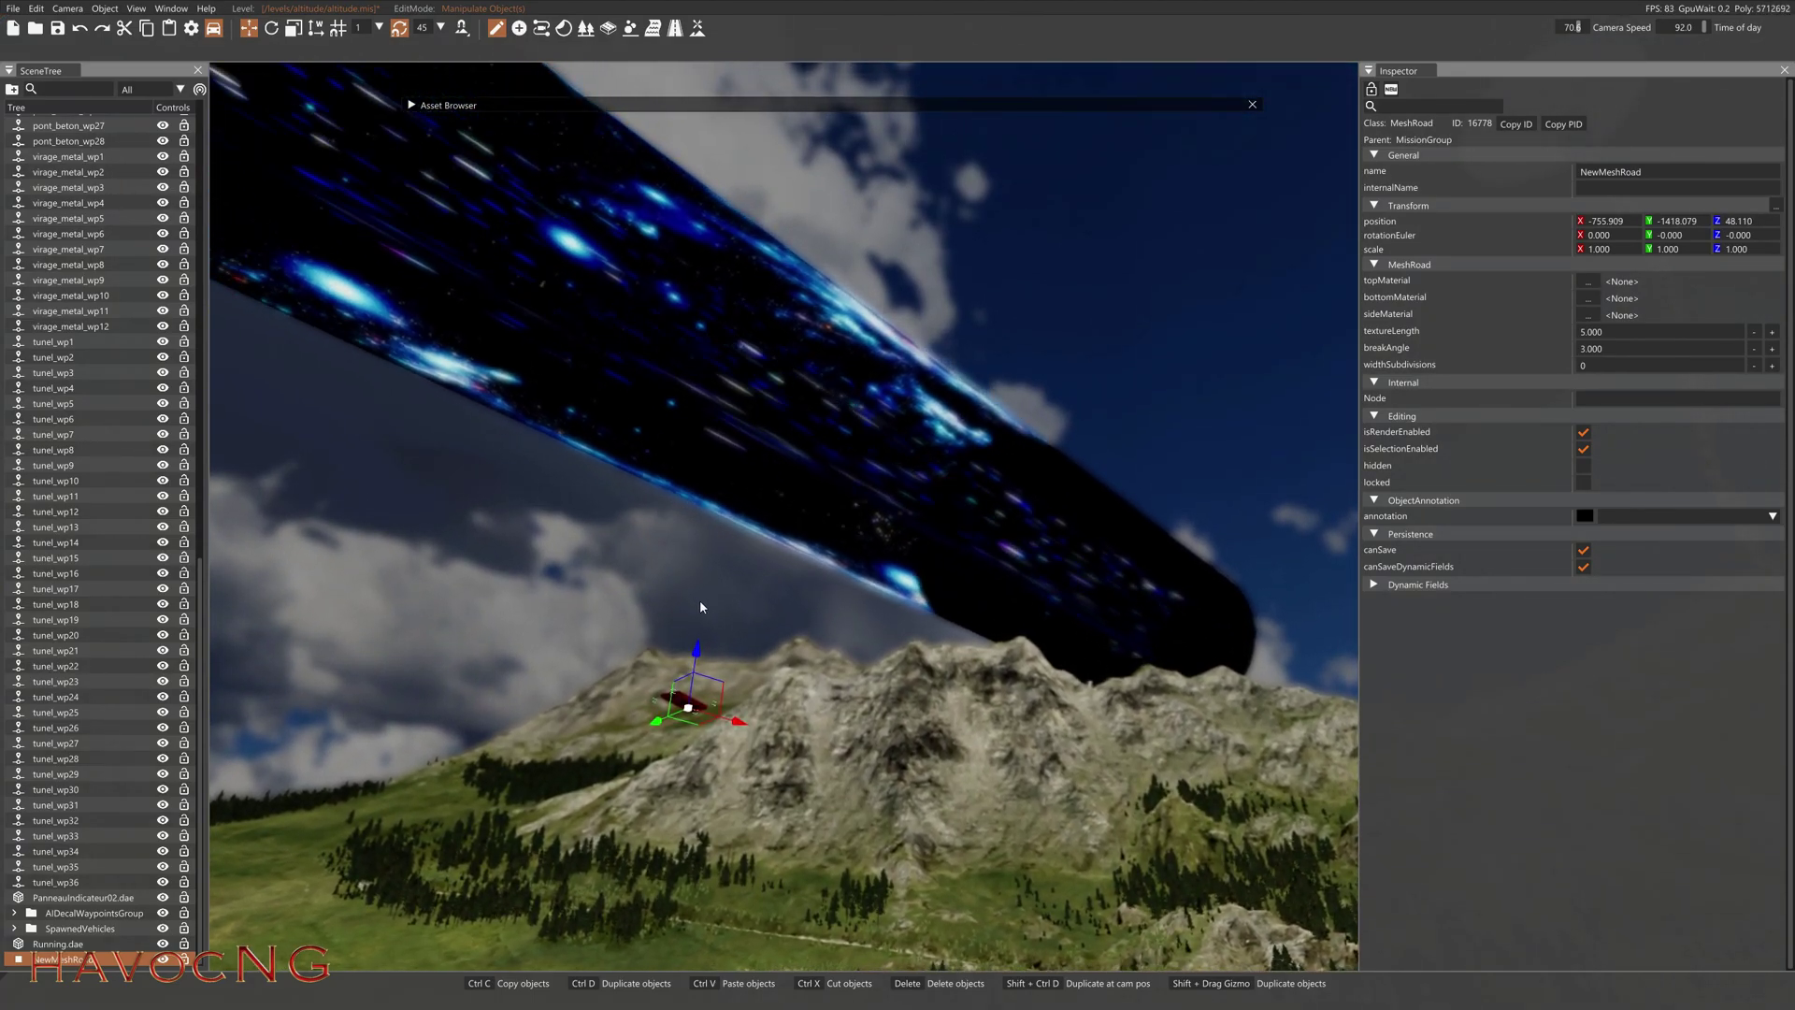
{"action": "left_click_drag", "start_coordinate": [697, 648], "coordinate": [654, 406]}
{"action": "left_click_drag", "start_coordinate": [655, 203], "coordinate": [654, 172]}
Raise the mesh road further, toward the height of the space tunnel, to a Z of about 586.0.
{"action": "right_click_drag", "start_coordinate": [717, 361], "coordinate": [563, 397]}
{"action": "key", "text": "s"}
{"action": "key", "text": "w"}
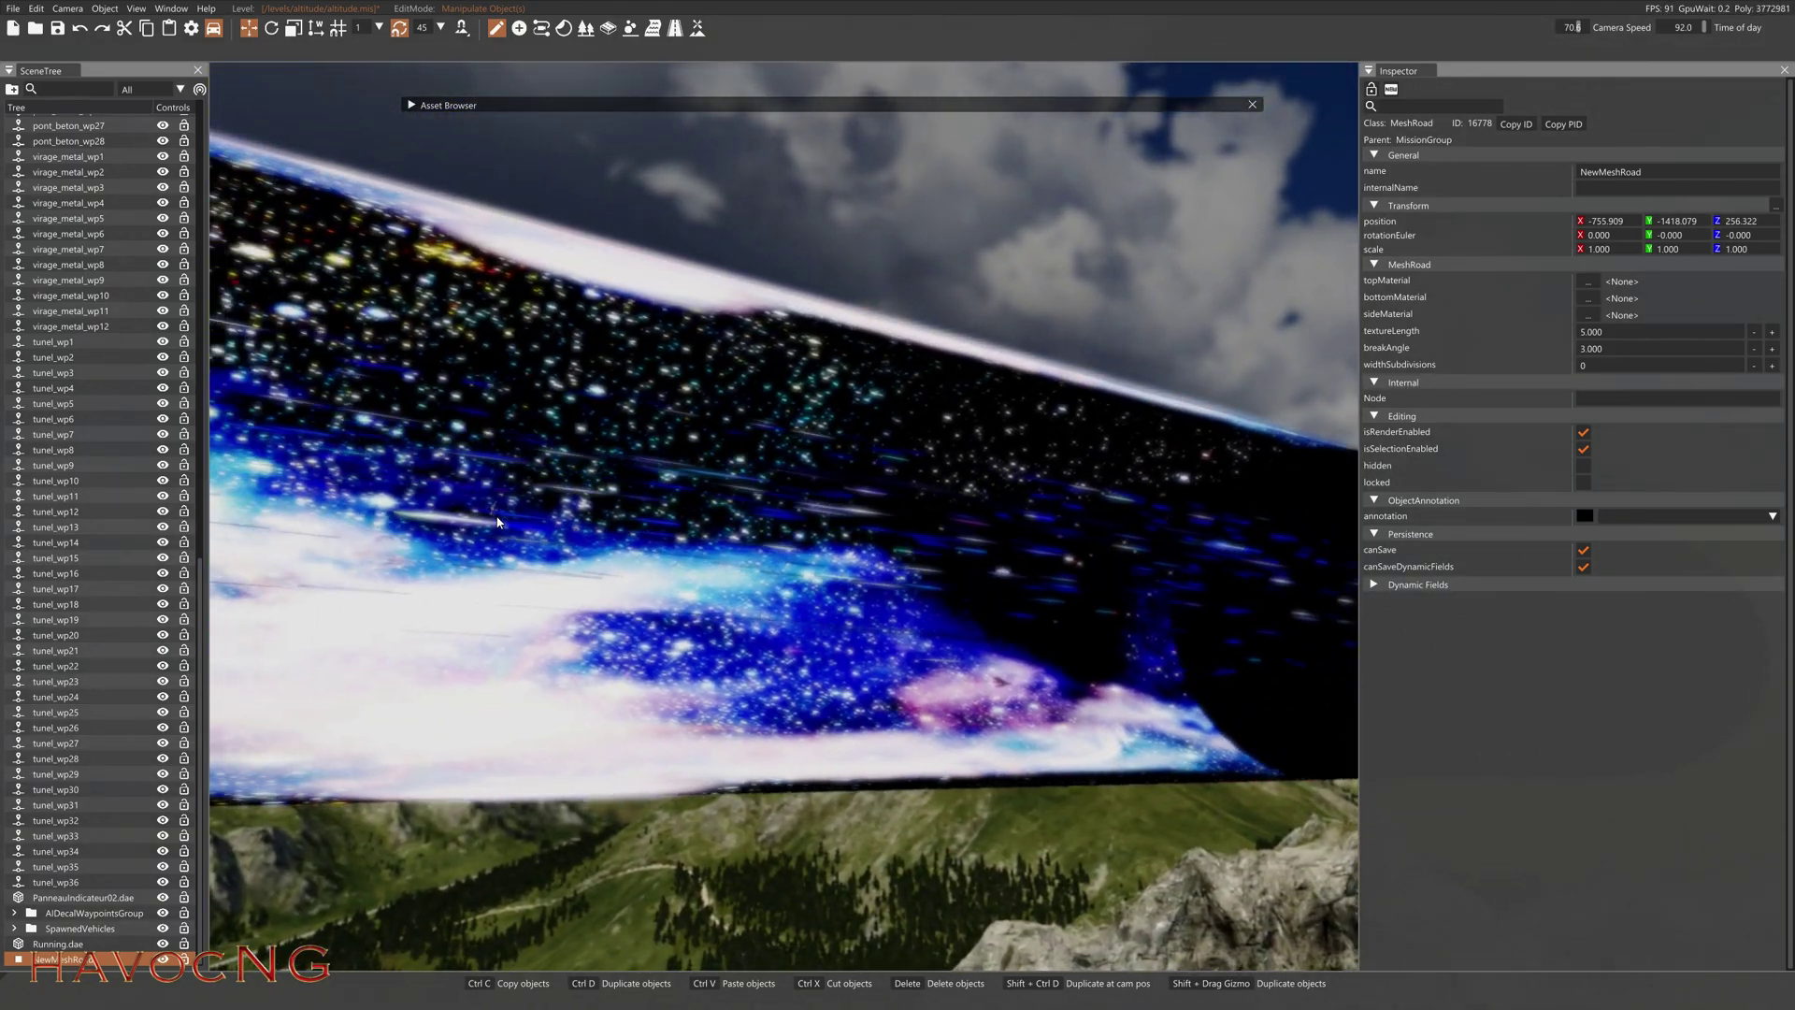
{"action": "right_click_drag", "start_coordinate": [647, 167], "coordinate": [491, 525]}
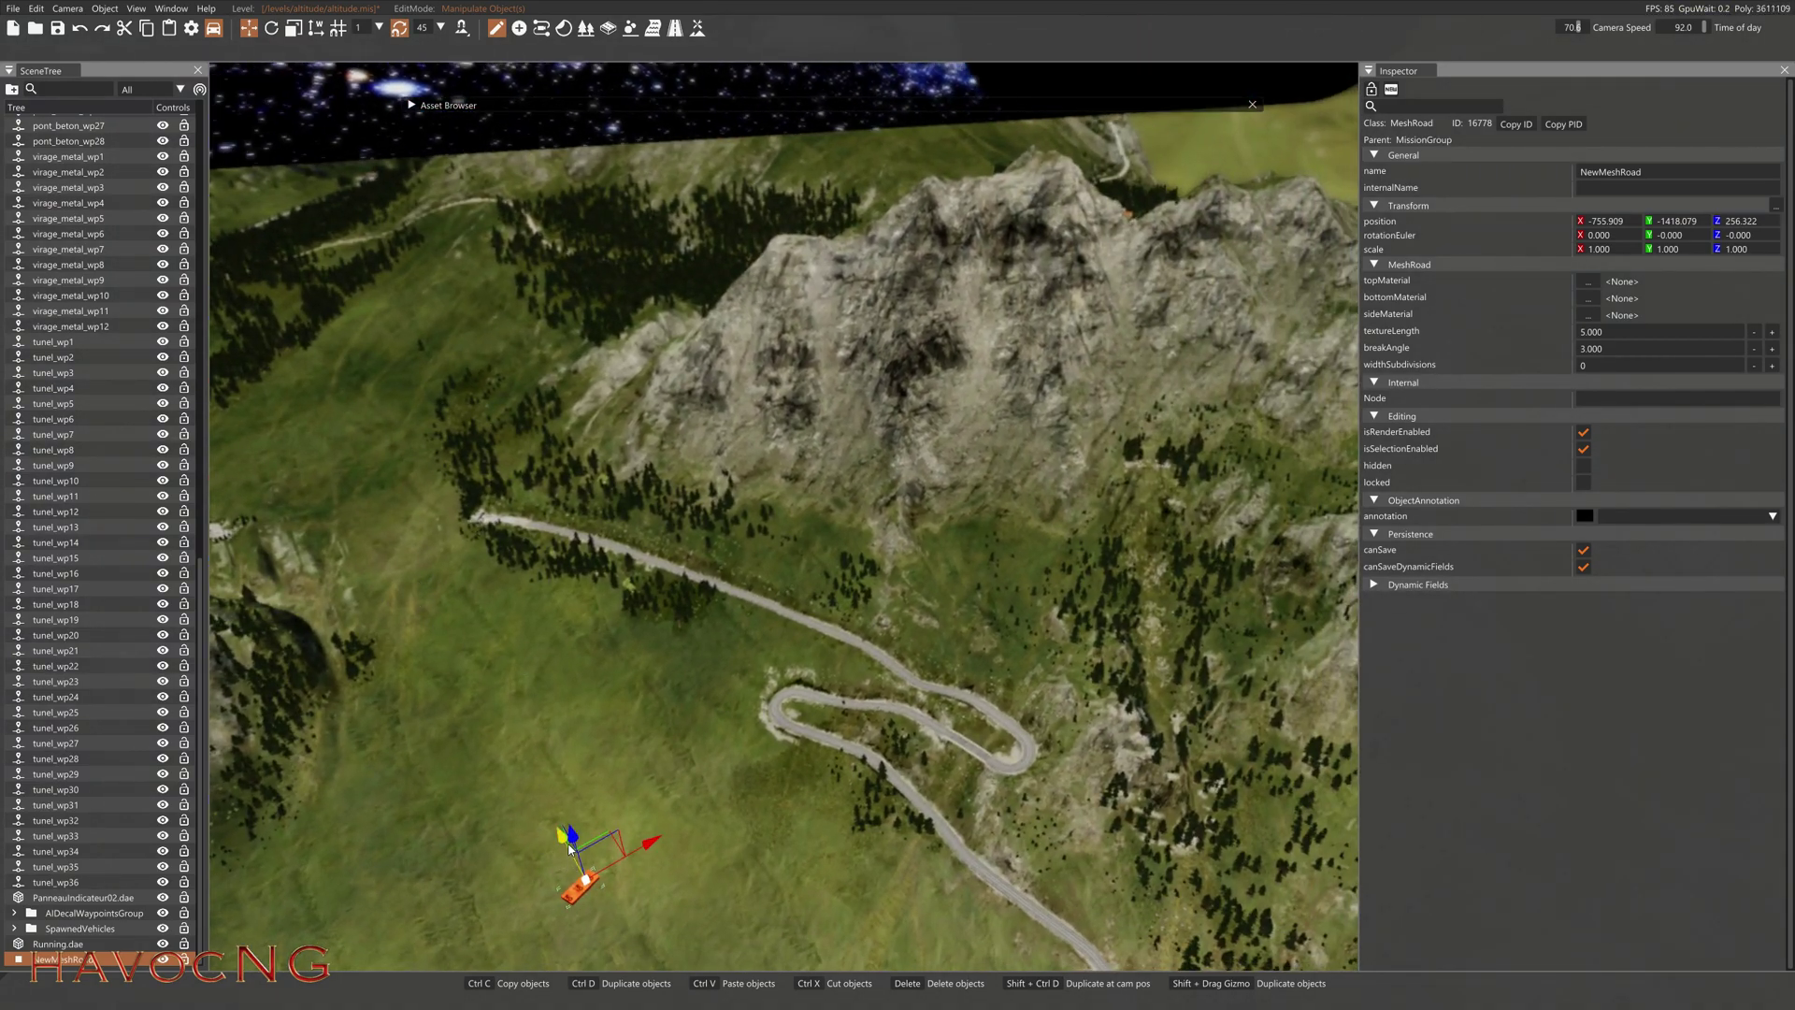
{"action": "right_click_drag", "start_coordinate": [445, 336], "coordinate": [371, 177]}
{"action": "left_click_drag", "start_coordinate": [804, 739], "coordinate": [777, 690]}
{"action": "right_click_drag", "start_coordinate": [817, 448], "coordinate": [846, 510]}
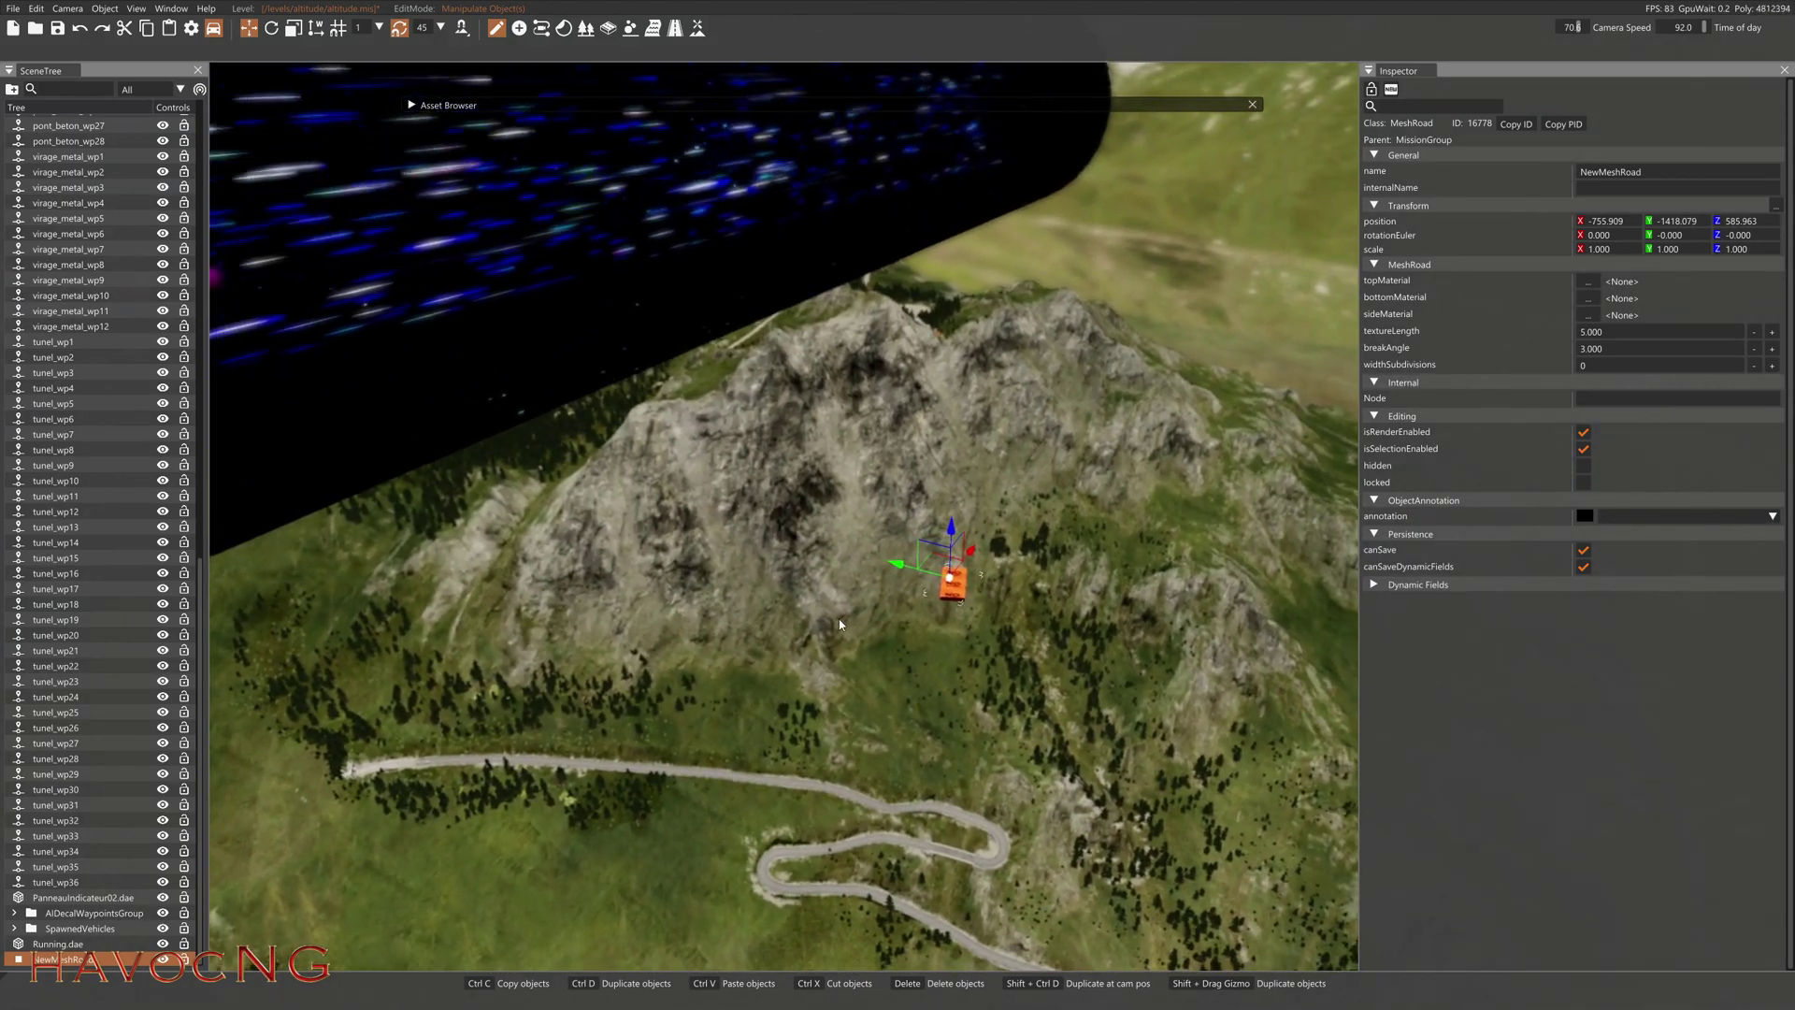
Move the mesh road toward the space tunnel to Y about -1117.2 and raise it to Z about 654.9.
{"action": "left_click_drag", "start_coordinate": [898, 561], "coordinate": [771, 498]}
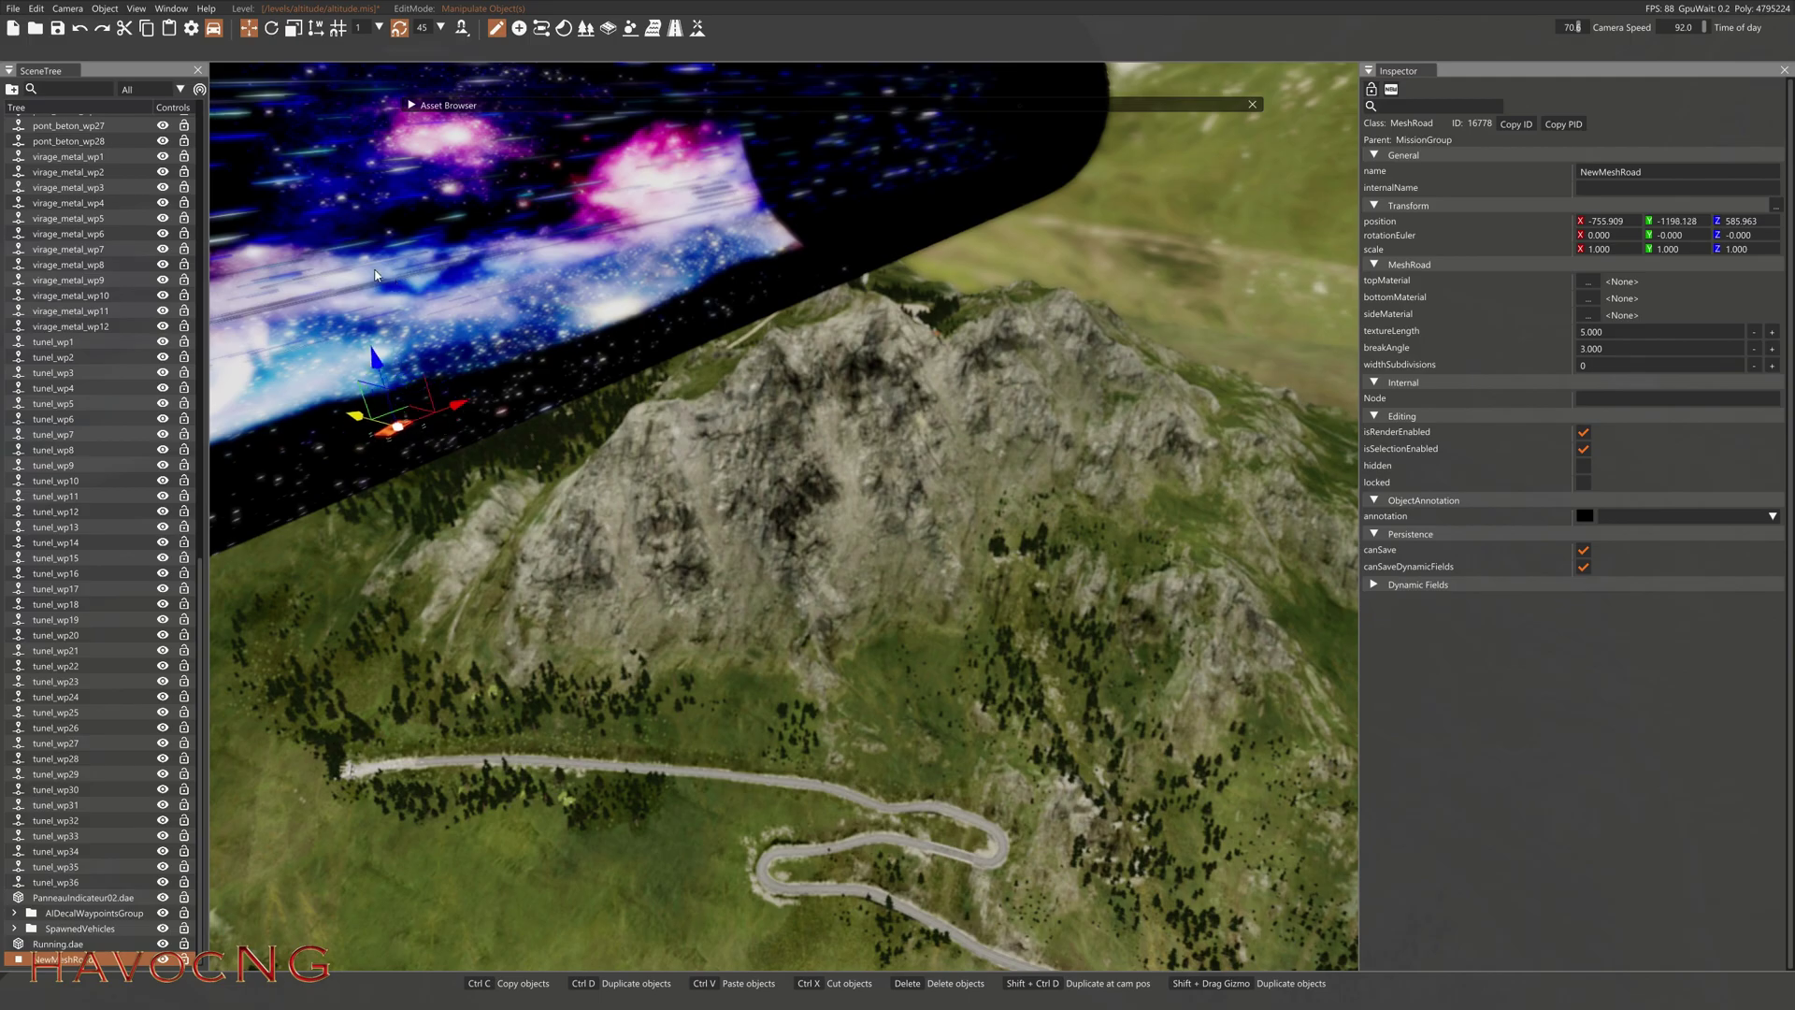
{"action": "left_click_drag", "start_coordinate": [232, 210], "coordinate": [230, 210]}
{"action": "right_click_drag", "start_coordinate": [598, 505], "coordinate": [548, 482]}
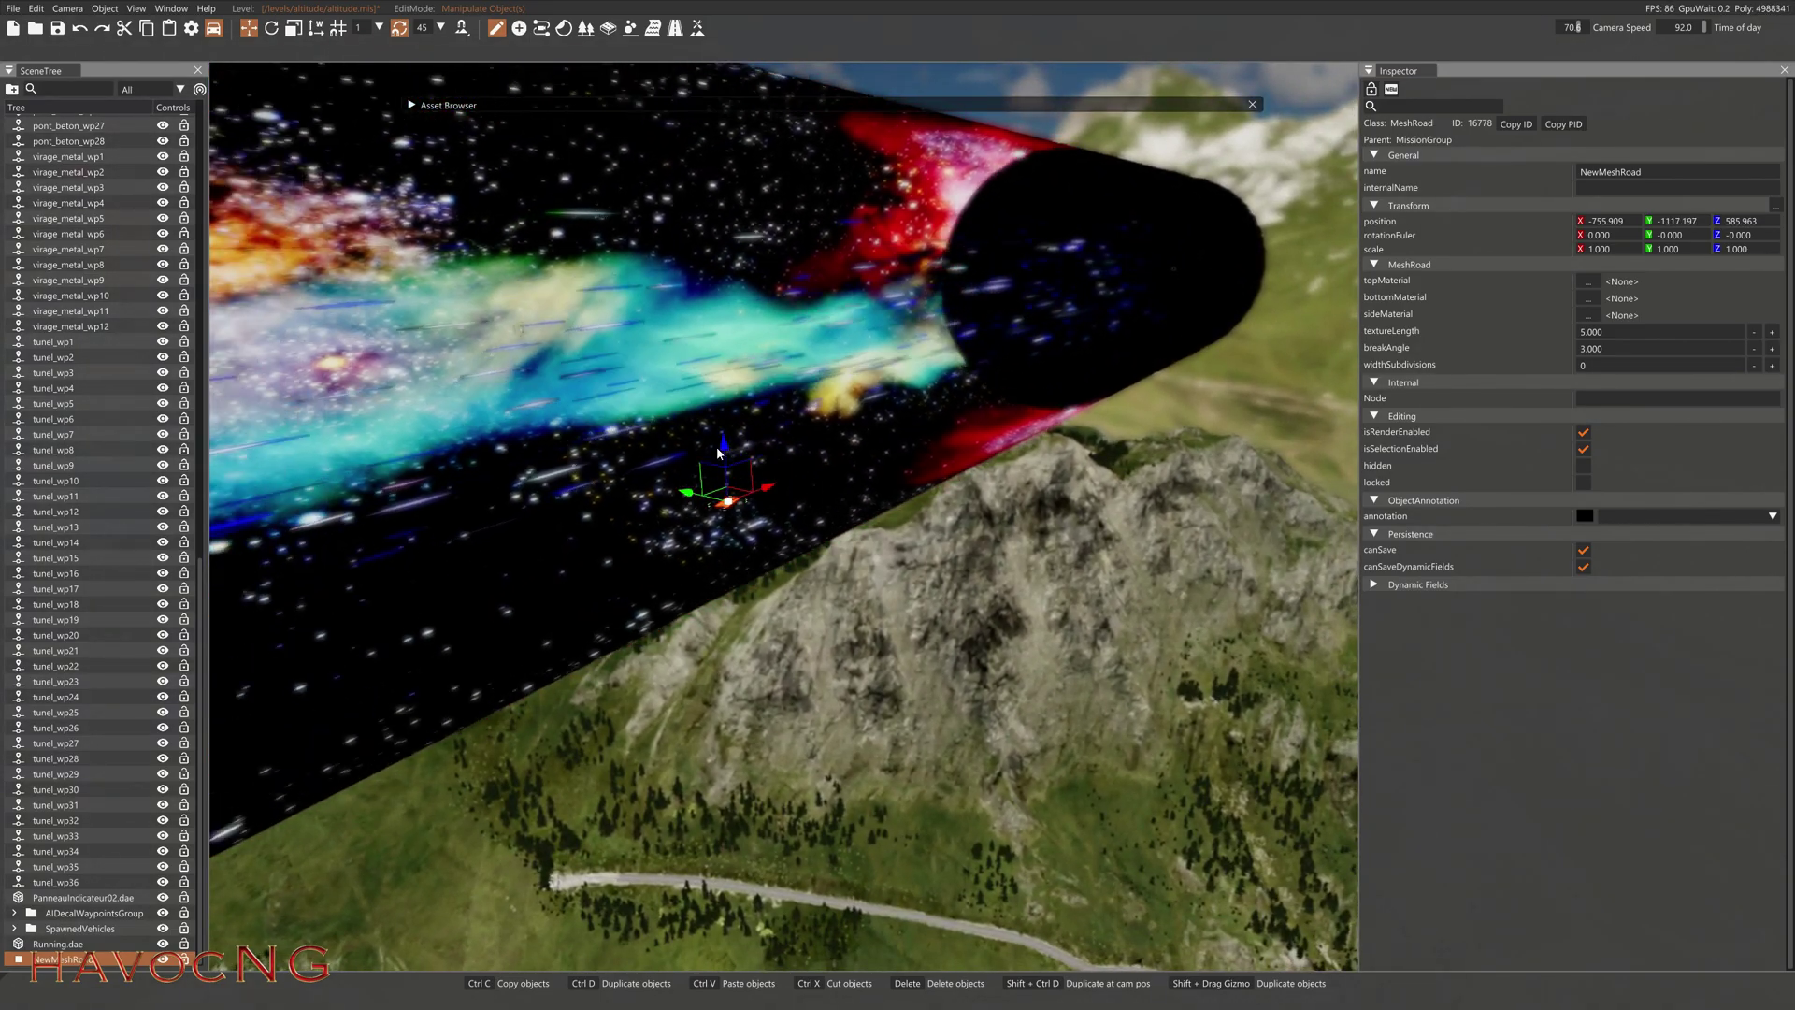
{"action": "left_click_drag", "start_coordinate": [724, 451], "coordinate": [642, 343]}
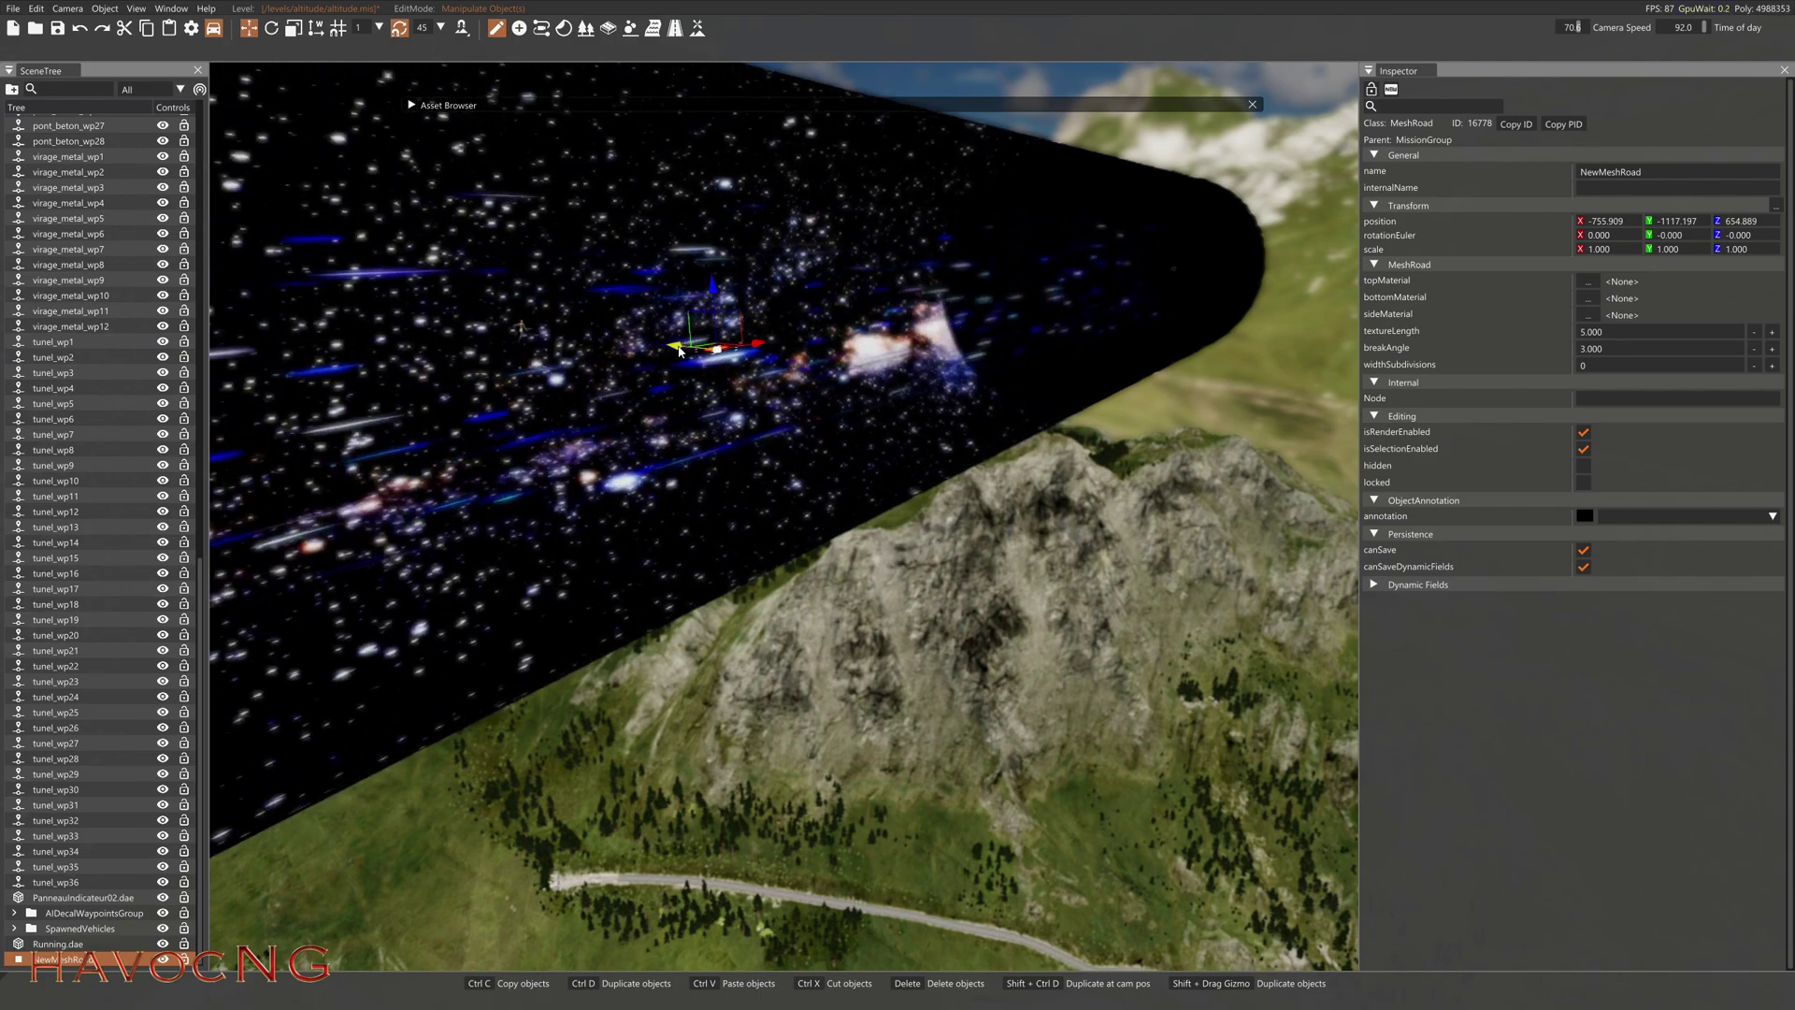
Move the mesh road inside the tunnel to the running model at about X -724.1, Y -929.0, Z 647.9.
{"action": "key", "text": "w"}
{"action": "right_click_drag", "start_coordinate": [481, 326], "coordinate": [360, 257]}
{"action": "right_click_drag", "start_coordinate": [968, 483], "coordinate": [967, 482]}
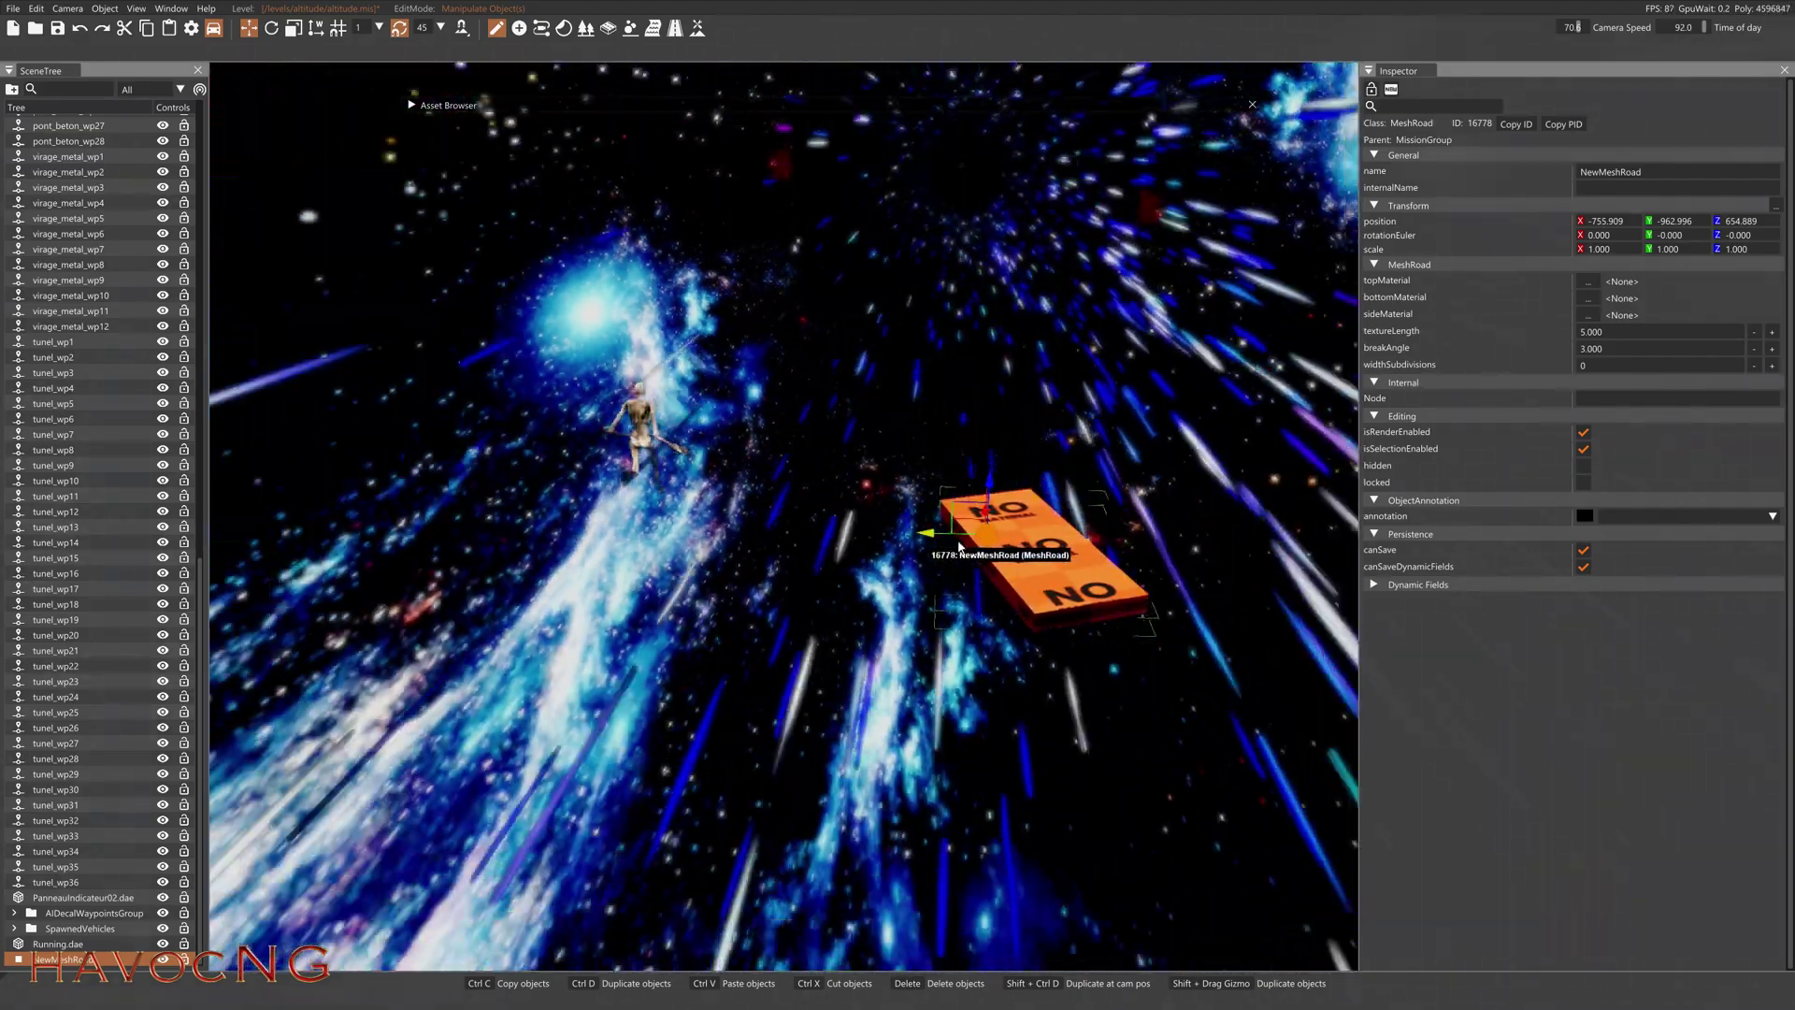
{"action": "left_click_drag", "start_coordinate": [968, 482], "coordinate": [692, 447]}
{"action": "scroll", "coordinate": [692, 446], "scroll_direction": "up", "scroll_amount": 5}
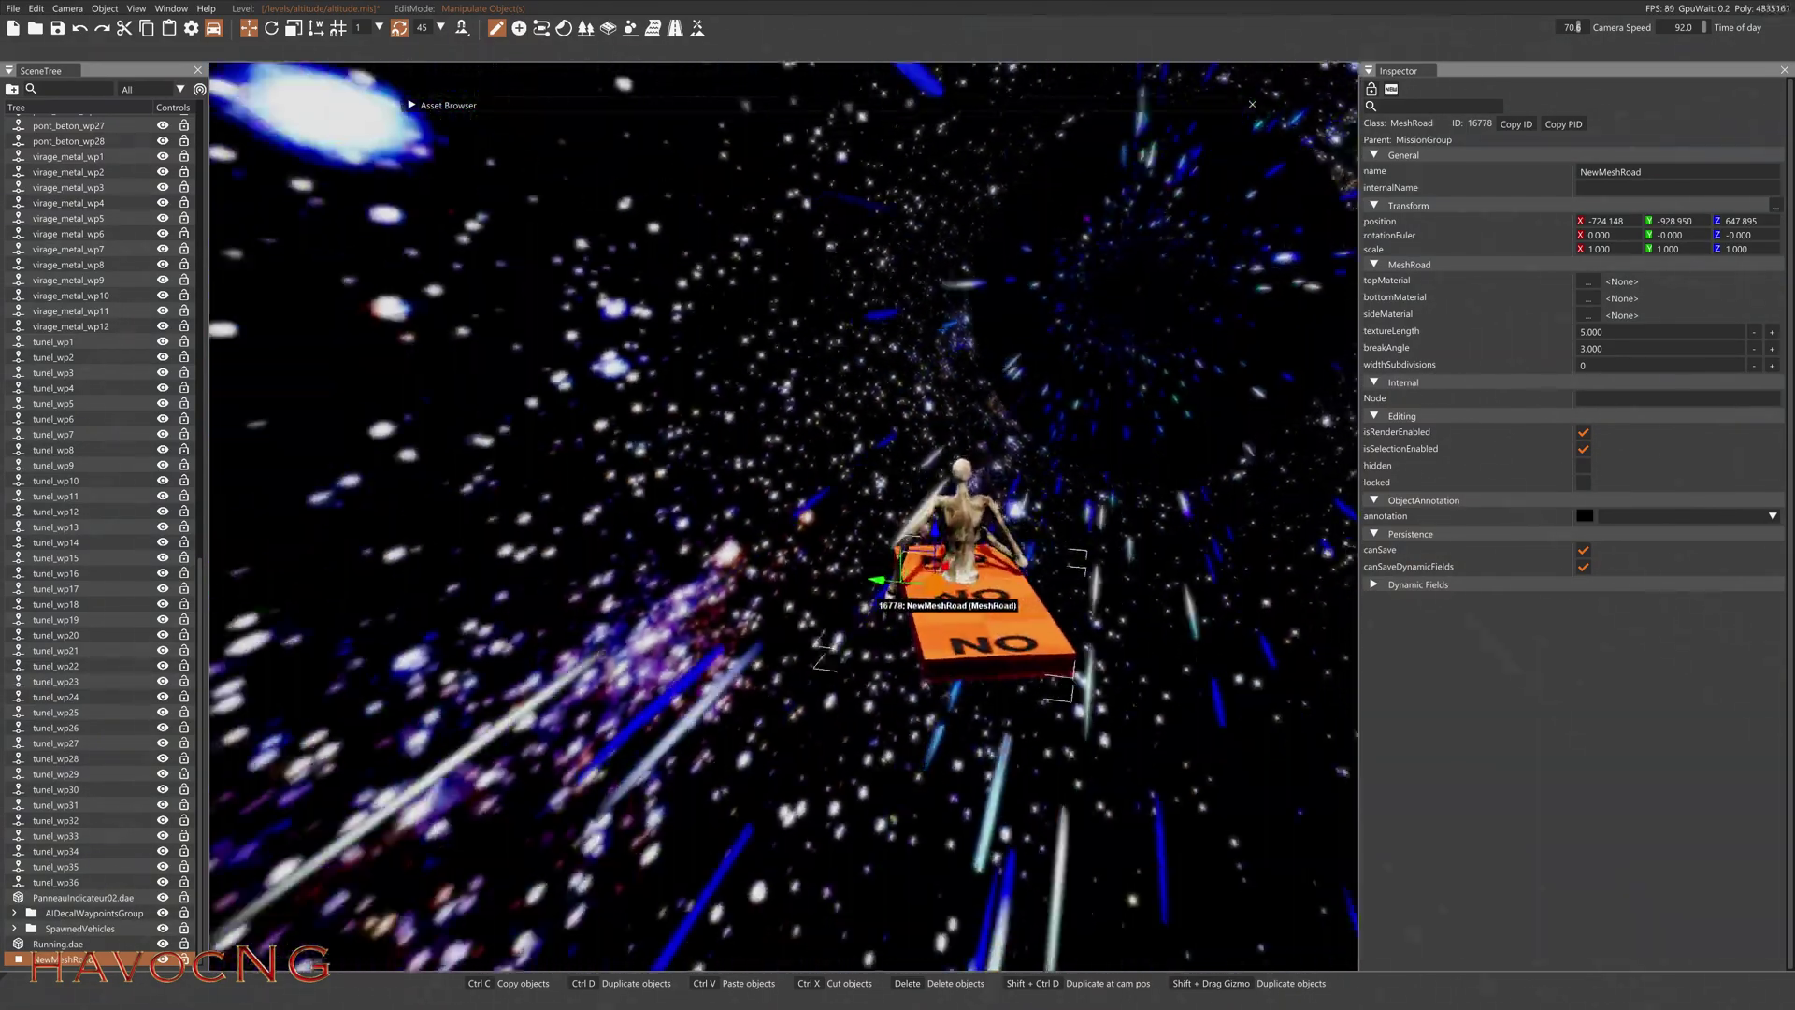
Straighten the mesh road by moving its rear node to Y about -928.6, and lower the whole road to Z about 642.0.
{"action": "left_click", "coordinate": [607, 28]}
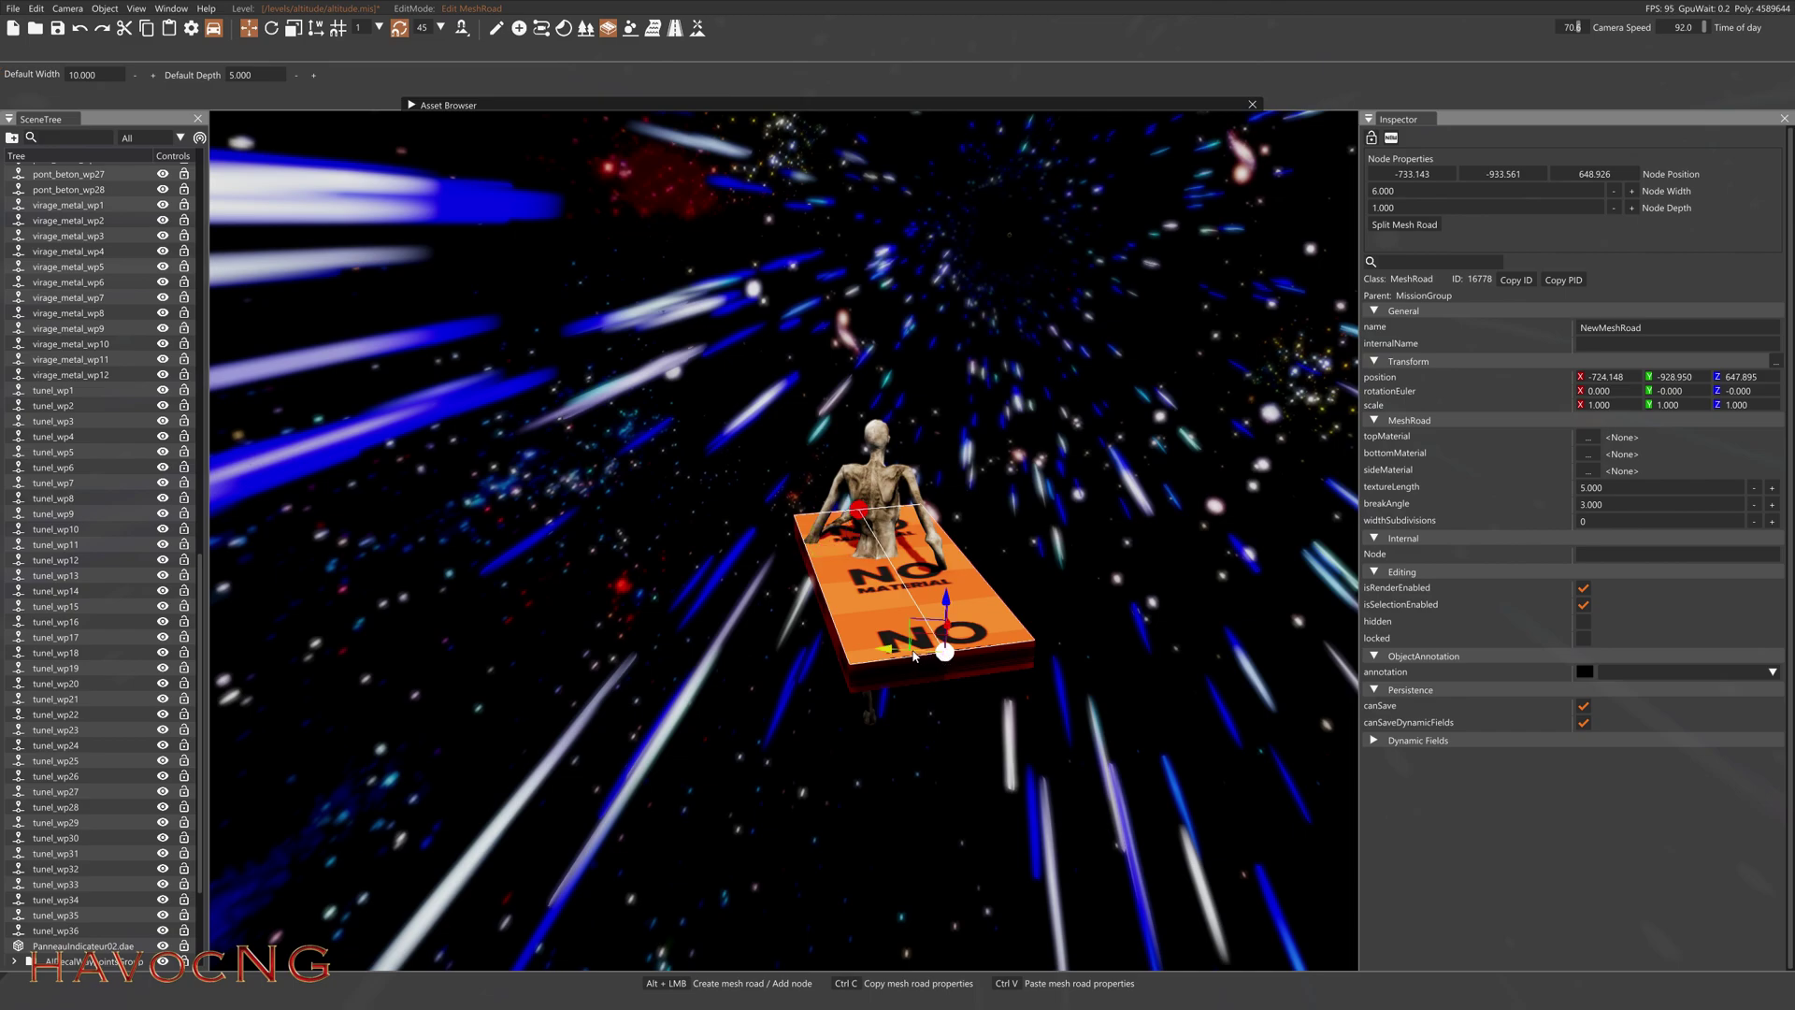
{"action": "left_click_drag", "start_coordinate": [893, 654], "coordinate": [736, 641]}
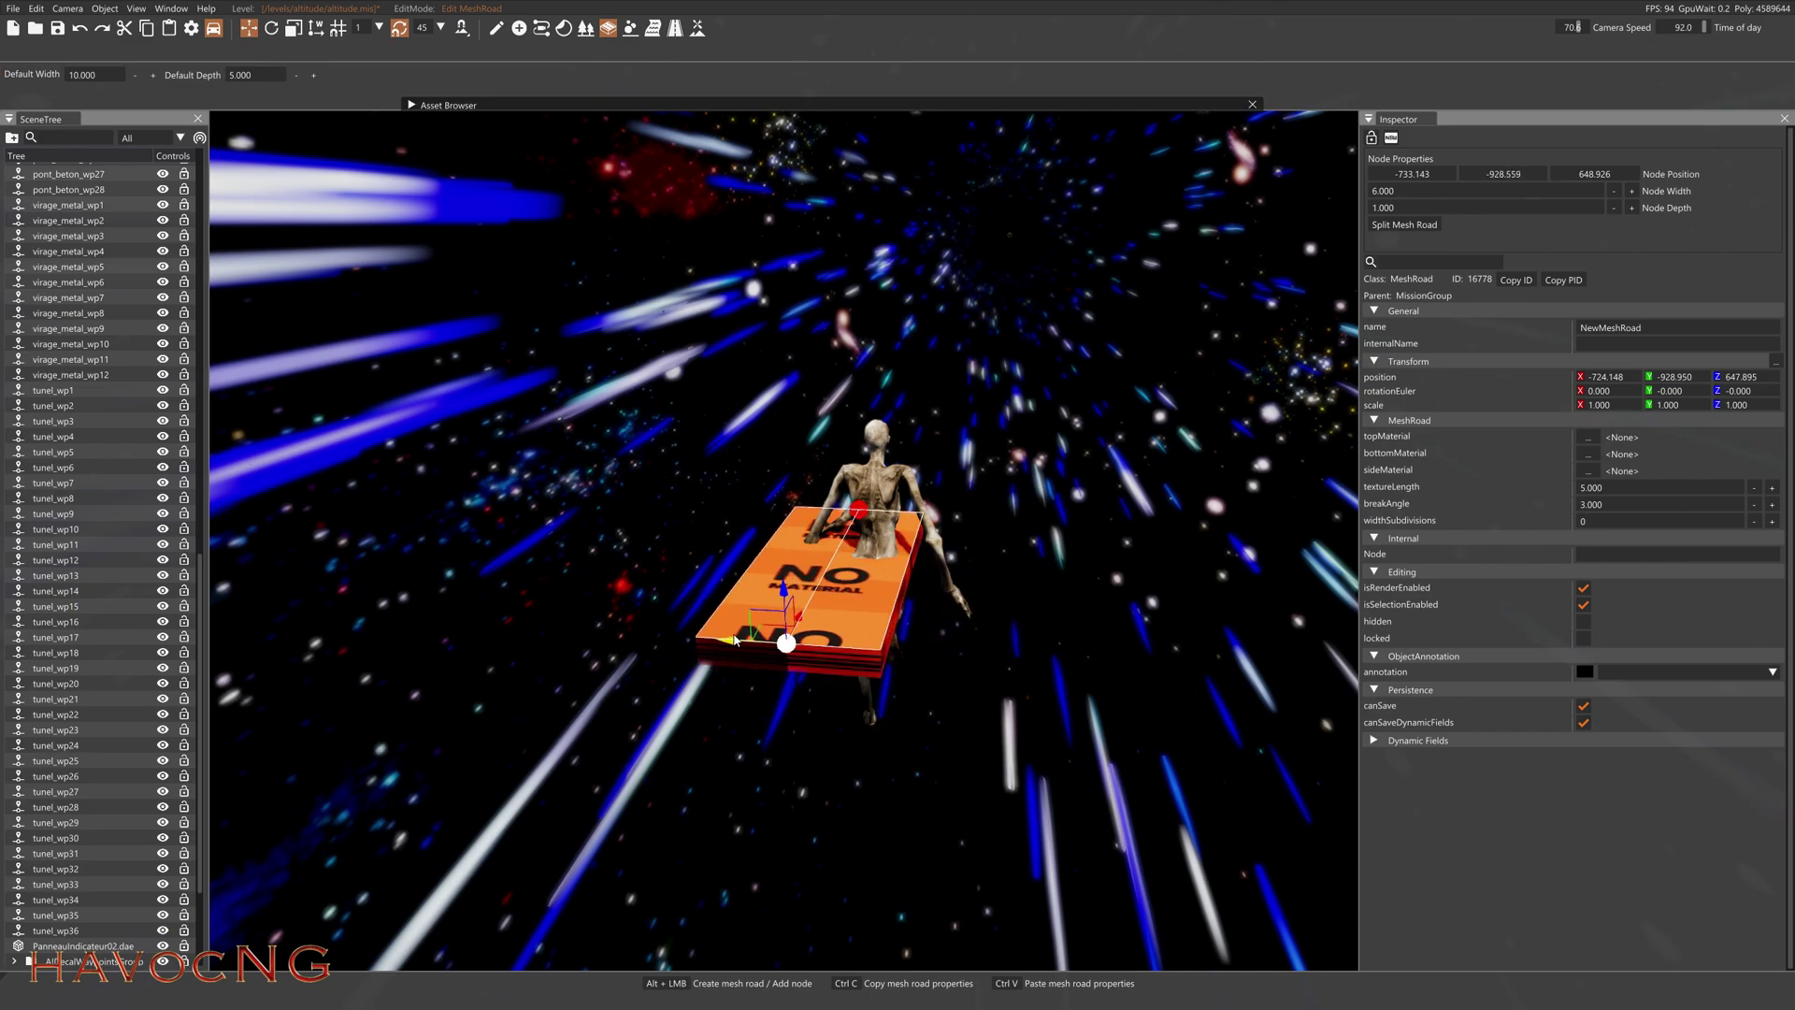
{"action": "left_click", "coordinate": [496, 29]}
{"action": "left_click_drag", "start_coordinate": [846, 505], "coordinate": [890, 650]}
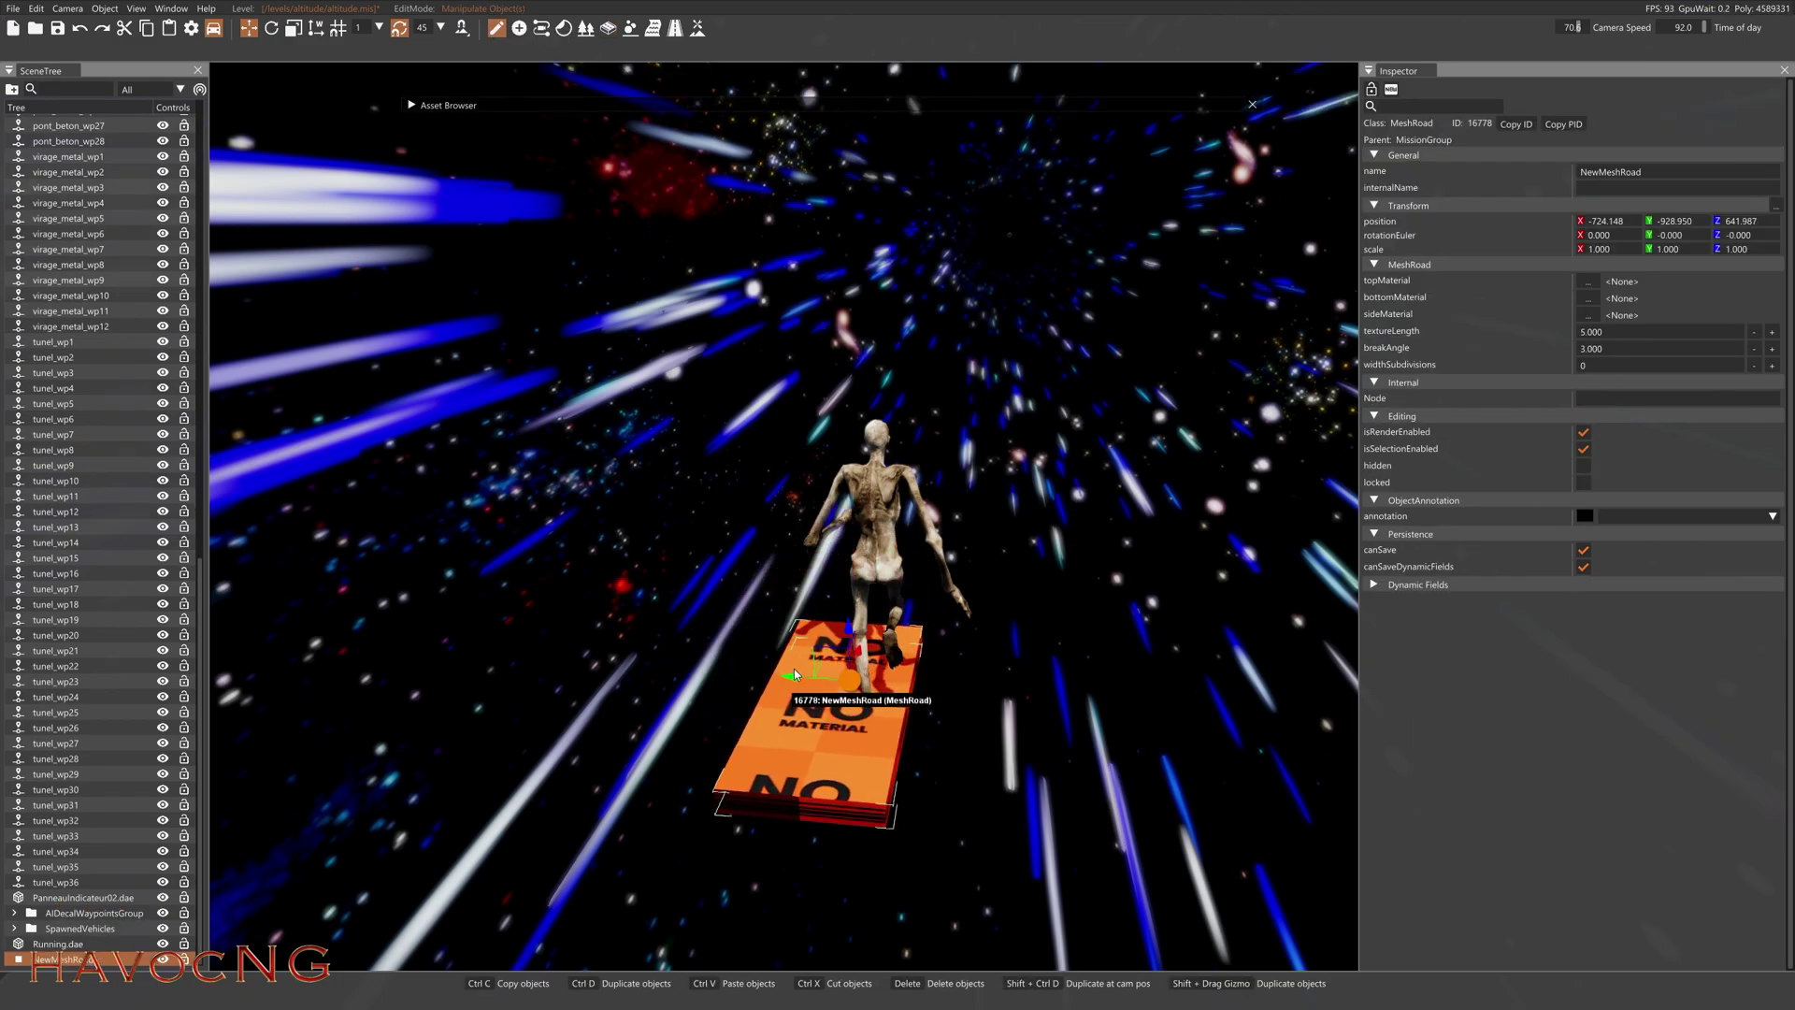
Place the mesh road ahead of the running model at about X -706.0, Y -930.3.
{"action": "left_click_drag", "start_coordinate": [795, 682], "coordinate": [834, 682]}
{"action": "key", "text": "a"}
{"action": "right_click_drag", "start_coordinate": [834, 683], "coordinate": [790, 630]}
{"action": "left_click_drag", "start_coordinate": [788, 633], "coordinate": [485, 493]}
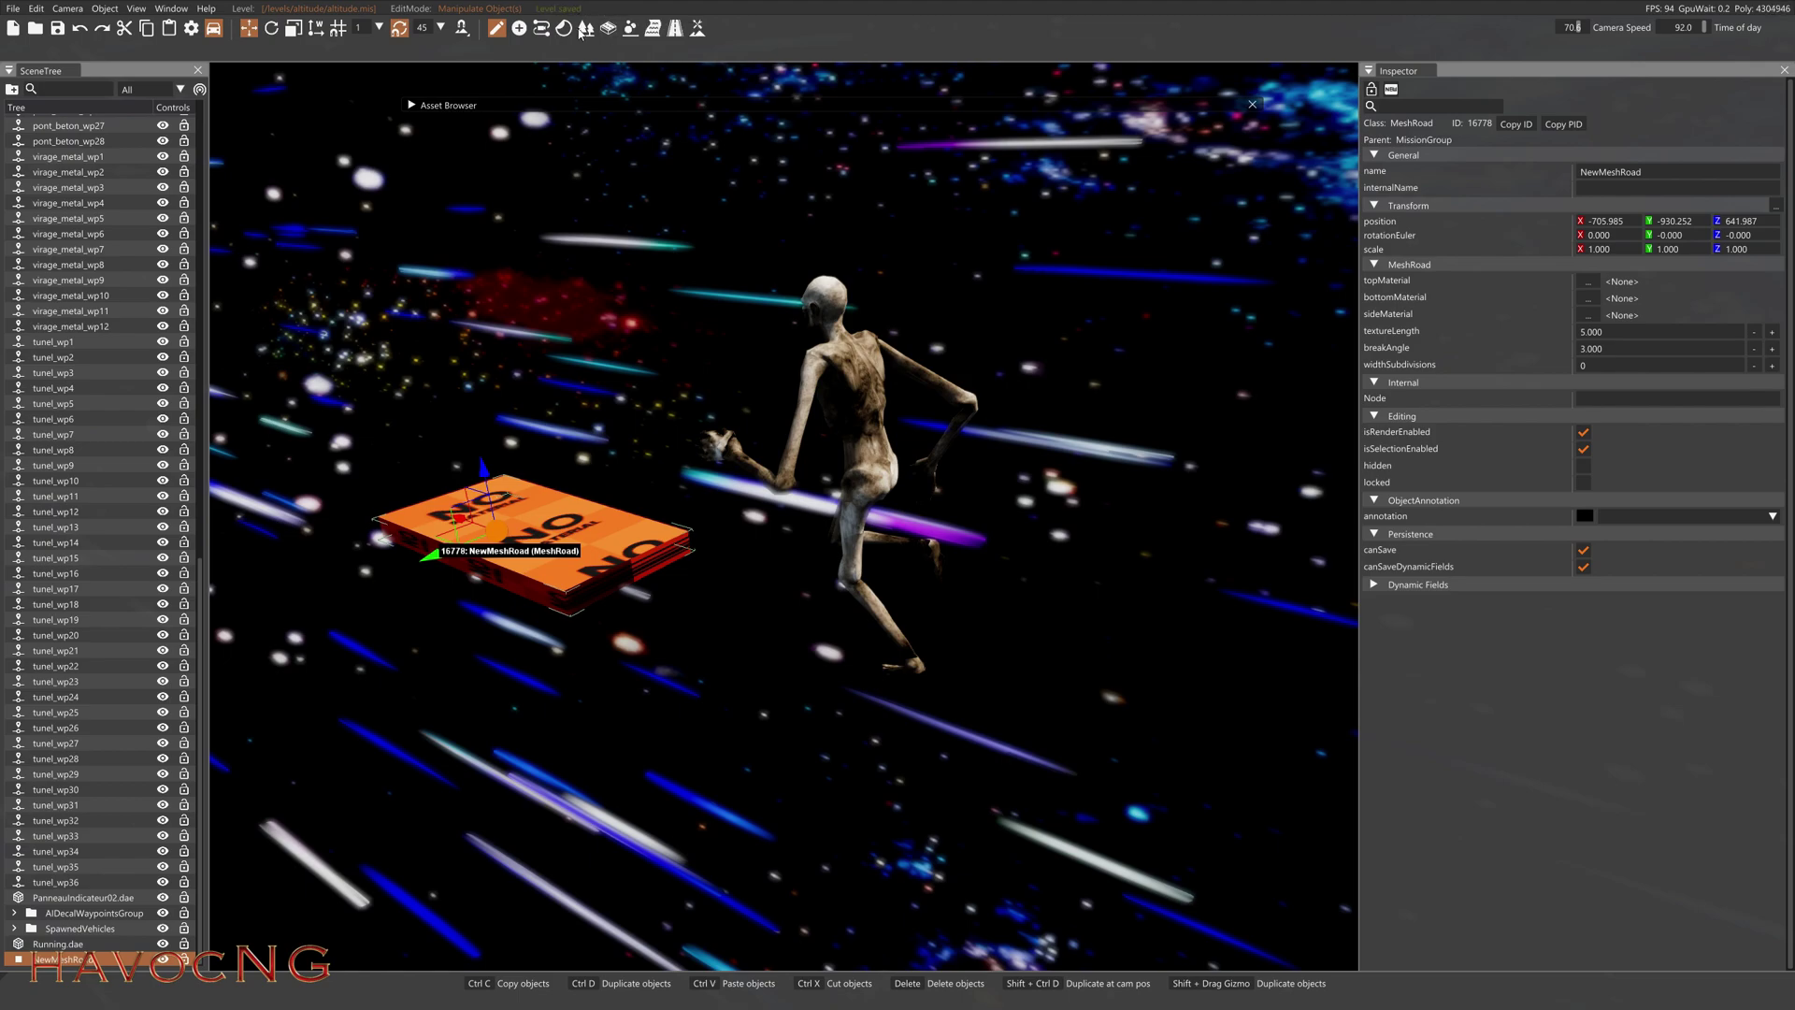
Rebuild the static collision data and leave the world editor.
{"action": "left_click", "coordinate": [36, 9]}
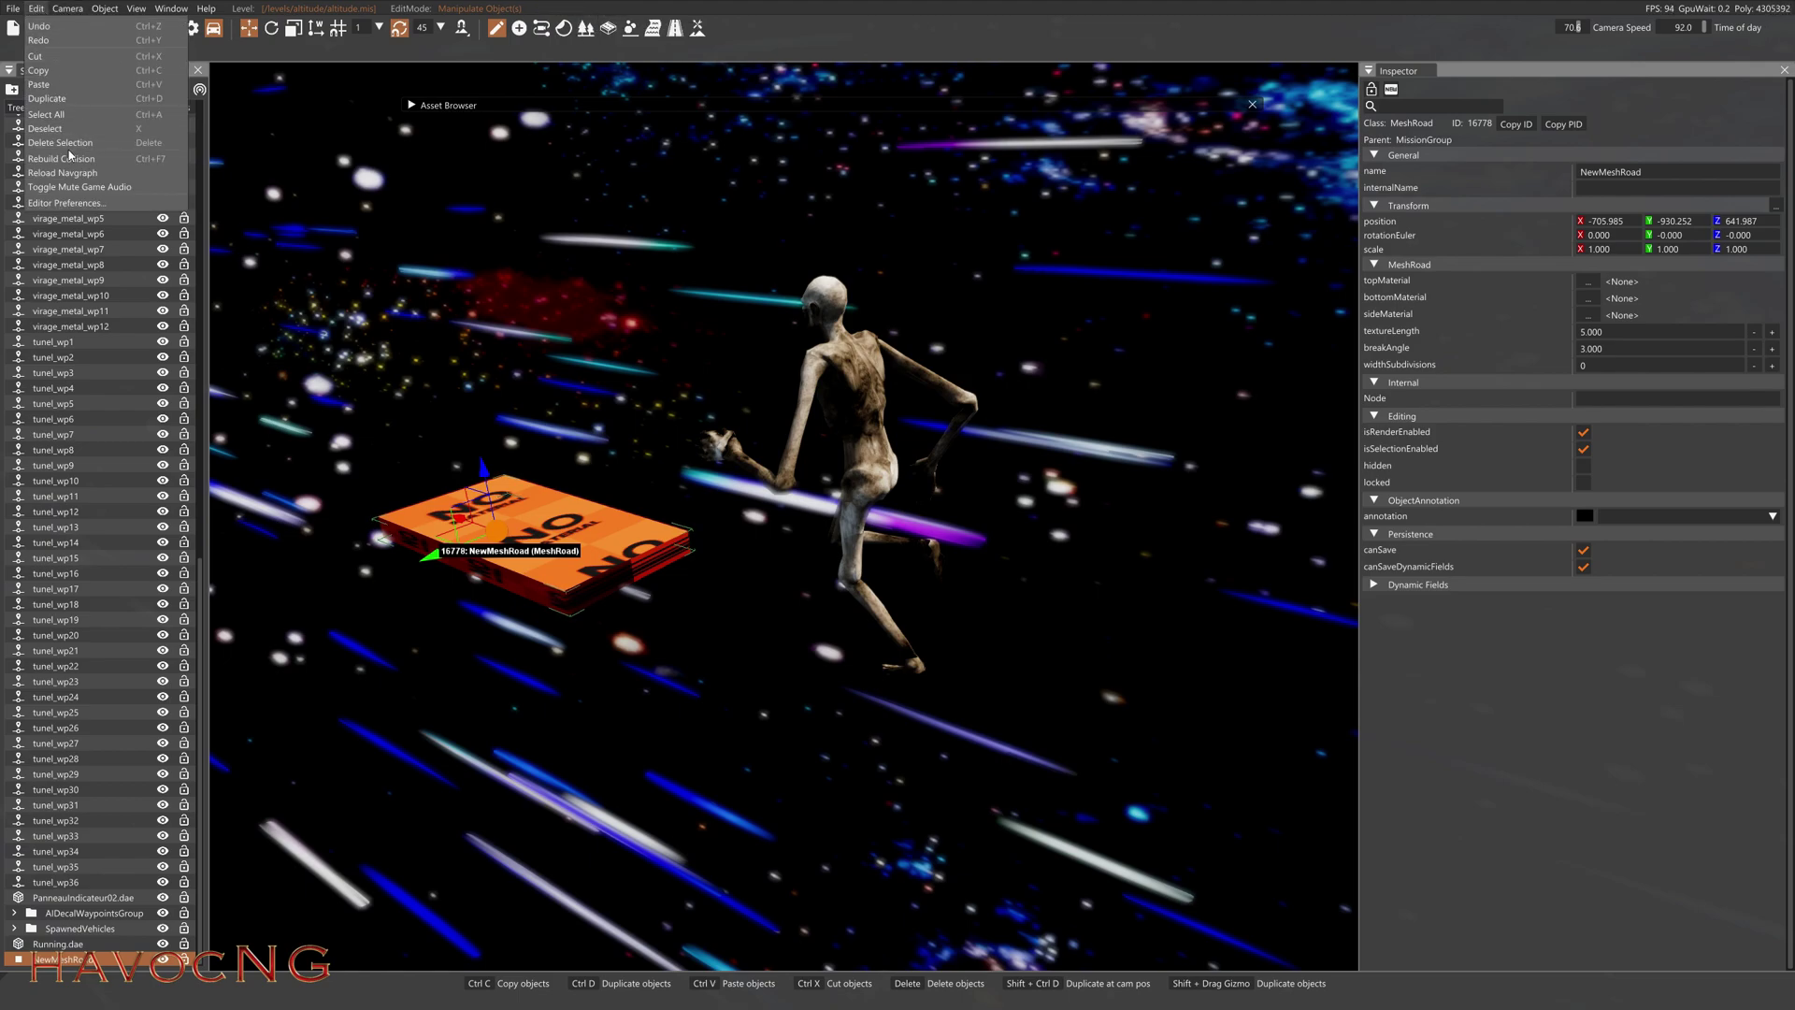
{"action": "left_click", "coordinate": [79, 173]}
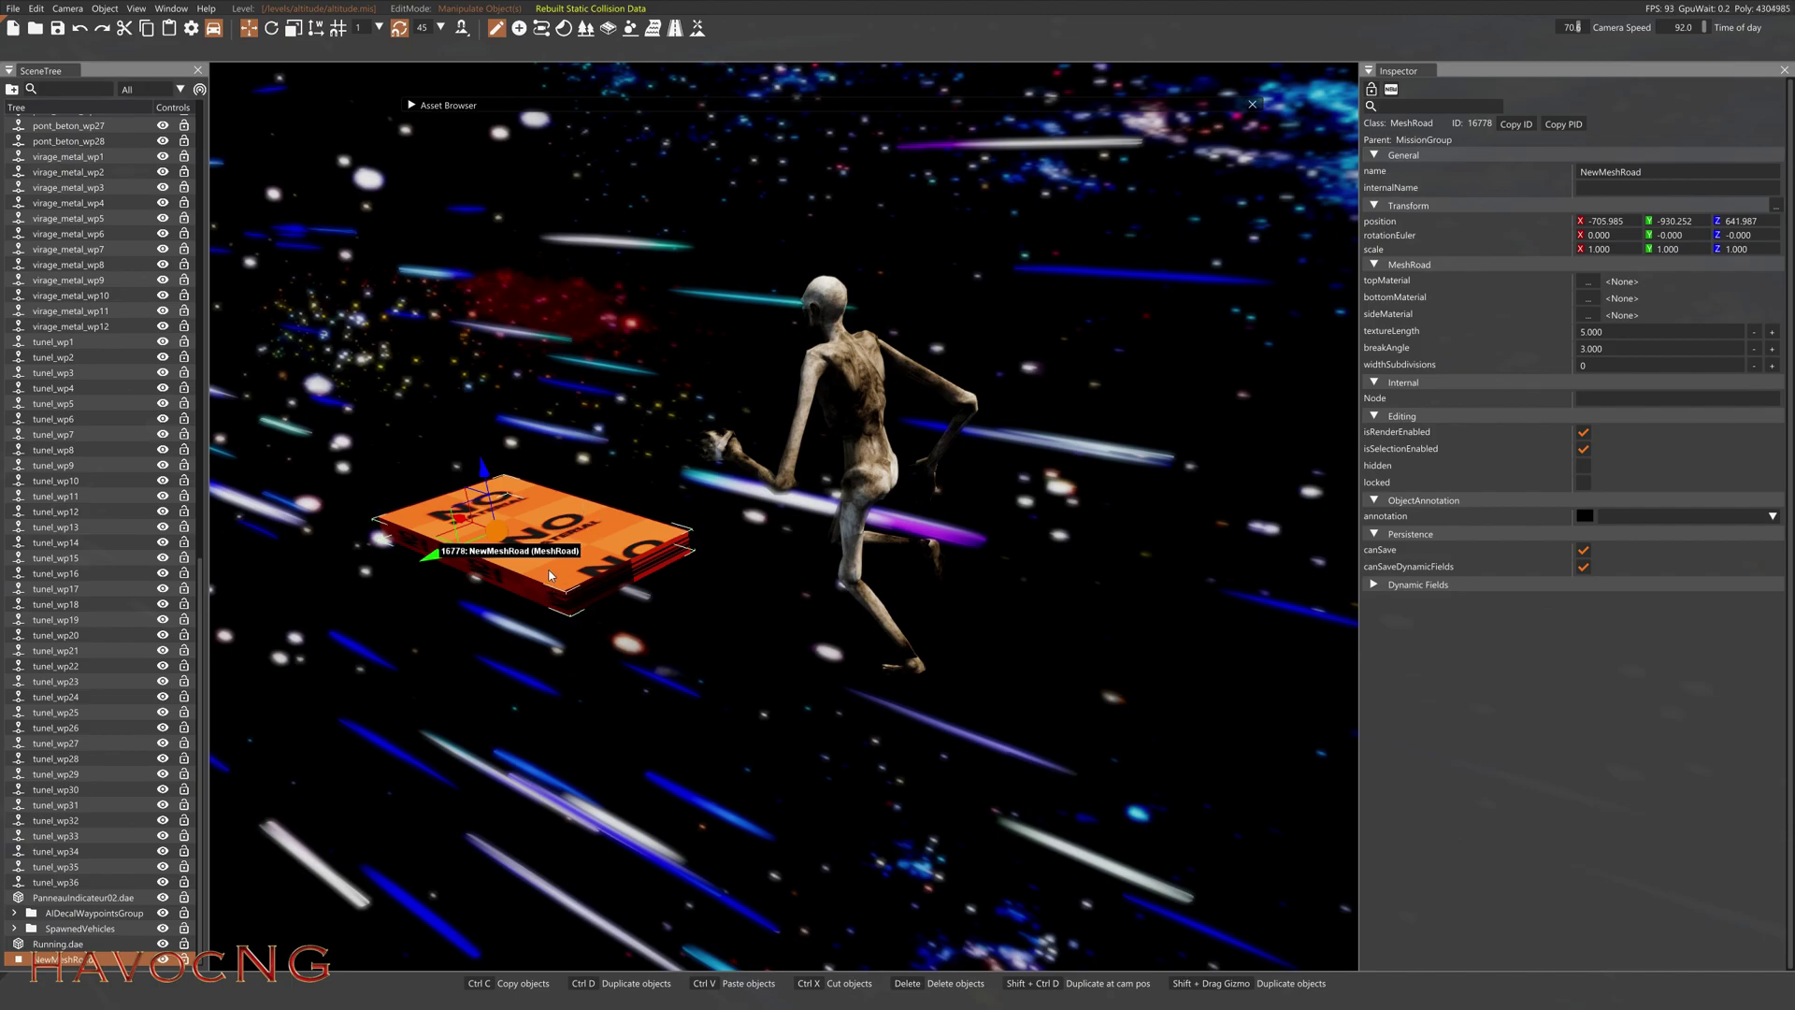
{"action": "key", "text": "F11"}
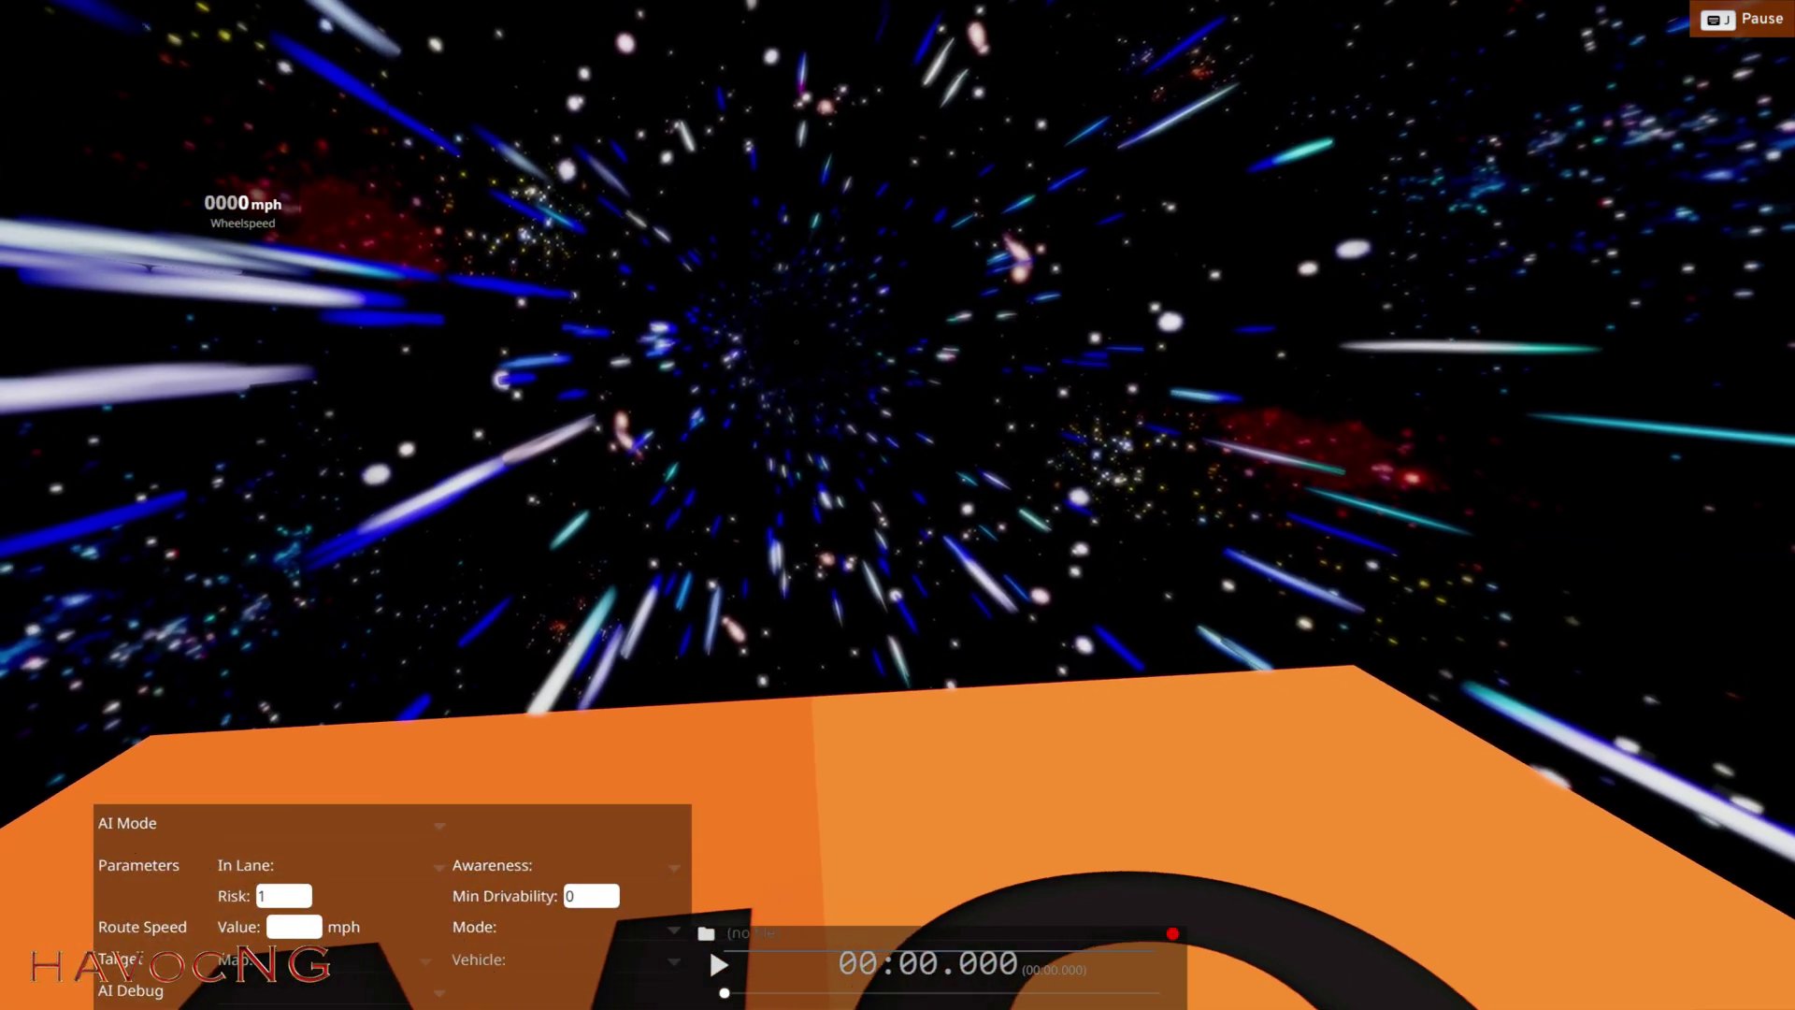
Browse the vehicle selector and open the configurations of the Toy Building Block Car.
{"action": "key", "text": "Escape"}
{"action": "key", "text": "e"}
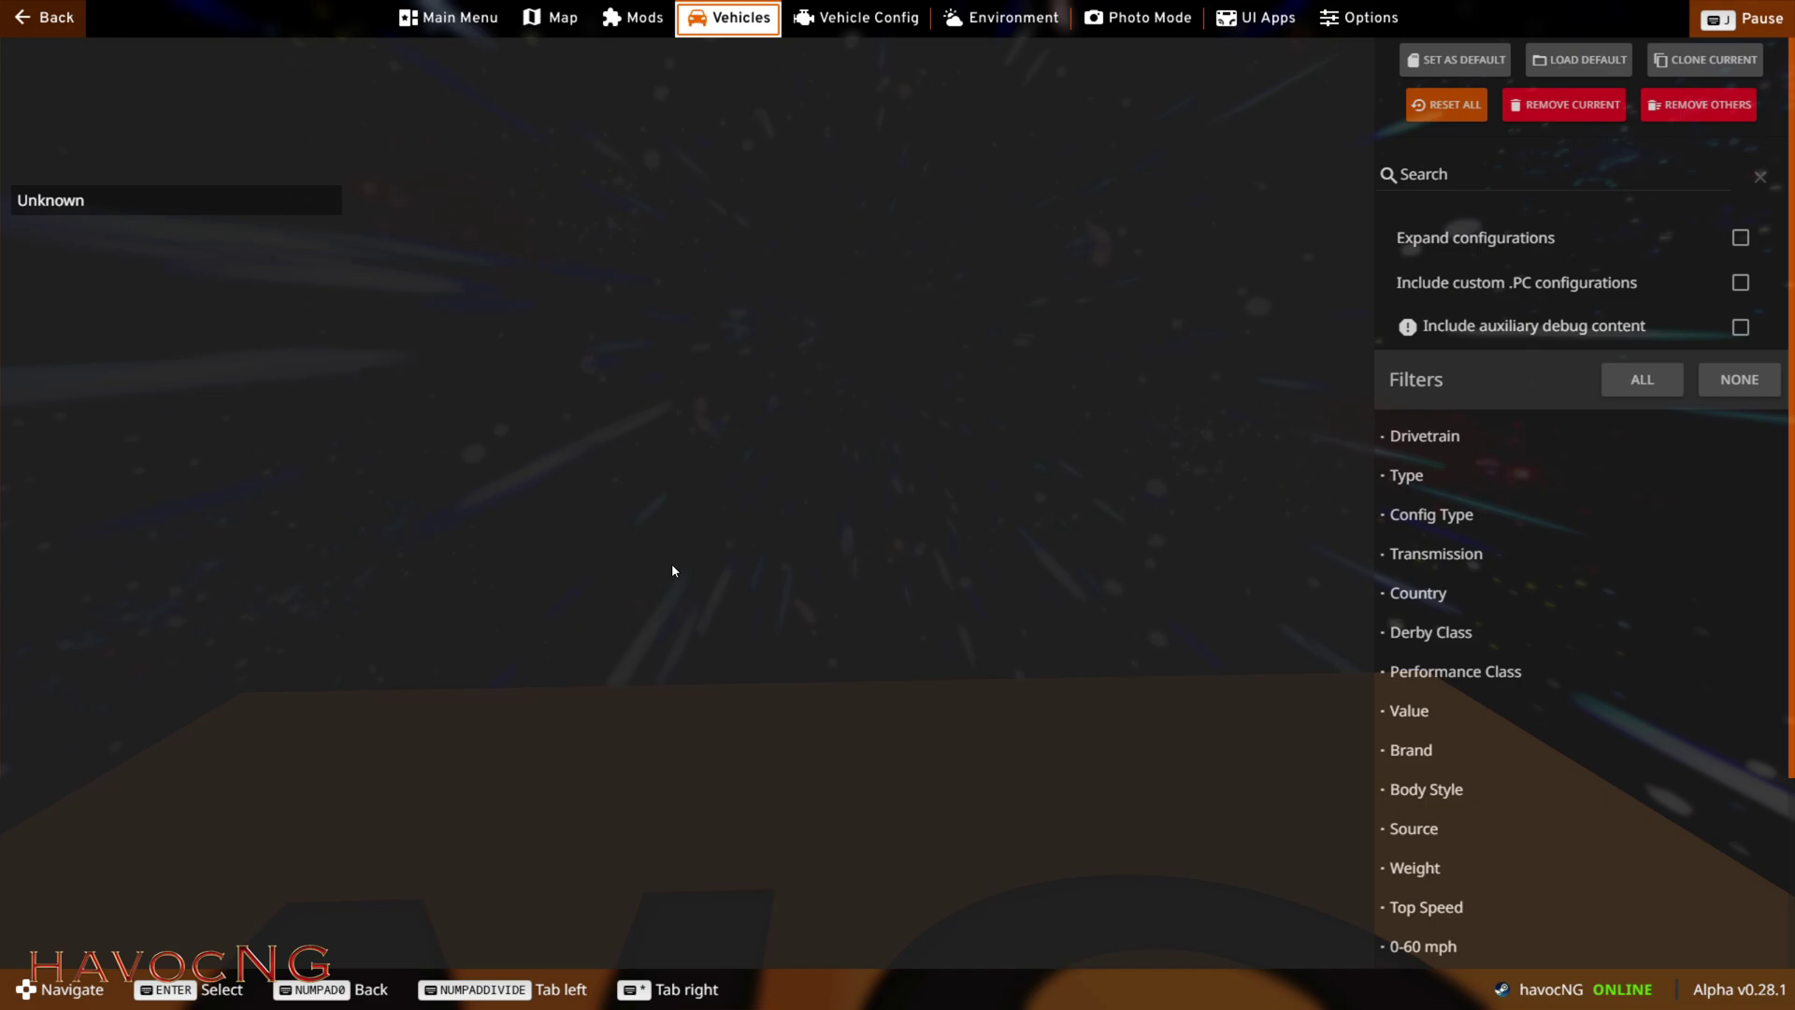
{"action": "scroll", "coordinate": [666, 566], "scroll_direction": "down", "scroll_amount": 8}
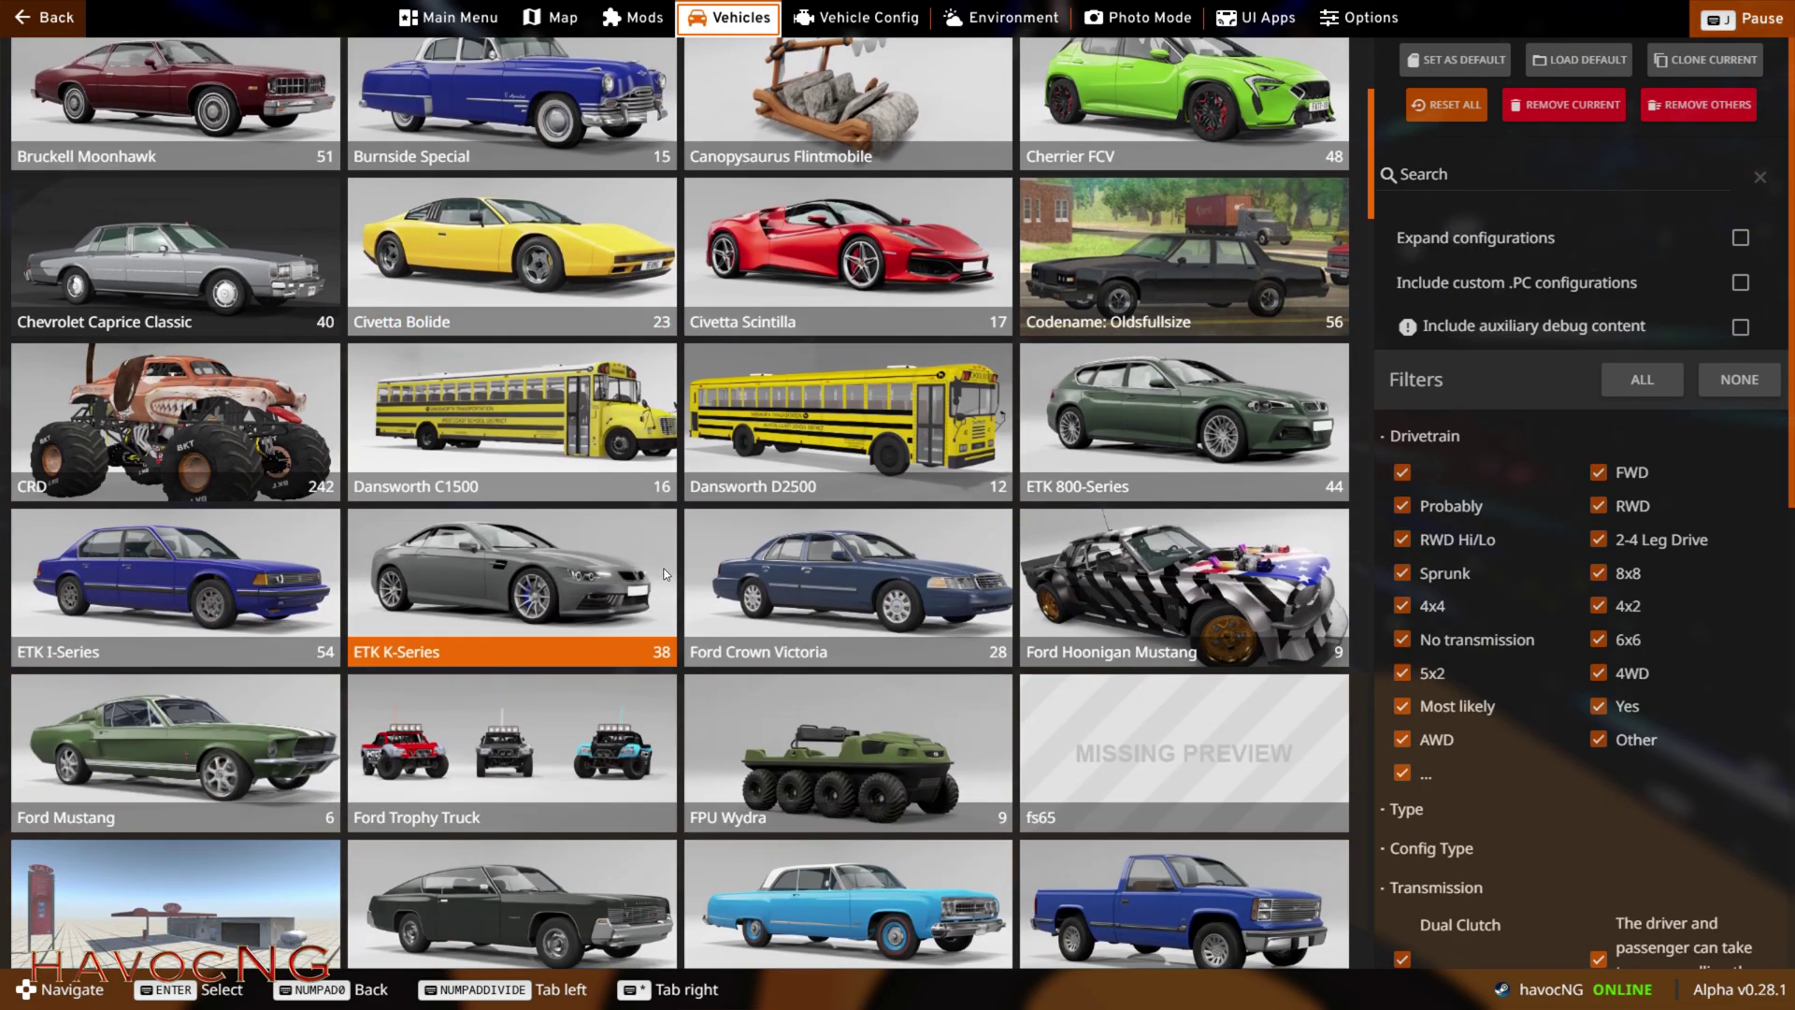
{"action": "scroll", "coordinate": [666, 574], "scroll_direction": "up", "scroll_amount": 8}
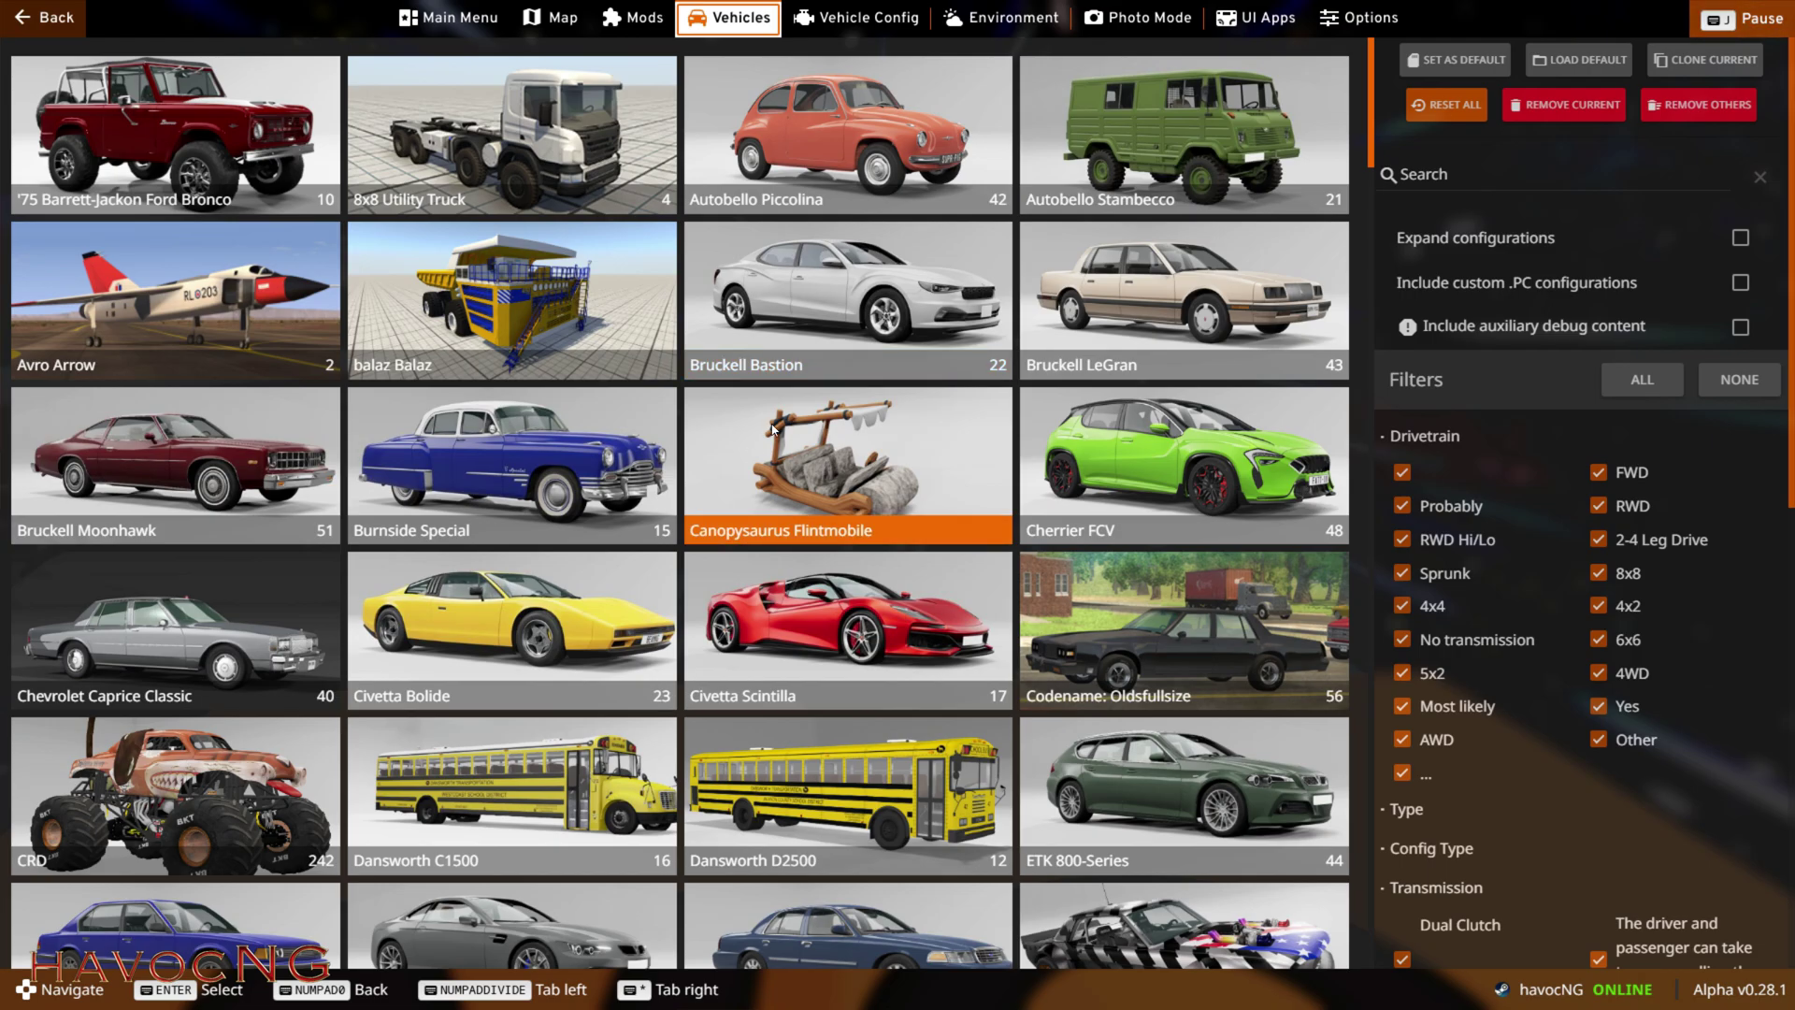
{"action": "scroll", "coordinate": [625, 553], "scroll_direction": "down", "scroll_amount": 15}
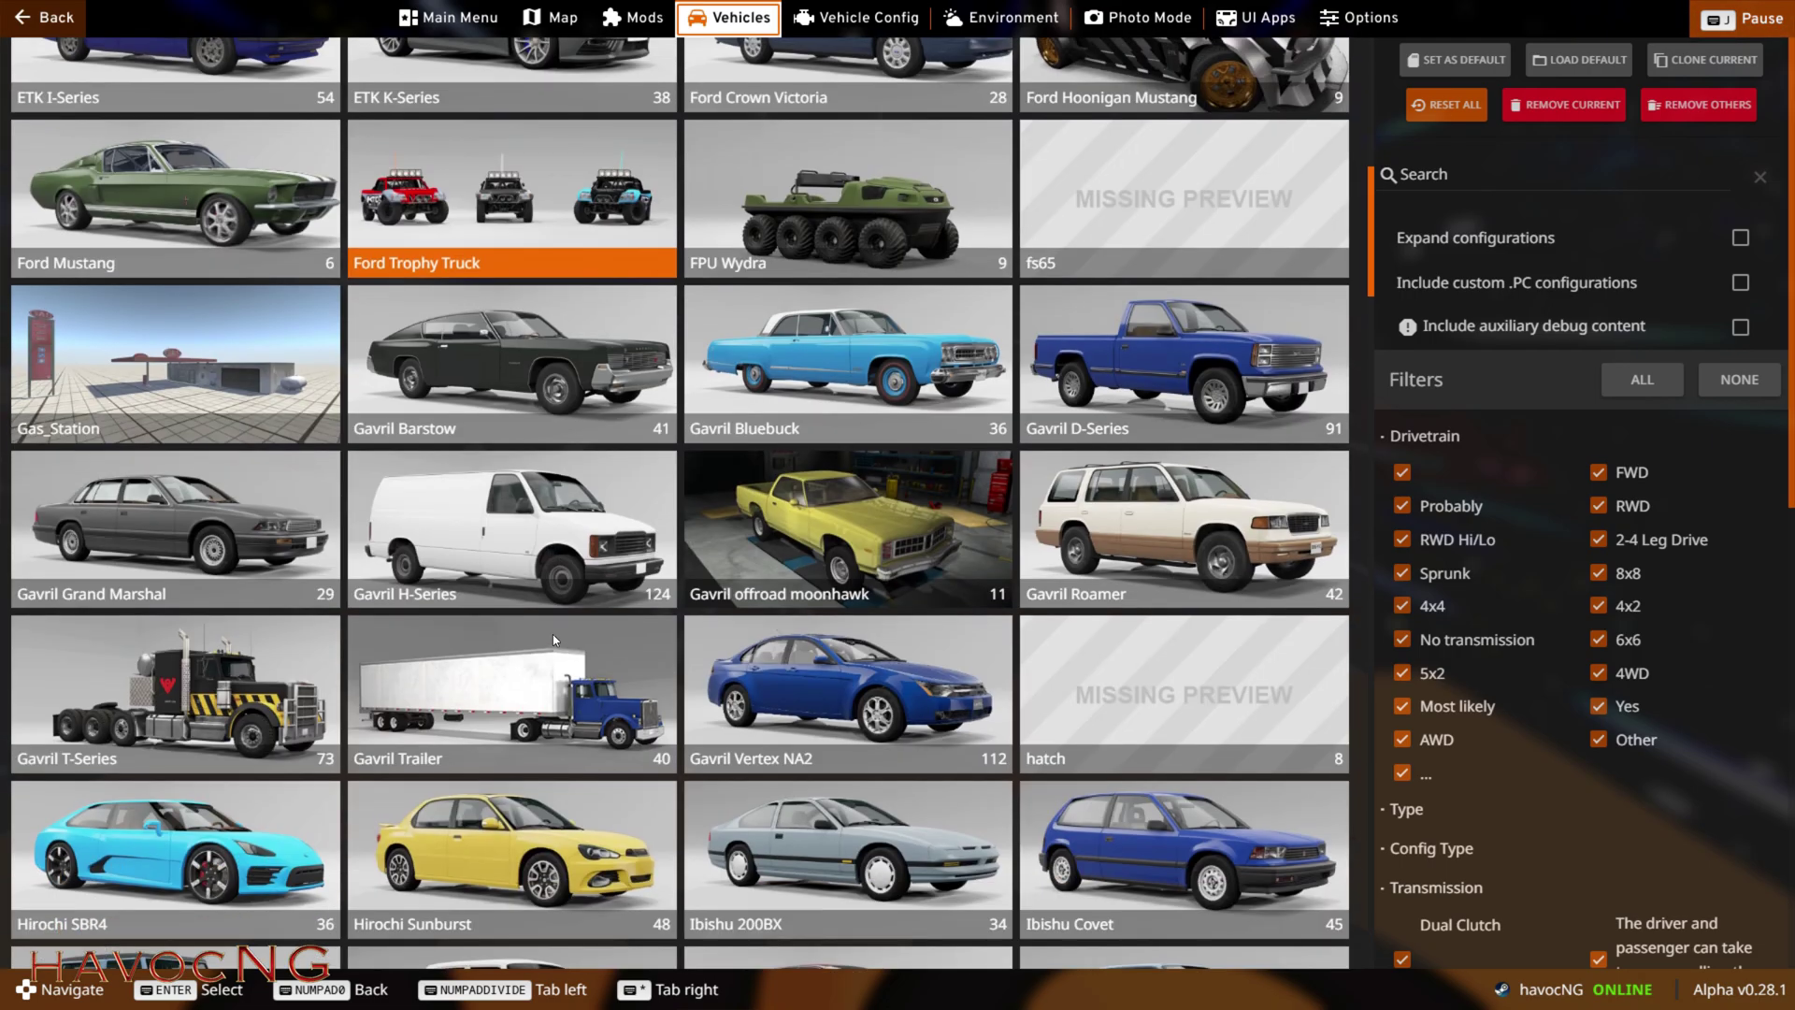
{"action": "scroll", "coordinate": [553, 636], "scroll_direction": "down", "scroll_amount": 5}
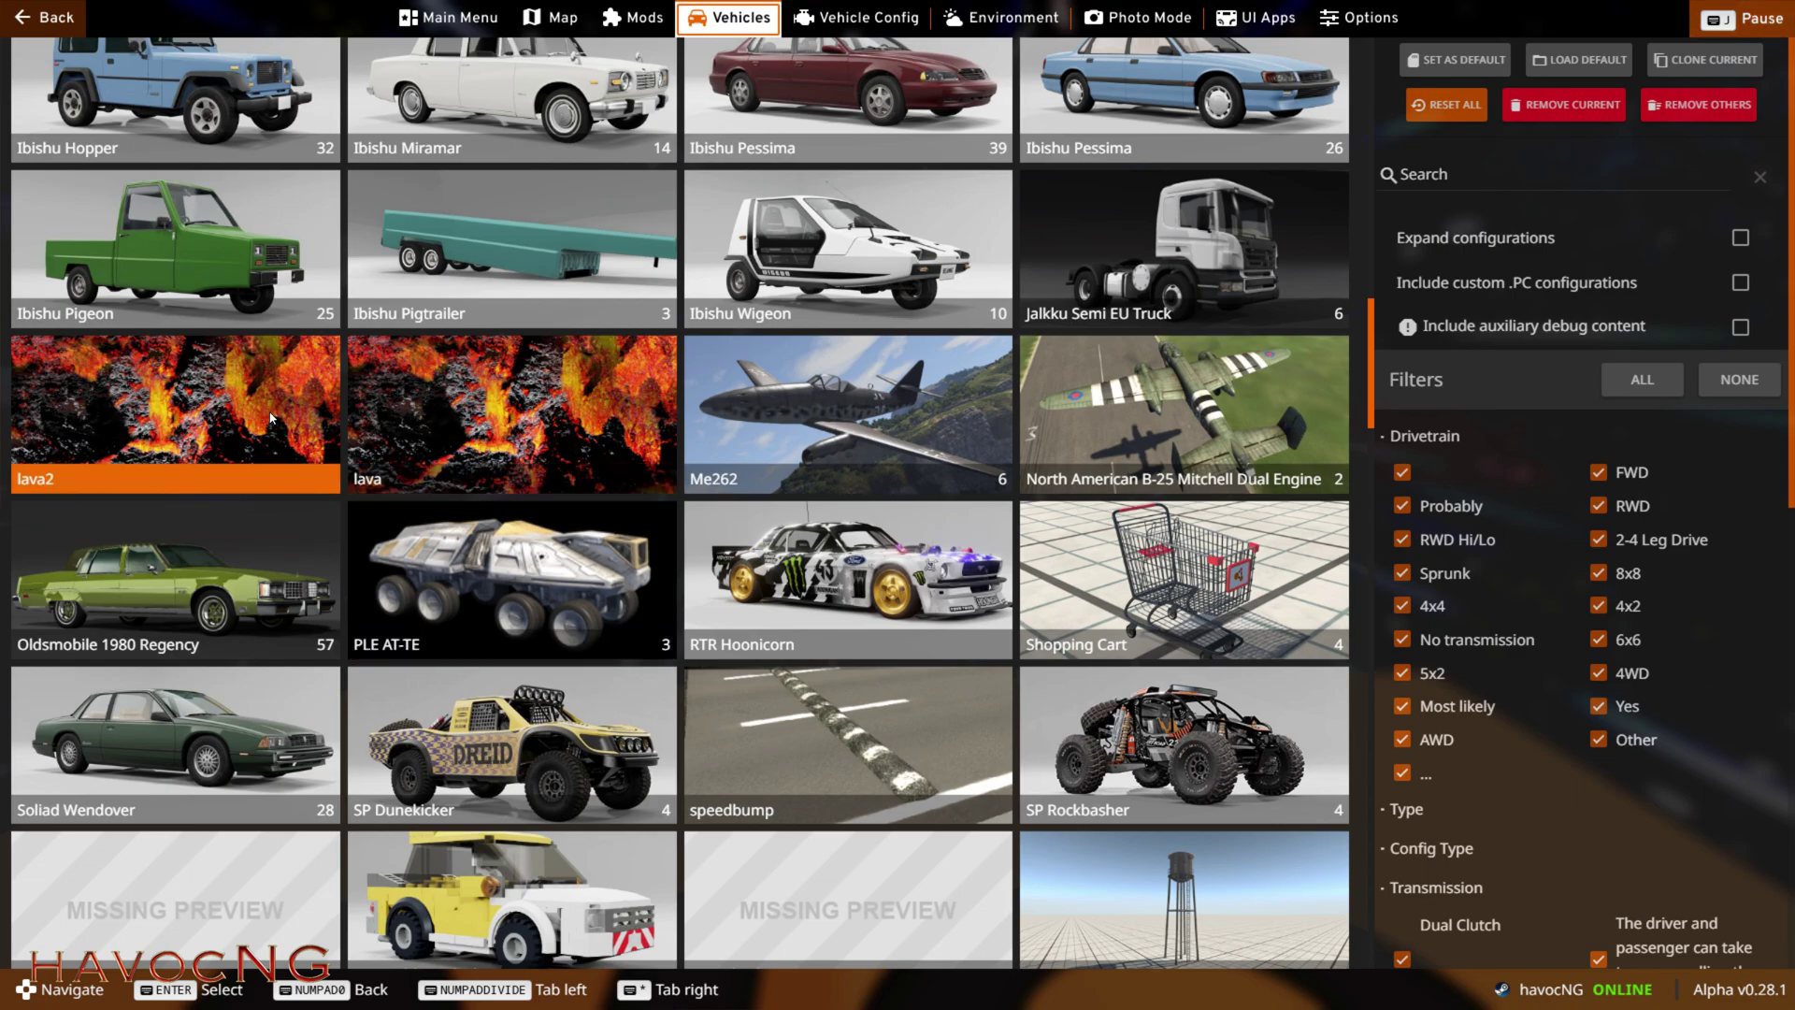
{"action": "scroll", "coordinate": [548, 627], "scroll_direction": "down", "scroll_amount": 1}
{"action": "scroll", "coordinate": [548, 625], "scroll_direction": "down", "scroll_amount": 4}
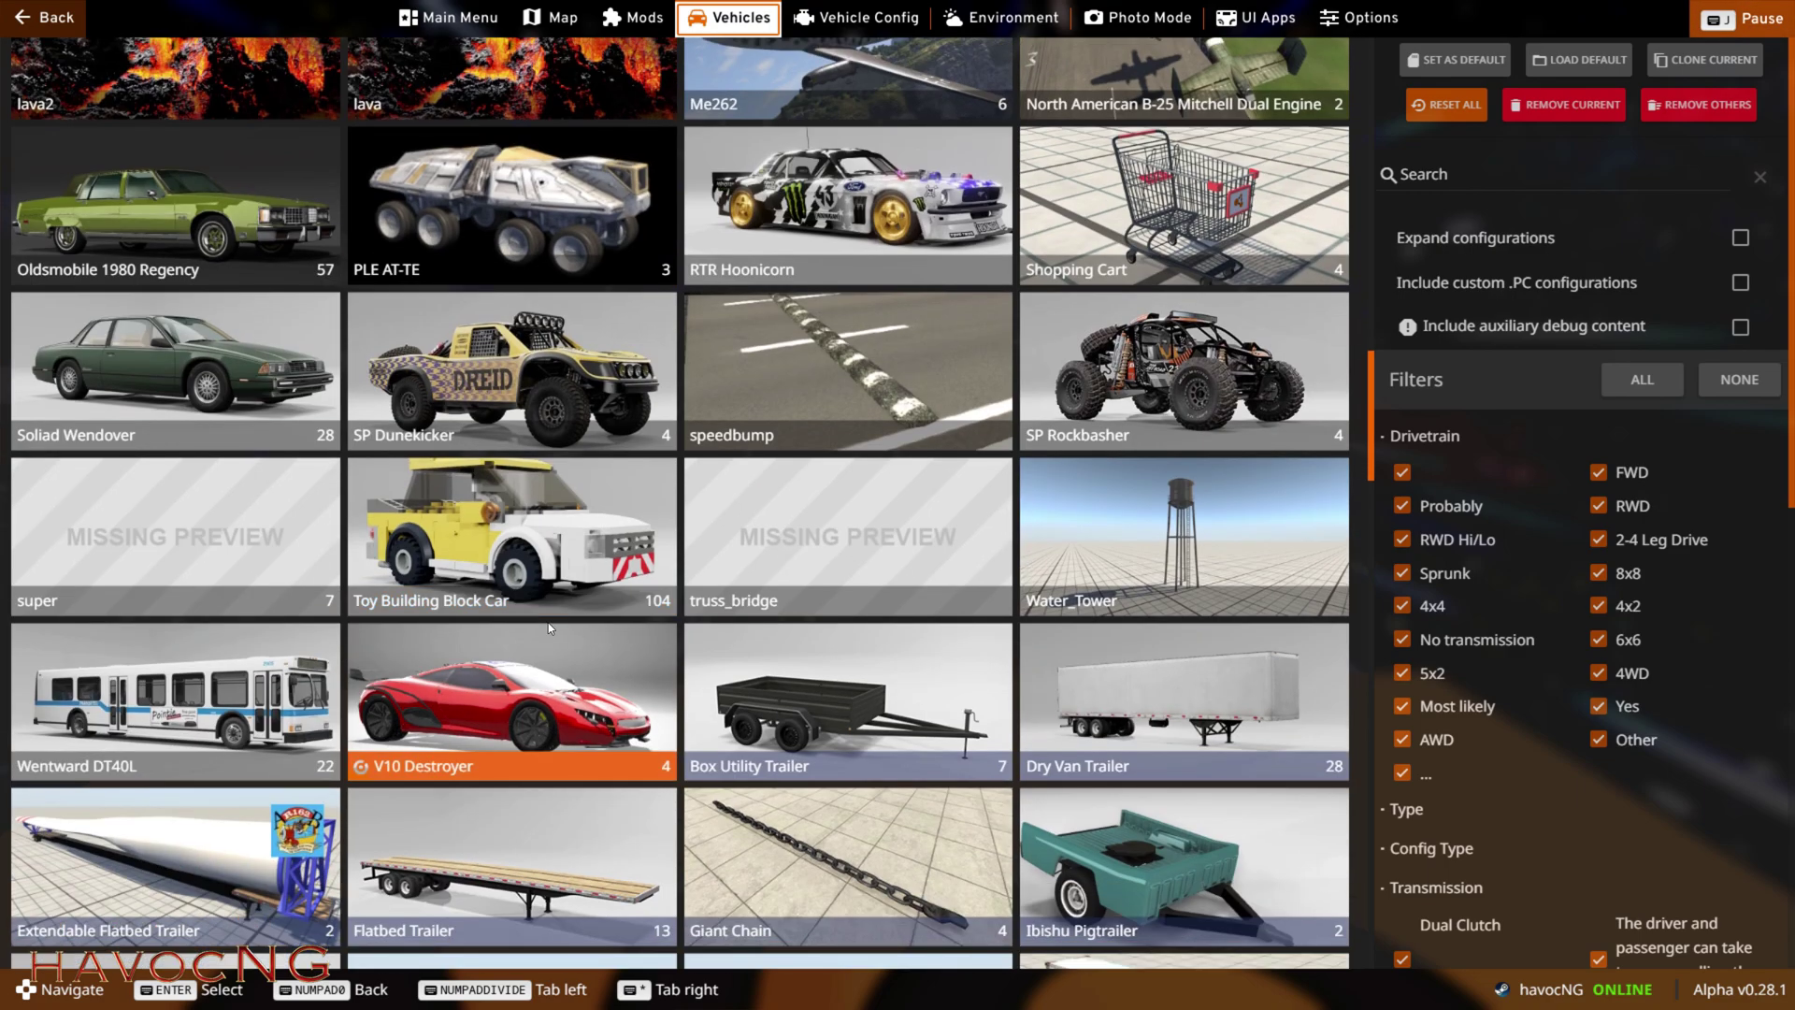
{"action": "left_click", "coordinate": [496, 530]}
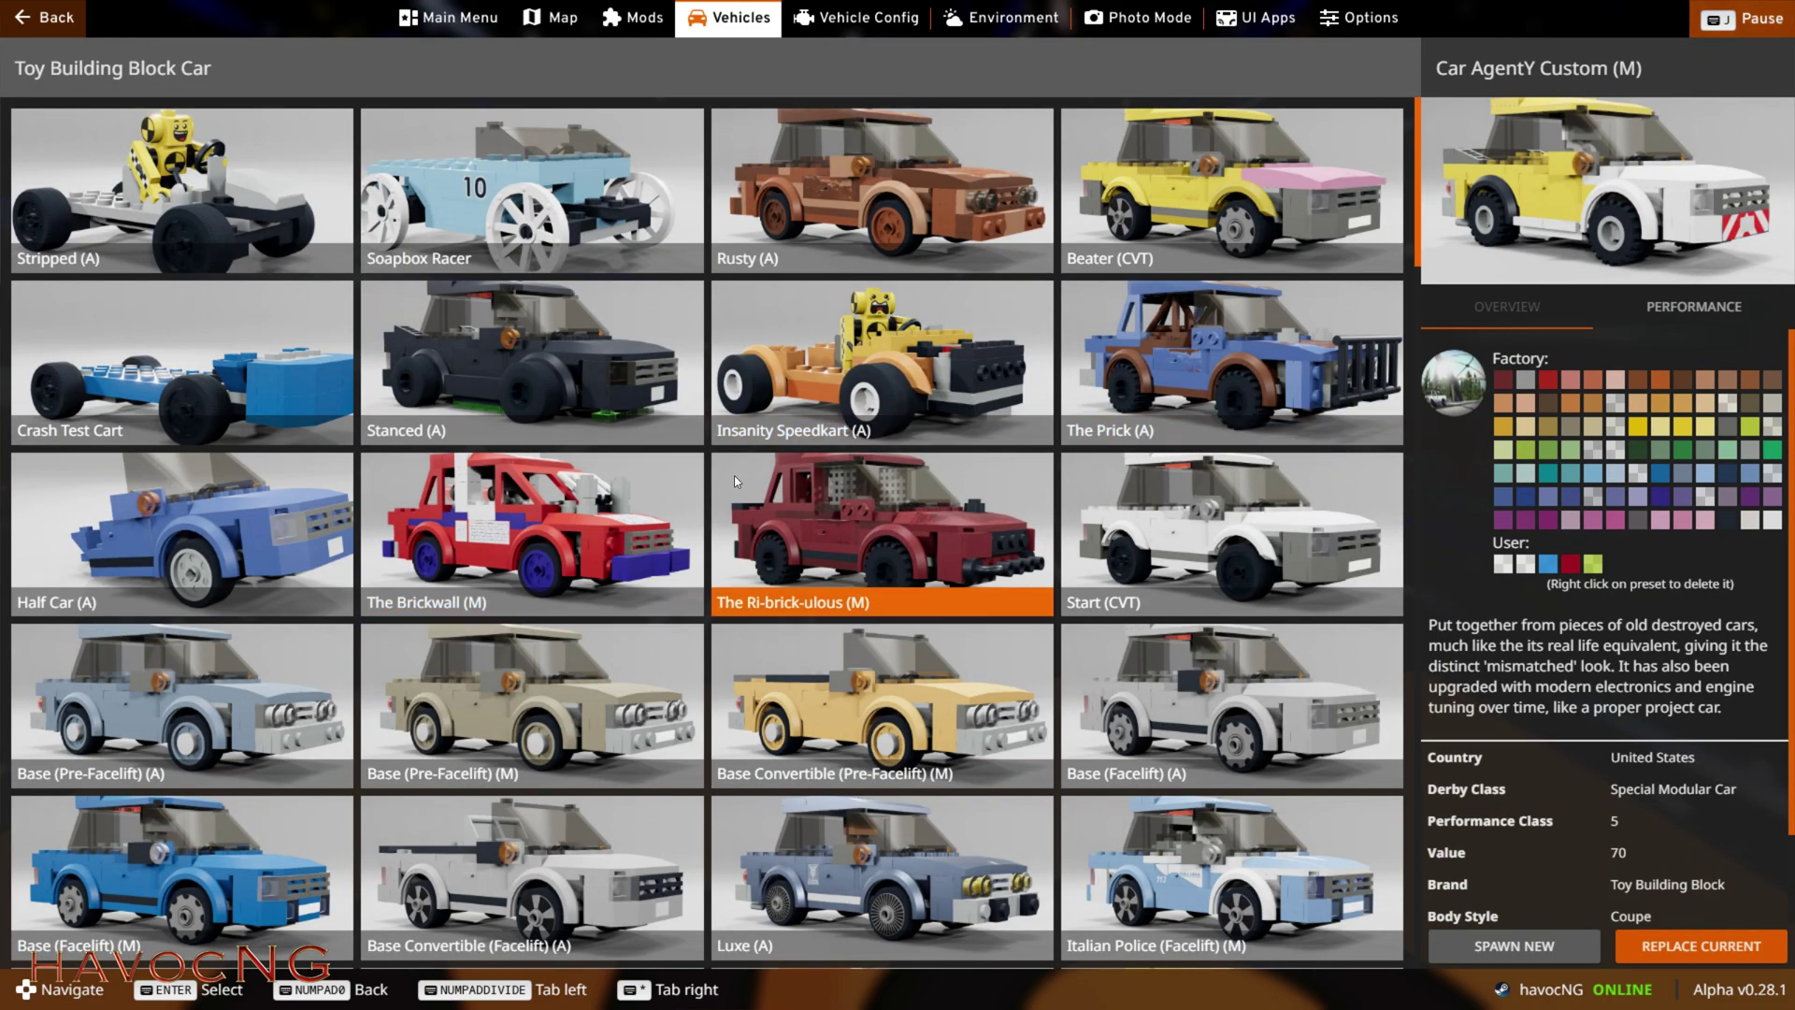
Look through the available Toy Building Block Car configurations for a suitable variant.
{"action": "scroll", "coordinate": [722, 485], "scroll_direction": "down", "scroll_amount": 4}
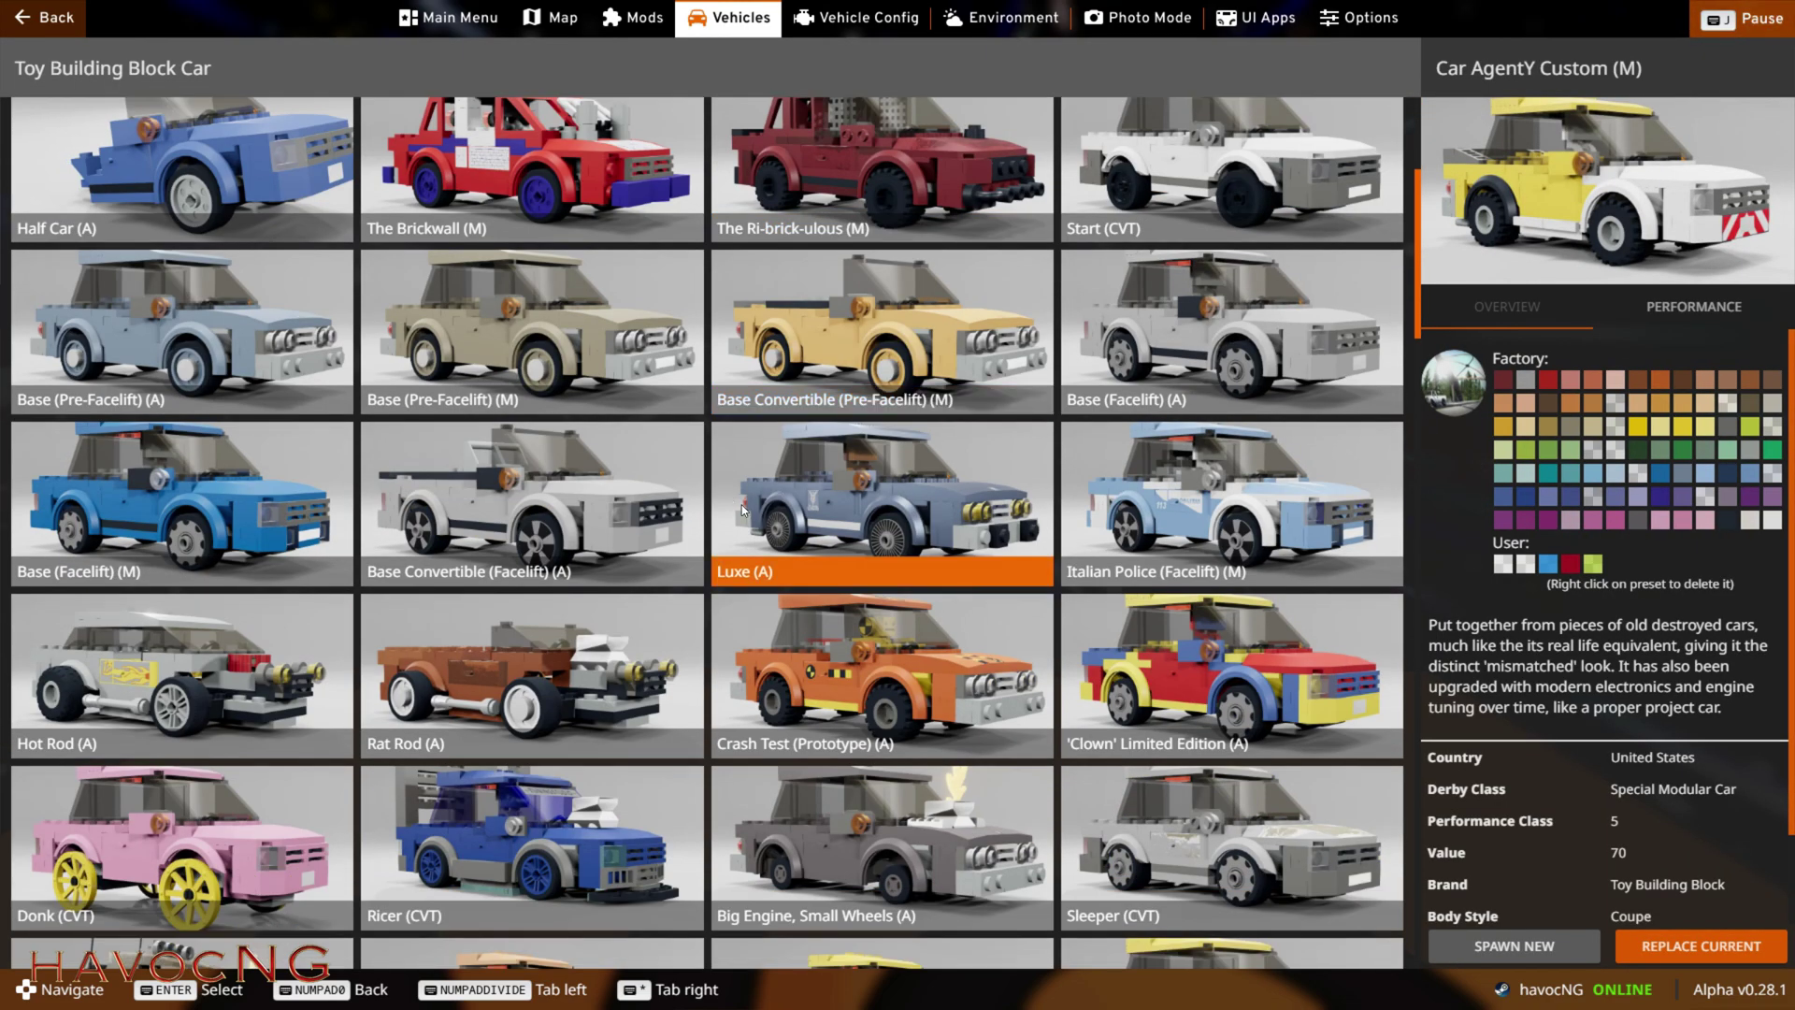
{"action": "scroll", "coordinate": [748, 655], "scroll_direction": "down", "scroll_amount": 5}
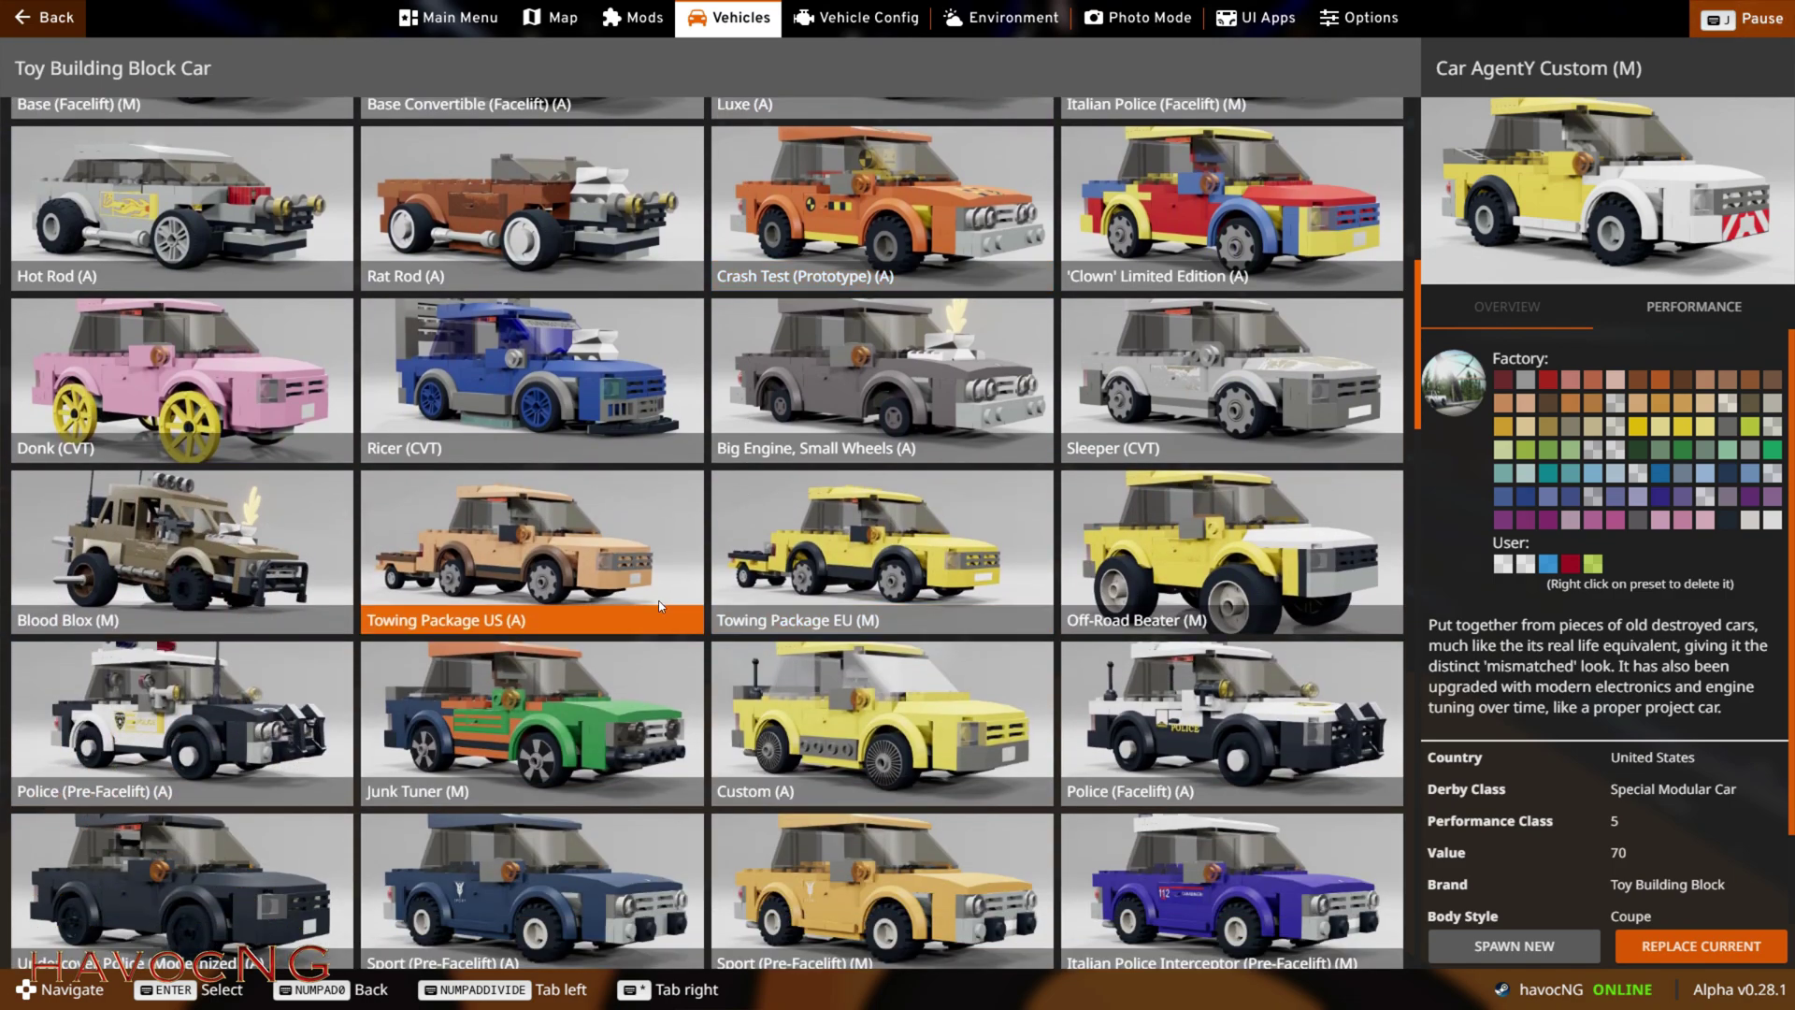
{"action": "scroll", "coordinate": [950, 711], "scroll_direction": "down", "scroll_amount": 3}
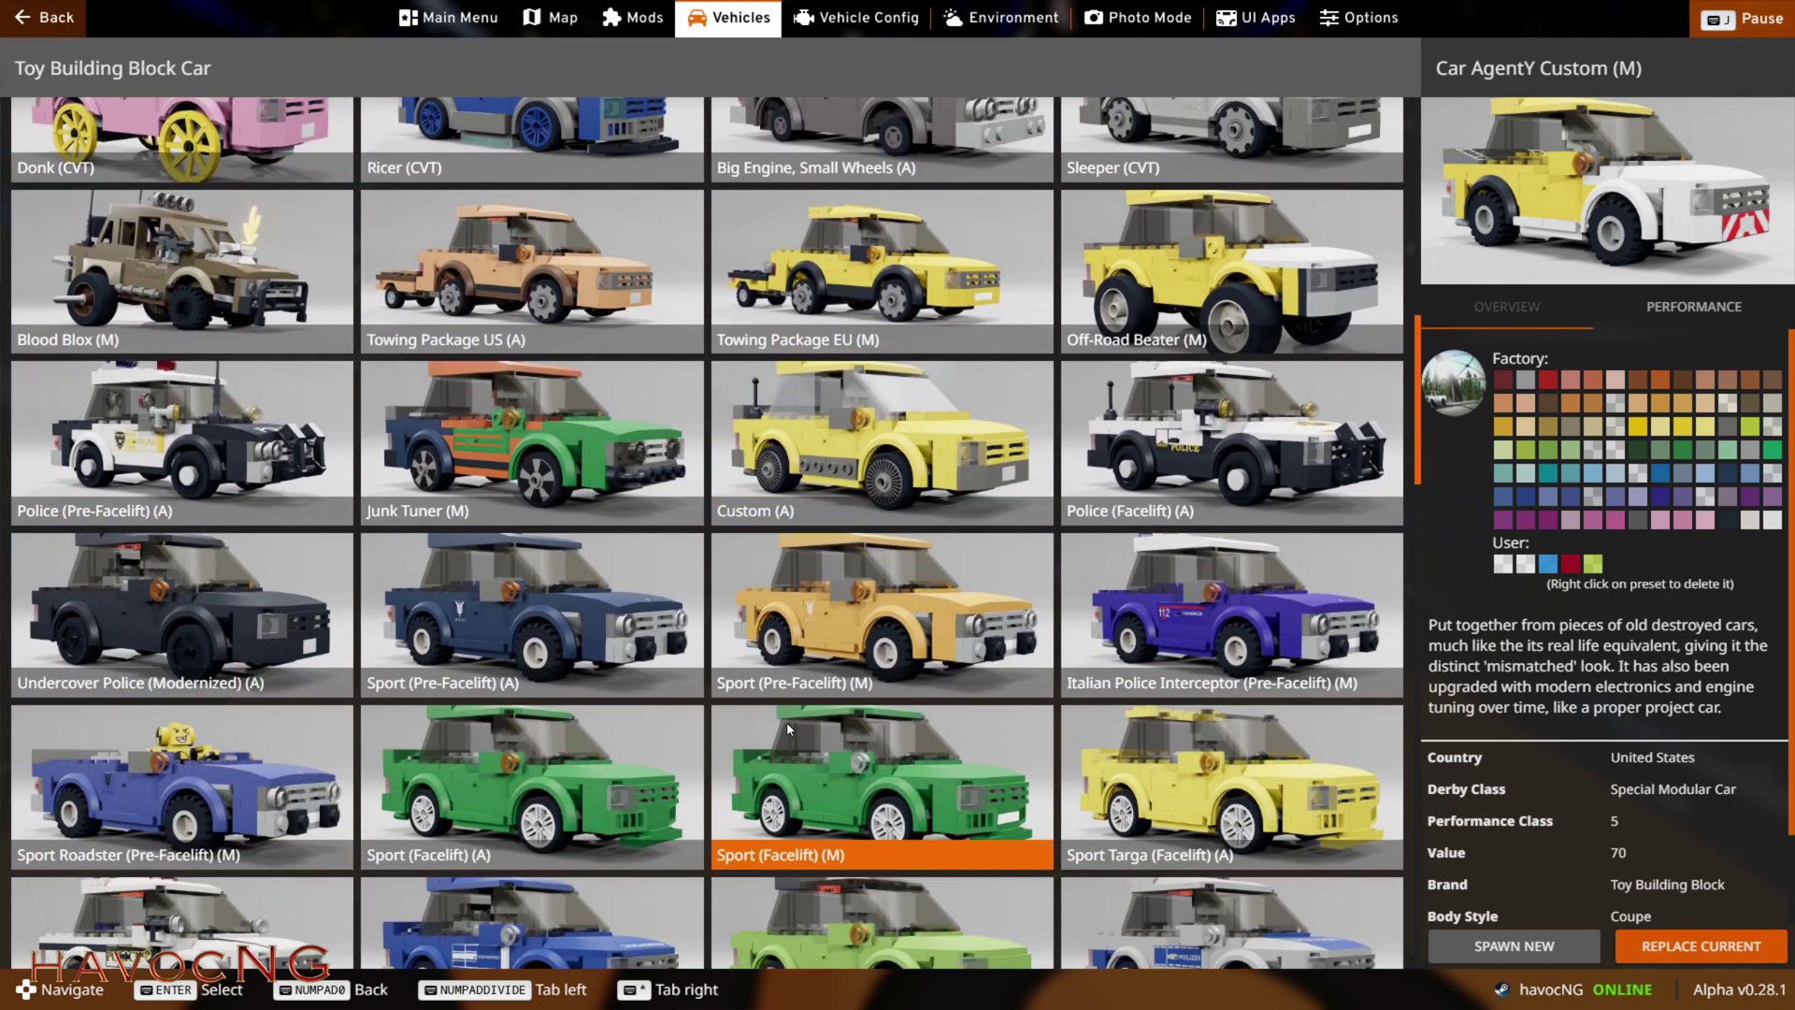
{"action": "scroll", "coordinate": [787, 722], "scroll_direction": "down", "scroll_amount": 4}
{"action": "scroll", "coordinate": [788, 722], "scroll_direction": "down", "scroll_amount": 4}
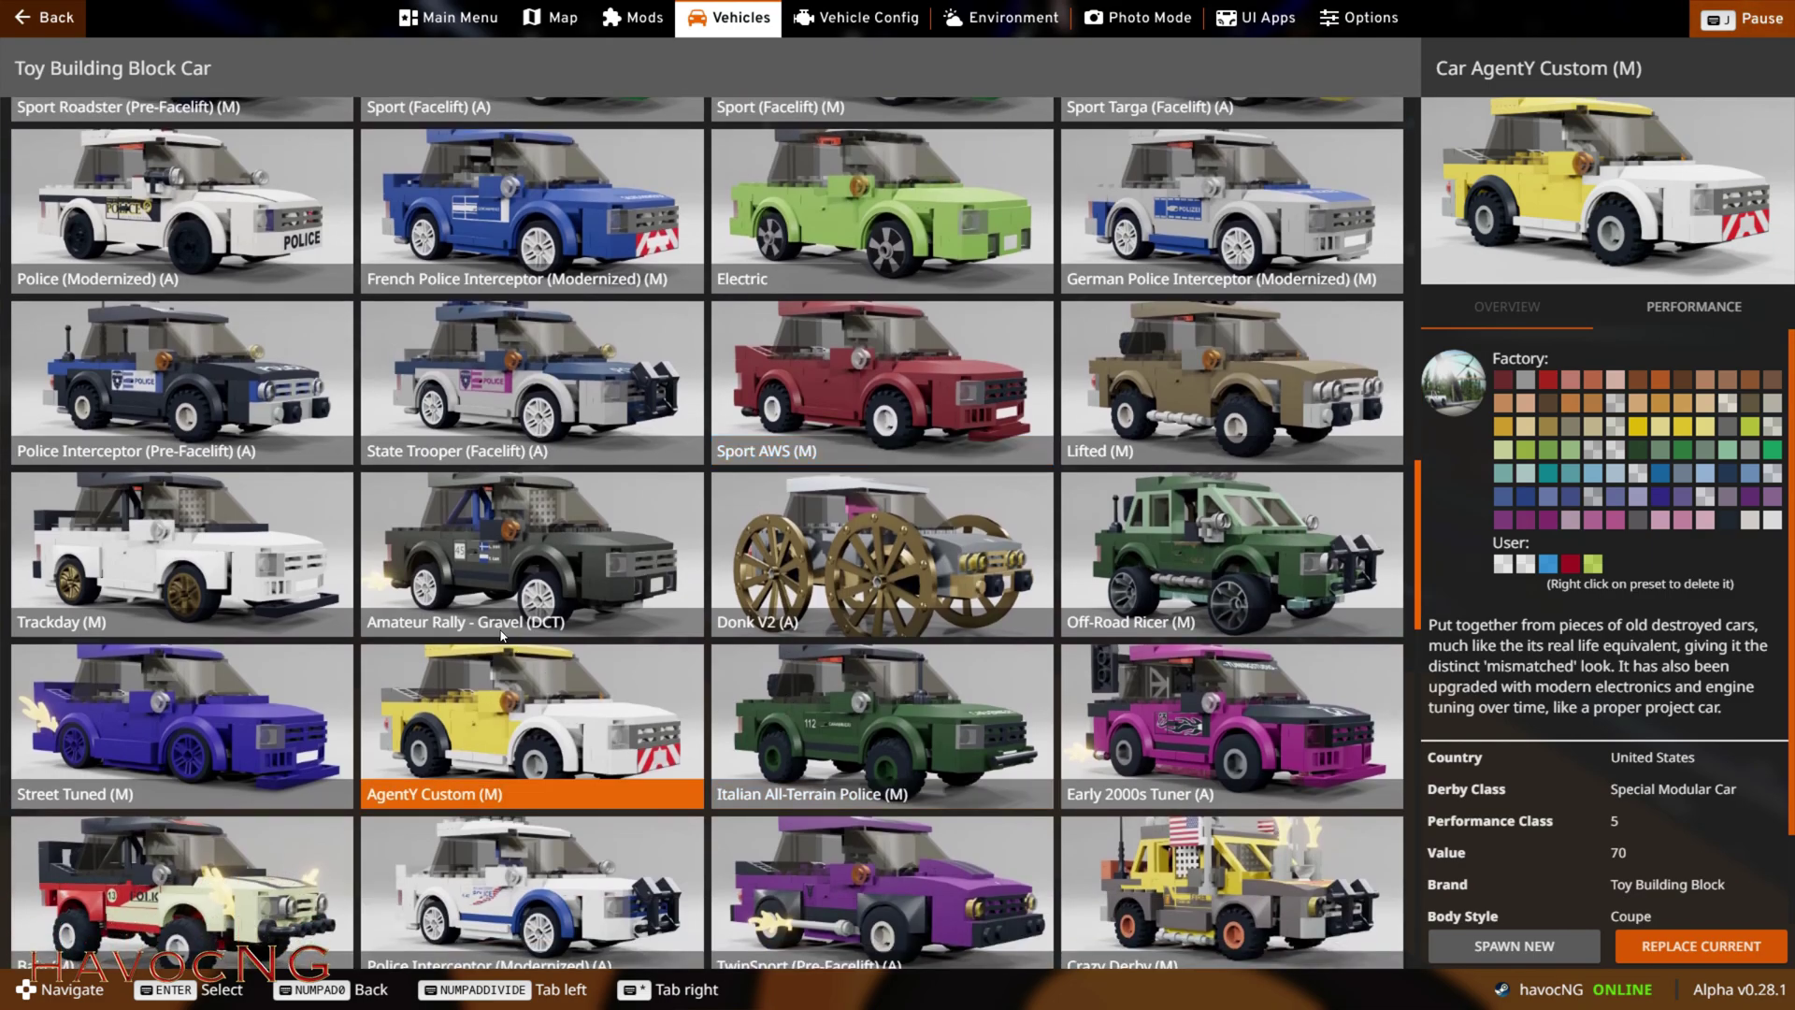
{"action": "scroll", "coordinate": [387, 655], "scroll_direction": "down", "scroll_amount": 6}
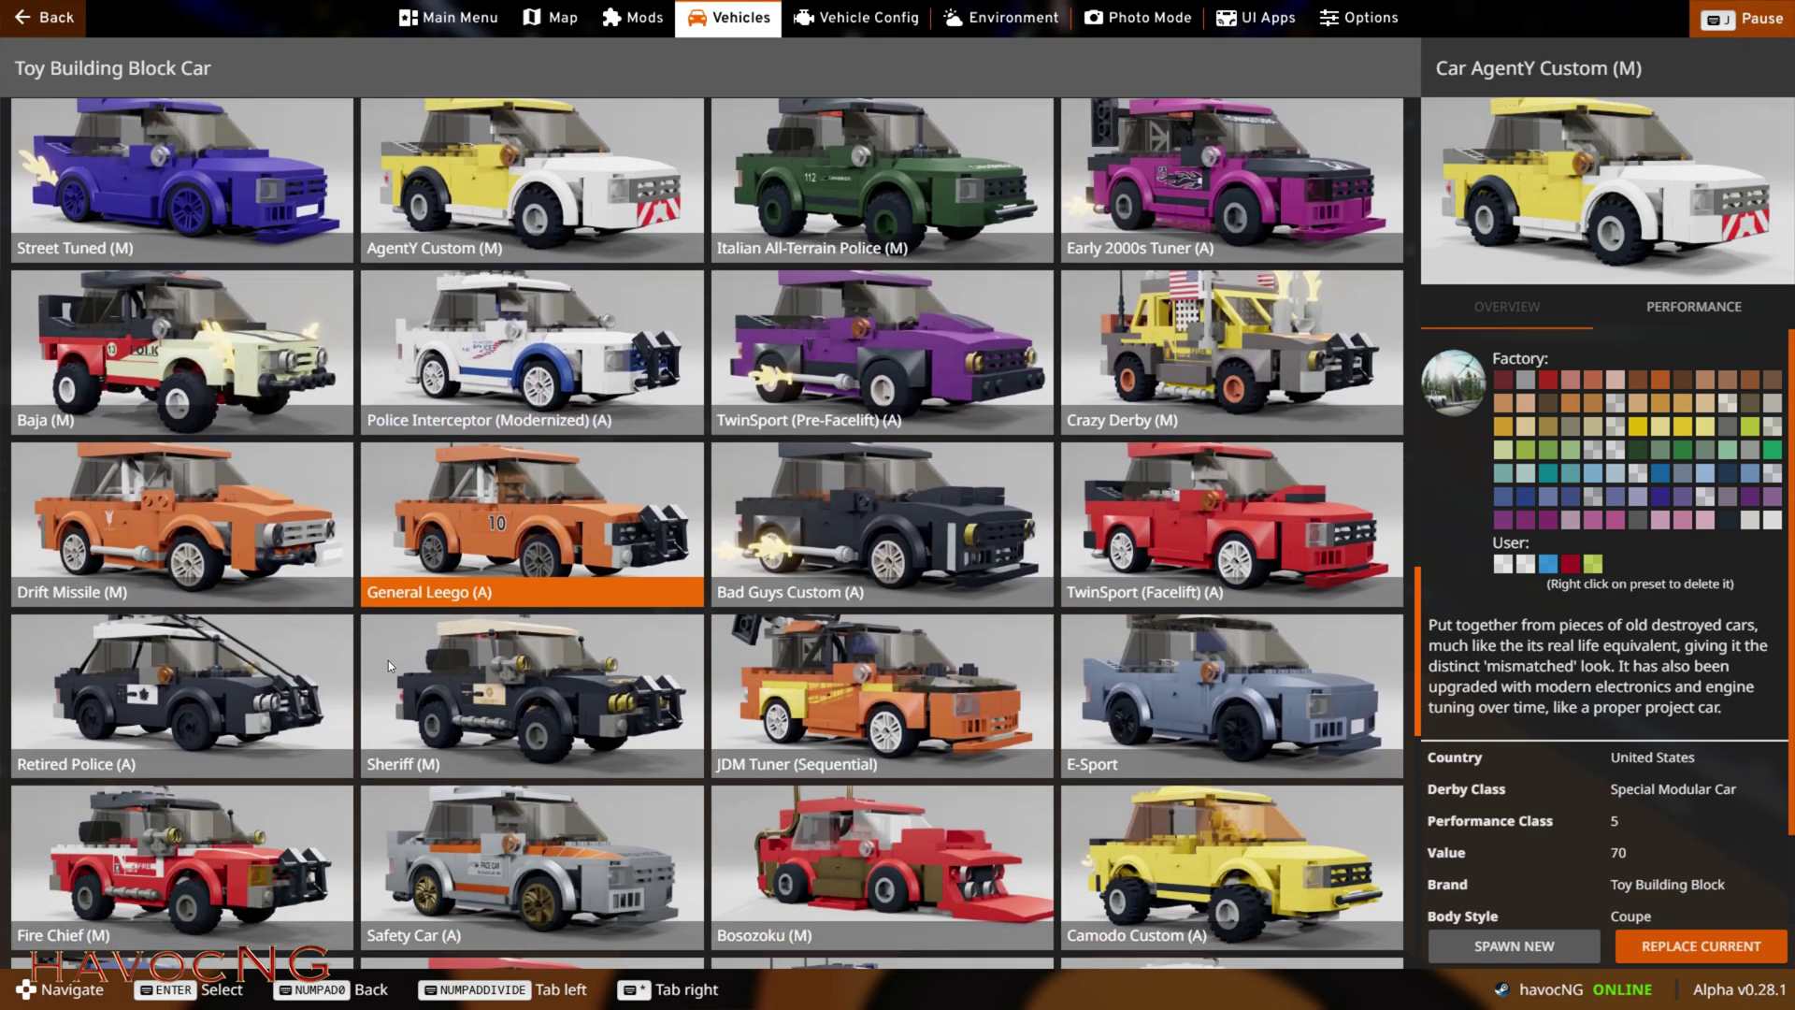
{"action": "scroll", "coordinate": [558, 808], "scroll_direction": "down", "scroll_amount": 4}
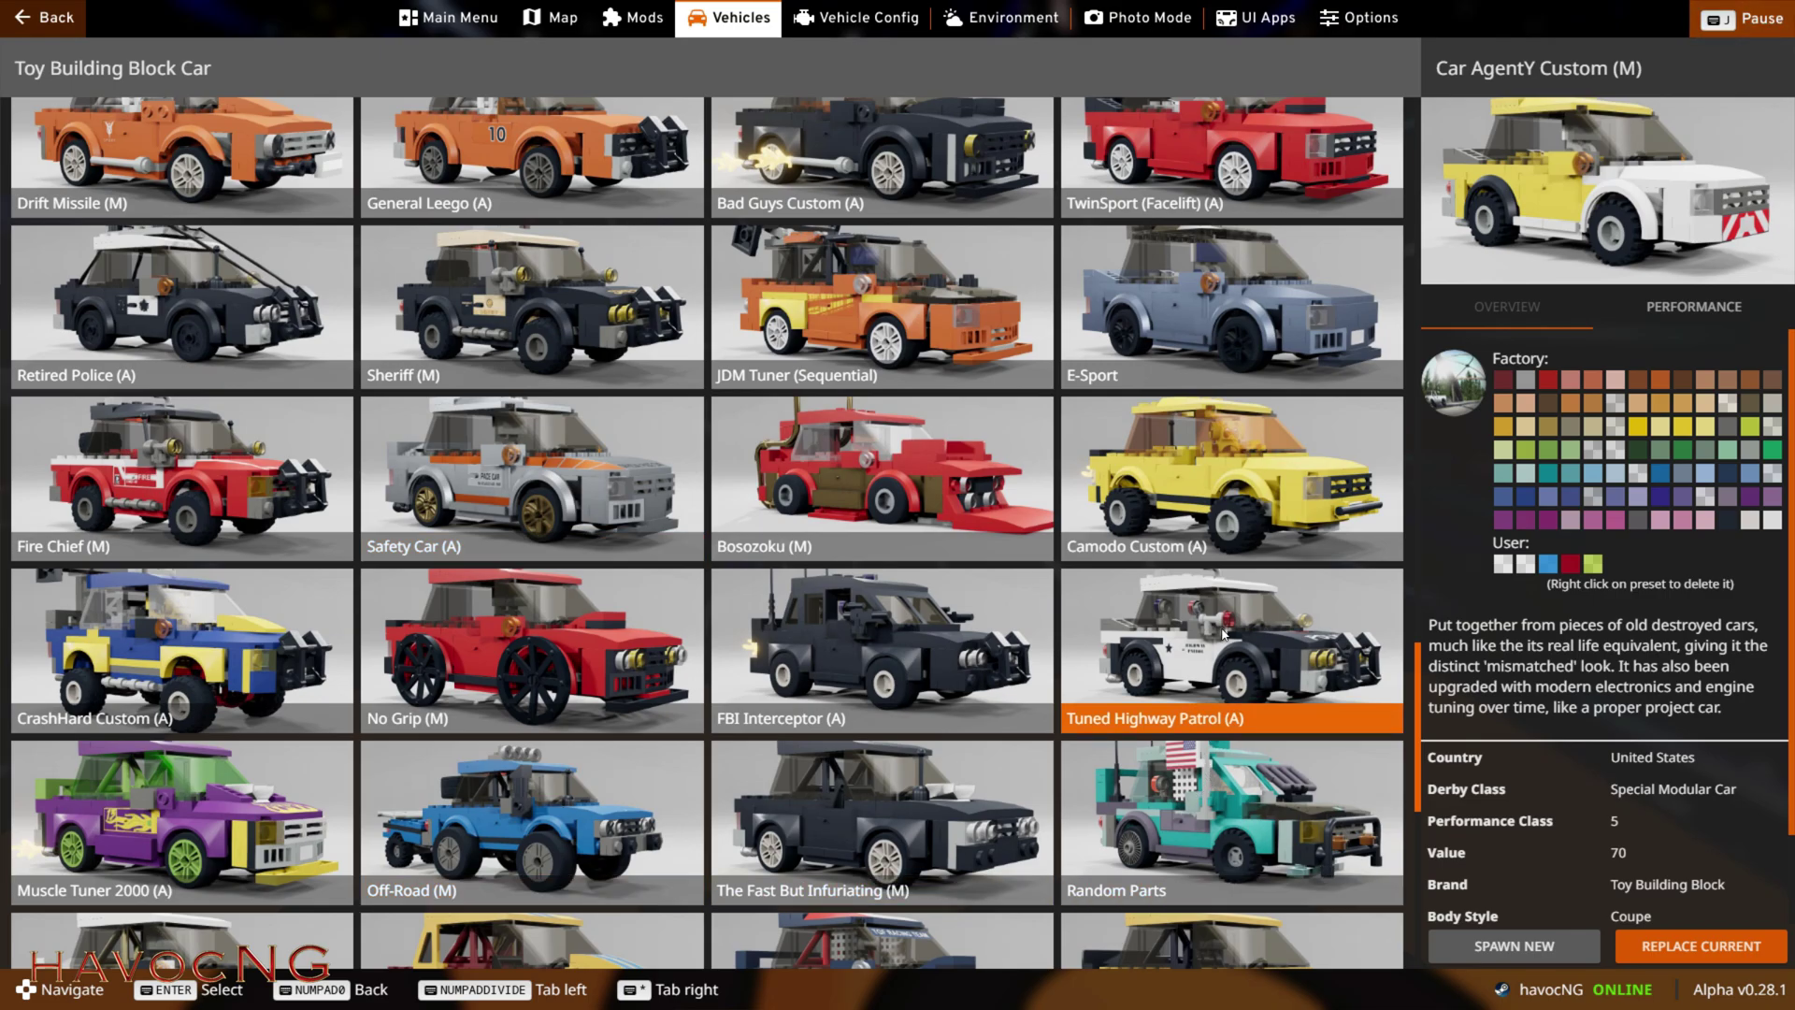
{"action": "scroll", "coordinate": [532, 810], "scroll_direction": "down", "scroll_amount": 4}
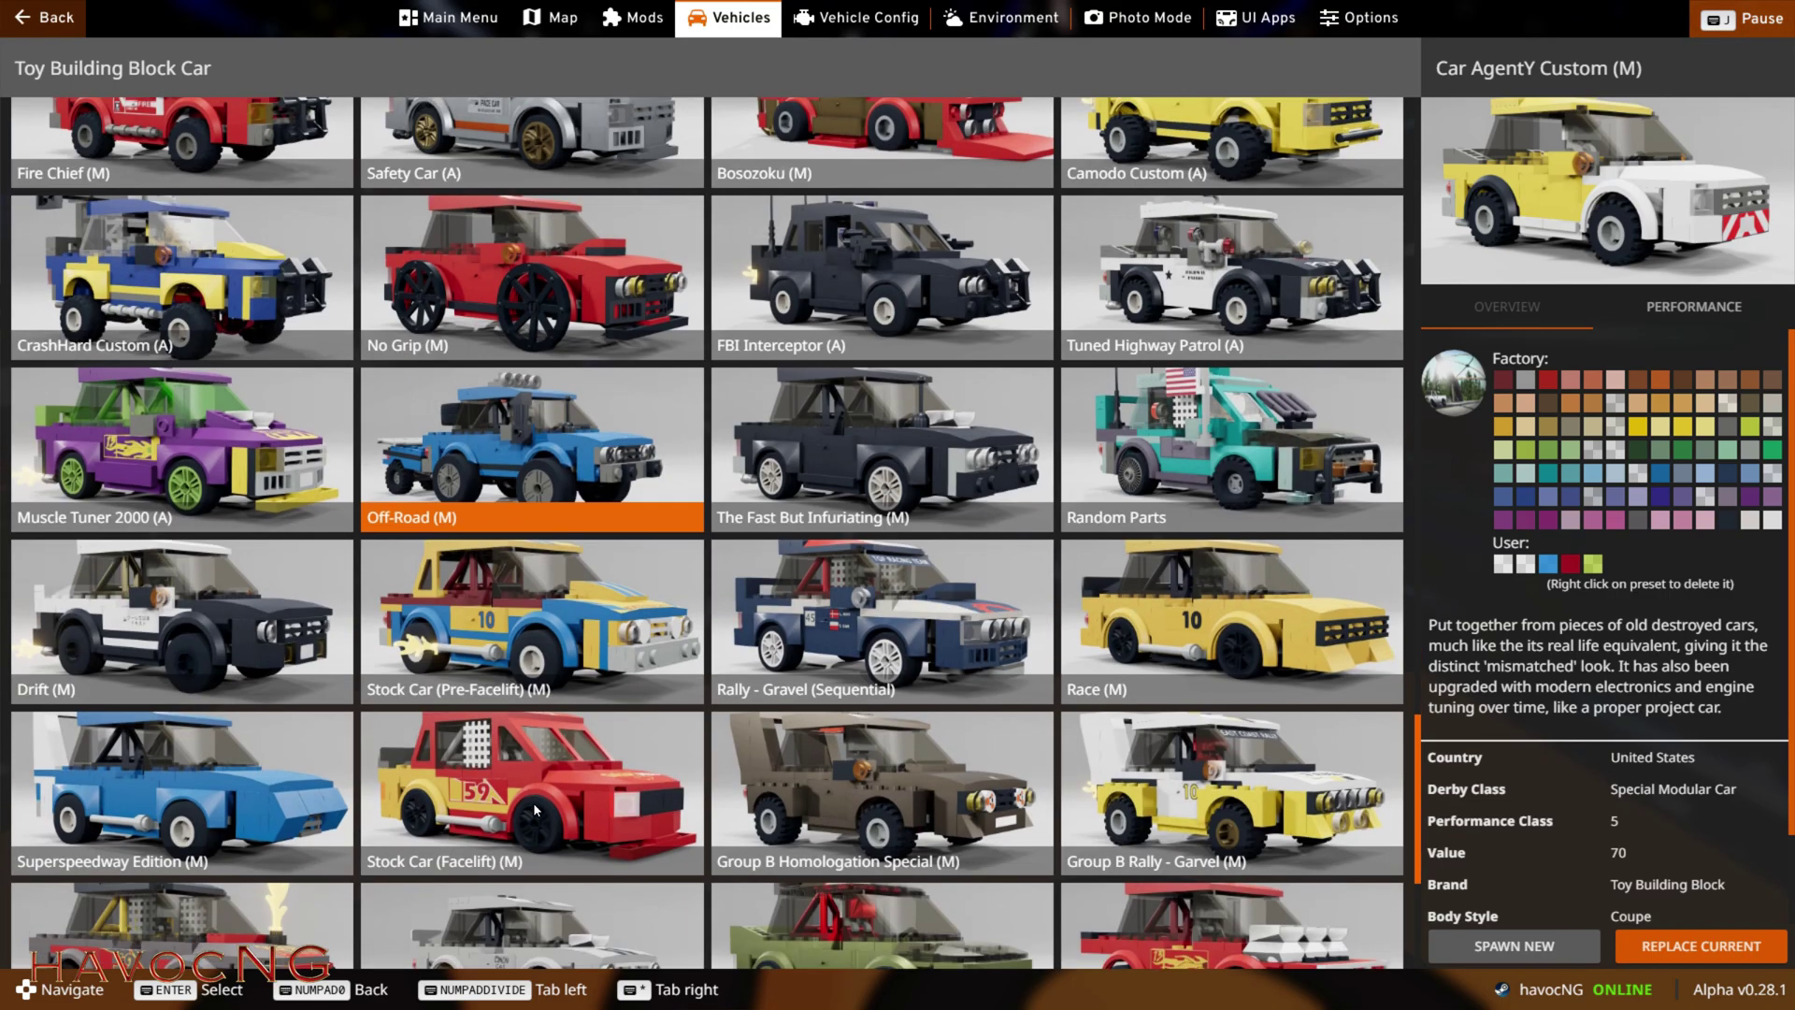
{"action": "scroll", "coordinate": [529, 804], "scroll_direction": "down", "scroll_amount": 4}
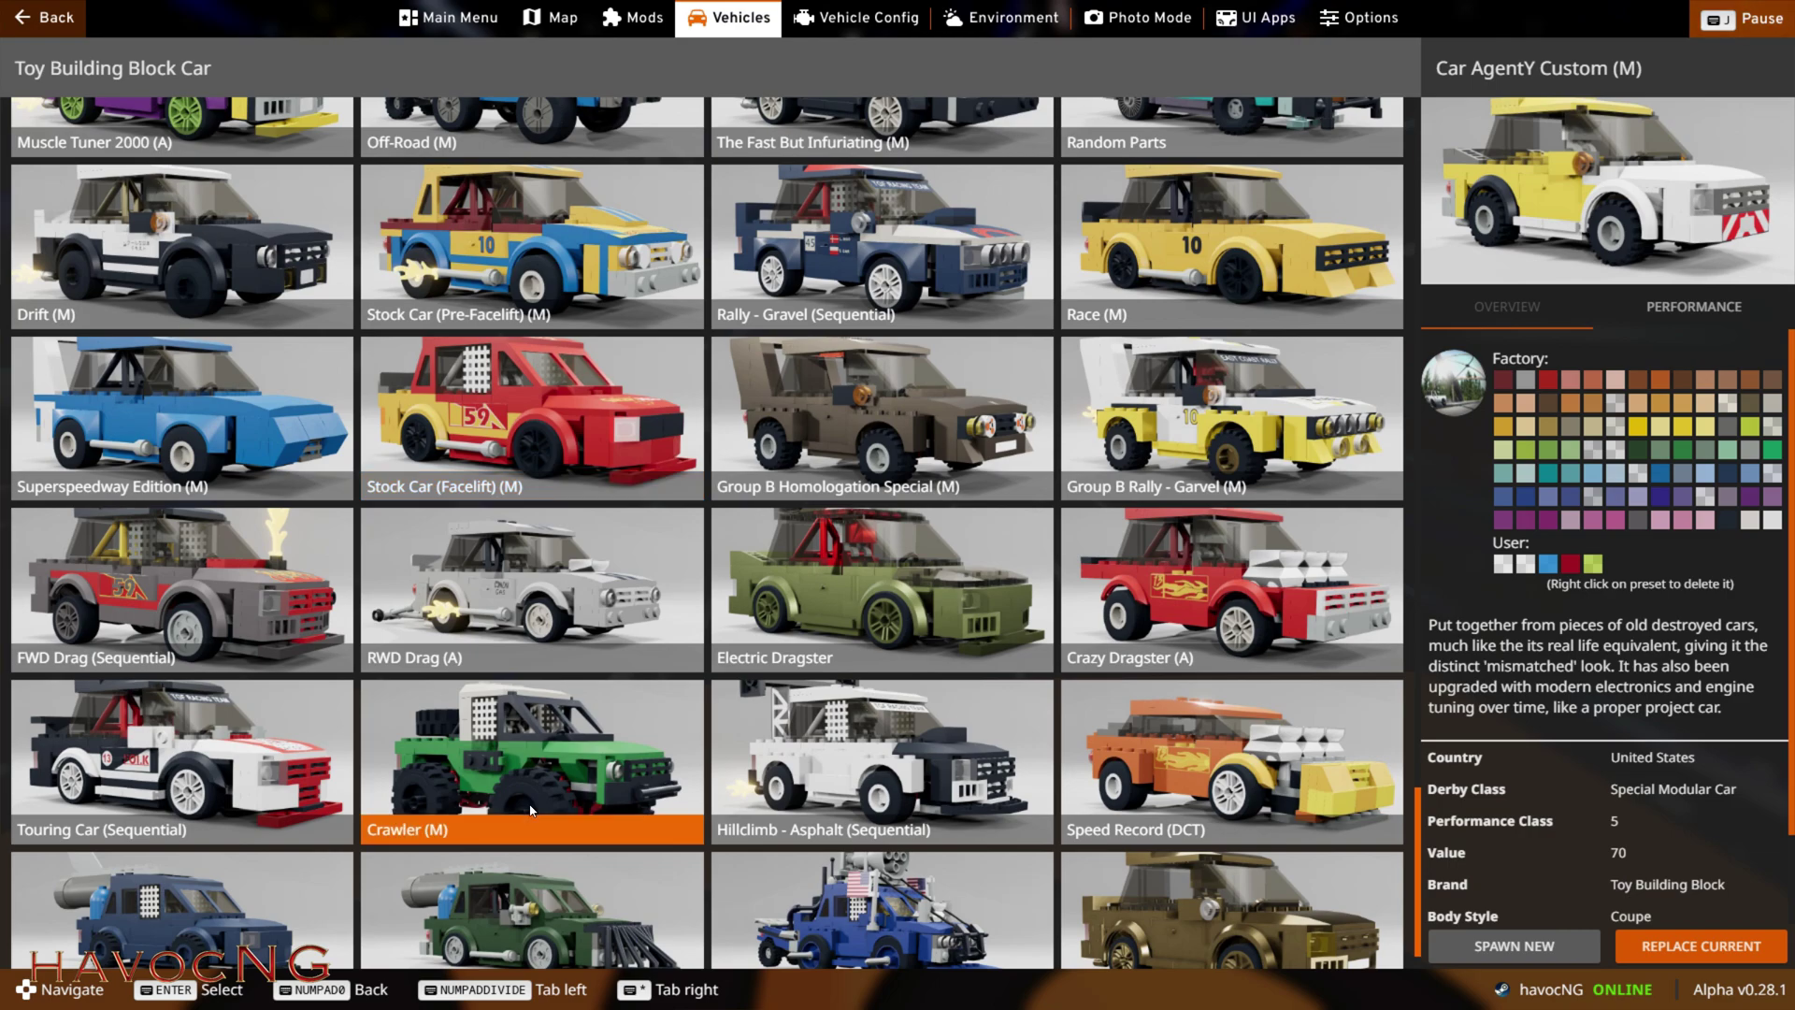
{"action": "scroll", "coordinate": [529, 806], "scroll_direction": "down", "scroll_amount": 1}
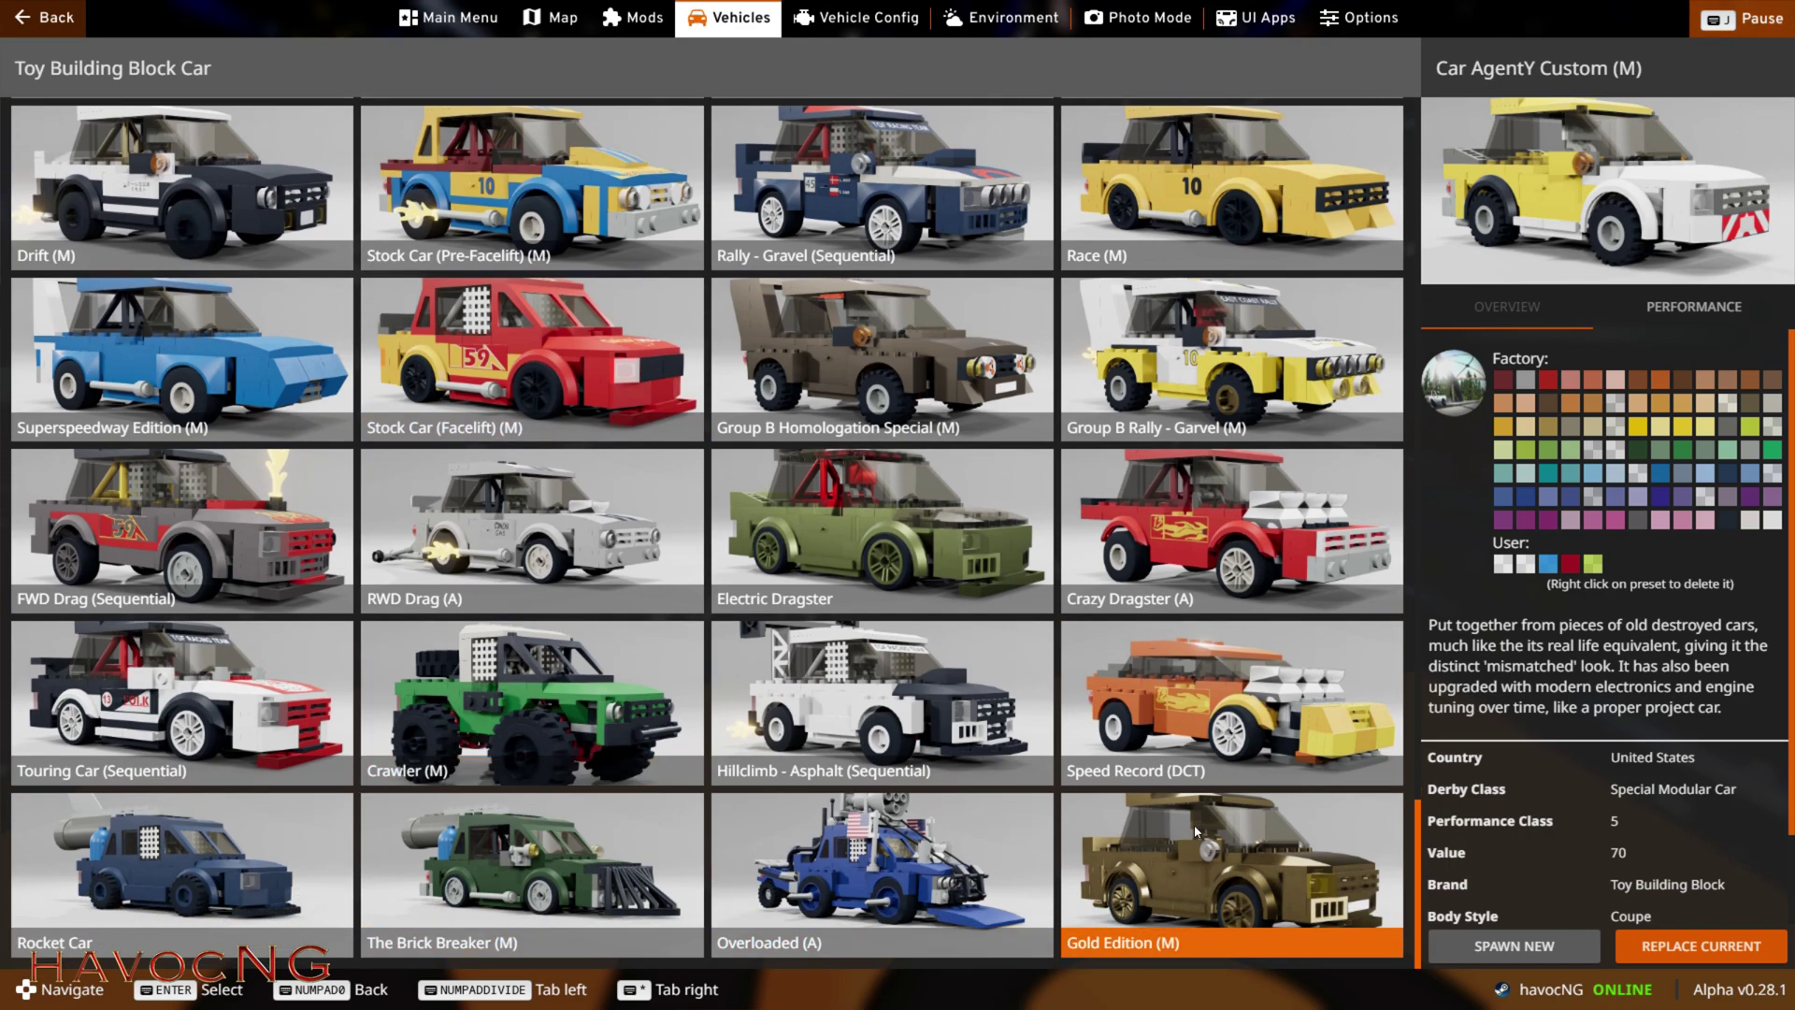
{"action": "scroll", "coordinate": [1023, 825], "scroll_direction": "up", "scroll_amount": 13}
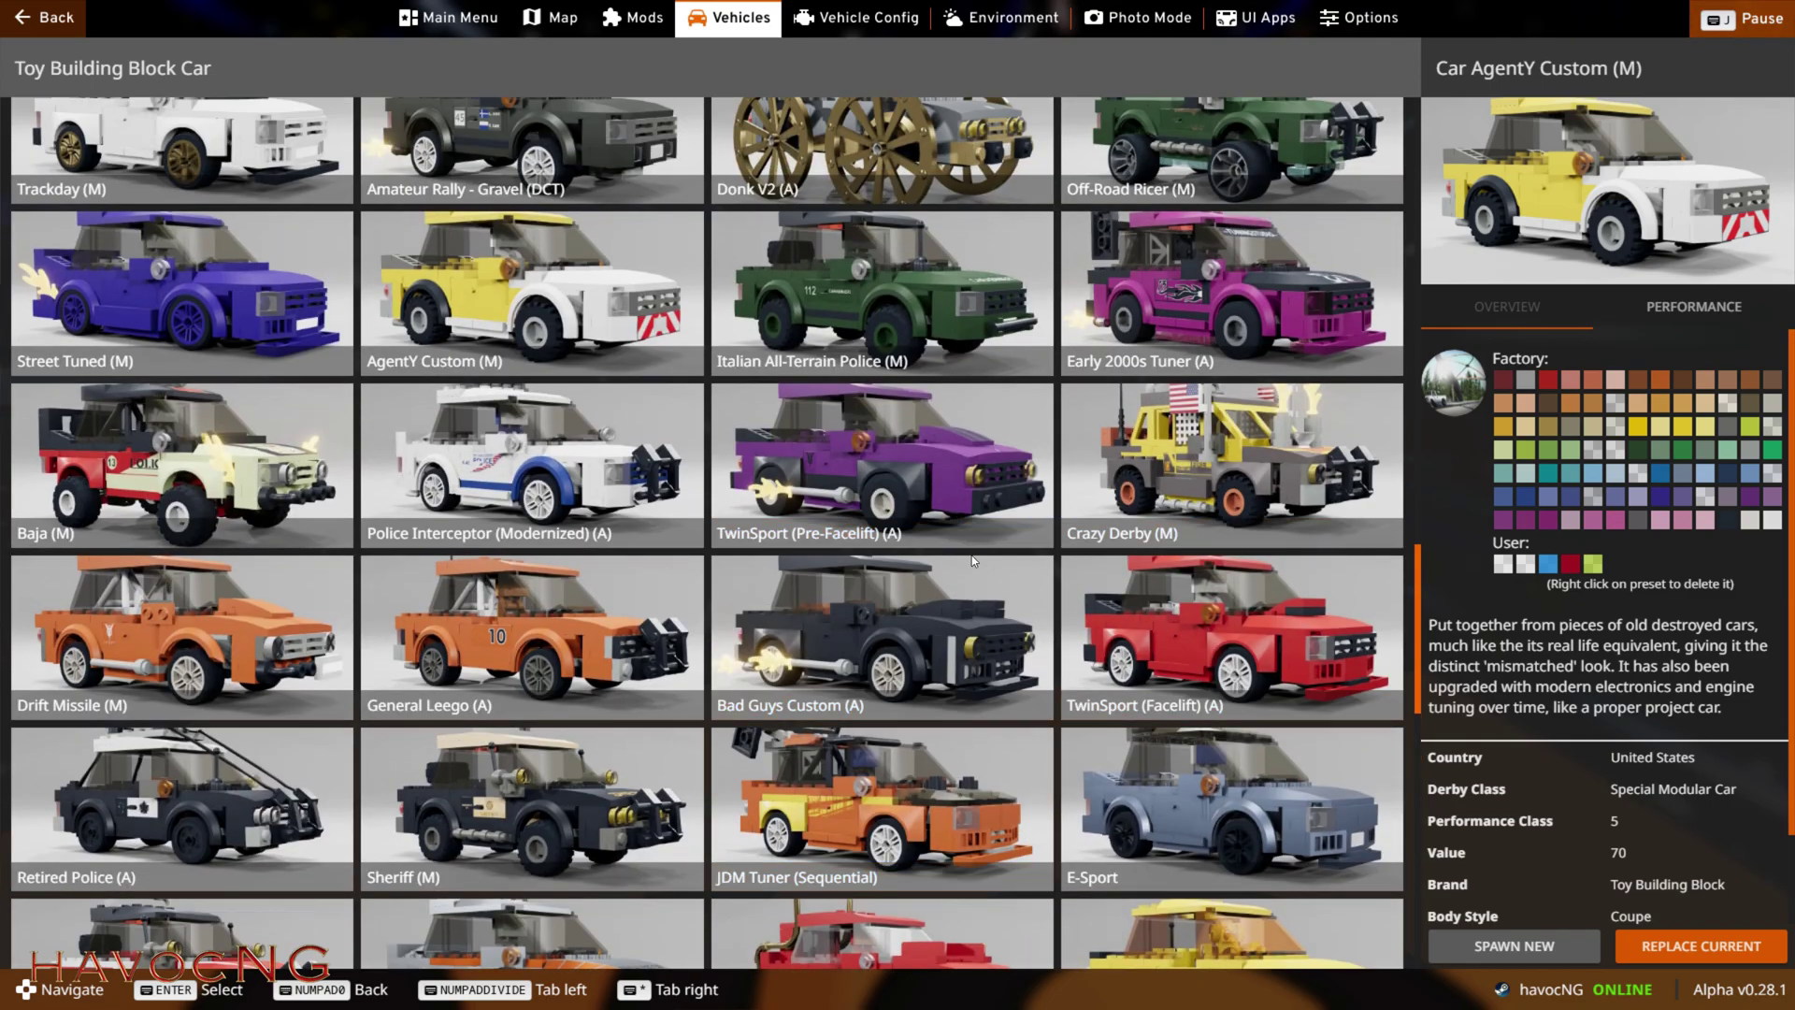
{"action": "scroll", "coordinate": [972, 555], "scroll_direction": "up", "scroll_amount": 5}
{"action": "scroll", "coordinate": [940, 552], "scroll_direction": "up", "scroll_amount": 8}
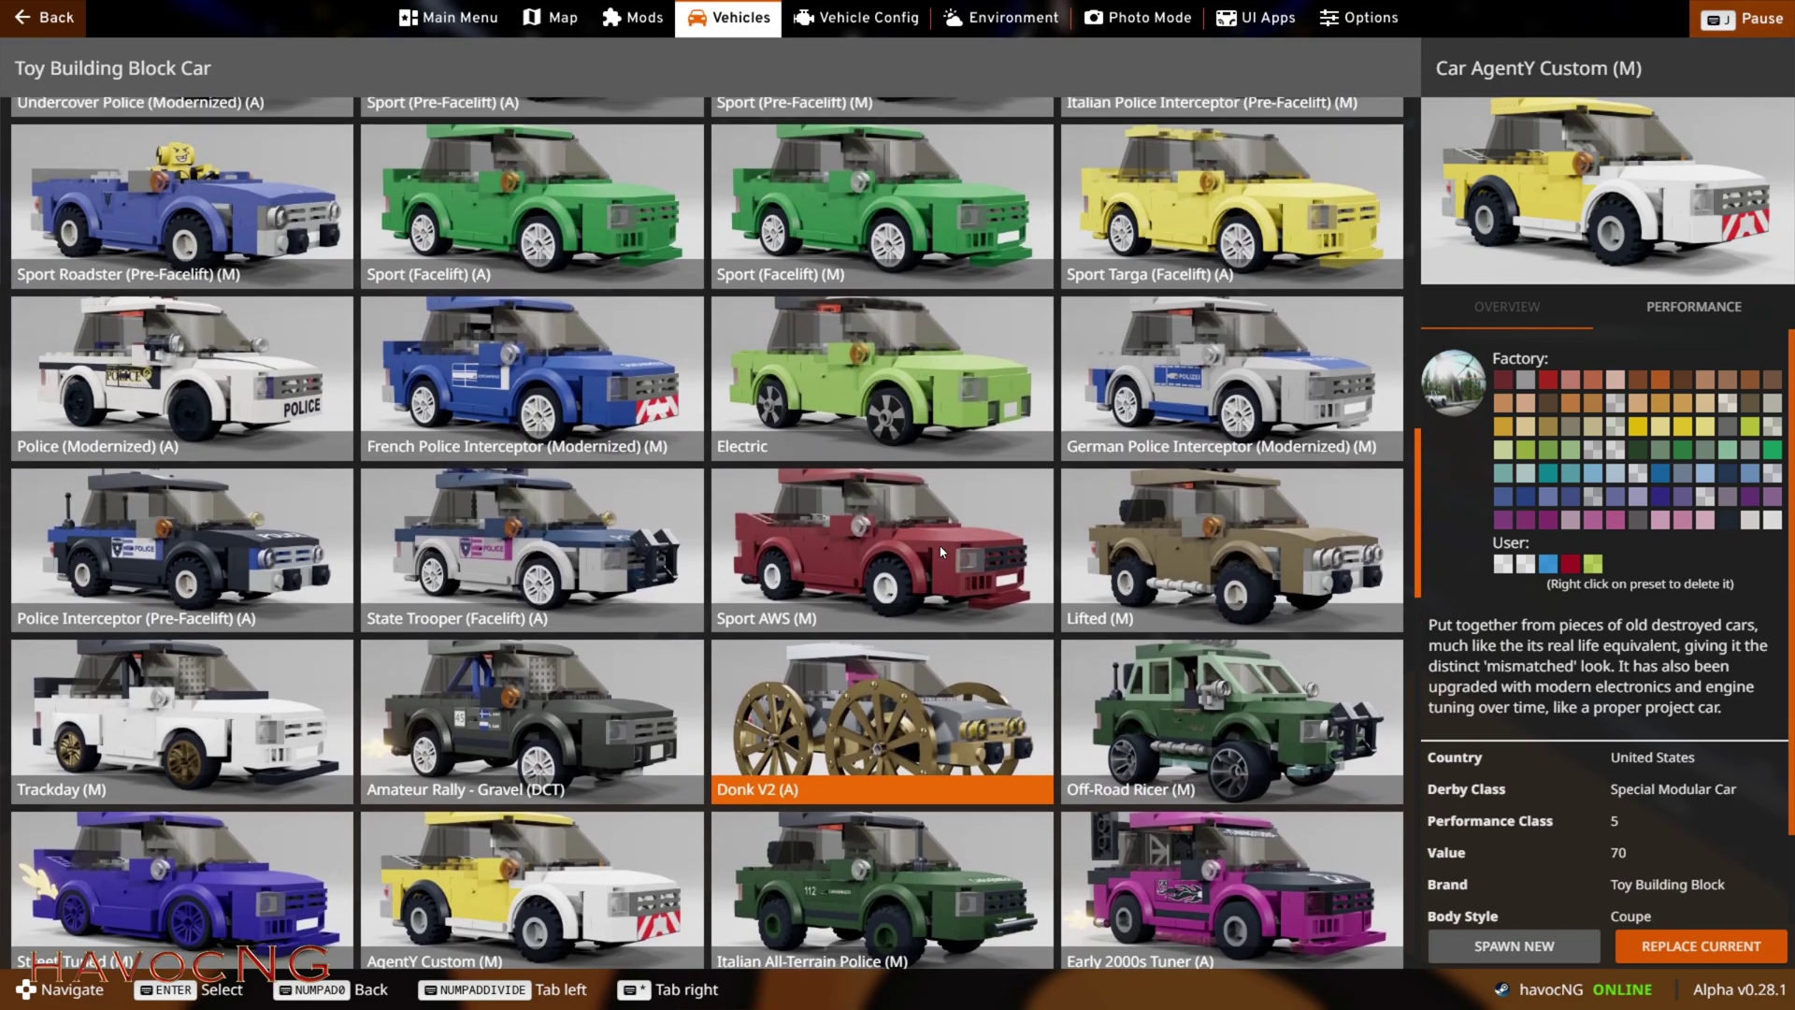
{"action": "scroll", "coordinate": [940, 551], "scroll_direction": "up", "scroll_amount": 6}
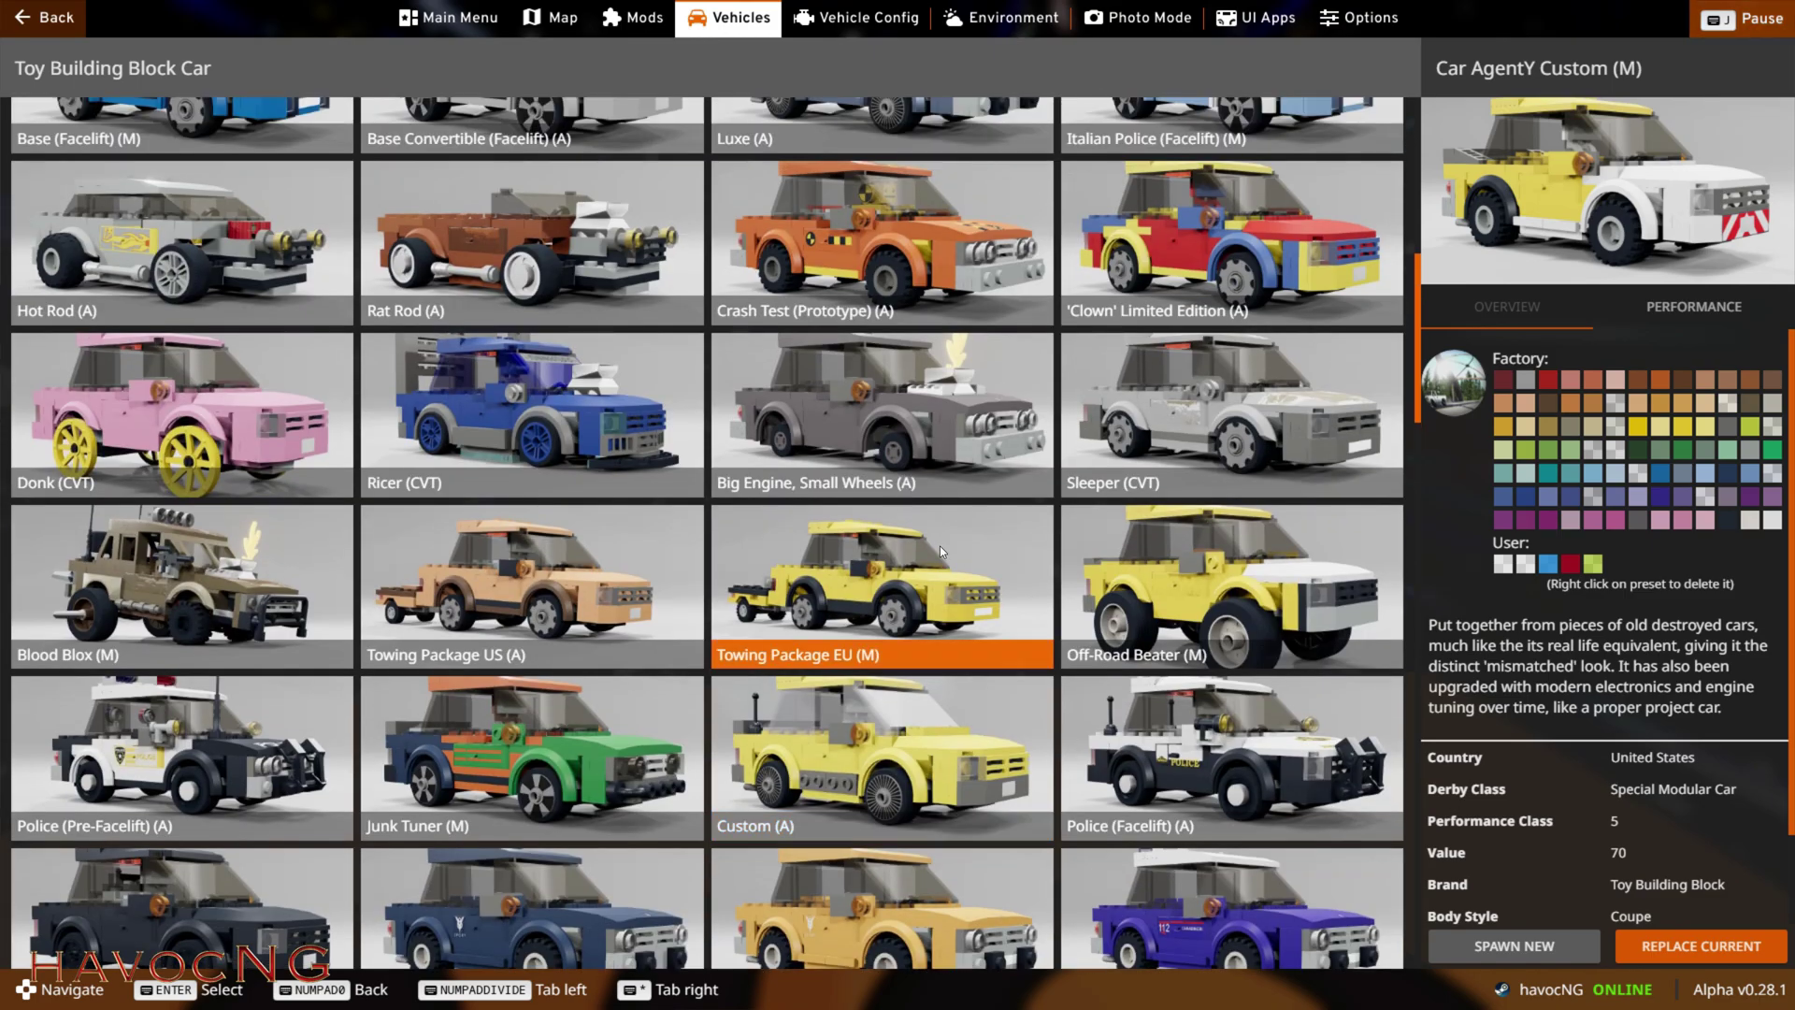
{"action": "scroll", "coordinate": [939, 551], "scroll_direction": "up", "scroll_amount": 4}
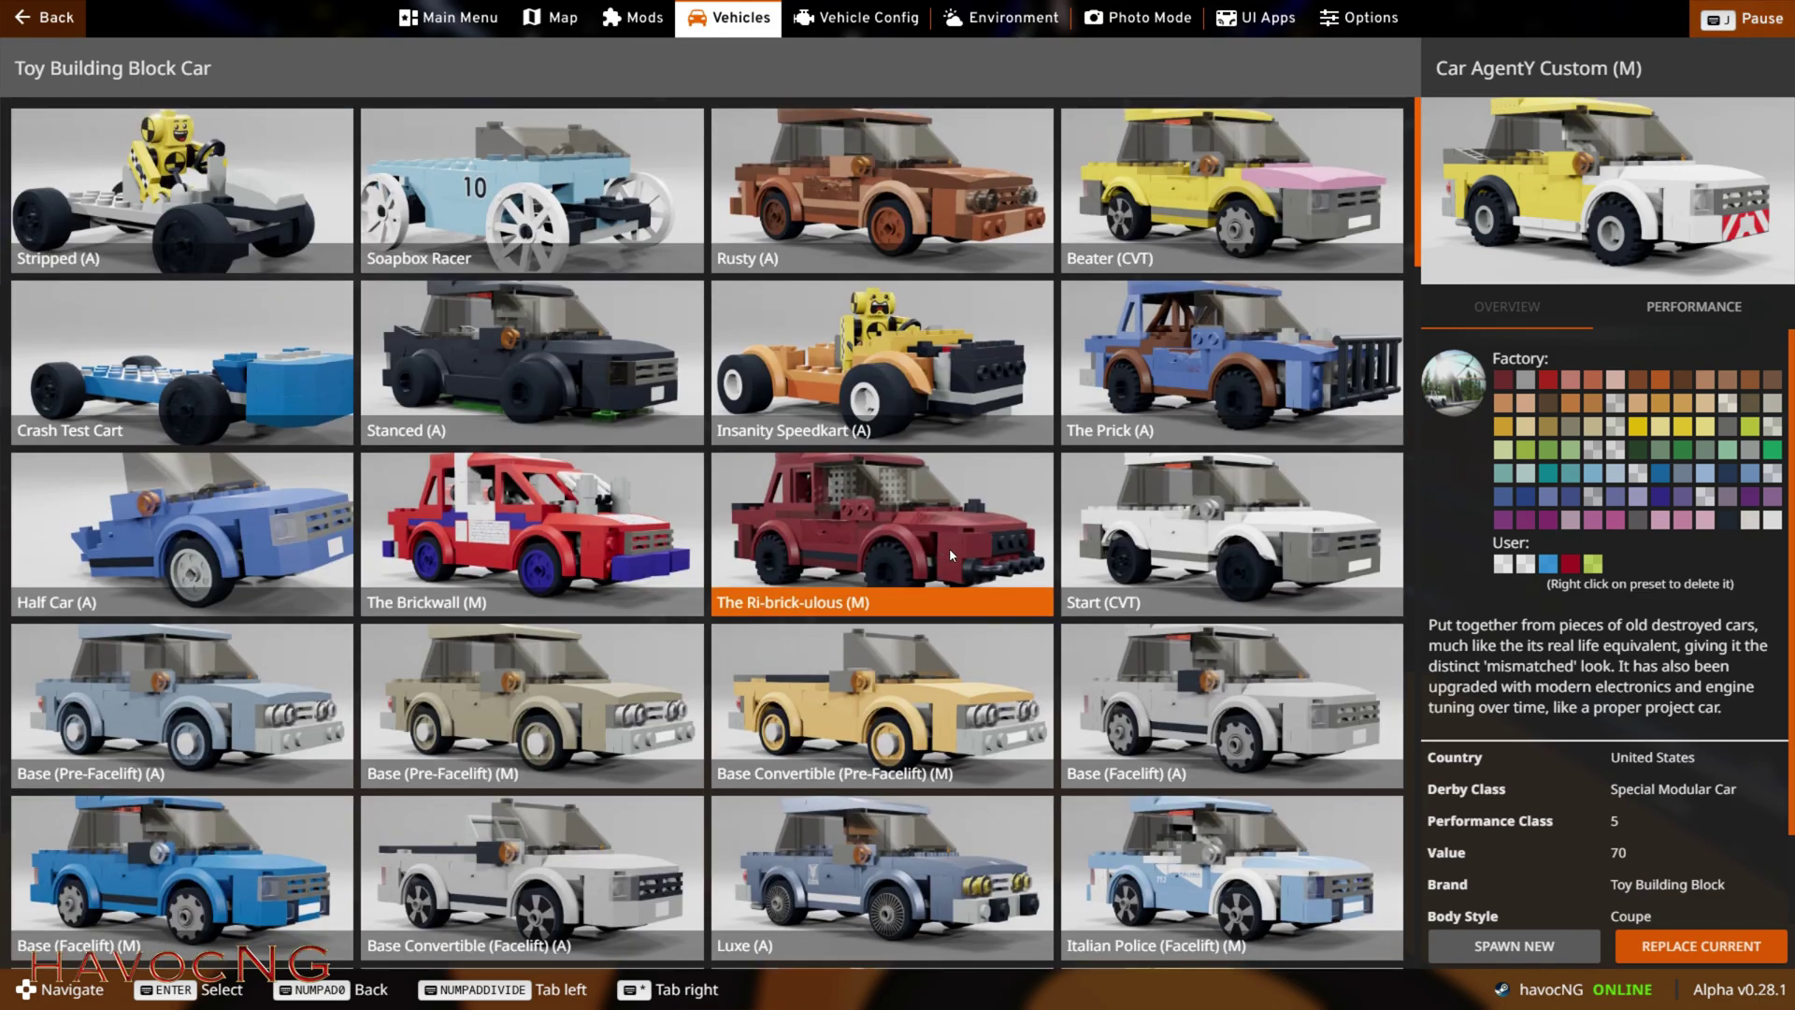
Spawn the State Trooper (Facelift) (A) configuration of the Toy Building Block Car as a new vehicle.
{"action": "scroll", "coordinate": [950, 554], "scroll_direction": "down", "scroll_amount": 11}
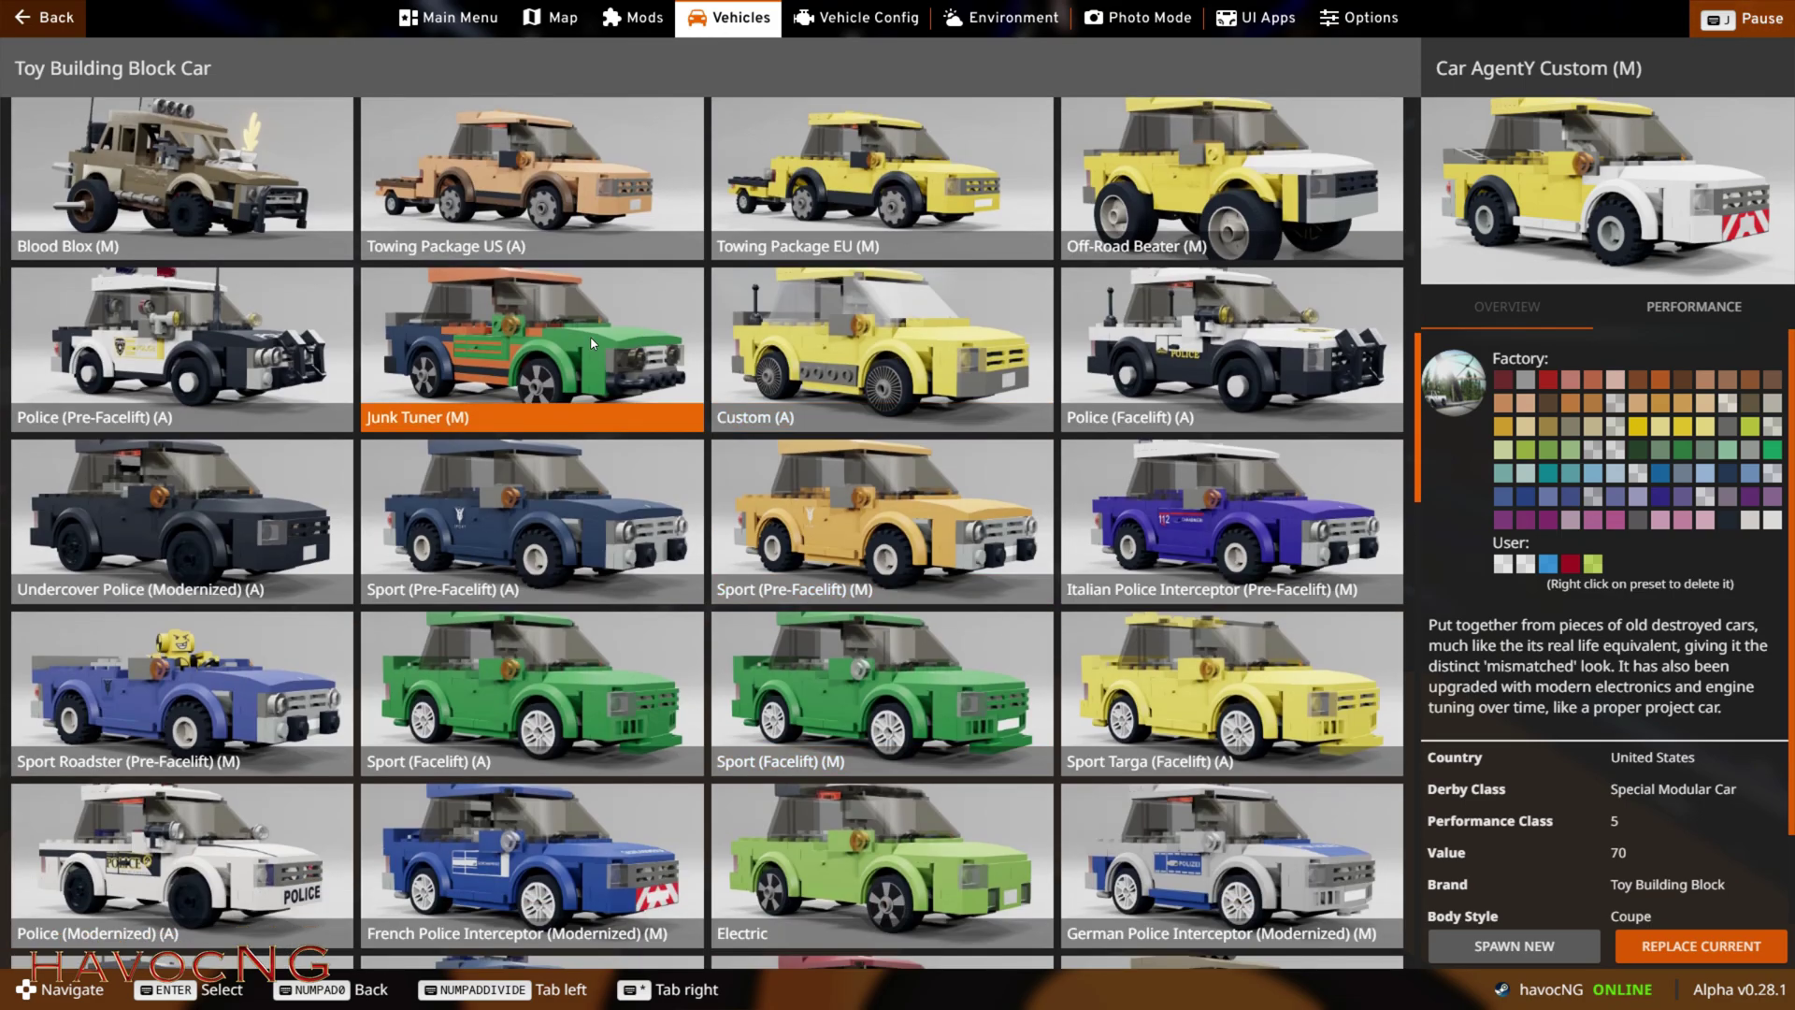
{"action": "scroll", "coordinate": [586, 456], "scroll_direction": "down", "scroll_amount": 3}
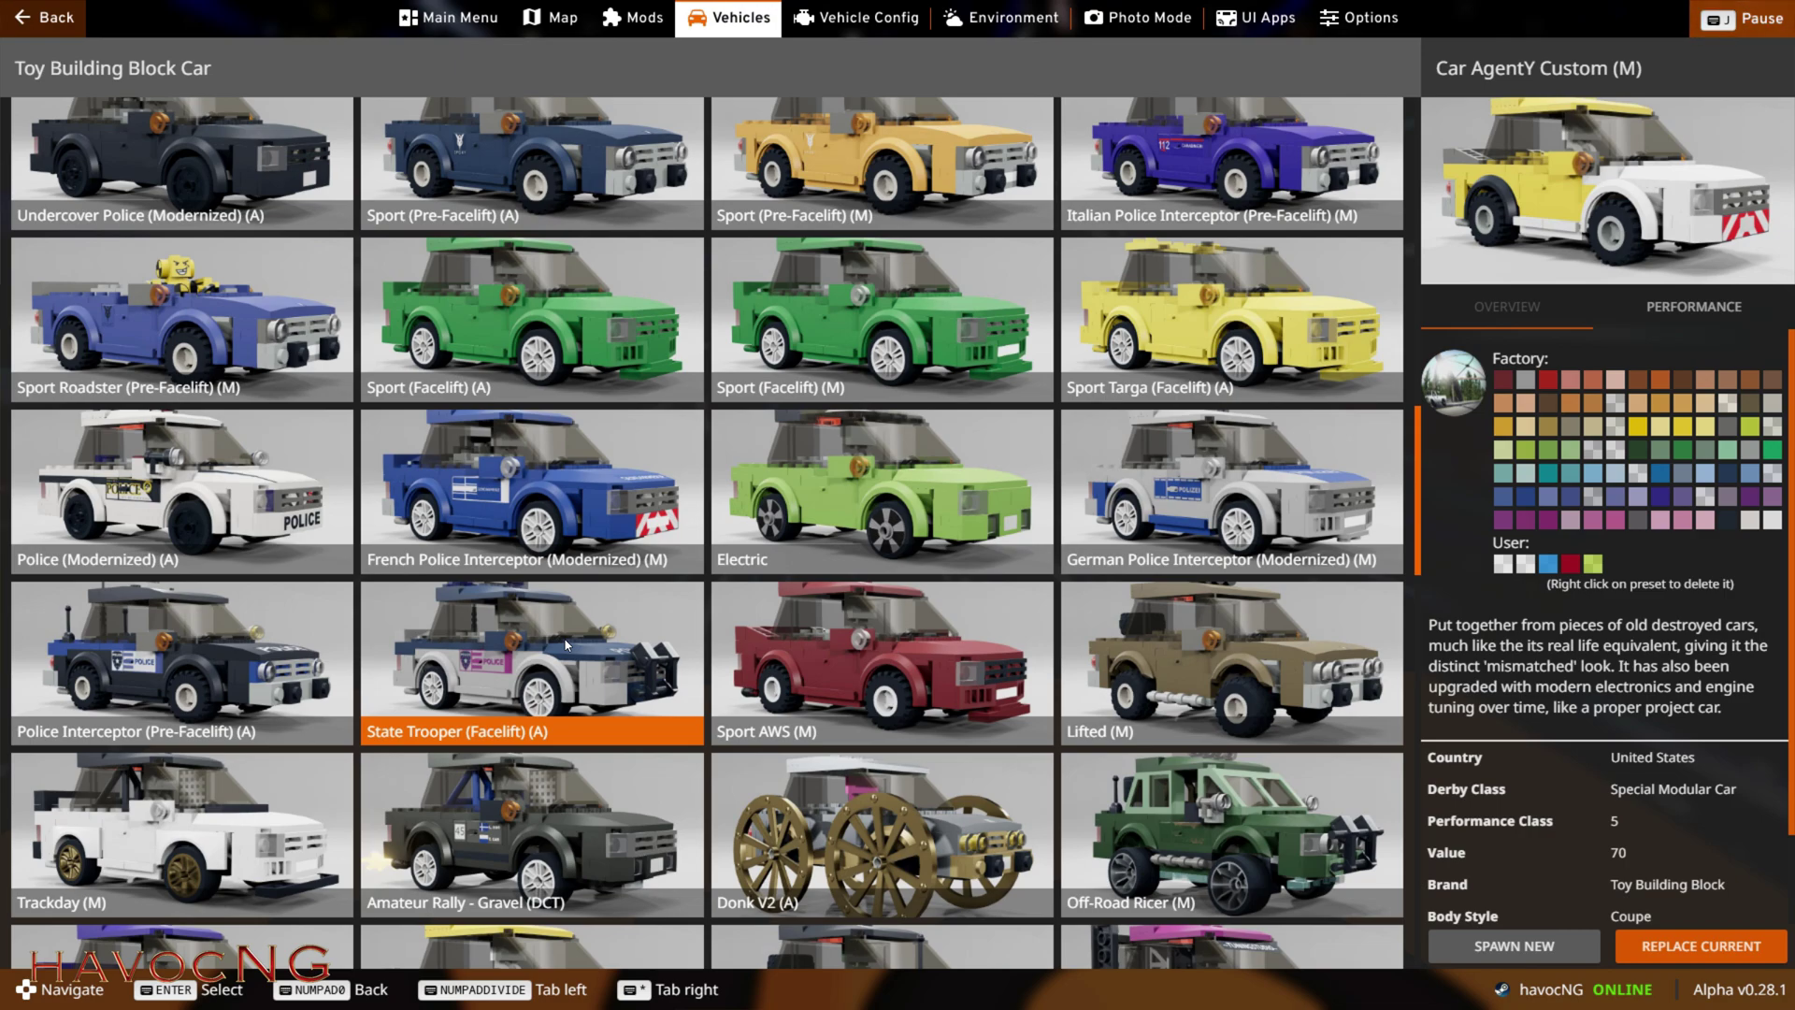
{"action": "scroll", "coordinate": [567, 646], "scroll_direction": "down", "scroll_amount": 3}
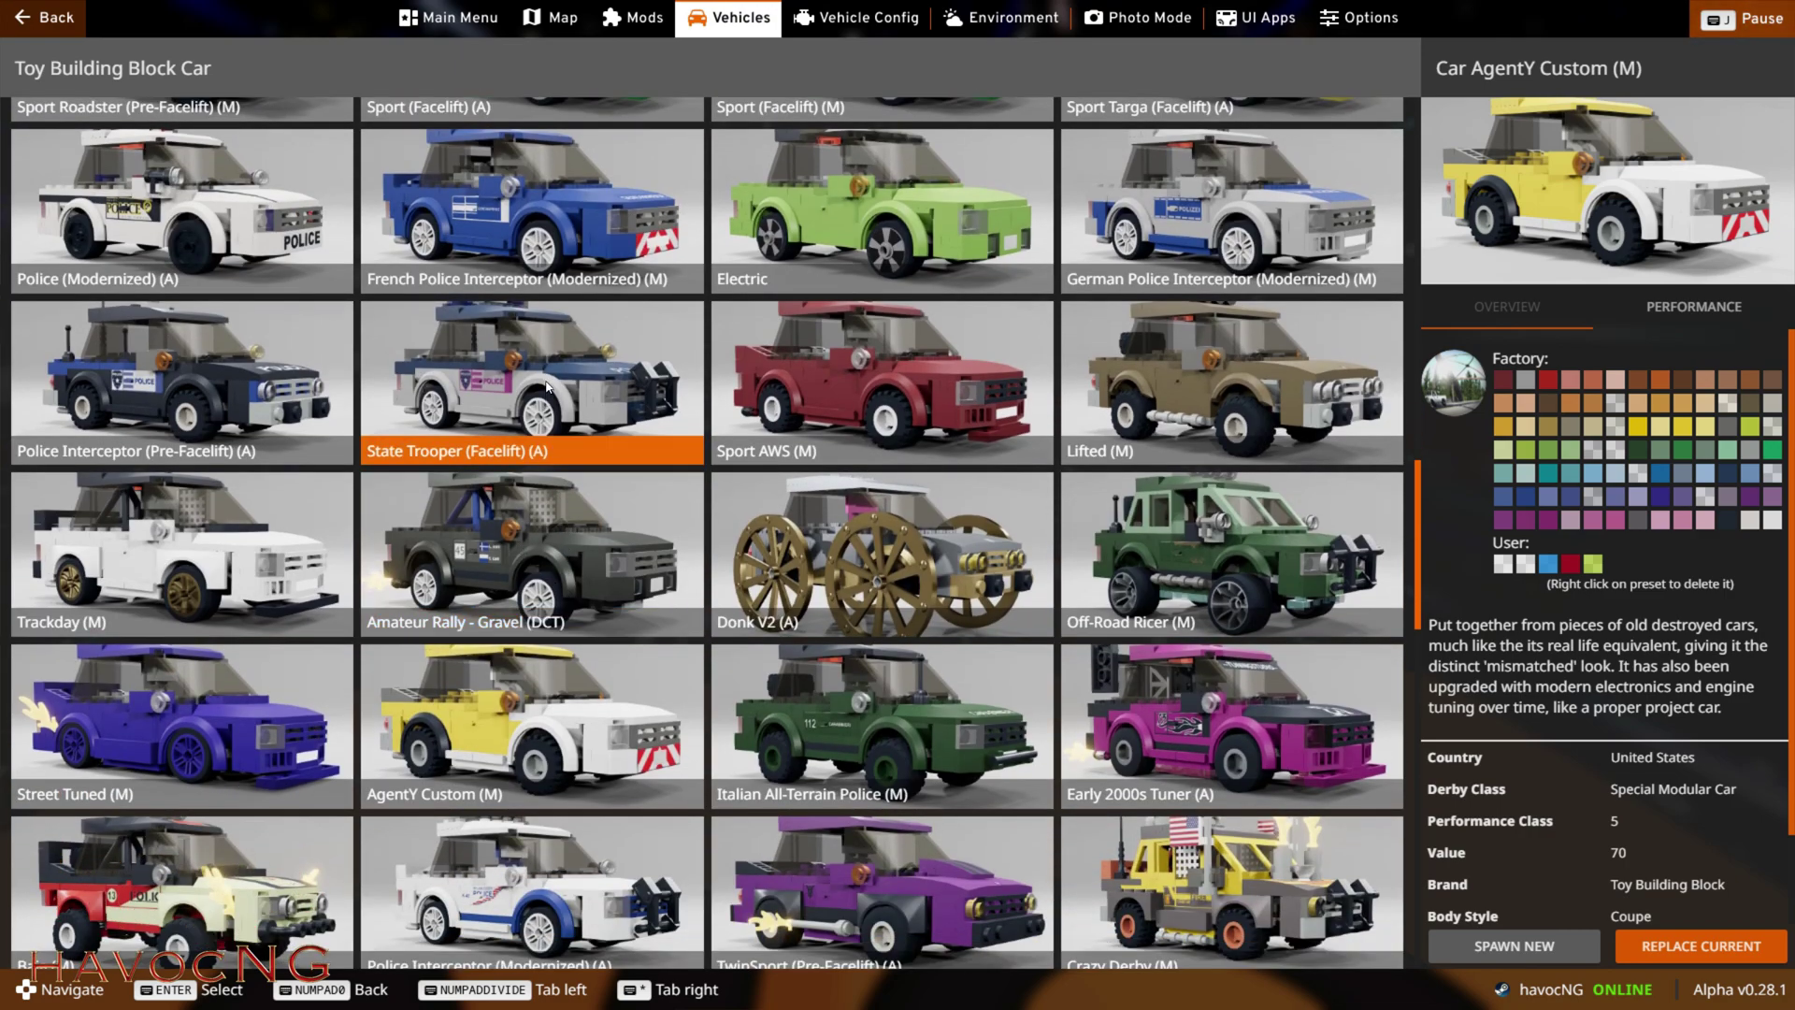
{"action": "left_click", "coordinate": [549, 387]}
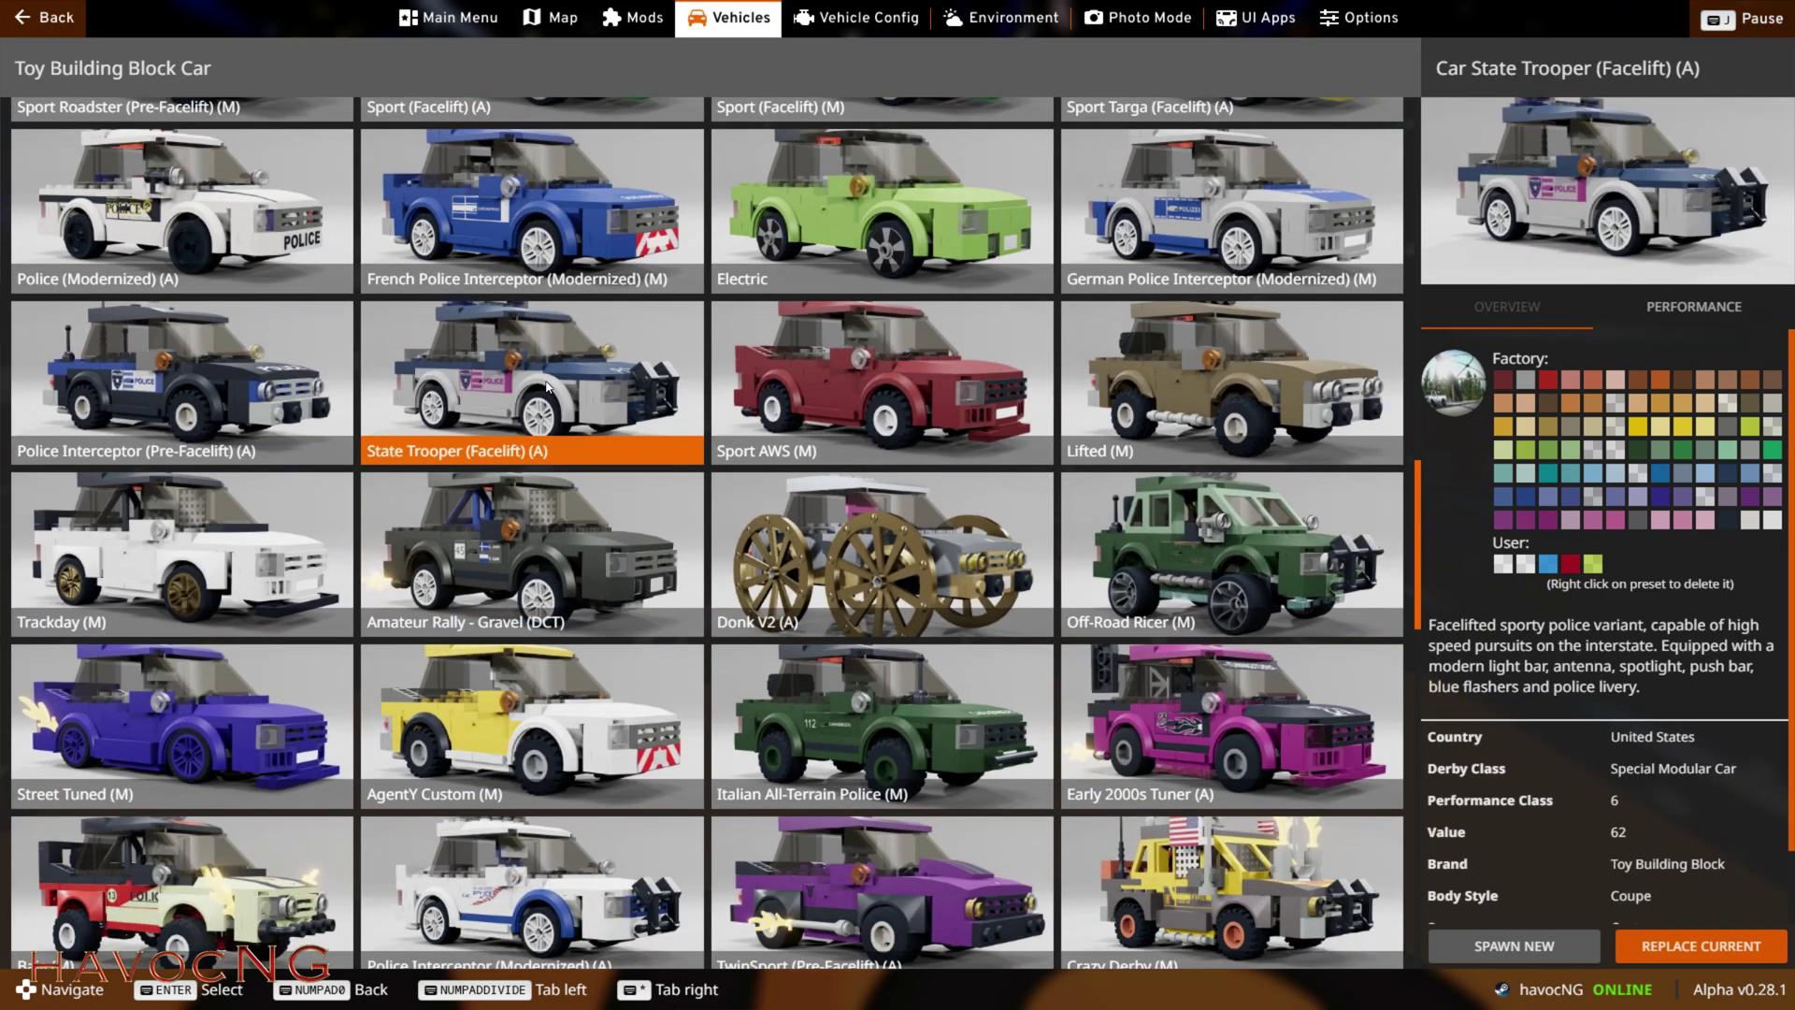
{"action": "left_click", "coordinate": [1538, 948]}
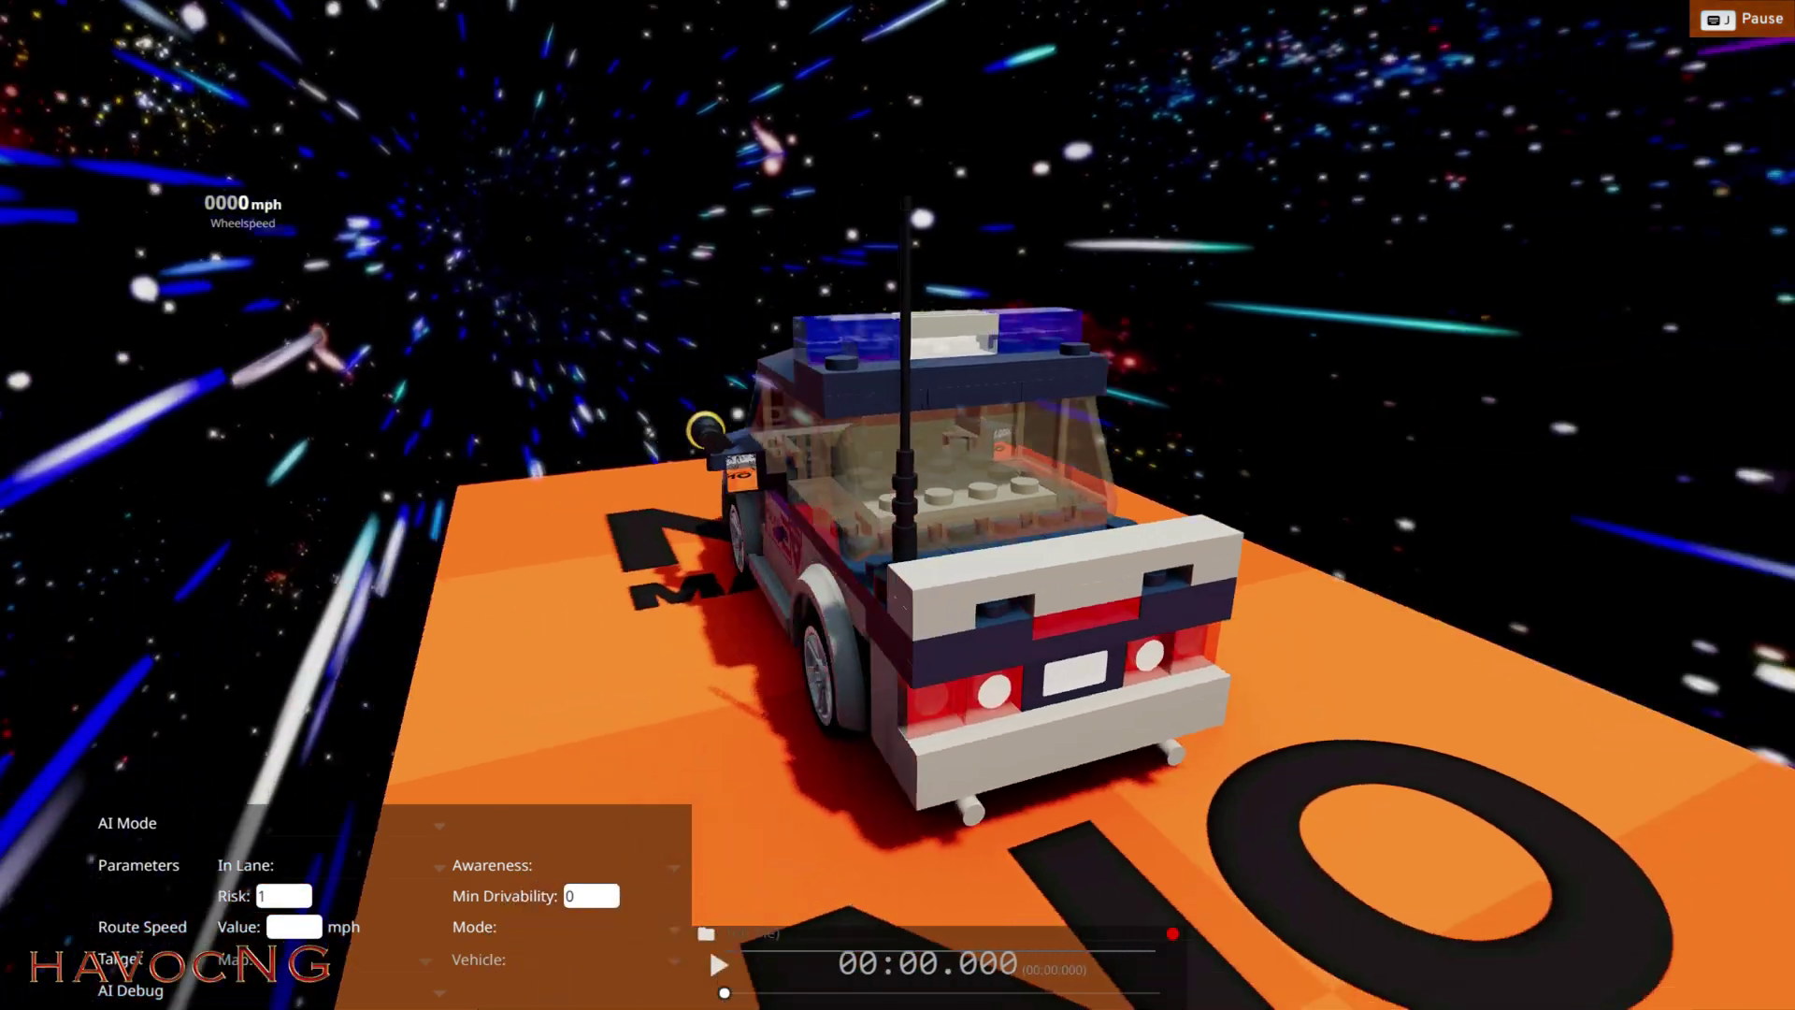
Fit the Dummy Driver as the police car's driver part in its vehicle configuration.
{"action": "right_click_drag", "start_coordinate": [711, 505], "coordinate": [1356, 514]}
{"action": "right_click_drag", "start_coordinate": [810, 654], "coordinate": [810, 653]}
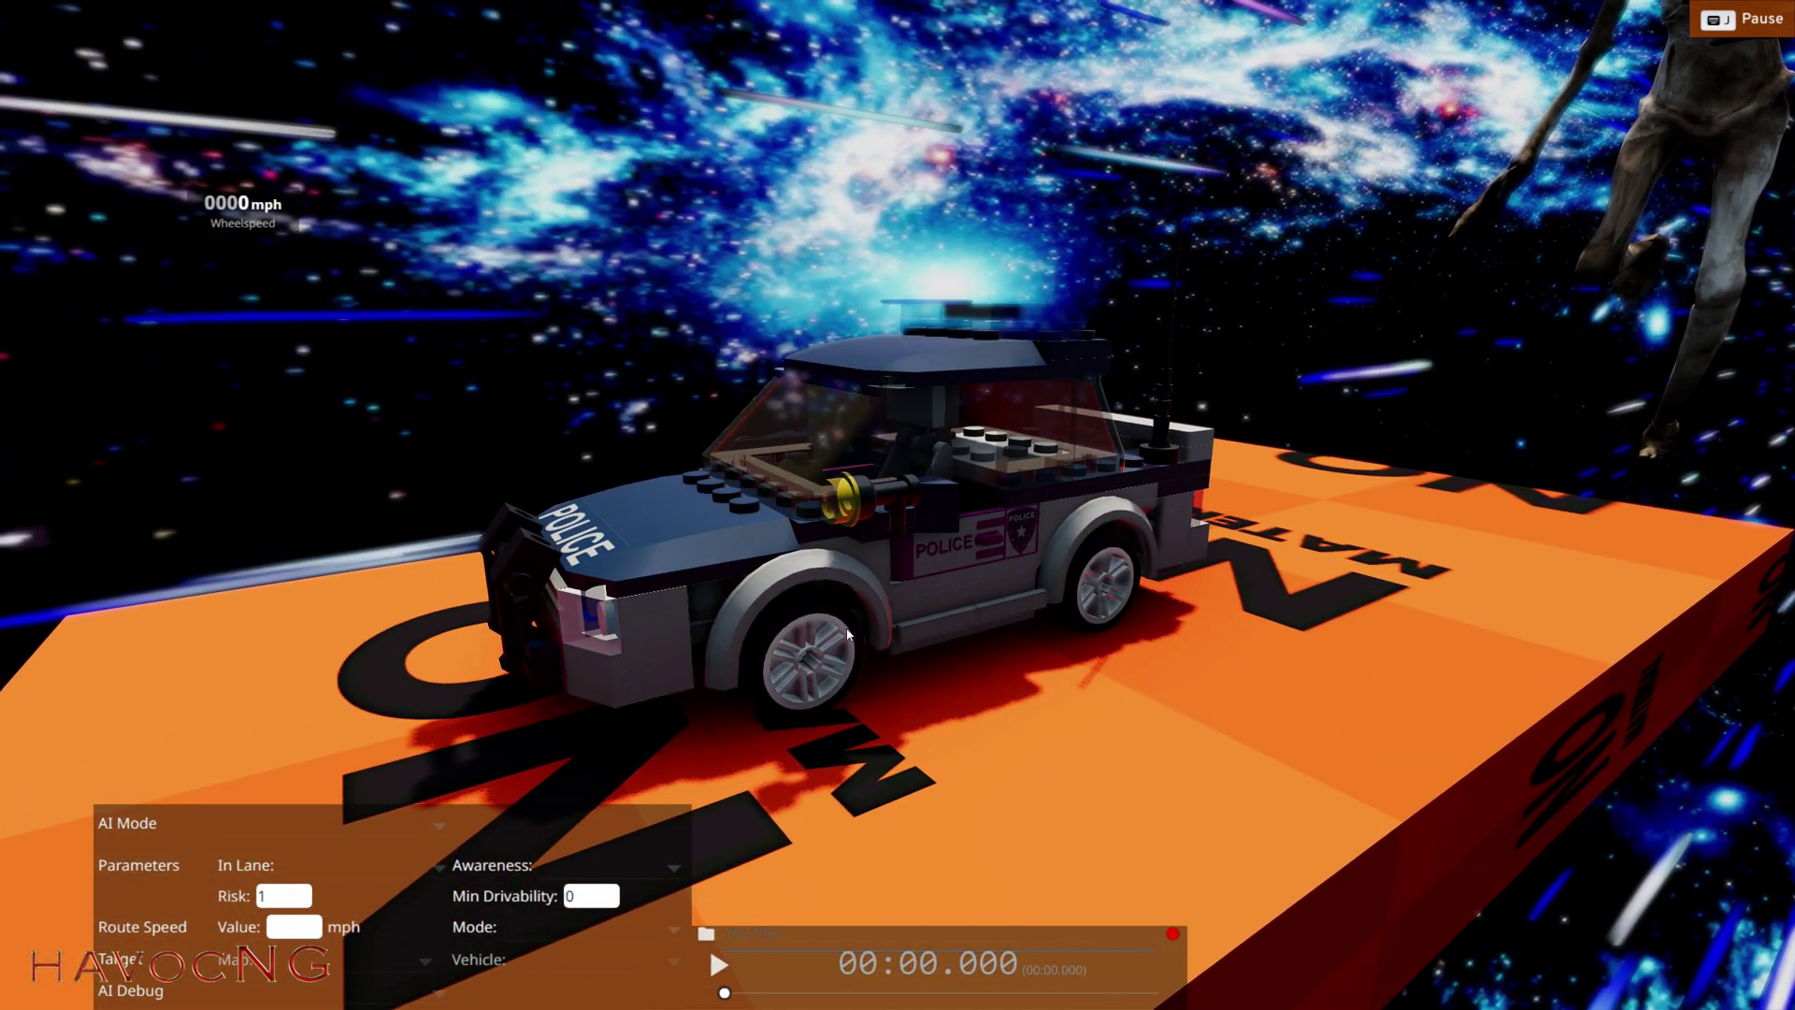
{"action": "right_click_drag", "start_coordinate": [1177, 555], "coordinate": [1038, 617]}
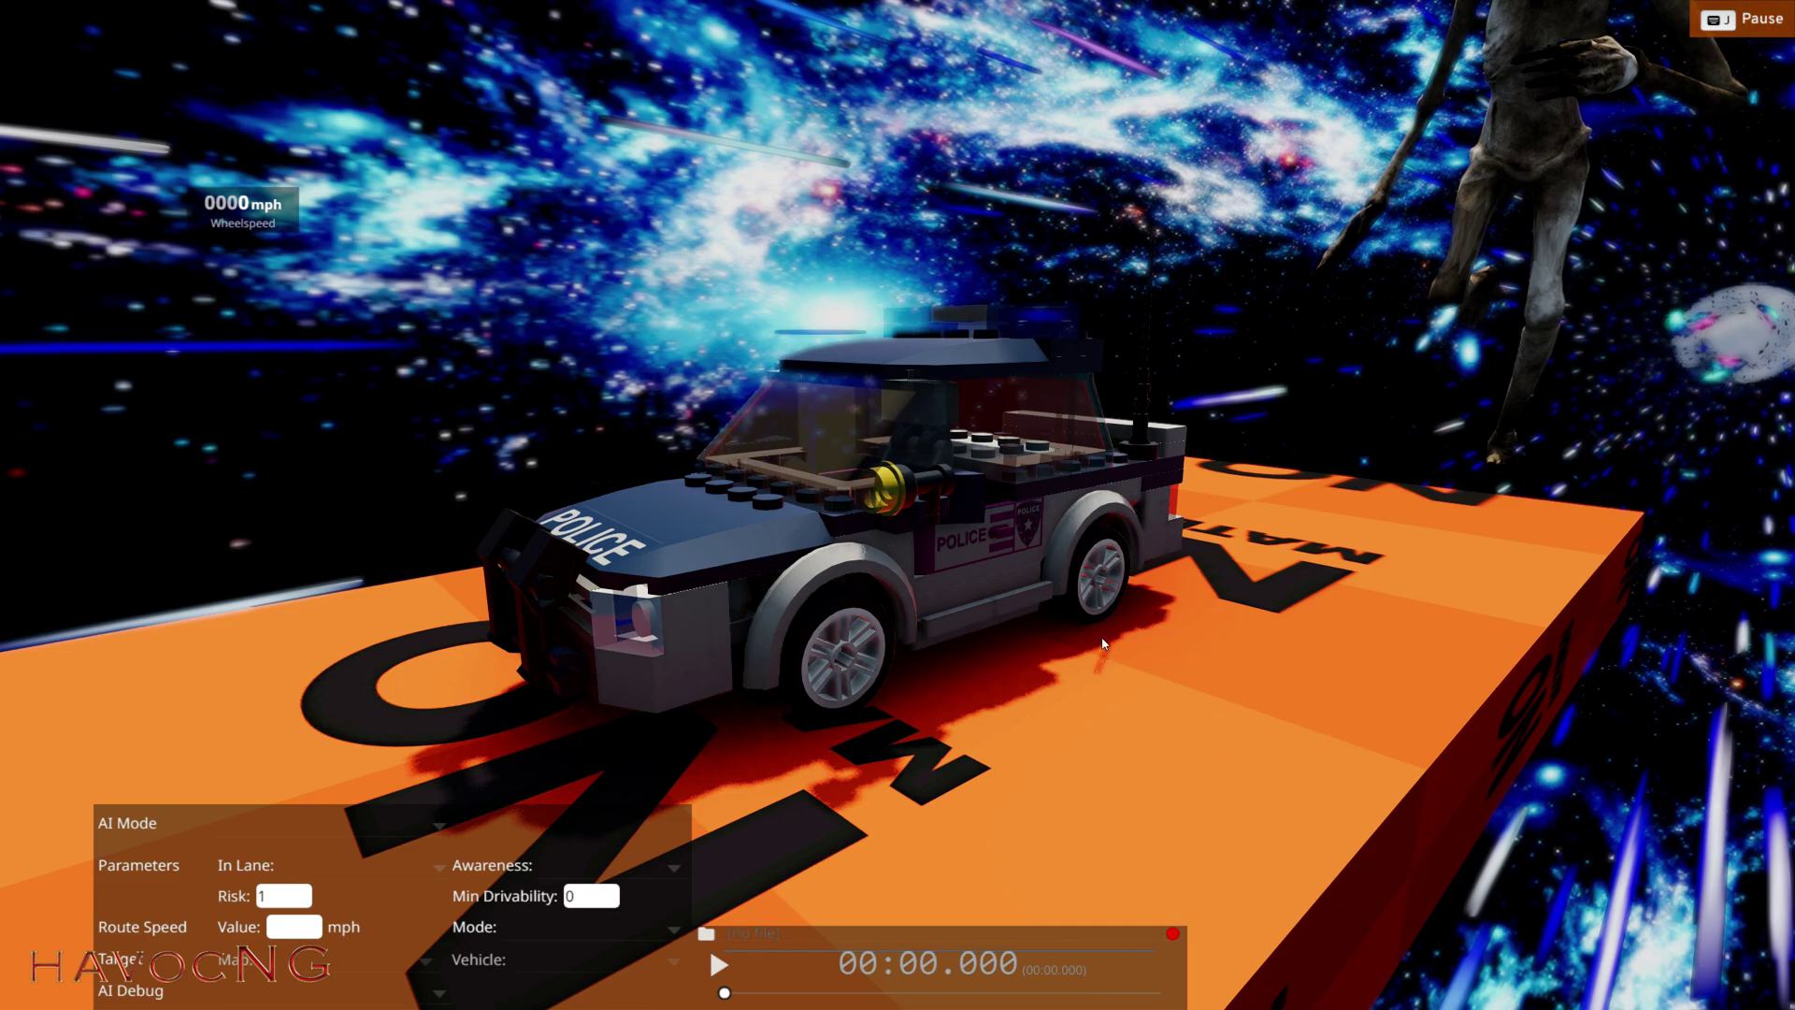
{"action": "key", "text": "Escape"}
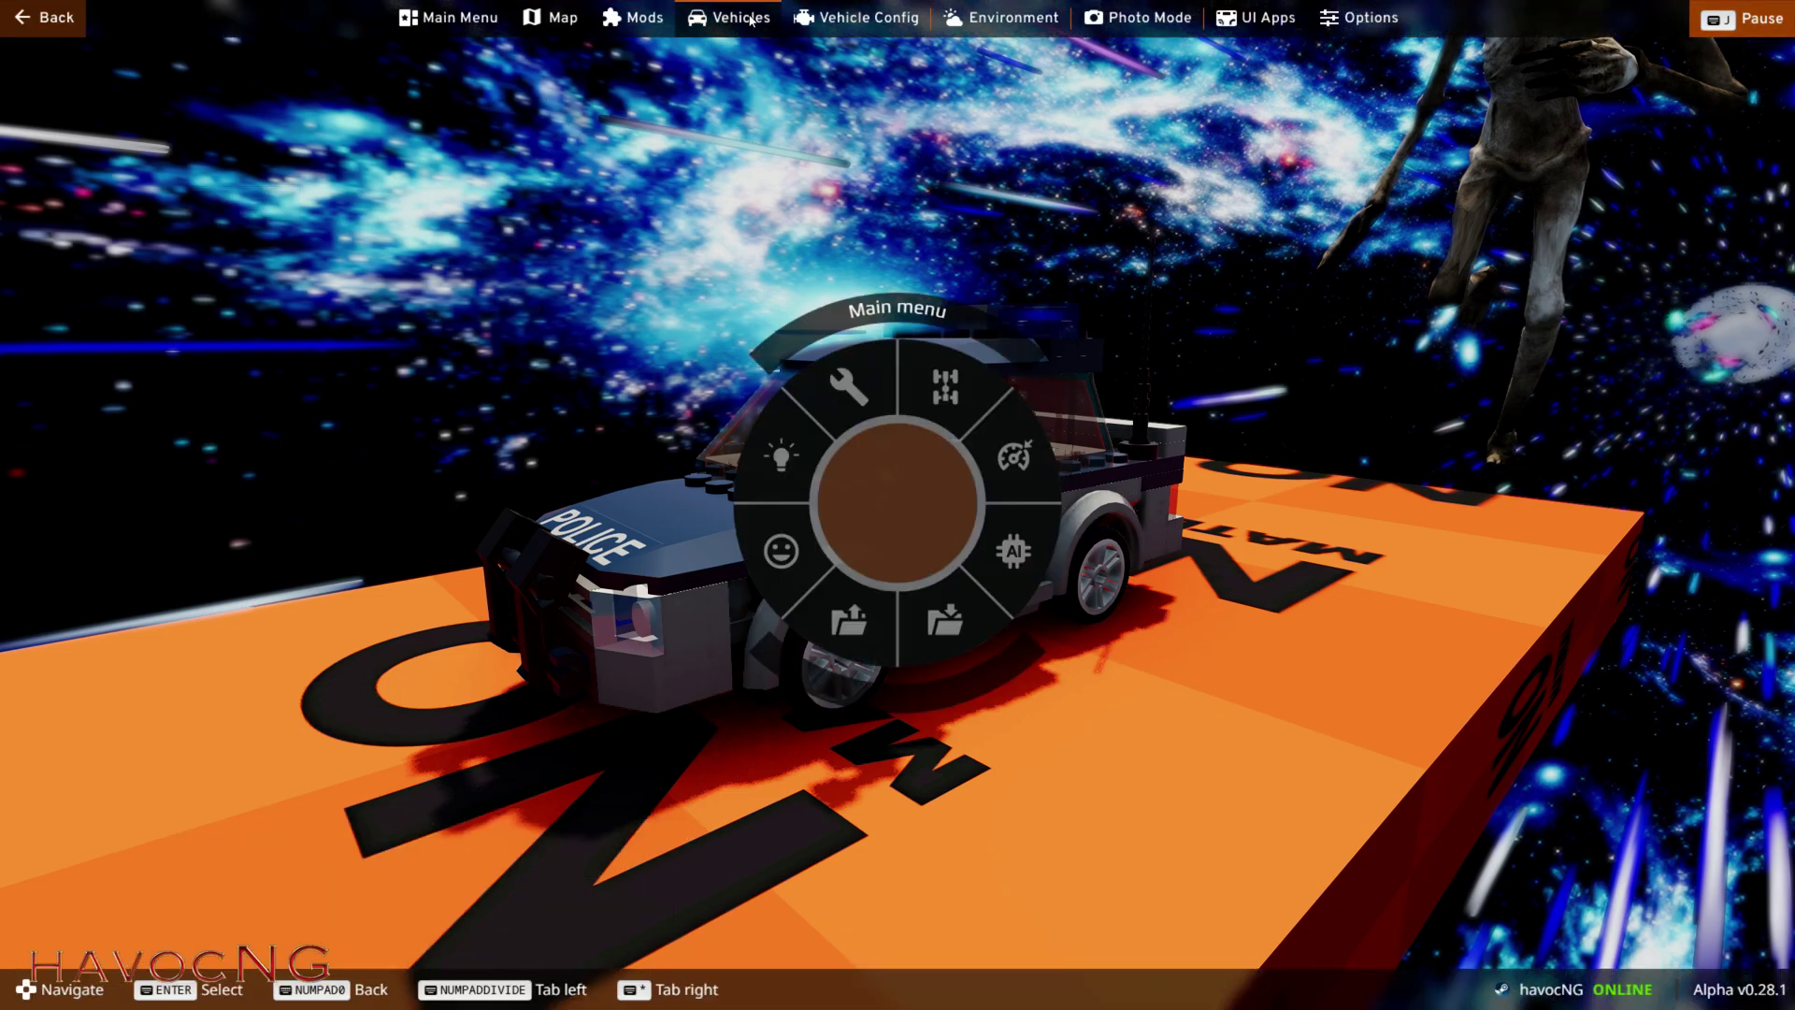
{"action": "left_click", "coordinate": [856, 18]}
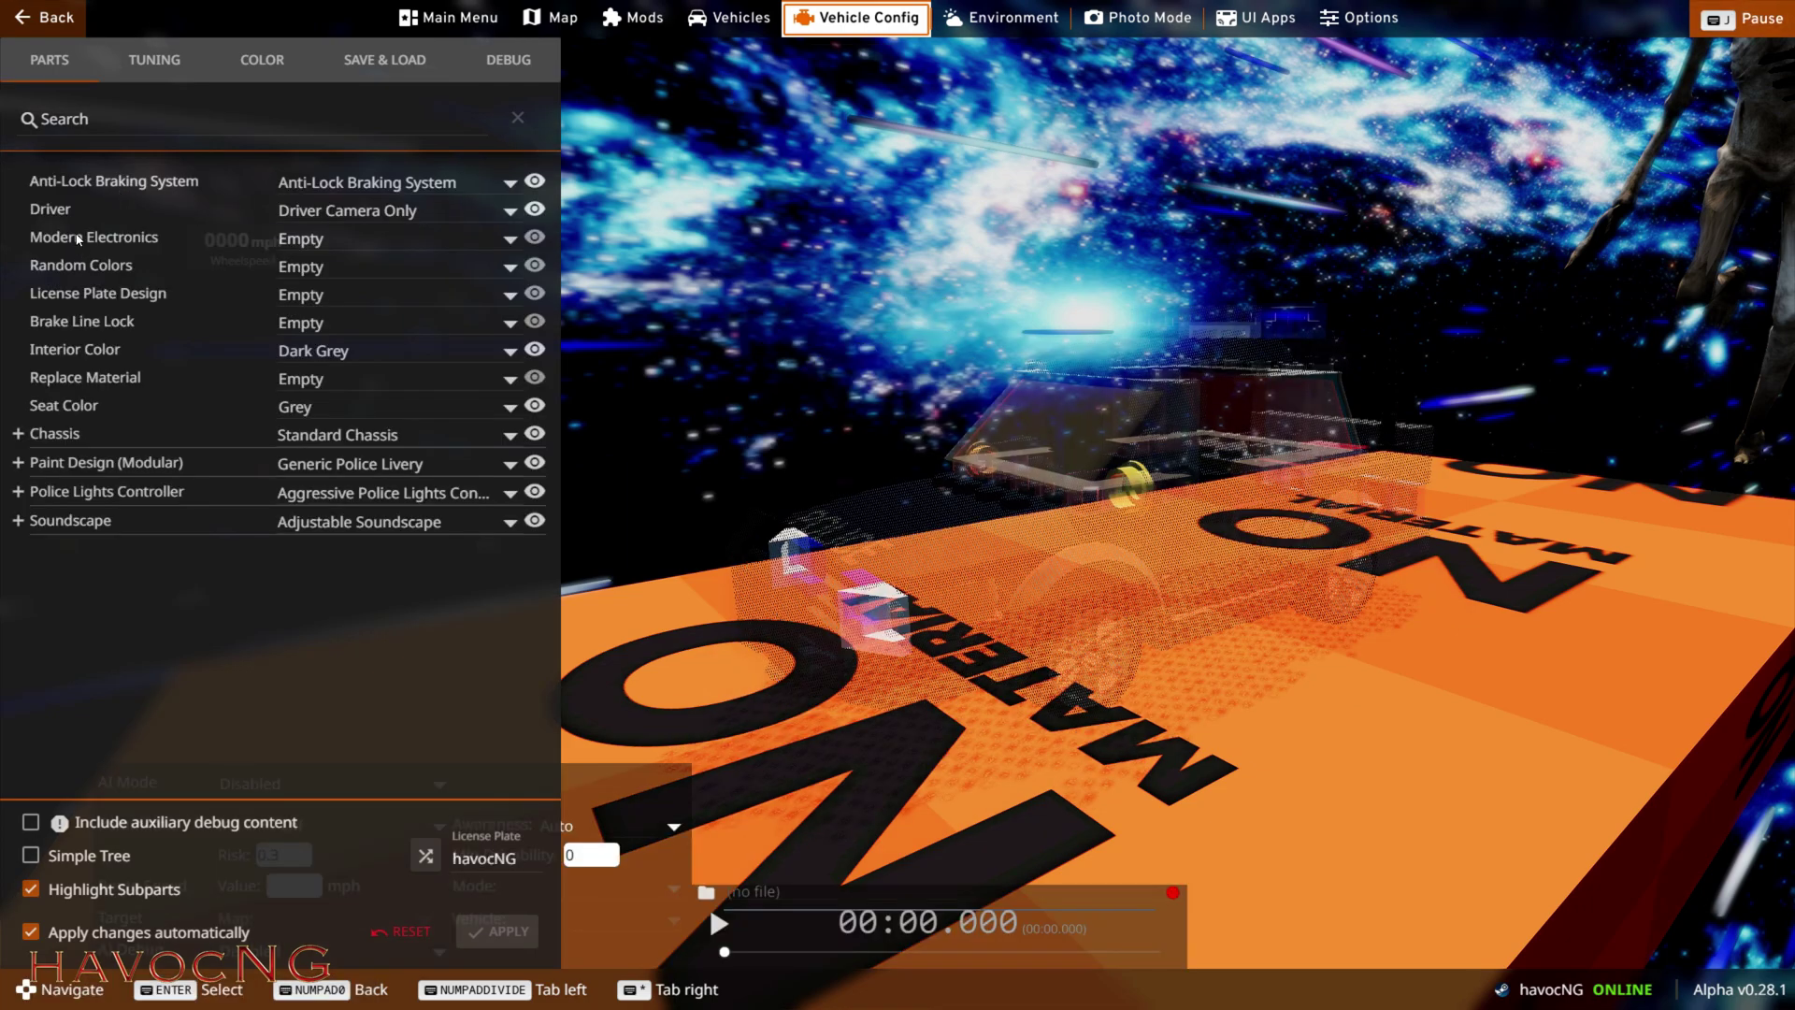
{"action": "left_click", "coordinate": [335, 217]}
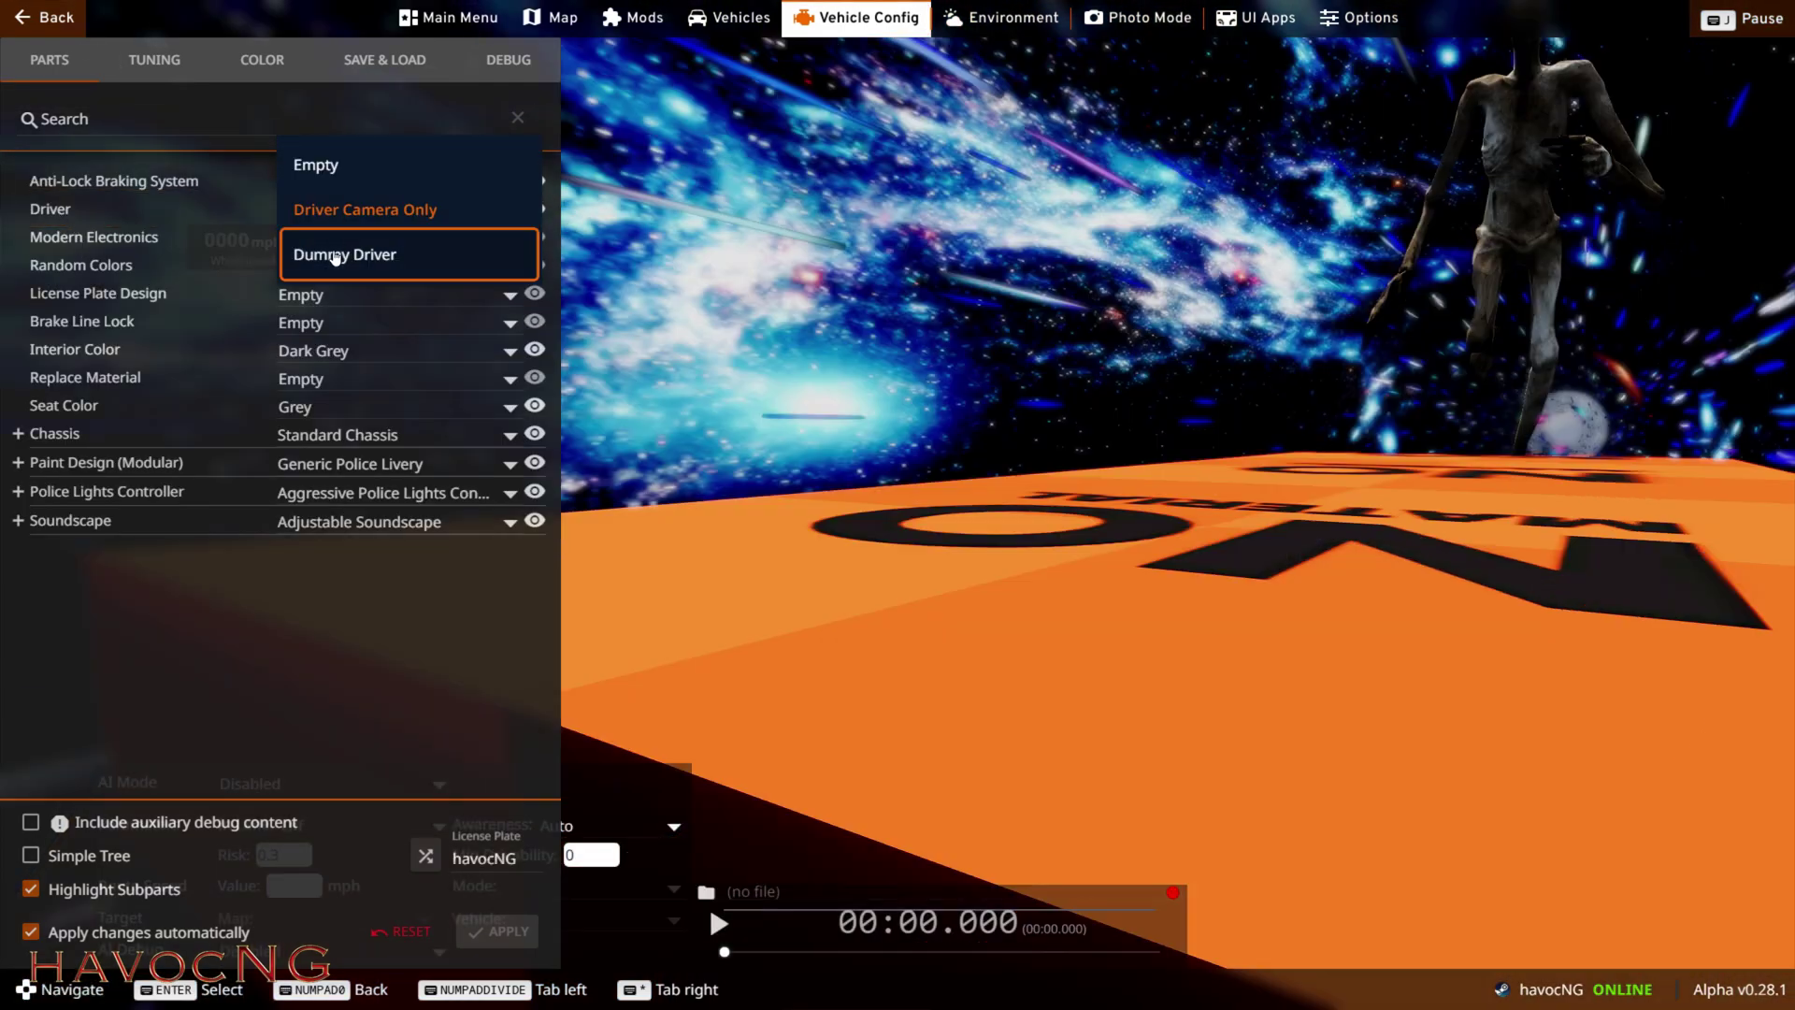
{"action": "left_click", "coordinate": [335, 255]}
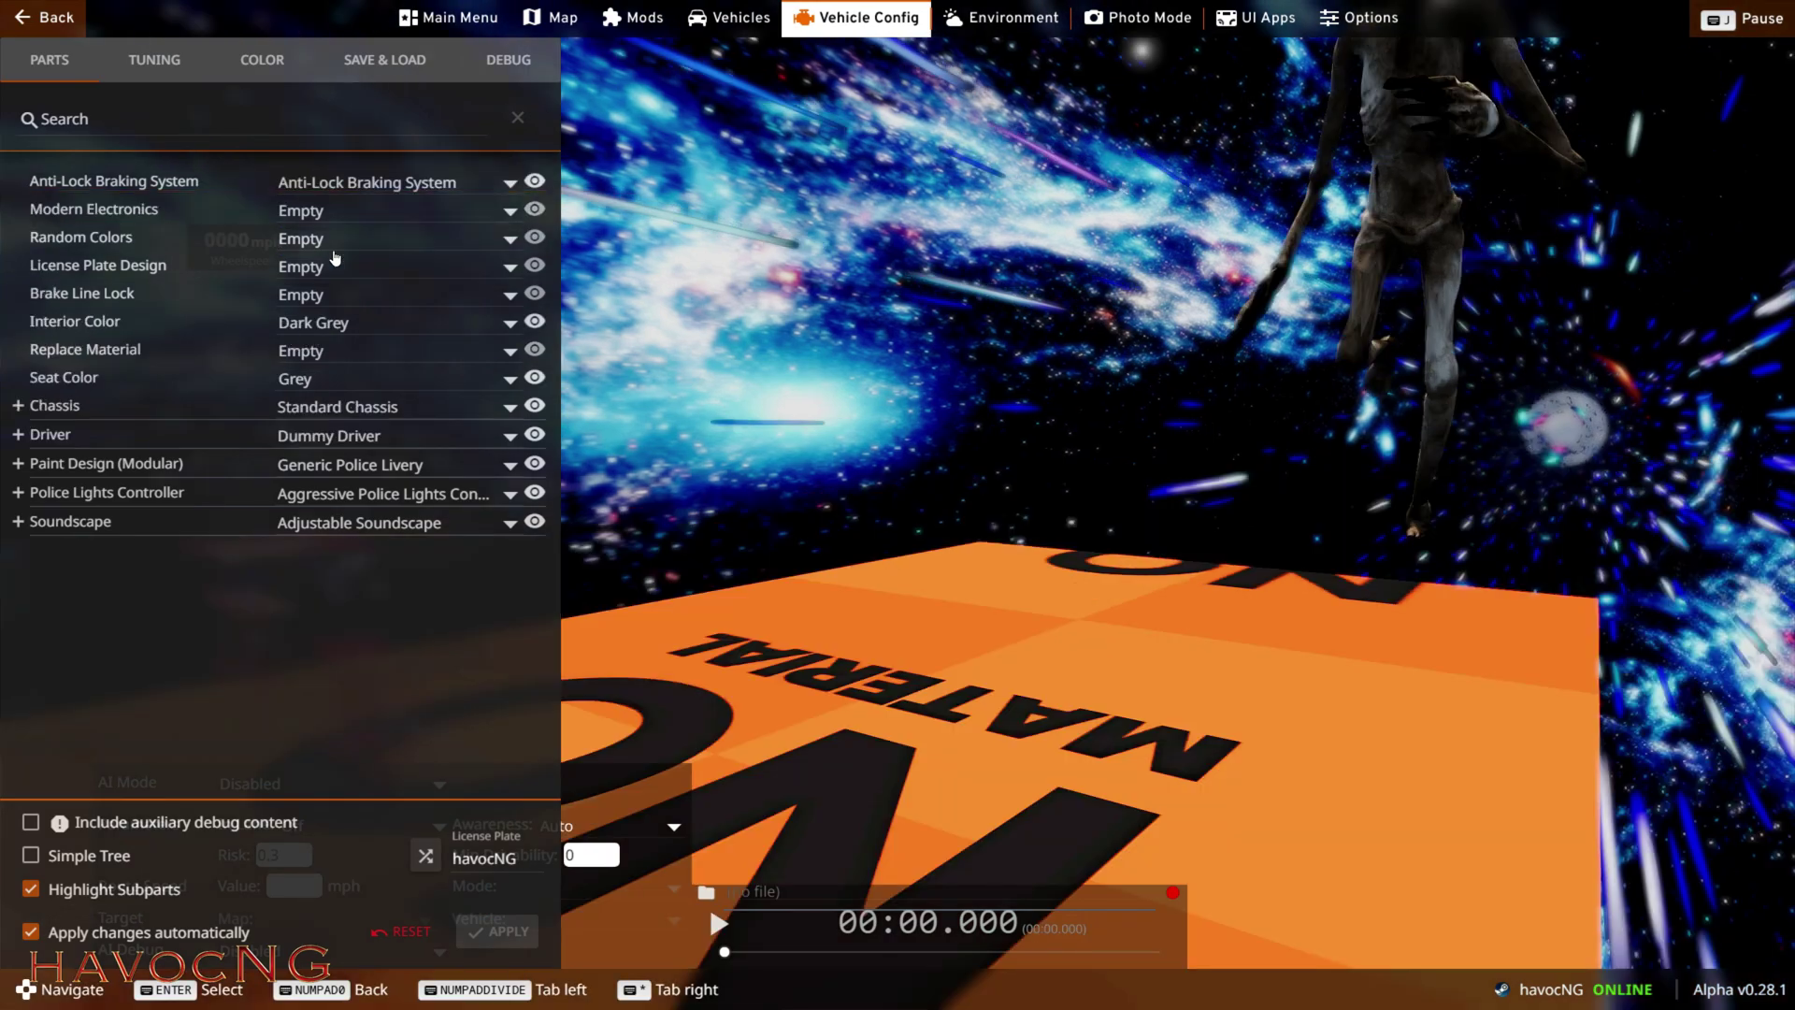
Set the dummy driver's face to Scared and close the vehicle configuration.
{"action": "left_click", "coordinate": [17, 434]}
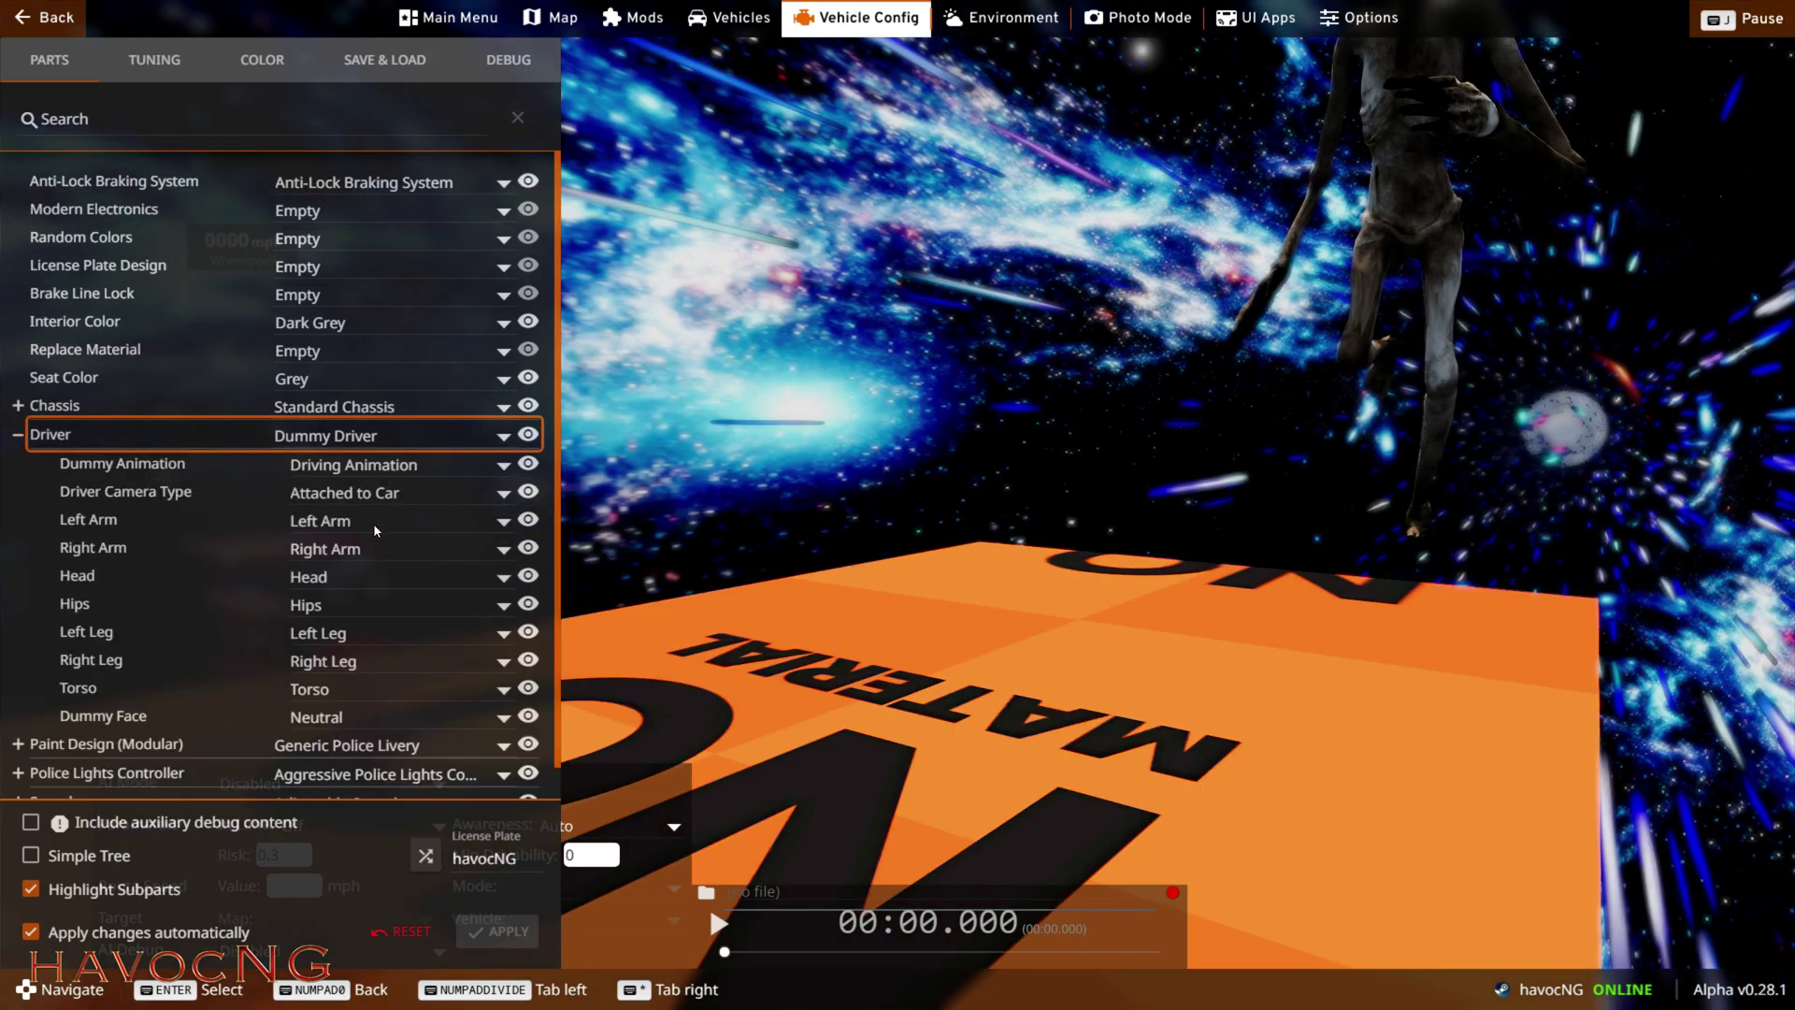
{"action": "left_click", "coordinate": [323, 718]}
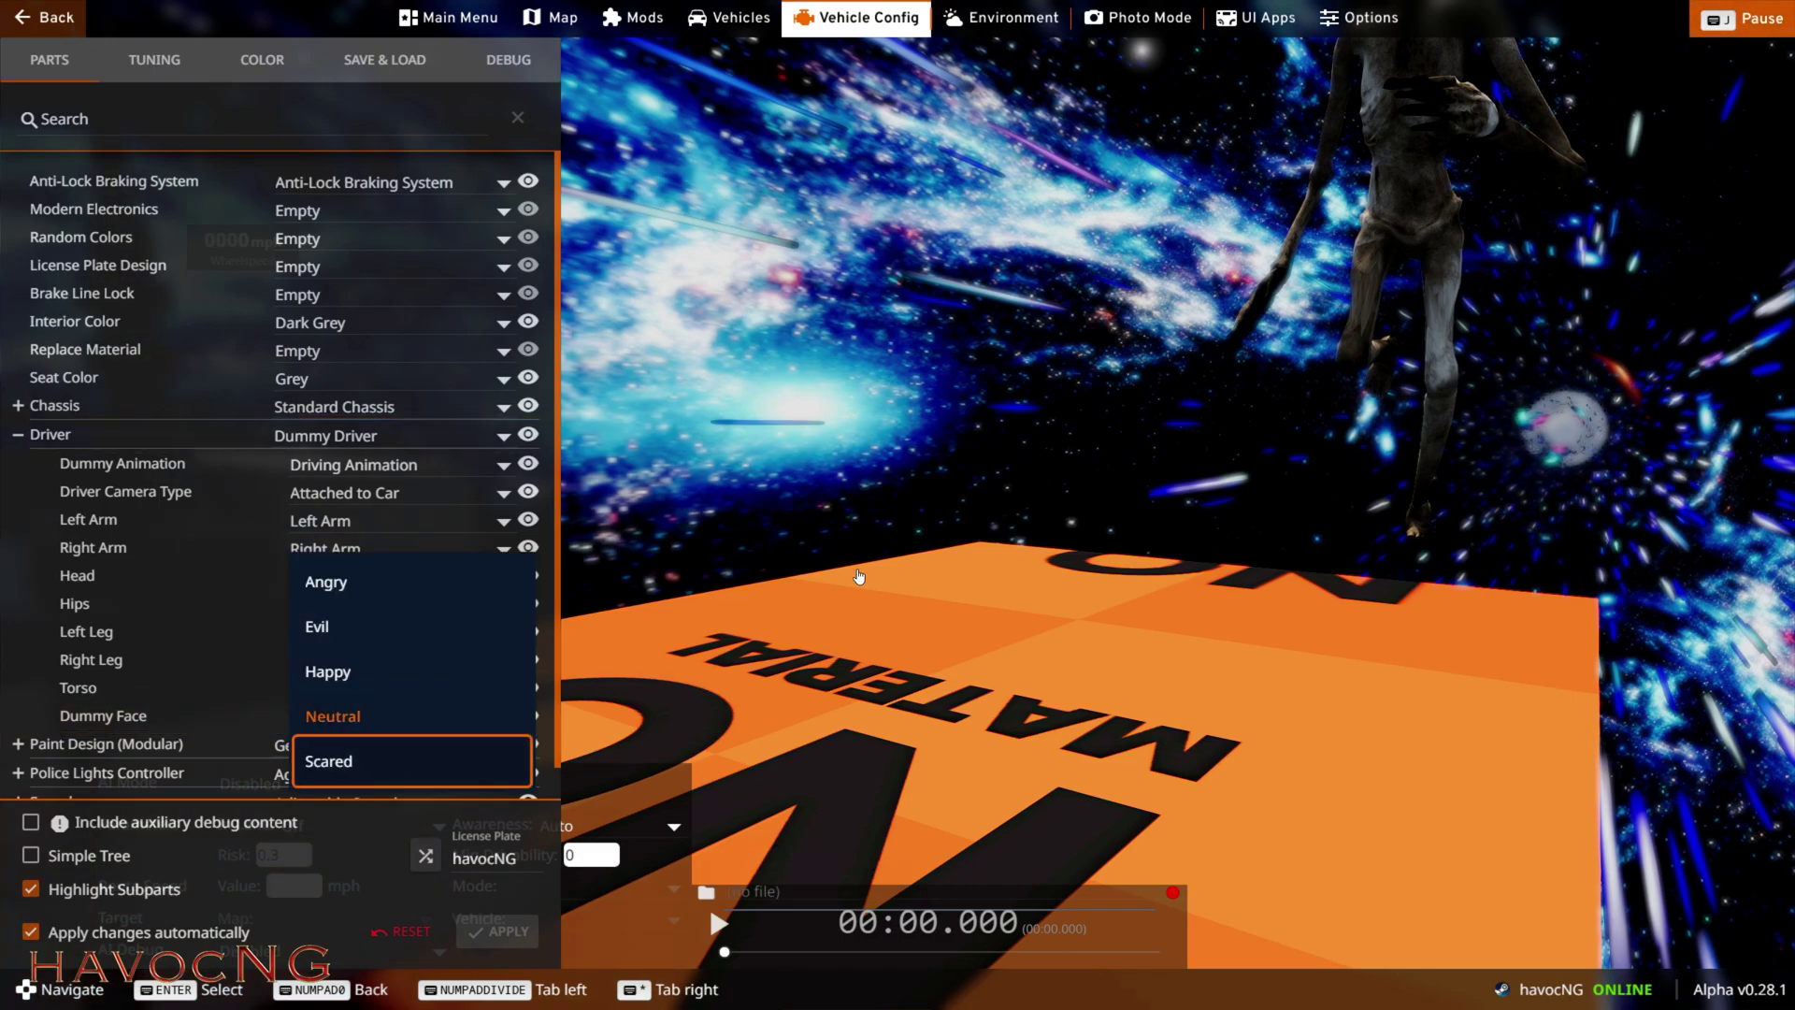
{"action": "key", "text": "Return"}
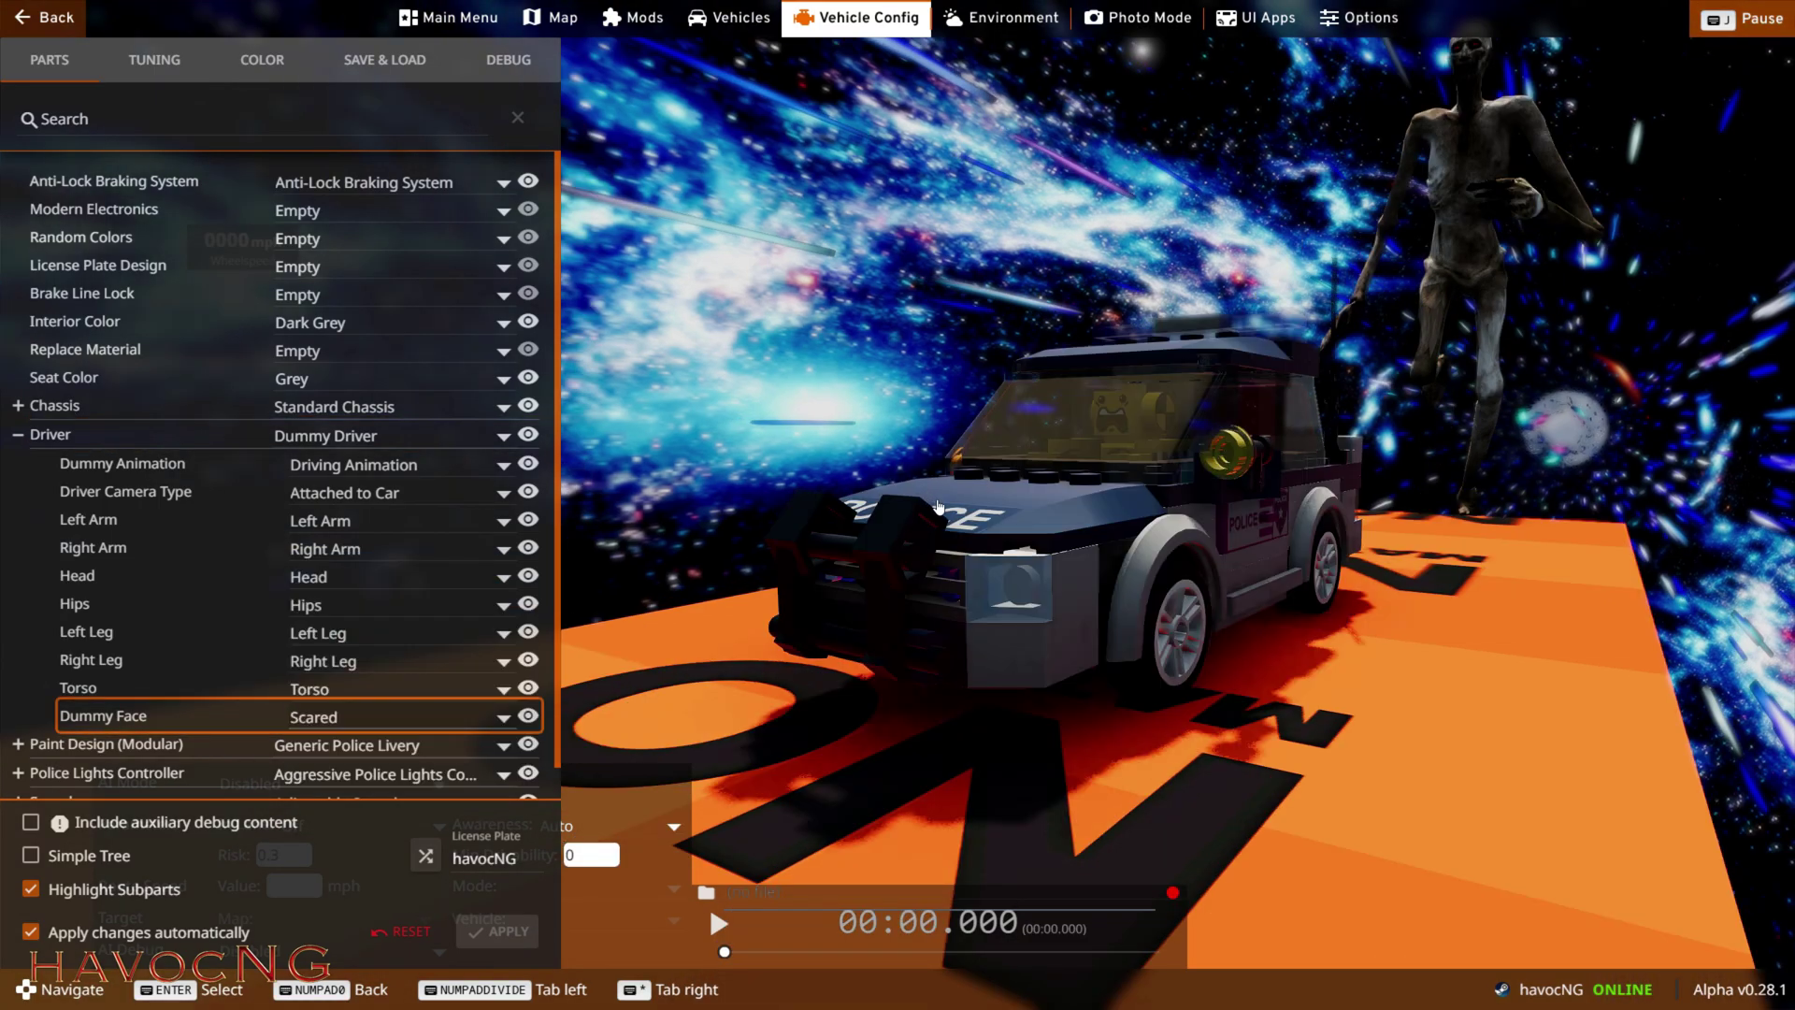
{"action": "key", "text": "Escape"}
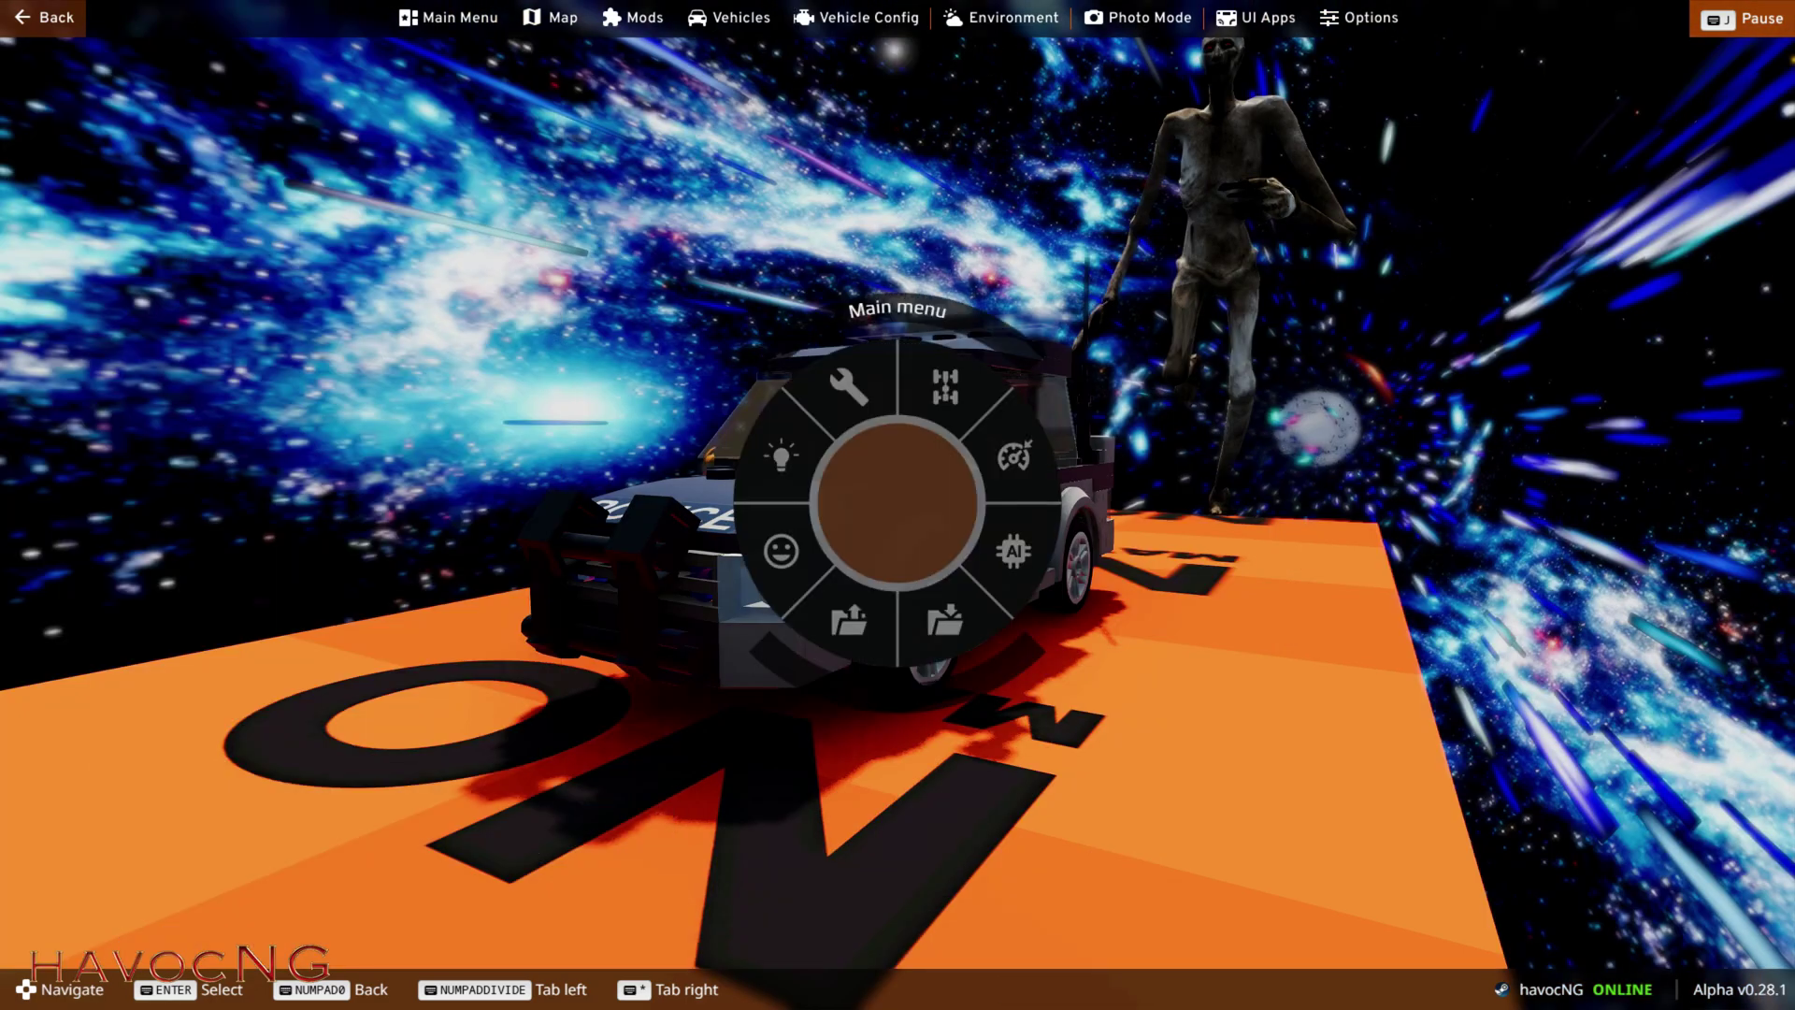
Close the radial menu, open the world editor and set the mesh road platform's top material to glass_invisible.
{"action": "key", "text": "Escape"}
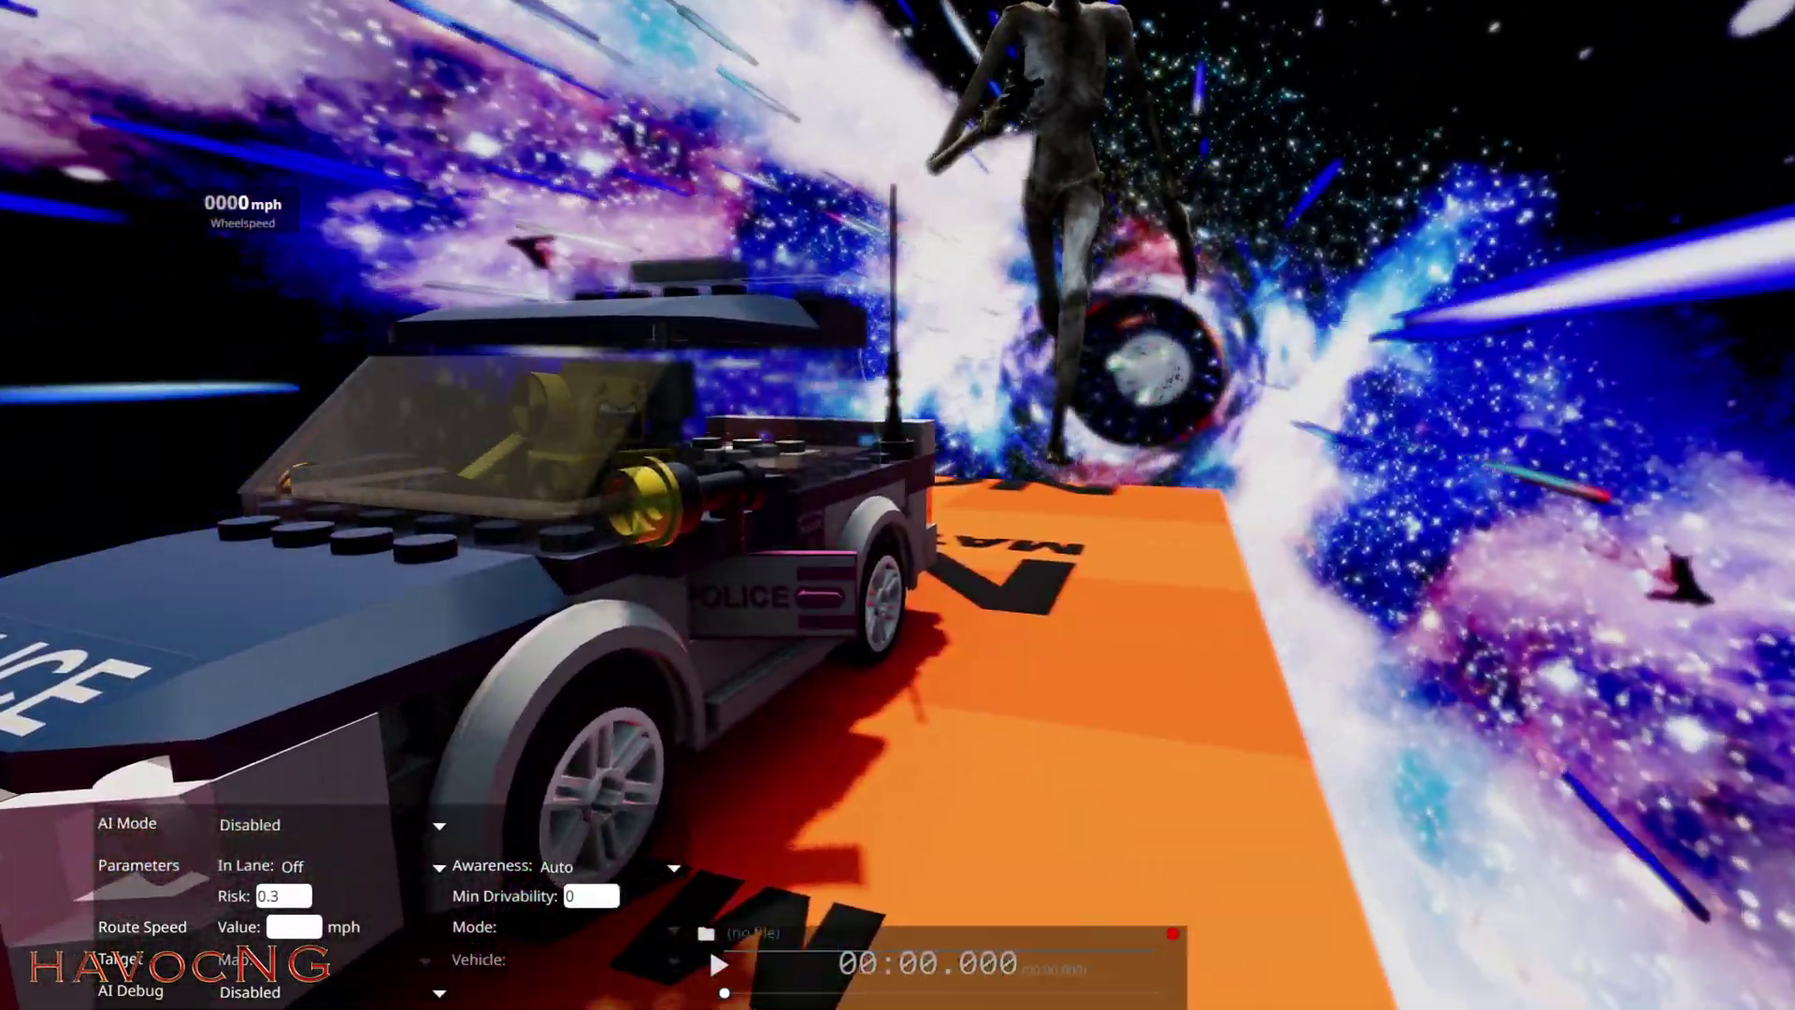
{"action": "key", "text": "F11"}
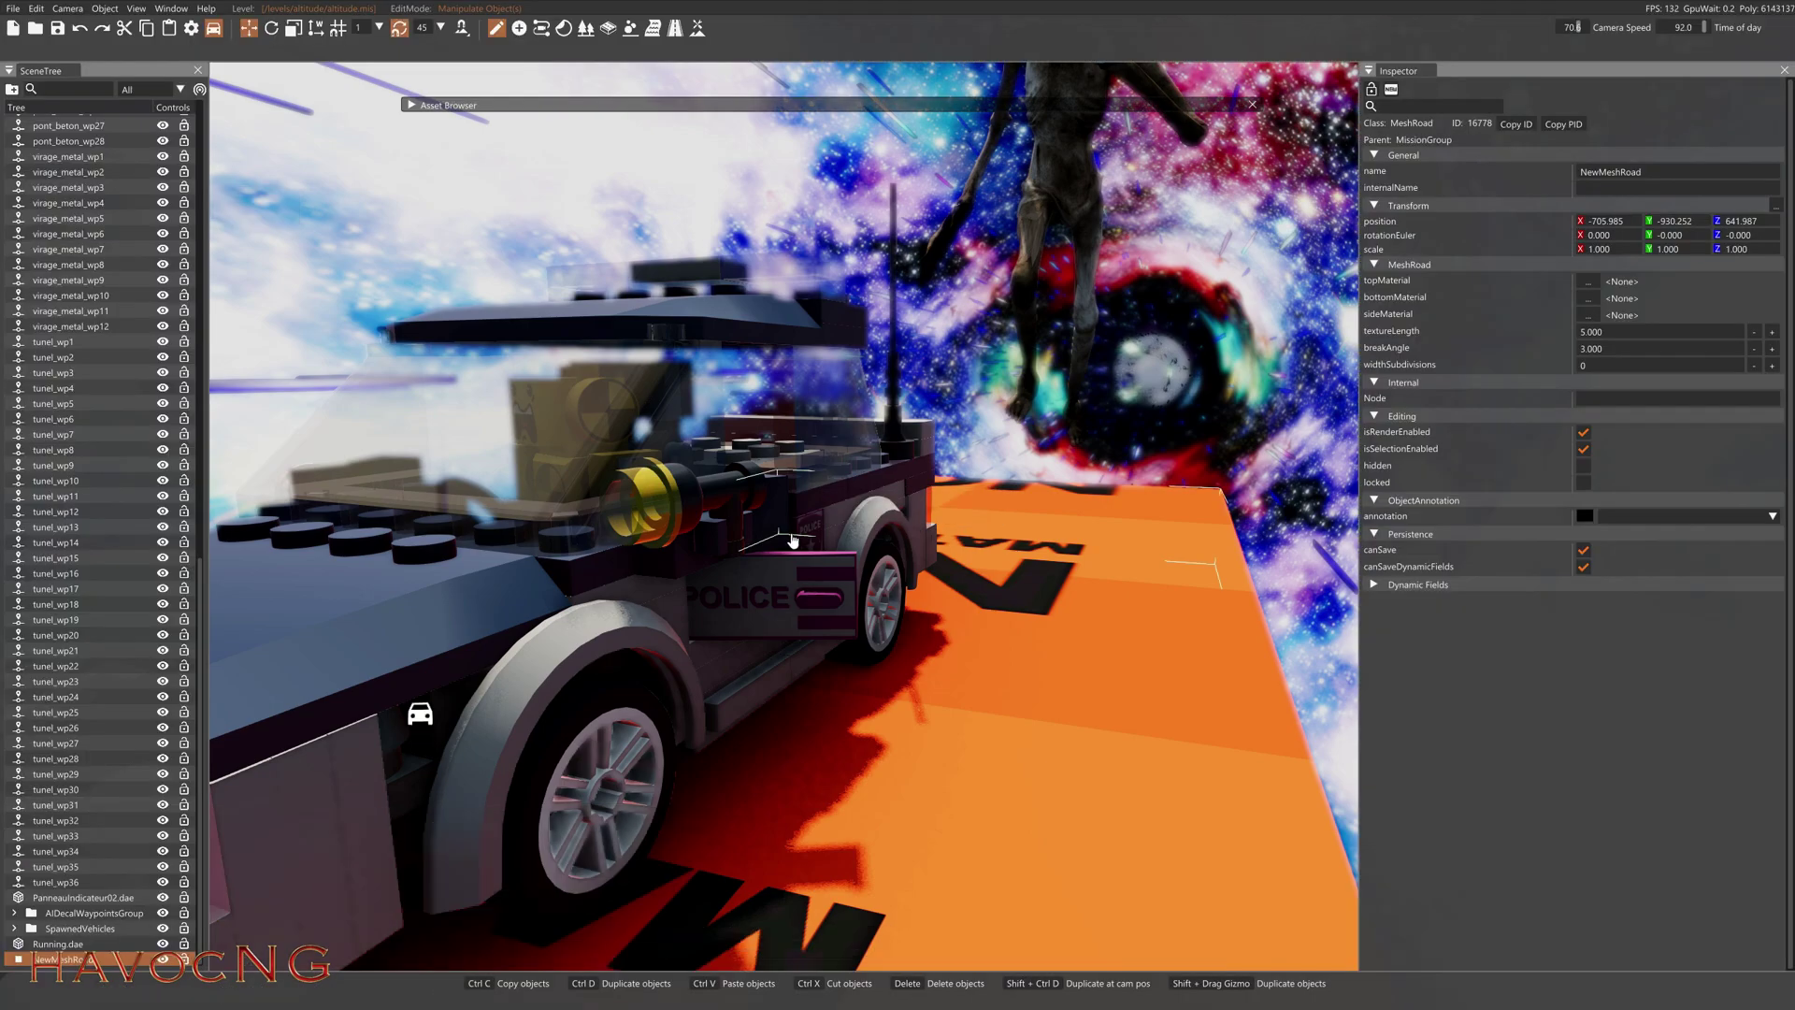
{"action": "key", "text": "d"}
{"action": "right_click_drag", "start_coordinate": [674, 393], "coordinate": [9, 400]}
{"action": "key", "text": "s"}
{"action": "key", "text": "w"}
{"action": "key", "text": "s"}
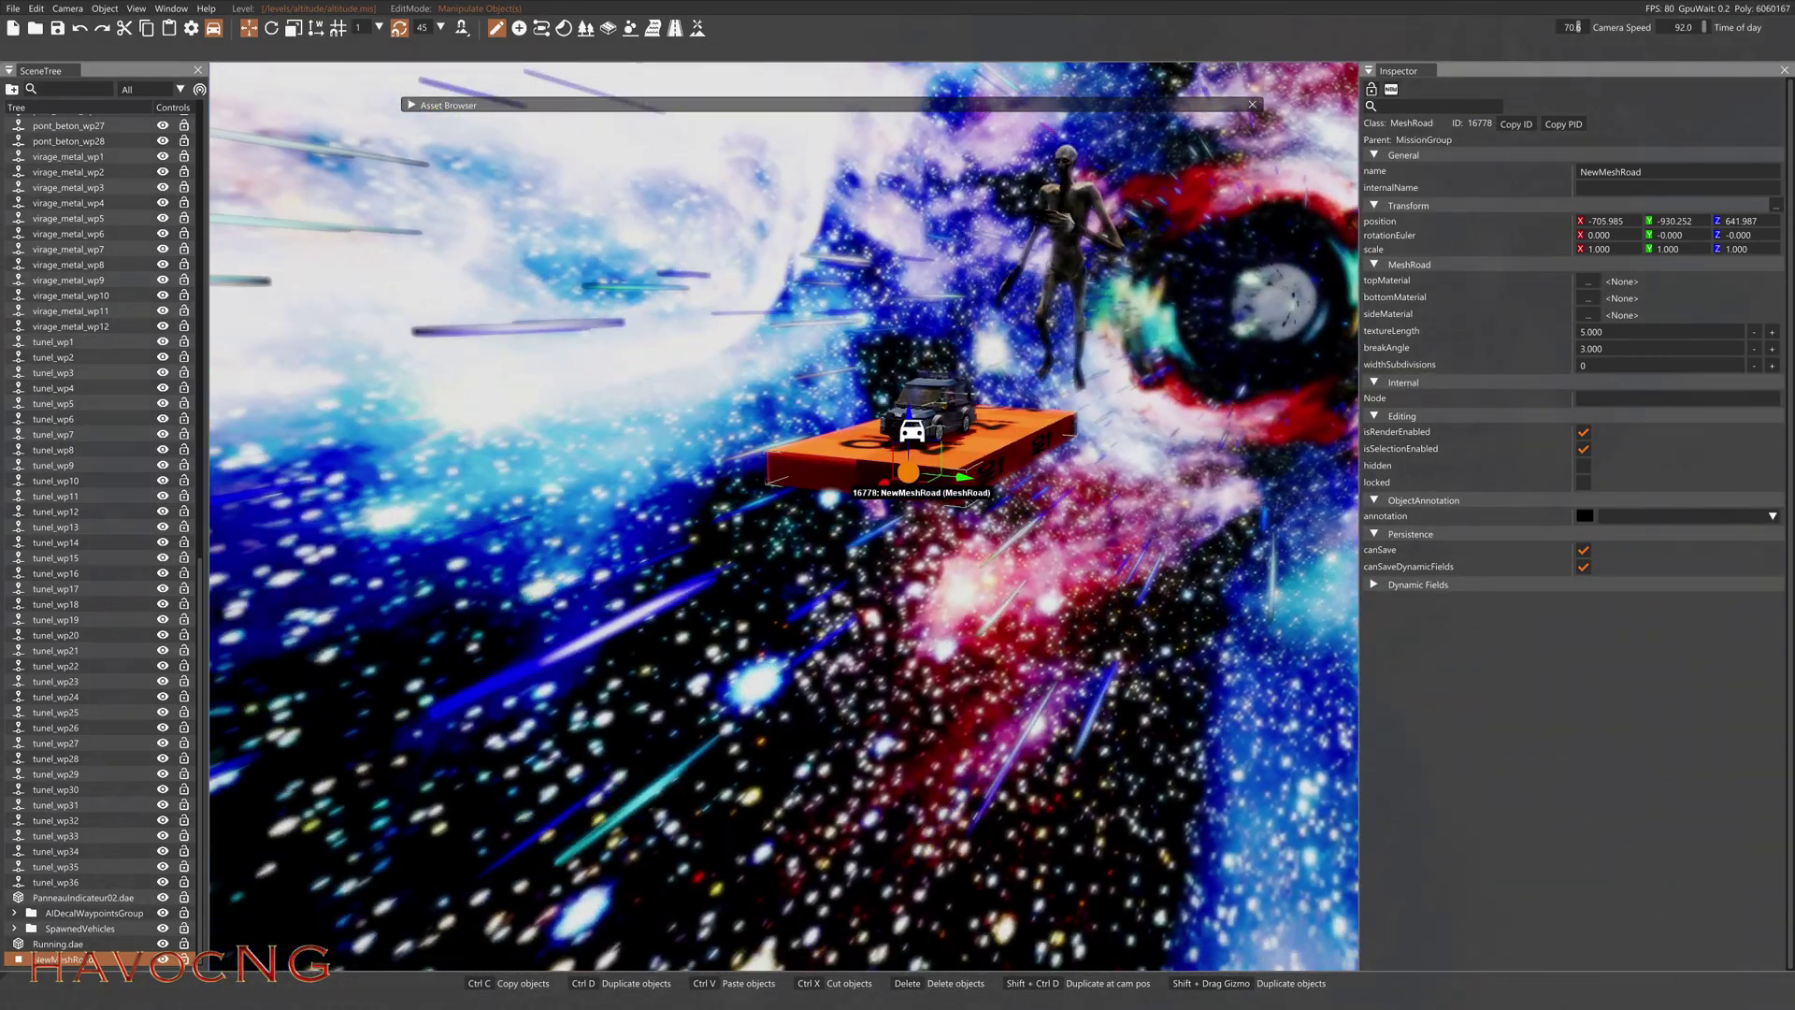
{"action": "key", "text": "w"}
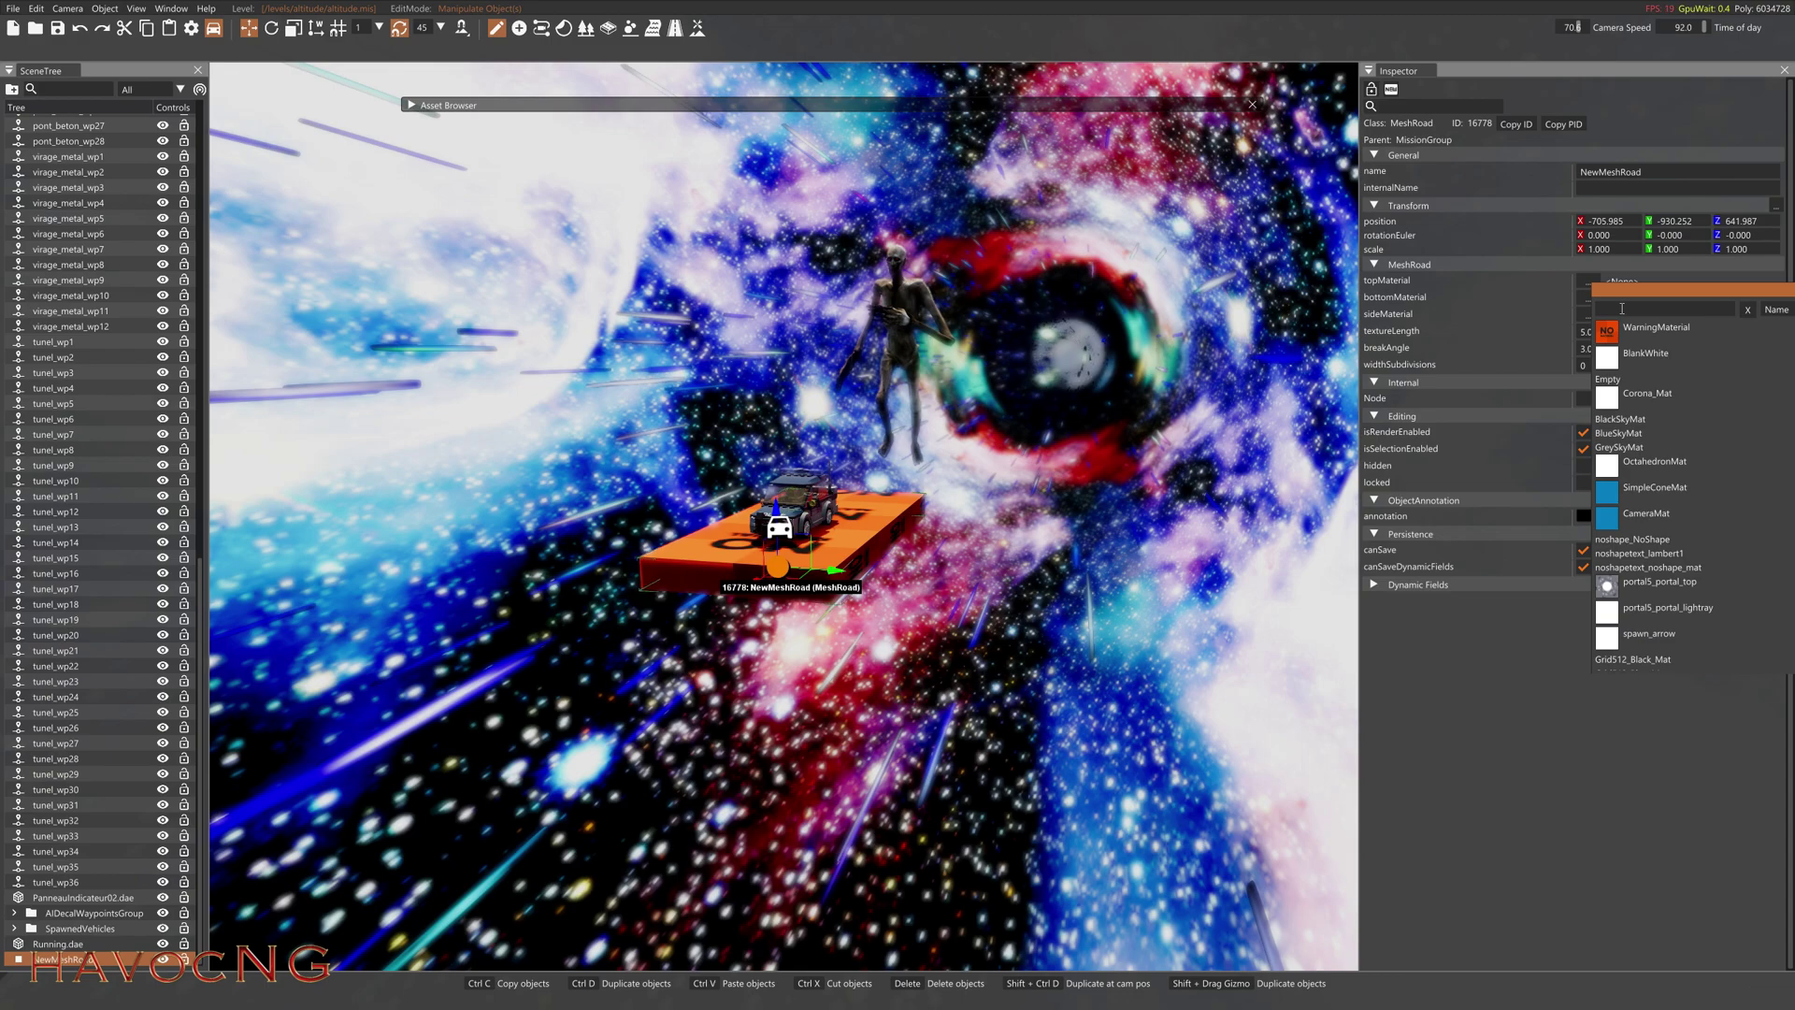
{"action": "type", "text": "l"}
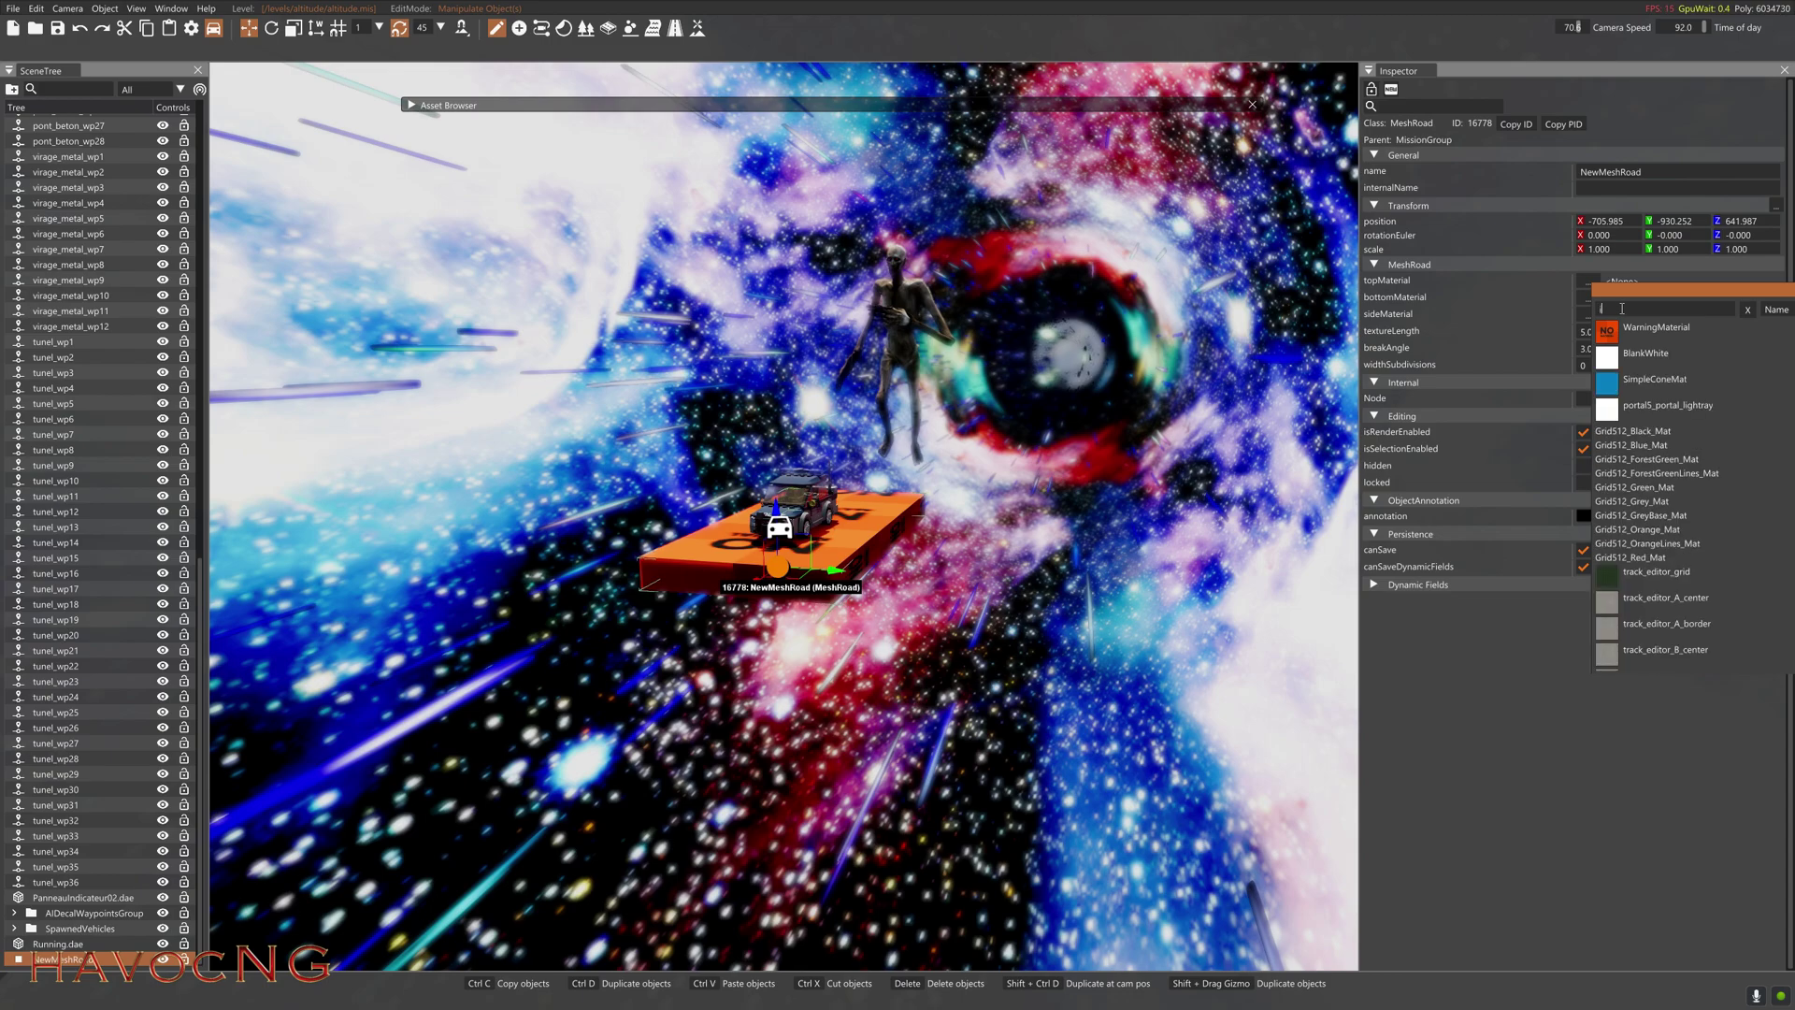
{"action": "type", "text": "nvi"}
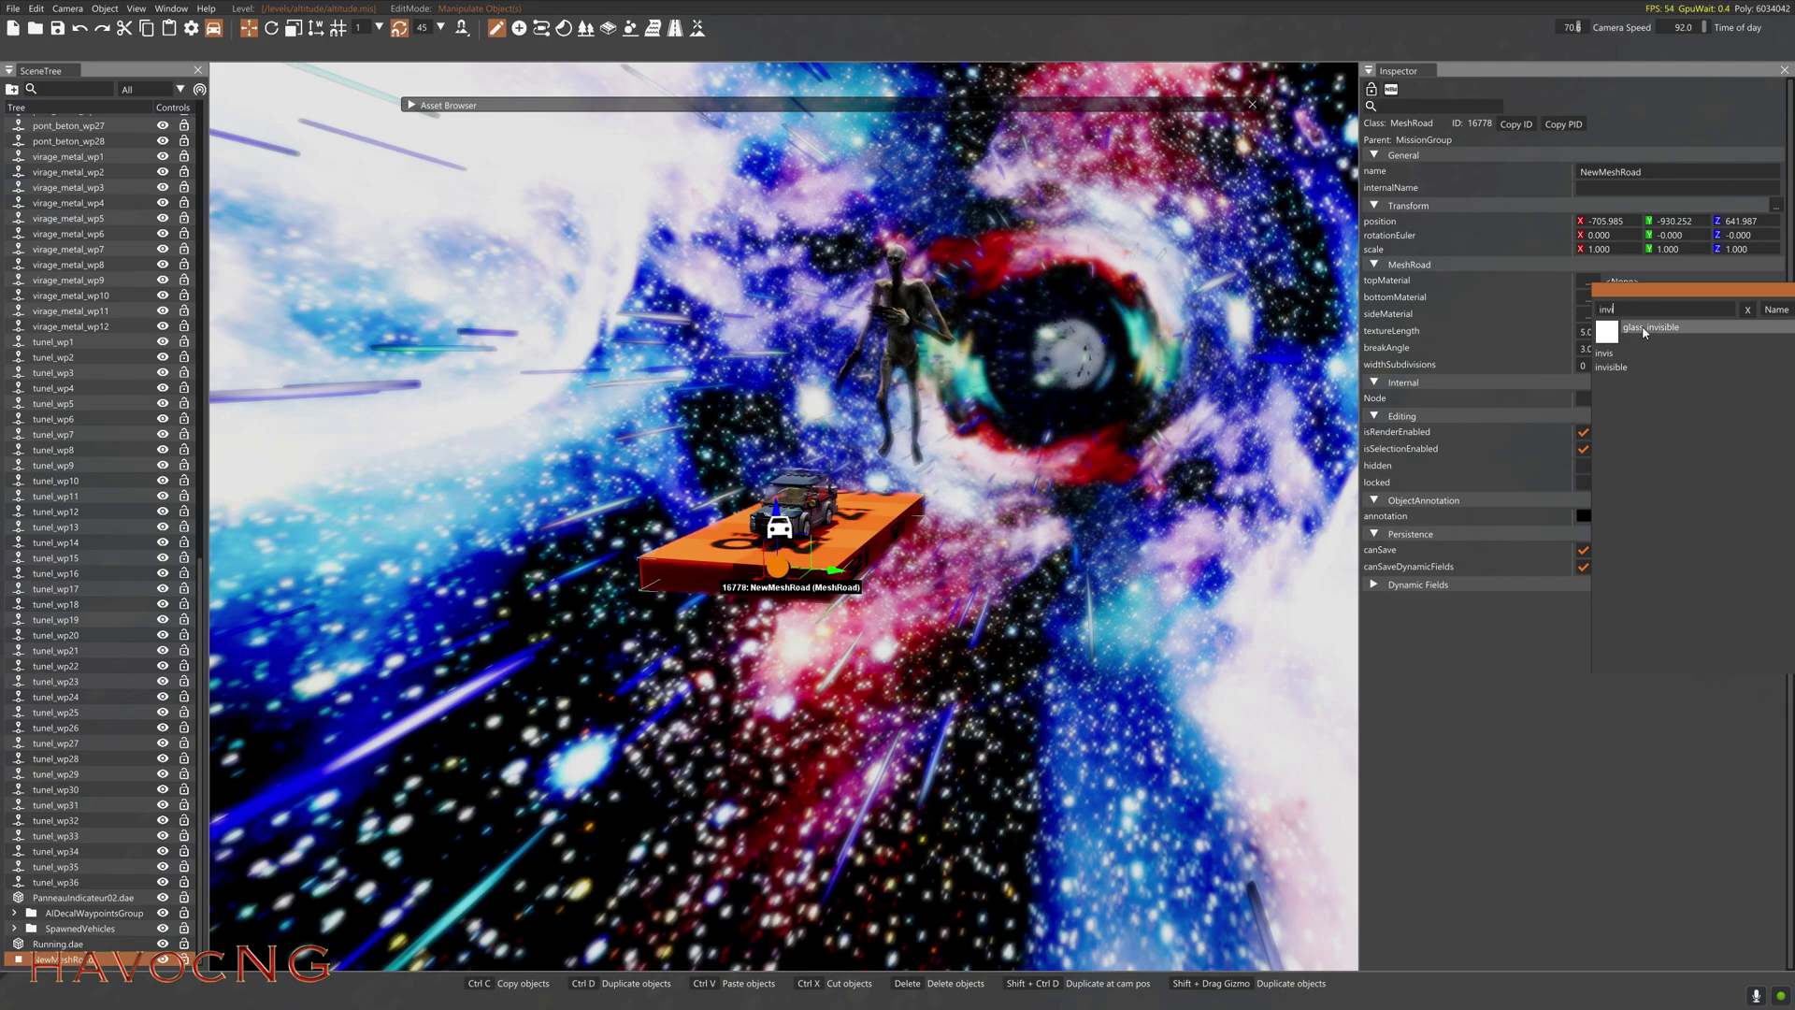
{"action": "left_click", "coordinate": [1644, 329]}
Assign the glass_invisible material to the mesh road's bottom and side surfaces as well.
{"action": "left_click", "coordinate": [1589, 298]}
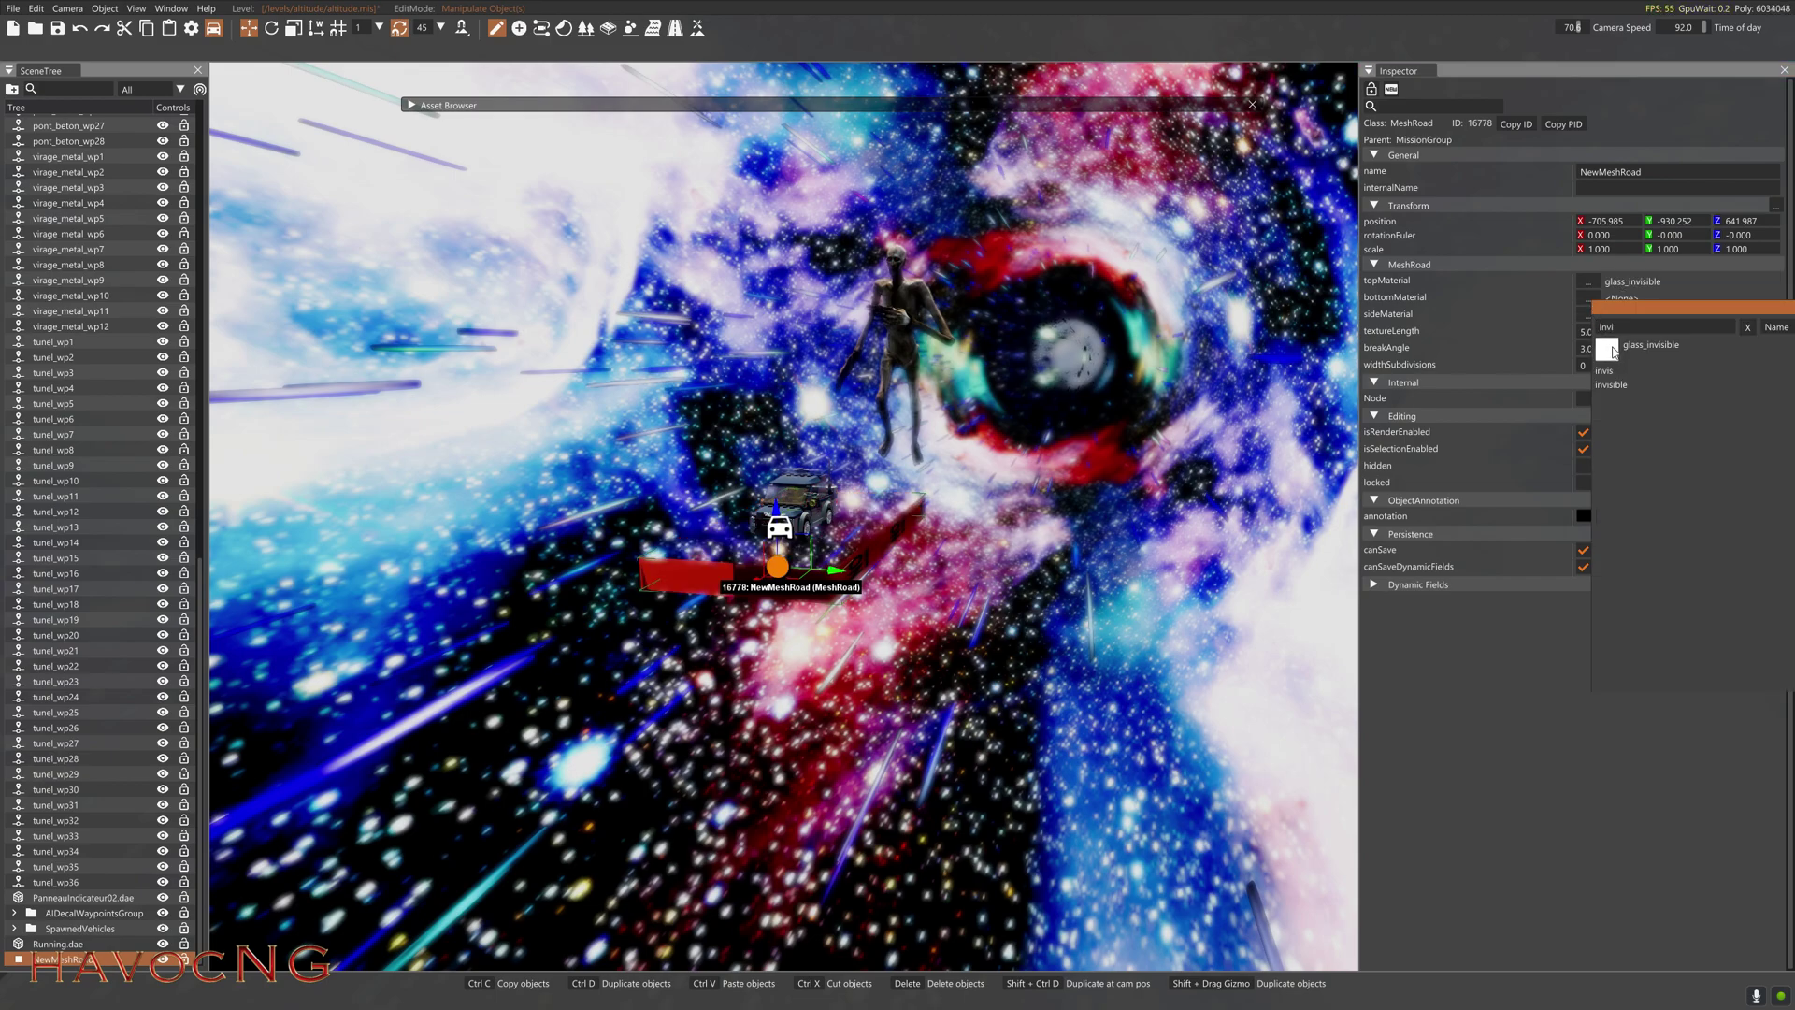
{"action": "left_click", "coordinate": [1642, 346]}
{"action": "left_click", "coordinate": [1589, 315]}
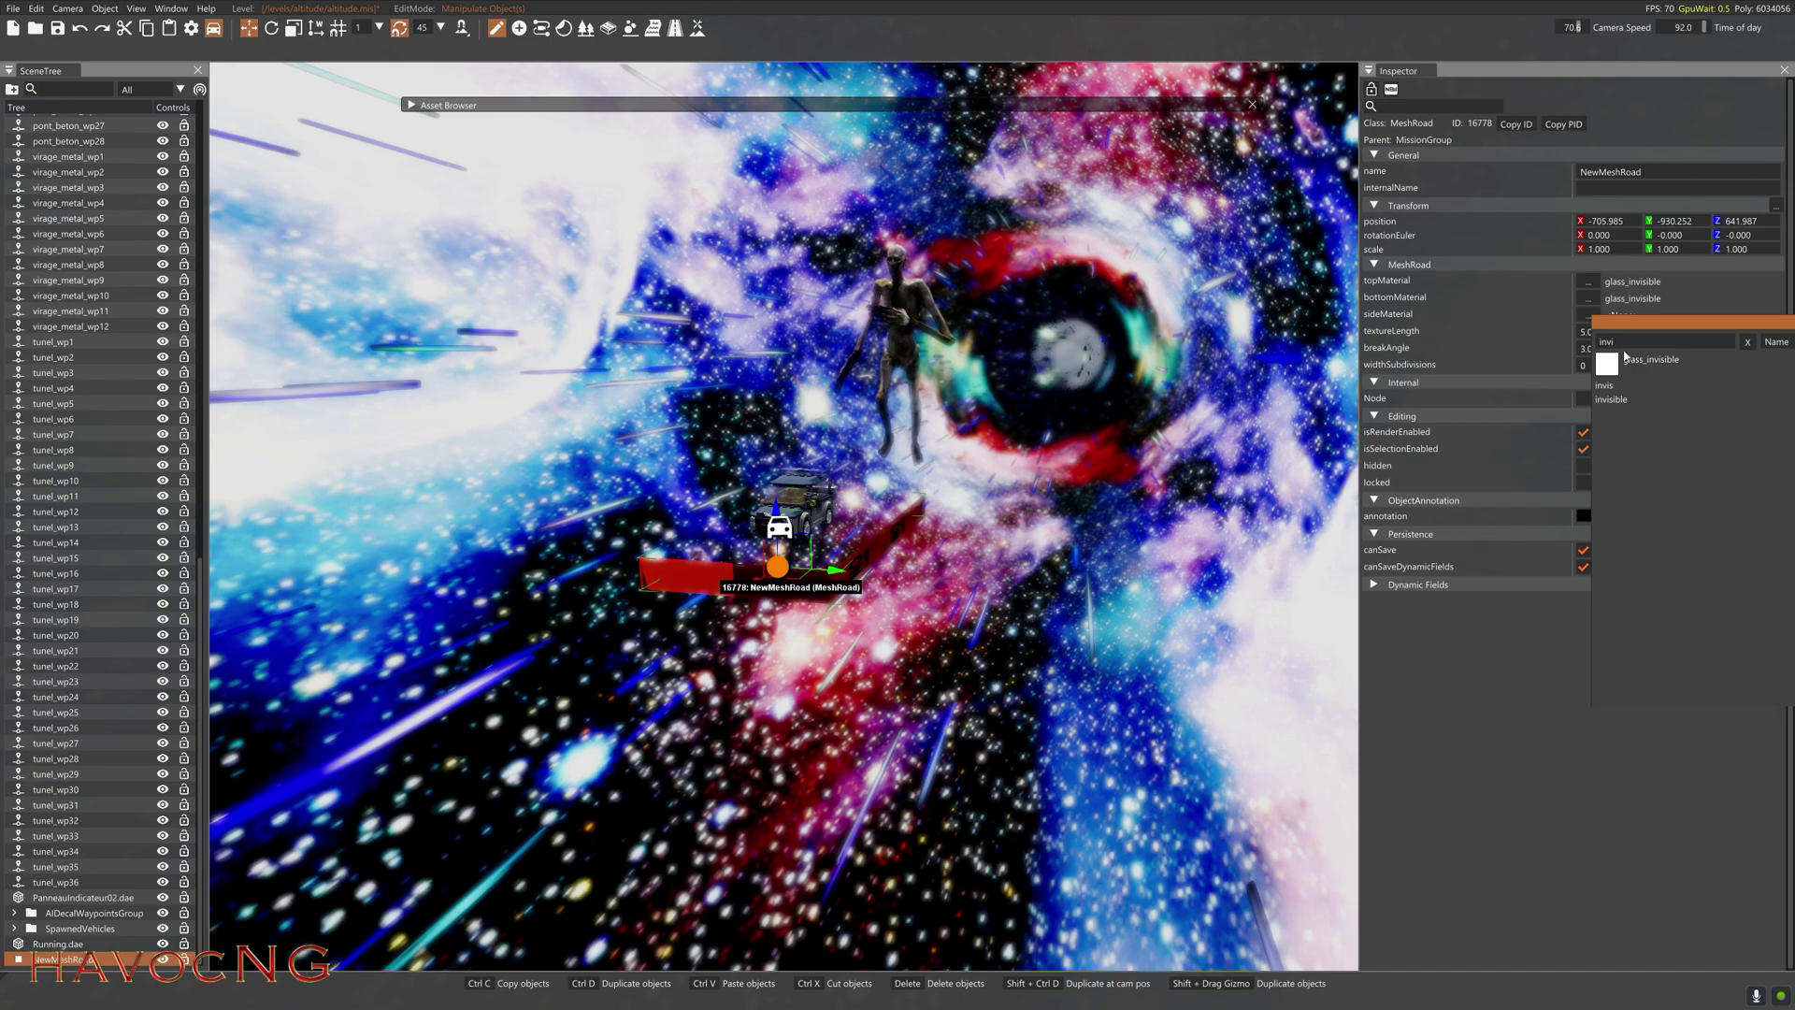
{"action": "left_click", "coordinate": [1644, 365]}
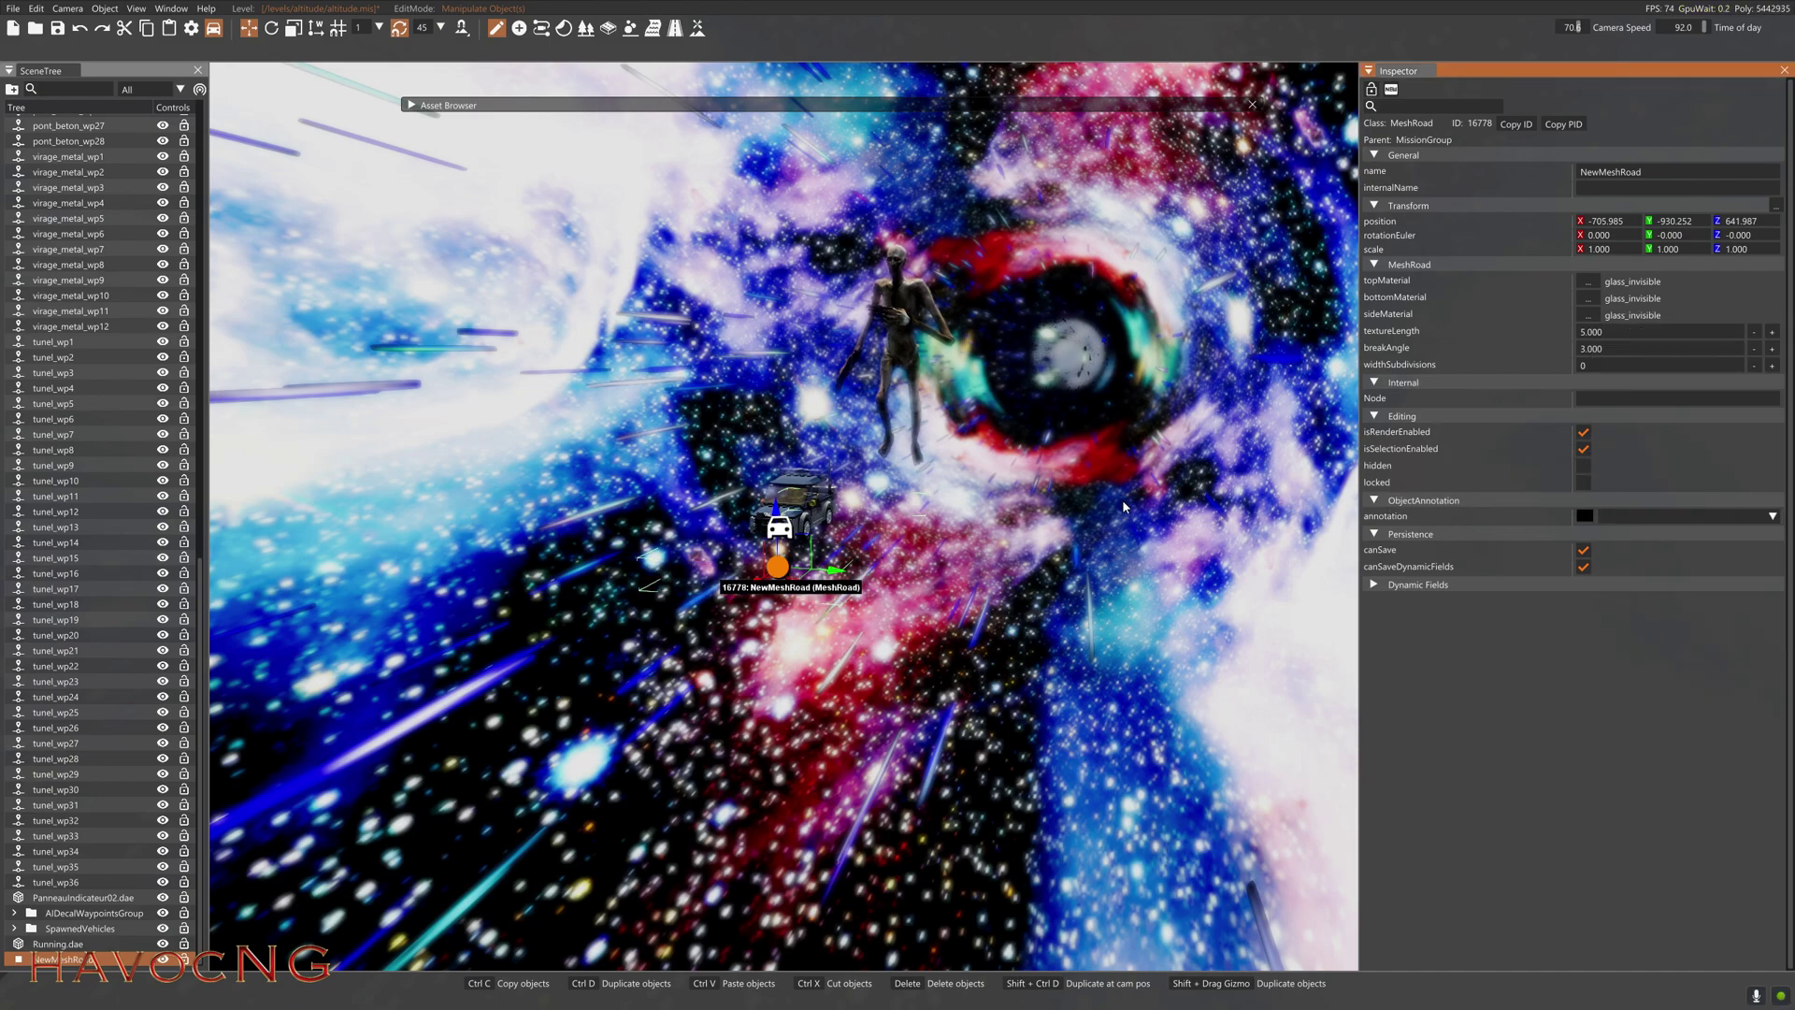
Leave the world editor and pause the simulation with the police car in front of the SCP-096 model.
{"action": "key", "text": "F11"}
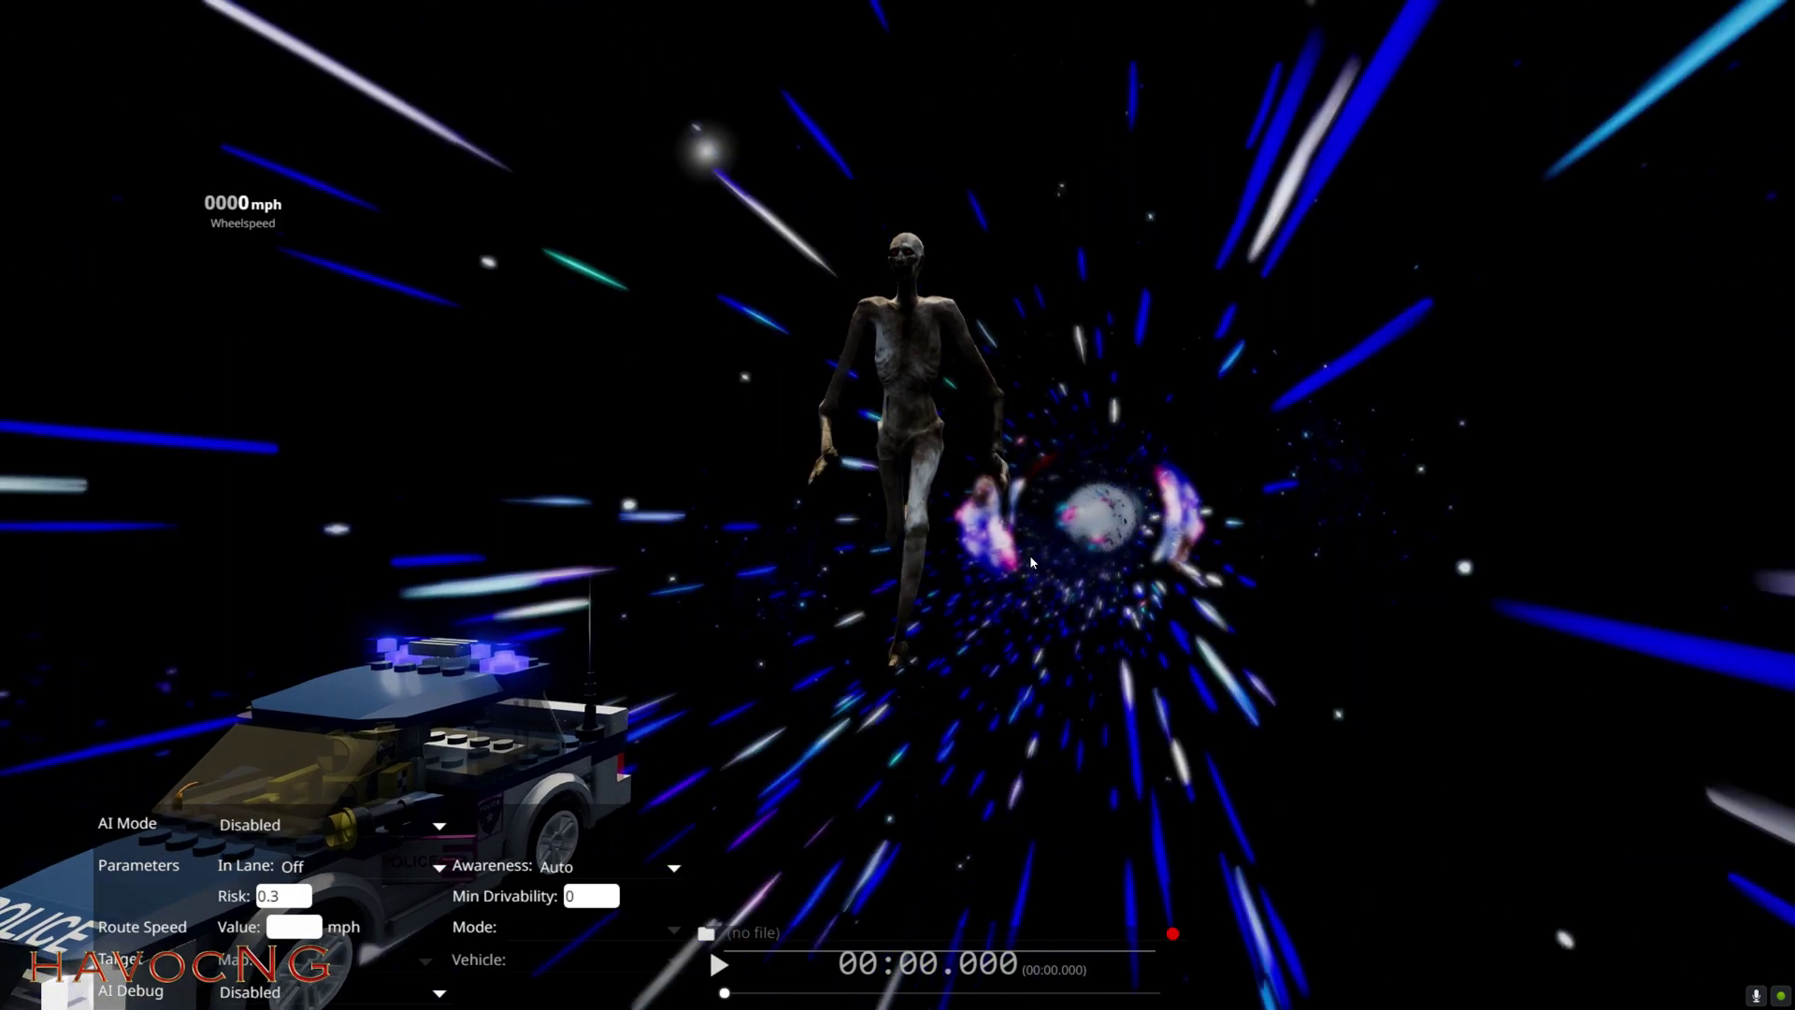
{"action": "key", "text": "j"}
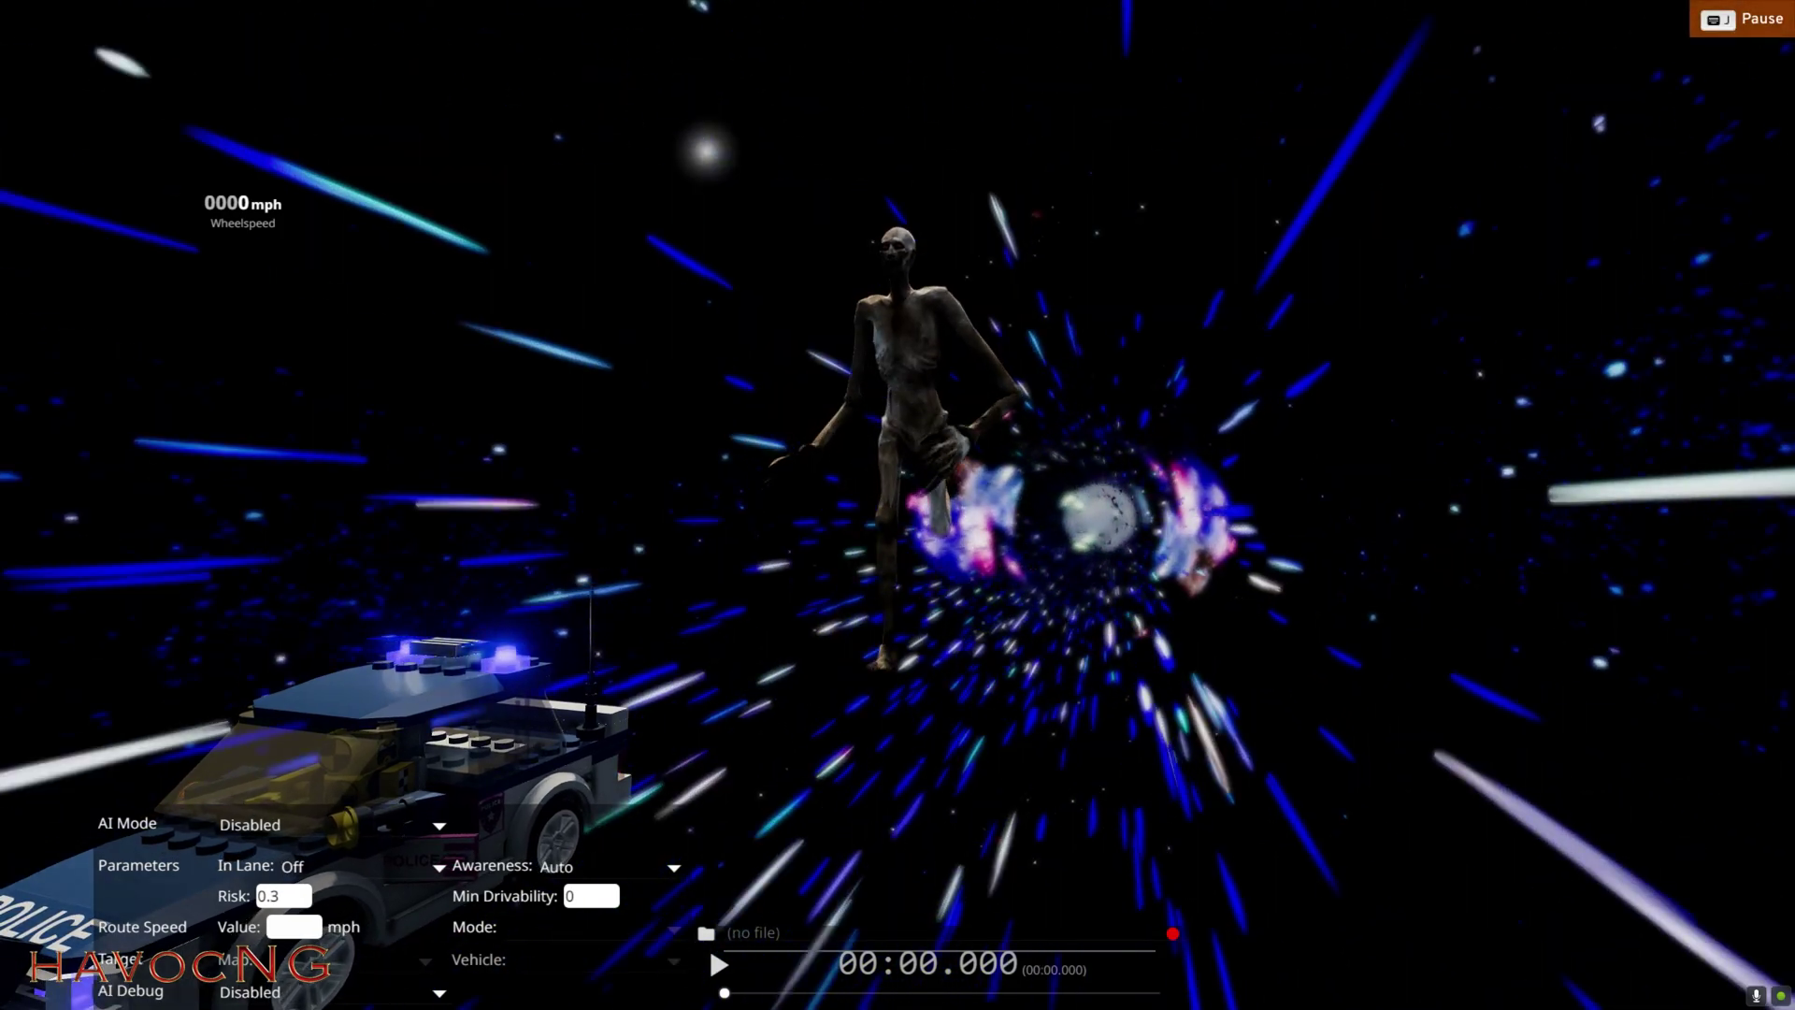